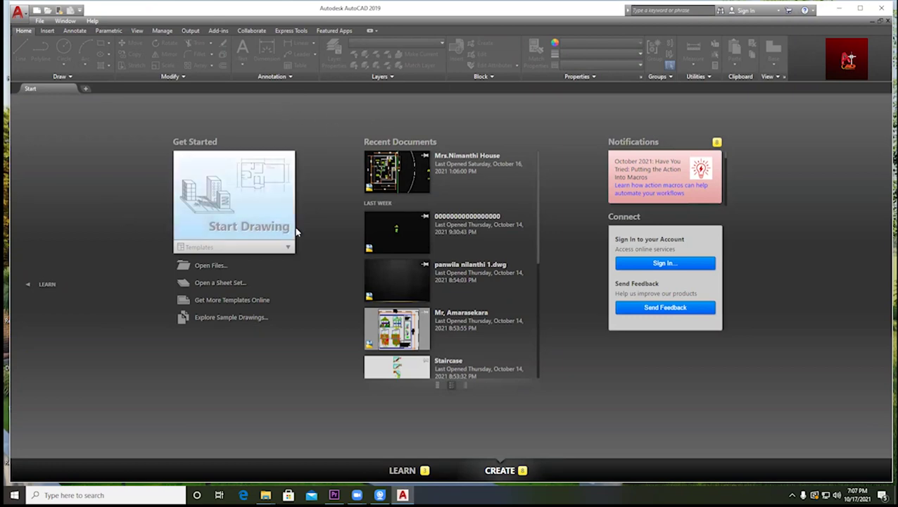
- Start a blank Drawing1 from the Start tab and show the Quick Access Toolbar customization menu
{"action": "left_click", "coordinate": [243, 197]}
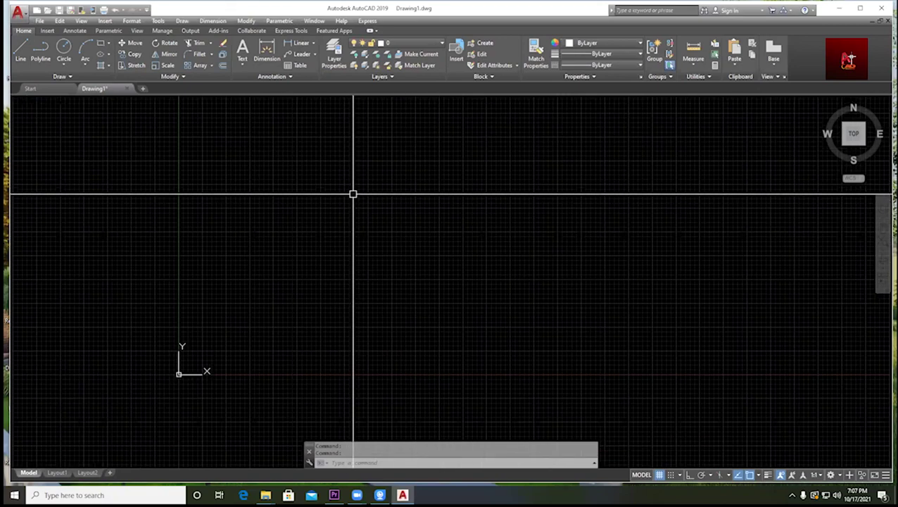
{"action": "scroll", "coordinate": [367, 209], "scroll_direction": "down", "scroll_amount": 2}
{"action": "scroll", "coordinate": [381, 214], "scroll_direction": "up", "scroll_amount": 2}
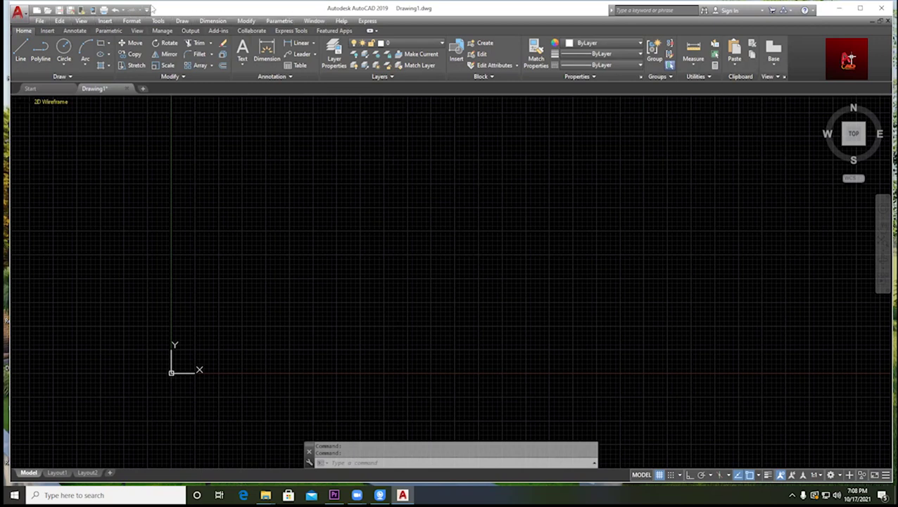
{"action": "left_click", "coordinate": [147, 10]}
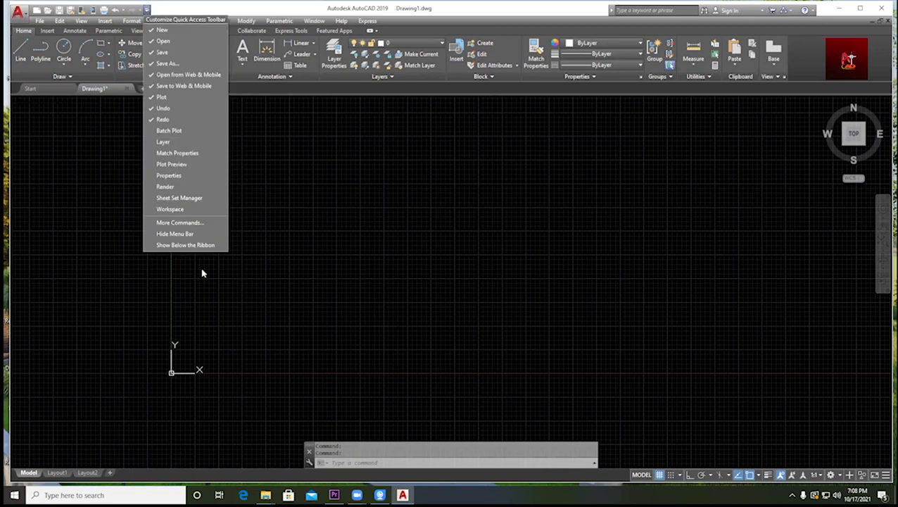
{"action": "left_click", "coordinate": [148, 233]}
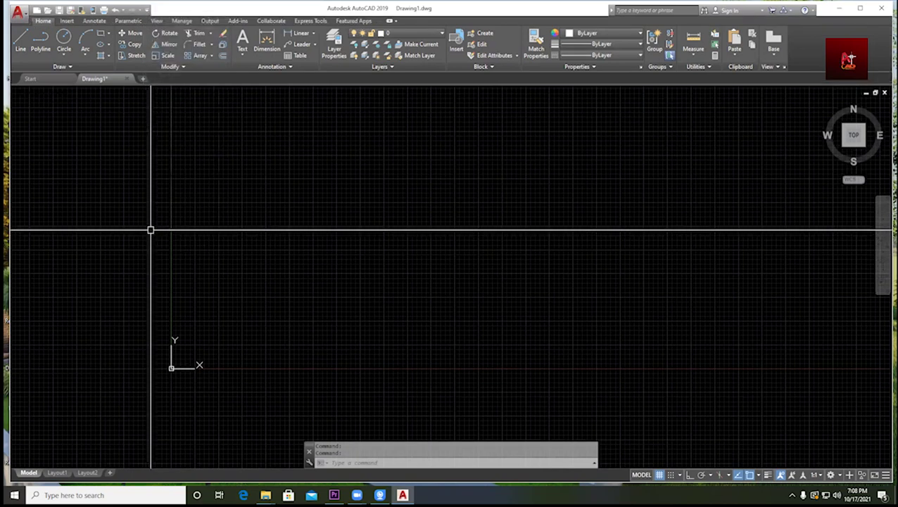
{"action": "left_click", "coordinate": [147, 9]}
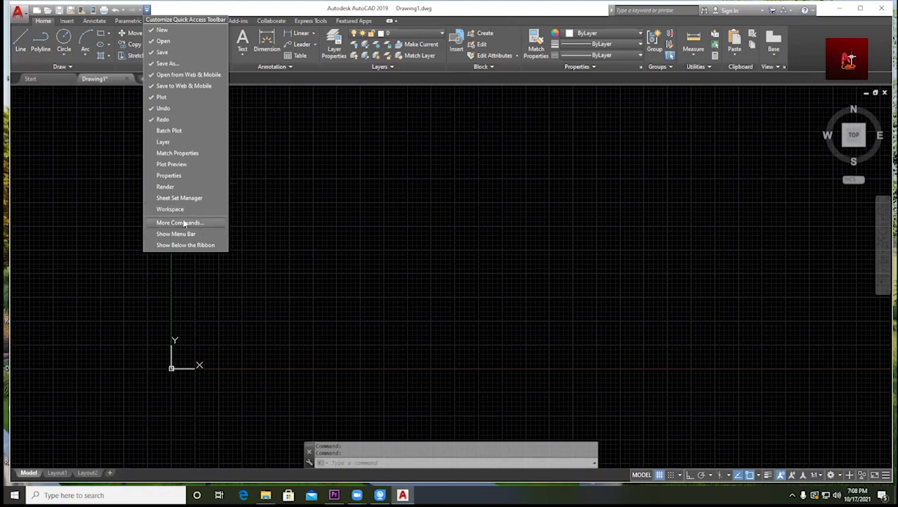
{"action": "left_click", "coordinate": [172, 234]}
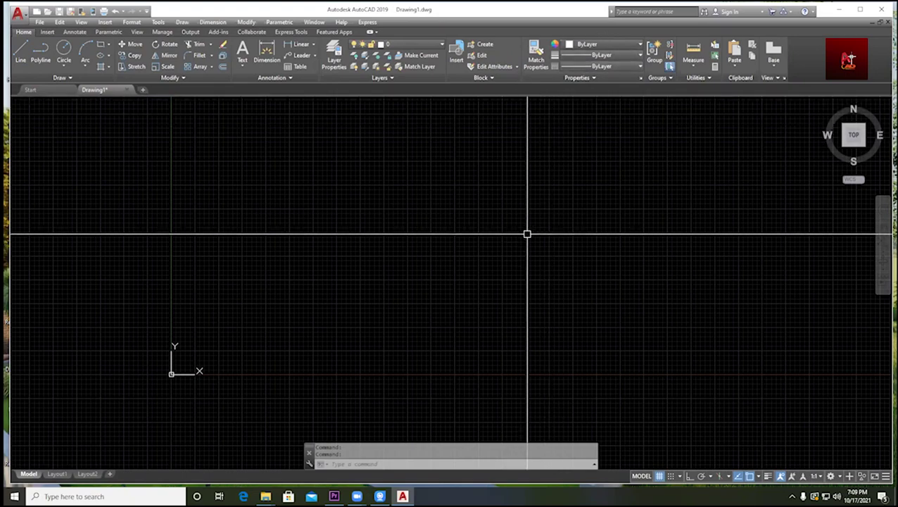
{"action": "scroll", "coordinate": [387, 239], "scroll_direction": "up", "scroll_amount": 2}
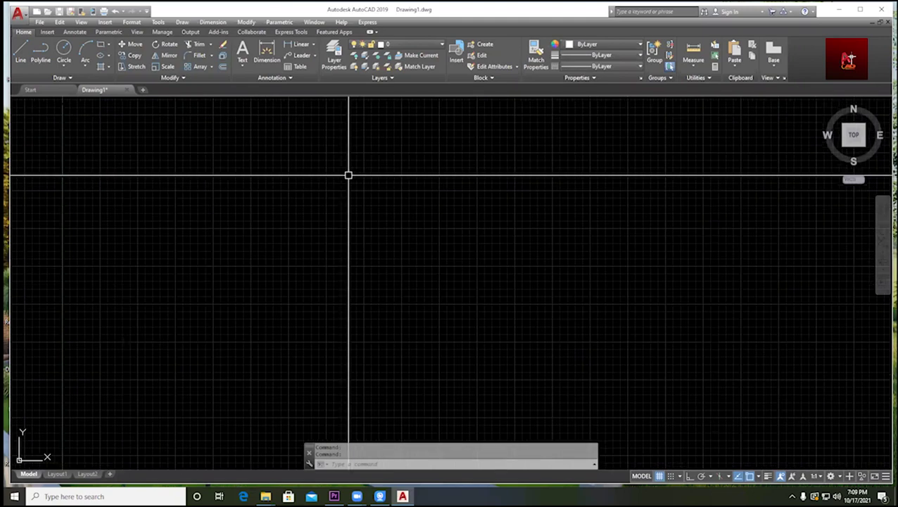
{"action": "scroll", "coordinate": [227, 261], "scroll_direction": "down", "scroll_amount": 3}
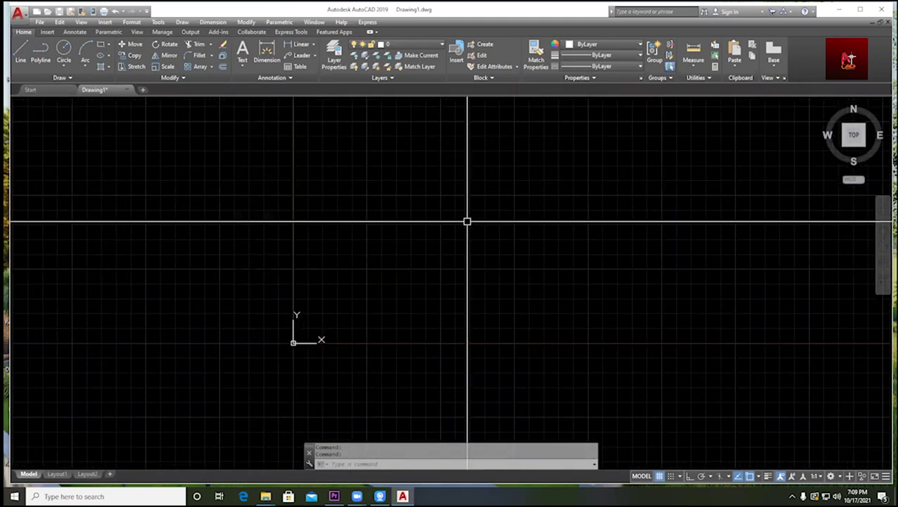
{"action": "scroll", "coordinate": [307, 343], "scroll_direction": "up", "scroll_amount": 1}
{"action": "middle_click_drag", "start_coordinate": [307, 343], "coordinate": [317, 315]}
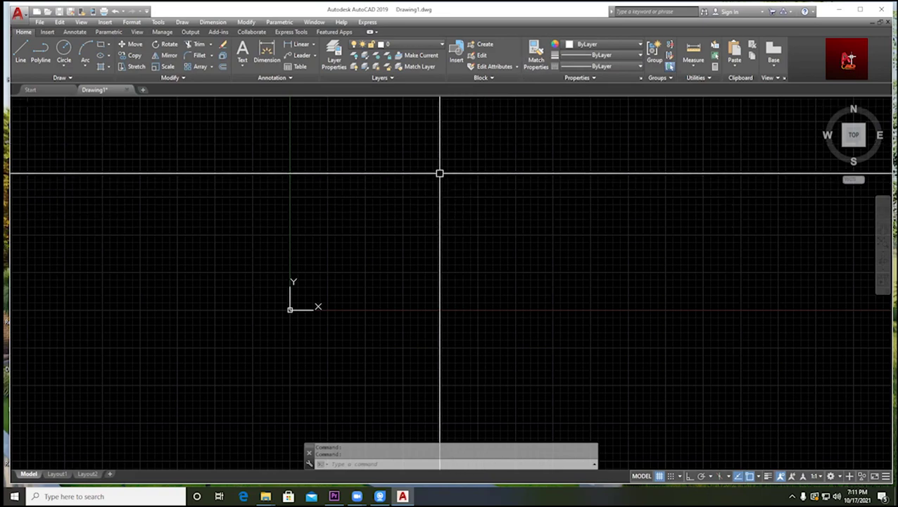
{"action": "middle_click_drag", "start_coordinate": [412, 224], "coordinate": [468, 178]}
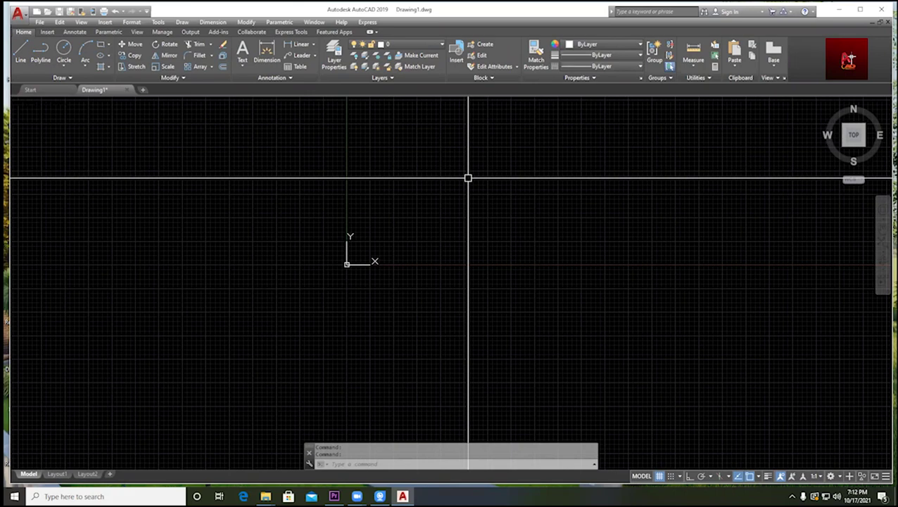
{"action": "middle_click_drag", "start_coordinate": [495, 206], "coordinate": [395, 212]}
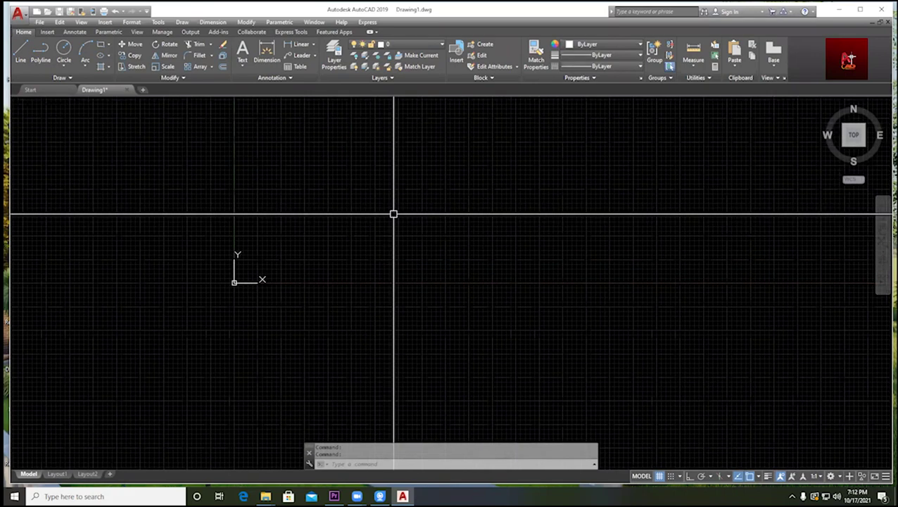
{"action": "middle_click_drag", "start_coordinate": [408, 178], "coordinate": [447, 205]}
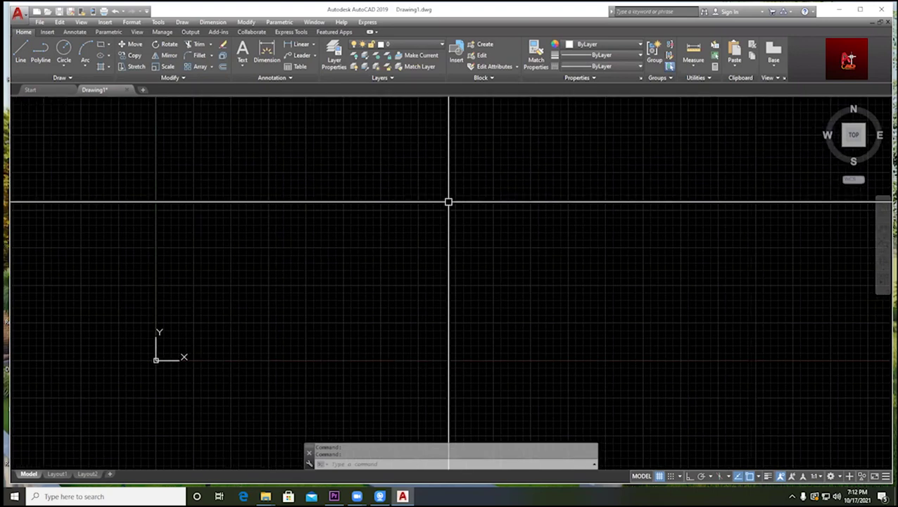
{"action": "type", "text": "uni"}
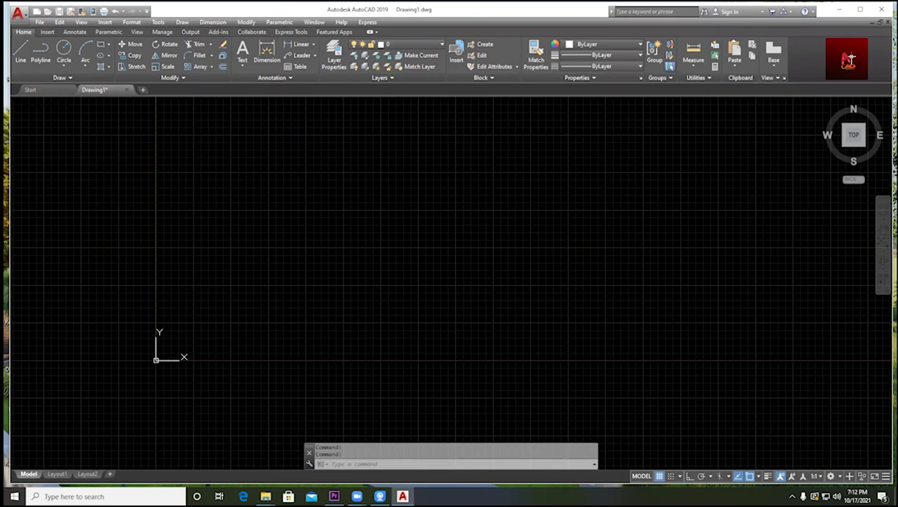
- Open the Drawing Units dialog and set the length type to Architectural
{"action": "key", "text": "Return"}
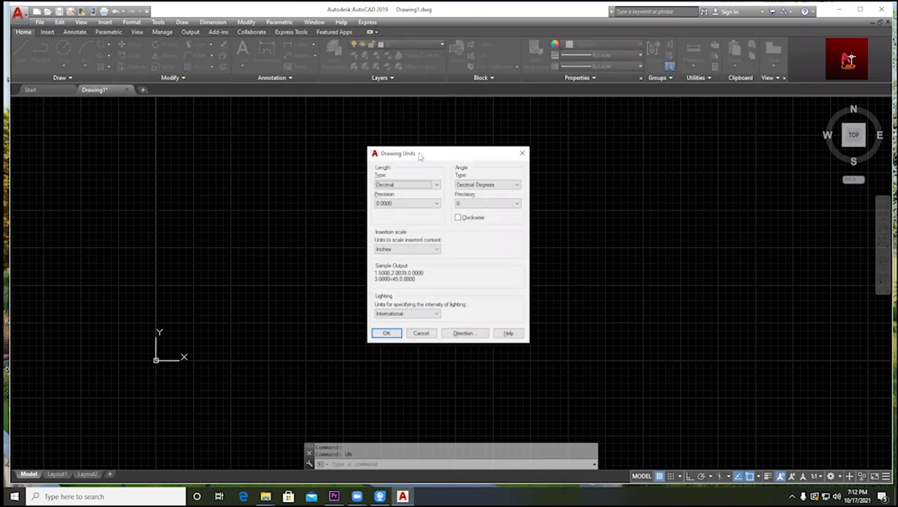
{"action": "left_click_drag", "start_coordinate": [417, 153], "coordinate": [376, 164]}
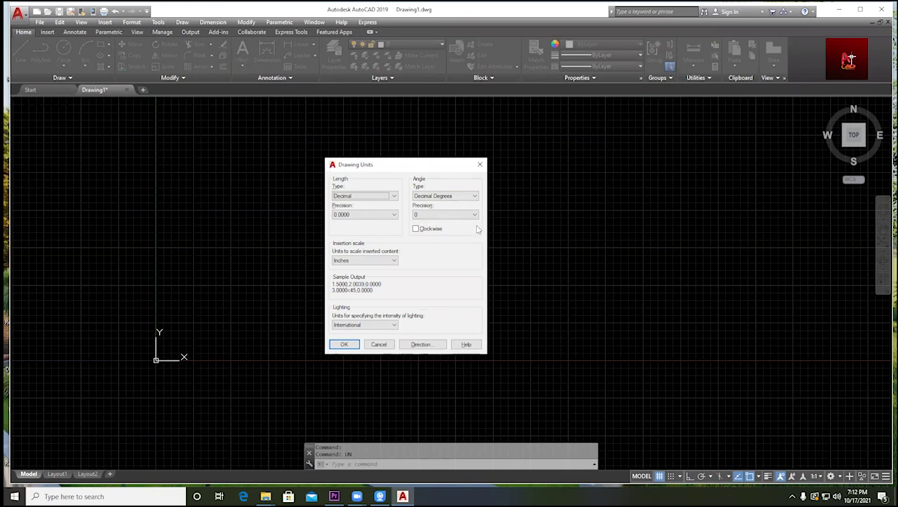
{"action": "left_click", "coordinate": [376, 201]}
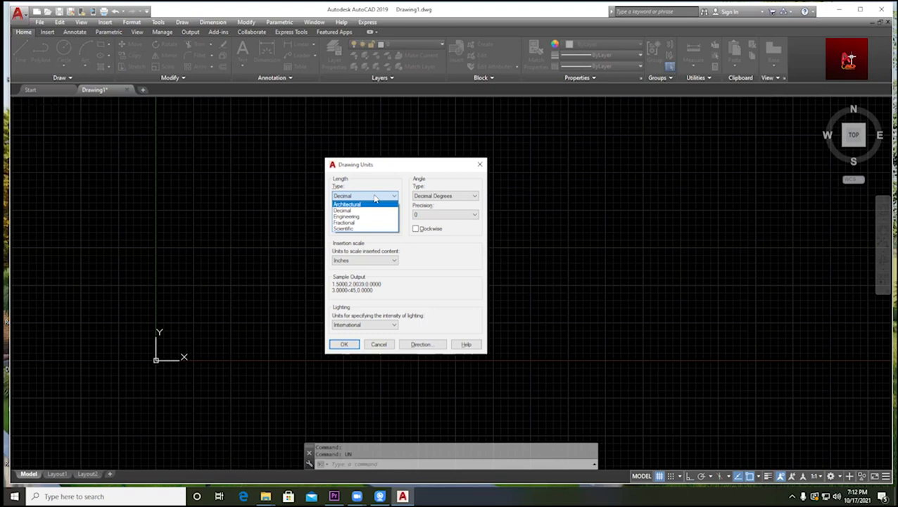
{"action": "left_click", "coordinate": [358, 204]}
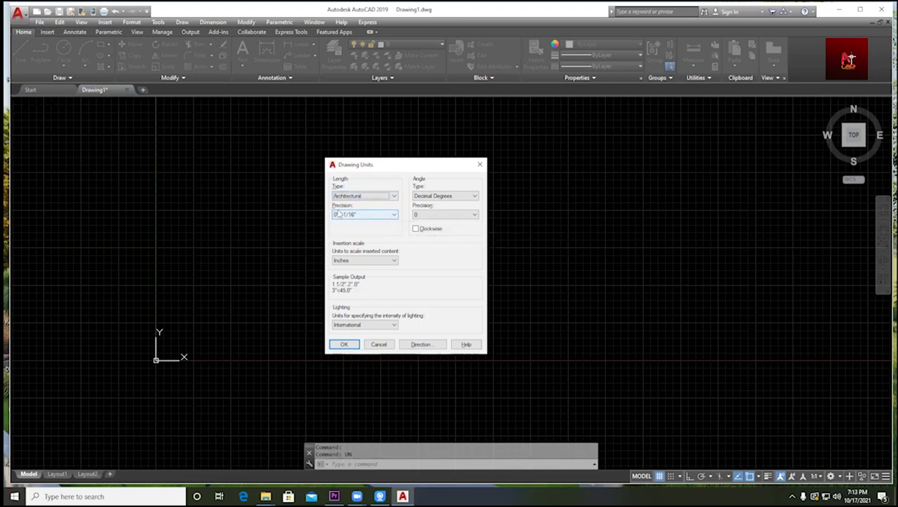
- Set length precision to 0'-0", keep Inches insertion scale, and apply the units
{"action": "left_click", "coordinate": [379, 216]}
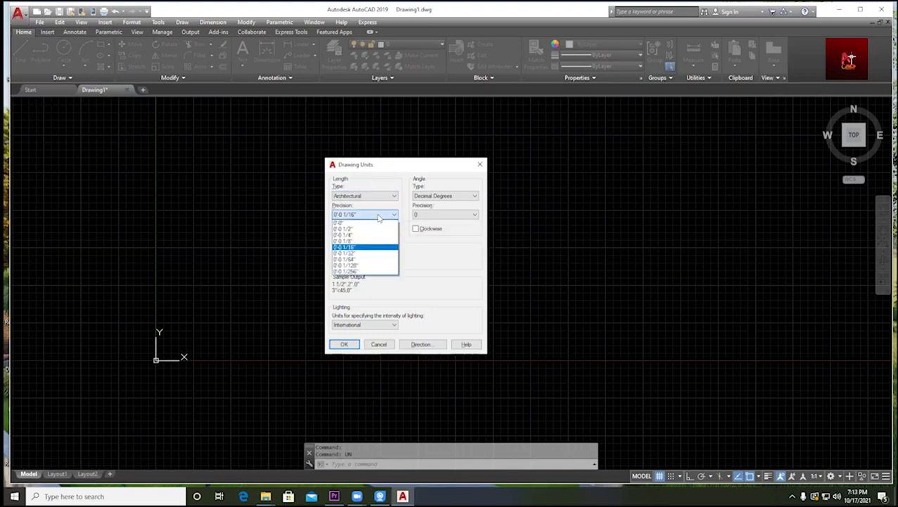
{"action": "left_click", "coordinate": [355, 224]}
{"action": "left_click", "coordinate": [359, 214]}
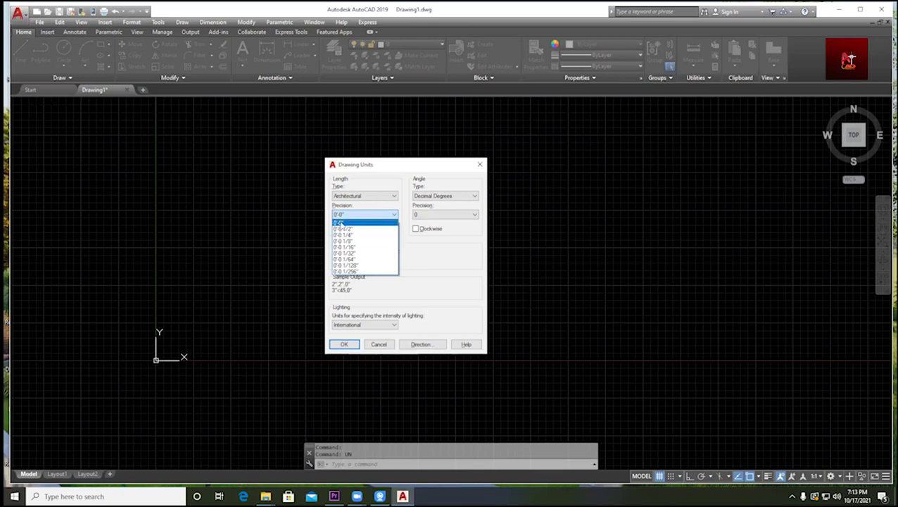
{"action": "left_click", "coordinate": [340, 224]}
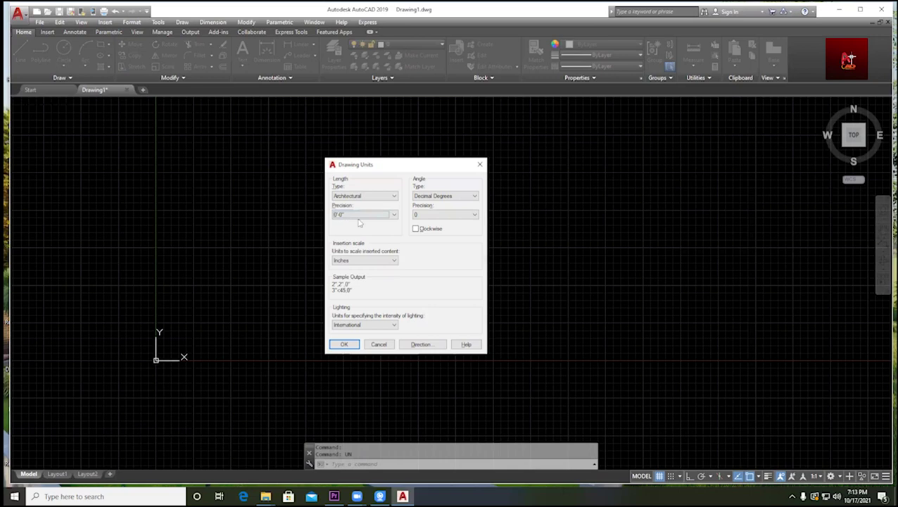
{"action": "left_click", "coordinate": [368, 262]}
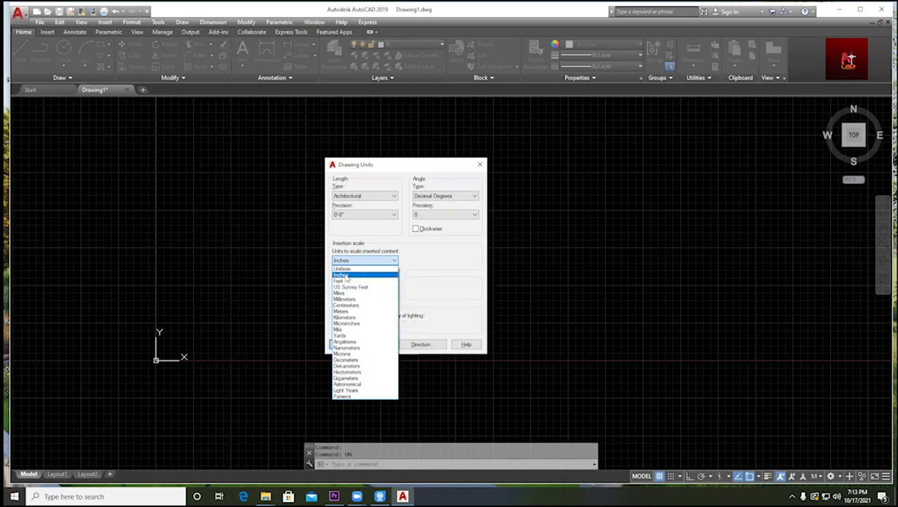
{"action": "left_click", "coordinate": [362, 275]}
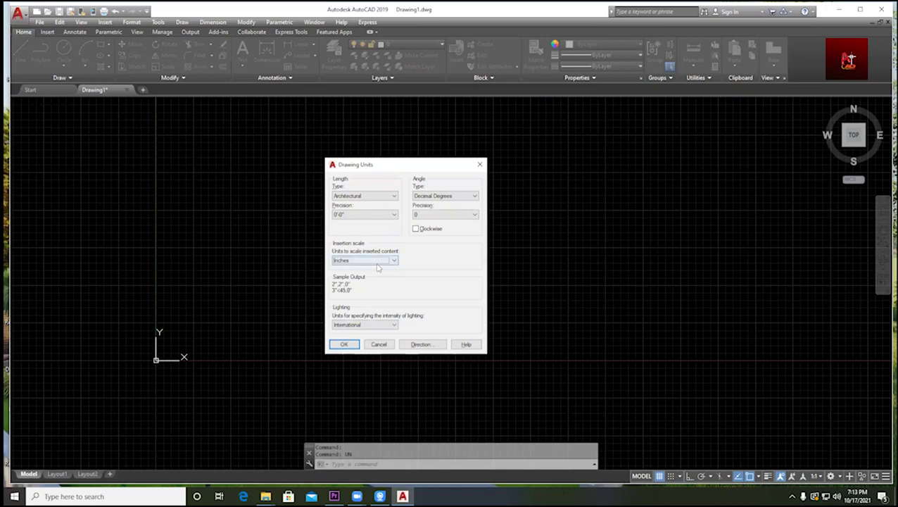
{"action": "left_click", "coordinate": [376, 260]}
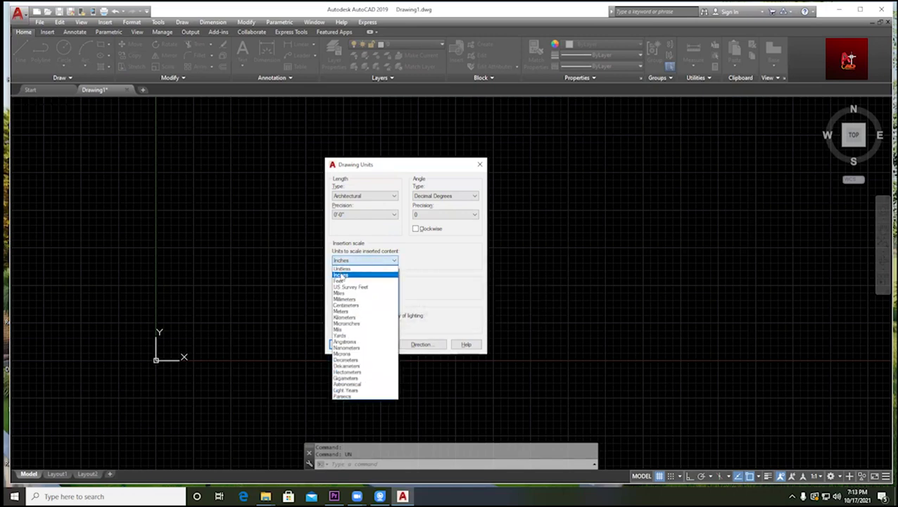
{"action": "left_click", "coordinate": [384, 273]}
{"action": "left_click", "coordinate": [420, 197]}
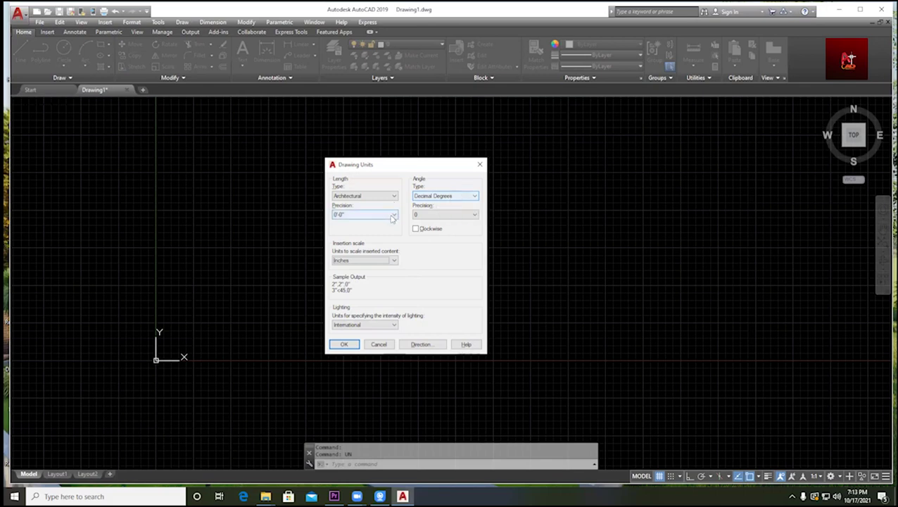
{"action": "key", "text": "Tab"}
{"action": "key", "text": "Tab"}
{"action": "key", "text": "Tab"}
{"action": "key", "text": "Tab"}
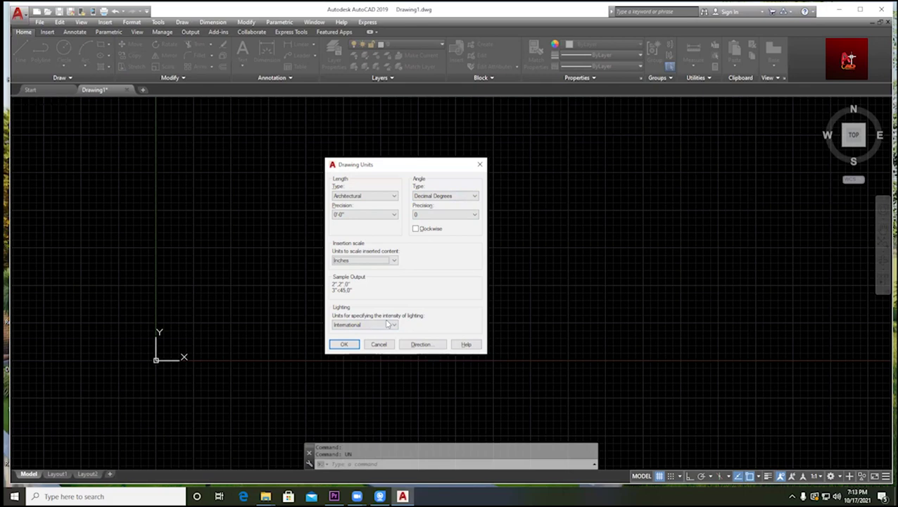
{"action": "key", "text": "shift+Tab"}
{"action": "key", "text": "shift+Tab"}
{"action": "key", "text": "shift+Tab"}
{"action": "key", "text": "shift+Tab"}
{"action": "key", "text": "shift+Tab"}
{"action": "key", "text": "shift+Tab"}
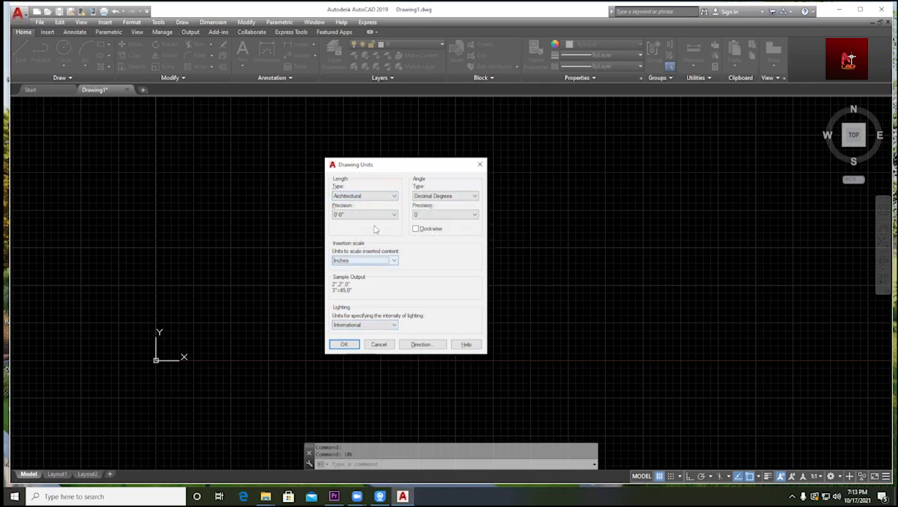
{"action": "key", "text": "Tab"}
{"action": "key", "text": "Tab"}
{"action": "left_click", "coordinate": [344, 344]}
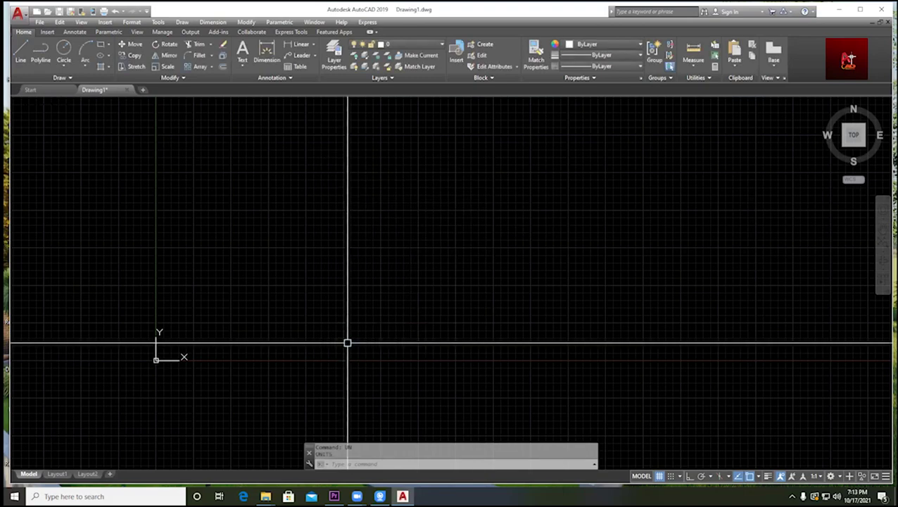
- Draw a 10' horizontal line mid-drawing with Ortho (F8) on, then start a linear dimension
{"action": "scroll", "coordinate": [345, 209], "scroll_direction": "down", "scroll_amount": 2}
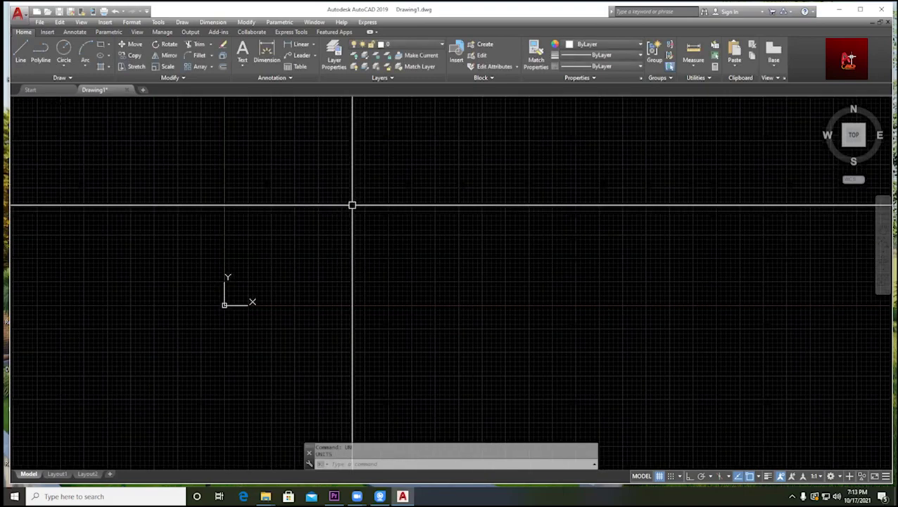
{"action": "scroll", "coordinate": [321, 243], "scroll_direction": "up", "scroll_amount": 2}
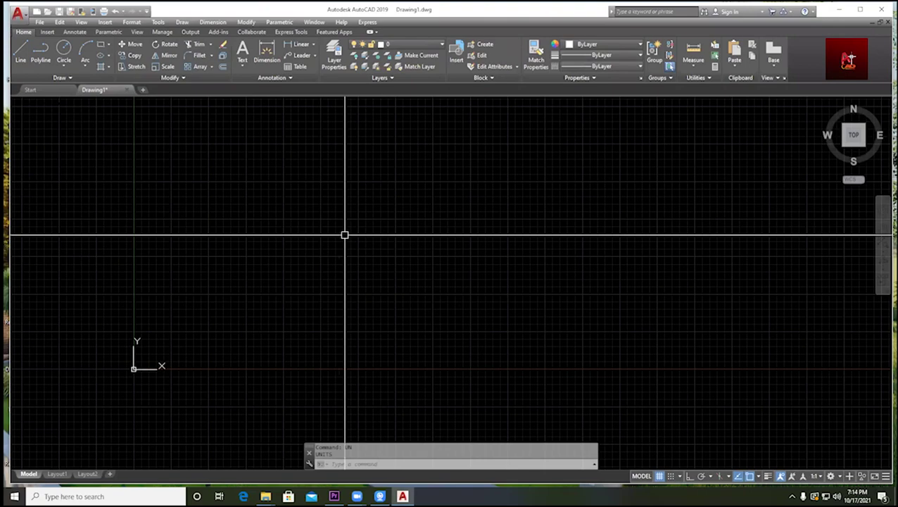
{"action": "left_click", "coordinate": [21, 51]}
{"action": "left_click", "coordinate": [312, 221]}
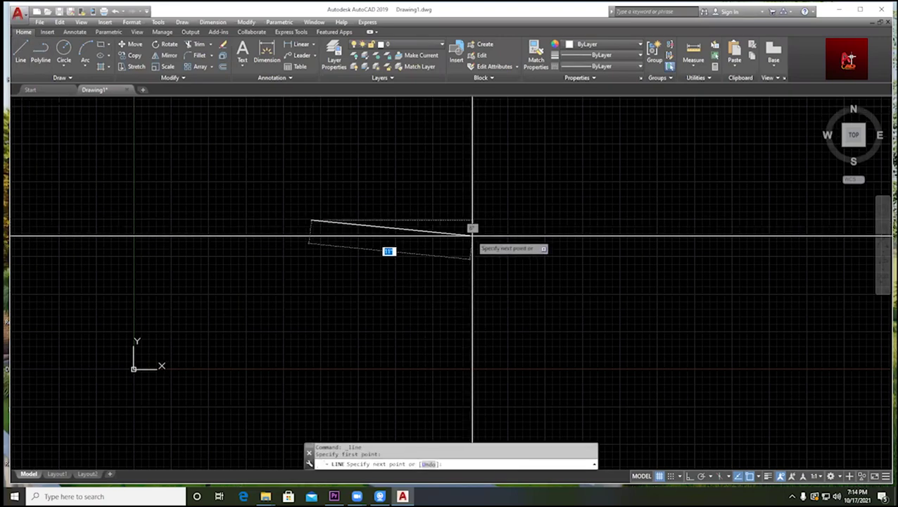
{"action": "key", "text": "F8"}
{"action": "type", "text": "10'"}
{"action": "key", "text": "Return"}
{"action": "scroll", "coordinate": [560, 259], "scroll_direction": "down", "scroll_amount": 3}
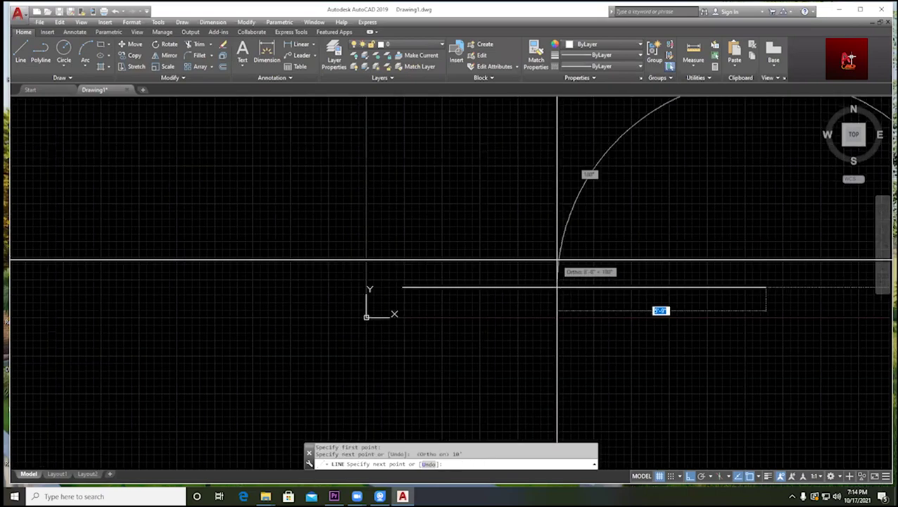
{"action": "key", "text": "Return"}
{"action": "left_click", "coordinate": [301, 44]}
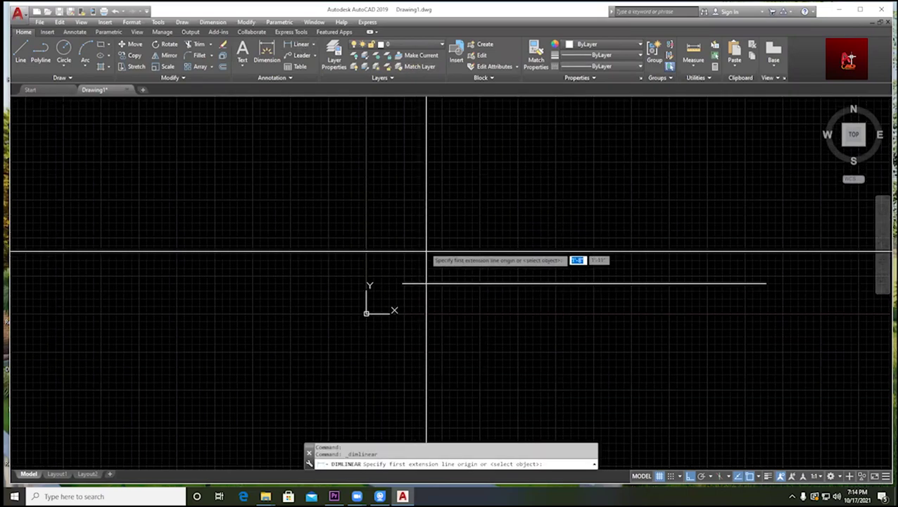
- Dimension the line from its left to right endpoint, placing the 120.0000 text above it
{"action": "left_click", "coordinate": [401, 284]}
{"action": "left_click", "coordinate": [766, 284]}
{"action": "left_click", "coordinate": [662, 250]}
{"action": "scroll", "coordinate": [592, 251], "scroll_direction": "up", "scroll_amount": 5}
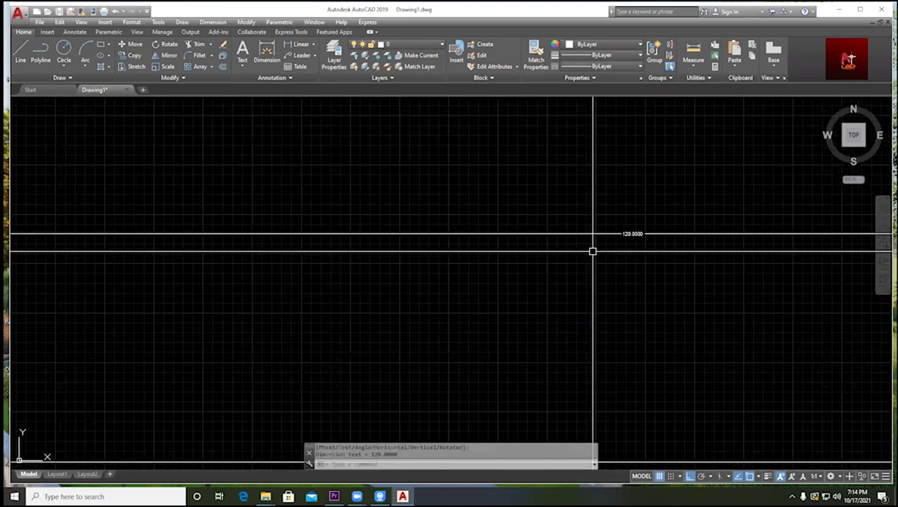
{"action": "scroll", "coordinate": [593, 251], "scroll_direction": "up", "scroll_amount": 8}
{"action": "scroll", "coordinate": [471, 237], "scroll_direction": "down", "scroll_amount": 10}
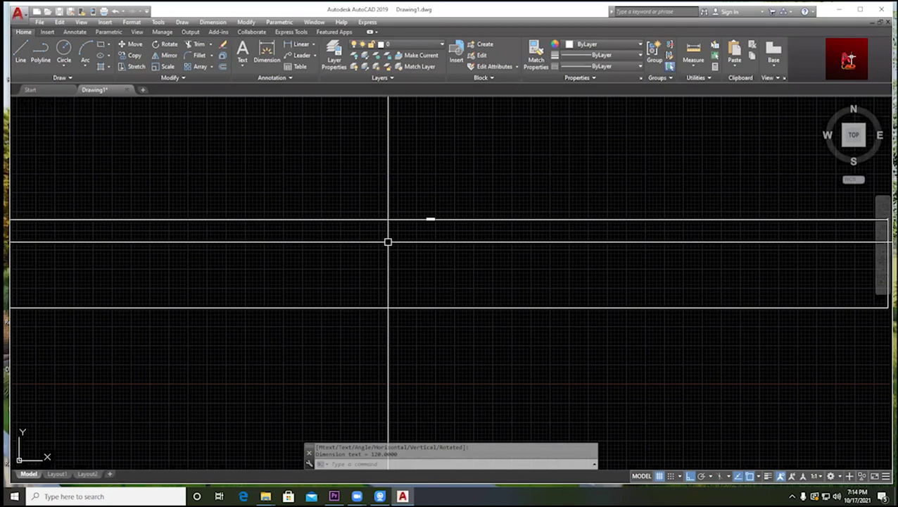
{"action": "scroll", "coordinate": [463, 245], "scroll_direction": "up", "scroll_amount": 2}
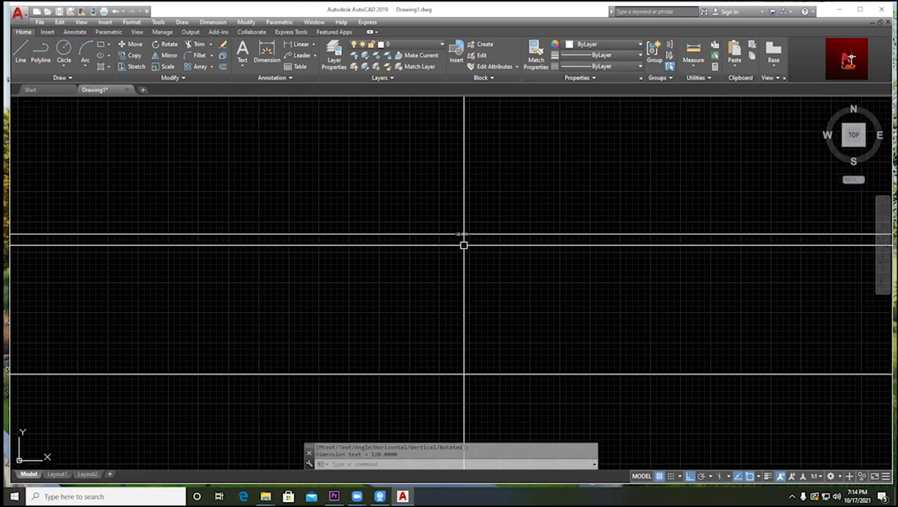
- Pan the drawing upward and open the Dimension Style Manager with the D alias
{"action": "middle_click_drag", "start_coordinate": [463, 245], "coordinate": [436, 179]}
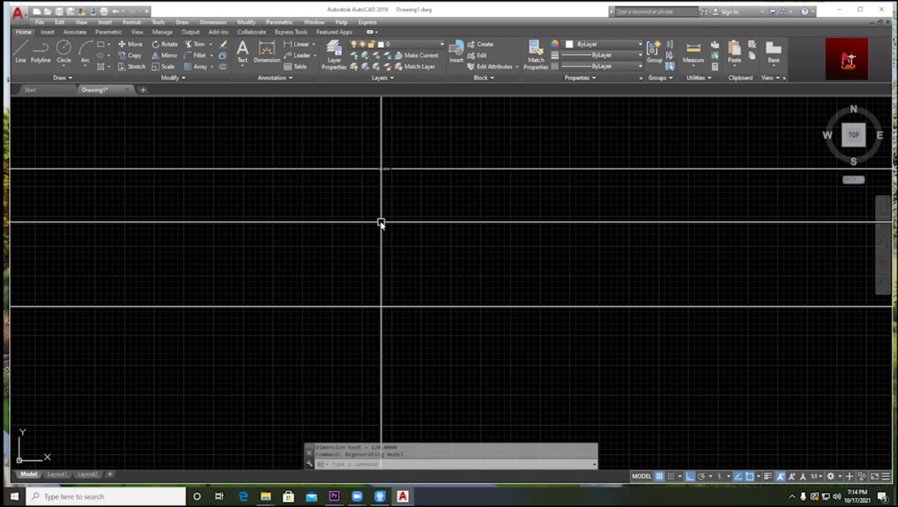
{"action": "type", "text": "d"}
{"action": "key", "text": "Return"}
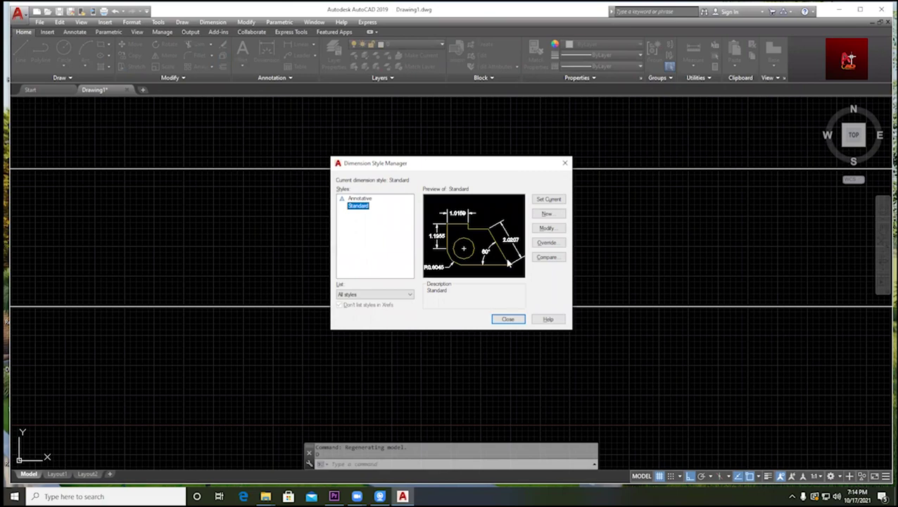
- Modify the Standard style's Primary Units to Architectural format with 0'-0" precision
{"action": "left_click", "coordinate": [549, 228]}
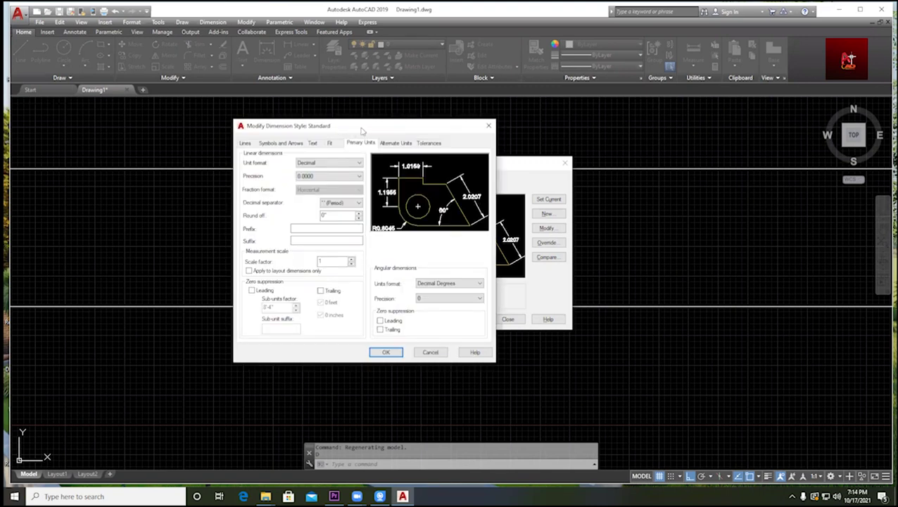
{"action": "mouse_move", "coordinate": [365, 128]}
{"action": "left_mouse_down"}
{"action": "mouse_move", "coordinate": [344, 128]}
{"action": "mouse_move", "coordinate": [350, 132]}
{"action": "left_mouse_up"}
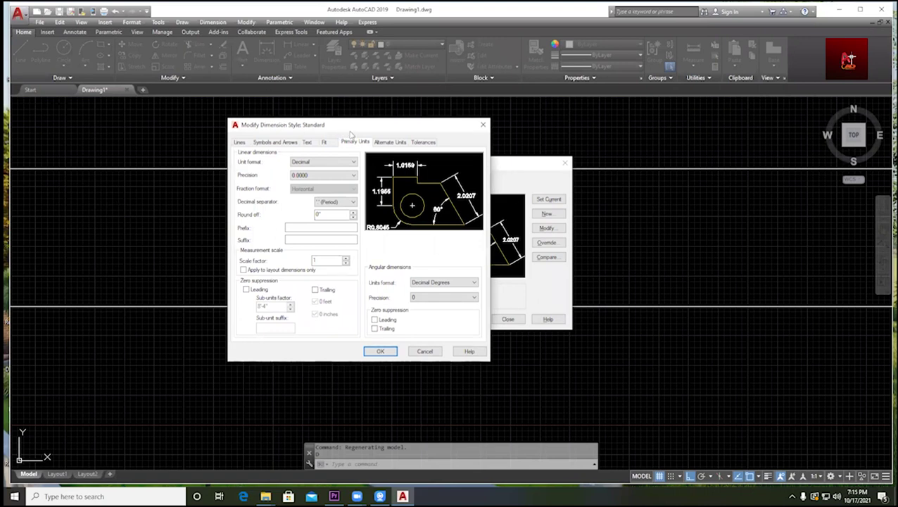
{"action": "left_click_drag", "start_coordinate": [359, 129], "coordinate": [334, 123]}
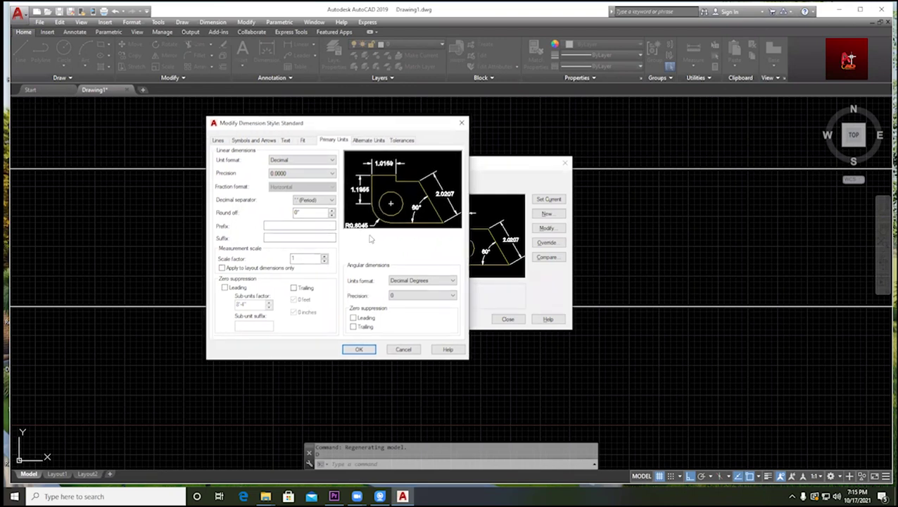
{"action": "left_click", "coordinate": [461, 124]}
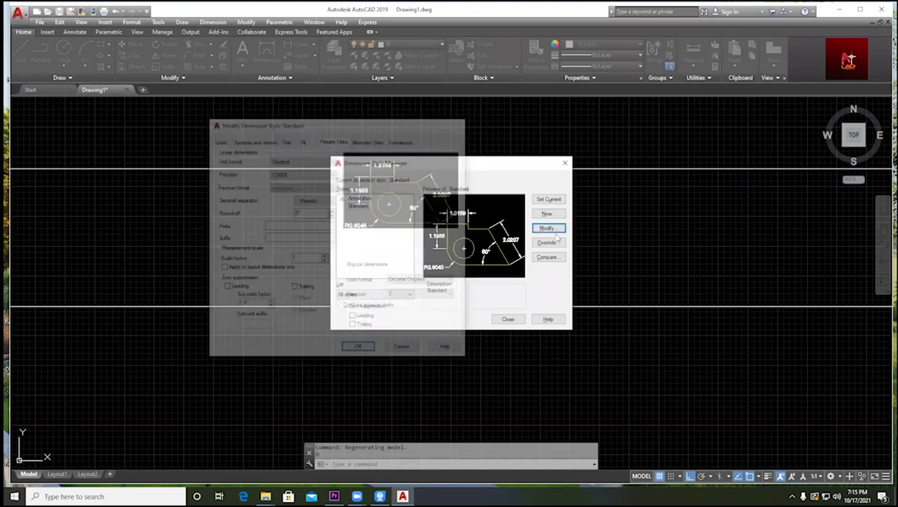
{"action": "left_click", "coordinate": [547, 228]}
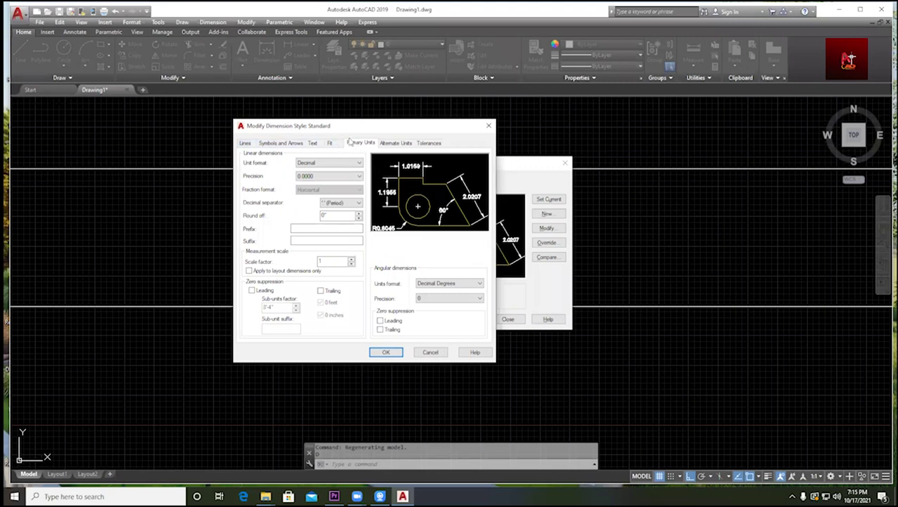
{"action": "left_click_drag", "start_coordinate": [350, 129], "coordinate": [363, 129]}
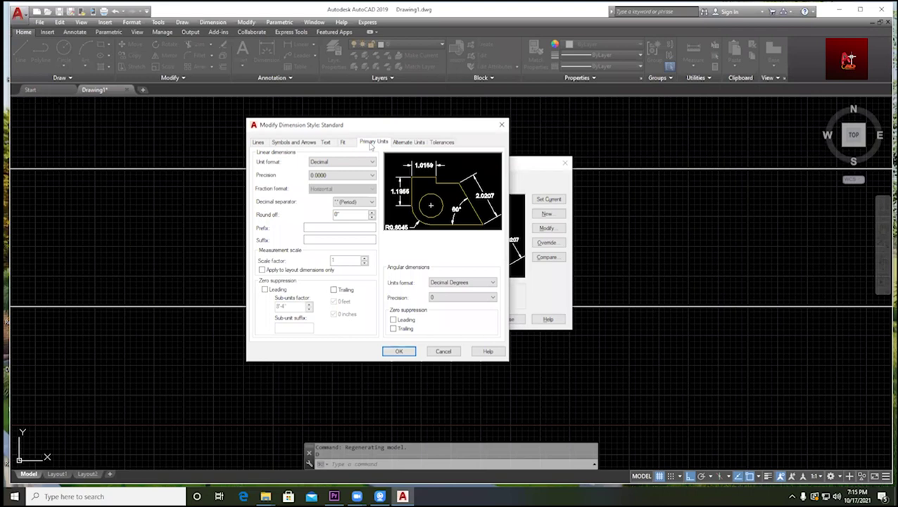
{"action": "left_click", "coordinate": [353, 164]}
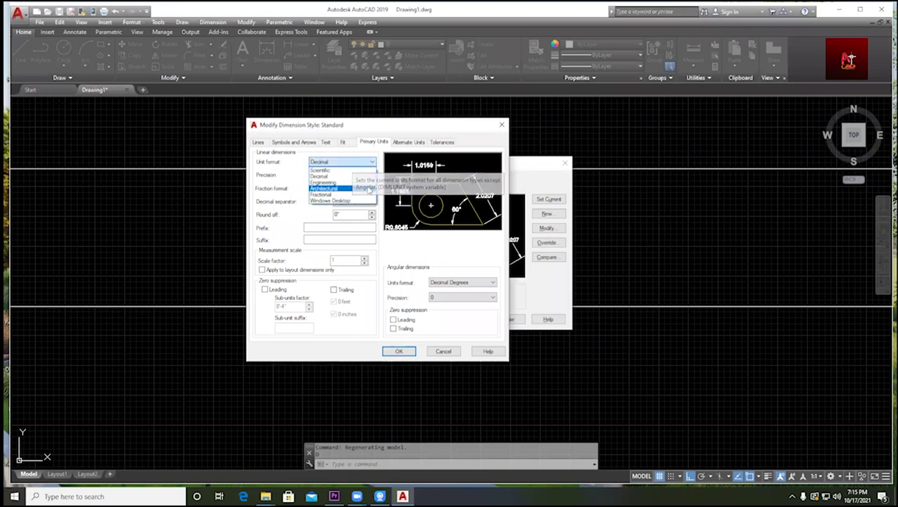
{"action": "left_click", "coordinate": [347, 189]}
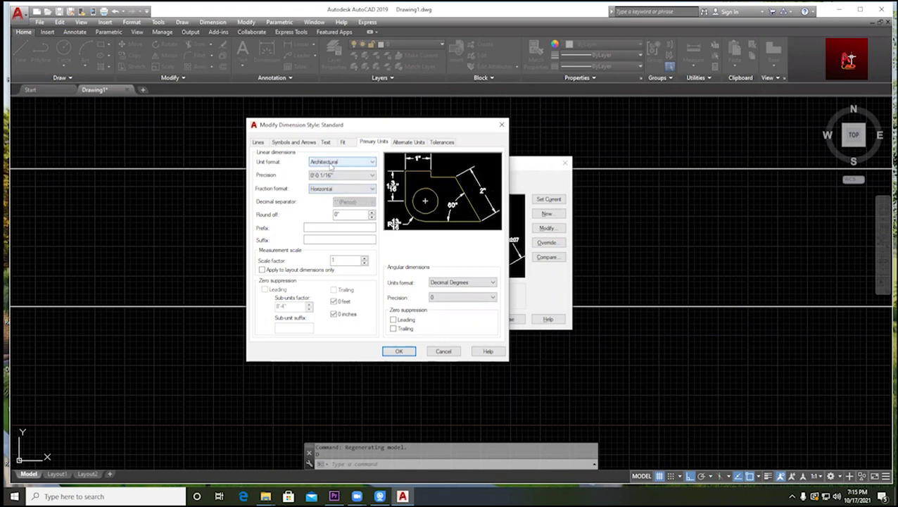
{"action": "left_click", "coordinate": [342, 176]}
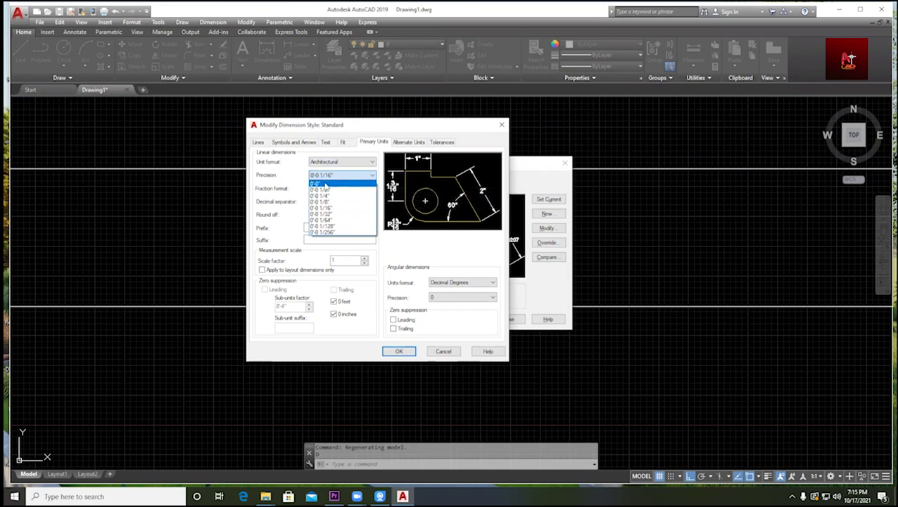
{"action": "left_click", "coordinate": [326, 184]}
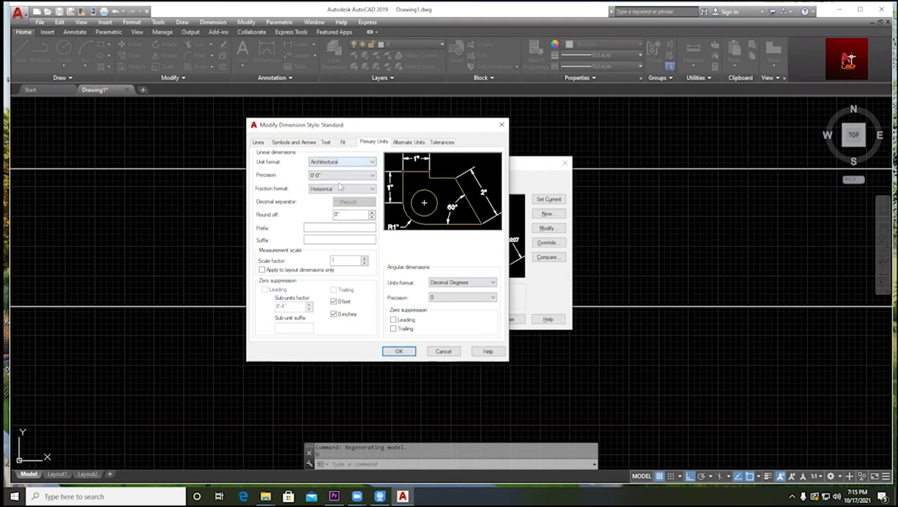
{"action": "left_click", "coordinate": [400, 352]}
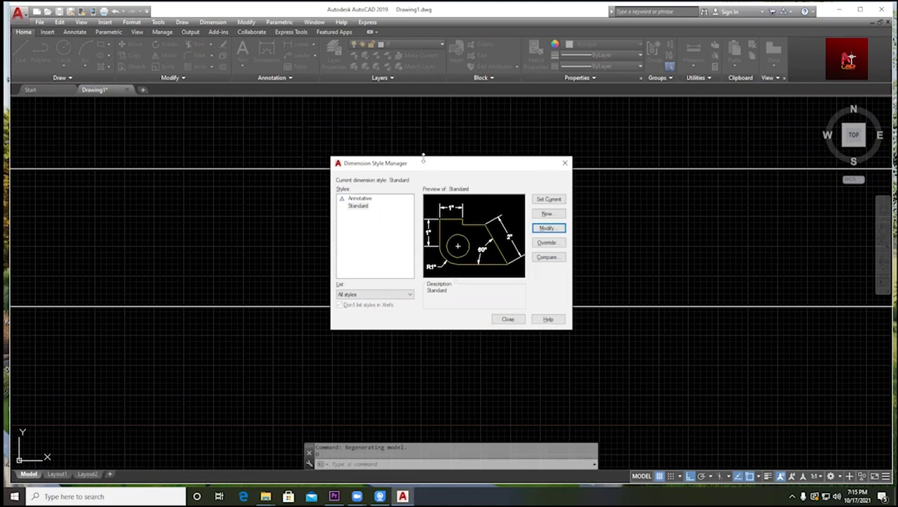
- Set Standard as the current dimension style and close the manager; the dimension shows 10'
{"action": "left_click_drag", "start_coordinate": [427, 169], "coordinate": [390, 167]}
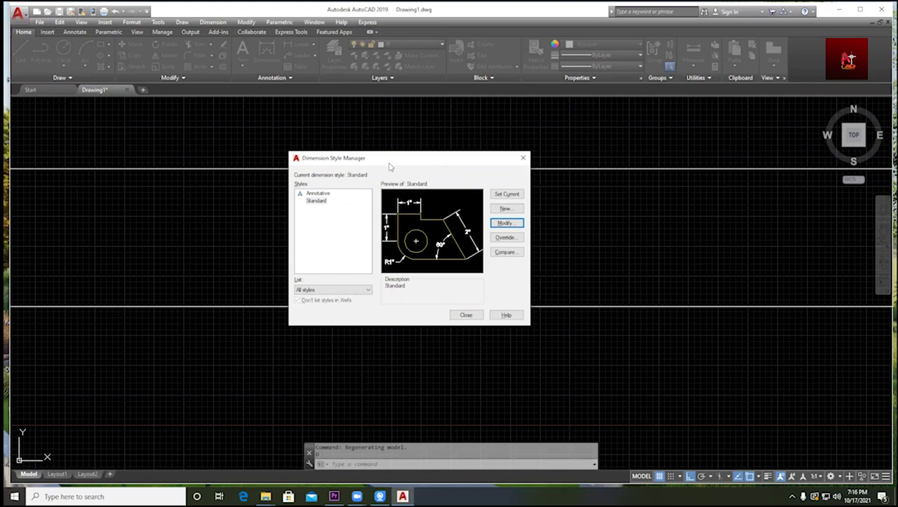
{"action": "left_click", "coordinate": [505, 195]}
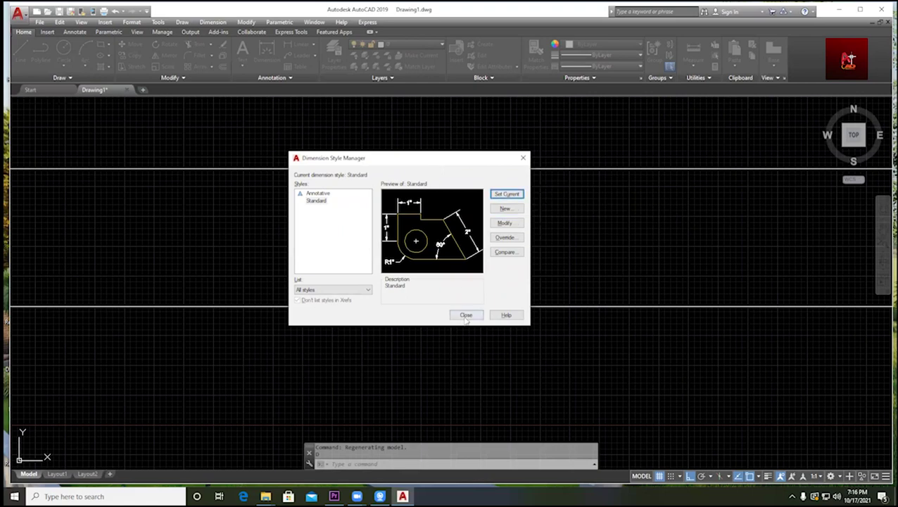
{"action": "left_click", "coordinate": [465, 314]}
{"action": "scroll", "coordinate": [387, 163], "scroll_direction": "up", "scroll_amount": 5}
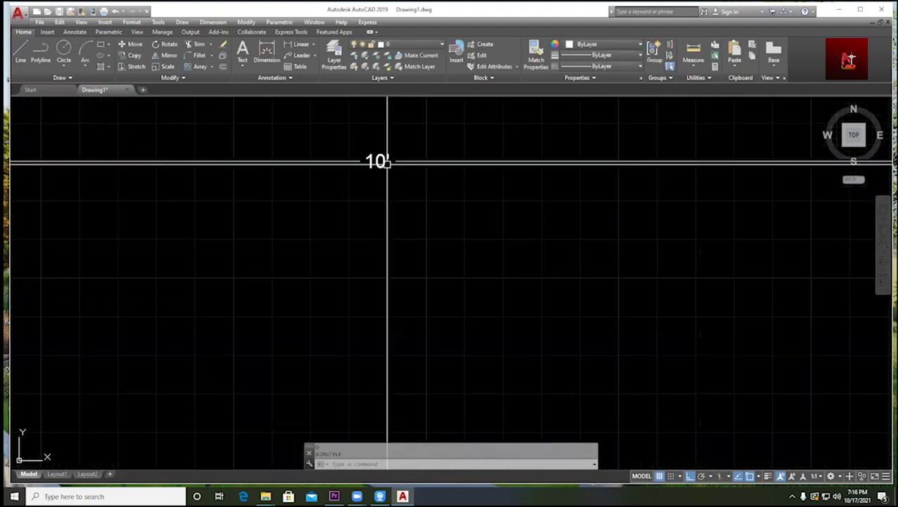
{"action": "scroll", "coordinate": [433, 168], "scroll_direction": "down", "scroll_amount": 1}
{"action": "scroll", "coordinate": [373, 198], "scroll_direction": "down", "scroll_amount": 3}
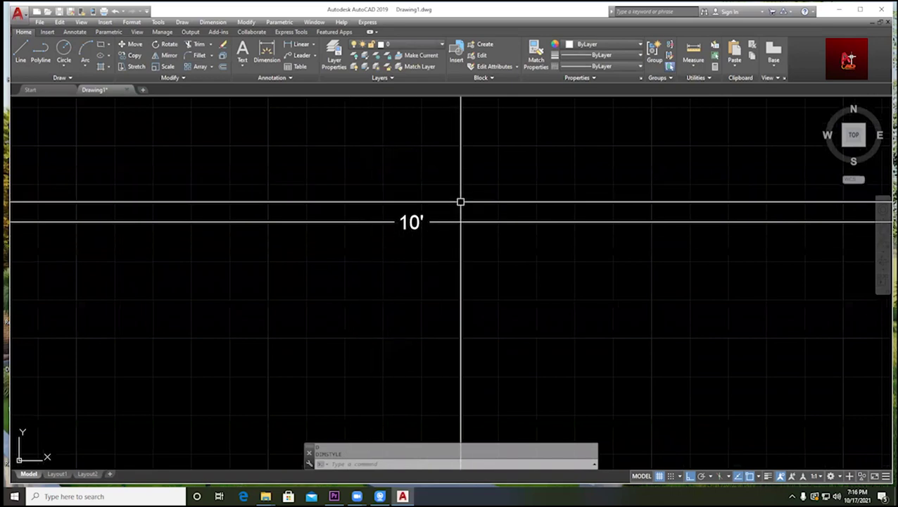
{"action": "scroll", "coordinate": [455, 207], "scroll_direction": "down", "scroll_amount": 2}
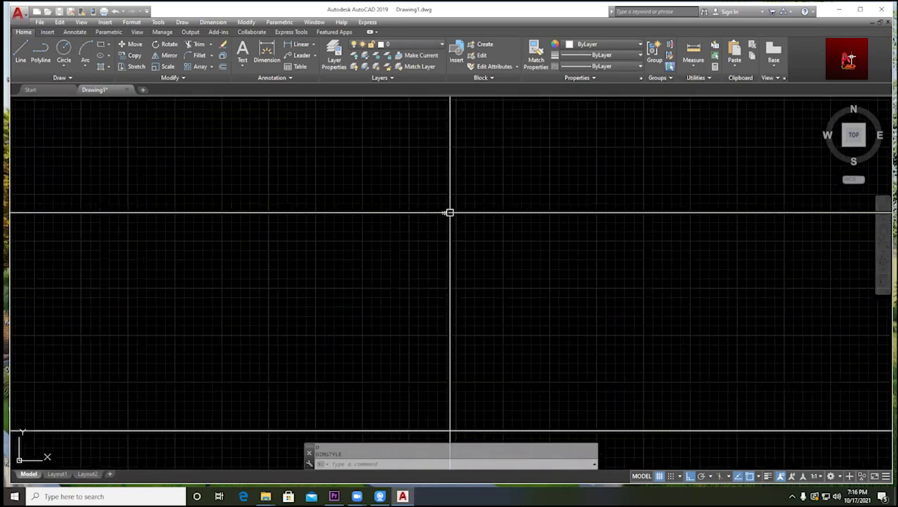
{"action": "scroll", "coordinate": [450, 212], "scroll_direction": "down", "scroll_amount": 2}
{"action": "scroll", "coordinate": [474, 233], "scroll_direction": "up", "scroll_amount": 3}
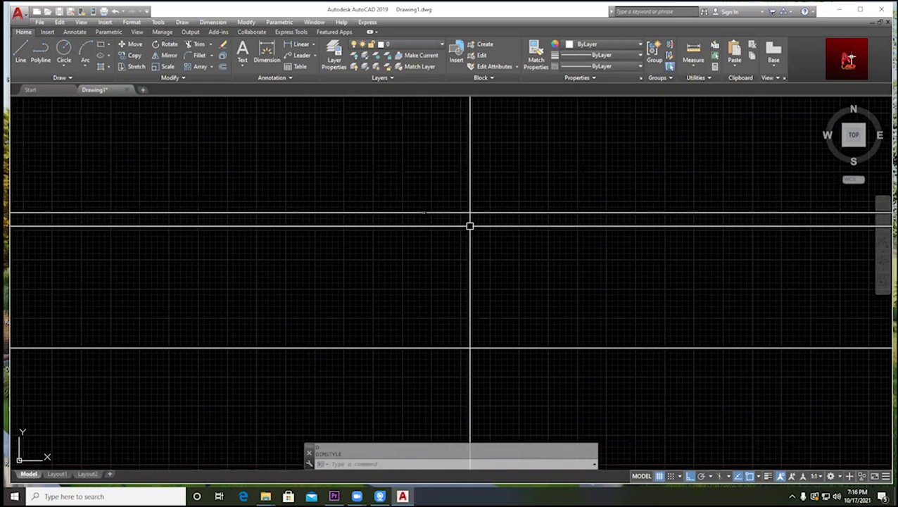
{"action": "scroll", "coordinate": [430, 211], "scroll_direction": "up", "scroll_amount": 2}
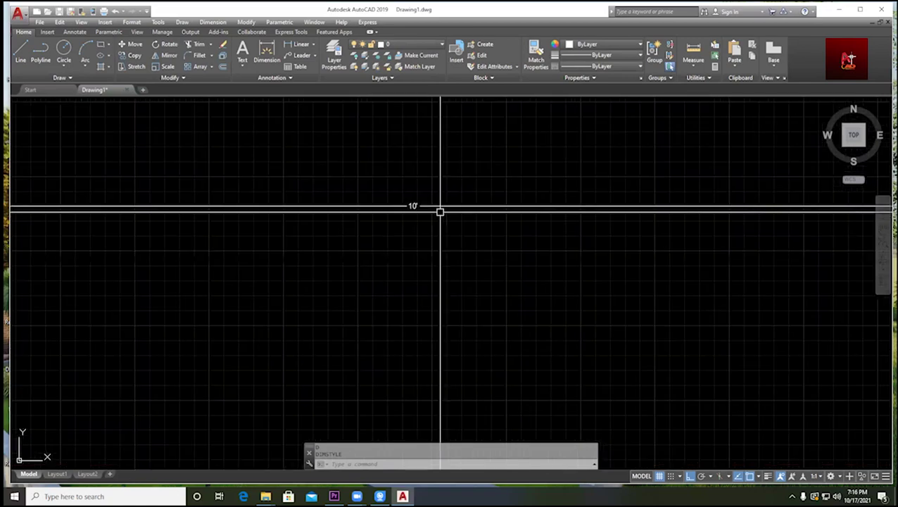
{"action": "scroll", "coordinate": [451, 213], "scroll_direction": "down", "scroll_amount": 2}
{"action": "scroll", "coordinate": [458, 225], "scroll_direction": "down", "scroll_amount": 2}
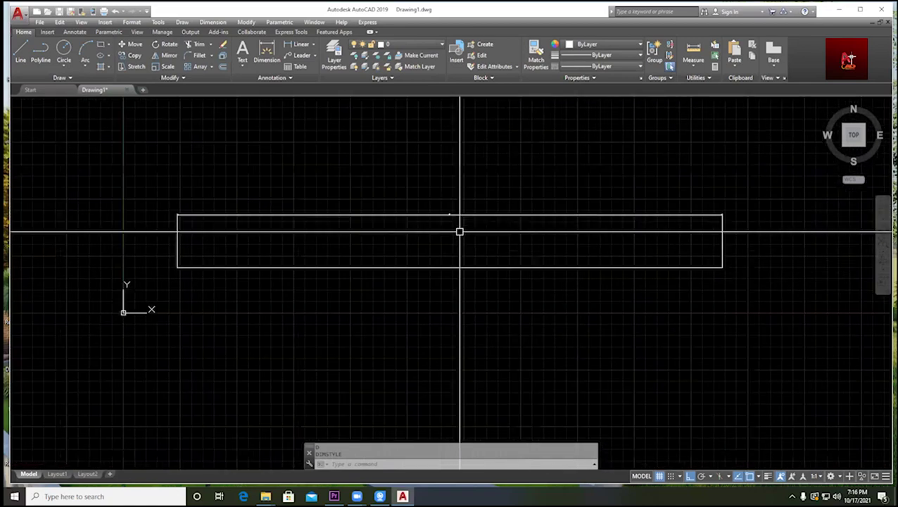
{"action": "scroll", "coordinate": [451, 216], "scroll_direction": "up", "scroll_amount": 2}
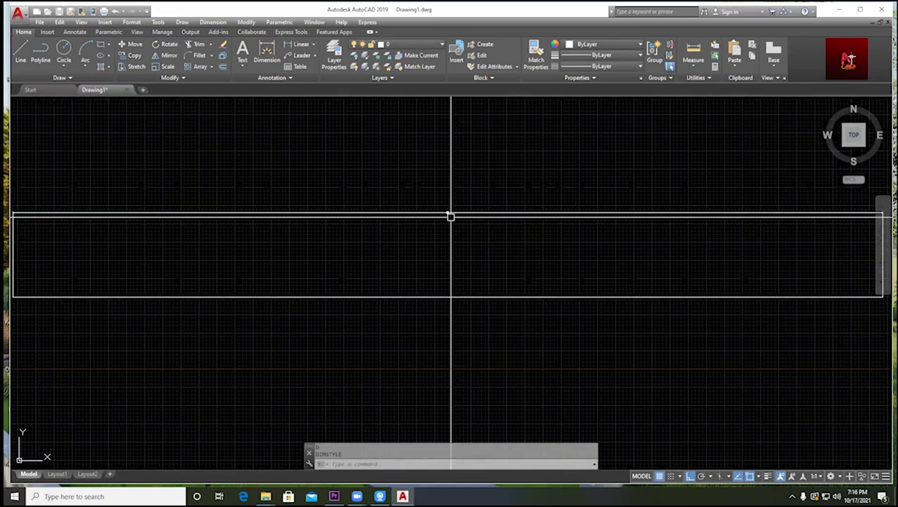
{"action": "scroll", "coordinate": [451, 216], "scroll_direction": "up", "scroll_amount": 3}
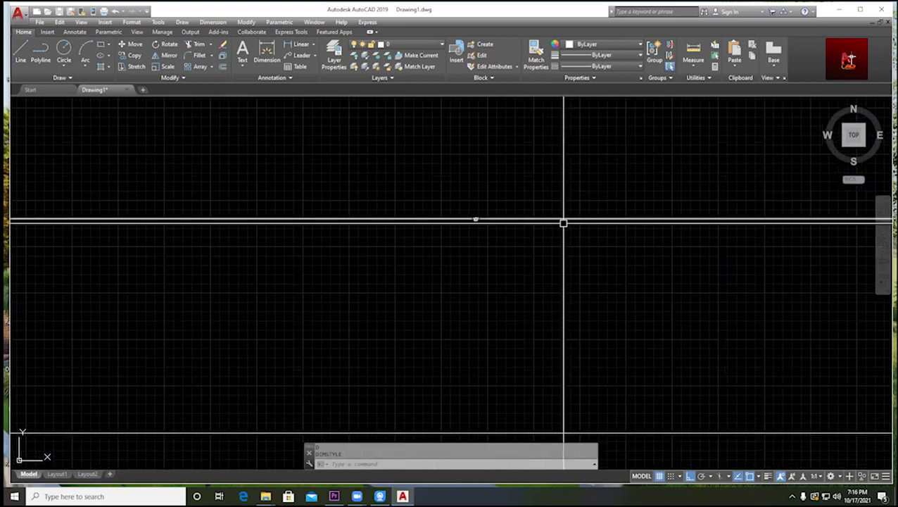
{"action": "scroll", "coordinate": [563, 222], "scroll_direction": "down", "scroll_amount": 3}
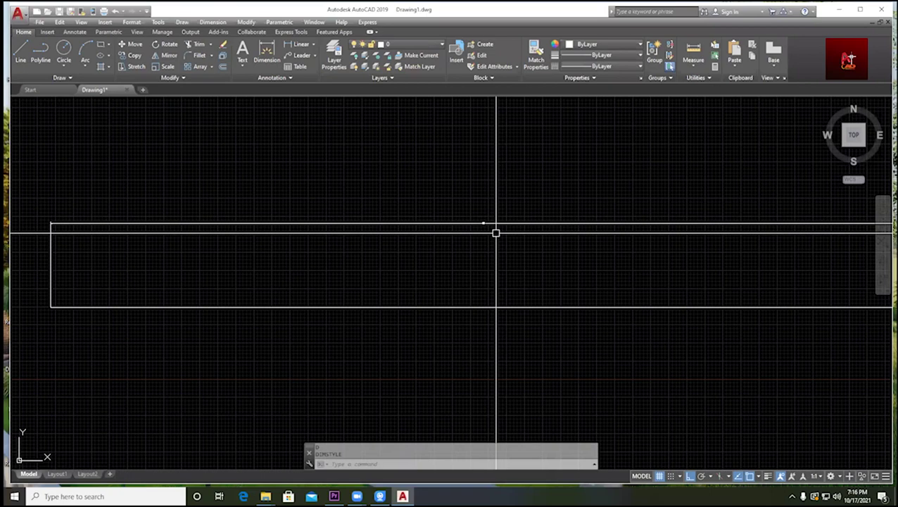
{"action": "scroll", "coordinate": [497, 233], "scroll_direction": "up", "scroll_amount": 4}
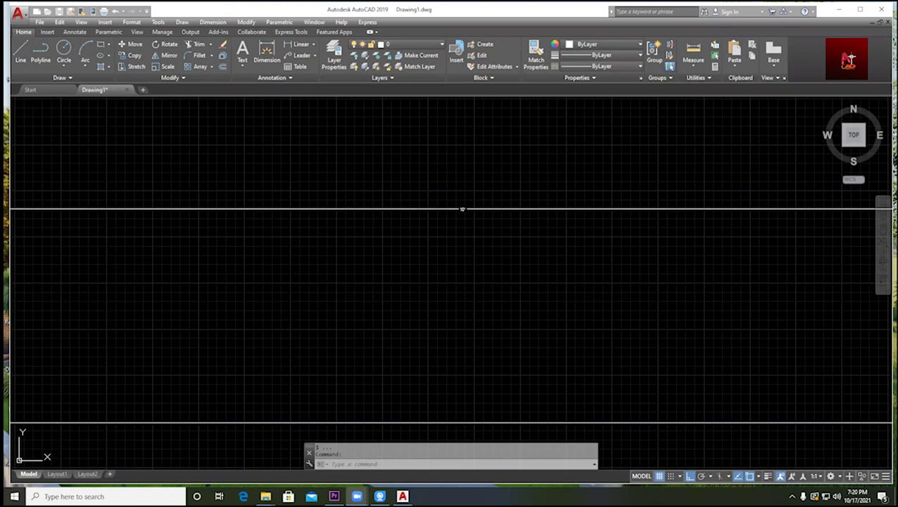
- Window-select the rectangle, delete it, and pan across the now-empty grid
{"action": "scroll", "coordinate": [391, 249], "scroll_direction": "down", "scroll_amount": 6}
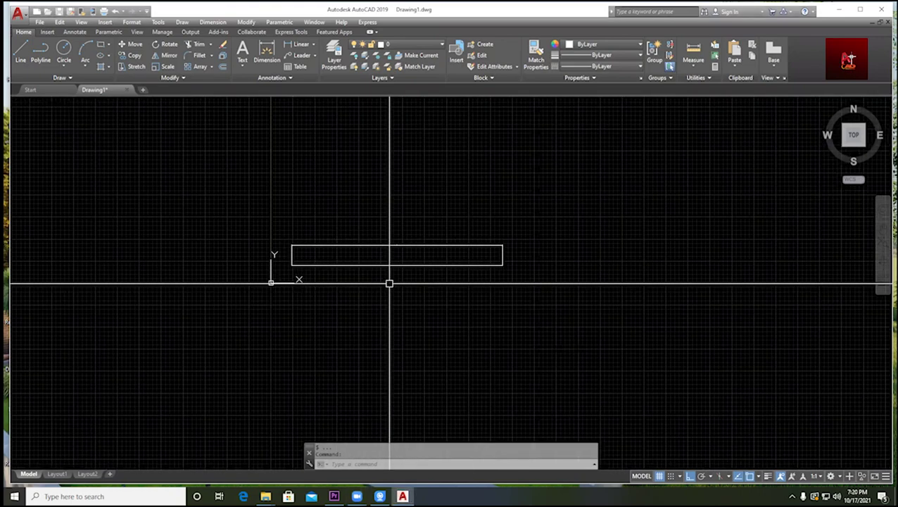
{"action": "key", "text": "Escape"}
{"action": "scroll", "coordinate": [389, 283], "scroll_direction": "up", "scroll_amount": 4}
{"action": "scroll", "coordinate": [456, 235], "scroll_direction": "down", "scroll_amount": 2}
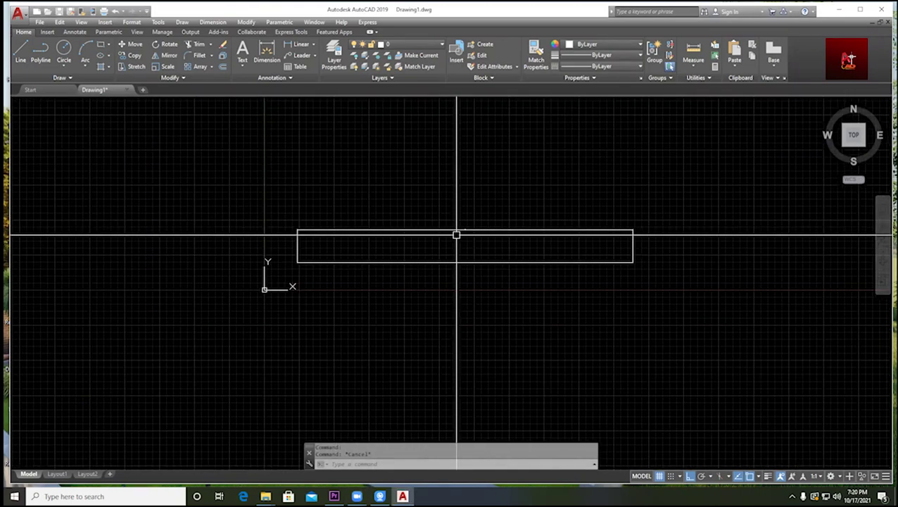
{"action": "middle_click_drag", "start_coordinate": [457, 234], "coordinate": [469, 207]}
{"action": "left_click", "coordinate": [718, 296]}
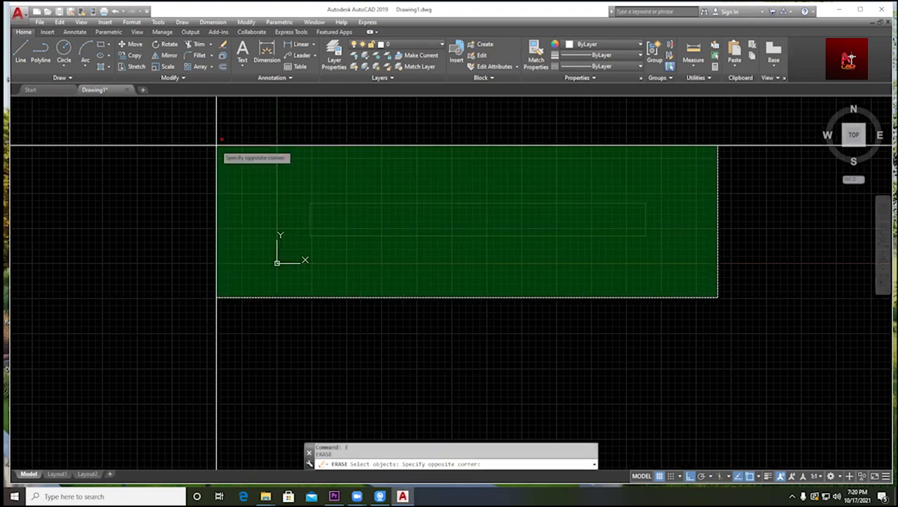
{"action": "left_click", "coordinate": [217, 140]}
{"action": "key", "text": "Delete"}
{"action": "key", "text": "Escape"}
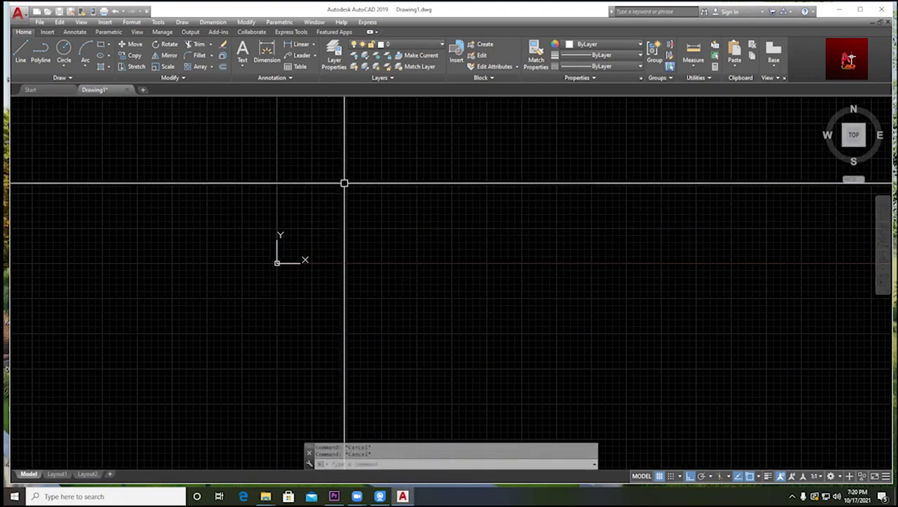
{"action": "scroll", "coordinate": [443, 157], "scroll_direction": "down", "scroll_amount": 2}
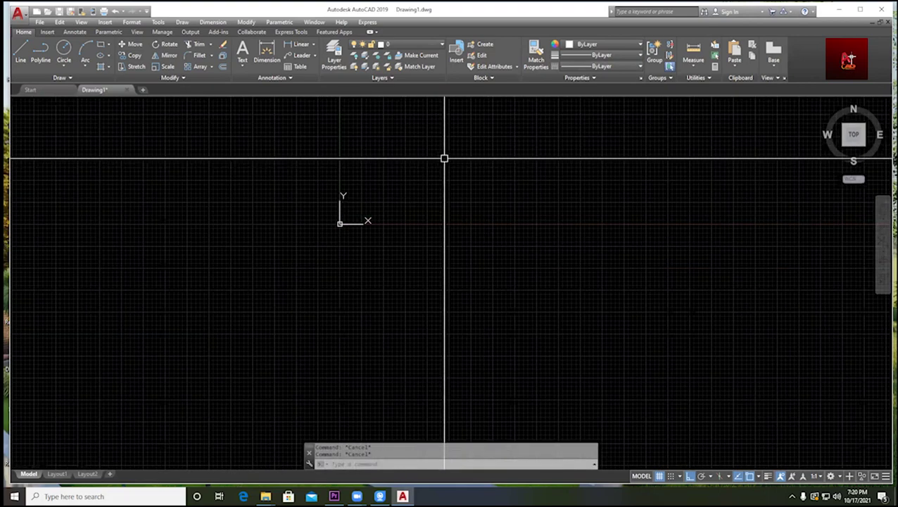
{"action": "middle_click_drag", "start_coordinate": [444, 158], "coordinate": [397, 164]}
{"action": "middle_click_drag", "start_coordinate": [475, 168], "coordinate": [435, 185]}
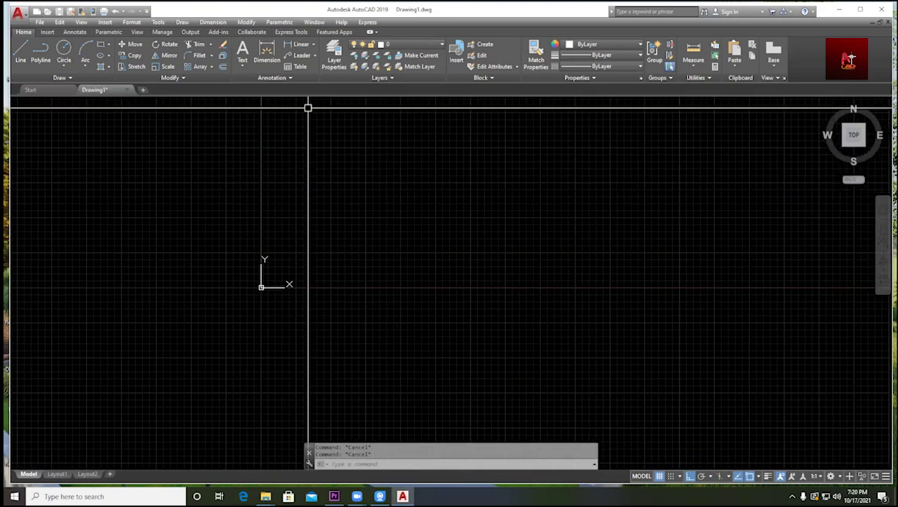
{"action": "middle_click_drag", "start_coordinate": [376, 142], "coordinate": [320, 155]}
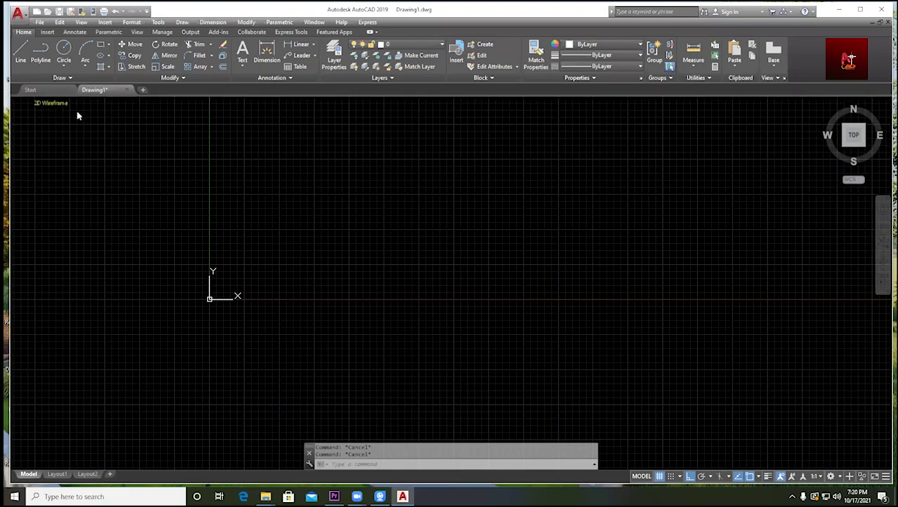
- Start a line at a point near the origin and turn Ortho off for free angles
{"action": "middle_click_drag", "start_coordinate": [139, 157], "coordinate": [99, 120]}
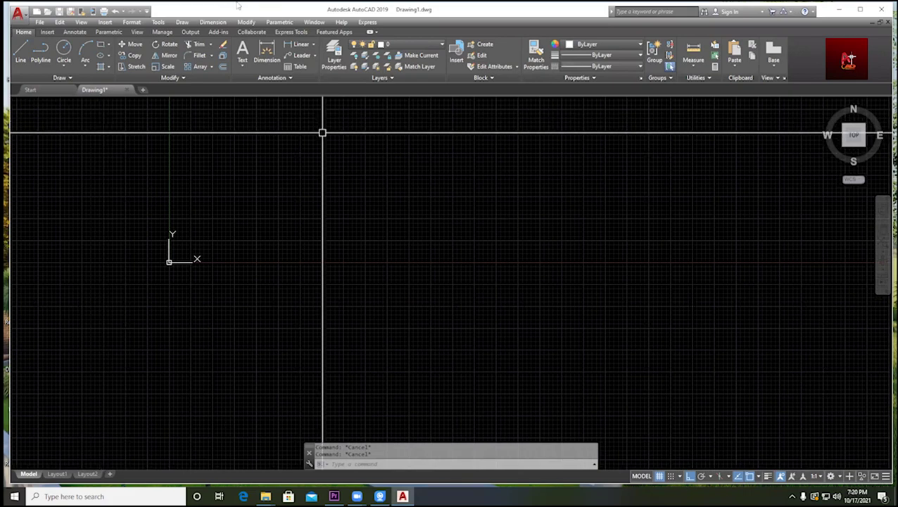
{"action": "left_click", "coordinate": [19, 58]}
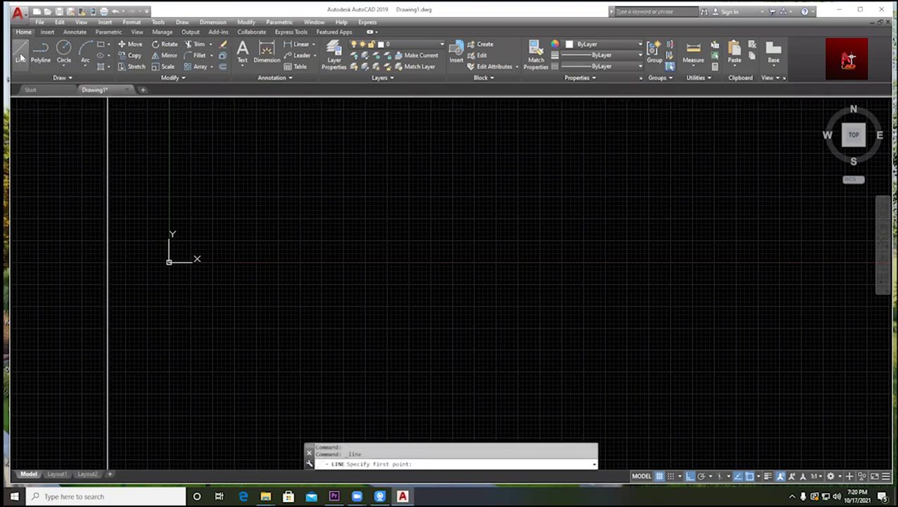
{"action": "scroll", "coordinate": [383, 196], "scroll_direction": "up", "scroll_amount": 1}
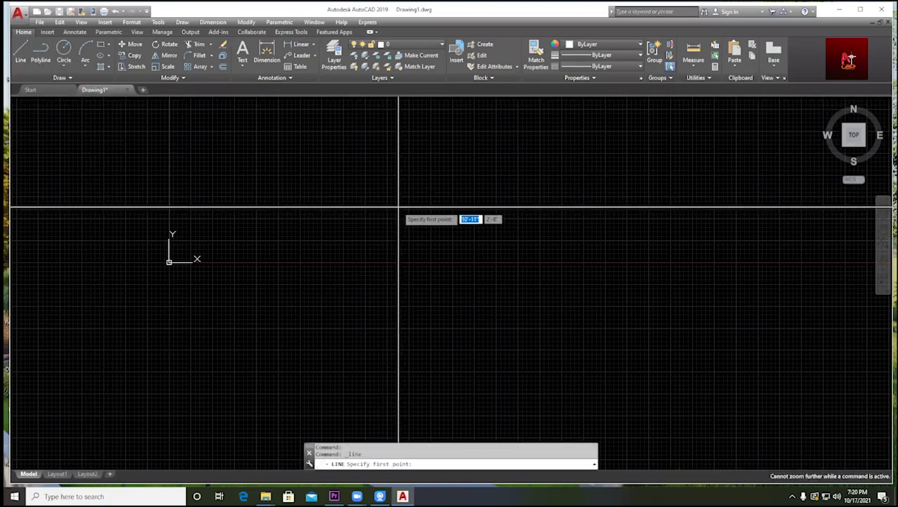
{"action": "middle_click_drag", "start_coordinate": [377, 208], "coordinate": [325, 206]}
{"action": "left_click", "coordinate": [266, 190]}
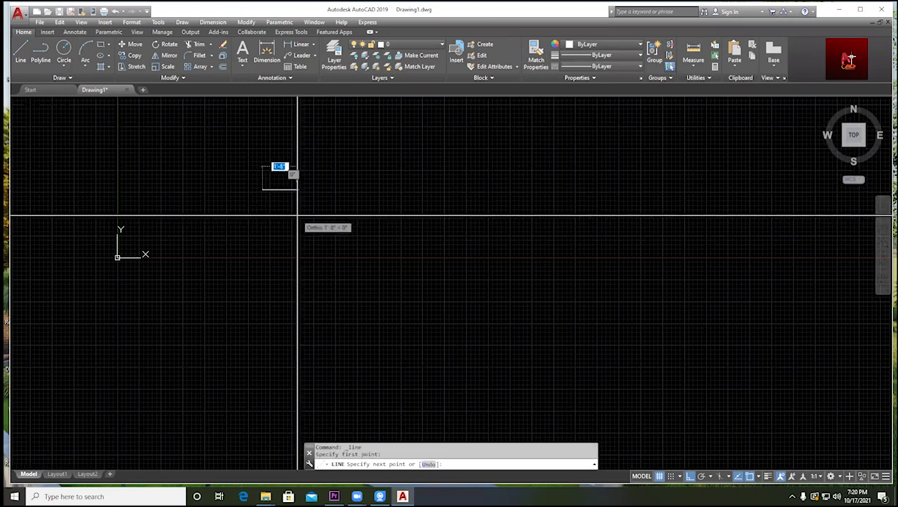
{"action": "middle_click_drag", "start_coordinate": [297, 215], "coordinate": [303, 311]}
{"action": "key", "text": "F8"}
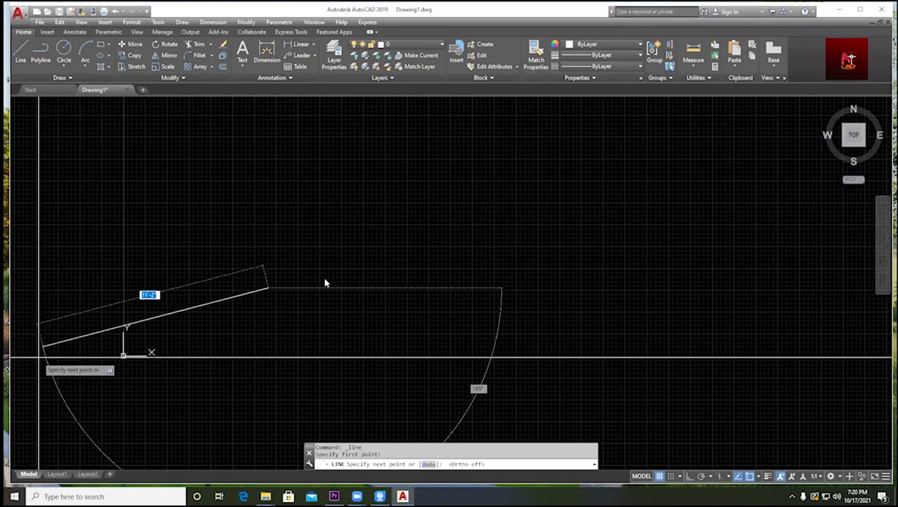
- Place the line's end up and to the right, then end the command with one segment
{"action": "scroll", "coordinate": [325, 283], "scroll_direction": "down", "scroll_amount": 5}
{"action": "scroll", "coordinate": [323, 268], "scroll_direction": "up", "scroll_amount": 4}
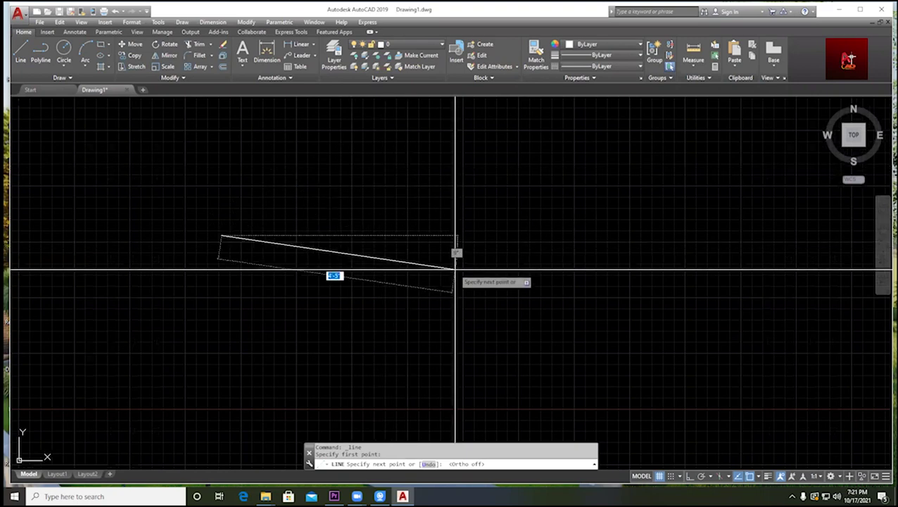
{"action": "middle_click_drag", "start_coordinate": [425, 217], "coordinate": [371, 259]}
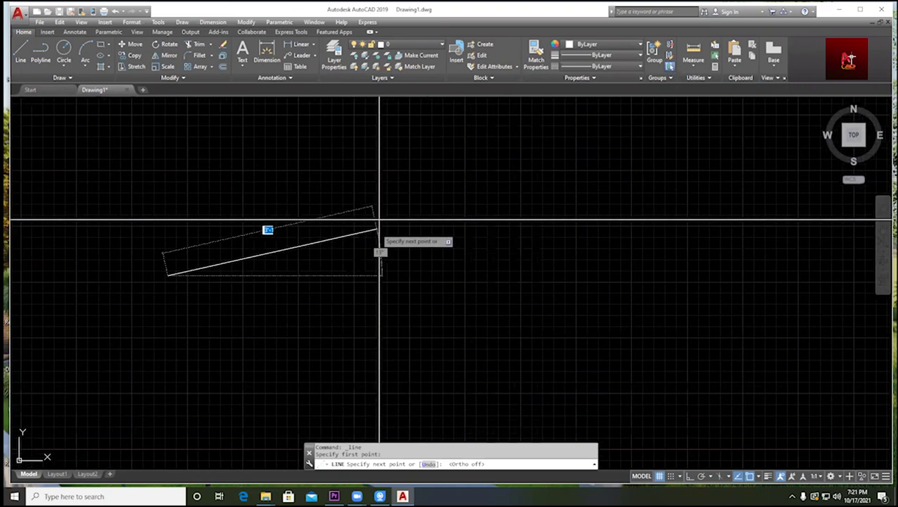
{"action": "left_click", "coordinate": [458, 160]}
{"action": "scroll", "coordinate": [481, 218], "scroll_direction": "down", "scroll_amount": 2}
{"action": "mouse_move", "coordinate": [485, 220]}
{"action": "middle_mouse_down"}
{"action": "mouse_move", "coordinate": [456, 190]}
{"action": "mouse_move", "coordinate": [379, 252]}
{"action": "middle_mouse_up"}
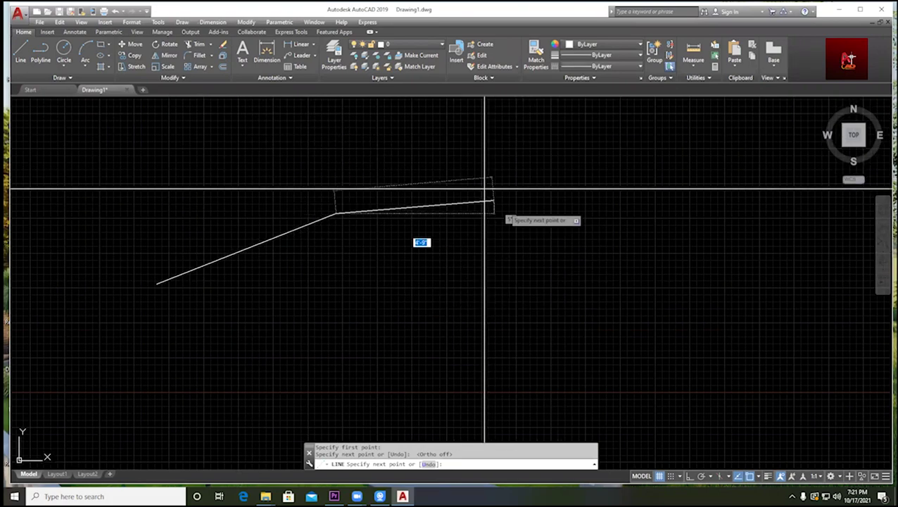
{"action": "middle_click_drag", "start_coordinate": [484, 189], "coordinate": [475, 241]}
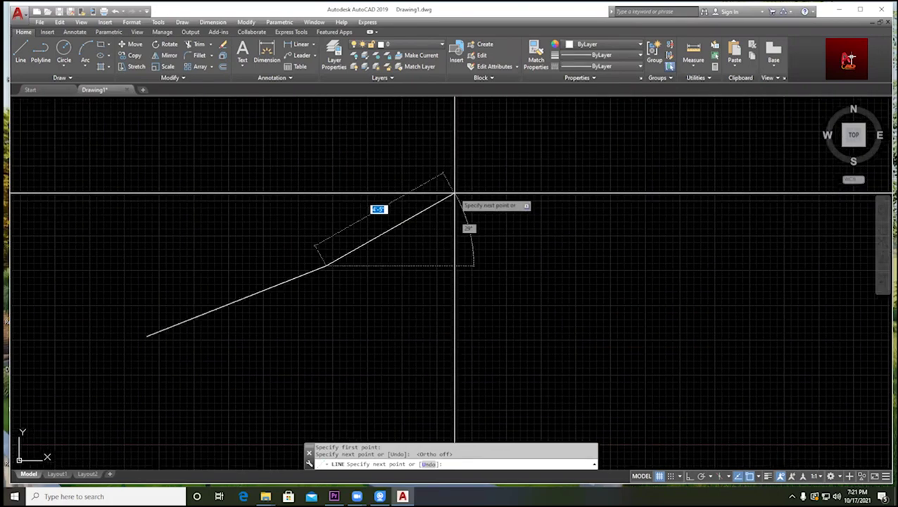
{"action": "type", "text": "4"}
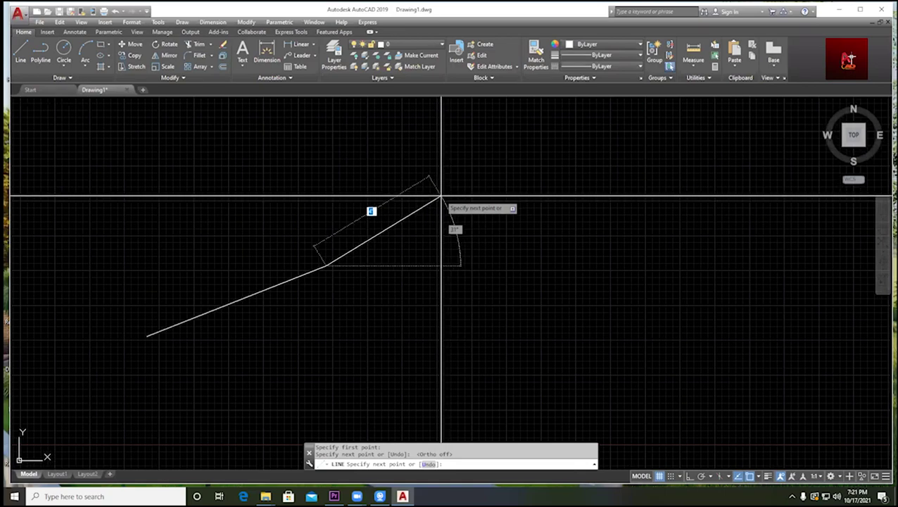
{"action": "right_click", "coordinate": [441, 196]}
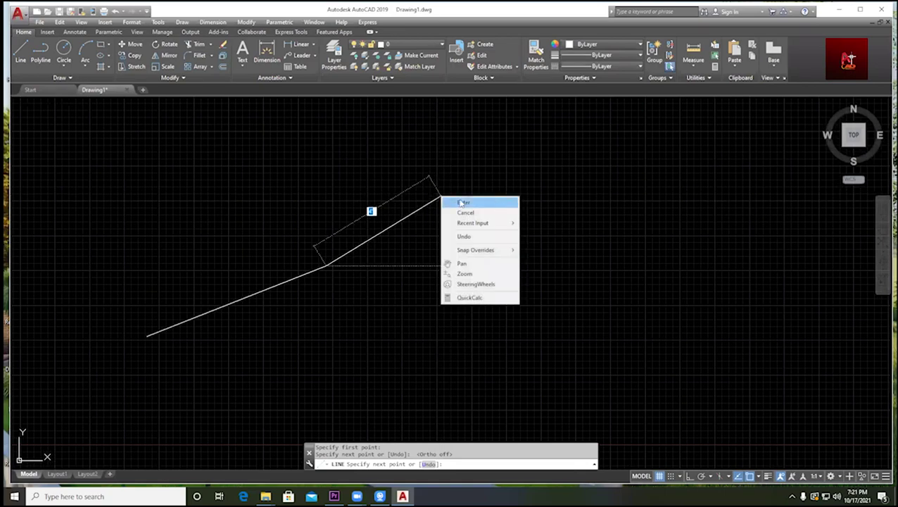
{"action": "left_click", "coordinate": [466, 213]}
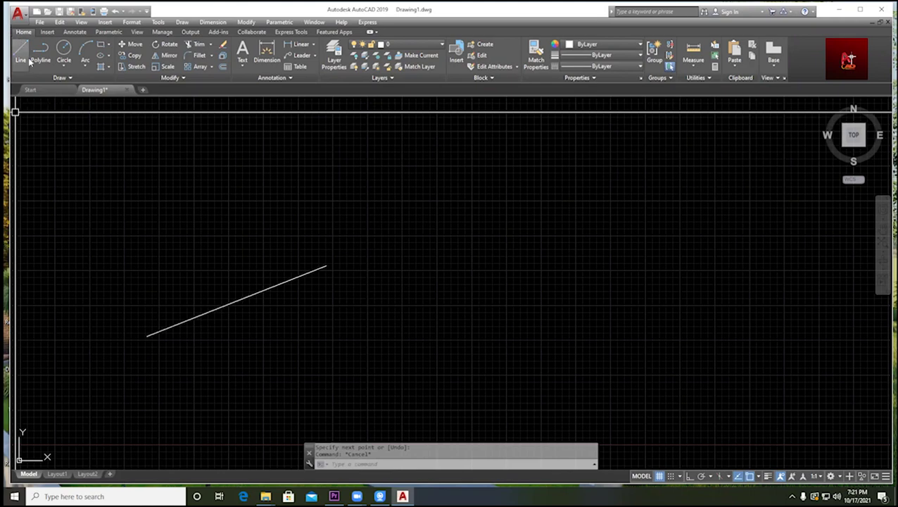
- Draw a second angled line parallel to the first and end the Line command
{"action": "left_click", "coordinate": [28, 60]}
{"action": "left_click", "coordinate": [196, 253]}
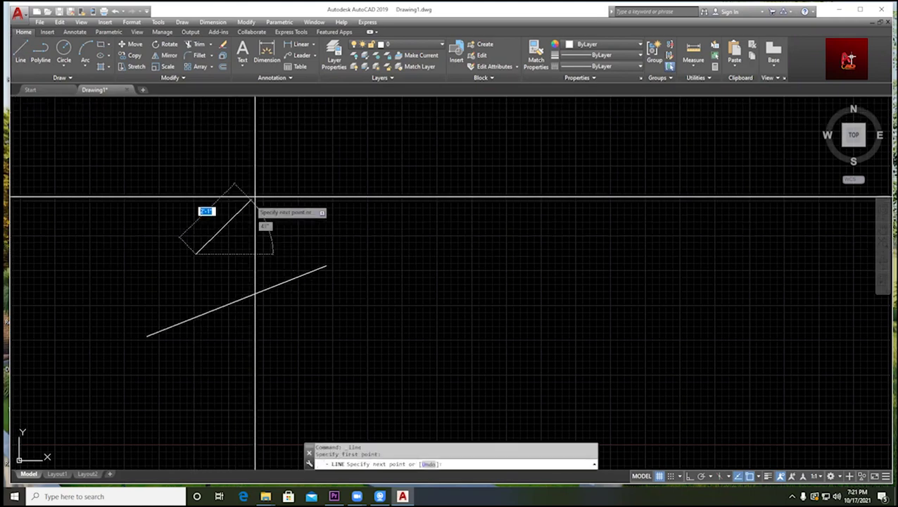
{"action": "left_click", "coordinate": [359, 190]}
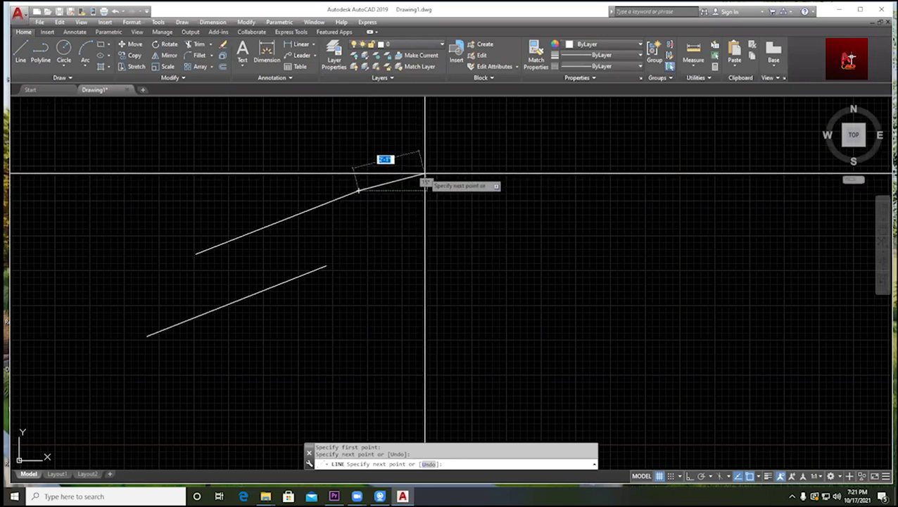
{"action": "key", "text": "Escape"}
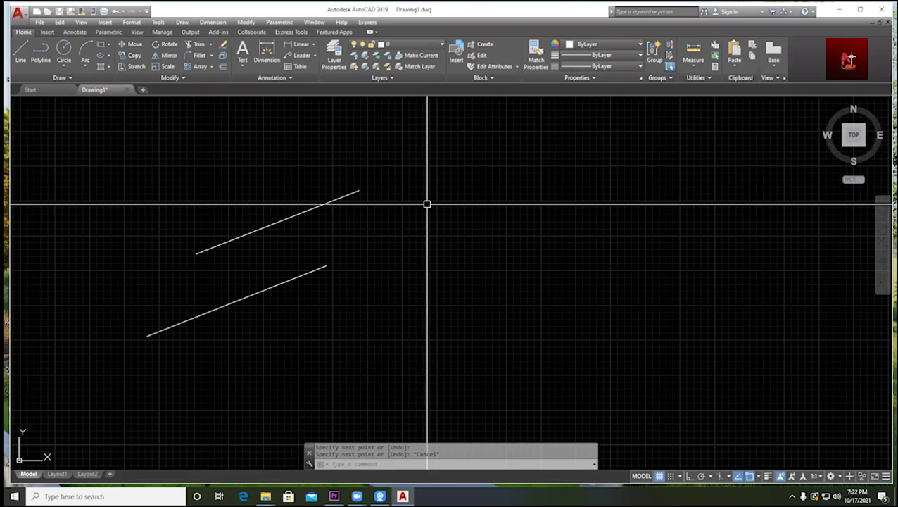
{"action": "scroll", "coordinate": [435, 204], "scroll_direction": "down", "scroll_amount": 5}
{"action": "scroll", "coordinate": [435, 204], "scroll_direction": "up", "scroll_amount": 2}
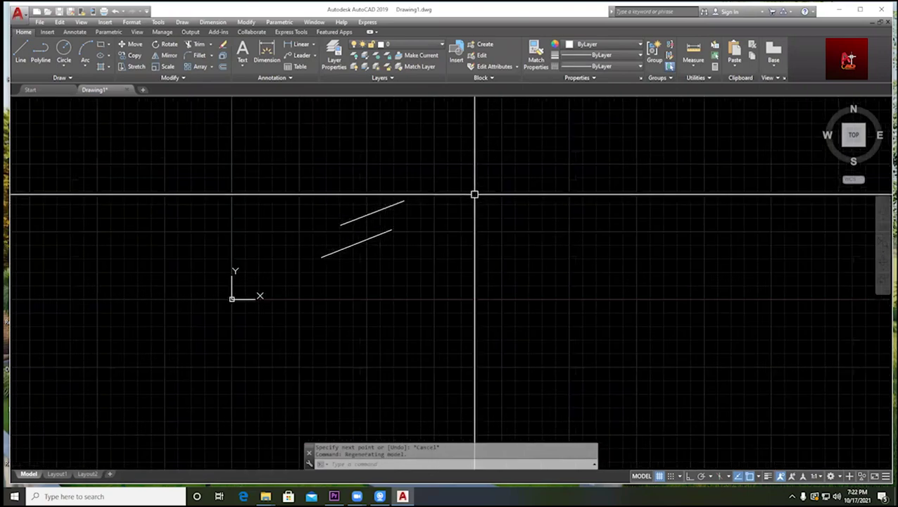
{"action": "scroll", "coordinate": [448, 208], "scroll_direction": "down", "scroll_amount": 1}
{"action": "scroll", "coordinate": [451, 212], "scroll_direction": "up", "scroll_amount": 3}
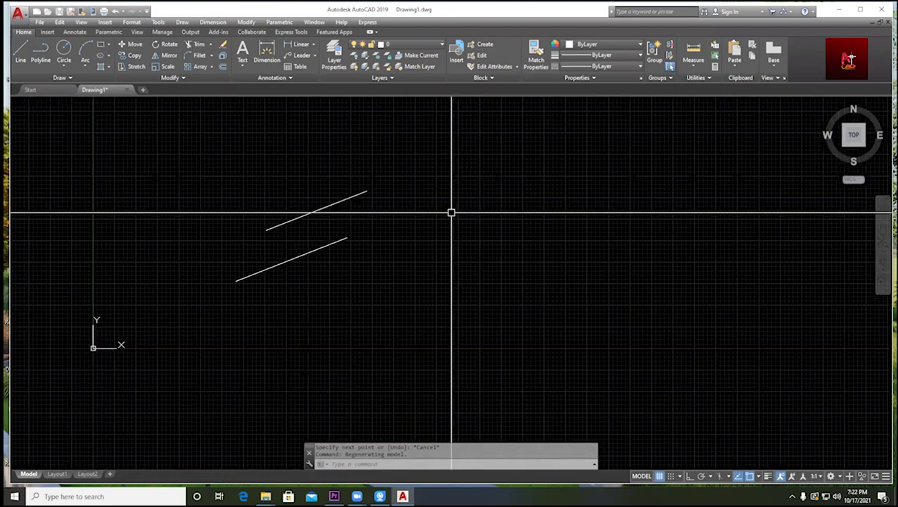
{"action": "middle_click_drag", "start_coordinate": [578, 295], "coordinate": [415, 214]}
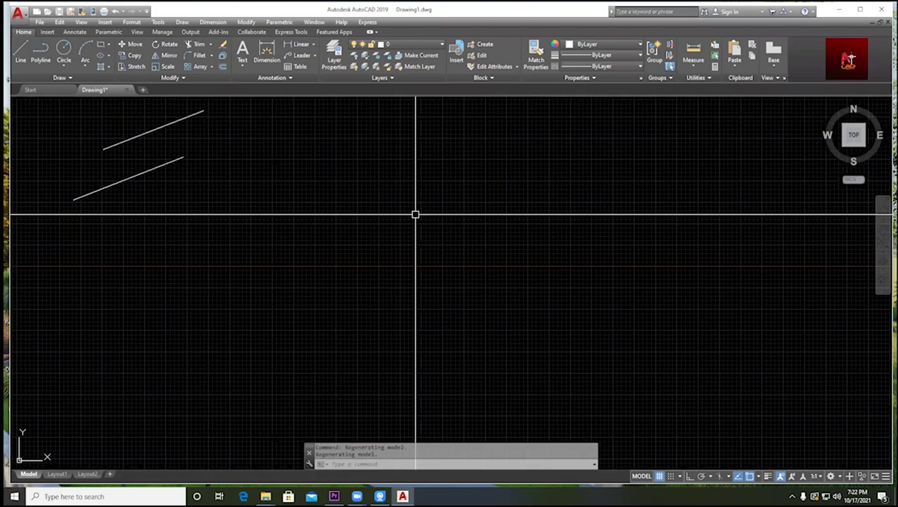
{"action": "scroll", "coordinate": [327, 273], "scroll_direction": "down", "scroll_amount": 2}
{"action": "scroll", "coordinate": [257, 301], "scroll_direction": "up", "scroll_amount": 2}
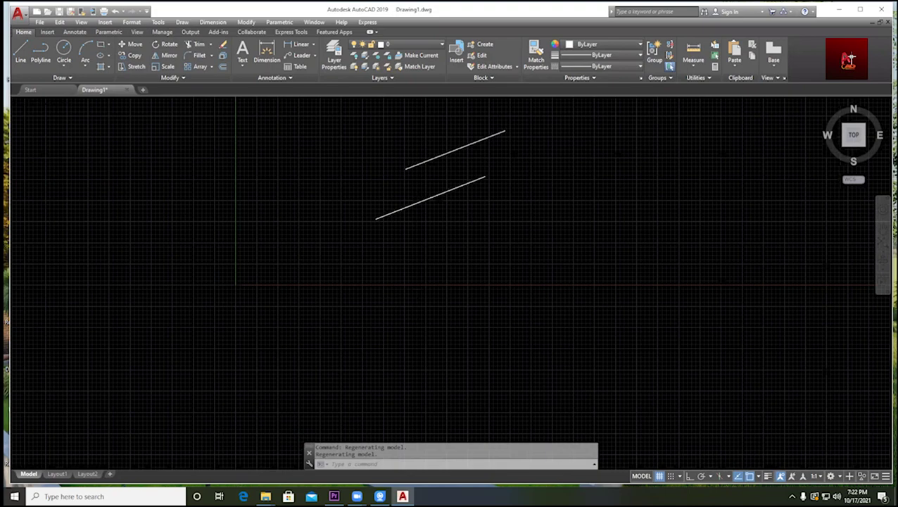
{"action": "scroll", "coordinate": [229, 240], "scroll_direction": "down", "scroll_amount": 3}
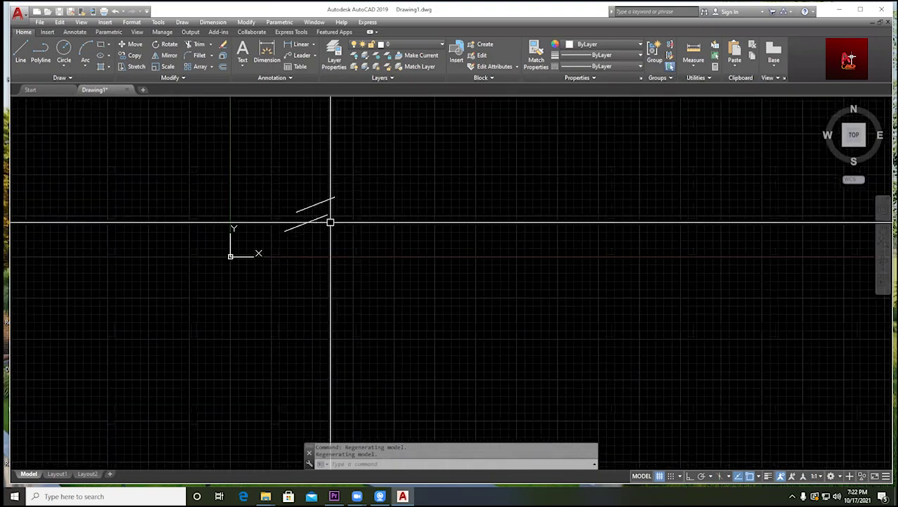
{"action": "scroll", "coordinate": [331, 222], "scroll_direction": "up", "scroll_amount": 2}
{"action": "middle_click_drag", "start_coordinate": [405, 240], "coordinate": [485, 205]}
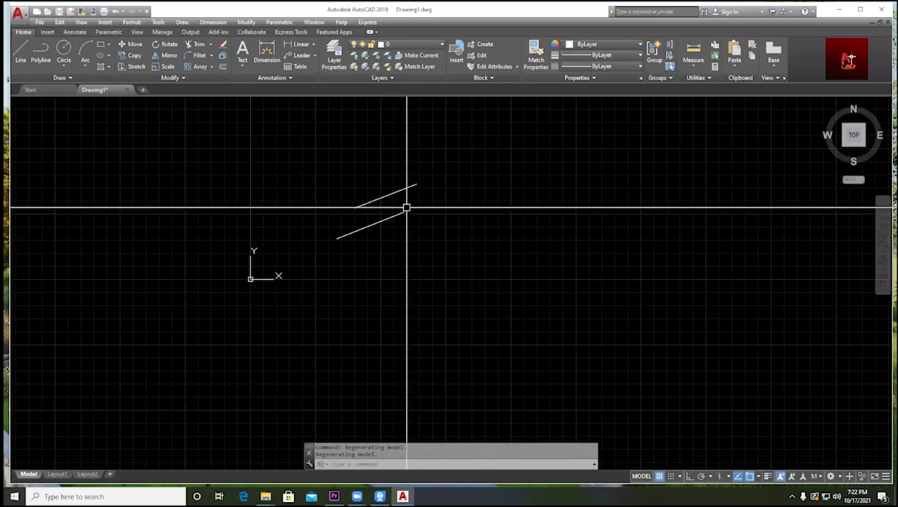
{"action": "scroll", "coordinate": [411, 215], "scroll_direction": "down", "scroll_amount": 3}
{"action": "mouse_move", "coordinate": [397, 230]}
{"action": "middle_mouse_down"}
{"action": "mouse_move", "coordinate": [359, 169]}
{"action": "mouse_move", "coordinate": [384, 252]}
{"action": "middle_mouse_up"}
{"action": "scroll", "coordinate": [360, 170], "scroll_direction": "up", "scroll_amount": 4}
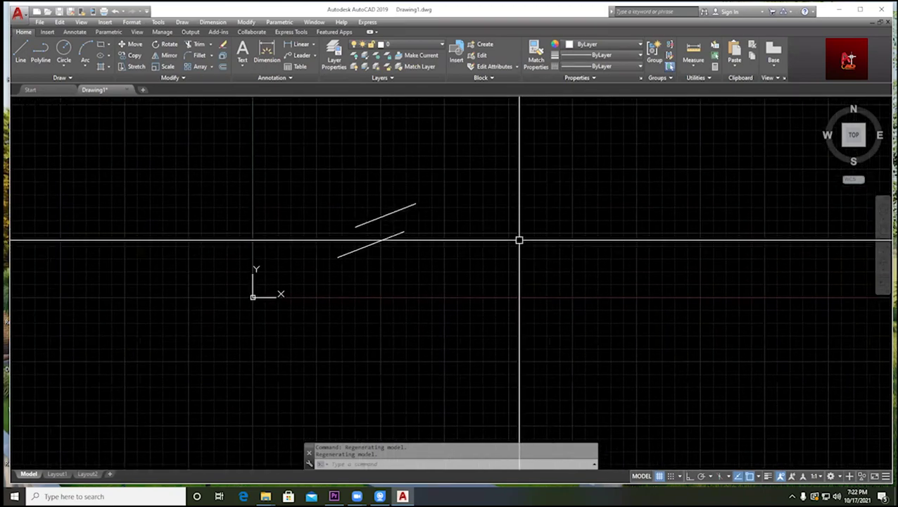
{"action": "mouse_move", "coordinate": [548, 221]}
{"action": "middle_mouse_down"}
{"action": "mouse_move", "coordinate": [190, 287]}
{"action": "mouse_move", "coordinate": [253, 176]}
{"action": "mouse_move", "coordinate": [409, 257]}
{"action": "middle_mouse_up"}
{"action": "mouse_move", "coordinate": [305, 272]}
{"action": "middle_mouse_down"}
{"action": "mouse_move", "coordinate": [303, 251]}
{"action": "mouse_move", "coordinate": [609, 280]}
{"action": "mouse_move", "coordinate": [181, 168]}
{"action": "mouse_move", "coordinate": [372, 226]}
{"action": "middle_mouse_up"}
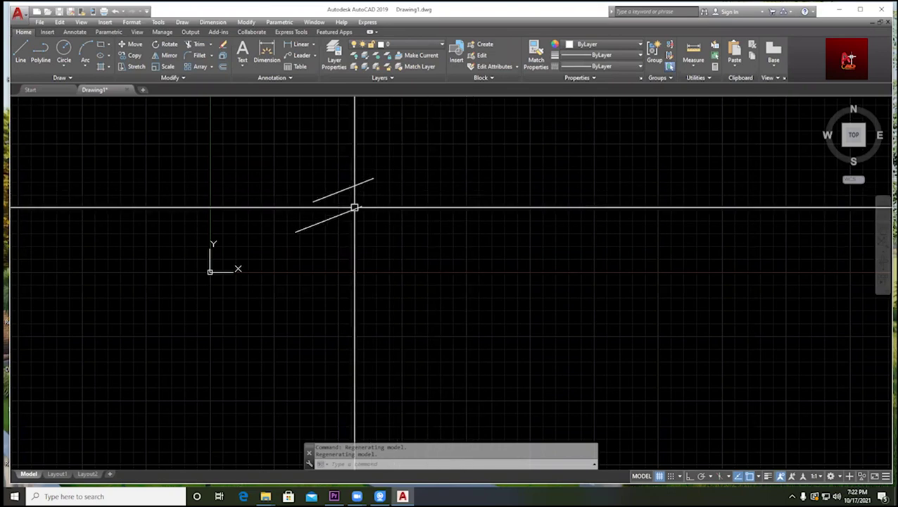
{"action": "mouse_move", "coordinate": [352, 205]}
{"action": "middle_mouse_down"}
{"action": "mouse_move", "coordinate": [598, 184]}
{"action": "mouse_move", "coordinate": [361, 252]}
{"action": "middle_mouse_up"}
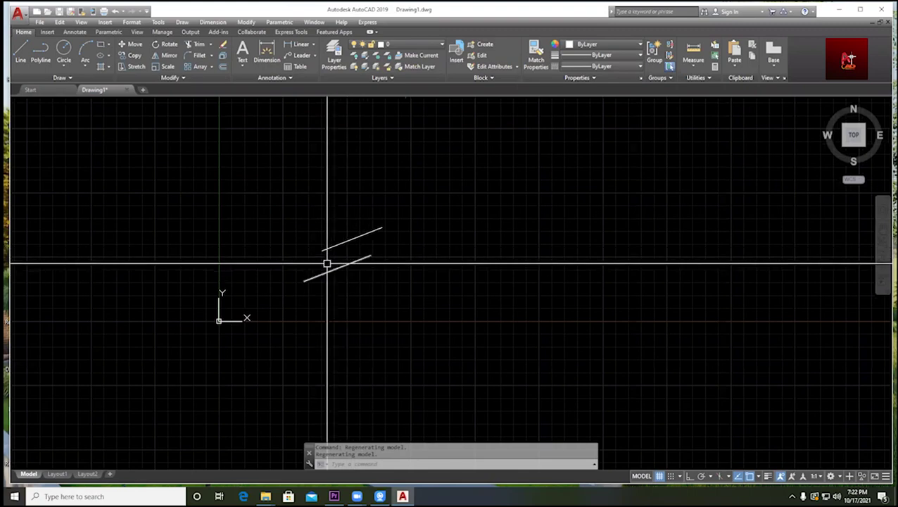
{"action": "mouse_move", "coordinate": [414, 285]}
{"action": "middle_mouse_down"}
{"action": "mouse_move", "coordinate": [290, 194]}
{"action": "mouse_move", "coordinate": [327, 307]}
{"action": "mouse_move", "coordinate": [403, 263]}
{"action": "mouse_move", "coordinate": [389, 133]}
{"action": "mouse_move", "coordinate": [477, 178]}
{"action": "mouse_move", "coordinate": [468, 263]}
{"action": "mouse_move", "coordinate": [344, 268]}
{"action": "mouse_move", "coordinate": [456, 211]}
{"action": "mouse_move", "coordinate": [426, 270]}
{"action": "middle_mouse_up"}
{"action": "scroll", "coordinate": [359, 256], "scroll_direction": "up", "scroll_amount": 4}
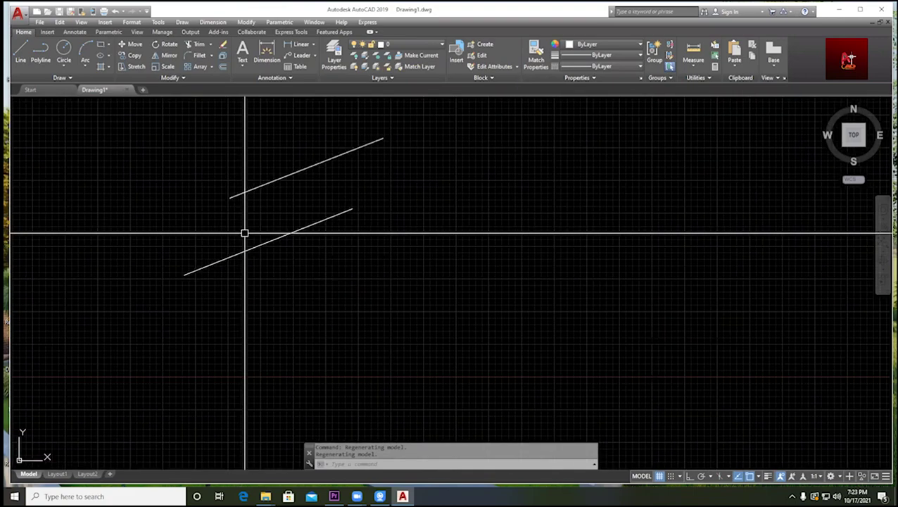
{"action": "scroll", "coordinate": [263, 207], "scroll_direction": "up", "scroll_amount": 4}
{"action": "scroll", "coordinate": [268, 234], "scroll_direction": "down", "scroll_amount": 6}
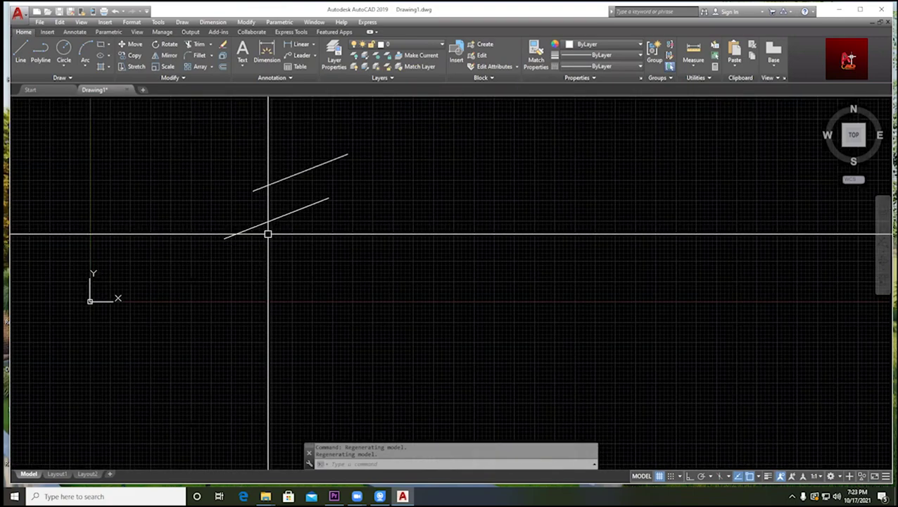
{"action": "middle_click_drag", "start_coordinate": [268, 234], "coordinate": [284, 245]}
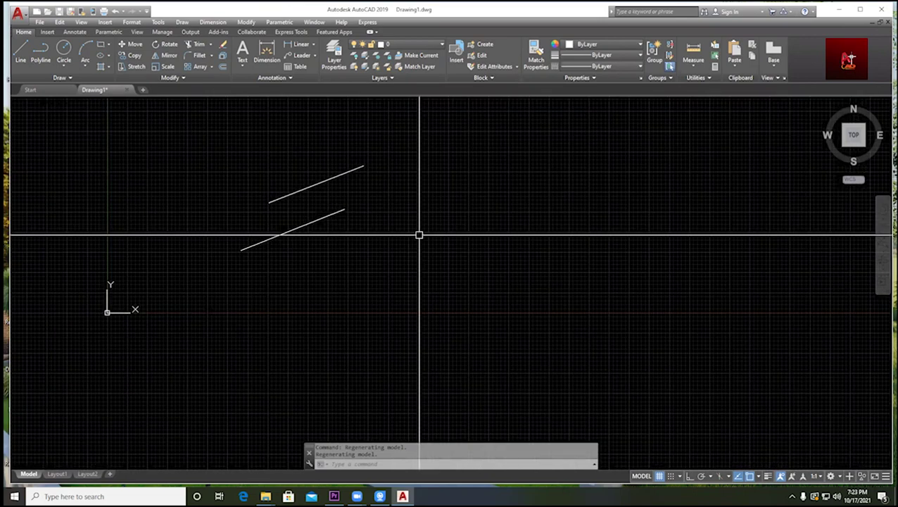
{"action": "scroll", "coordinate": [419, 235], "scroll_direction": "up", "scroll_amount": 2}
{"action": "mouse_move", "coordinate": [472, 263]}
{"action": "middle_mouse_down"}
{"action": "mouse_move", "coordinate": [695, 317]}
{"action": "mouse_move", "coordinate": [609, 366]}
{"action": "mouse_move", "coordinate": [467, 226]}
{"action": "middle_mouse_up"}
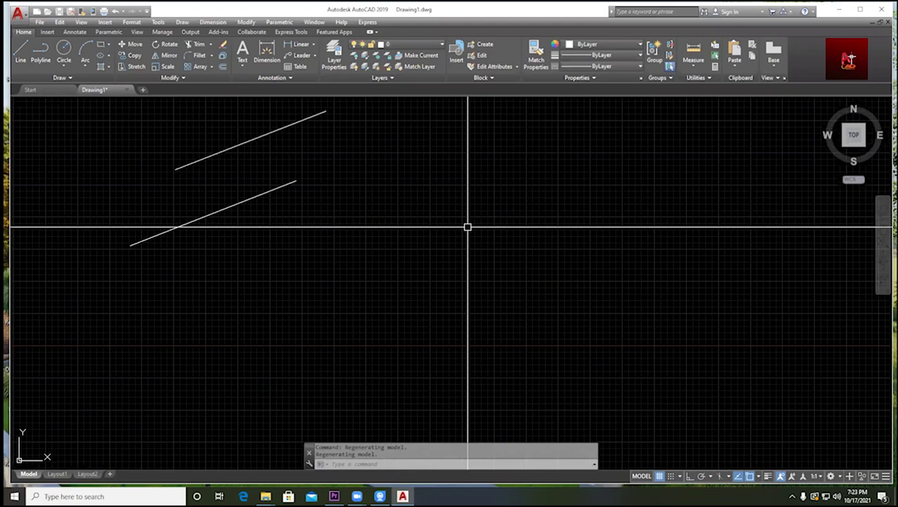
{"action": "scroll", "coordinate": [246, 201], "scroll_direction": "down", "scroll_amount": 2}
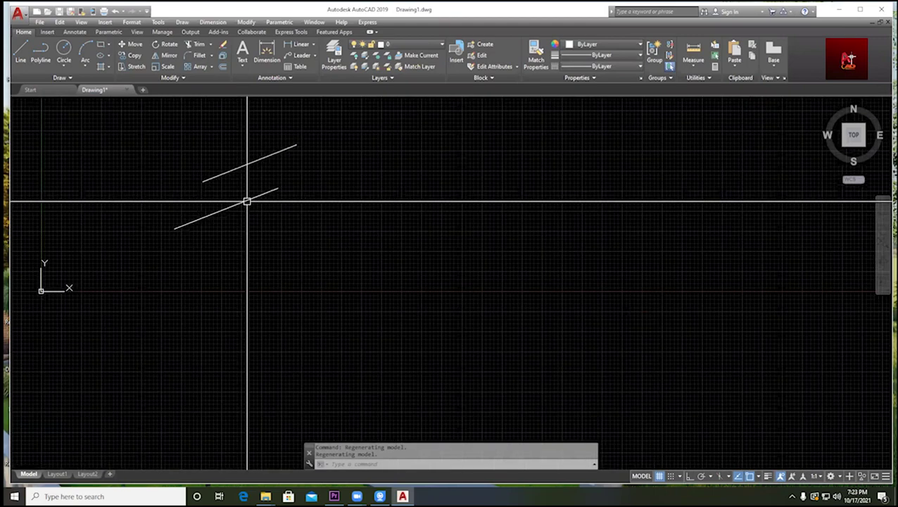
{"action": "scroll", "coordinate": [246, 201], "scroll_direction": "up", "scroll_amount": 4}
{"action": "middle_click_drag", "start_coordinate": [247, 201], "coordinate": [395, 229]}
{"action": "scroll", "coordinate": [421, 203], "scroll_direction": "down", "scroll_amount": 2}
{"action": "middle_click_drag", "start_coordinate": [546, 192], "coordinate": [399, 220]}
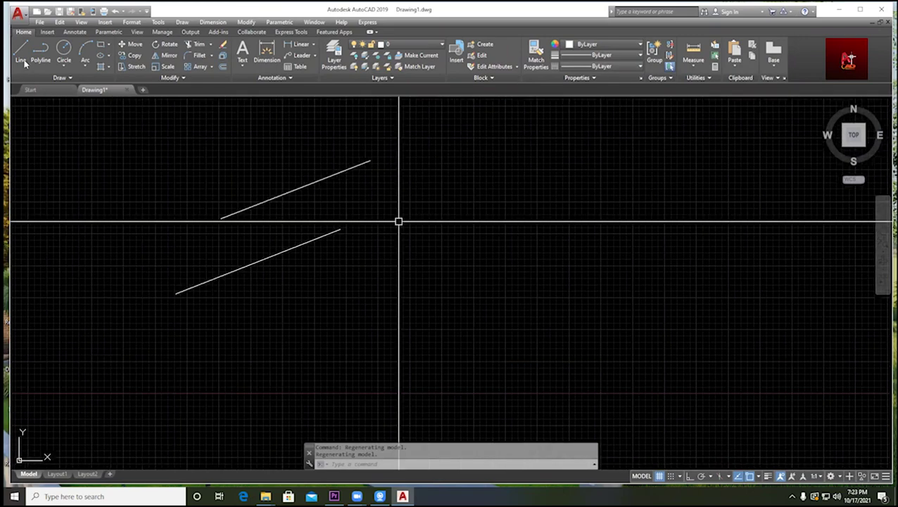
- Draw a third angled line, 5' long, to the right of the existing two
{"action": "left_click", "coordinate": [21, 53]}
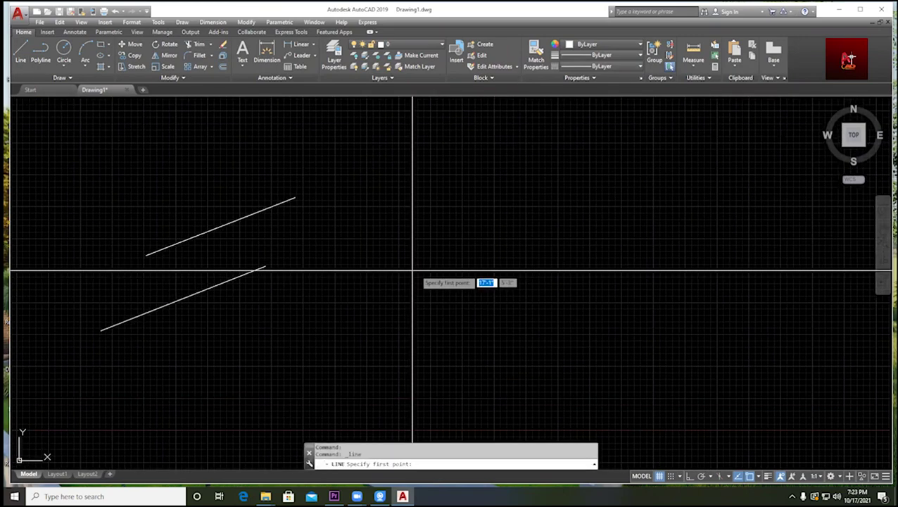
{"action": "left_click", "coordinate": [357, 290]}
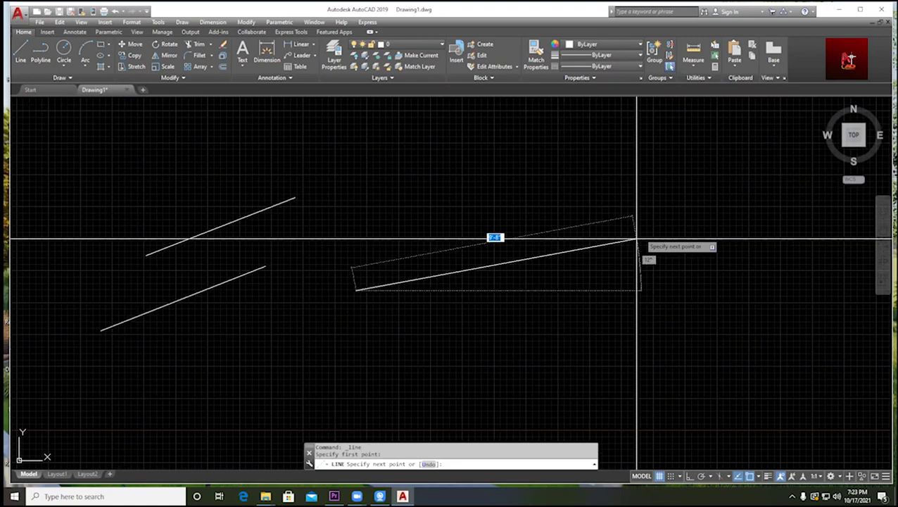
{"action": "mouse_move", "coordinate": [471, 239]}
{"action": "middle_mouse_down"}
{"action": "mouse_move", "coordinate": [431, 168]}
{"action": "mouse_move", "coordinate": [483, 188]}
{"action": "middle_mouse_up"}
{"action": "scroll", "coordinate": [439, 193], "scroll_direction": "up", "scroll_amount": 2}
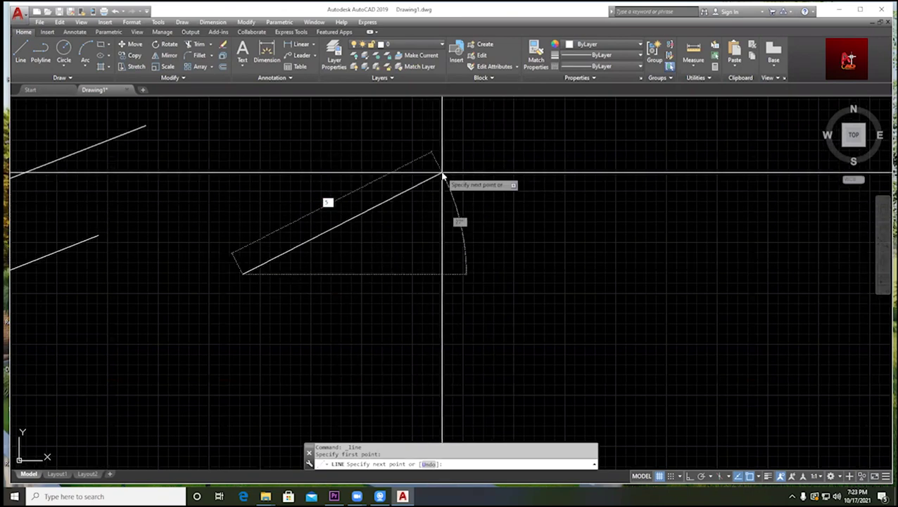
{"action": "left_click", "coordinate": [442, 173]}
{"action": "left_click", "coordinate": [460, 163]}
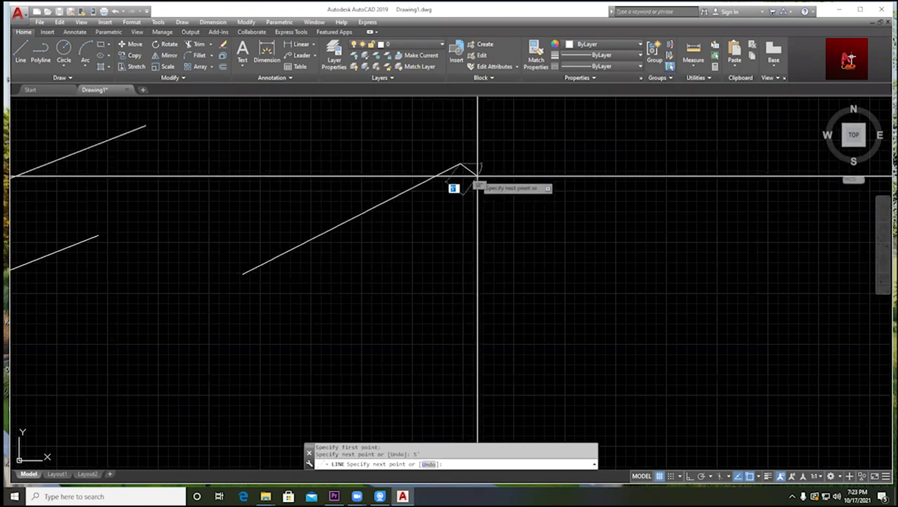
{"action": "key", "text": "Return"}
{"action": "left_click", "coordinate": [301, 44]}
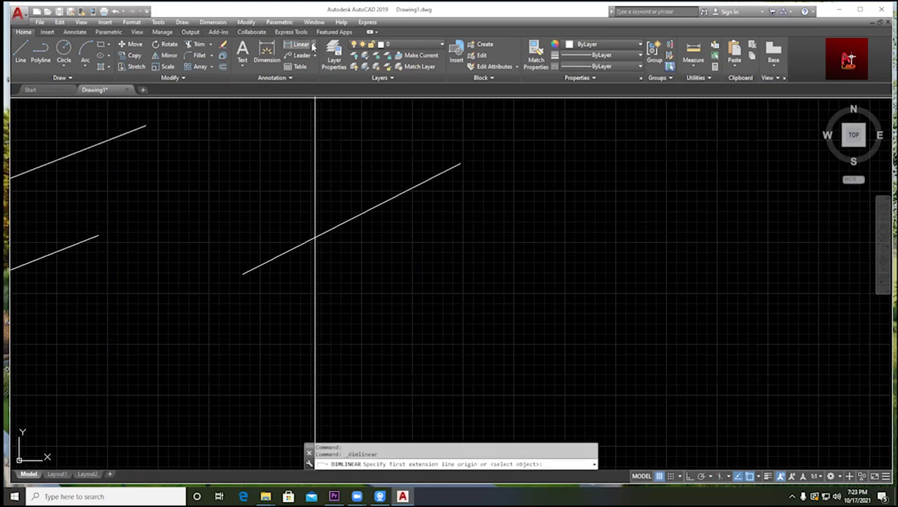
{"action": "left_click", "coordinate": [315, 43]}
{"action": "left_click", "coordinate": [310, 76]}
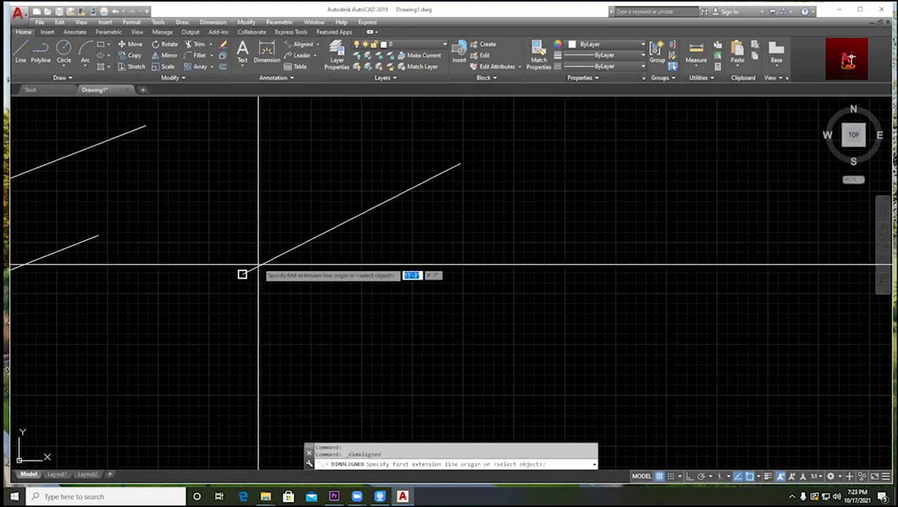
{"action": "left_click", "coordinate": [258, 266]}
{"action": "left_click", "coordinate": [460, 163]}
{"action": "left_click", "coordinate": [319, 194]}
{"action": "scroll", "coordinate": [319, 195], "scroll_direction": "up", "scroll_amount": 8}
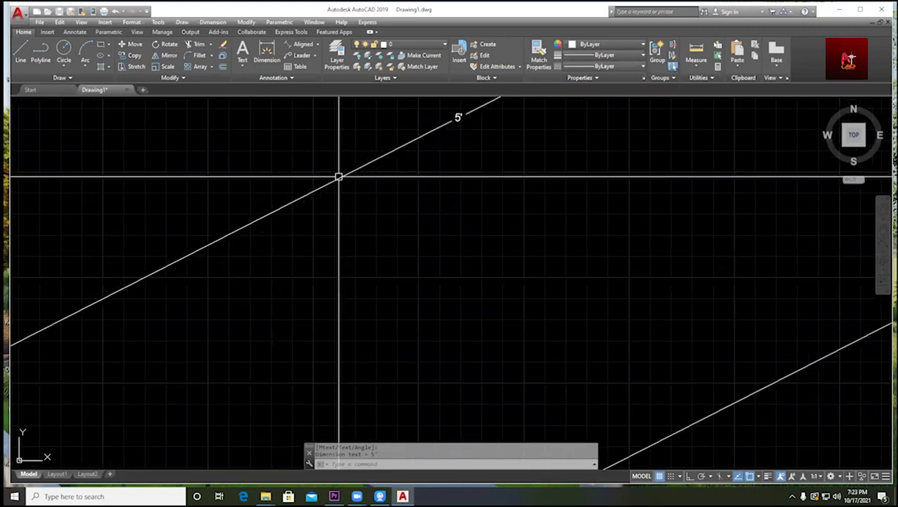
{"action": "scroll", "coordinate": [445, 237], "scroll_direction": "down", "scroll_amount": 5}
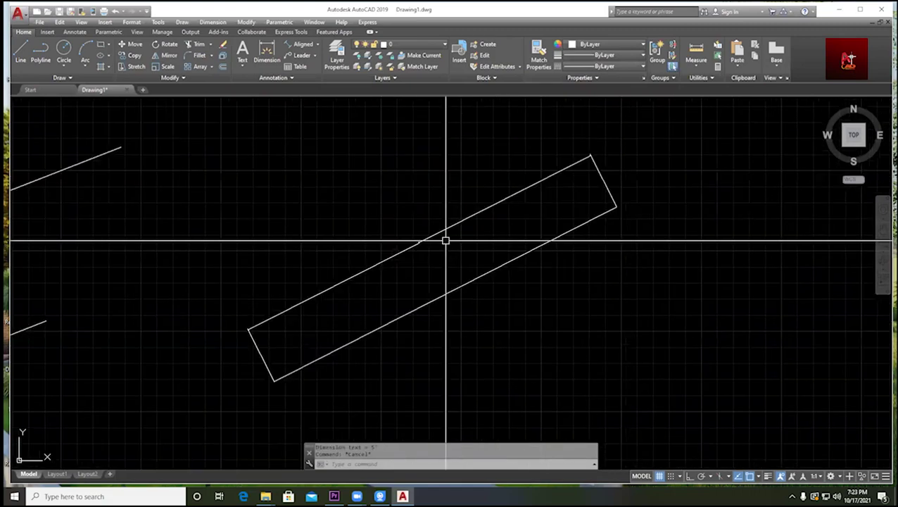
{"action": "key", "text": "ctrl+z"}
{"action": "scroll", "coordinate": [418, 201], "scroll_direction": "down", "scroll_amount": 2}
{"action": "scroll", "coordinate": [374, 197], "scroll_direction": "down", "scroll_amount": 2}
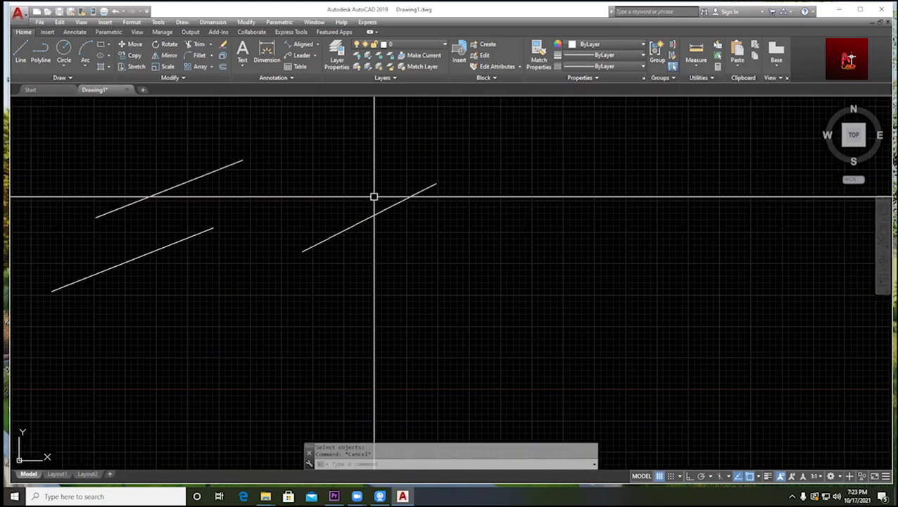
{"action": "middle_click_drag", "start_coordinate": [471, 203], "coordinate": [306, 192]}
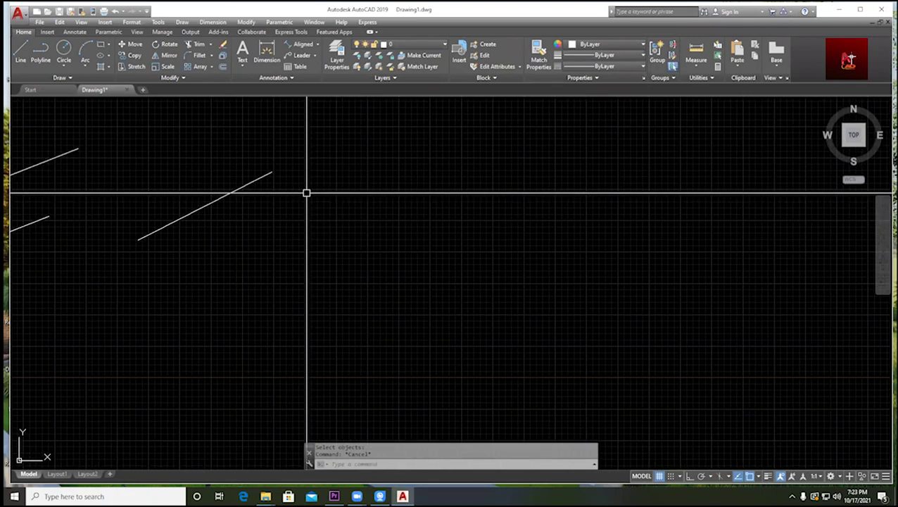
{"action": "scroll", "coordinate": [320, 198], "scroll_direction": "down", "scroll_amount": 2}
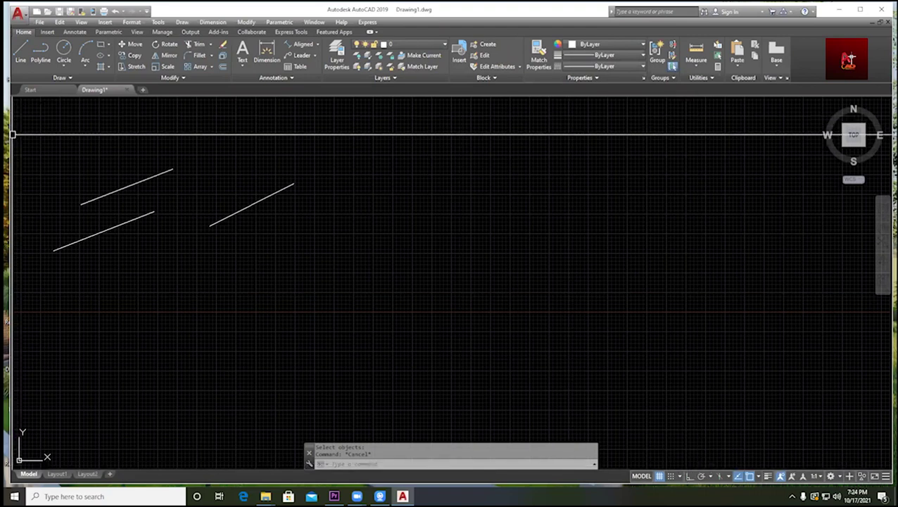
- Start a new line beside the three angled lines
{"action": "left_click", "coordinate": [20, 55]}
{"action": "middle_click_drag", "start_coordinate": [475, 216], "coordinate": [437, 265]}
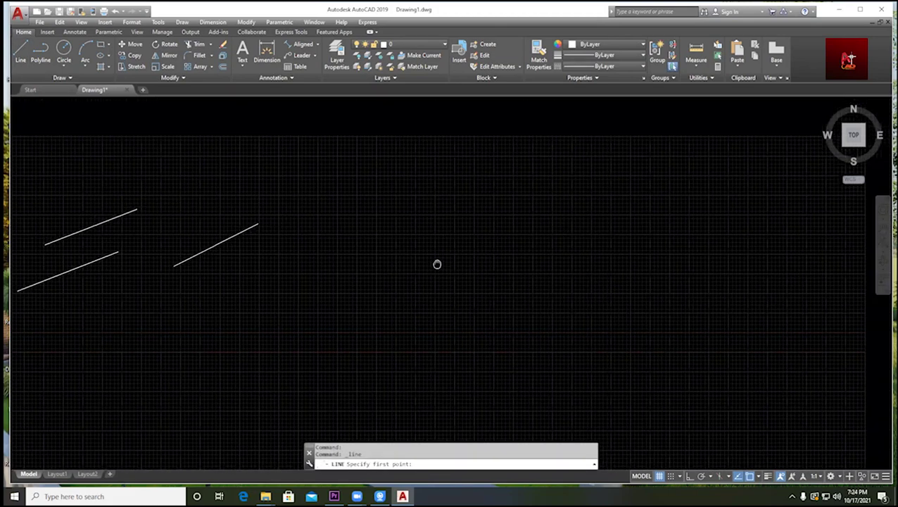
- With Ortho switched on, draw a 10' vertical line from the picked start point
{"action": "middle_click_drag", "start_coordinate": [438, 264], "coordinate": [433, 269]}
{"action": "left_click", "coordinate": [371, 230]}
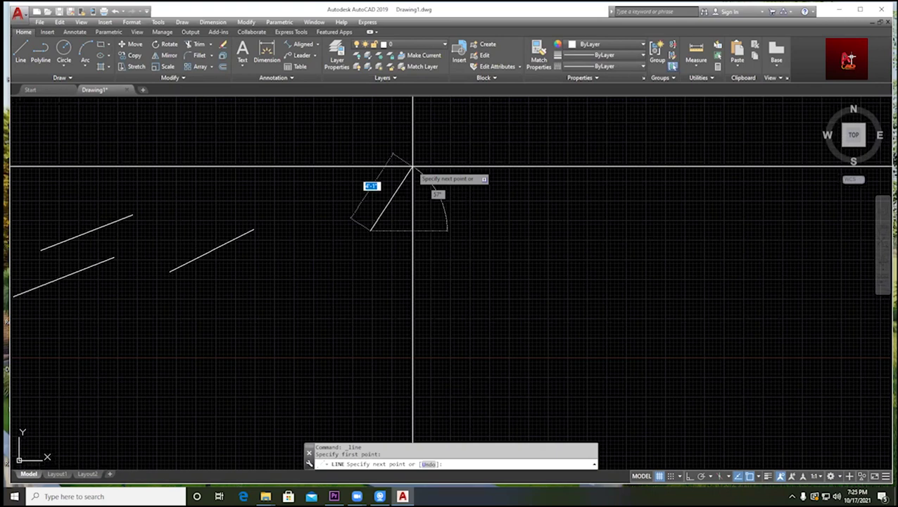
{"action": "left_click", "coordinate": [690, 476]}
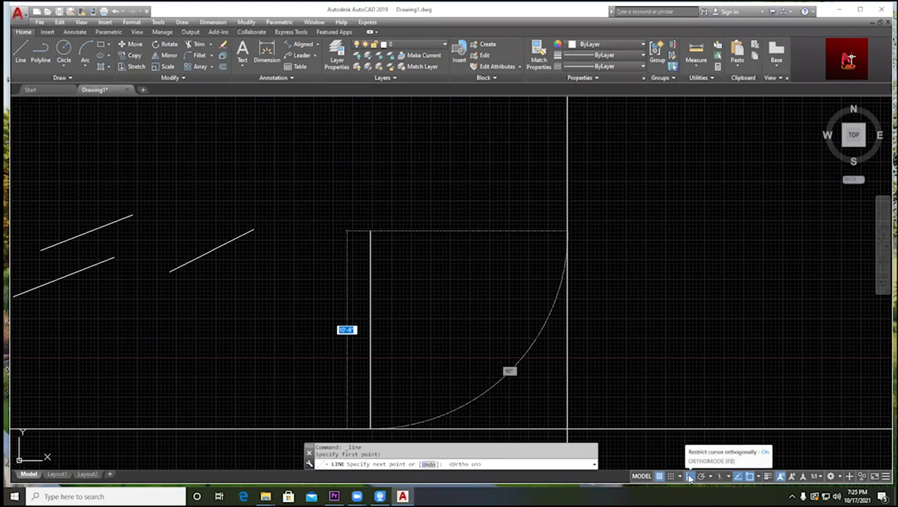
{"action": "left_click", "coordinate": [690, 476]}
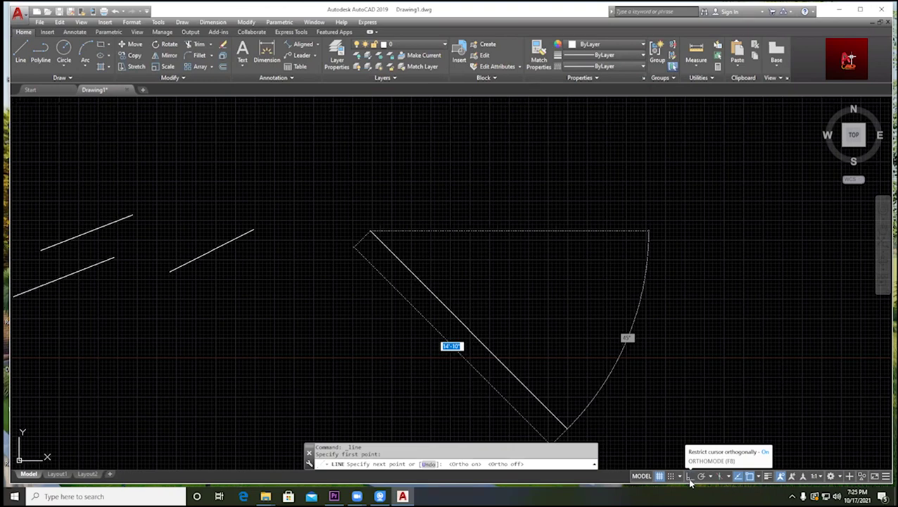
{"action": "left_click", "coordinate": [690, 477]}
{"action": "left_click", "coordinate": [690, 476]}
{"action": "left_click", "coordinate": [690, 476]}
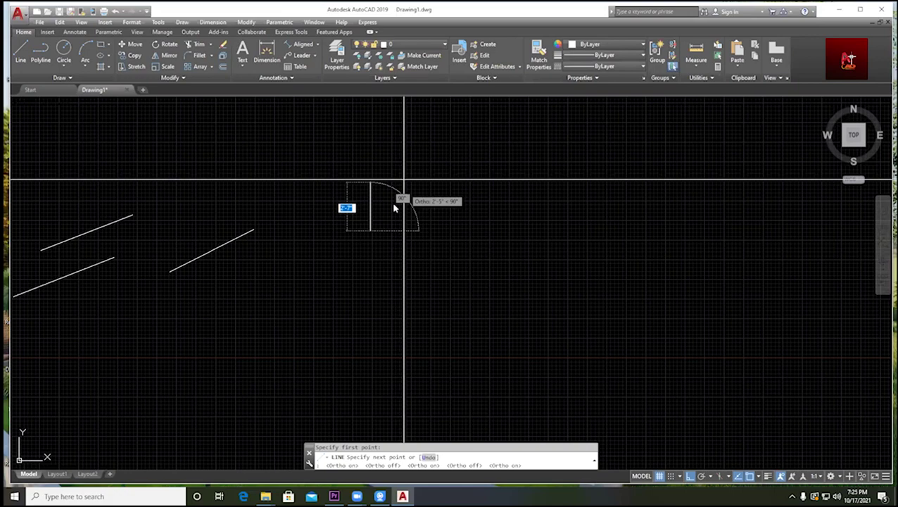
{"action": "middle_click_drag", "start_coordinate": [393, 143], "coordinate": [393, 204]}
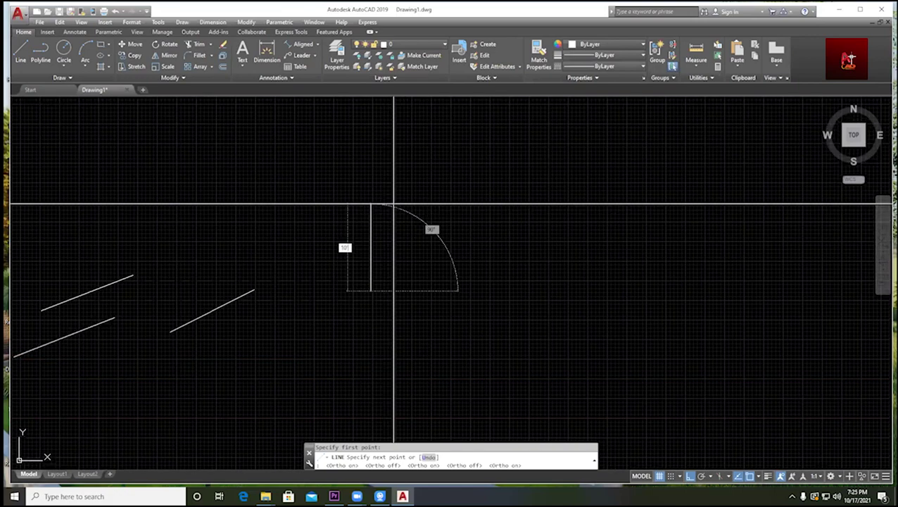
{"action": "key", "text": "Return"}
{"action": "scroll", "coordinate": [393, 211], "scroll_direction": "up", "scroll_amount": 3}
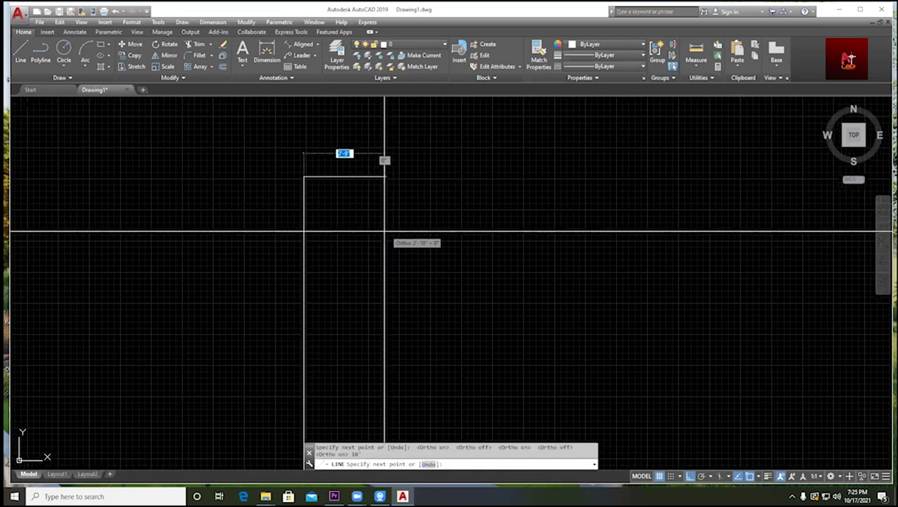
- Add a 10' linear dimension along the vertical line
{"action": "key", "text": "Escape"}
{"action": "left_click", "coordinate": [317, 44]}
{"action": "left_click", "coordinate": [304, 60]}
{"action": "middle_click_drag", "start_coordinate": [331, 361], "coordinate": [370, 303]}
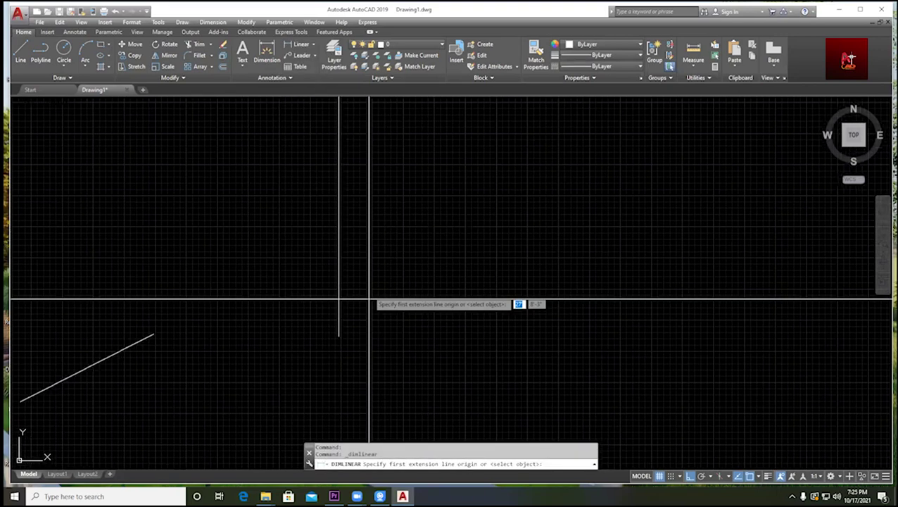
{"action": "left_click", "coordinate": [339, 335]}
{"action": "middle_click_drag", "start_coordinate": [338, 335], "coordinate": [334, 405]}
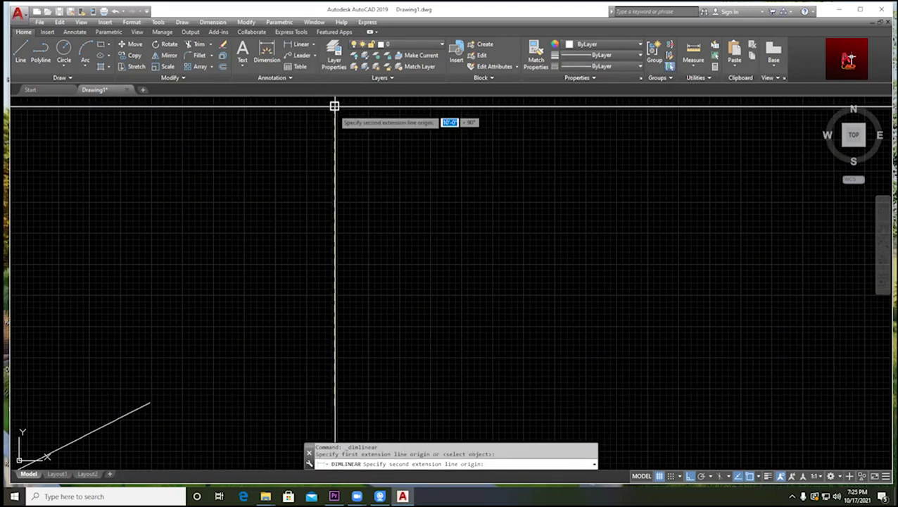
{"action": "left_click", "coordinate": [335, 105]}
{"action": "left_click", "coordinate": [262, 226]}
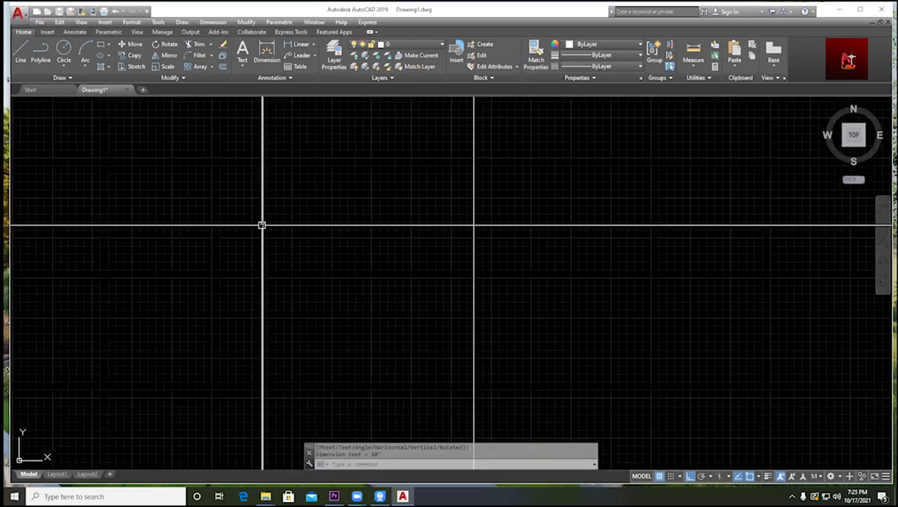
- Finish dimensioning and zoom out to view all the practice lines
{"action": "key", "text": "Escape"}
{"action": "scroll", "coordinate": [295, 243], "scroll_direction": "down", "scroll_amount": 3}
{"action": "scroll", "coordinate": [361, 226], "scroll_direction": "down", "scroll_amount": 3}
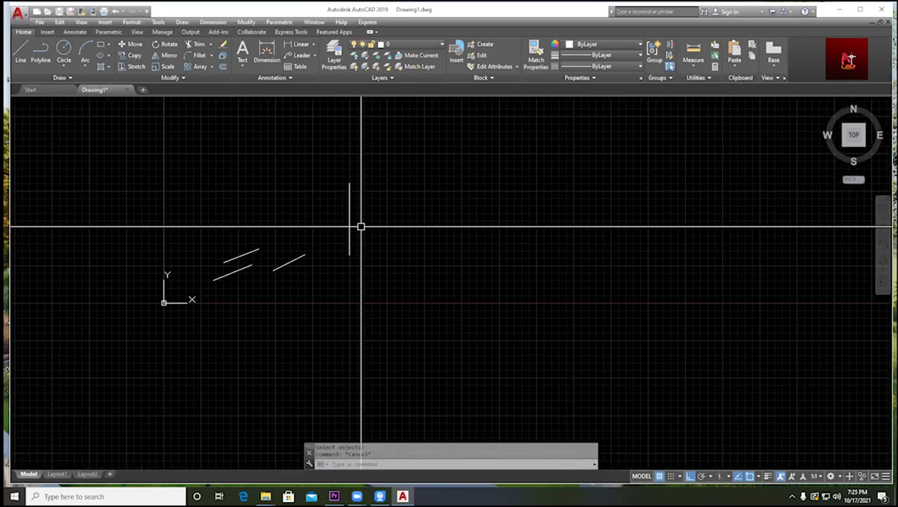
{"action": "scroll", "coordinate": [361, 226], "scroll_direction": "up", "scroll_amount": 4}
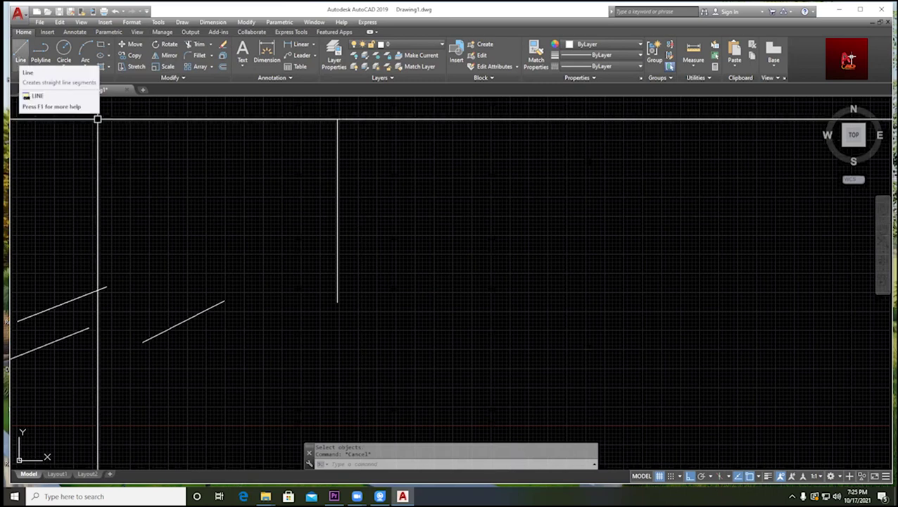
- Draw an 11' horizontal line rightward from the vertical line's base, forming an L
{"action": "left_click", "coordinate": [21, 53]}
{"action": "left_click", "coordinate": [337, 301]}
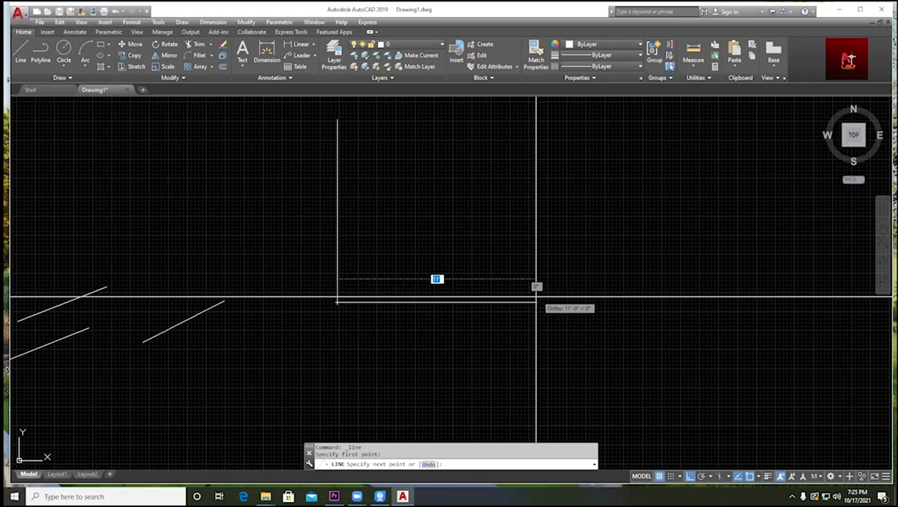
{"action": "left_click", "coordinate": [564, 301]}
{"action": "key", "text": "Escape"}
{"action": "scroll", "coordinate": [356, 296], "scroll_direction": "down", "scroll_amount": 2}
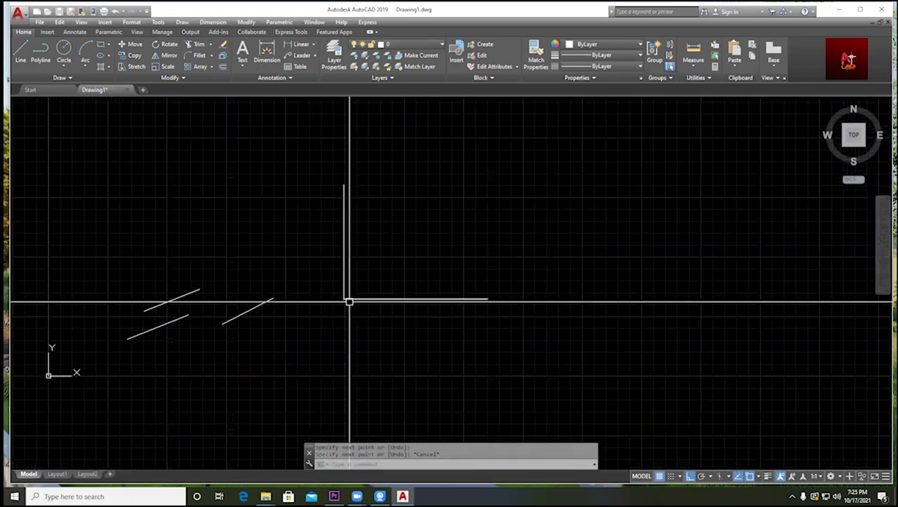
- With Osnap off, draw a shorter horizontal line above the base, then re-enable Osnap
{"action": "left_click", "coordinate": [20, 56]}
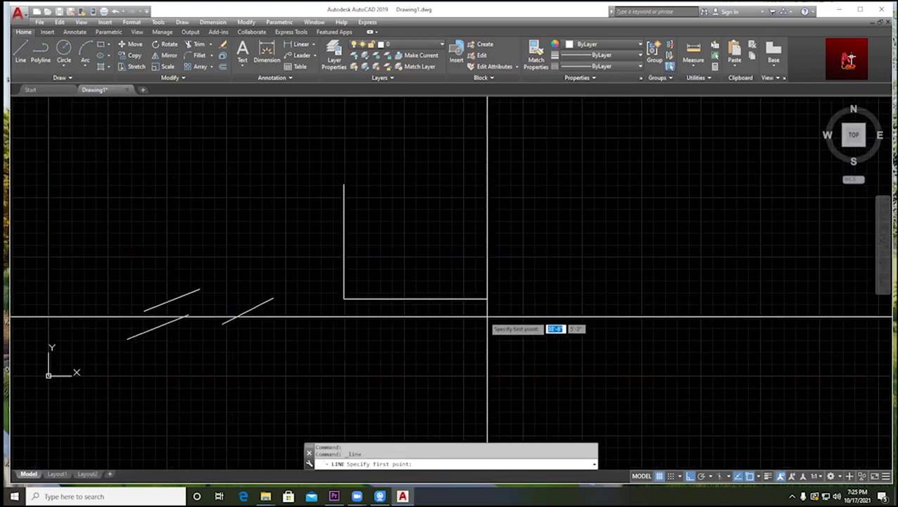
{"action": "scroll", "coordinate": [564, 321], "scroll_direction": "up", "scroll_amount": 2}
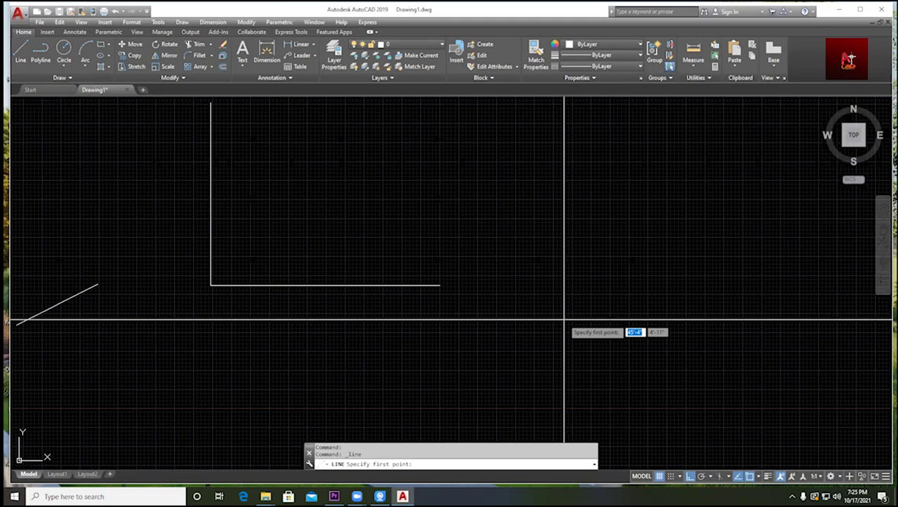
{"action": "scroll", "coordinate": [474, 303], "scroll_direction": "up", "scroll_amount": 2}
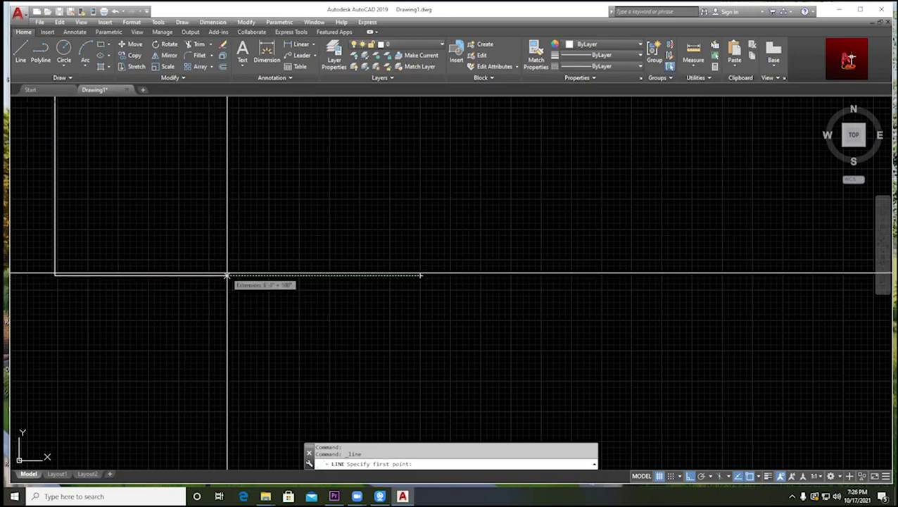
{"action": "middle_click_drag", "start_coordinate": [237, 291], "coordinate": [361, 290]}
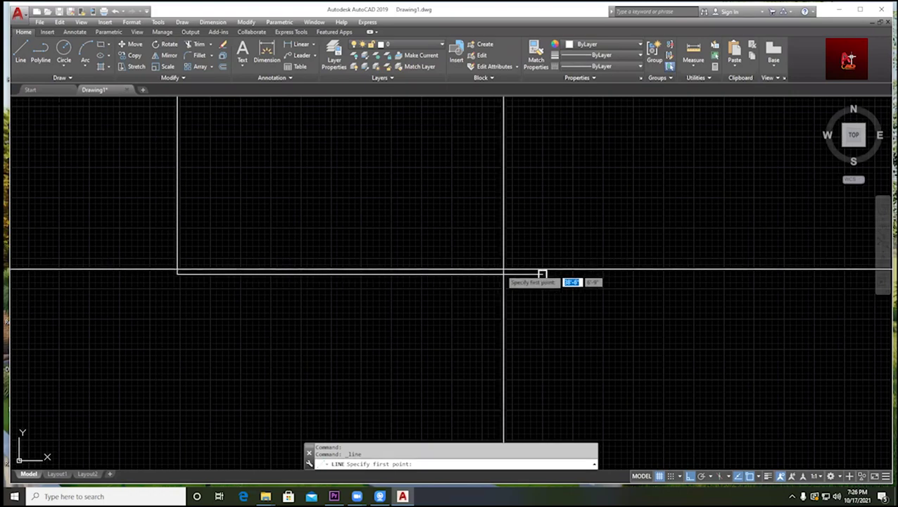
{"action": "key", "text": "F3"}
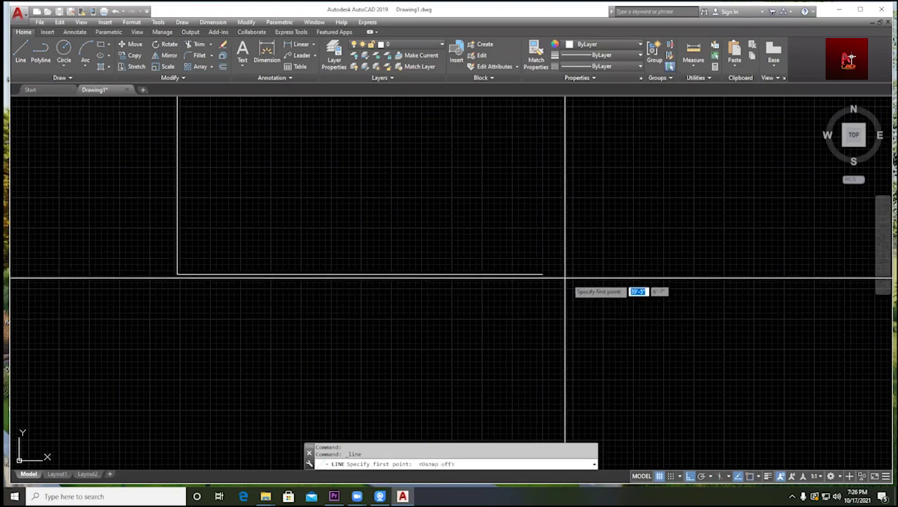
{"action": "scroll", "coordinate": [561, 273], "scroll_direction": "up", "scroll_amount": 2}
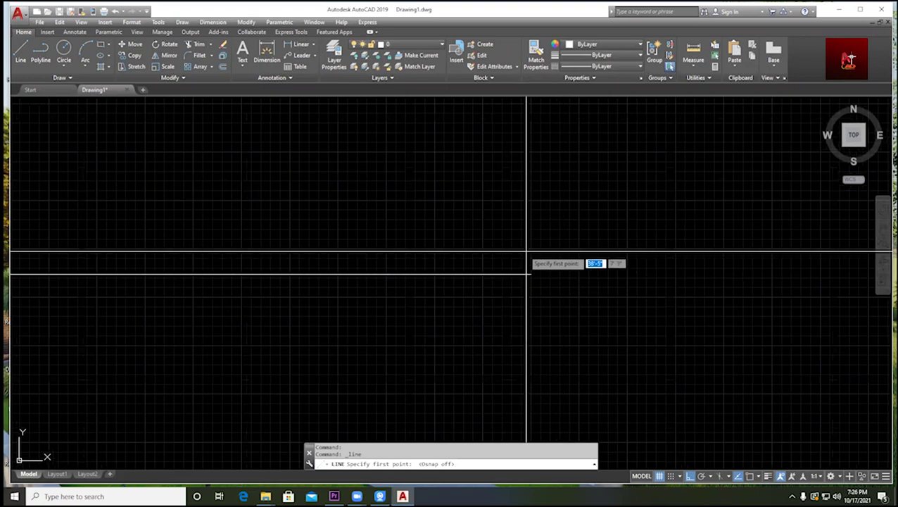
{"action": "scroll", "coordinate": [537, 285], "scroll_direction": "down", "scroll_amount": 2}
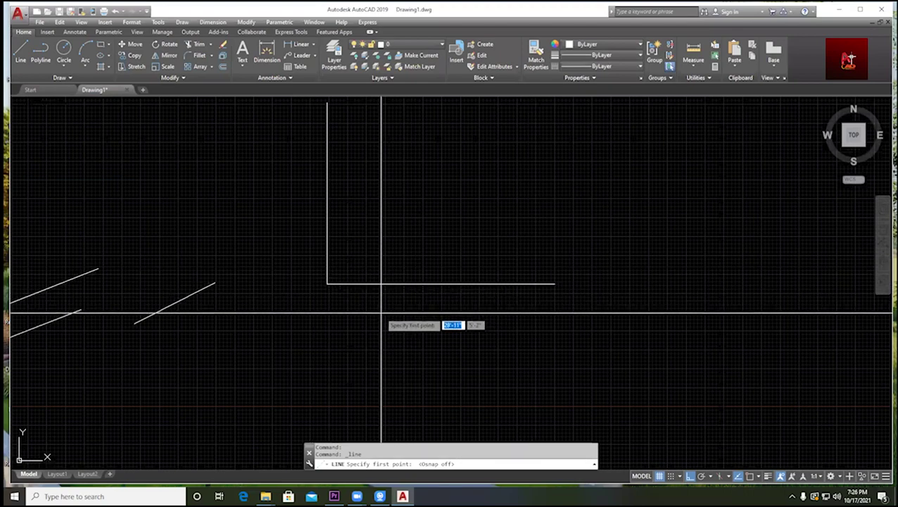
{"action": "left_click", "coordinate": [421, 200]}
{"action": "left_click", "coordinate": [596, 200]}
{"action": "key", "text": "Escape"}
{"action": "key", "text": "F3"}
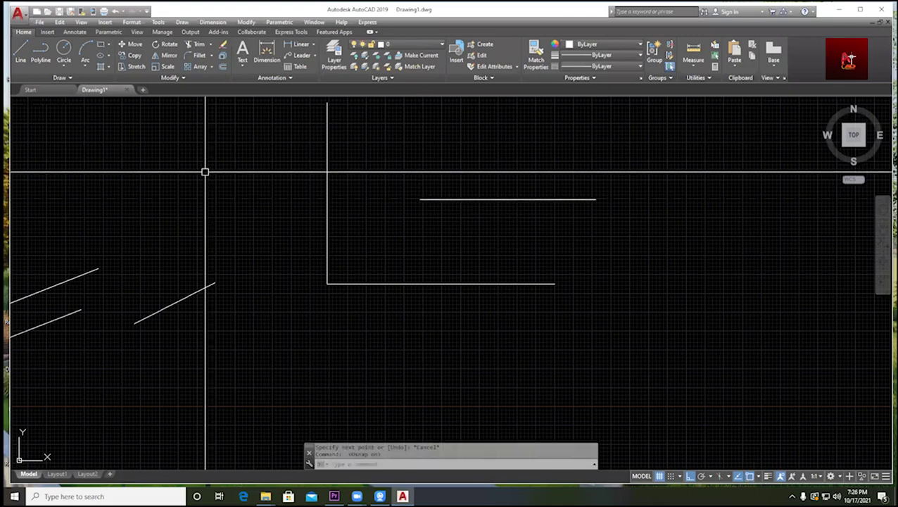
- Cancel a started line, reposition the view, and restart the Line command
{"action": "left_click", "coordinate": [20, 51]}
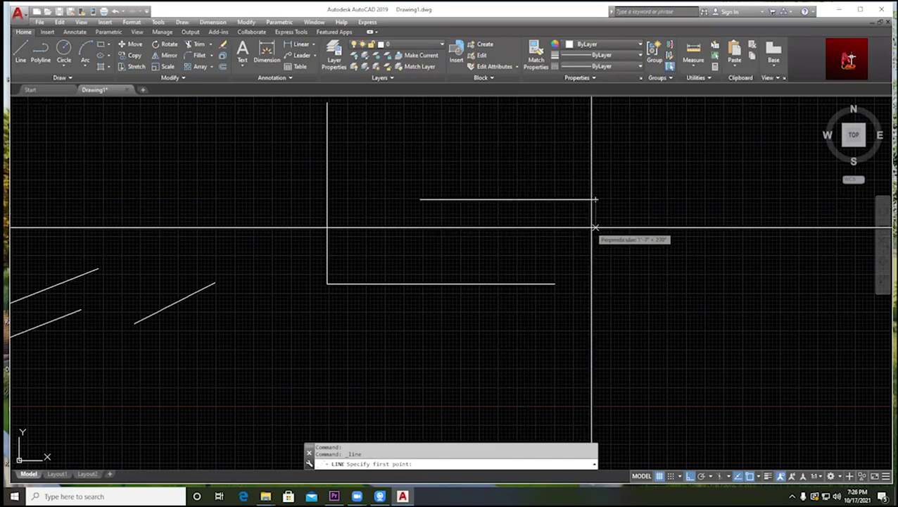
{"action": "key", "text": "Escape"}
{"action": "scroll", "coordinate": [556, 227], "scroll_direction": "down", "scroll_amount": 1}
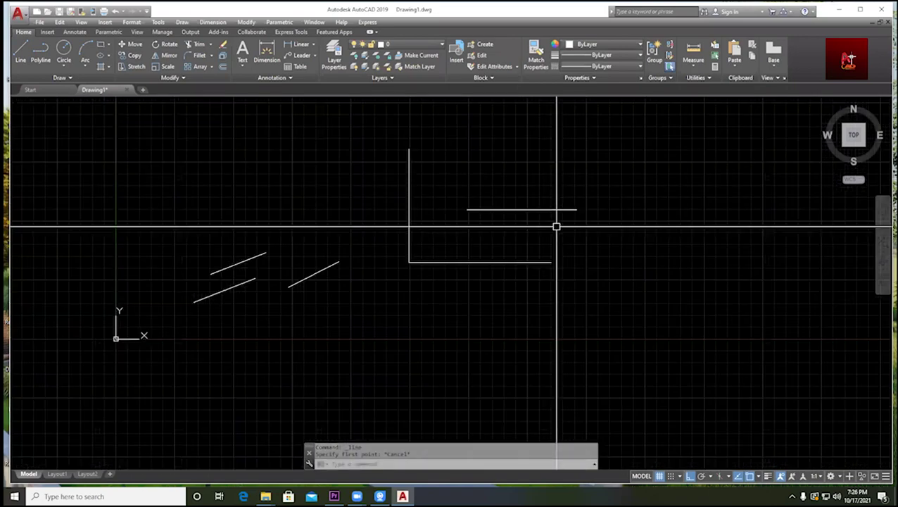
{"action": "middle_click_drag", "start_coordinate": [556, 227], "coordinate": [461, 237]}
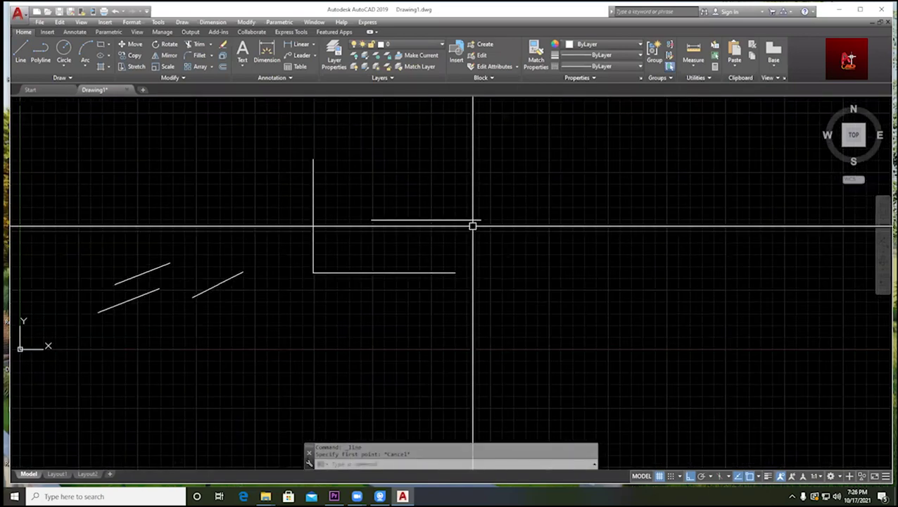
{"action": "scroll", "coordinate": [478, 225], "scroll_direction": "up", "scroll_amount": 1}
{"action": "key", "text": "Return"}
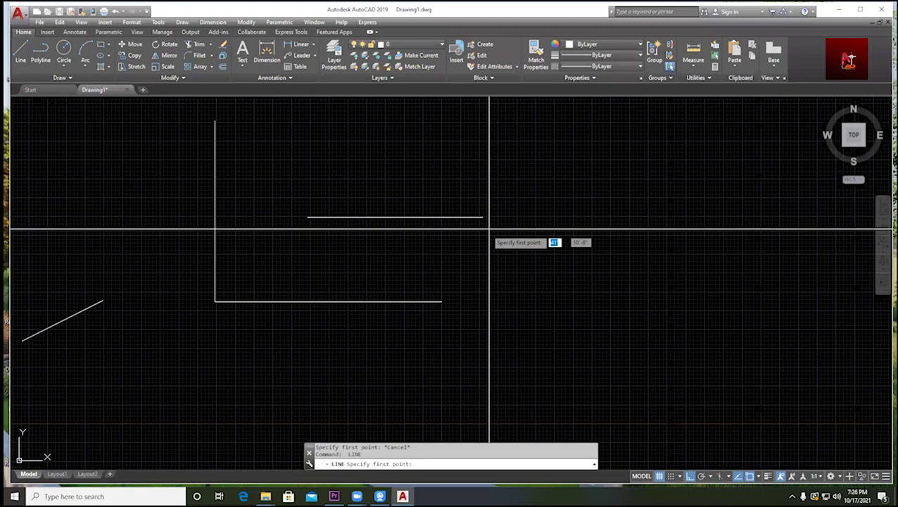
{"action": "scroll", "coordinate": [489, 229], "scroll_direction": "up", "scroll_amount": 2}
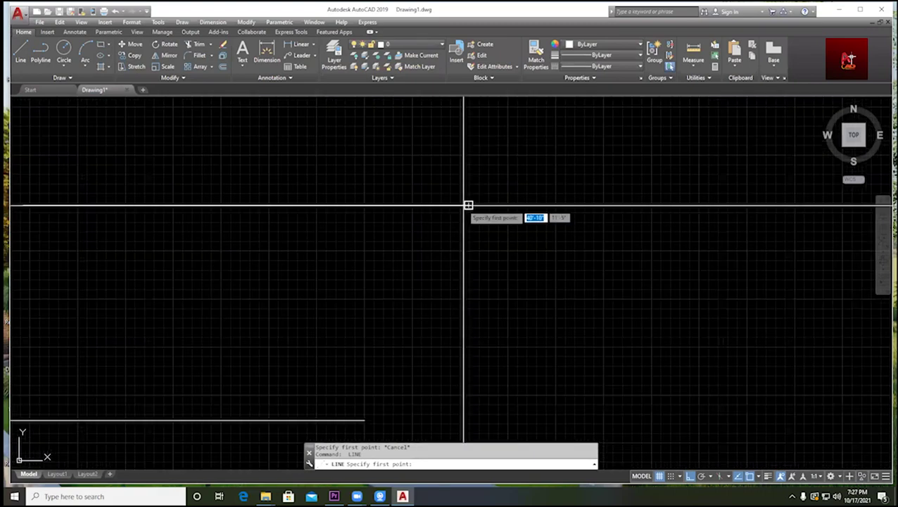
- Toggle Osnap off and on repeatedly, then cancel the pending line without drawing
{"action": "key", "text": "F3"}
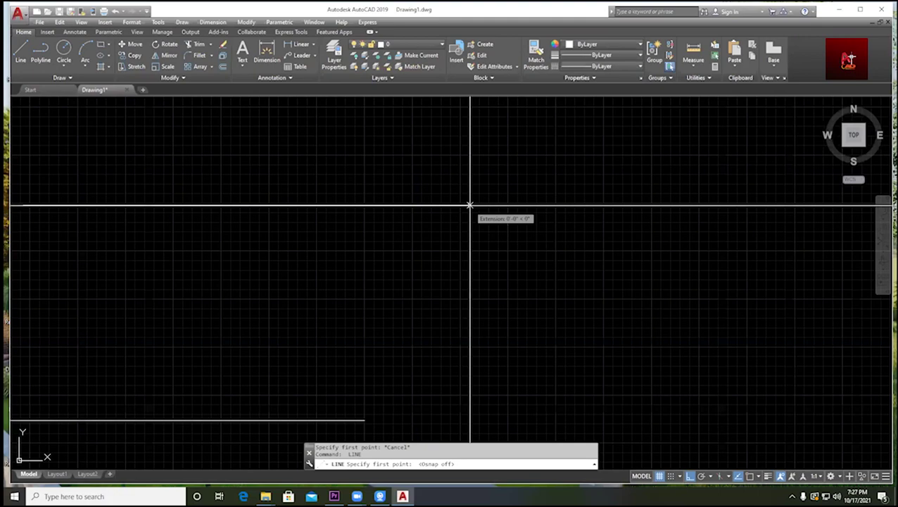
{"action": "scroll", "coordinate": [447, 207], "scroll_direction": "down", "scroll_amount": 2}
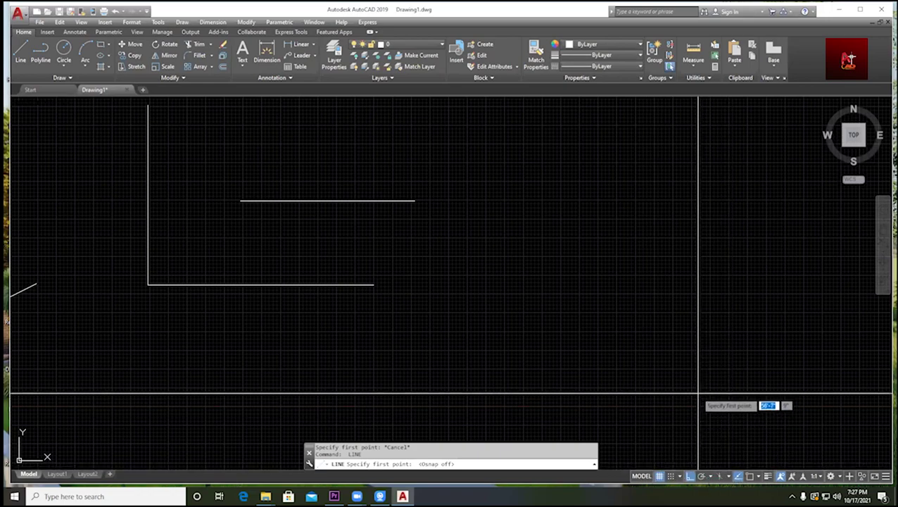
{"action": "key", "text": "F3"}
{"action": "key", "text": "F3"}
{"action": "key", "text": "F3"}
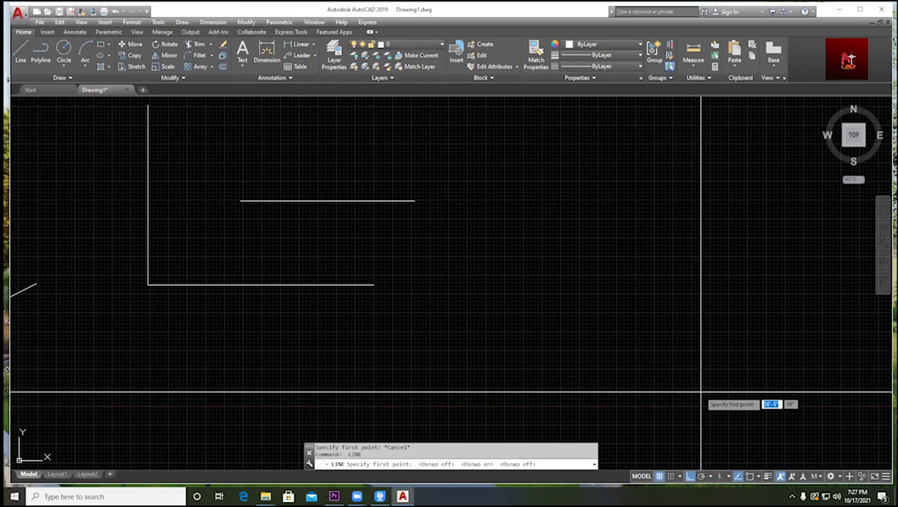
{"action": "left_click", "coordinate": [750, 478]}
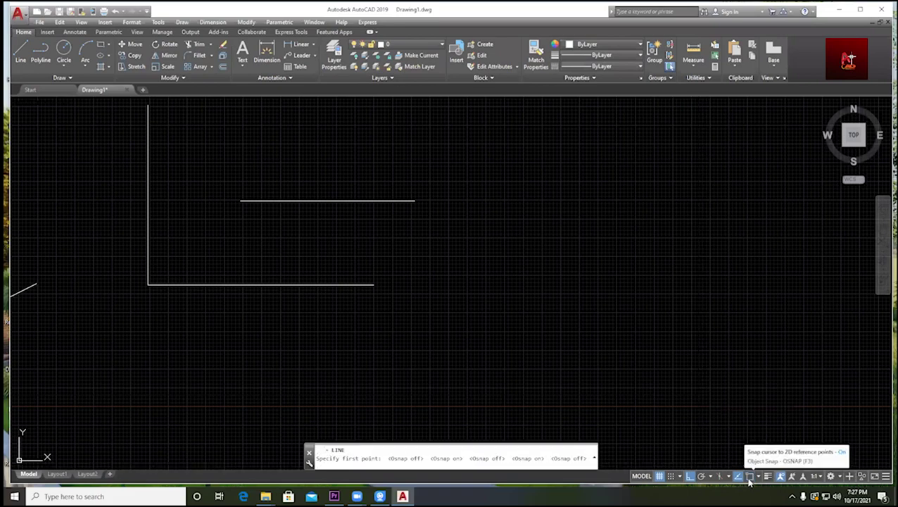
{"action": "left_click", "coordinate": [749, 478]}
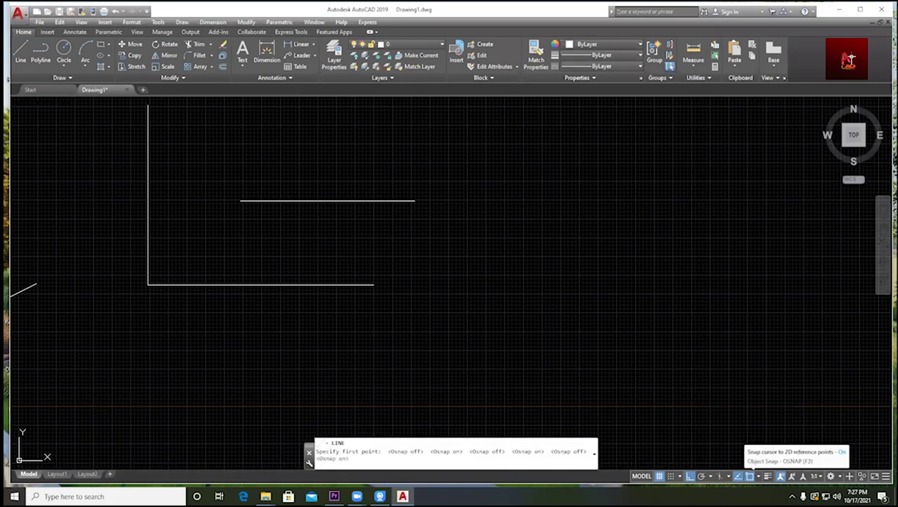
{"action": "key", "text": "F3"}
{"action": "key", "text": "F3"}
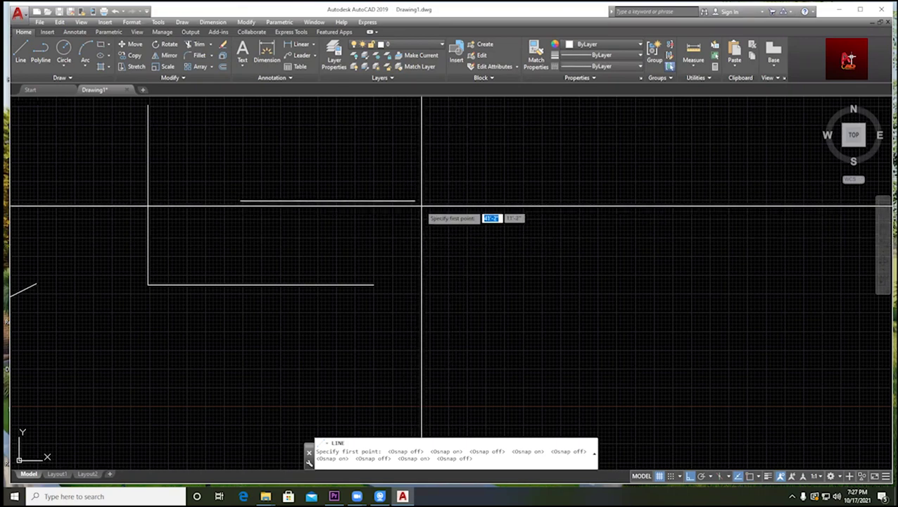
{"action": "middle_click_drag", "start_coordinate": [422, 206], "coordinate": [313, 250]}
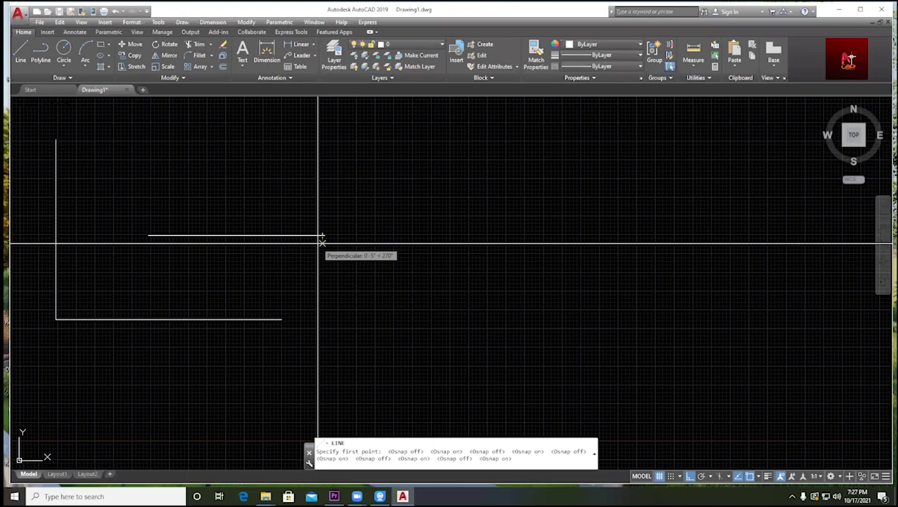
{"action": "key", "text": "Escape"}
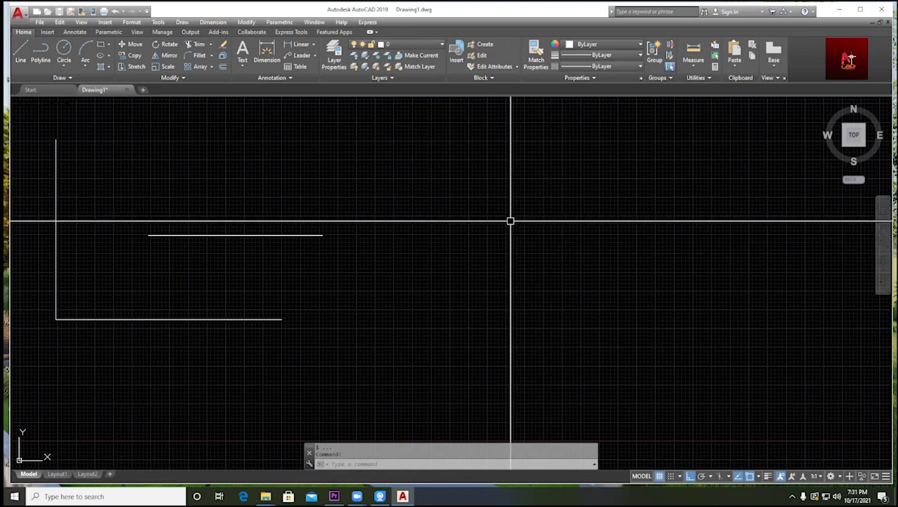
{"action": "scroll", "coordinate": [493, 221], "scroll_direction": "down", "scroll_amount": 4}
{"action": "scroll", "coordinate": [465, 218], "scroll_direction": "up", "scroll_amount": 2}
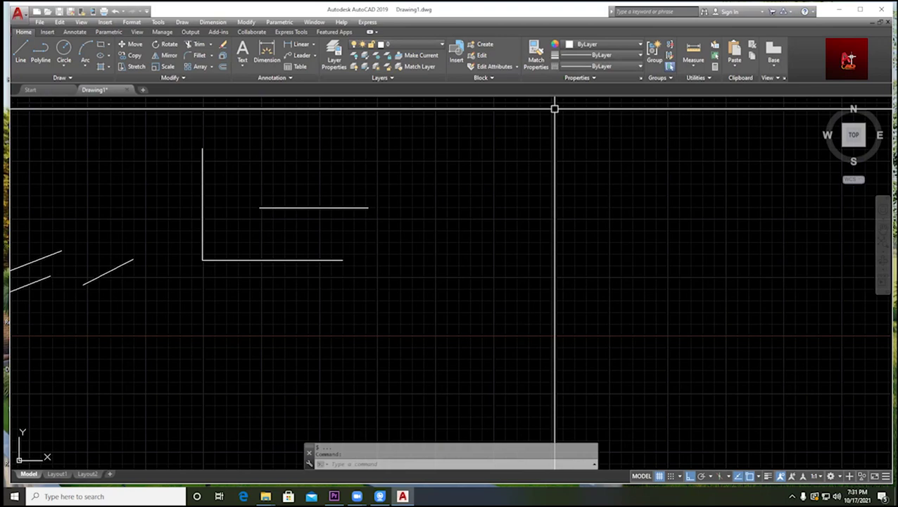
{"action": "scroll", "coordinate": [398, 228], "scroll_direction": "down", "scroll_amount": 2}
{"action": "scroll", "coordinate": [364, 215], "scroll_direction": "up", "scroll_amount": 2}
{"action": "scroll", "coordinate": [364, 215], "scroll_direction": "up", "scroll_amount": 2}
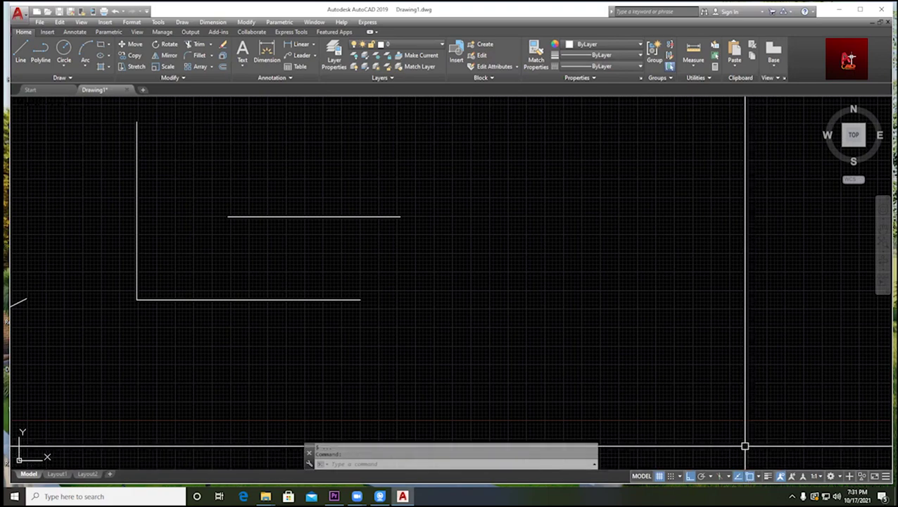
{"action": "scroll", "coordinate": [373, 220], "scroll_direction": "down", "scroll_amount": 4}
{"action": "scroll", "coordinate": [331, 204], "scroll_direction": "up", "scroll_amount": 2}
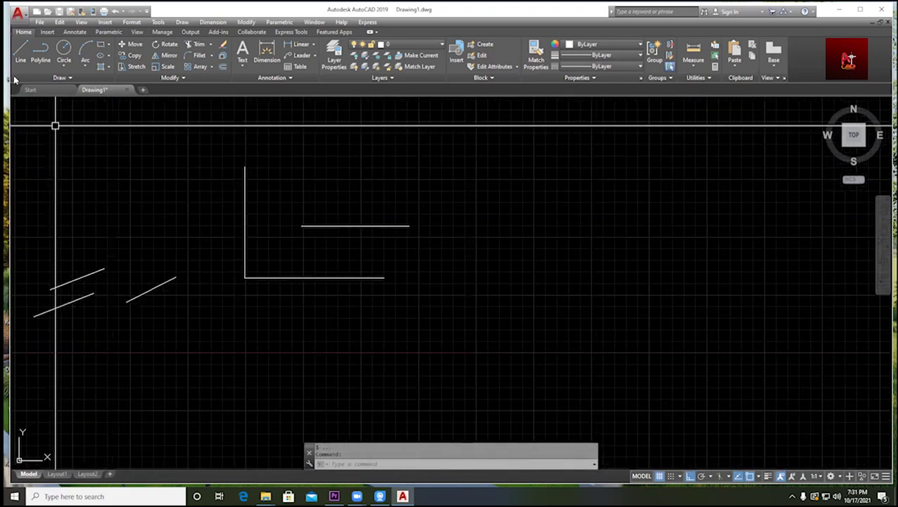
{"action": "scroll", "coordinate": [409, 296], "scroll_direction": "up", "scroll_amount": 4}
{"action": "scroll", "coordinate": [415, 290], "scroll_direction": "down", "scroll_amount": 3}
{"action": "middle_click_drag", "start_coordinate": [331, 282], "coordinate": [286, 249]}
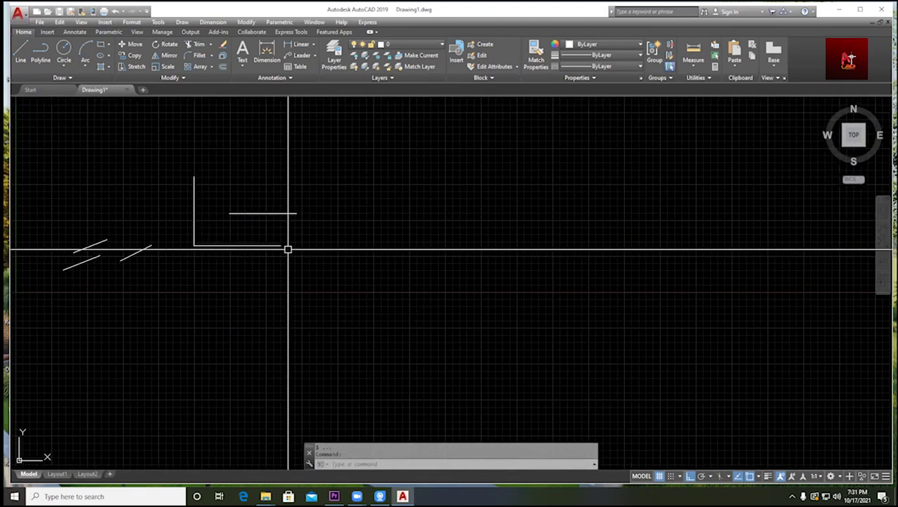
- Begin a line chain right of the L with an open box of three segments
{"action": "left_click", "coordinate": [21, 58]}
{"action": "left_click", "coordinate": [361, 252]}
{"action": "left_click", "coordinate": [421, 149]}
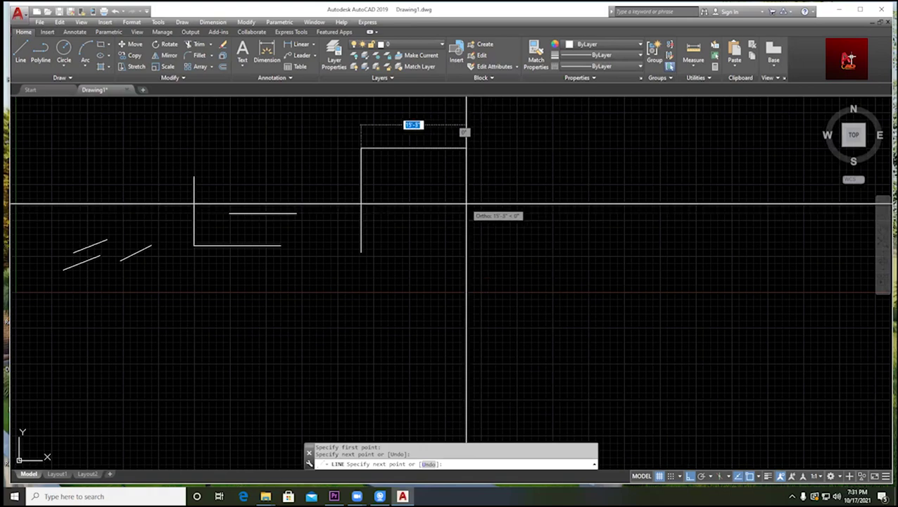
{"action": "left_click", "coordinate": [499, 201]}
{"action": "left_click", "coordinate": [542, 280]}
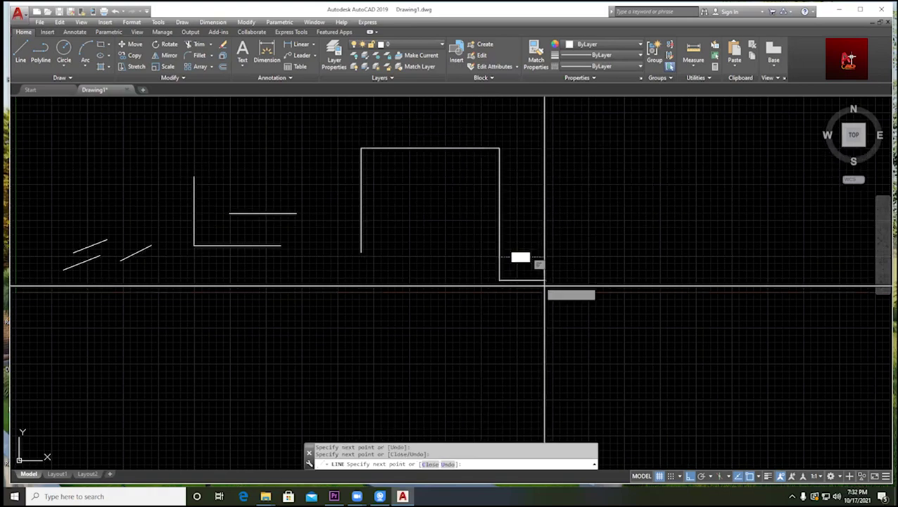
{"action": "scroll", "coordinate": [546, 285], "scroll_direction": "up", "scroll_amount": 2}
- Turn Ortho off and continue the chain with a diagonal, zigzag and four-sided outline
{"action": "key", "text": "F8"}
{"action": "scroll", "coordinate": [527, 282], "scroll_direction": "down", "scroll_amount": 3}
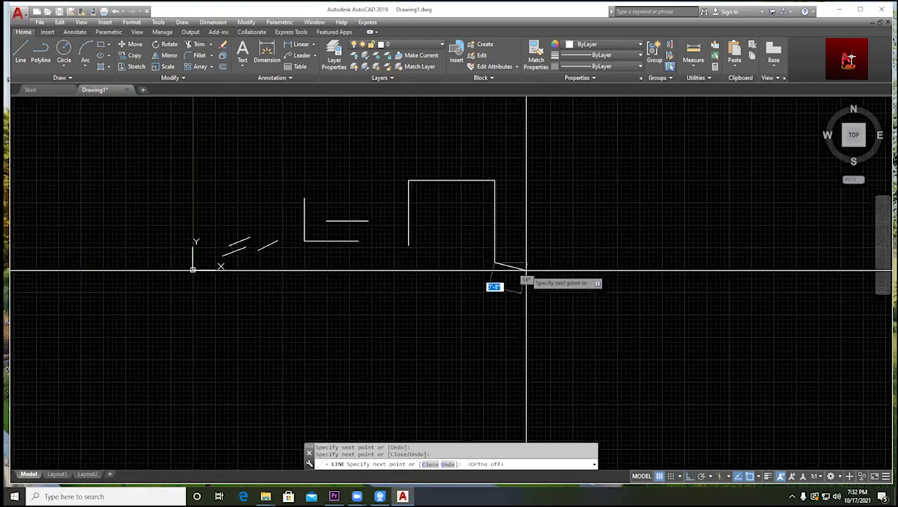
{"action": "middle_click_drag", "start_coordinate": [527, 270], "coordinate": [461, 279]}
{"action": "left_click", "coordinate": [528, 203]}
{"action": "left_click", "coordinate": [619, 283]}
{"action": "left_click", "coordinate": [634, 165]}
{"action": "left_click", "coordinate": [461, 117]}
{"action": "left_click", "coordinate": [508, 304]}
{"action": "left_click", "coordinate": [303, 160]}
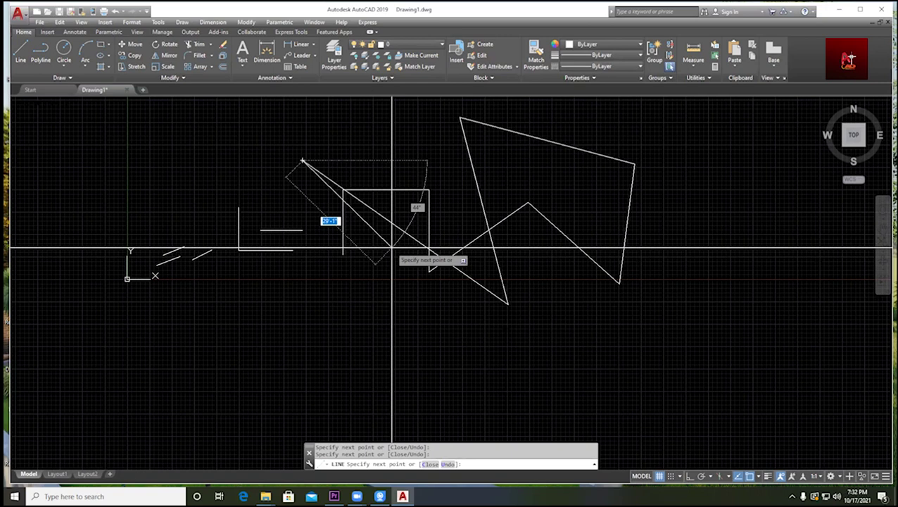
{"action": "key", "text": "Escape"}
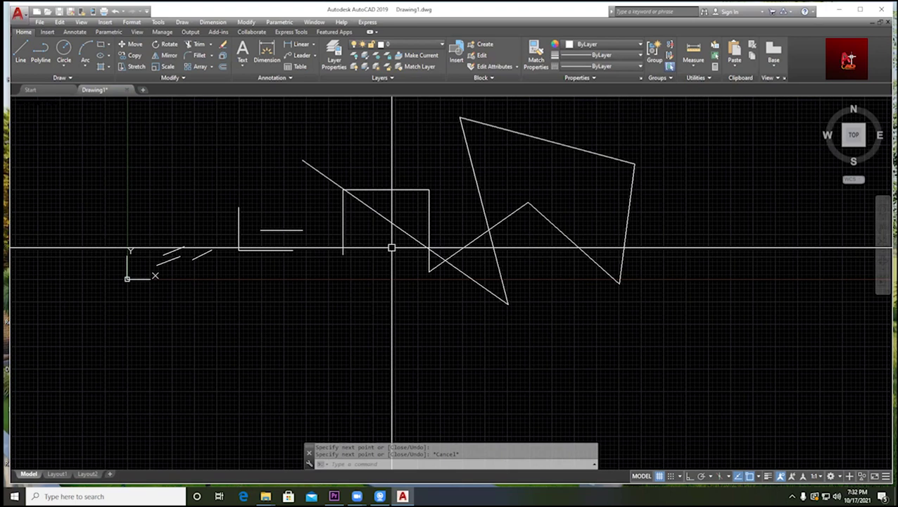
{"action": "scroll", "coordinate": [465, 114], "scroll_direction": "down", "scroll_amount": 4}
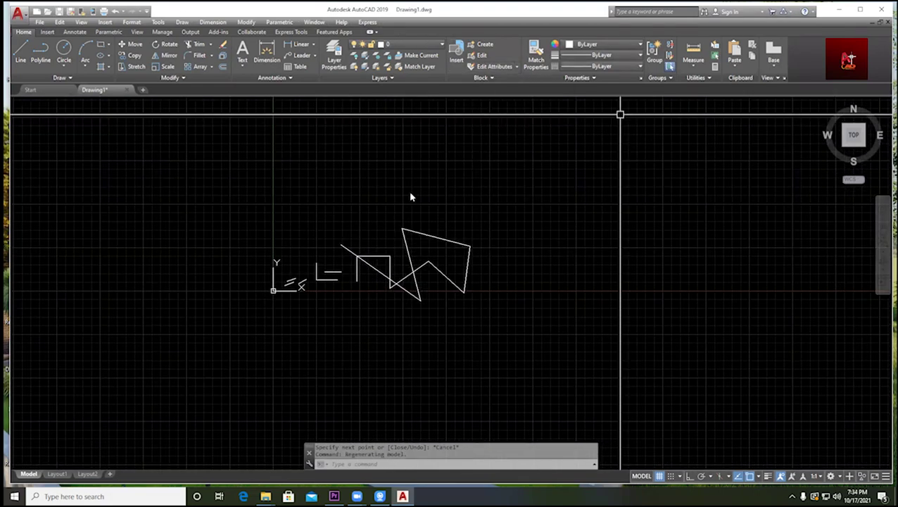
{"action": "scroll", "coordinate": [356, 223], "scroll_direction": "up", "scroll_amount": 2}
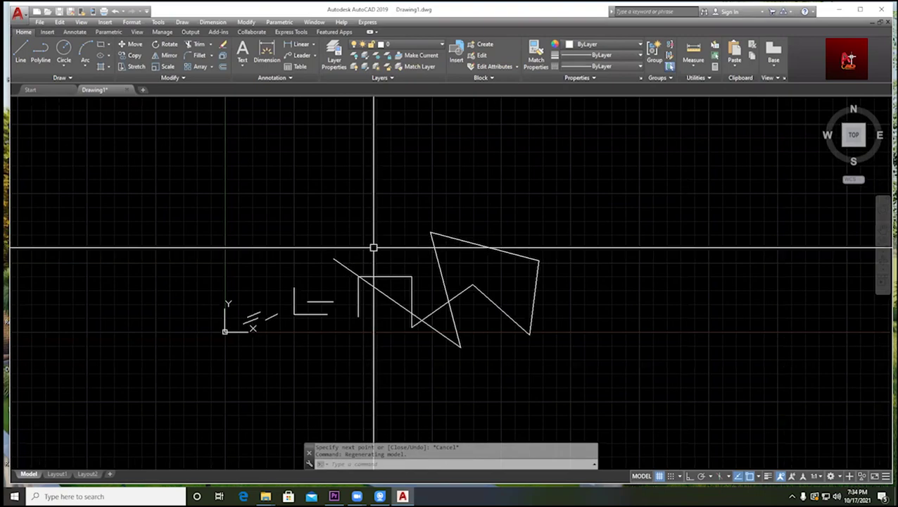
{"action": "middle_click_drag", "start_coordinate": [374, 247], "coordinate": [346, 185]}
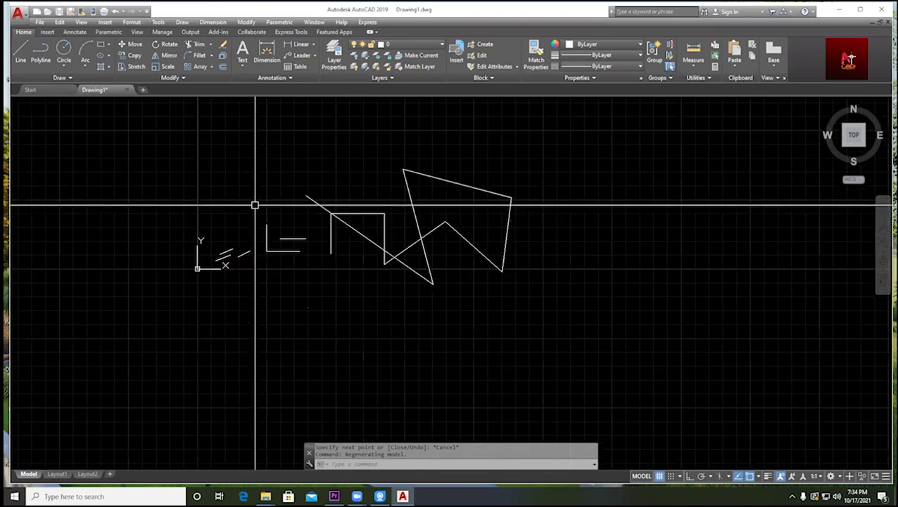
{"action": "scroll", "coordinate": [204, 228], "scroll_direction": "up", "scroll_amount": 2}
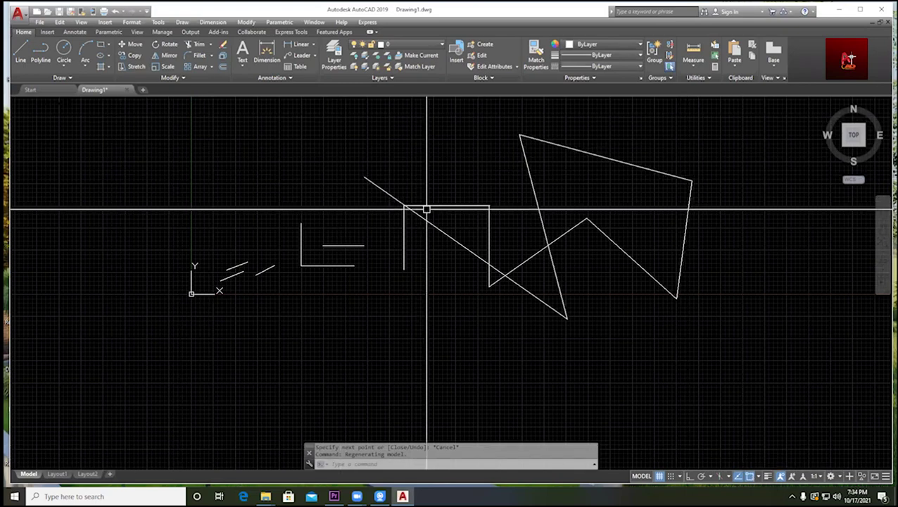
{"action": "scroll", "coordinate": [331, 200], "scroll_direction": "down", "scroll_amount": 2}
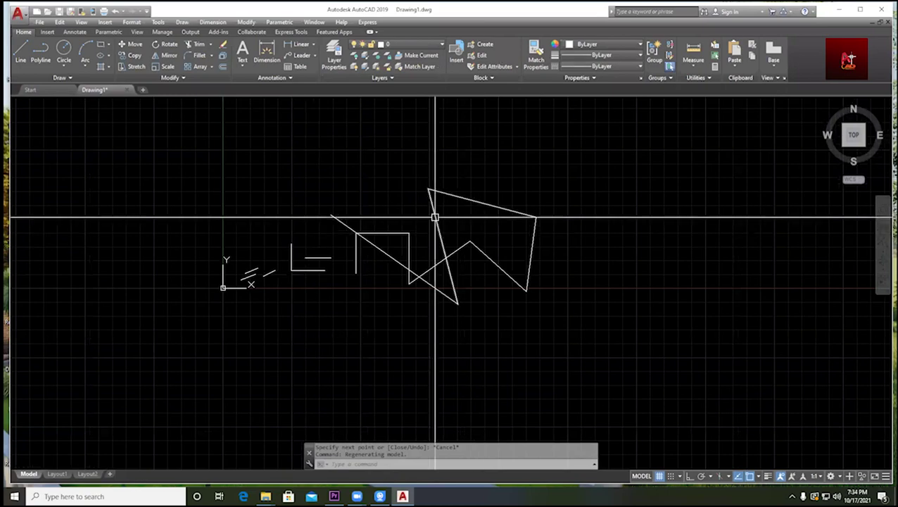
{"action": "scroll", "coordinate": [435, 214], "scroll_direction": "up", "scroll_amount": 2}
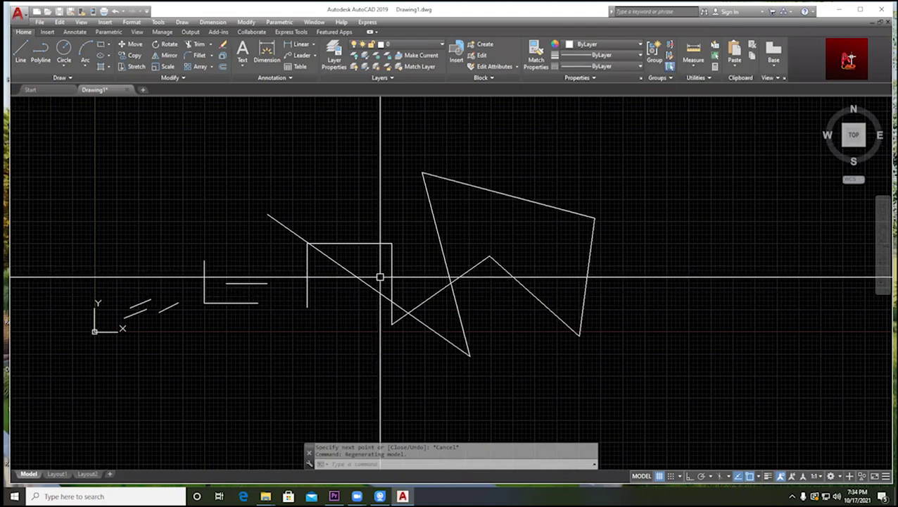
{"action": "scroll", "coordinate": [380, 277], "scroll_direction": "down", "scroll_amount": 2}
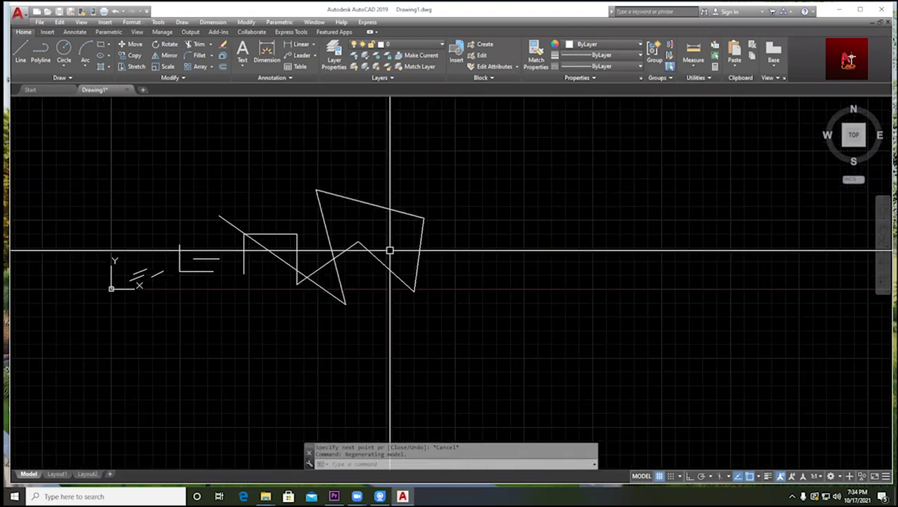
{"action": "scroll", "coordinate": [390, 250], "scroll_direction": "down", "scroll_amount": 4}
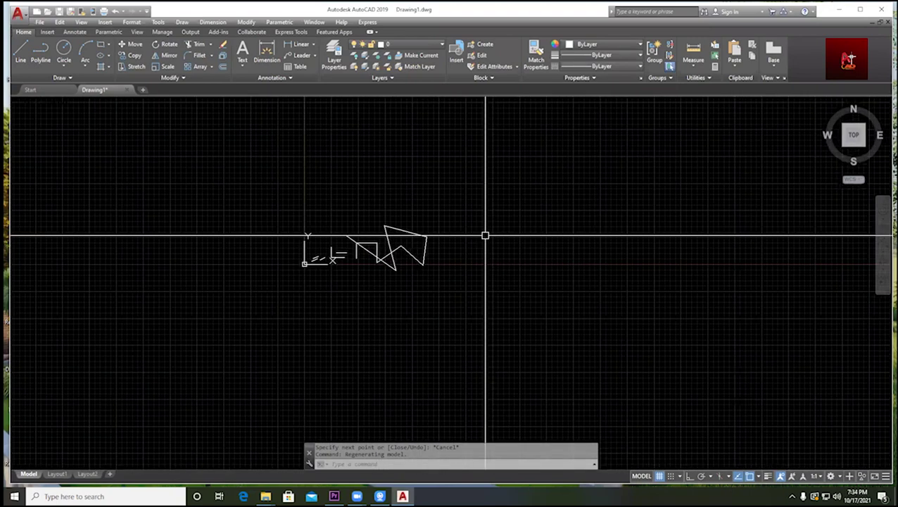
{"action": "scroll", "coordinate": [482, 162], "scroll_direction": "up", "scroll_amount": 4}
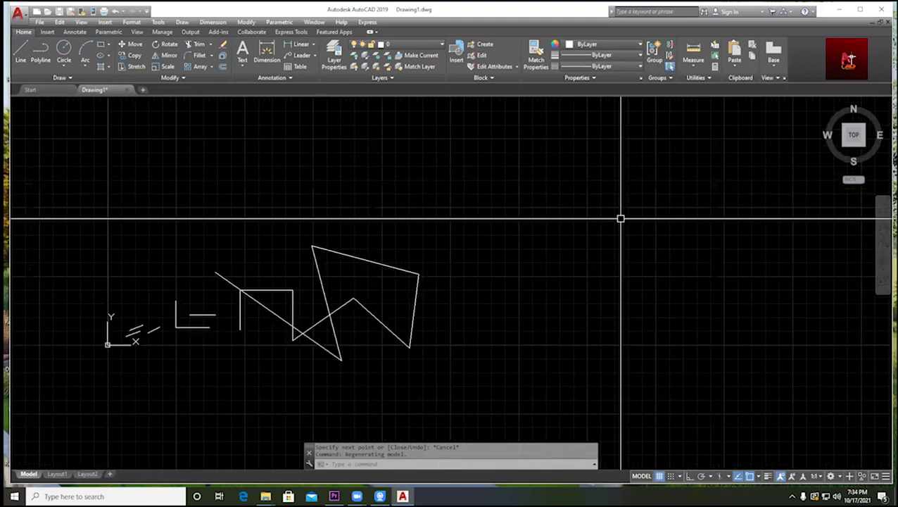
{"action": "scroll", "coordinate": [208, 142], "scroll_direction": "up", "scroll_amount": 2}
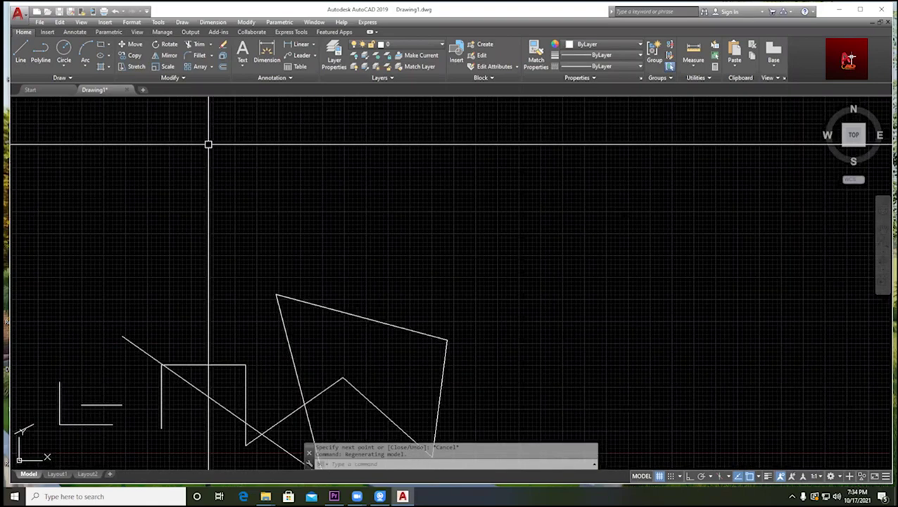
{"action": "scroll", "coordinate": [320, 236], "scroll_direction": "up", "scroll_amount": 2}
{"action": "scroll", "coordinate": [310, 214], "scroll_direction": "down", "scroll_amount": 6}
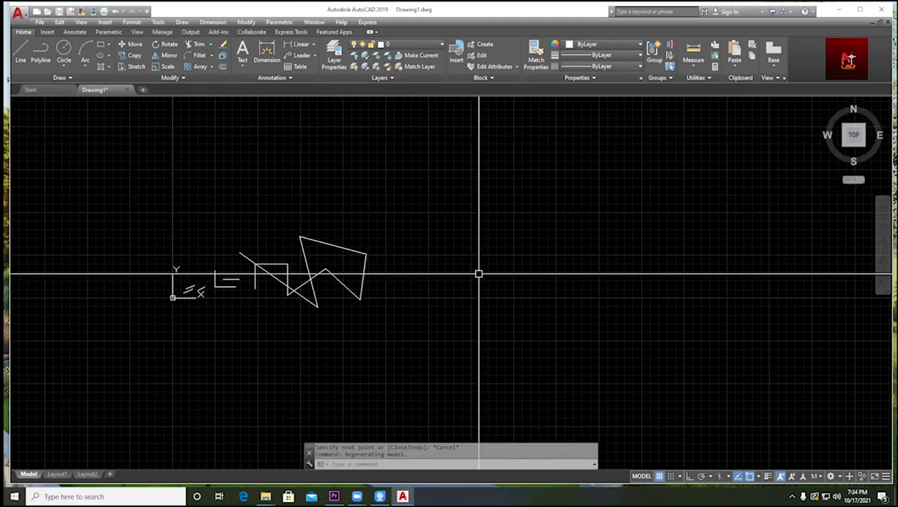
{"action": "scroll", "coordinate": [422, 166], "scroll_direction": "up", "scroll_amount": 2}
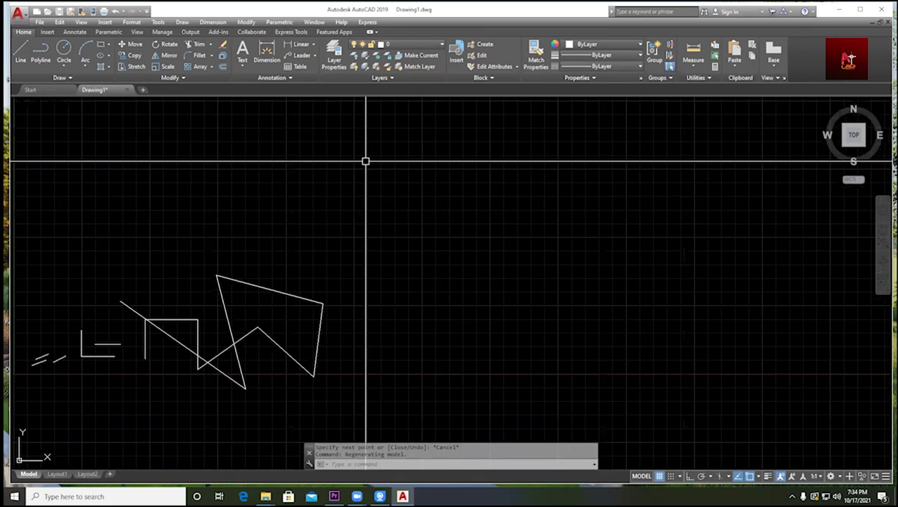
{"action": "scroll", "coordinate": [451, 164], "scroll_direction": "down", "scroll_amount": 4}
{"action": "scroll", "coordinate": [351, 196], "scroll_direction": "up", "scroll_amount": 1}
{"action": "scroll", "coordinate": [475, 191], "scroll_direction": "down", "scroll_amount": 1}
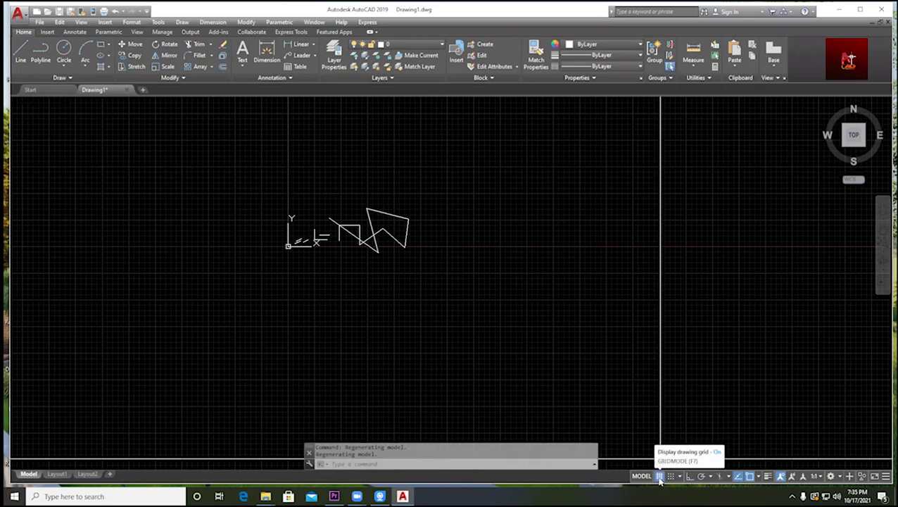
- Toggle the grid off, on, and off again, leaving a plain background
{"action": "scroll", "coordinate": [718, 441], "scroll_direction": "down", "scroll_amount": 5}
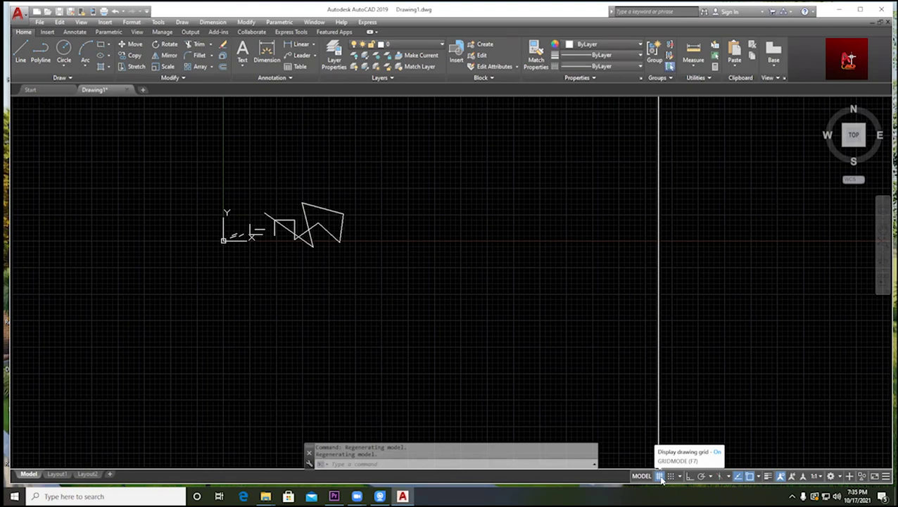
{"action": "left_click", "coordinate": [661, 475]}
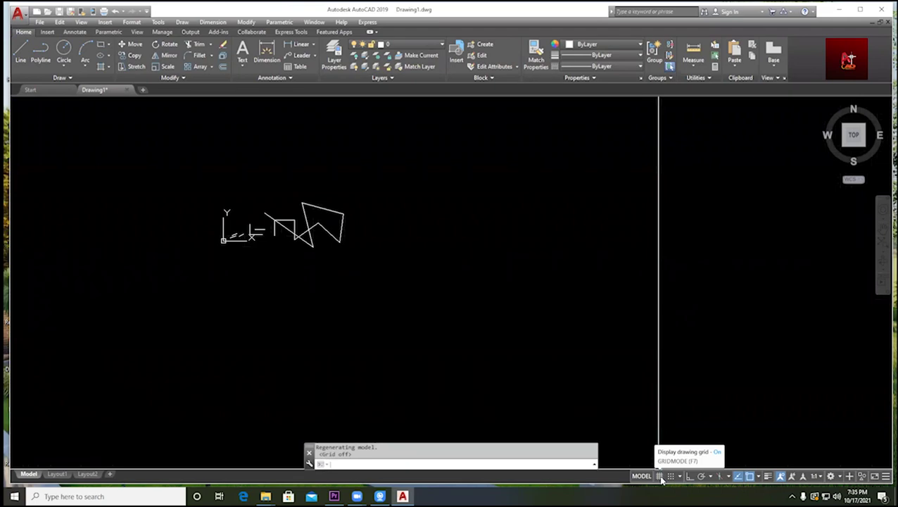
{"action": "left_click", "coordinate": [660, 475]}
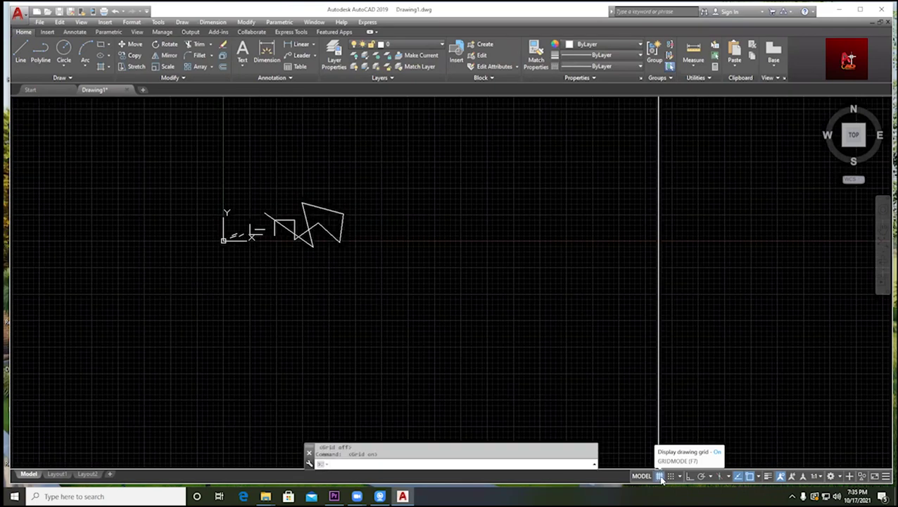
{"action": "left_click", "coordinate": [661, 476]}
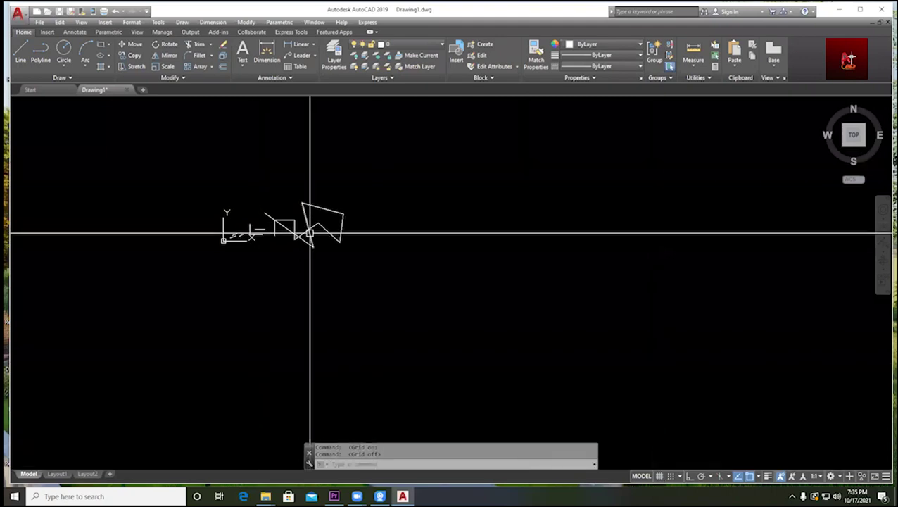
{"action": "scroll", "coordinate": [244, 215], "scroll_direction": "up", "scroll_amount": 4}
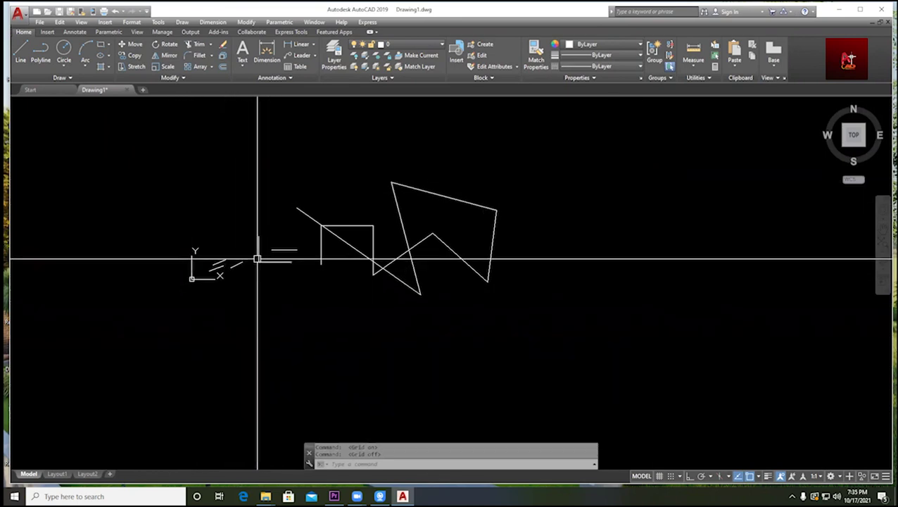
{"action": "scroll", "coordinate": [190, 165], "scroll_direction": "up", "scroll_amount": 2}
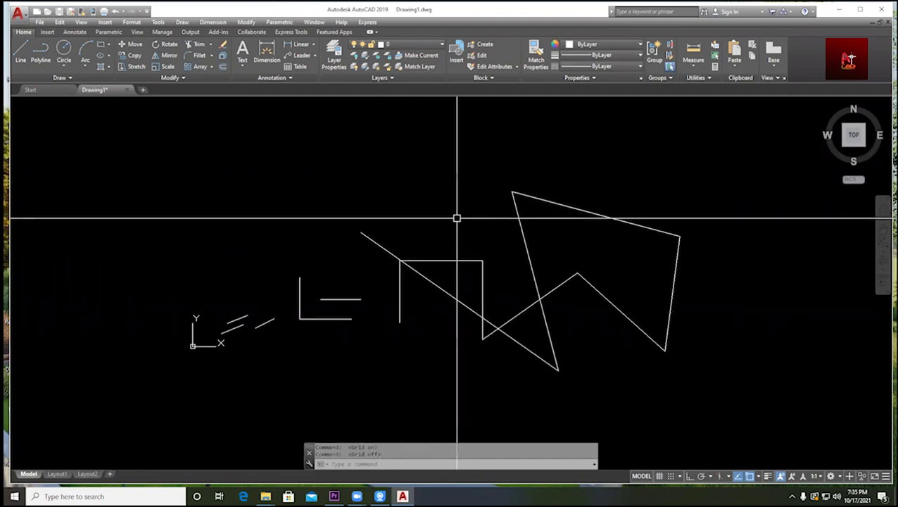
{"action": "scroll", "coordinate": [427, 232], "scroll_direction": "down", "scroll_amount": 4}
{"action": "scroll", "coordinate": [476, 250], "scroll_direction": "up", "scroll_amount": 2}
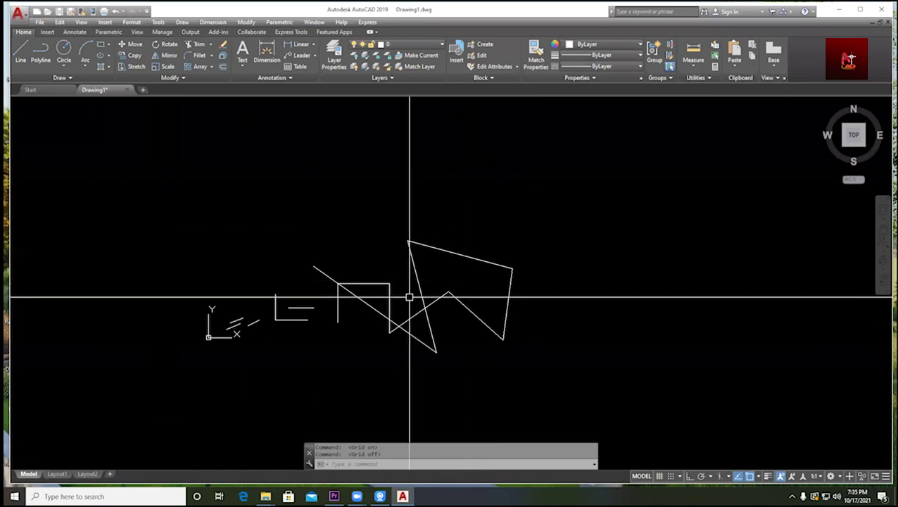
{"action": "middle_click_drag", "start_coordinate": [409, 296], "coordinate": [239, 245]}
{"action": "scroll", "coordinate": [368, 214], "scroll_direction": "up", "scroll_amount": 2}
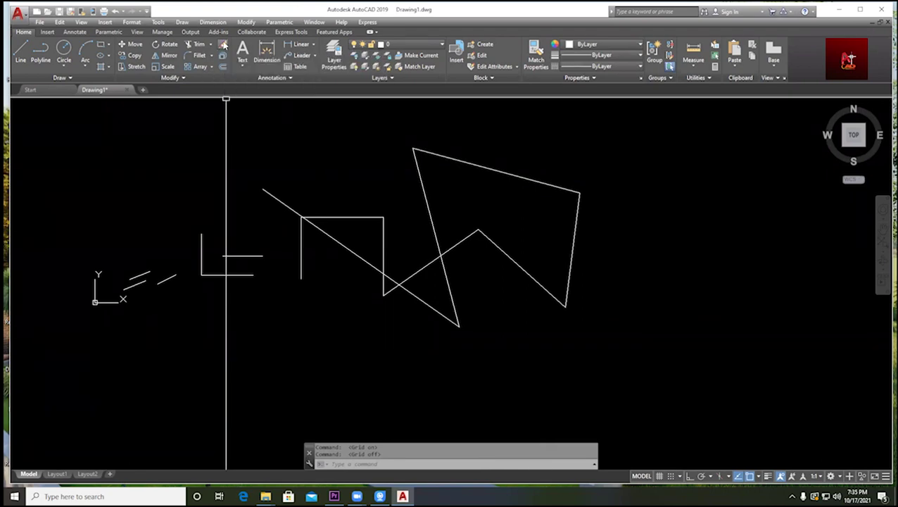
{"action": "left_click", "coordinate": [223, 44]}
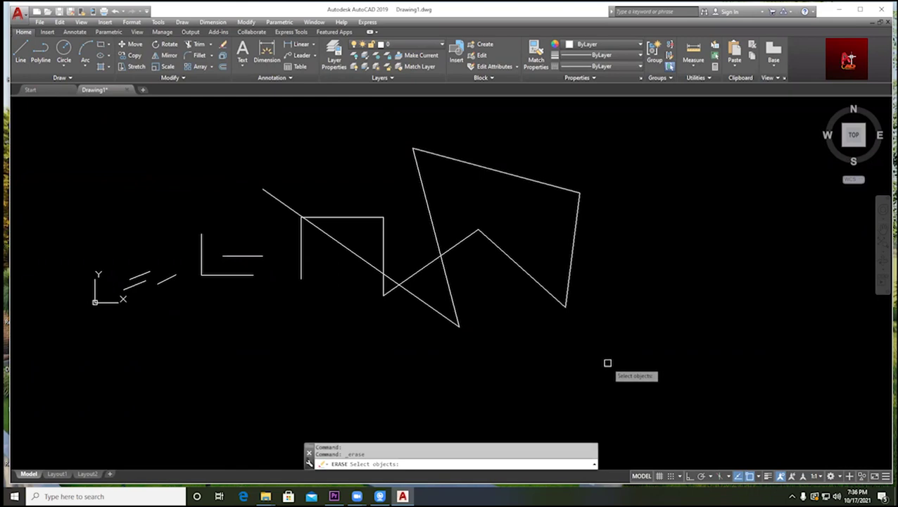
{"action": "scroll", "coordinate": [300, 220], "scroll_direction": "down", "scroll_amount": 2}
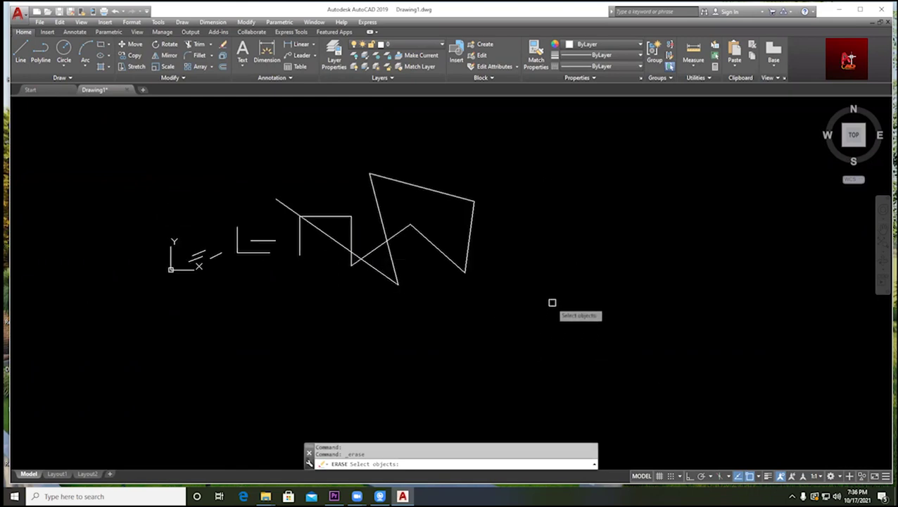
{"action": "left_click", "coordinate": [522, 326]}
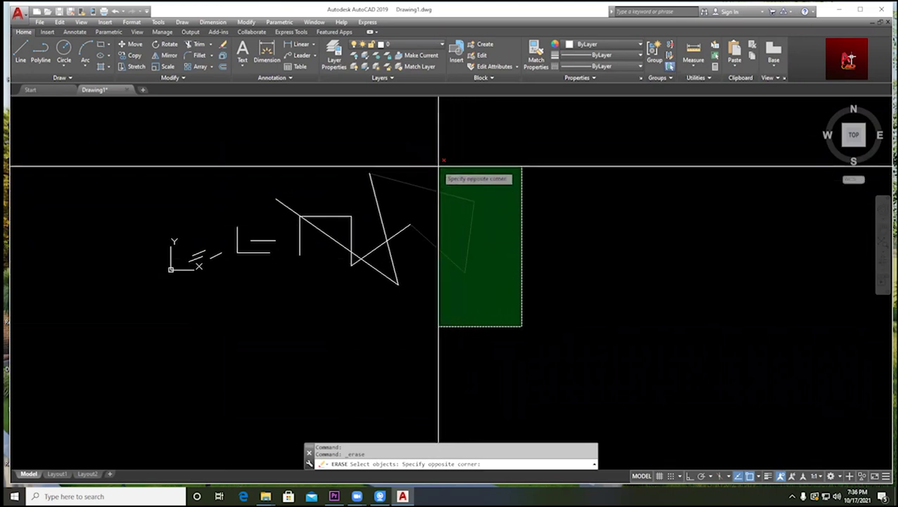
{"action": "left_click", "coordinate": [416, 146]}
{"action": "scroll", "coordinate": [449, 202], "scroll_direction": "up", "scroll_amount": 2}
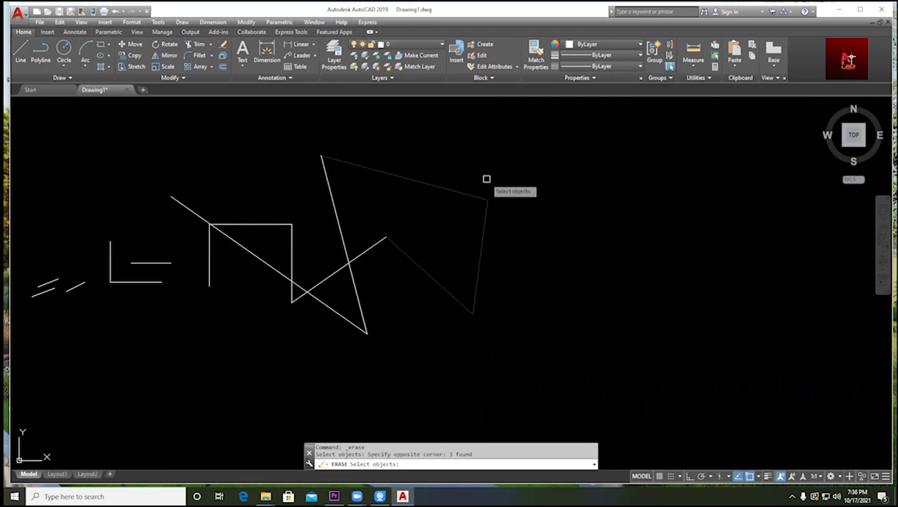
{"action": "key", "text": "Return"}
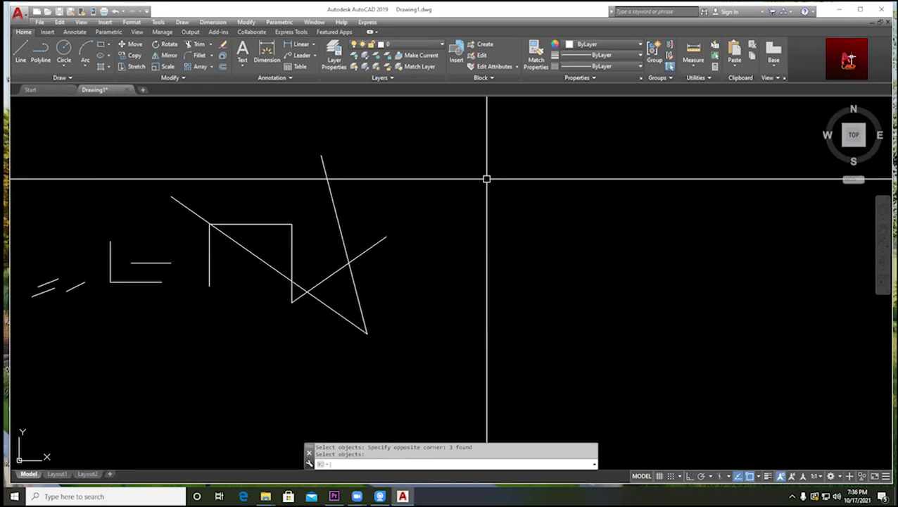
{"action": "key", "text": "ctrl+z"}
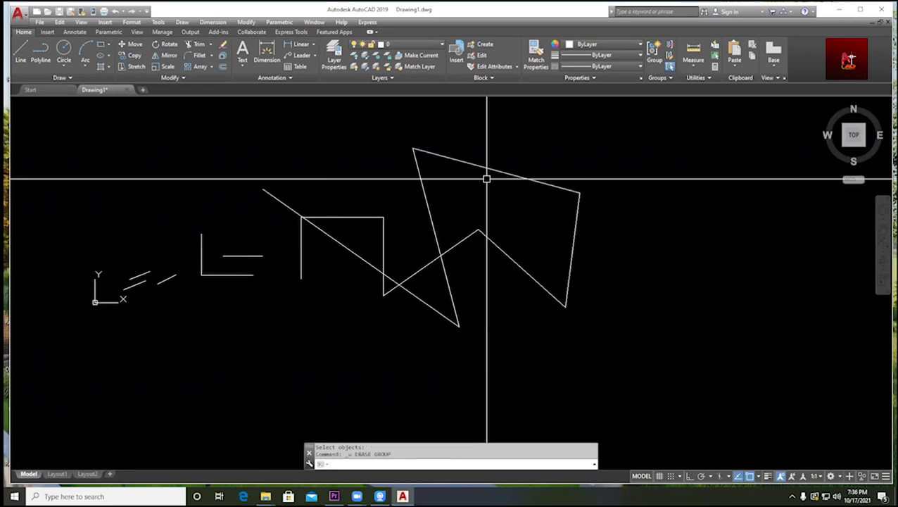
- Erase the long diagonal, rising line and steep quadrilateral edge, then restart Erase with E
{"action": "middle_click_drag", "start_coordinate": [555, 206], "coordinate": [423, 222]}
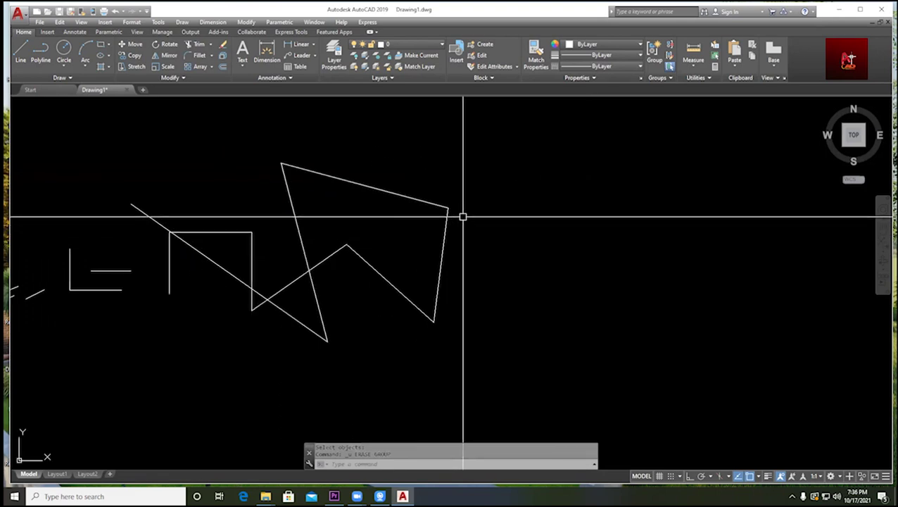
{"action": "left_click", "coordinate": [223, 45]}
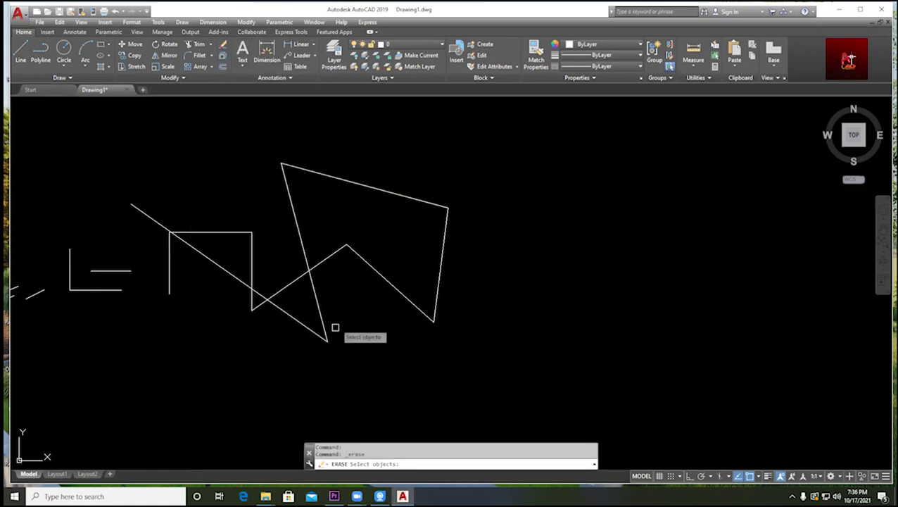
{"action": "scroll", "coordinate": [305, 336], "scroll_direction": "up", "scroll_amount": 2}
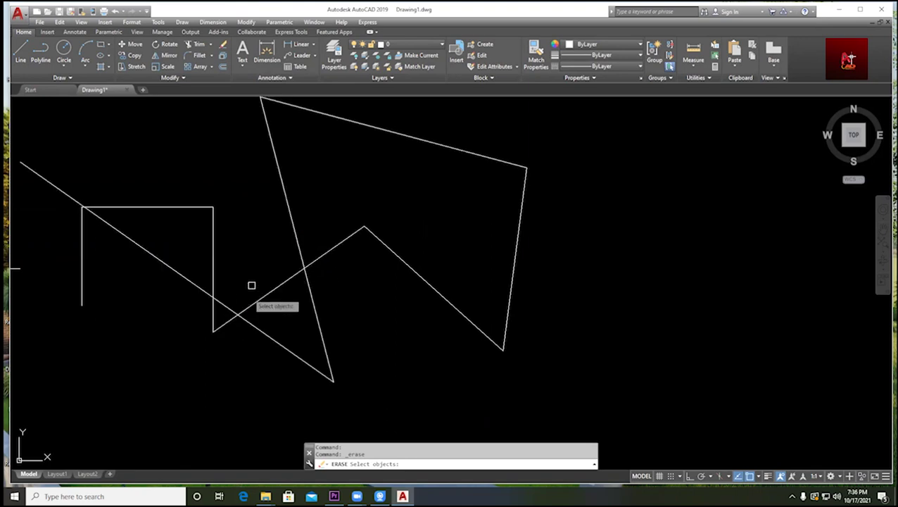
{"action": "scroll", "coordinate": [339, 327], "scroll_direction": "down", "scroll_amount": 2}
{"action": "middle_click_drag", "start_coordinate": [341, 326], "coordinate": [325, 269]}
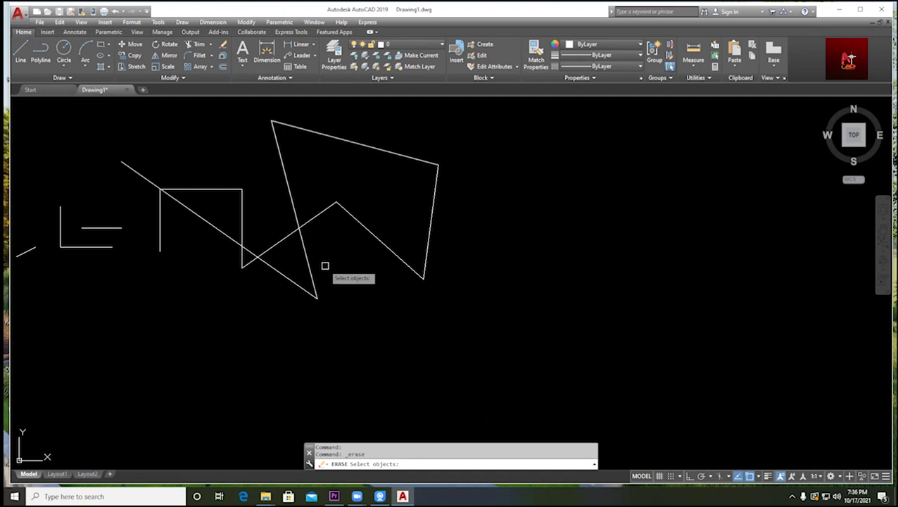
{"action": "scroll", "coordinate": [290, 195], "scroll_direction": "up", "scroll_amount": 4}
{"action": "left_click", "coordinate": [296, 194]}
{"action": "left_click", "coordinate": [363, 250]}
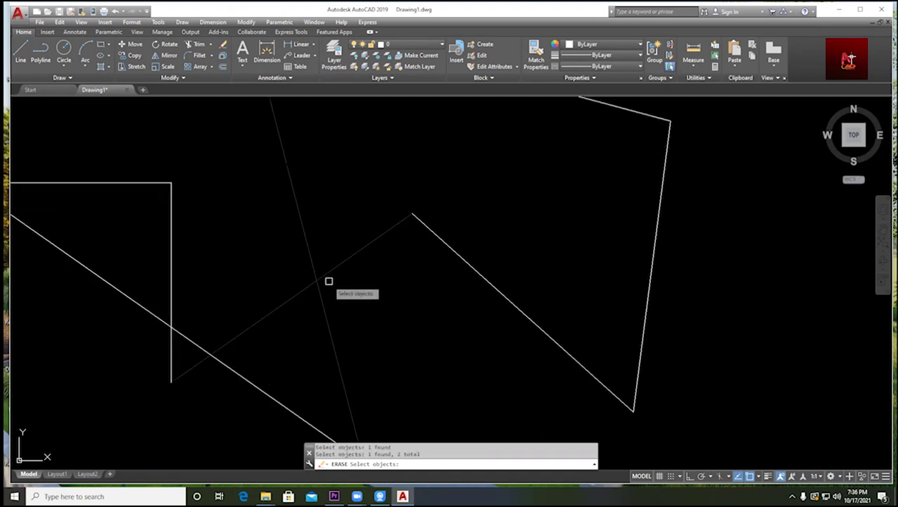
{"action": "scroll", "coordinate": [327, 281], "scroll_direction": "down", "scroll_amount": 4}
{"action": "left_click", "coordinate": [295, 322]}
{"action": "mouse_move", "coordinate": [303, 279]}
{"action": "middle_mouse_down"}
{"action": "mouse_move", "coordinate": [307, 262]}
{"action": "mouse_move", "coordinate": [280, 223]}
{"action": "middle_mouse_up"}
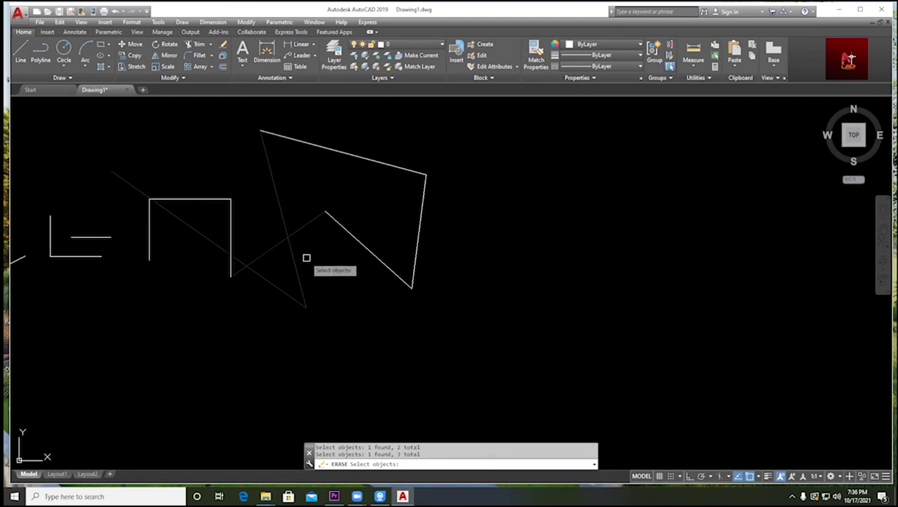
{"action": "key", "text": "Return"}
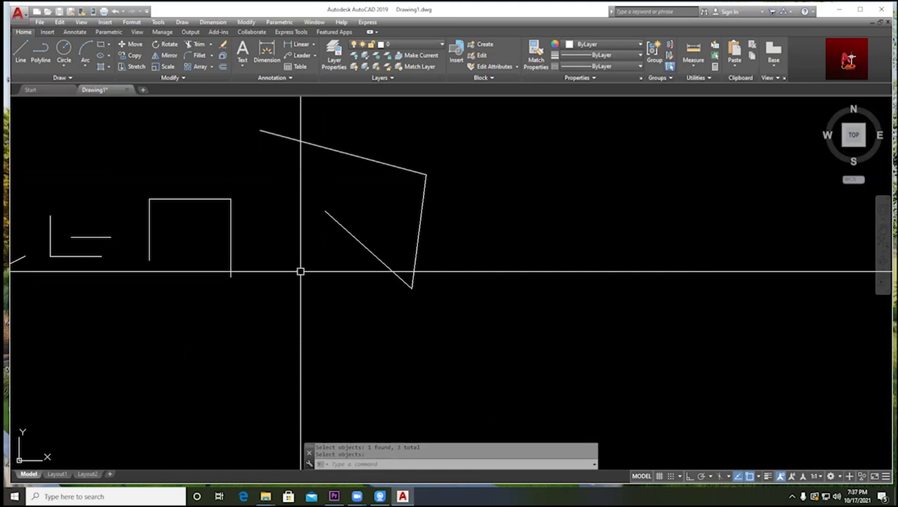
{"action": "type", "text": "e"}
{"action": "key", "text": "Return"}
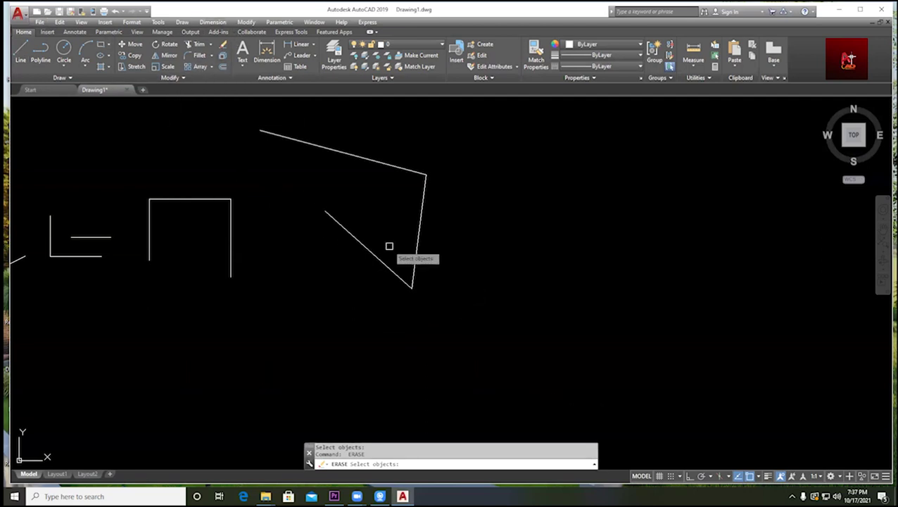
- Erase the six lines of the open rectangle and quadrilateral using a crossing window
{"action": "scroll", "coordinate": [389, 246], "scroll_direction": "down", "scroll_amount": 2}
{"action": "middle_click_drag", "start_coordinate": [427, 277], "coordinate": [477, 296]}
{"action": "left_click", "coordinate": [564, 331]}
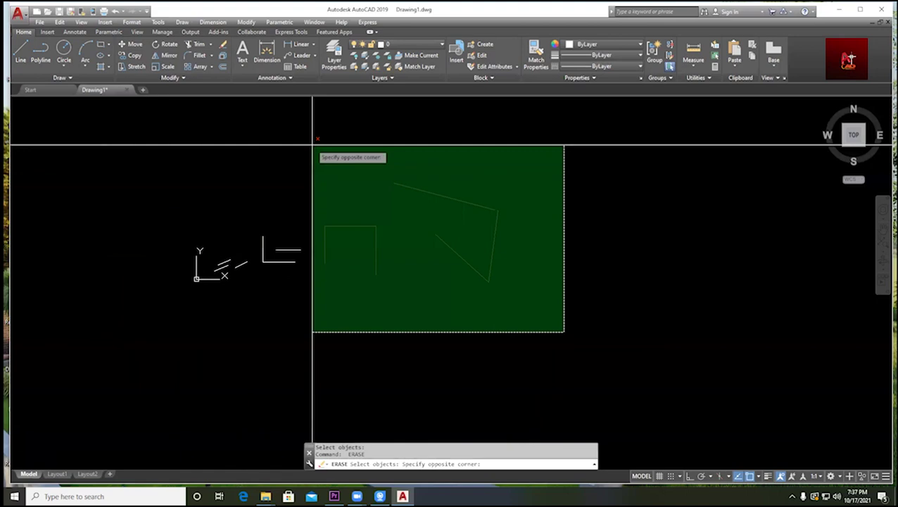
{"action": "left_click", "coordinate": [312, 145]}
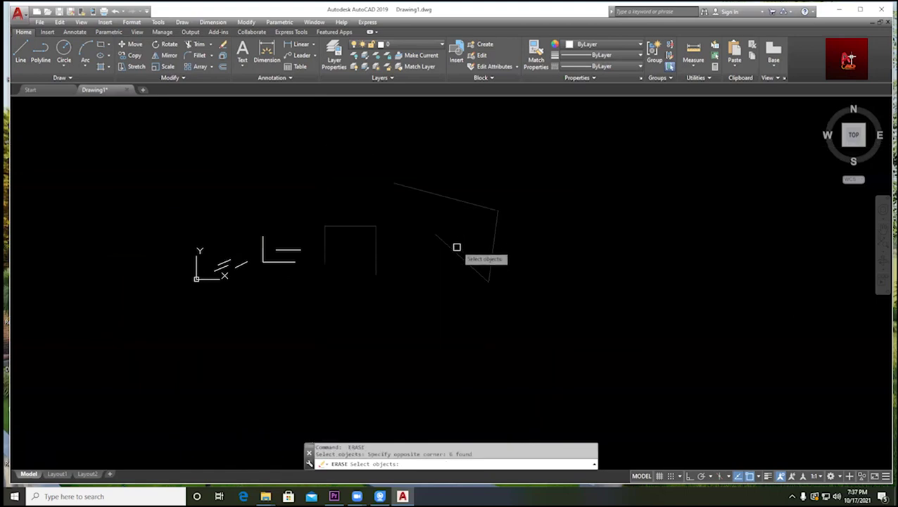
{"action": "scroll", "coordinate": [433, 249], "scroll_direction": "up", "scroll_amount": 2}
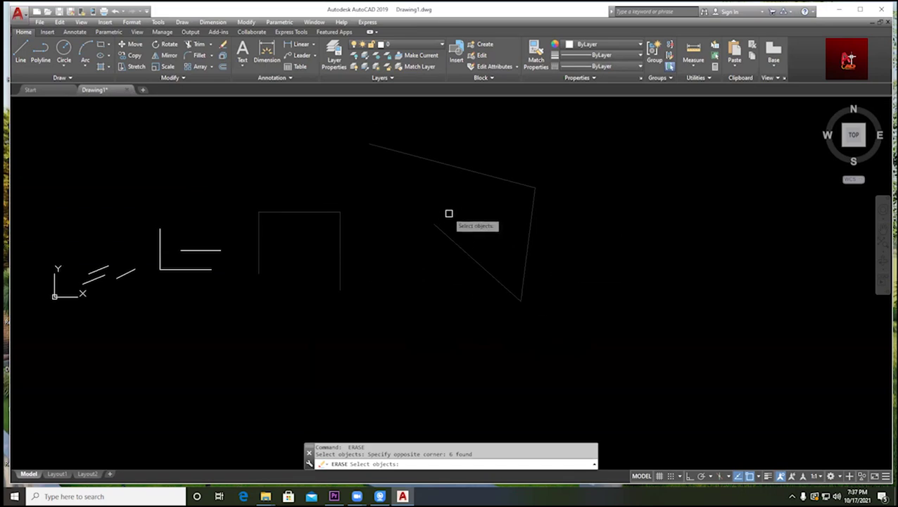
{"action": "key", "text": "Return"}
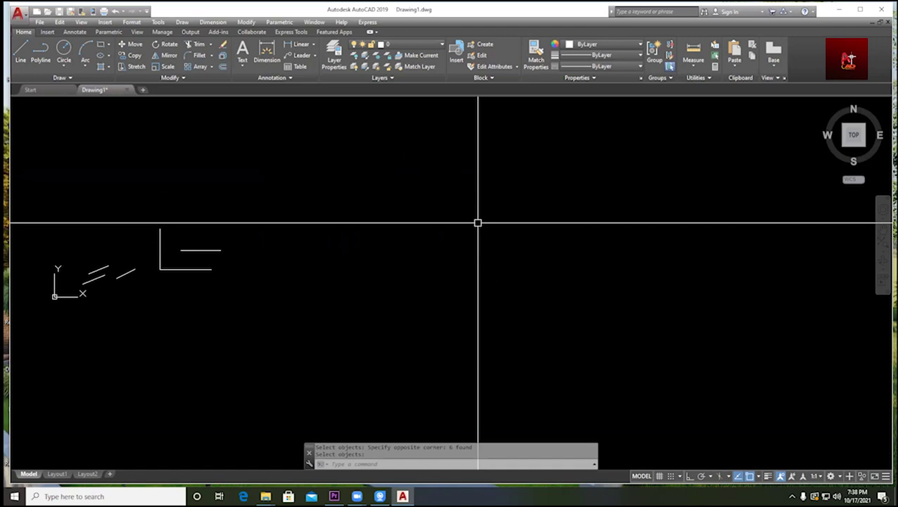
{"action": "middle_click_drag", "start_coordinate": [224, 305], "coordinate": [361, 253]}
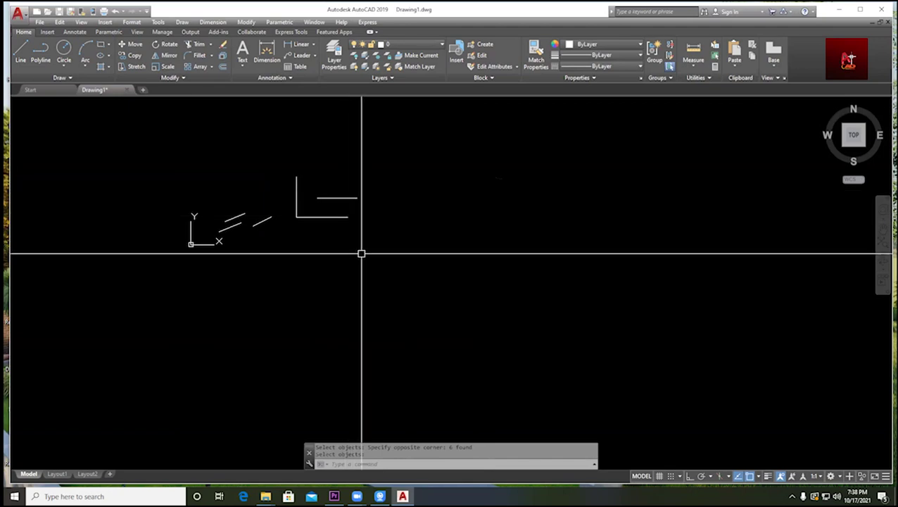
- Delete the three L-shaped lines selected with a crossing window
{"action": "left_click", "coordinate": [404, 266]}
{"action": "left_click", "coordinate": [283, 153]}
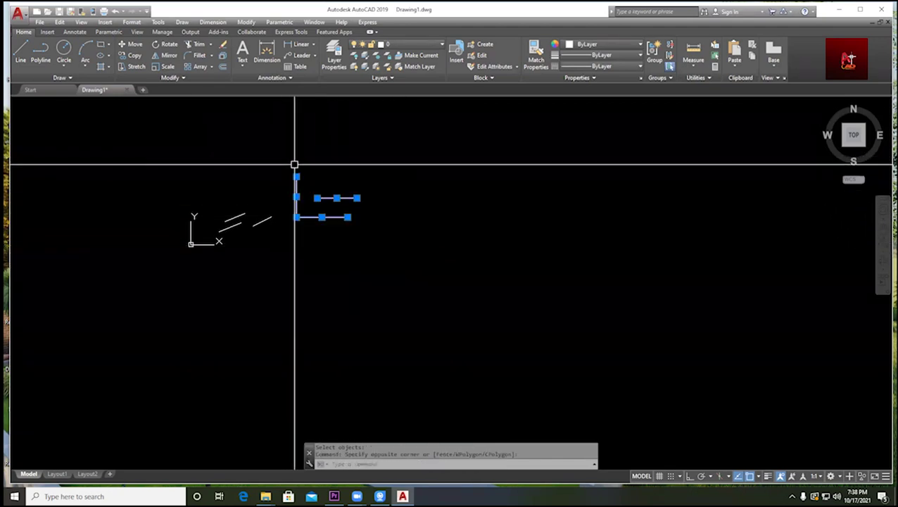
{"action": "key", "text": "Delete"}
{"action": "key", "text": "Escape"}
- Pan and zoom to check the three remaining short angled lines
{"action": "scroll", "coordinate": [341, 188], "scroll_direction": "down", "scroll_amount": 2}
{"action": "middle_click_drag", "start_coordinate": [341, 188], "coordinate": [443, 235]}
{"action": "scroll", "coordinate": [386, 244], "scroll_direction": "up", "scroll_amount": 2}
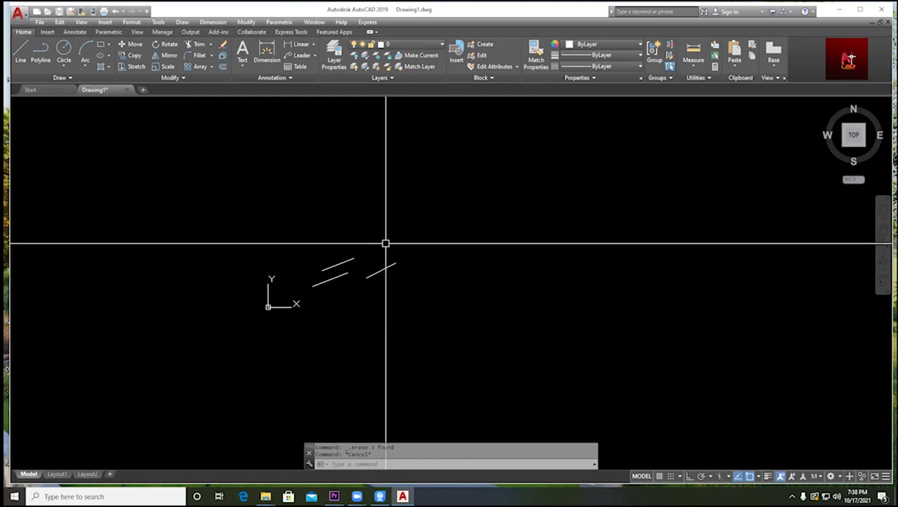
{"action": "scroll", "coordinate": [366, 273], "scroll_direction": "up", "scroll_amount": 2}
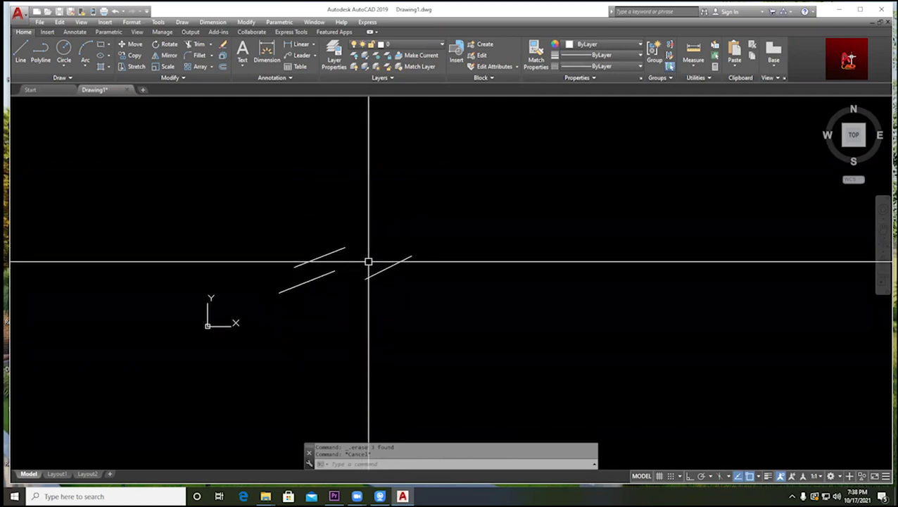
{"action": "middle_click_drag", "start_coordinate": [390, 246], "coordinate": [318, 228]}
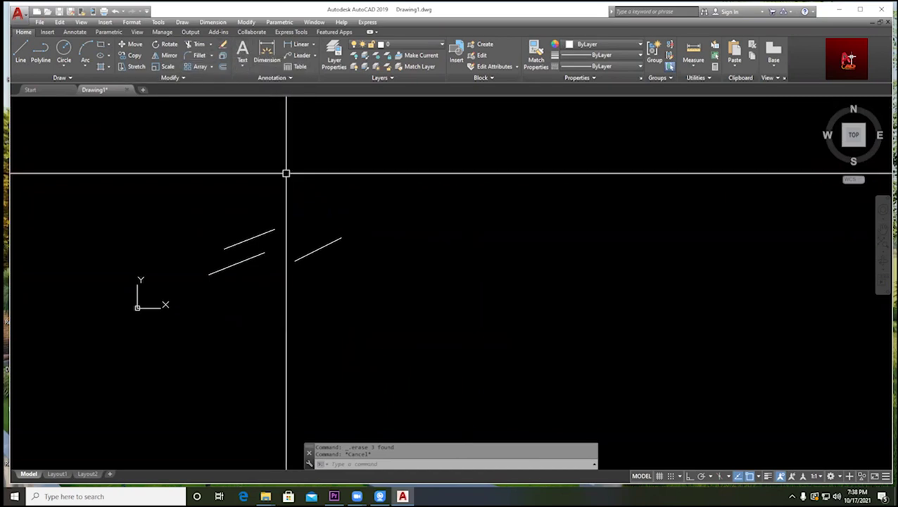
- Restart the ERASE command, leaving it prompting to select objects
{"action": "type", "text": "E"}
{"action": "key", "text": "Return"}
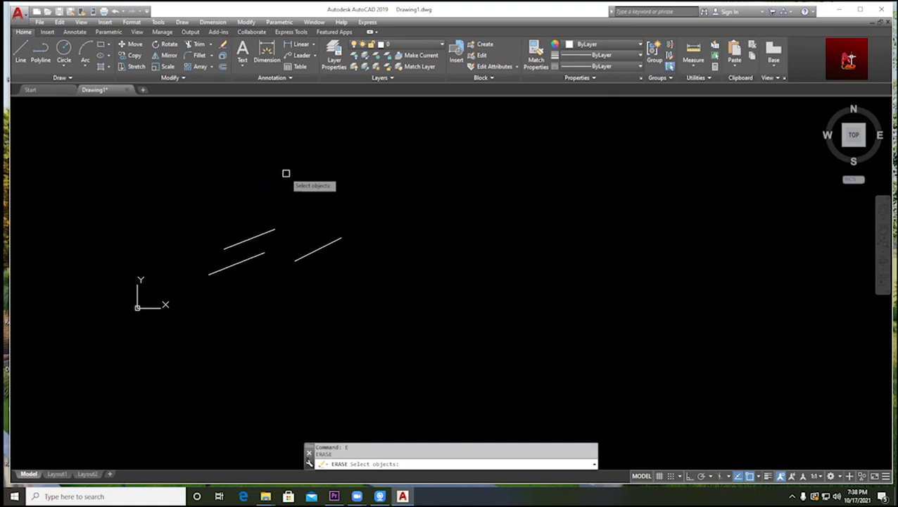
{"action": "middle_click_drag", "start_coordinate": [357, 305], "coordinate": [405, 292]}
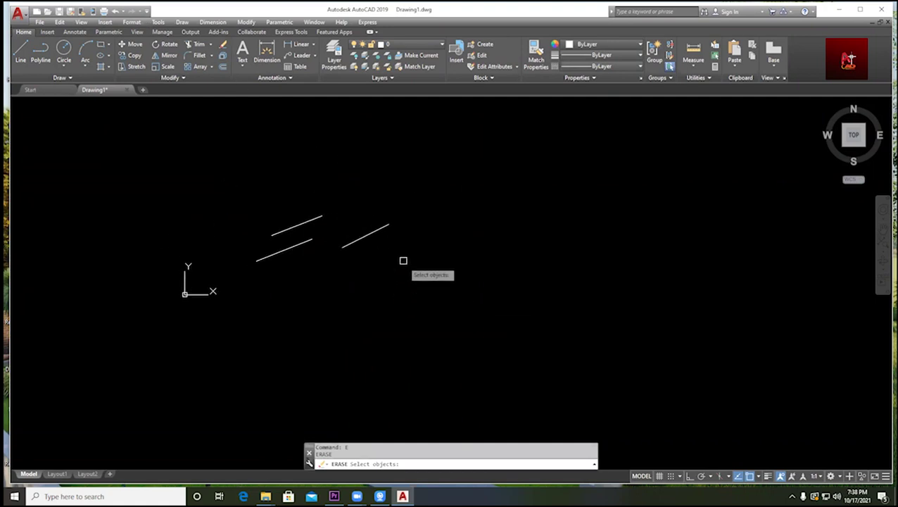
{"action": "key", "text": "Escape"}
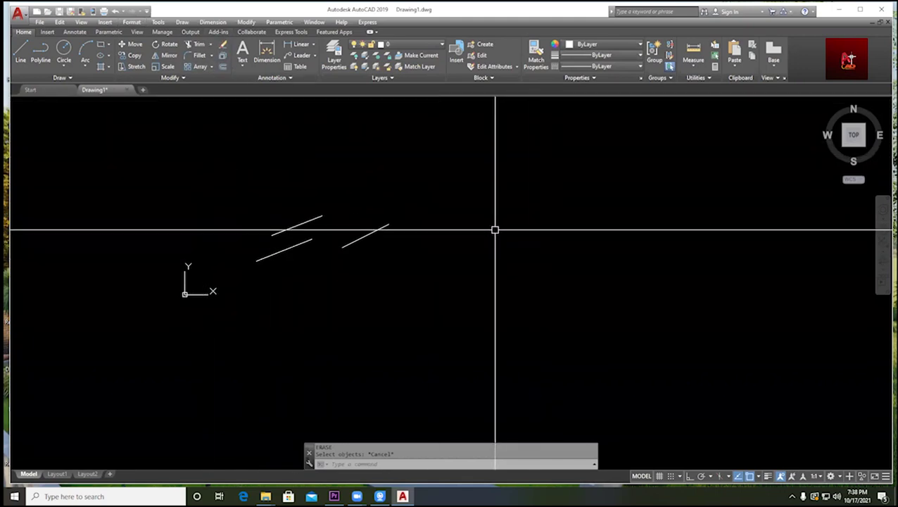
{"action": "type", "text": "E"}
{"action": "key", "text": "Return"}
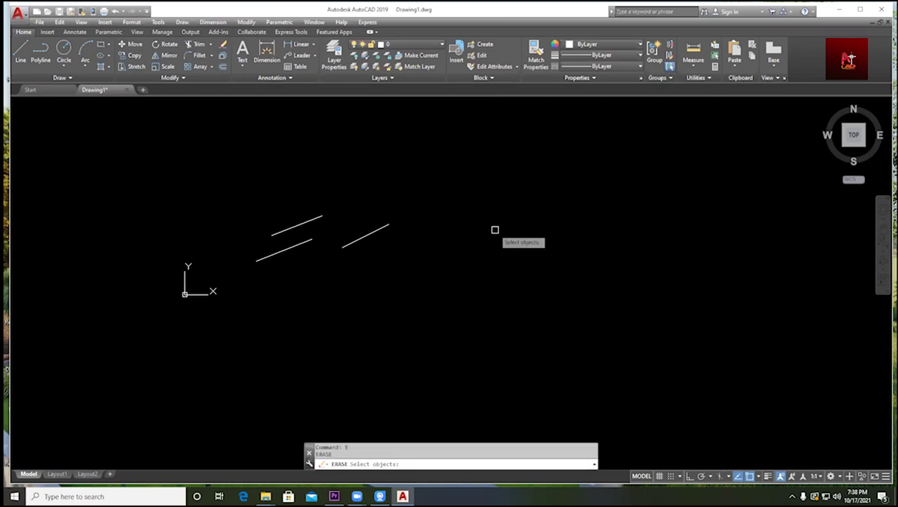
{"action": "key", "text": "Escape"}
{"action": "type", "text": "E"}
{"action": "key", "text": "Return"}
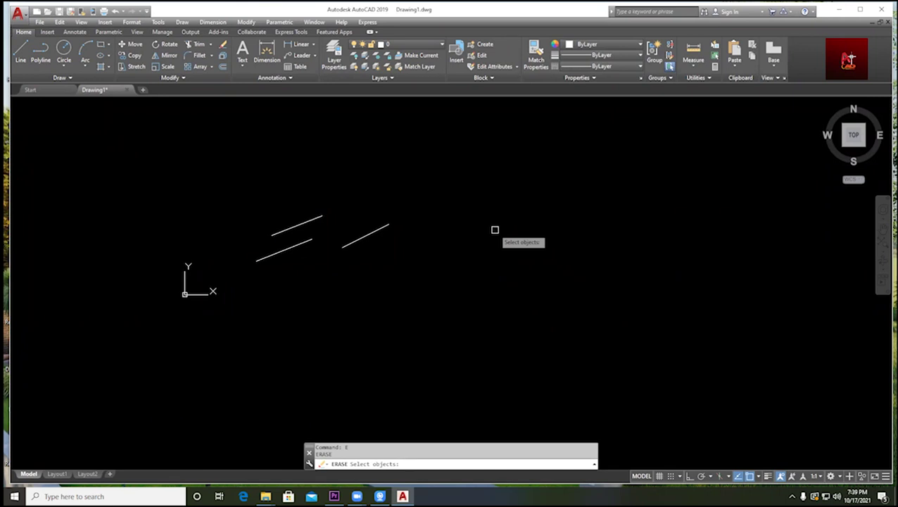
- Erase the right-hand diagonal line with a window selection
{"action": "key", "text": "Escape"}
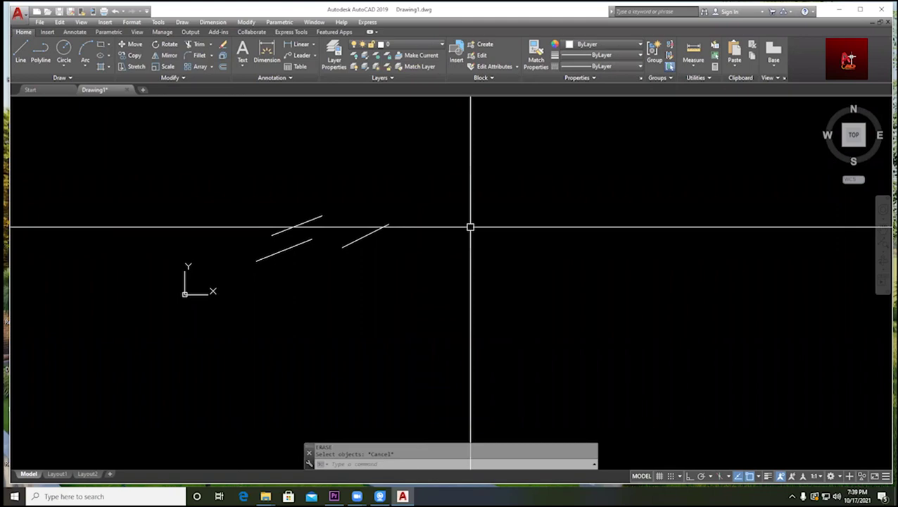
{"action": "key", "text": "Return"}
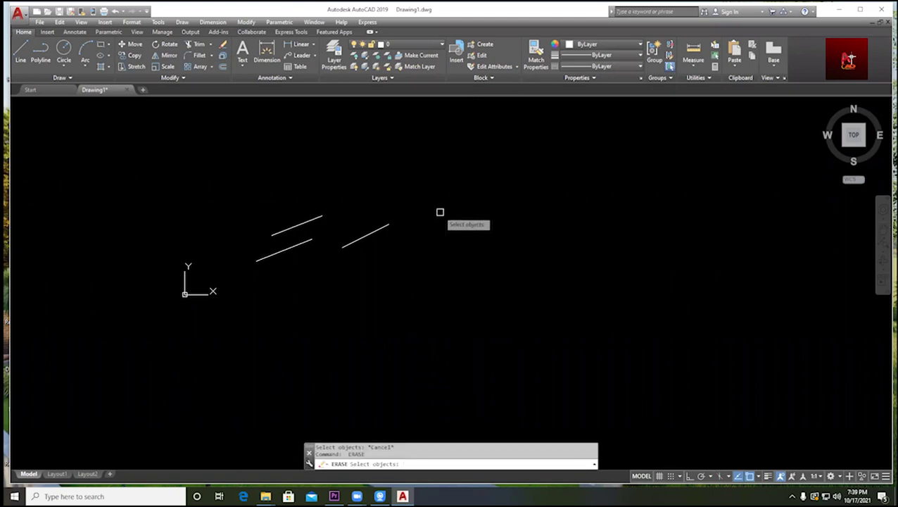
{"action": "left_click", "coordinate": [438, 266]}
{"action": "left_click", "coordinate": [349, 178]}
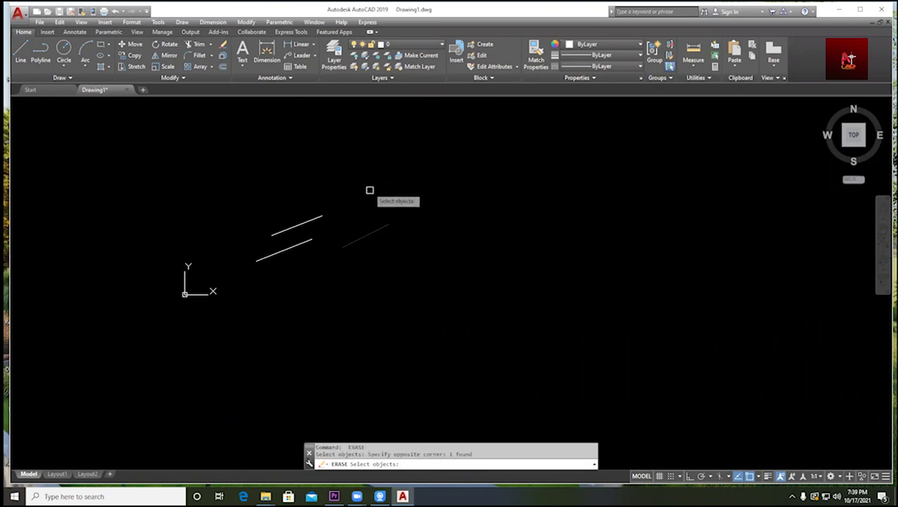
{"action": "key", "text": "Escape"}
{"action": "key", "text": "Escape"}
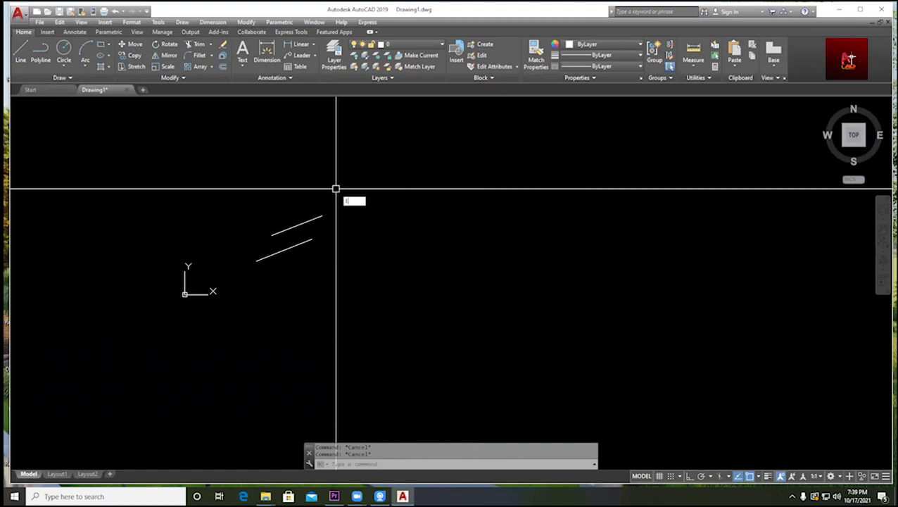
- Erase the two remaining lines with the E command, leaving the drawing area empty
{"action": "type", "text": "e"}
{"action": "key", "text": "Return"}
{"action": "left_click", "coordinate": [351, 281]}
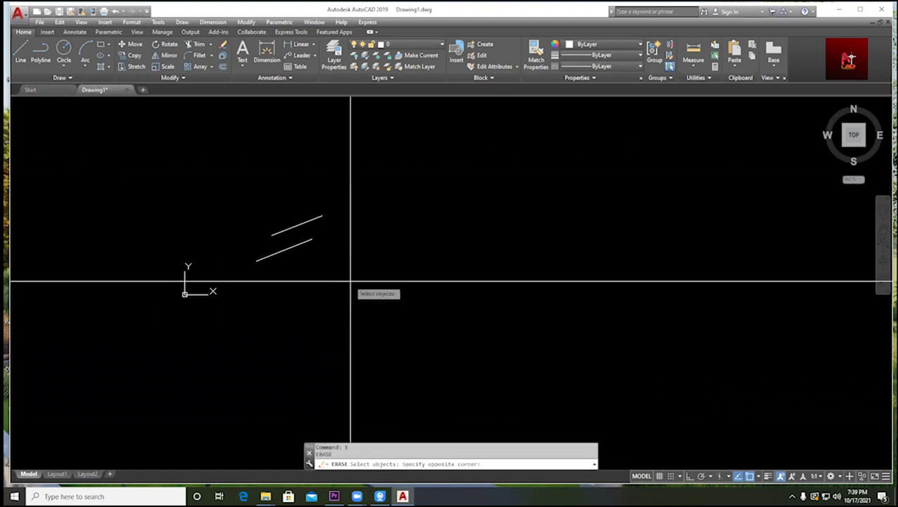
{"action": "left_click", "coordinate": [221, 180]}
{"action": "key", "text": "Return"}
{"action": "key", "text": "Escape"}
{"action": "key", "text": "Escape"}
{"action": "scroll", "coordinate": [299, 225], "scroll_direction": "down", "scroll_amount": 3}
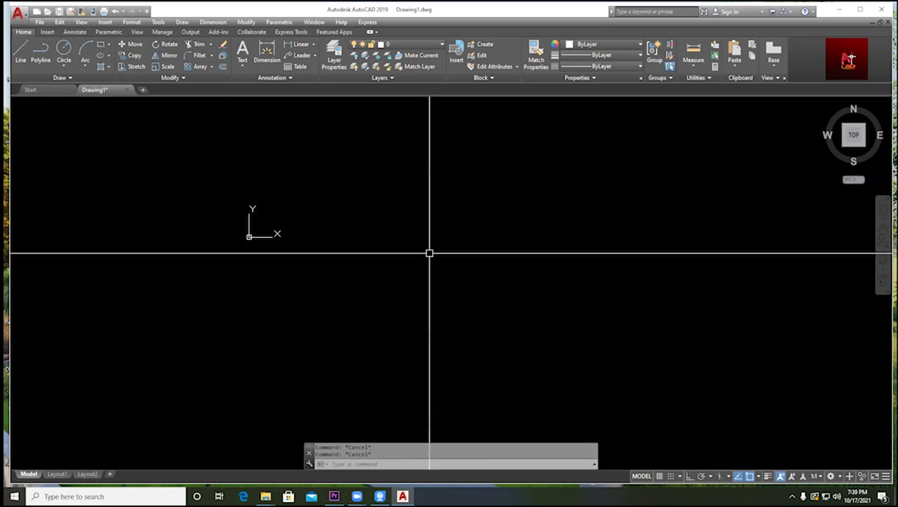
{"action": "scroll", "coordinate": [280, 201], "scroll_direction": "up", "scroll_amount": 3}
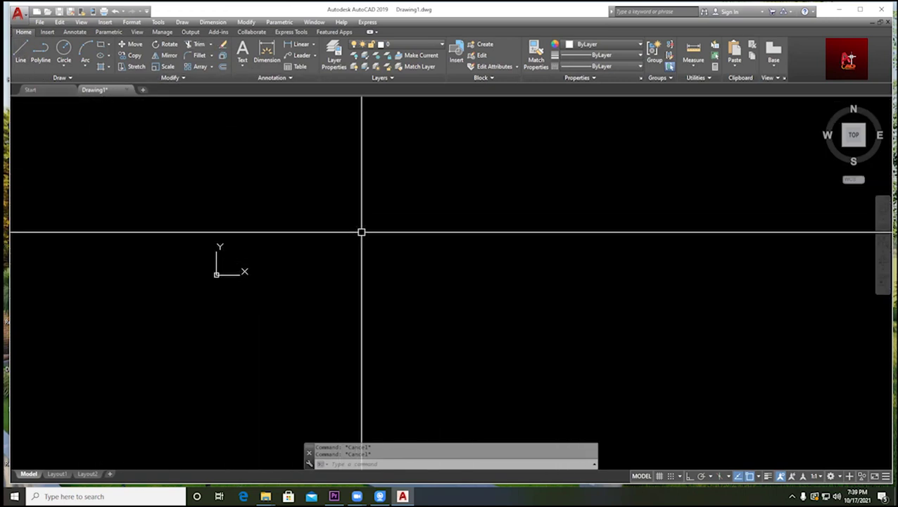
{"action": "middle_click_drag", "start_coordinate": [411, 221], "coordinate": [362, 198]}
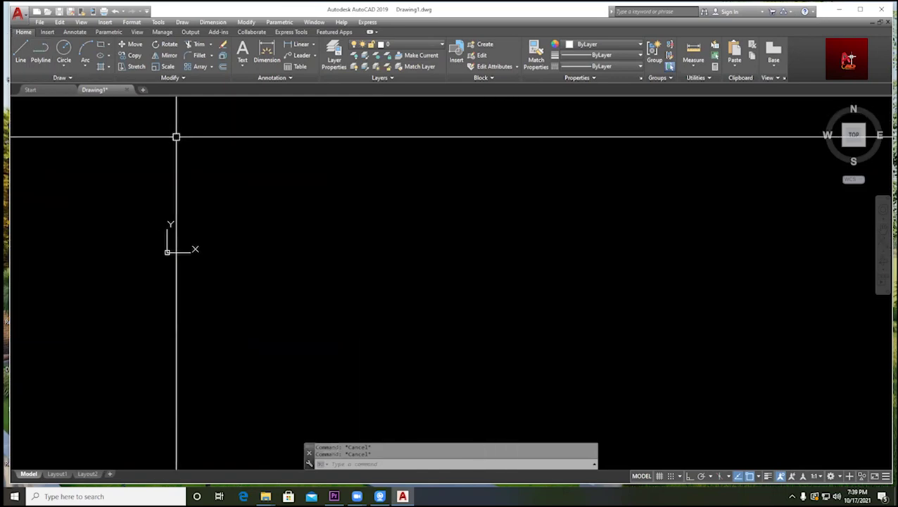
- Draw a three-peaked zigzag of six line segments through seven points
{"action": "left_click", "coordinate": [18, 54]}
{"action": "left_click", "coordinate": [255, 253]}
{"action": "left_click", "coordinate": [294, 184]}
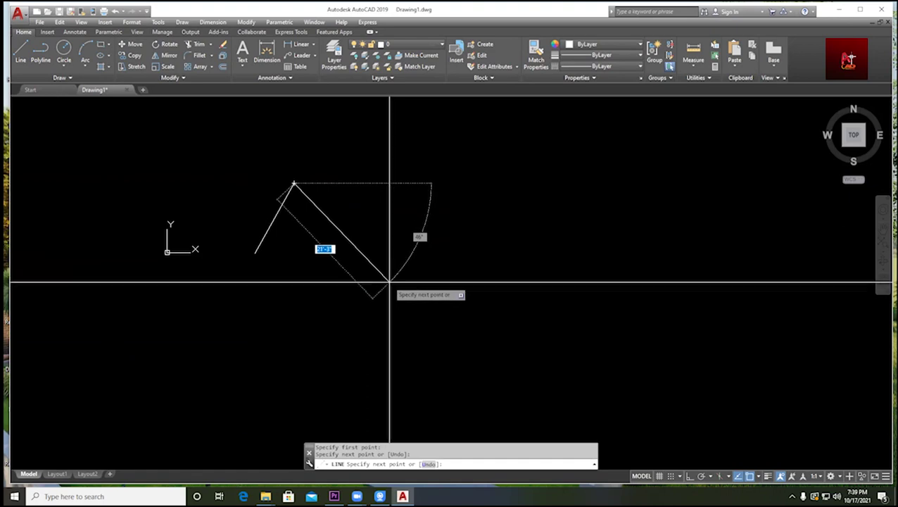
{"action": "left_click", "coordinate": [372, 264]}
{"action": "left_click", "coordinate": [412, 175]}
{"action": "left_click", "coordinate": [507, 270]}
{"action": "left_click", "coordinate": [556, 171]}
{"action": "middle_click_drag", "start_coordinate": [601, 255], "coordinate": [499, 275]}
{"action": "left_click", "coordinate": [503, 285]}
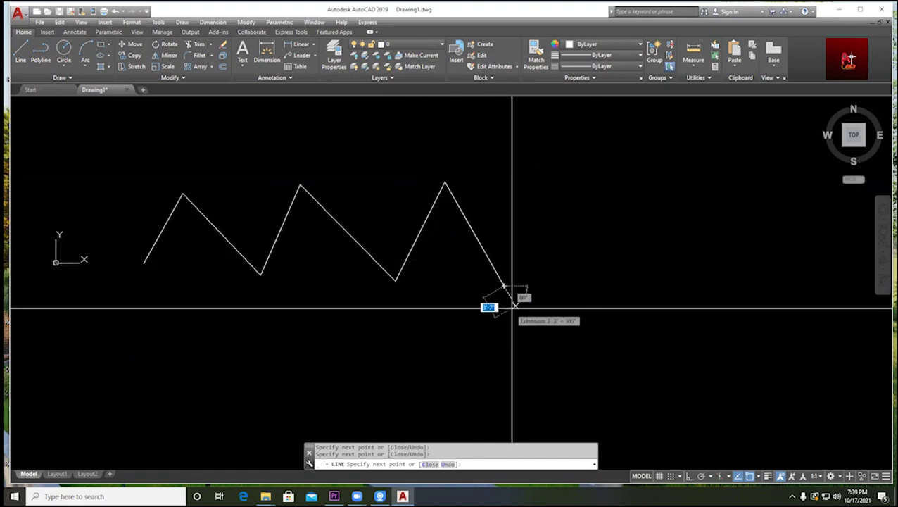
{"action": "key", "text": "Escape"}
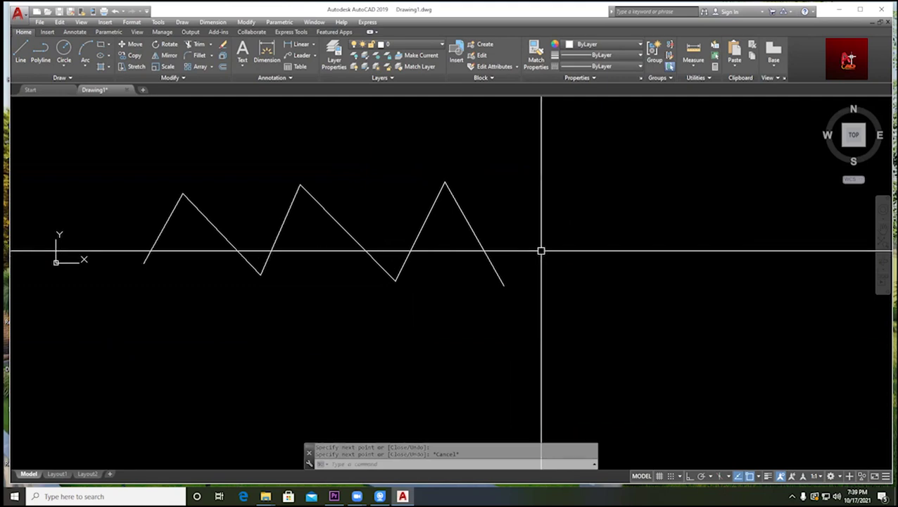
- Select each of the six zigzag segments in turn to confirm they are separate lines
{"action": "left_click", "coordinate": [166, 240]}
{"action": "left_click", "coordinate": [82, 207]}
{"action": "left_click", "coordinate": [206, 221]}
{"action": "left_click", "coordinate": [276, 234]}
{"action": "left_click", "coordinate": [352, 235]}
{"action": "left_click", "coordinate": [422, 227]}
{"action": "left_click", "coordinate": [476, 236]}
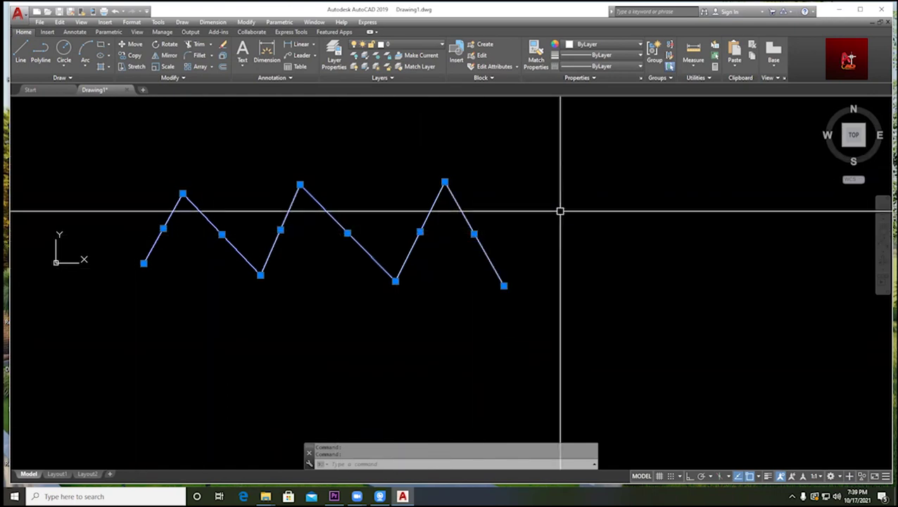
{"action": "key", "text": "Escape"}
{"action": "scroll", "coordinate": [409, 269], "scroll_direction": "down", "scroll_amount": 2}
{"action": "middle_click_drag", "start_coordinate": [481, 272], "coordinate": [423, 265]}
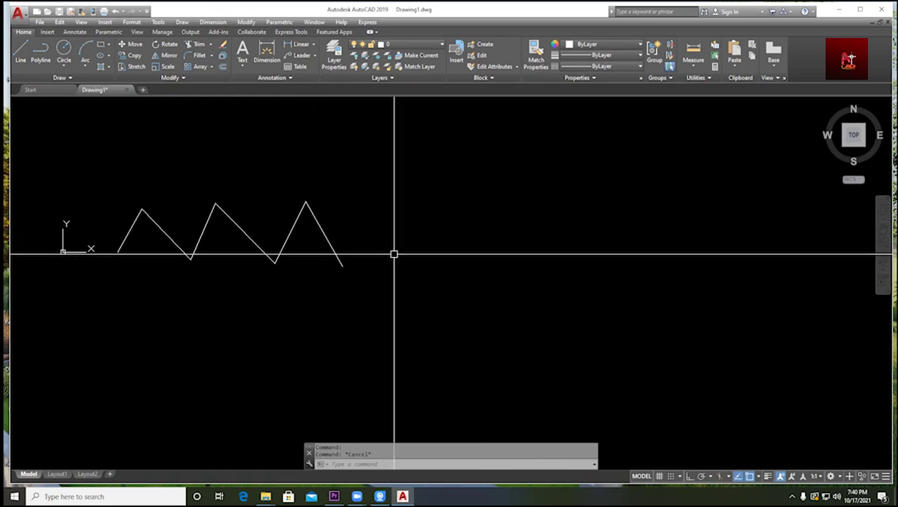
{"action": "middle_click_drag", "start_coordinate": [98, 222], "coordinate": [173, 236]}
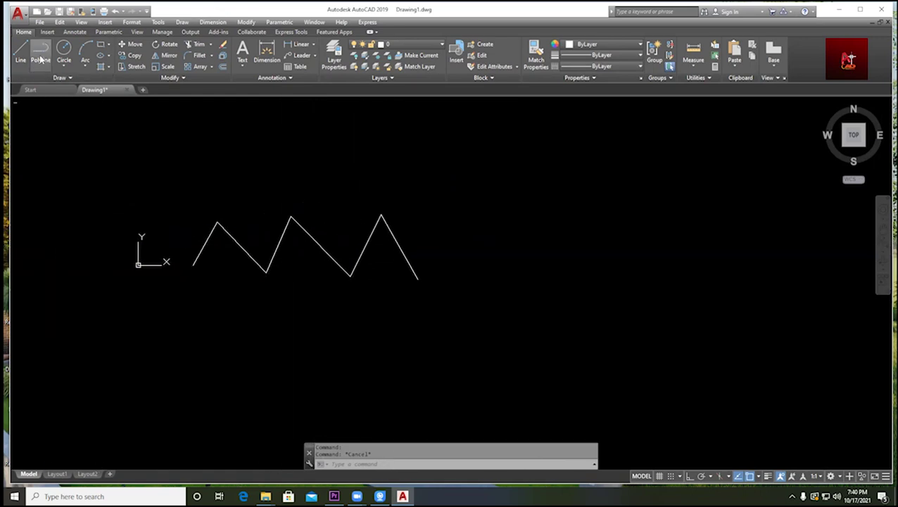
- Draw a seven-point, three-peaked polyline zigzag above the first zigzag and finish it
{"action": "left_click", "coordinate": [40, 50]}
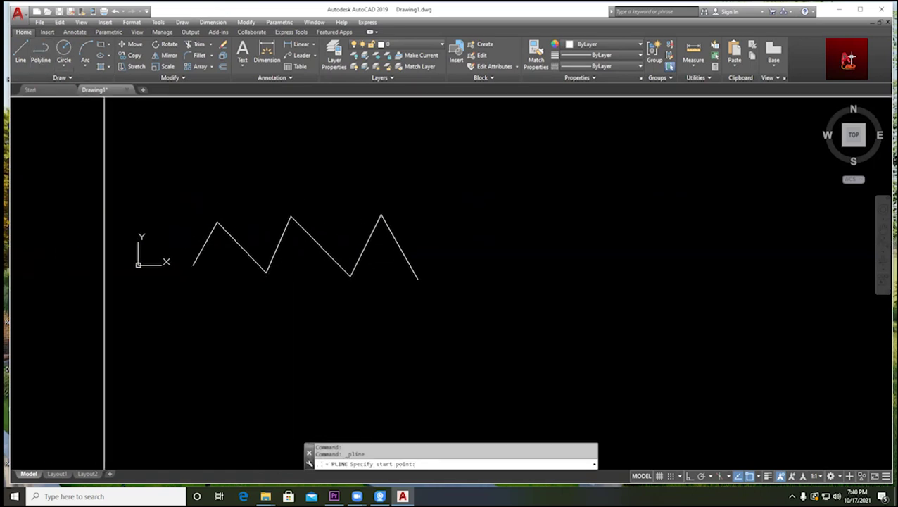
{"action": "scroll", "coordinate": [193, 224], "scroll_direction": "up", "scroll_amount": 2}
{"action": "left_click", "coordinate": [179, 238]}
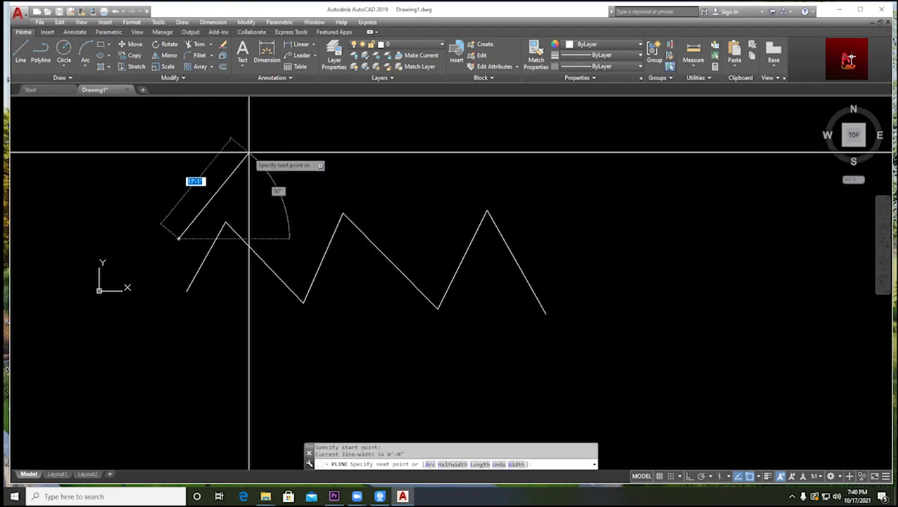
{"action": "left_click", "coordinate": [237, 141]}
{"action": "left_click", "coordinate": [296, 247]}
{"action": "left_click", "coordinate": [343, 122]}
{"action": "left_click", "coordinate": [436, 238]}
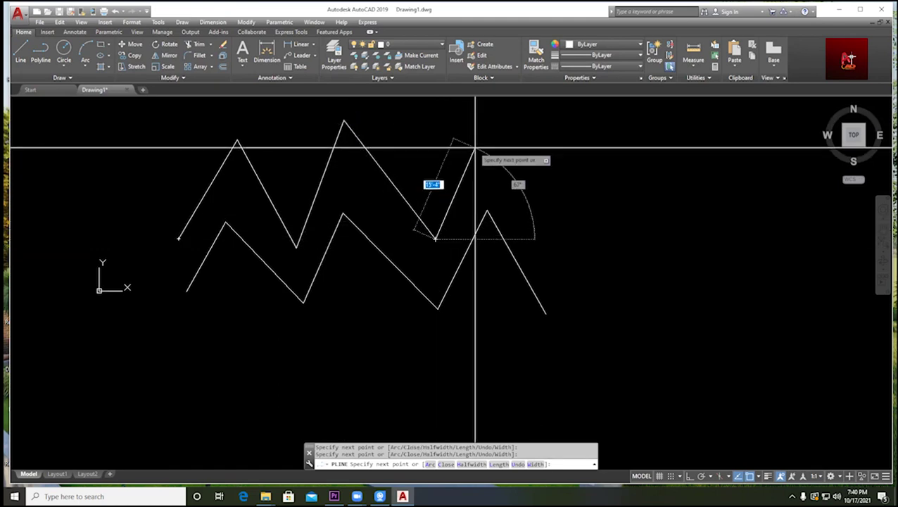
{"action": "left_click", "coordinate": [488, 112]}
{"action": "left_click", "coordinate": [558, 246]}
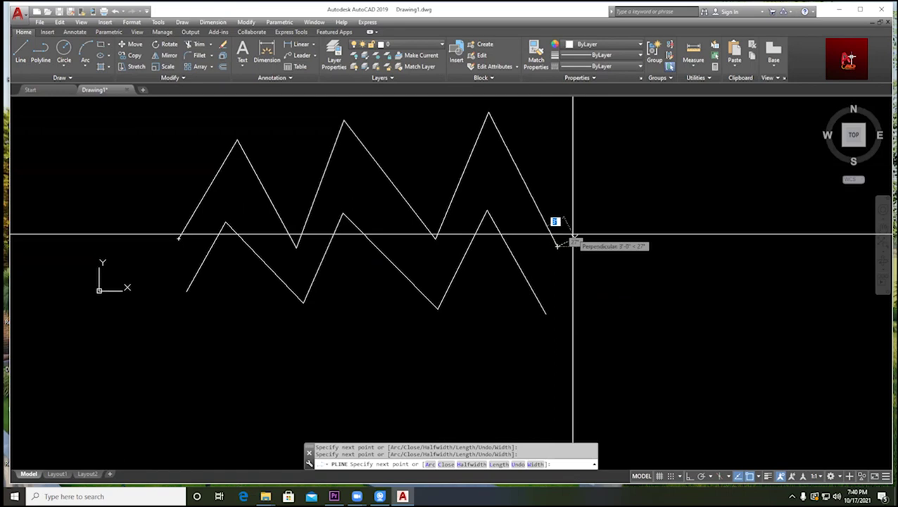
{"action": "right_click", "coordinate": [574, 235]}
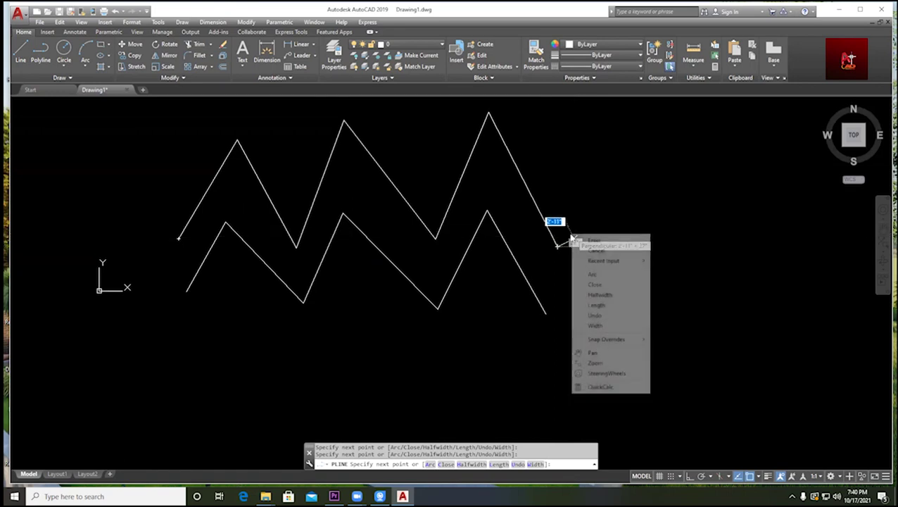
{"action": "left_click", "coordinate": [596, 240]}
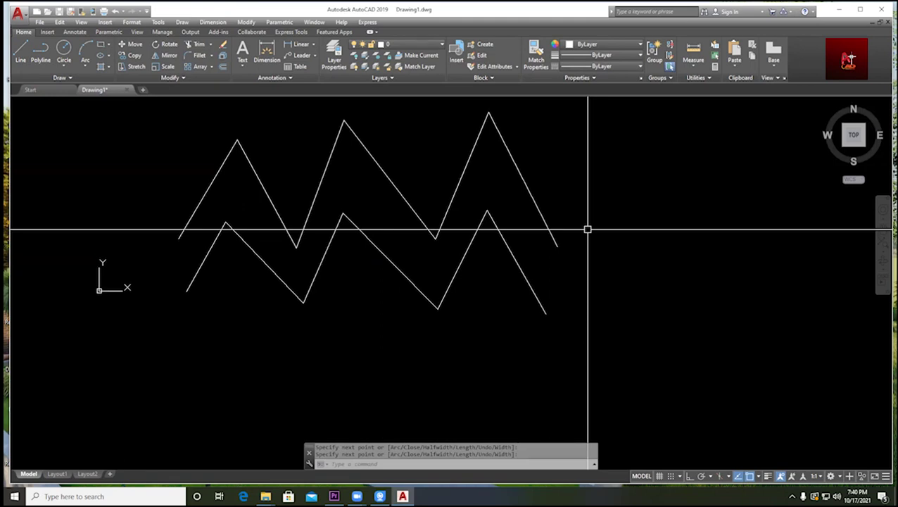
{"action": "scroll", "coordinate": [563, 235], "scroll_direction": "down", "scroll_amount": 2}
{"action": "middle_click_drag", "start_coordinate": [554, 239], "coordinate": [485, 209]}
{"action": "scroll", "coordinate": [496, 205], "scroll_direction": "up", "scroll_amount": 2}
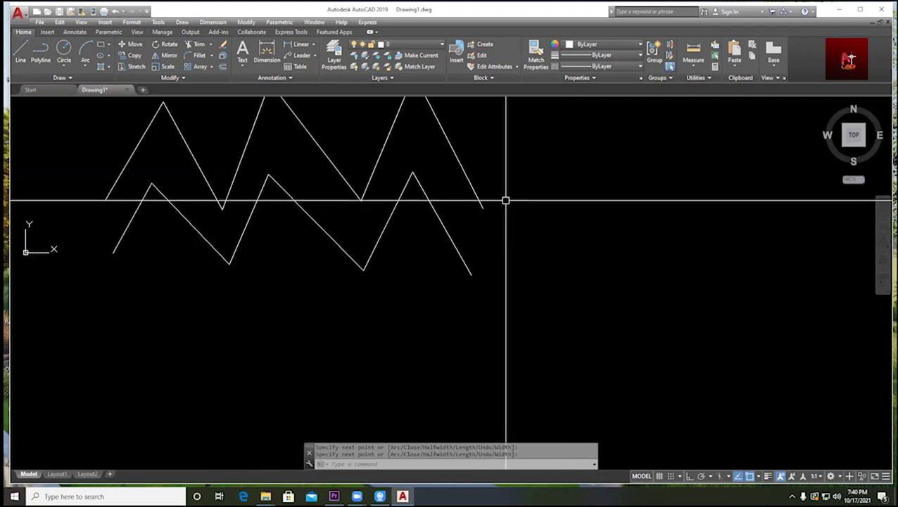
{"action": "middle_click_drag", "start_coordinate": [466, 159], "coordinate": [495, 204]}
{"action": "left_click", "coordinate": [513, 156]}
{"action": "left_click", "coordinate": [327, 177]}
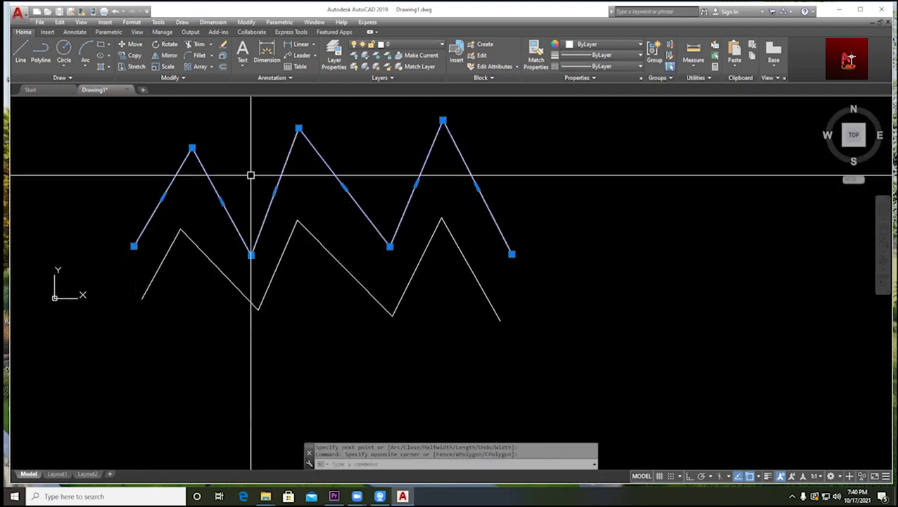
{"action": "key", "text": "Escape"}
{"action": "left_click", "coordinate": [548, 295]}
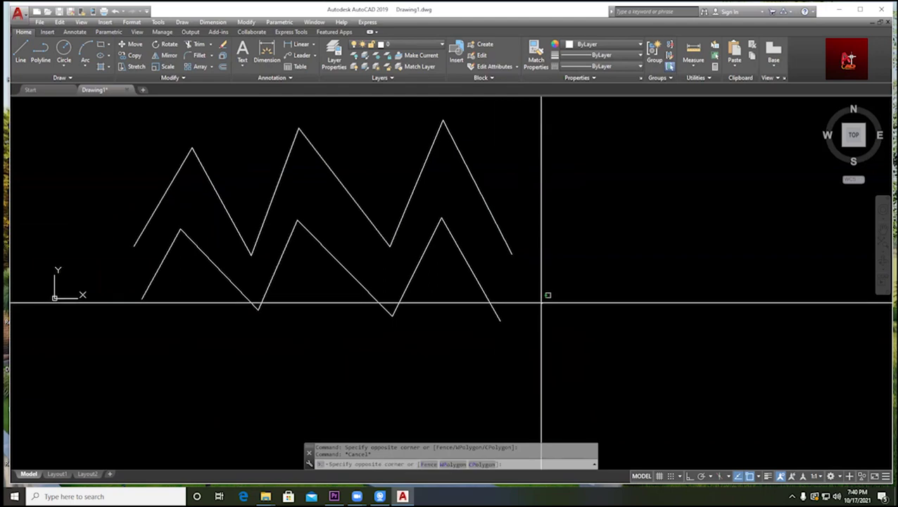
{"action": "left_click", "coordinate": [164, 332]}
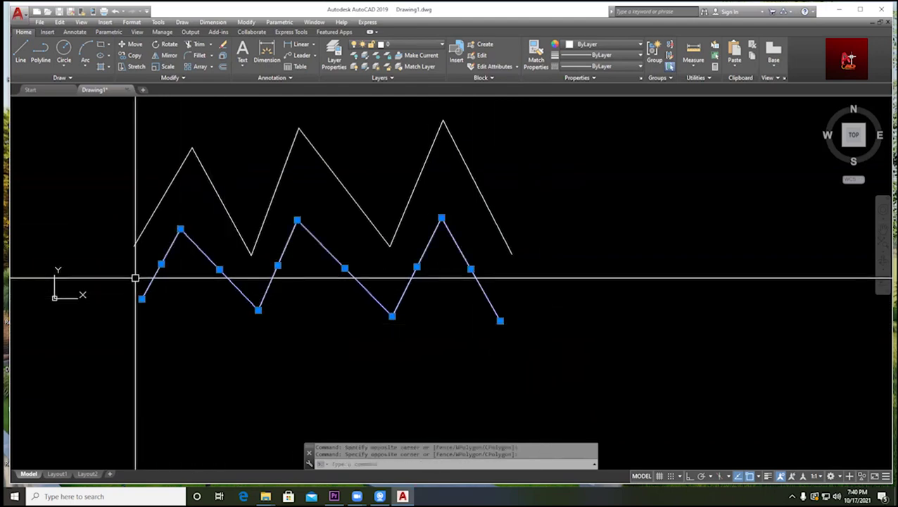
{"action": "left_click", "coordinate": [285, 263]}
{"action": "left_click", "coordinate": [260, 186]}
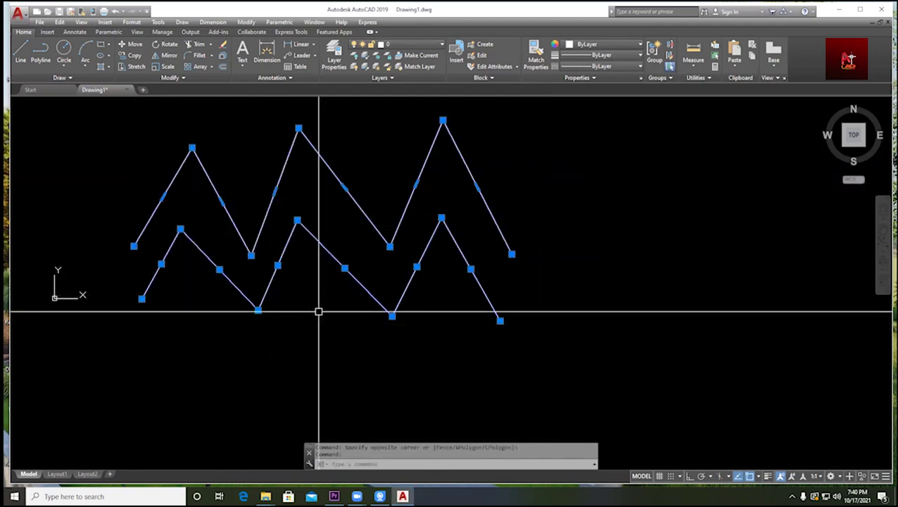
{"action": "key", "text": "Escape"}
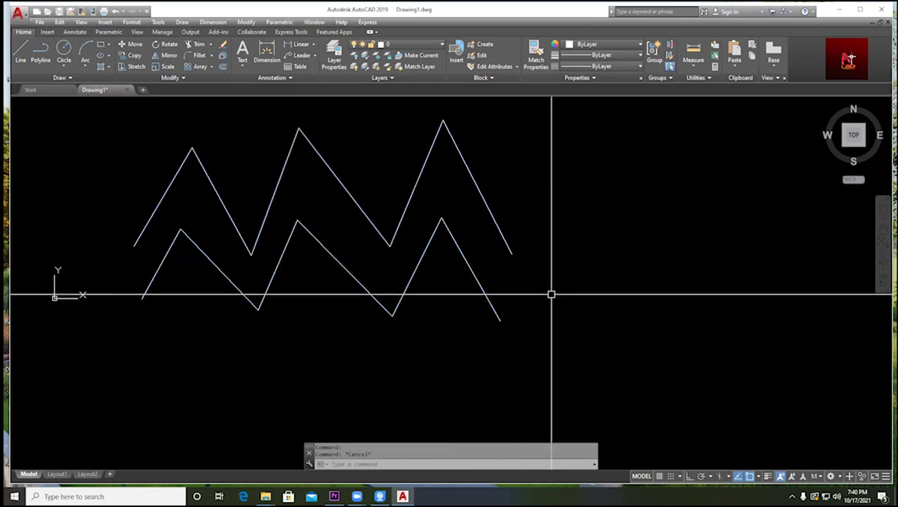
{"action": "left_click", "coordinate": [476, 277]}
{"action": "key", "text": "Escape"}
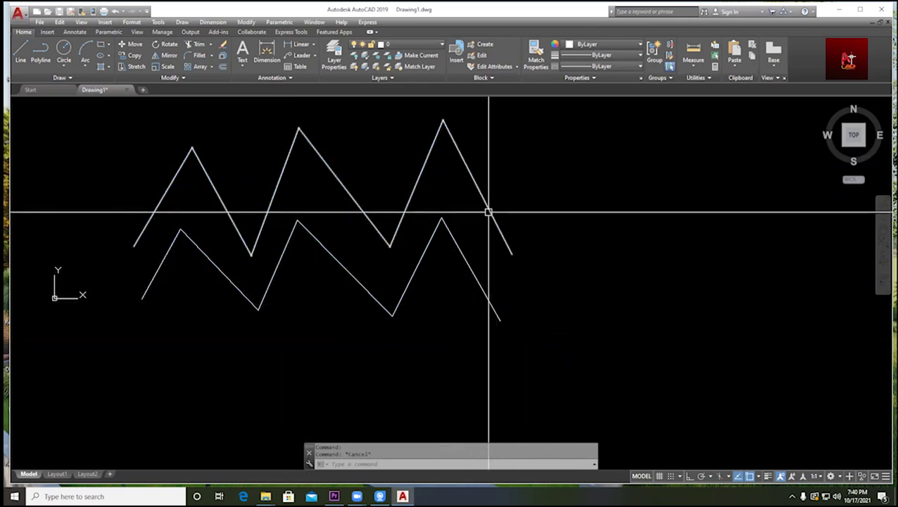
{"action": "left_click", "coordinate": [489, 211]}
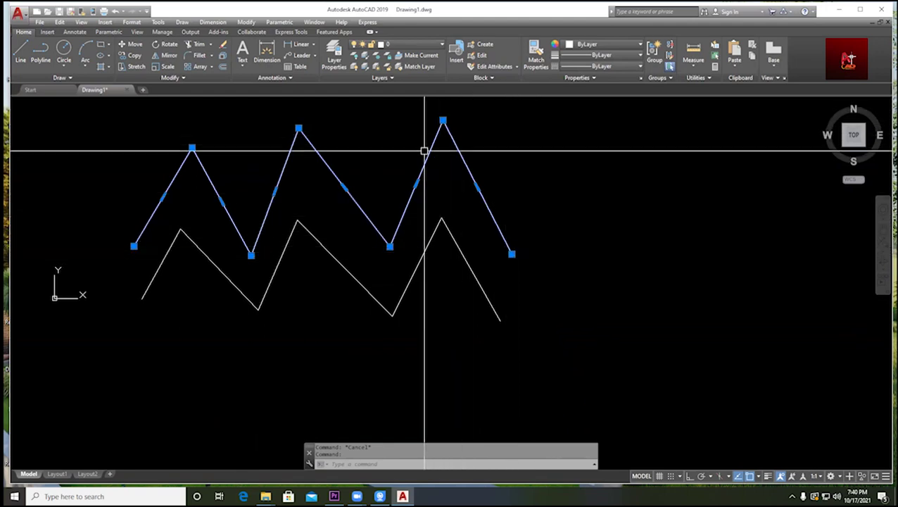
{"action": "key", "text": "Escape"}
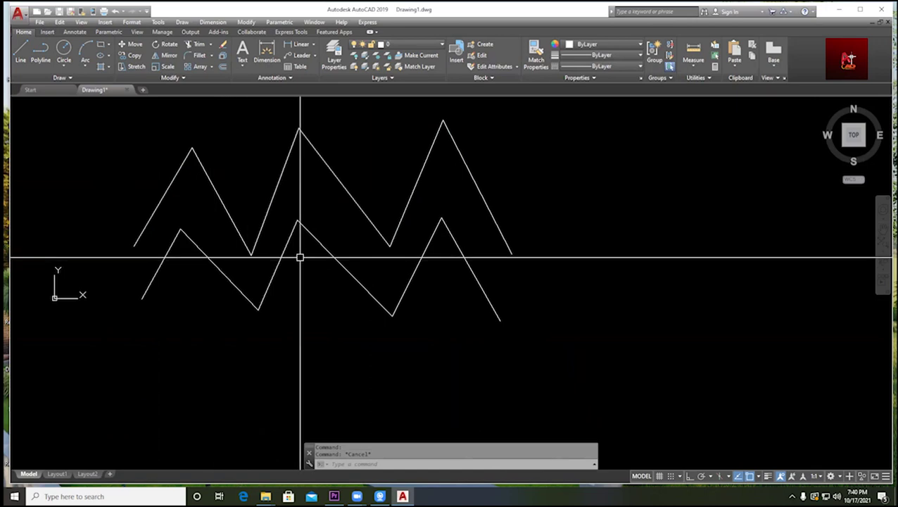
{"action": "left_click", "coordinate": [481, 286]}
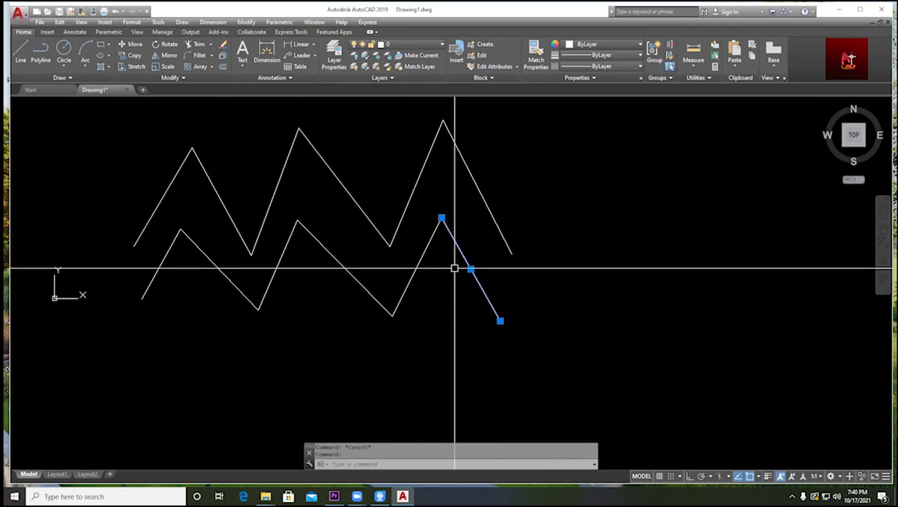
{"action": "left_click", "coordinate": [422, 253]}
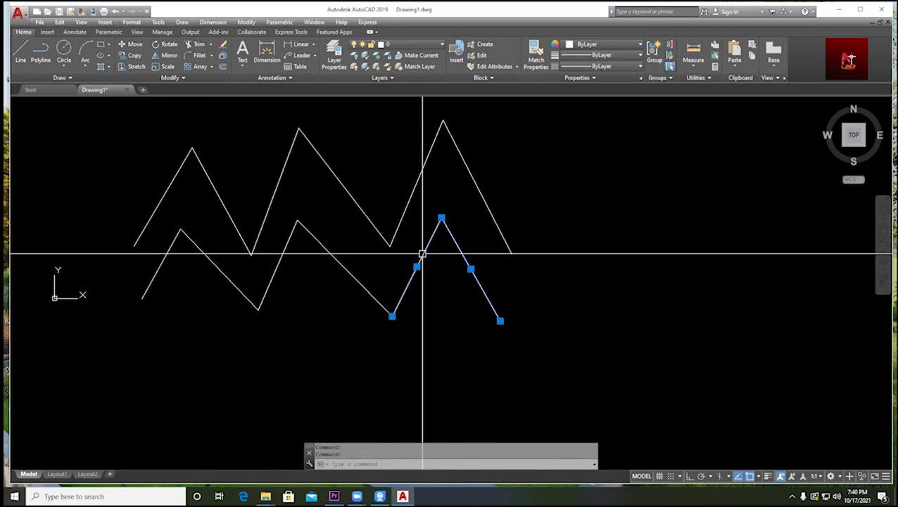
{"action": "left_click", "coordinate": [338, 261]}
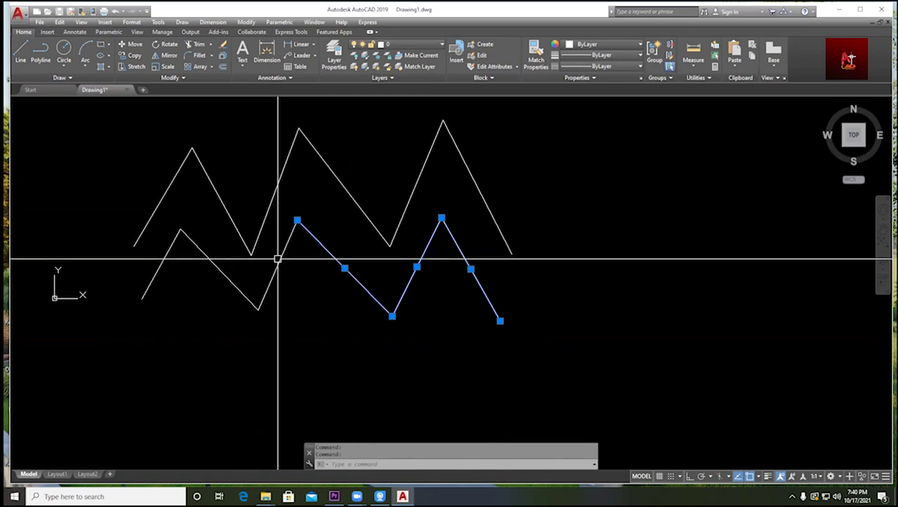
{"action": "key", "text": "Escape"}
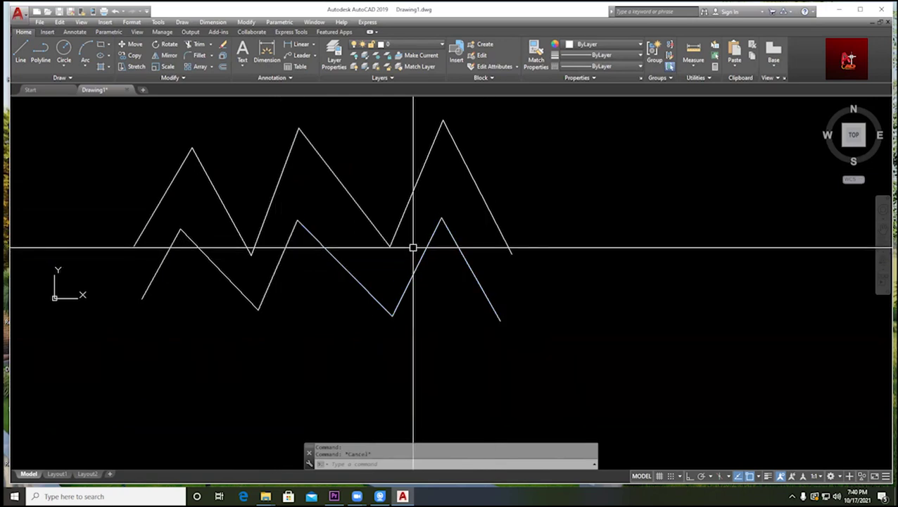
{"action": "scroll", "coordinate": [488, 217], "scroll_direction": "down", "scroll_amount": 2}
{"action": "middle_click_drag", "start_coordinate": [490, 219], "coordinate": [441, 194]}
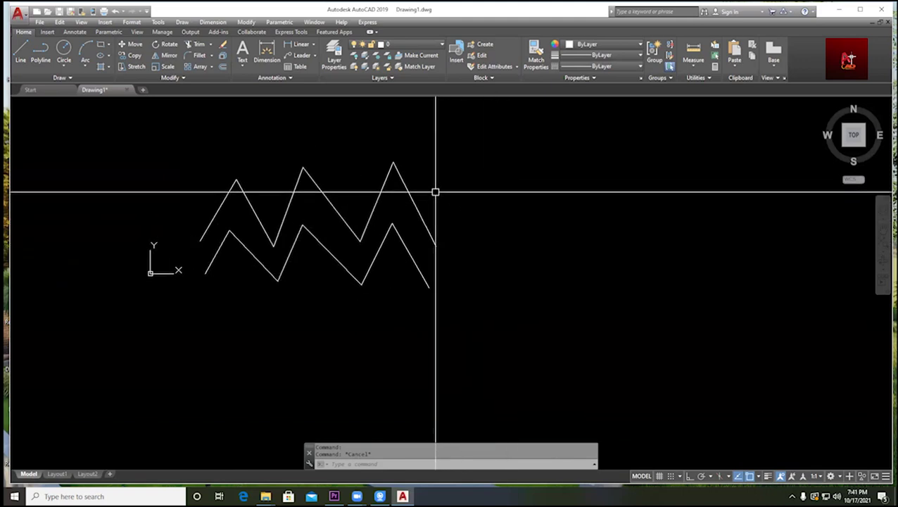
{"action": "scroll", "coordinate": [433, 192], "scroll_direction": "down", "scroll_amount": 2}
{"action": "scroll", "coordinate": [263, 221], "scroll_direction": "up", "scroll_amount": 4}
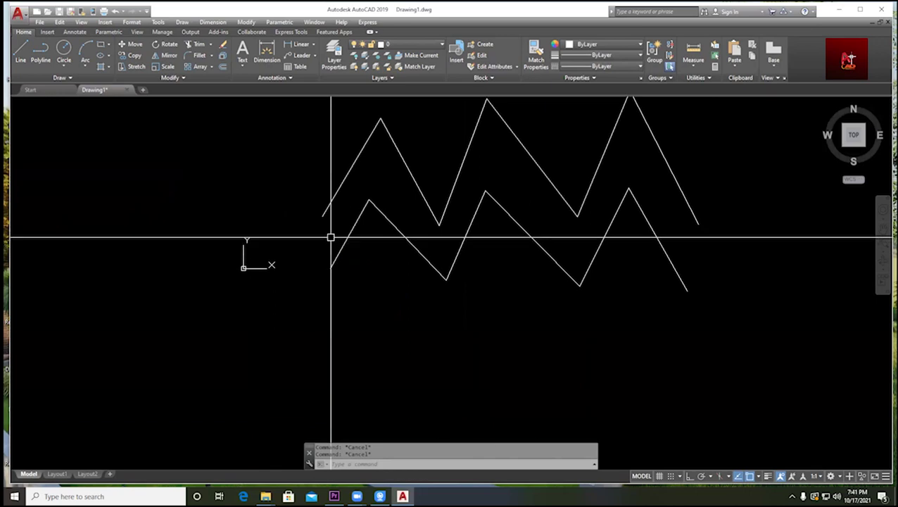
- Erase the line zigzag and the polyline zigzag together with one crossing window
{"action": "type", "text": "e"}
{"action": "key", "text": "Return"}
{"action": "scroll", "coordinate": [609, 295], "scroll_direction": "down", "scroll_amount": 2}
{"action": "middle_click_drag", "start_coordinate": [681, 311], "coordinate": [417, 292]}
{"action": "left_click", "coordinate": [475, 300]}
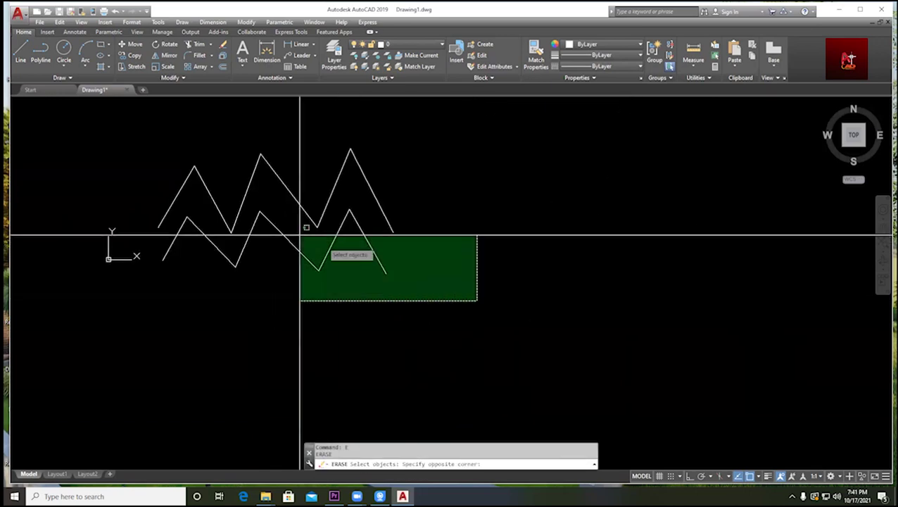
{"action": "left_click", "coordinate": [145, 140]}
{"action": "key", "text": "Return"}
{"action": "scroll", "coordinate": [270, 227], "scroll_direction": "up", "scroll_amount": 1}
{"action": "key", "text": "Escape"}
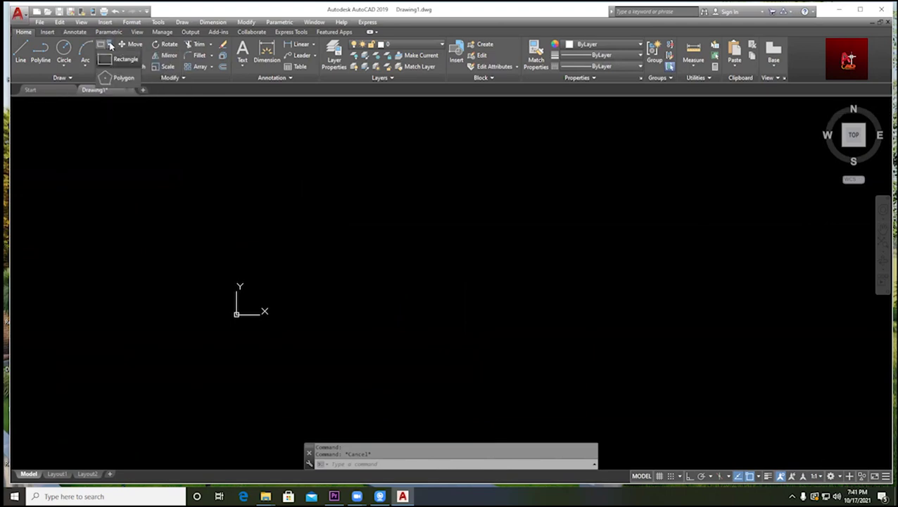
- Draw a rectangle from corner 0,0 measuring 10' wide by 10' tall
{"action": "left_click", "coordinate": [102, 45]}
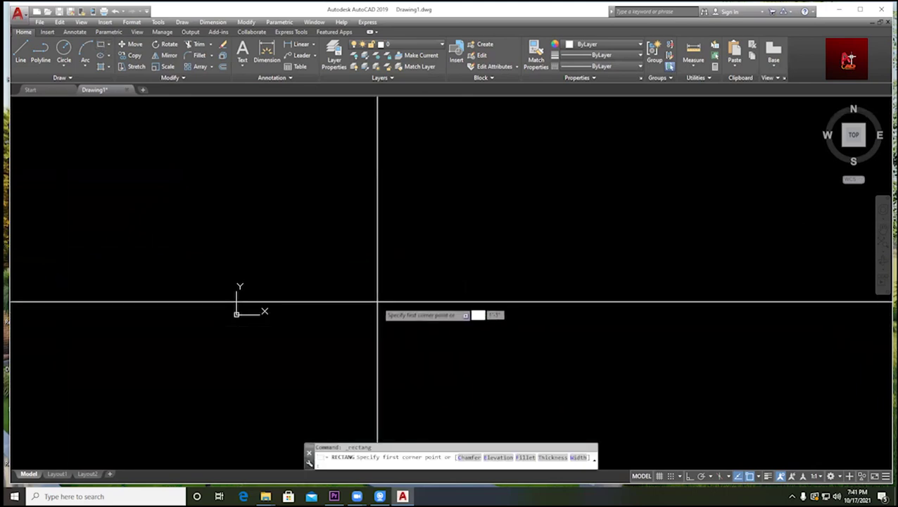
{"action": "type", "text": "0"}
{"action": "key", "text": "Tab"}
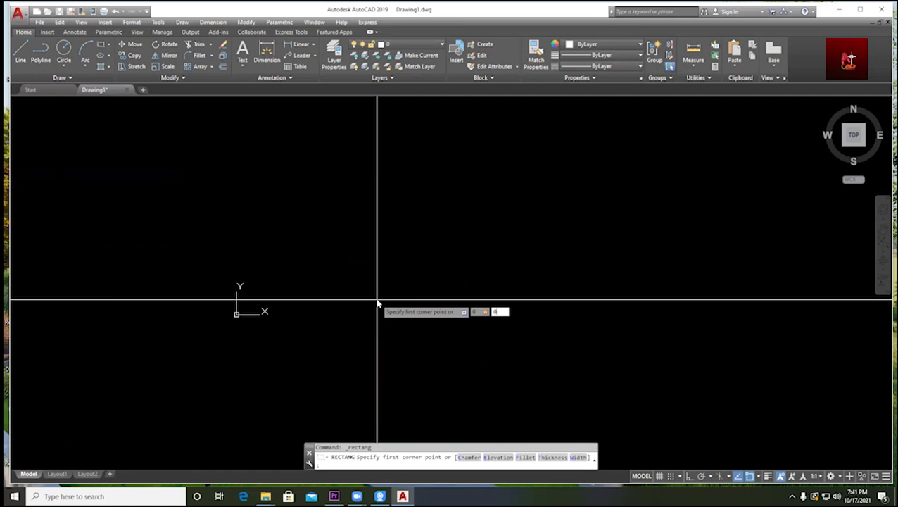
{"action": "type", "text": "0"}
{"action": "key", "text": "Return"}
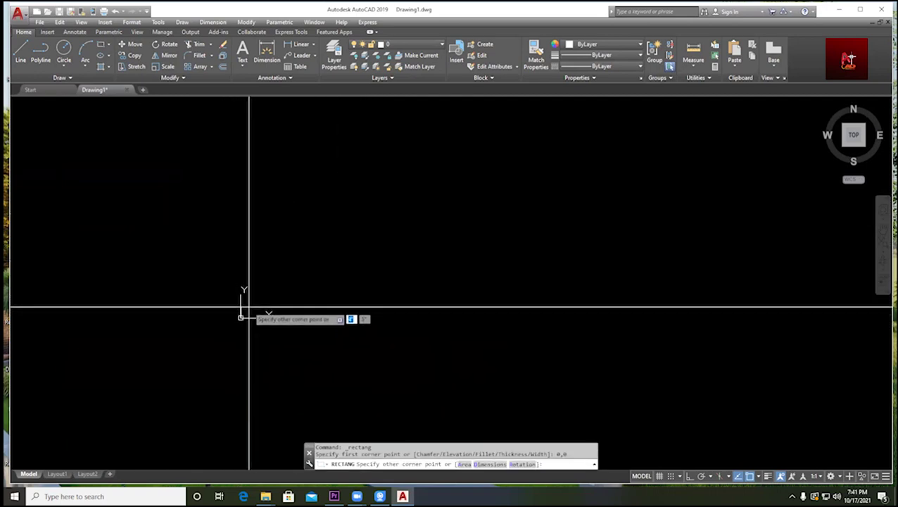
{"action": "scroll", "coordinate": [272, 315], "scroll_direction": "down", "scroll_amount": 2}
{"action": "scroll", "coordinate": [261, 314], "scroll_direction": "up", "scroll_amount": 2}
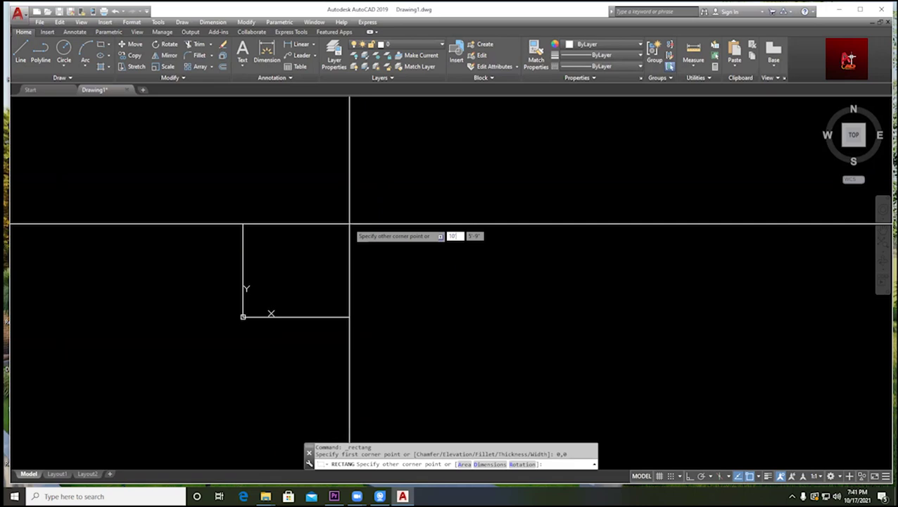
{"action": "key", "text": "Tab"}
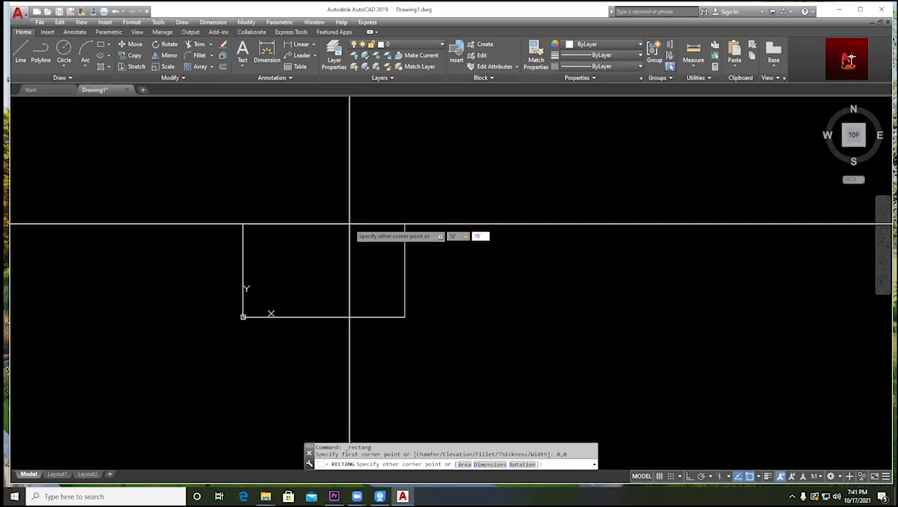
{"action": "type", "text": "10'"}
{"action": "key", "text": "Return"}
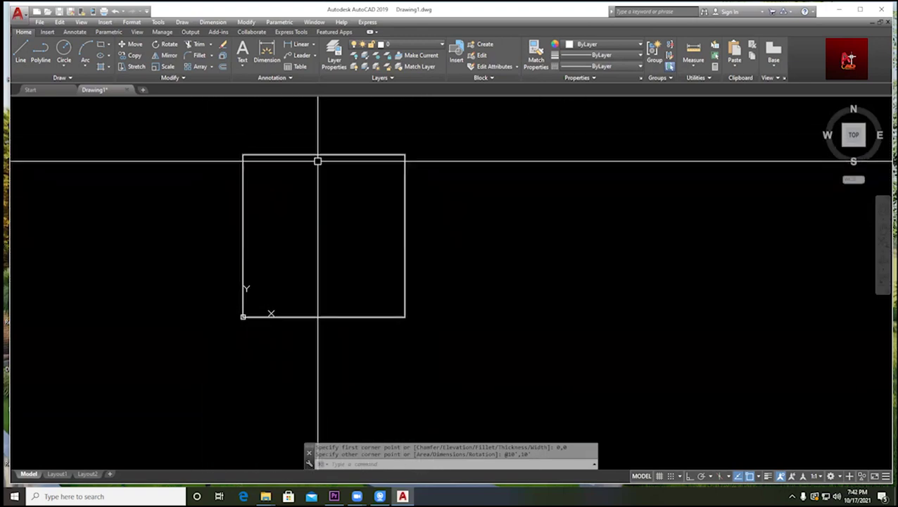
{"action": "key", "text": "Escape"}
{"action": "scroll", "coordinate": [354, 168], "scroll_direction": "down", "scroll_amount": 4}
{"action": "scroll", "coordinate": [374, 167], "scroll_direction": "up", "scroll_amount": 2}
{"action": "middle_click_drag", "start_coordinate": [454, 234], "coordinate": [400, 224]}
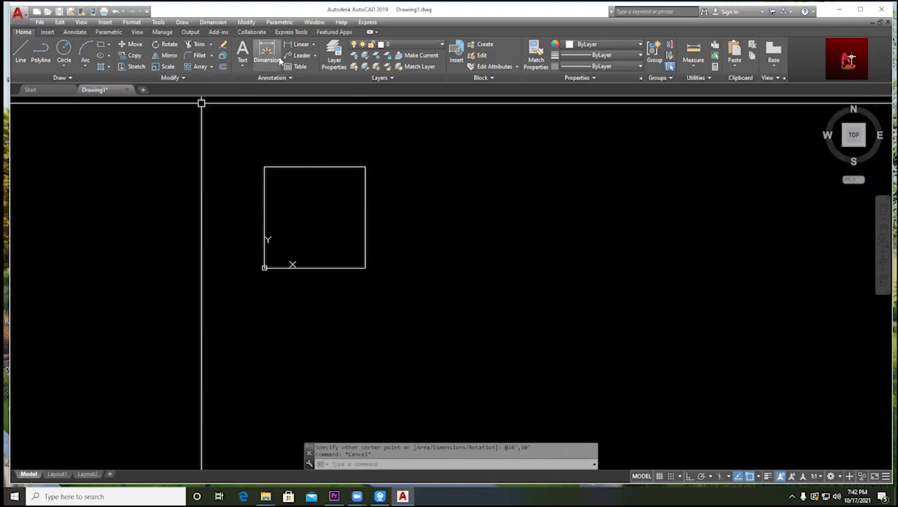
- Add a horizontal 10' linear dimension above the square's top side
{"action": "left_click", "coordinate": [314, 46]}
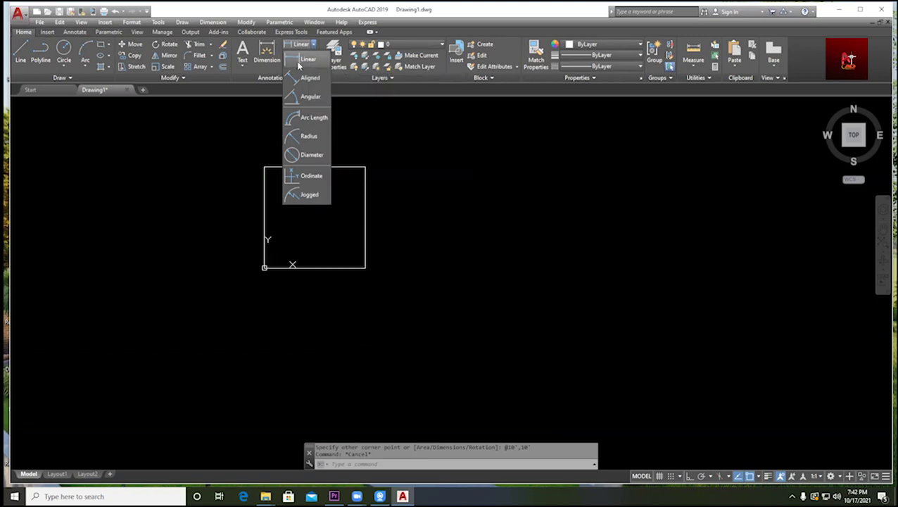
{"action": "left_click", "coordinate": [310, 60]}
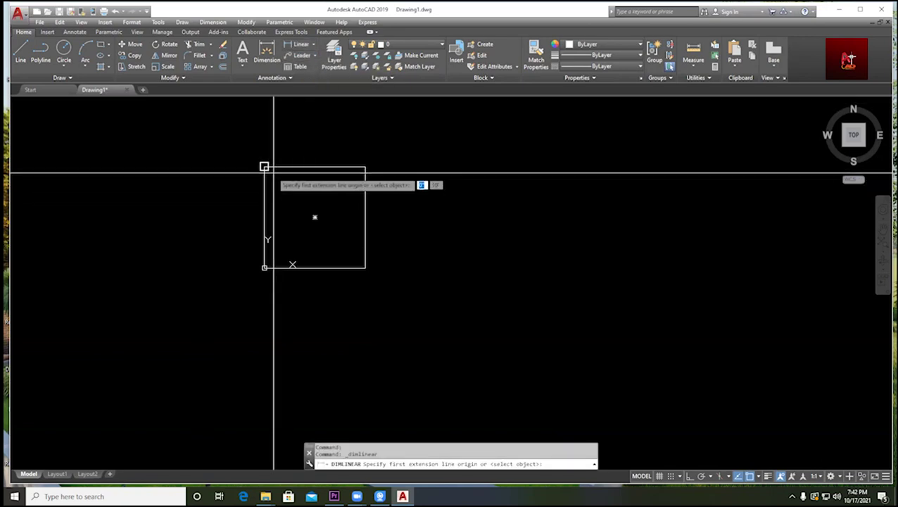
{"action": "left_click", "coordinate": [264, 167]}
{"action": "left_click", "coordinate": [365, 167]}
{"action": "left_click", "coordinate": [304, 157]}
{"action": "scroll", "coordinate": [303, 151], "scroll_direction": "up", "scroll_amount": 6}
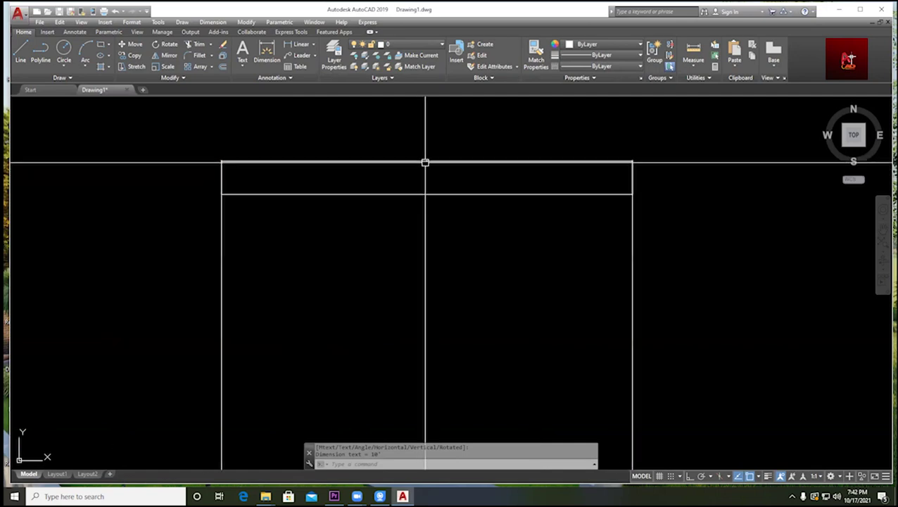
{"action": "scroll", "coordinate": [418, 159], "scroll_direction": "down", "scroll_amount": 6}
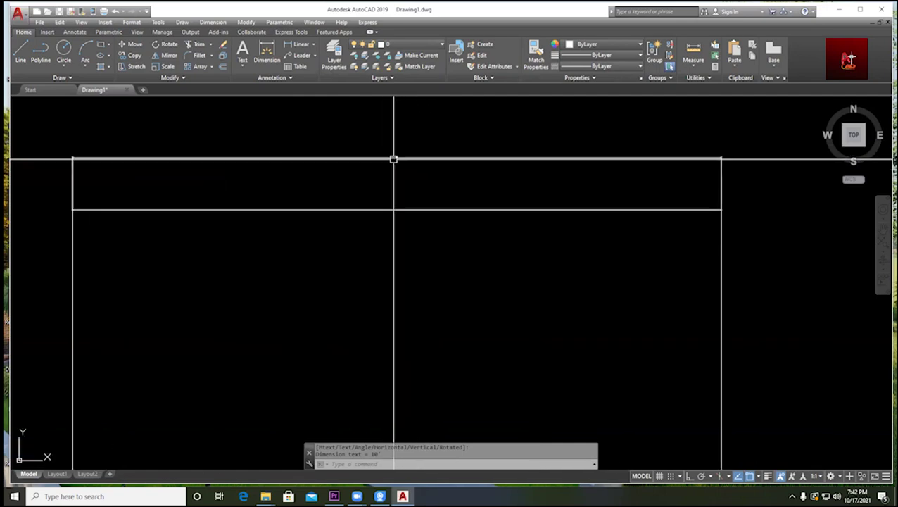
{"action": "middle_click_drag", "start_coordinate": [473, 223], "coordinate": [393, 203]}
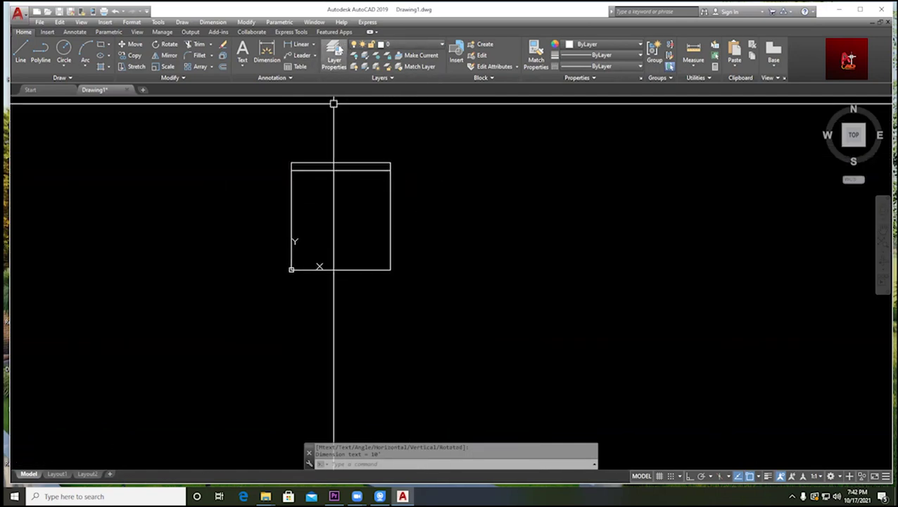
- Add a vertical 10' linear dimension beside the square's right side
{"action": "left_click", "coordinate": [301, 45]}
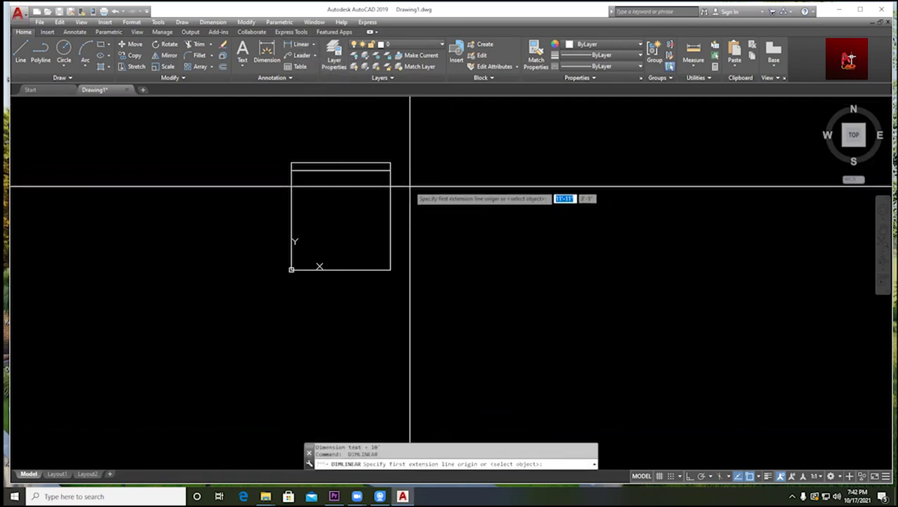
{"action": "left_click", "coordinate": [391, 172]}
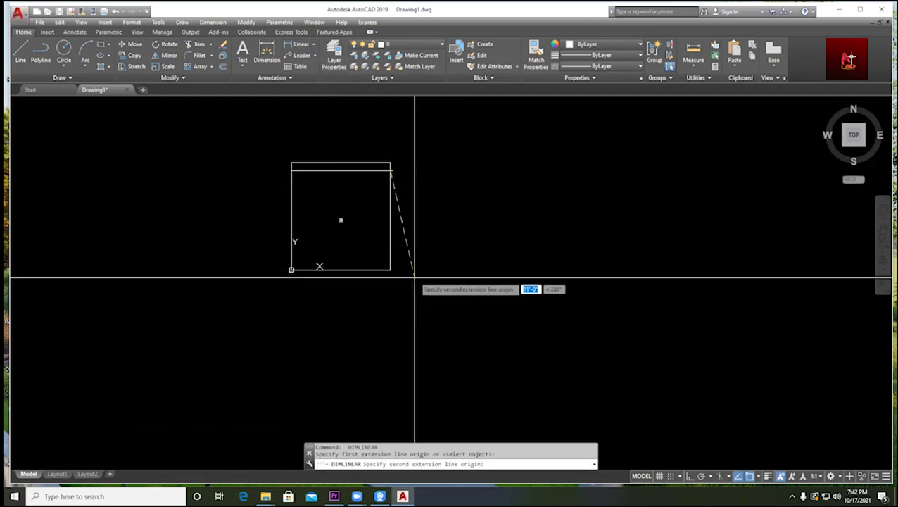
{"action": "left_click", "coordinate": [391, 270]}
{"action": "left_click", "coordinate": [405, 253]}
{"action": "scroll", "coordinate": [404, 220], "scroll_direction": "up", "scroll_amount": 4}
{"action": "scroll", "coordinate": [404, 220], "scroll_direction": "up", "scroll_amount": 5}
{"action": "scroll", "coordinate": [419, 173], "scroll_direction": "down", "scroll_amount": 6}
{"action": "key", "text": "Escape"}
{"action": "key", "text": "Escape"}
{"action": "scroll", "coordinate": [320, 169], "scroll_direction": "up", "scroll_amount": 2}
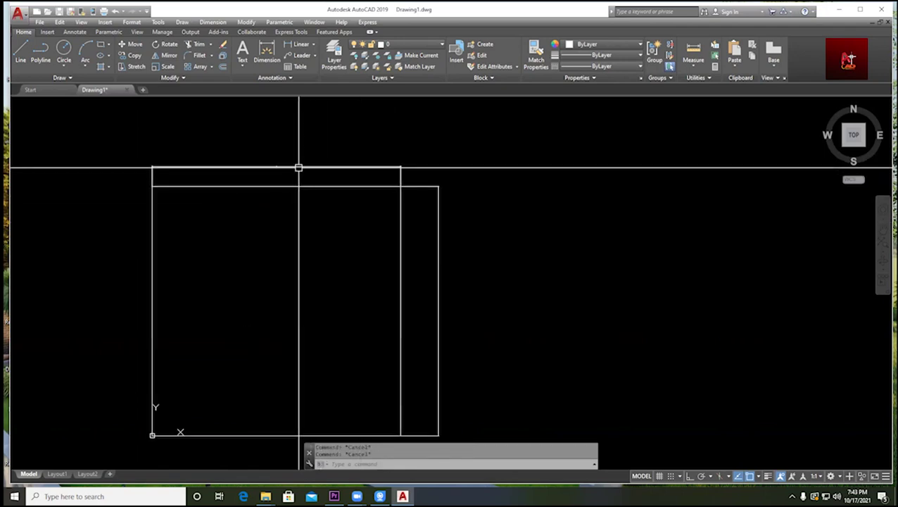
{"action": "type", "text": "e"}
{"action": "key", "text": "Return"}
- Erase the two 10' dimensions and delete the square
{"action": "left_click", "coordinate": [325, 167]}
{"action": "left_click", "coordinate": [439, 214]}
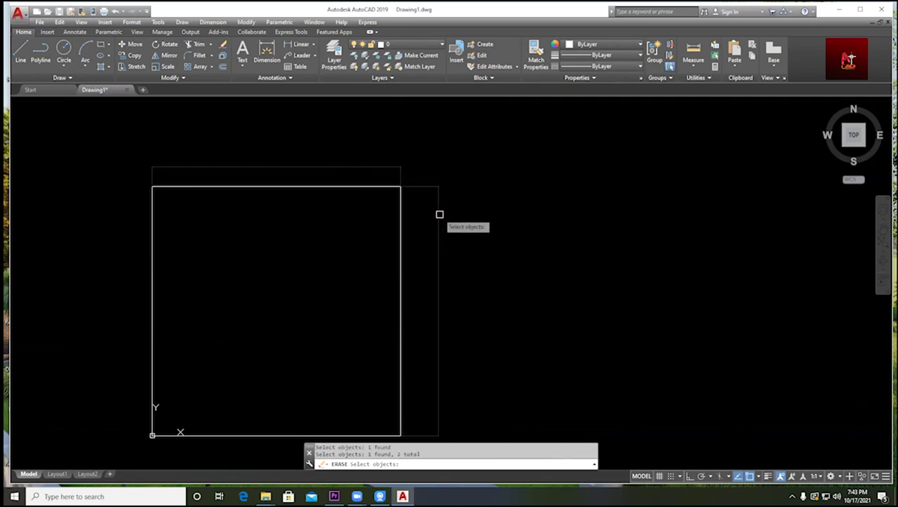
{"action": "key", "text": "Return"}
{"action": "scroll", "coordinate": [458, 278], "scroll_direction": "down", "scroll_amount": 2}
{"action": "middle_click_drag", "start_coordinate": [458, 278], "coordinate": [435, 251]}
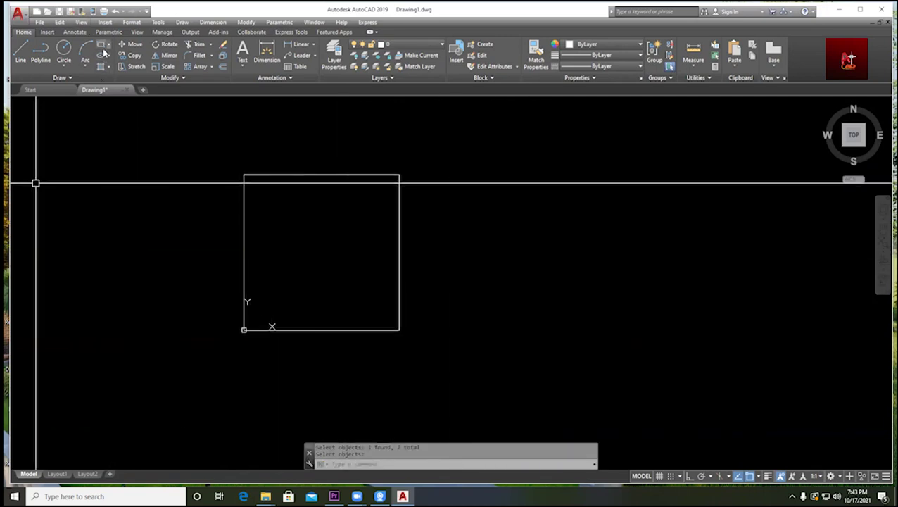
{"action": "key", "text": "Escape"}
{"action": "key", "text": "Escape"}
{"action": "left_click", "coordinate": [309, 173]}
{"action": "key", "text": "Delete"}
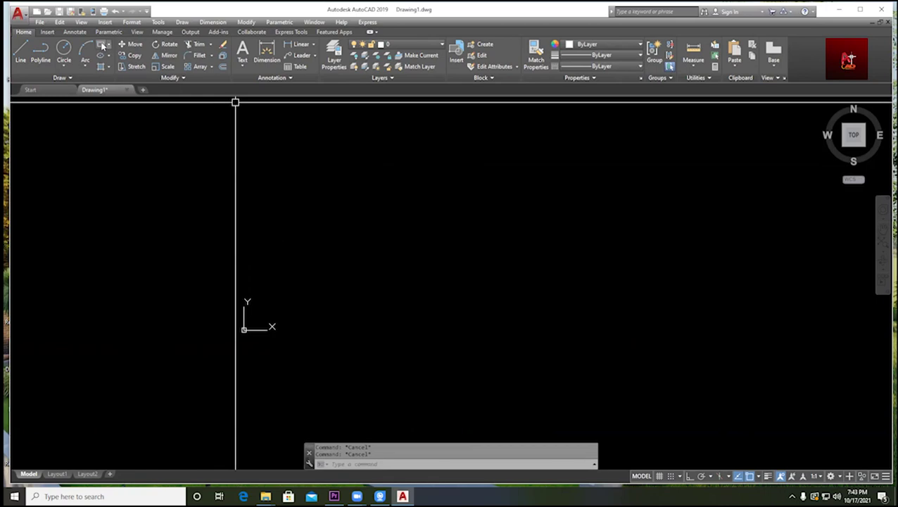
- Draw a 20' by 25' rectangle with its first corner at 0,0
{"action": "left_click", "coordinate": [102, 45]}
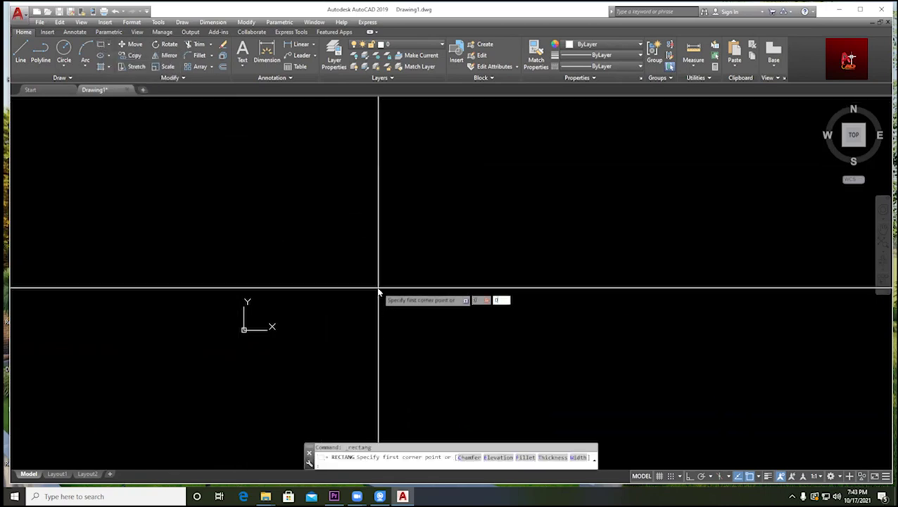
{"action": "type", "text": "0,0"}
{"action": "key", "text": "Return"}
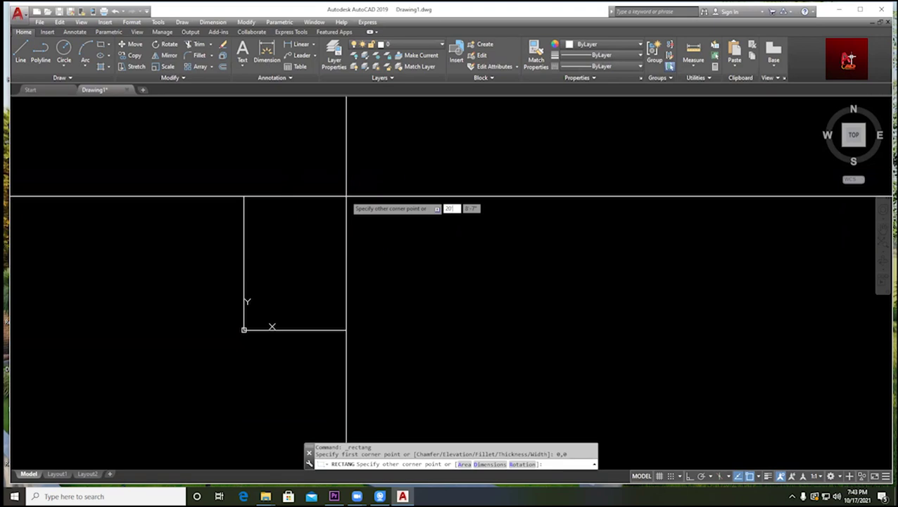
{"action": "key", "text": "Tab"}
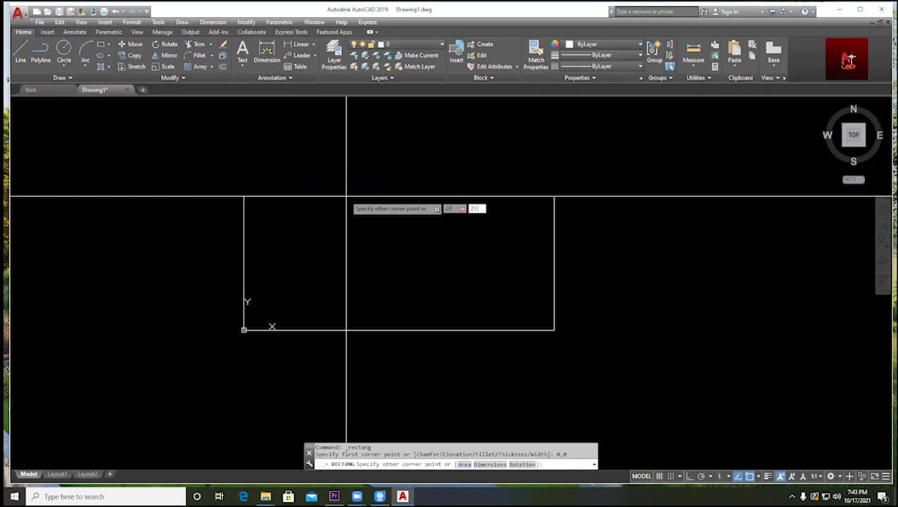
{"action": "type", "text": "25'"}
{"action": "key", "text": "Return"}
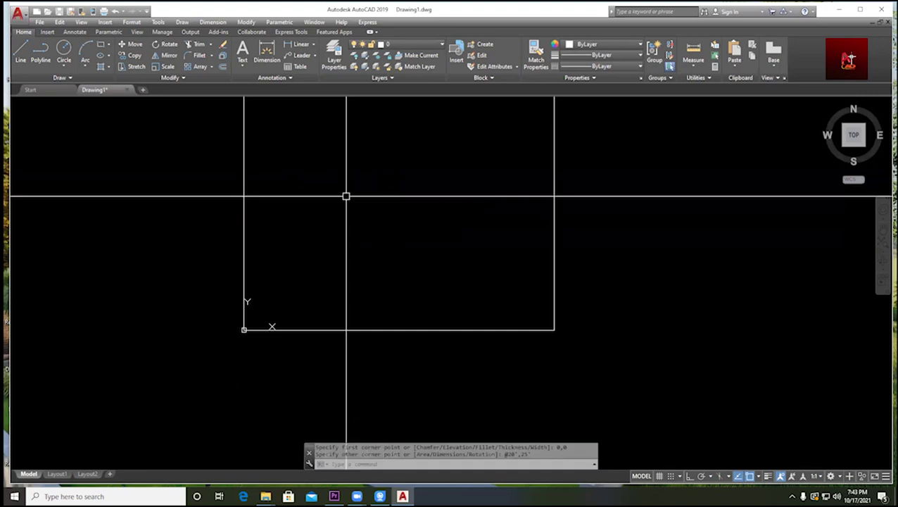
{"action": "scroll", "coordinate": [346, 196], "scroll_direction": "down", "scroll_amount": 7}
{"action": "scroll", "coordinate": [390, 165], "scroll_direction": "up", "scroll_amount": 2}
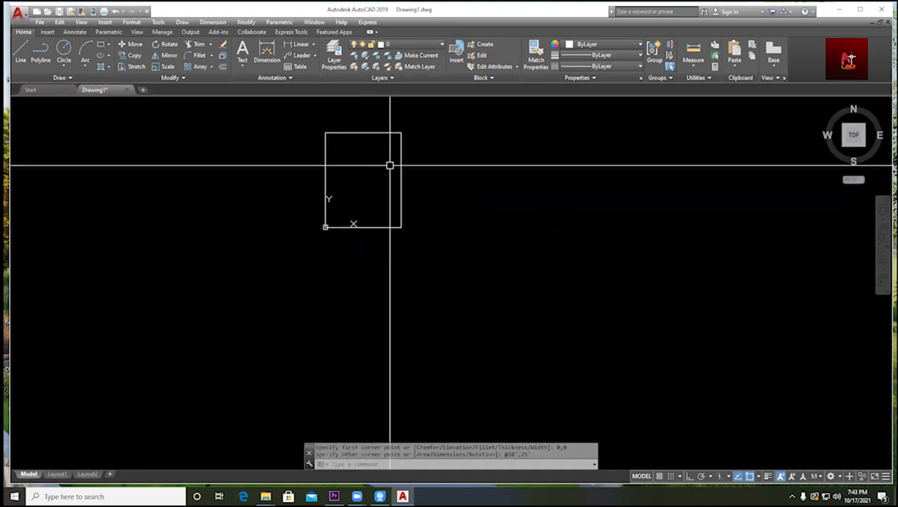
{"action": "left_click", "coordinate": [296, 44]}
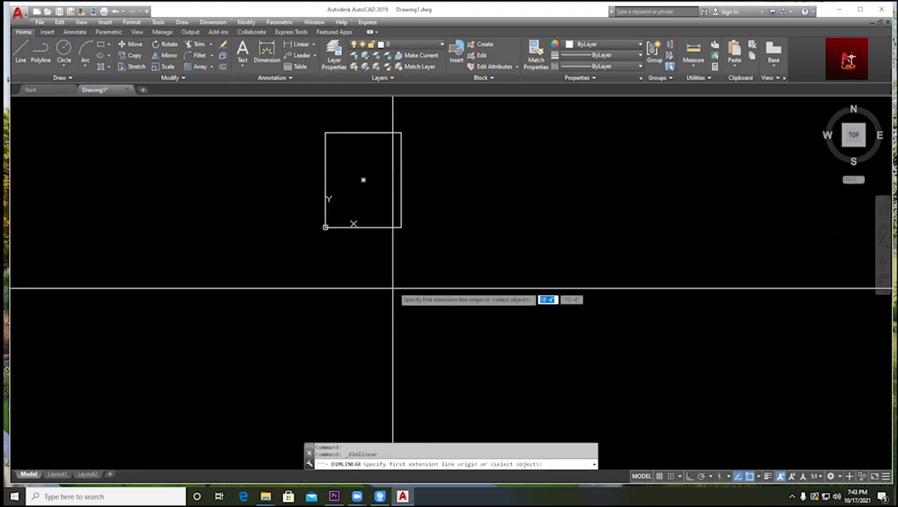
- With object snap on, add a 20' linear dimension across the rectangle's top, offset 11
{"action": "middle_click_drag", "start_coordinate": [363, 140], "coordinate": [340, 235]}
{"action": "left_click", "coordinate": [314, 45]}
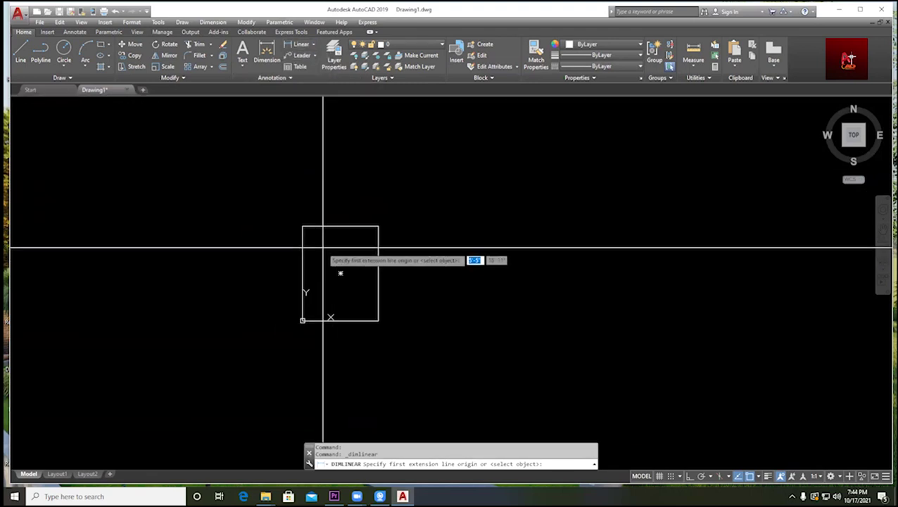
{"action": "scroll", "coordinate": [324, 243], "scroll_direction": "up", "scroll_amount": 4}
{"action": "scroll", "coordinate": [315, 193], "scroll_direction": "down", "scroll_amount": 2}
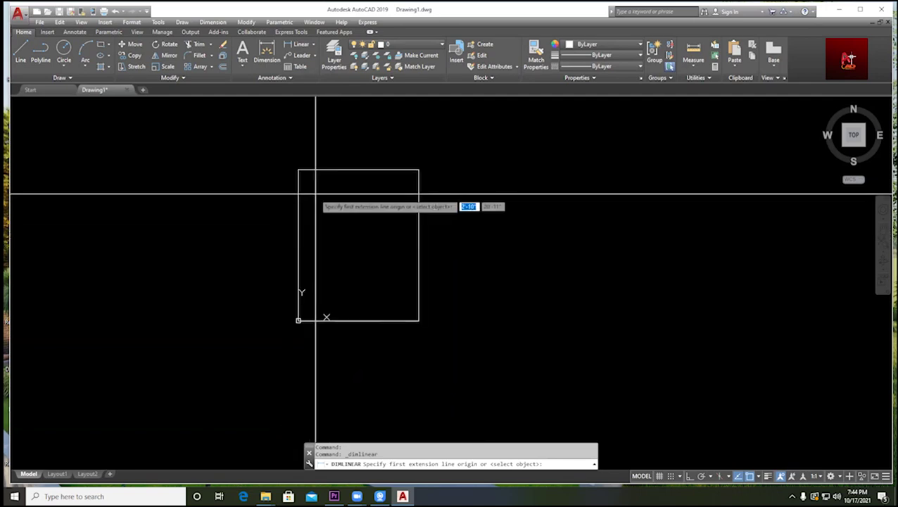
{"action": "key", "text": "F3"}
{"action": "scroll", "coordinate": [311, 190], "scroll_direction": "up", "scroll_amount": 3}
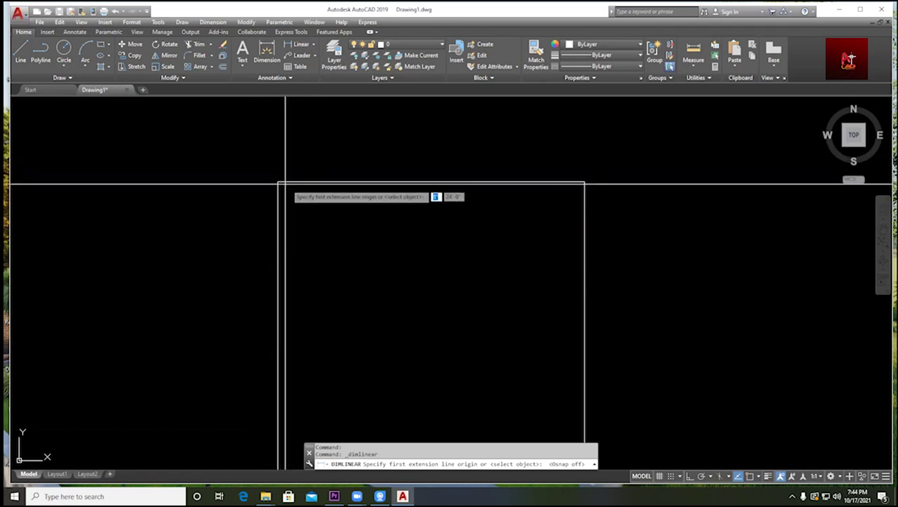
{"action": "key", "text": "F3"}
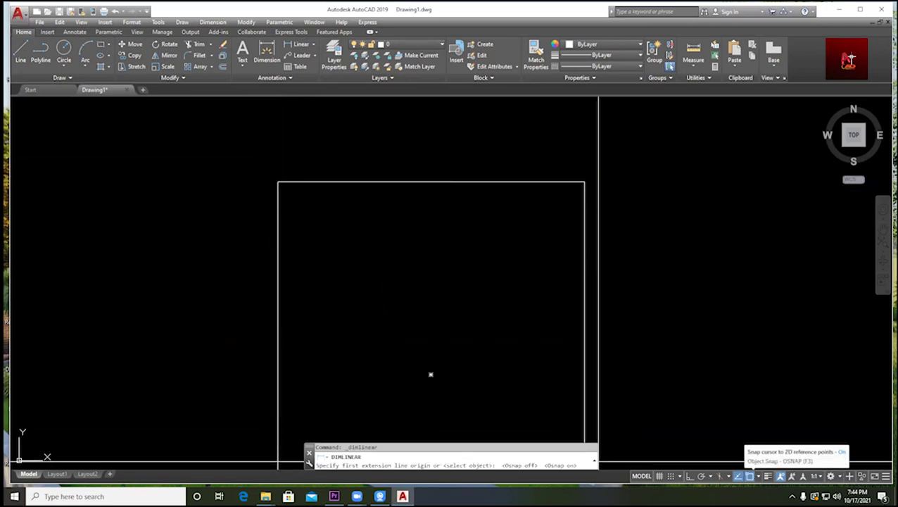
{"action": "left_click", "coordinate": [278, 182]}
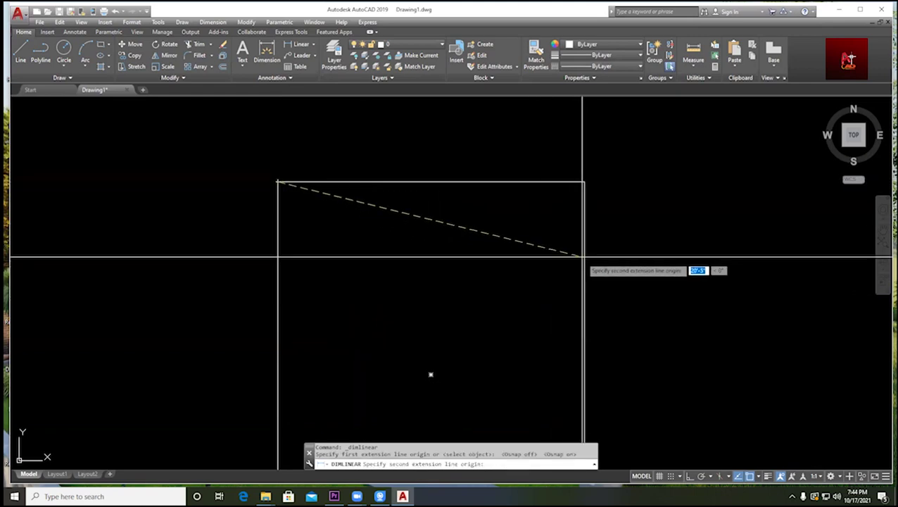
{"action": "left_click", "coordinate": [585, 181]}
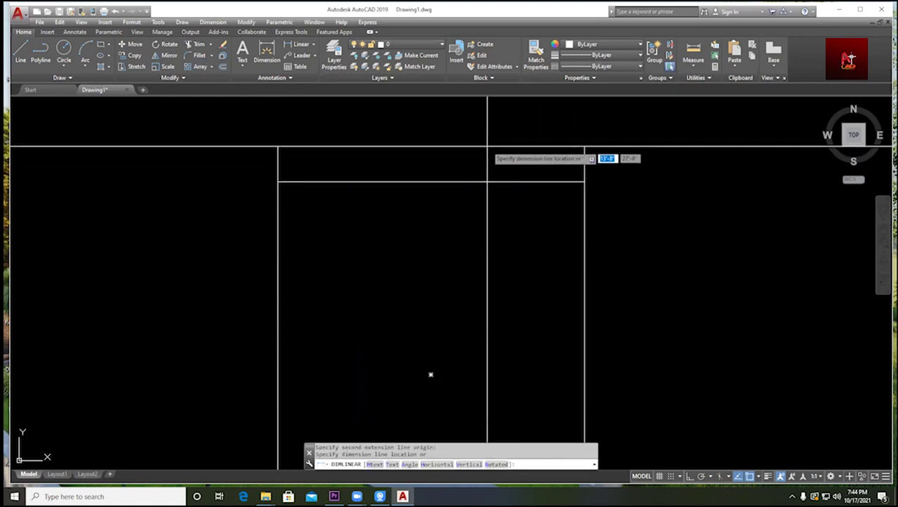
{"action": "type", "text": "11"}
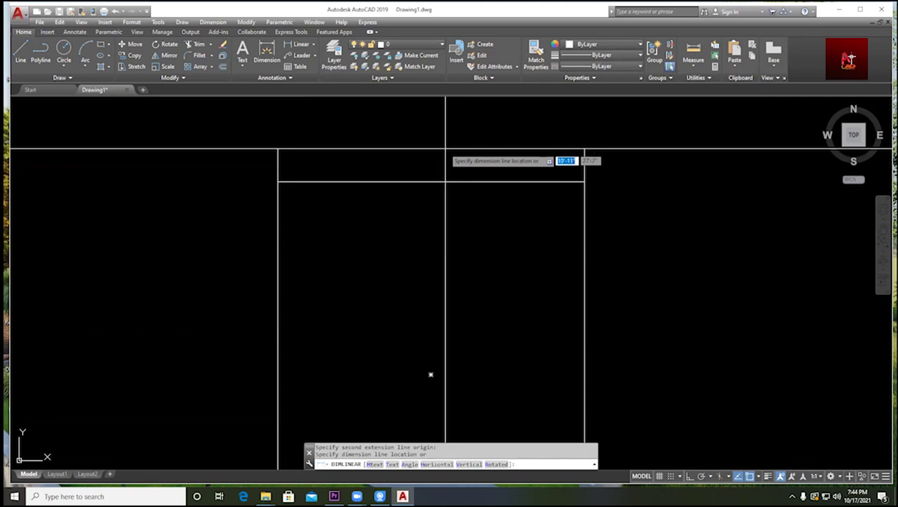
{"action": "key", "text": "Return"}
{"action": "scroll", "coordinate": [430, 150], "scroll_direction": "up", "scroll_amount": 5}
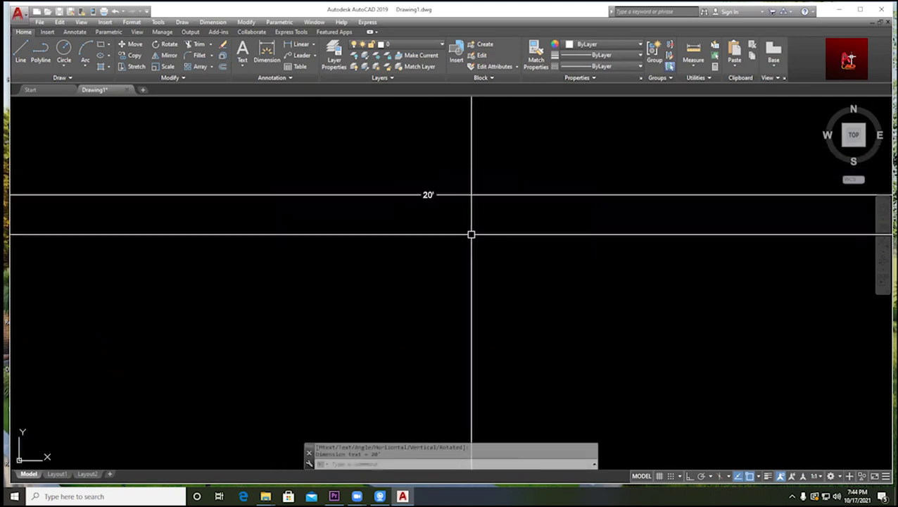
{"action": "scroll", "coordinate": [470, 231], "scroll_direction": "down", "scroll_amount": 4}
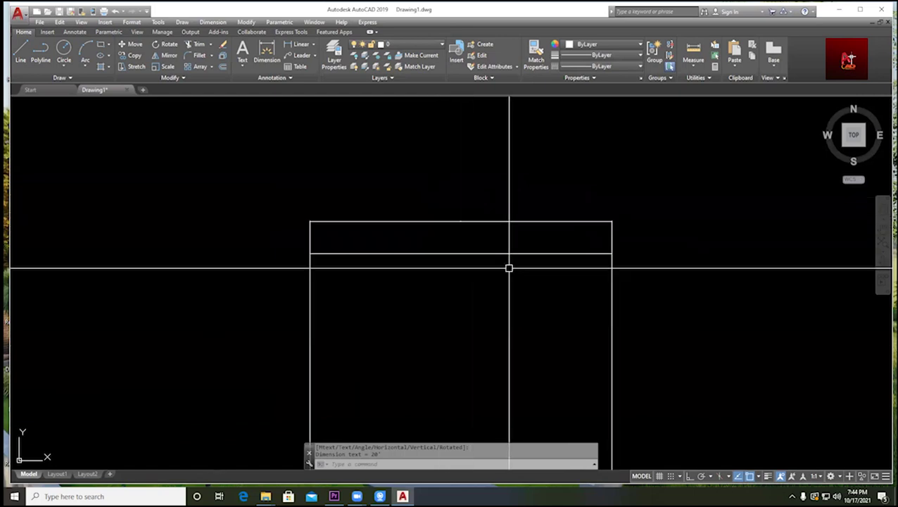
- Add a 25' linear dimension along the rectangle's right side
{"action": "key", "text": "Return"}
{"action": "left_click", "coordinate": [491, 157]}
{"action": "scroll", "coordinate": [596, 350], "scroll_direction": "down", "scroll_amount": 4}
{"action": "scroll", "coordinate": [533, 291], "scroll_direction": "up", "scroll_amount": 2}
{"action": "left_click", "coordinate": [489, 312]}
{"action": "left_click", "coordinate": [516, 296]}
{"action": "scroll", "coordinate": [551, 227], "scroll_direction": "up", "scroll_amount": 3}
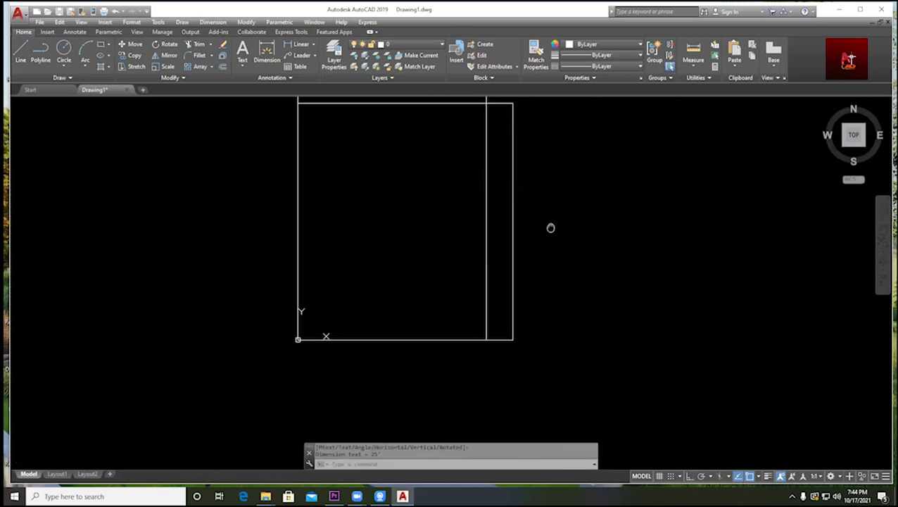
{"action": "scroll", "coordinate": [483, 315], "scroll_direction": "down", "scroll_amount": 2}
{"action": "left_click", "coordinate": [487, 289]}
{"action": "scroll", "coordinate": [421, 243], "scroll_direction": "up", "scroll_amount": 6}
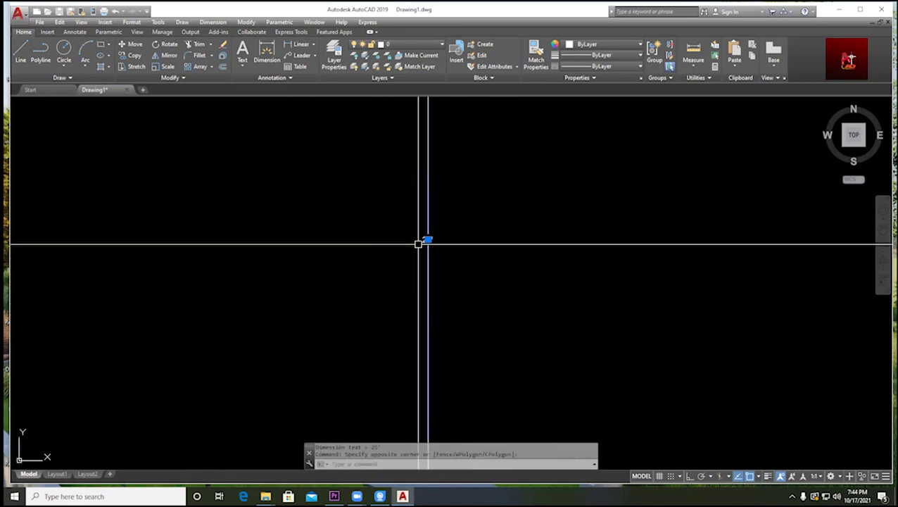
- Erase the existing rectangle and its dimensions with a crossing window
{"action": "key", "text": "Escape"}
{"action": "scroll", "coordinate": [495, 212], "scroll_direction": "down", "scroll_amount": 6}
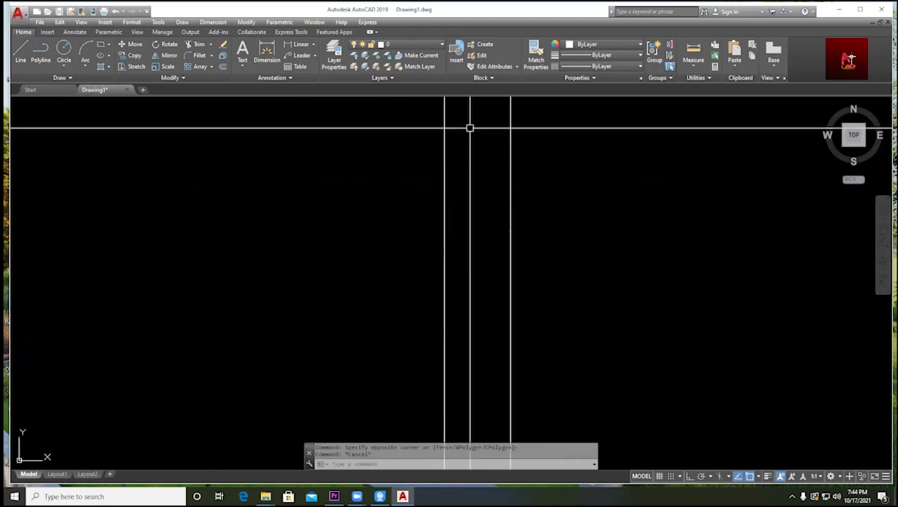
{"action": "scroll", "coordinate": [450, 175], "scroll_direction": "up", "scroll_amount": 2}
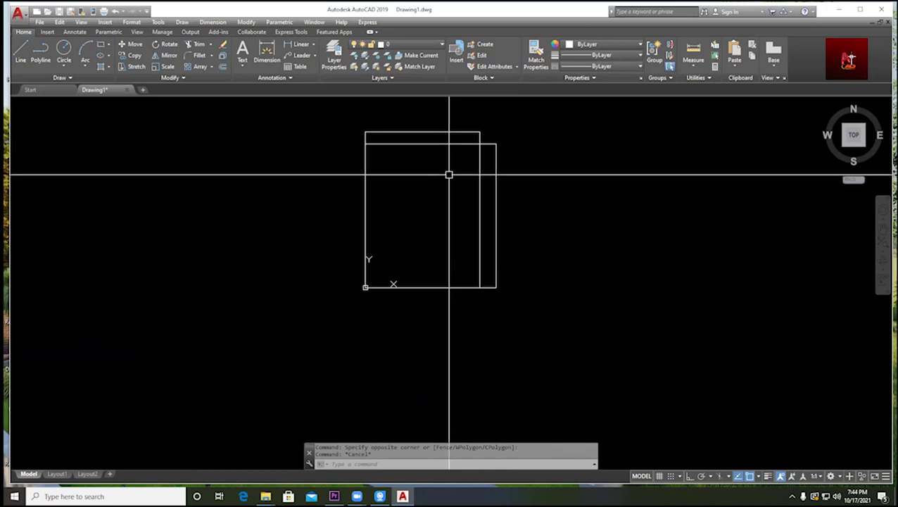
{"action": "middle_click_drag", "start_coordinate": [462, 236], "coordinate": [426, 213]}
{"action": "key", "text": "Escape"}
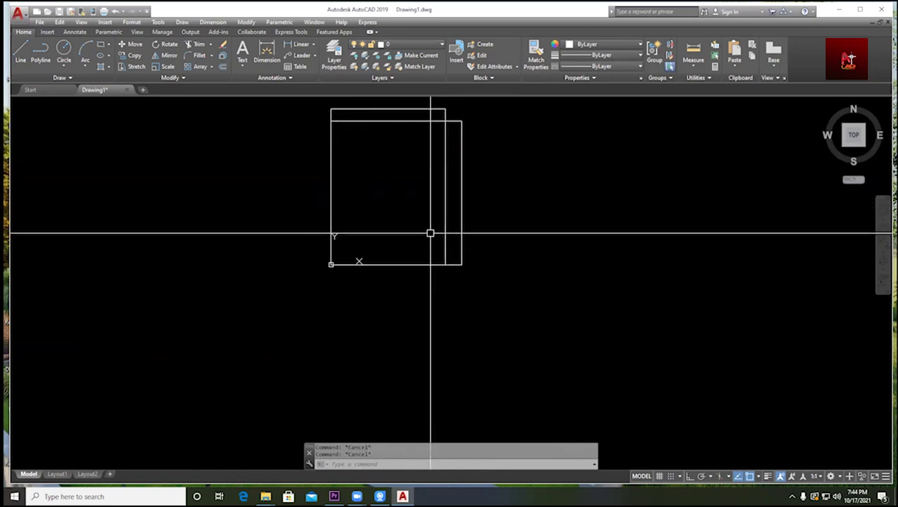
{"action": "type", "text": "e"}
{"action": "key", "text": "Return"}
{"action": "left_click", "coordinate": [525, 290]}
{"action": "left_click", "coordinate": [300, 112]}
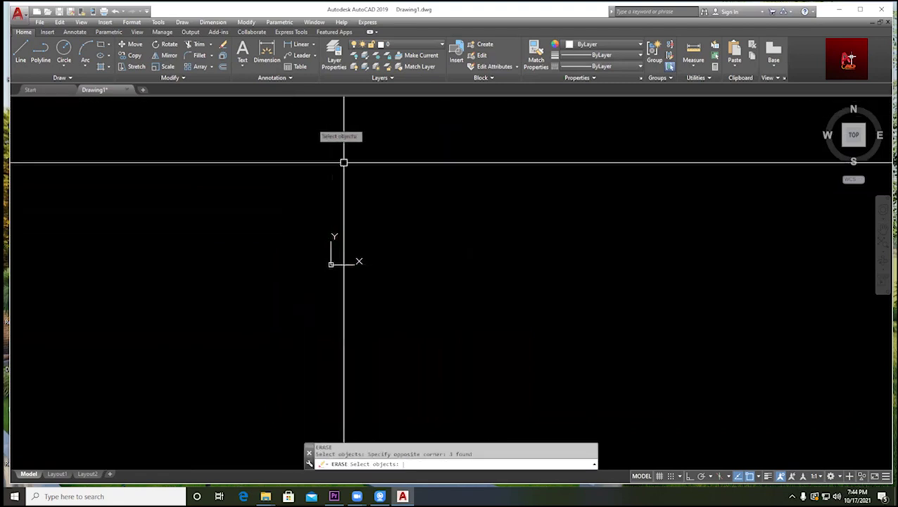
{"action": "key", "text": "Return"}
{"action": "key", "text": "Escape"}
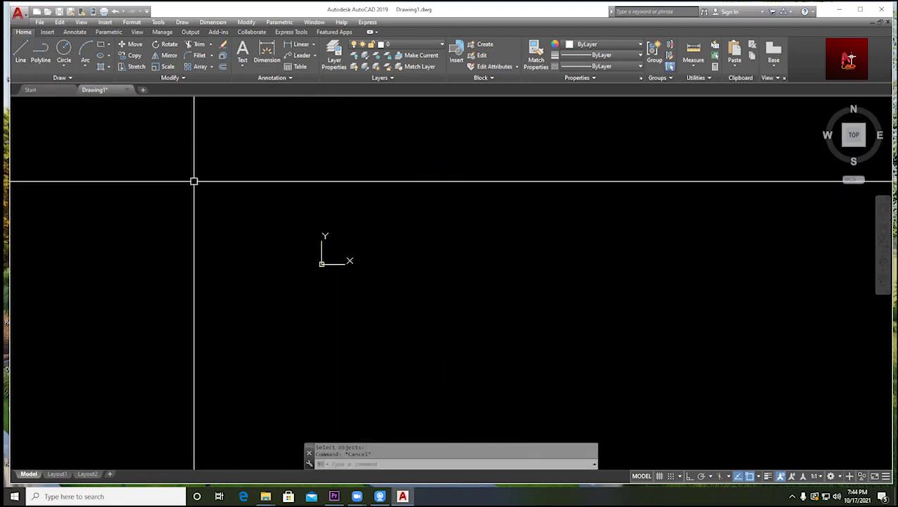
- Draw a 10' by 20' rectangle with its first corner at the origin 0,0
{"action": "left_click", "coordinate": [100, 45]}
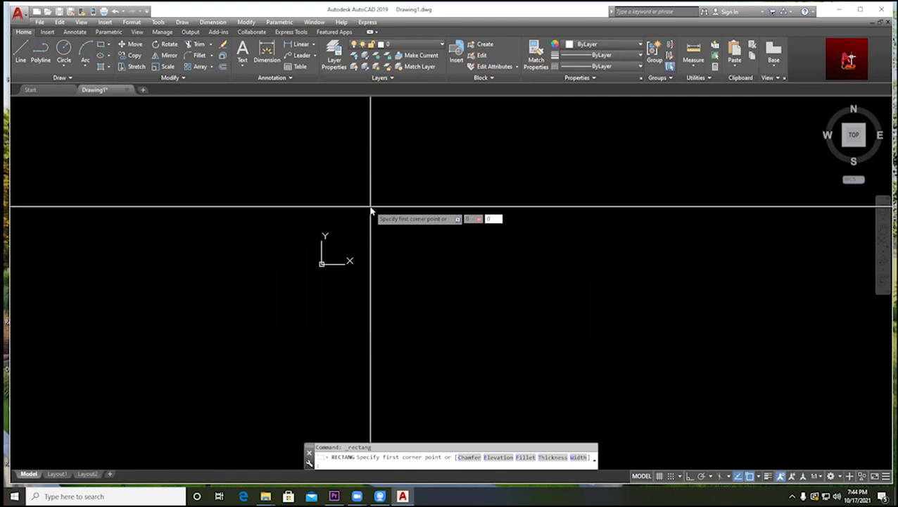
{"action": "type", "text": "0,0"}
{"action": "key", "text": "Return"}
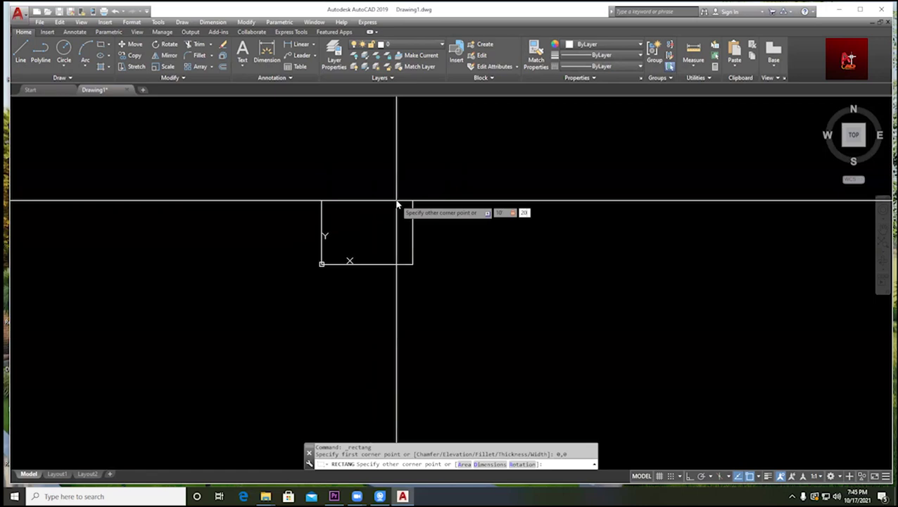
{"action": "key", "text": "Return"}
{"action": "scroll", "coordinate": [365, 201], "scroll_direction": "down", "scroll_amount": 5}
{"action": "key", "text": "Escape"}
- Add a 10' linear dimension across the rectangle's top corners
{"action": "left_click", "coordinate": [310, 45]}
{"action": "scroll", "coordinate": [353, 237], "scroll_direction": "up", "scroll_amount": 3}
{"action": "left_click", "coordinate": [315, 211]}
{"action": "scroll", "coordinate": [408, 220], "scroll_direction": "up", "scroll_amount": 2}
{"action": "left_click", "coordinate": [395, 202]}
{"action": "left_click", "coordinate": [303, 235]}
{"action": "scroll", "coordinate": [291, 241], "scroll_direction": "up", "scroll_amount": 6}
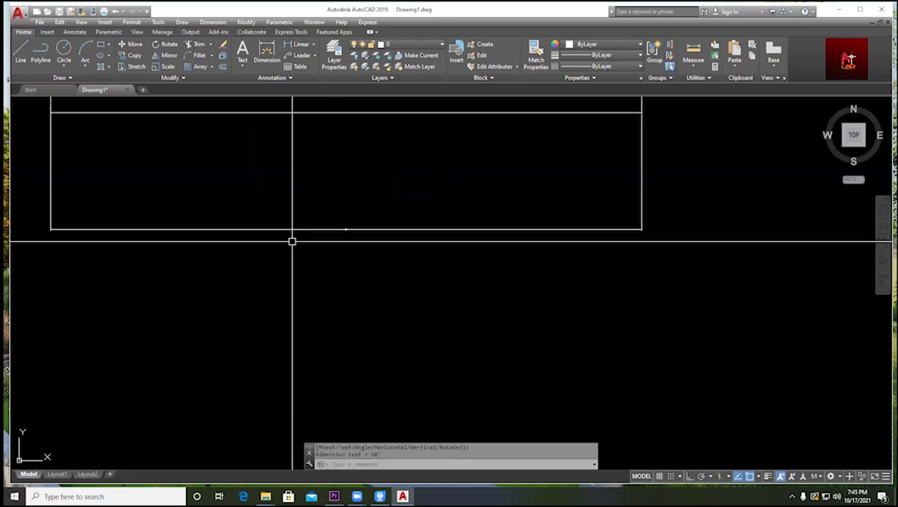
{"action": "scroll", "coordinate": [402, 242], "scroll_direction": "down", "scroll_amount": 3}
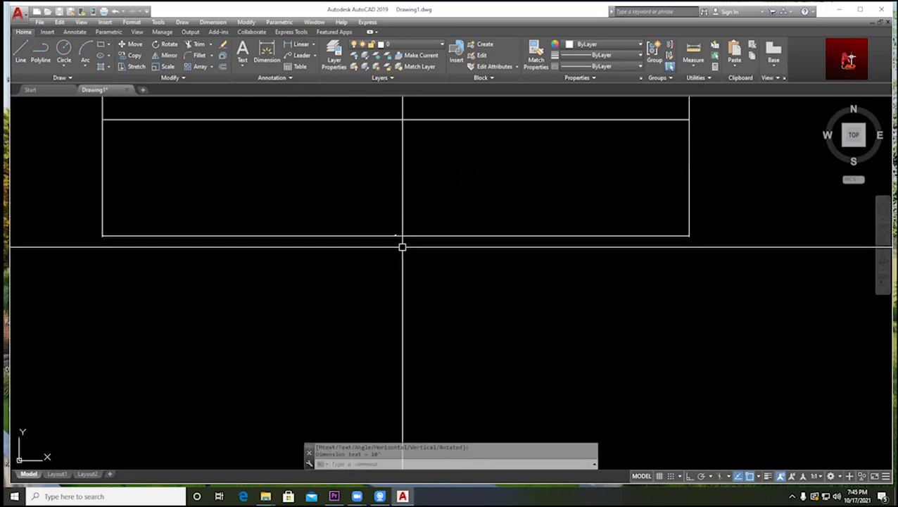
{"action": "scroll", "coordinate": [394, 233], "scroll_direction": "down", "scroll_amount": 5}
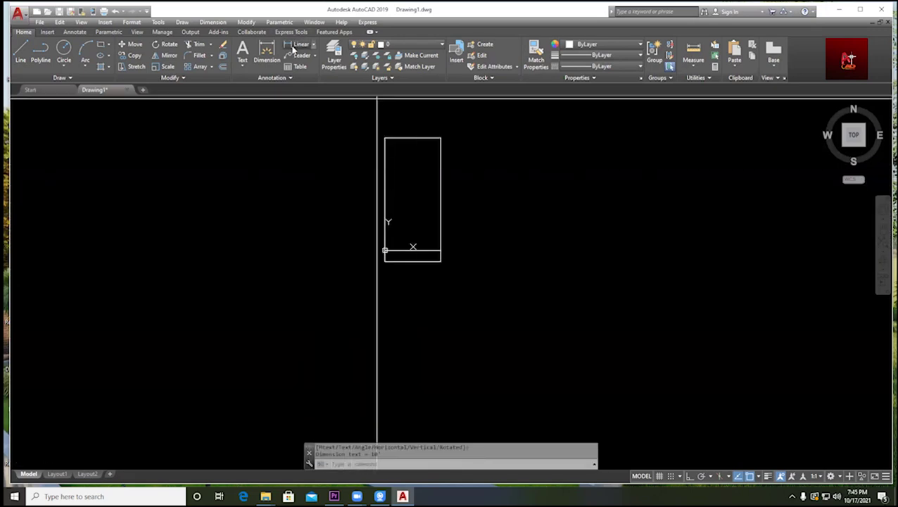
{"action": "left_click", "coordinate": [300, 44]}
{"action": "left_click", "coordinate": [441, 138]}
{"action": "left_click", "coordinate": [441, 250]}
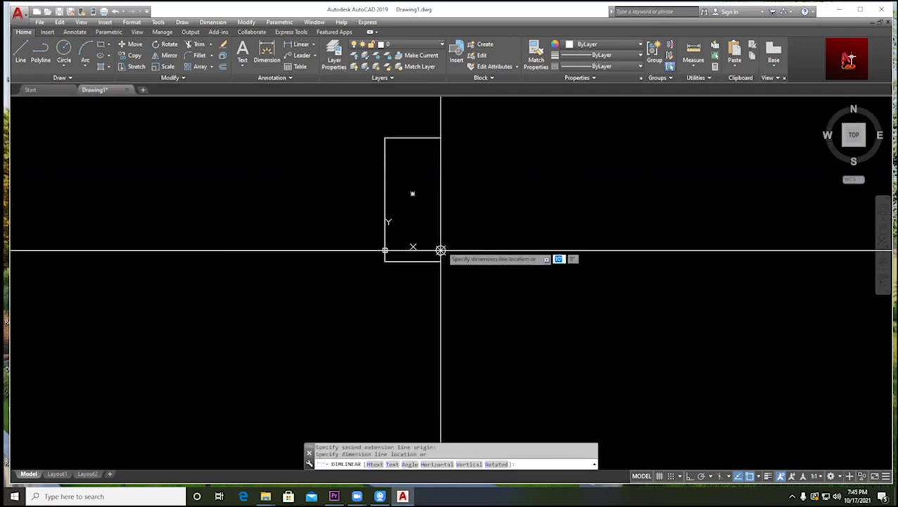
{"action": "left_click", "coordinate": [460, 204]}
{"action": "scroll", "coordinate": [455, 190], "scroll_direction": "up", "scroll_amount": 5}
{"action": "scroll", "coordinate": [380, 141], "scroll_direction": "up", "scroll_amount": 2}
{"action": "scroll", "coordinate": [404, 180], "scroll_direction": "down", "scroll_amount": 8}
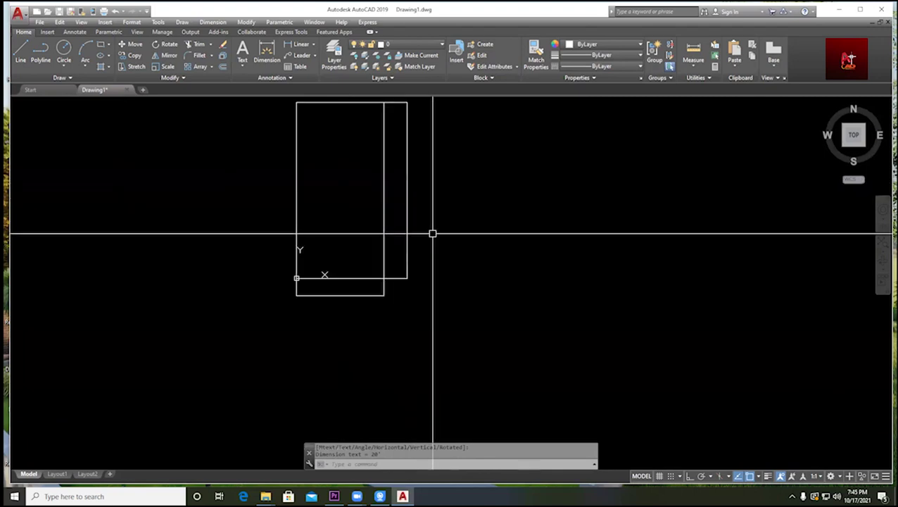
{"action": "scroll", "coordinate": [431, 250], "scroll_direction": "up", "scroll_amount": 1}
{"action": "scroll", "coordinate": [431, 253], "scroll_direction": "down", "scroll_amount": 1}
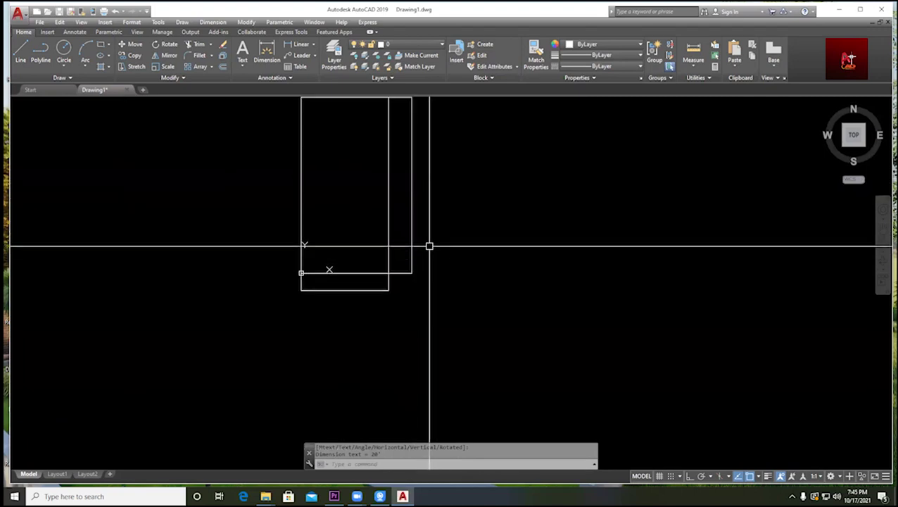
{"action": "type", "text": "e"}
{"action": "key", "text": "Return"}
{"action": "left_click", "coordinate": [440, 293]}
{"action": "left_click", "coordinate": [403, 244]}
{"action": "key", "text": "Escape"}
{"action": "scroll", "coordinate": [385, 279], "scroll_direction": "down", "scroll_amount": 3}
{"action": "middle_click_drag", "start_coordinate": [385, 279], "coordinate": [400, 265]}
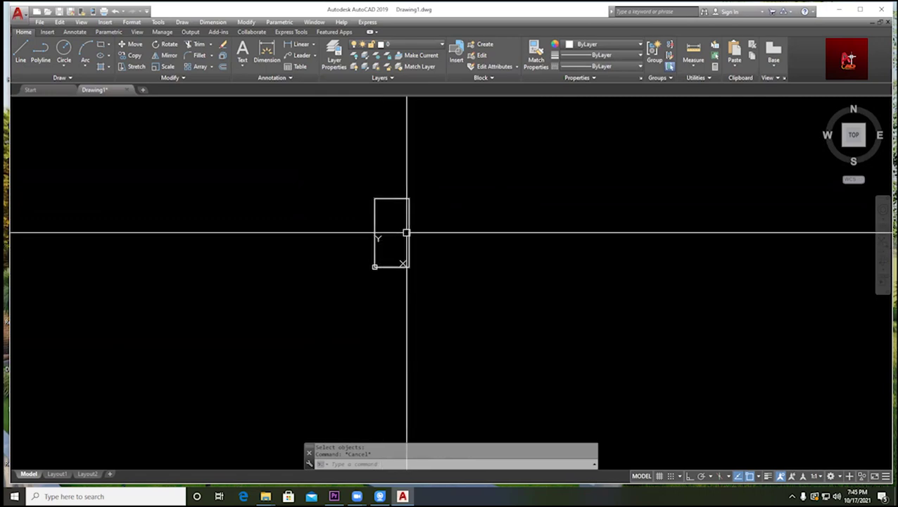
{"action": "scroll", "coordinate": [393, 202], "scroll_direction": "up", "scroll_amount": 2}
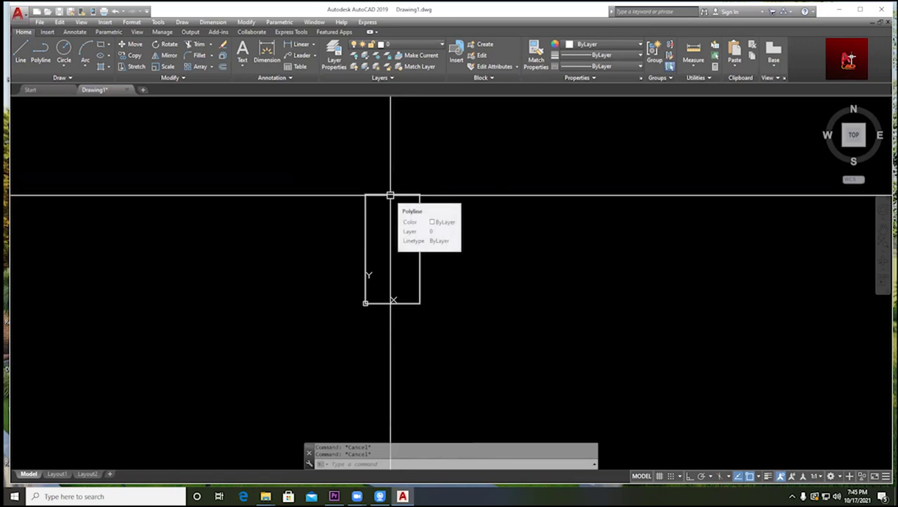
{"action": "middle_click_drag", "start_coordinate": [468, 237], "coordinate": [413, 187]}
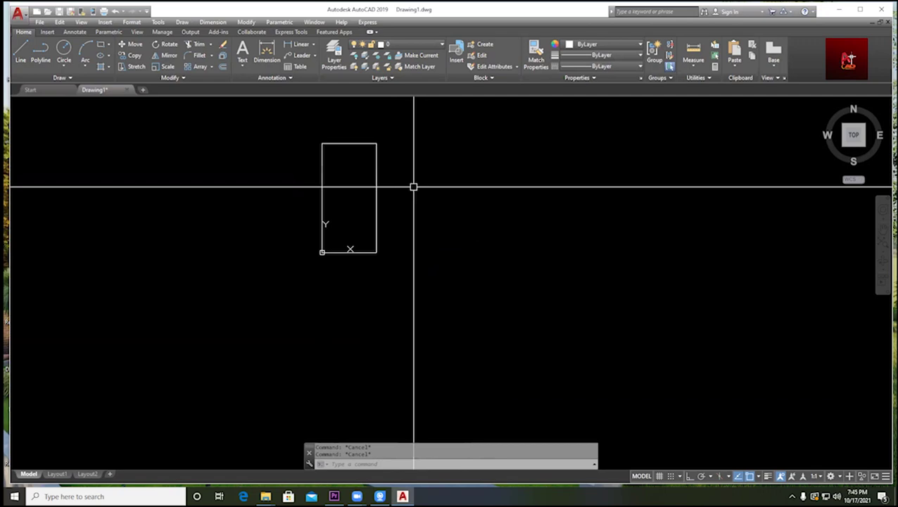
{"action": "left_click", "coordinate": [110, 46]}
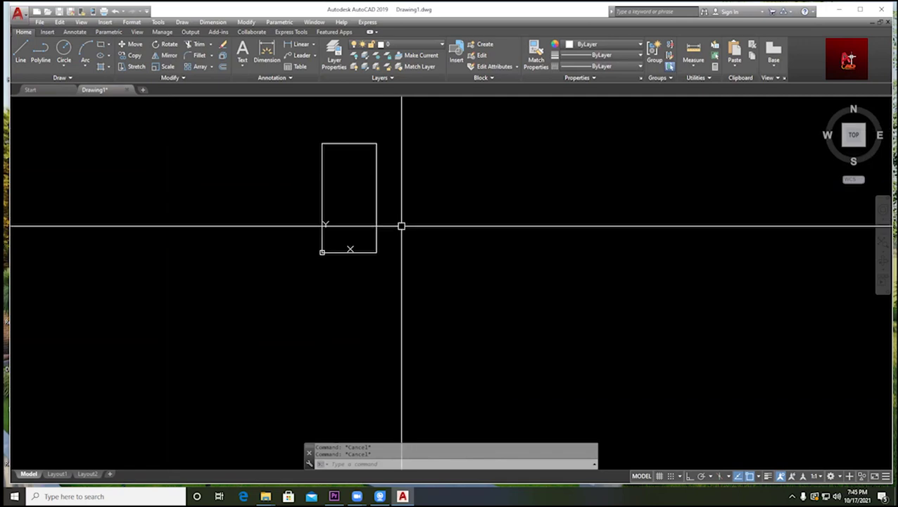
{"action": "middle_click_drag", "start_coordinate": [420, 190], "coordinate": [405, 224]}
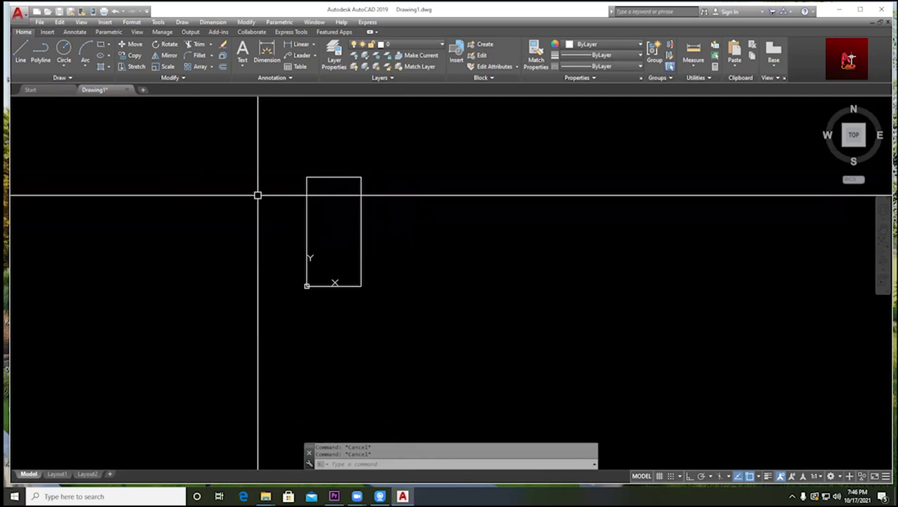
{"action": "middle_click_drag", "start_coordinate": [390, 208], "coordinate": [343, 192]}
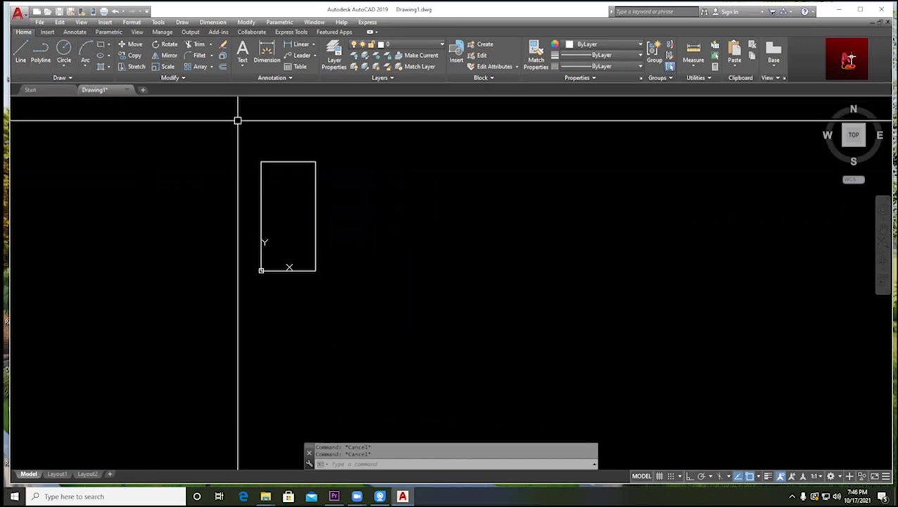
{"action": "middle_click_drag", "start_coordinate": [237, 120], "coordinate": [236, 133]}
{"action": "left_click", "coordinate": [314, 45]}
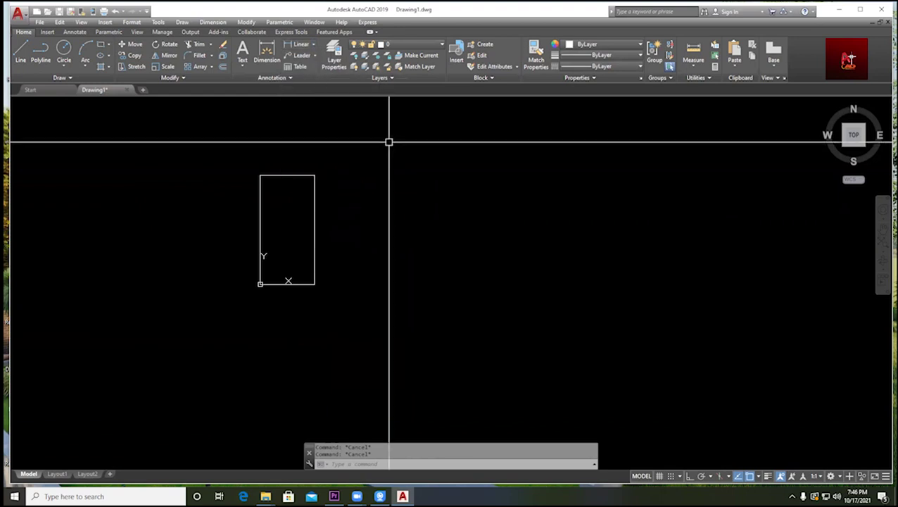
{"action": "middle_click_drag", "start_coordinate": [388, 136], "coordinate": [353, 208]}
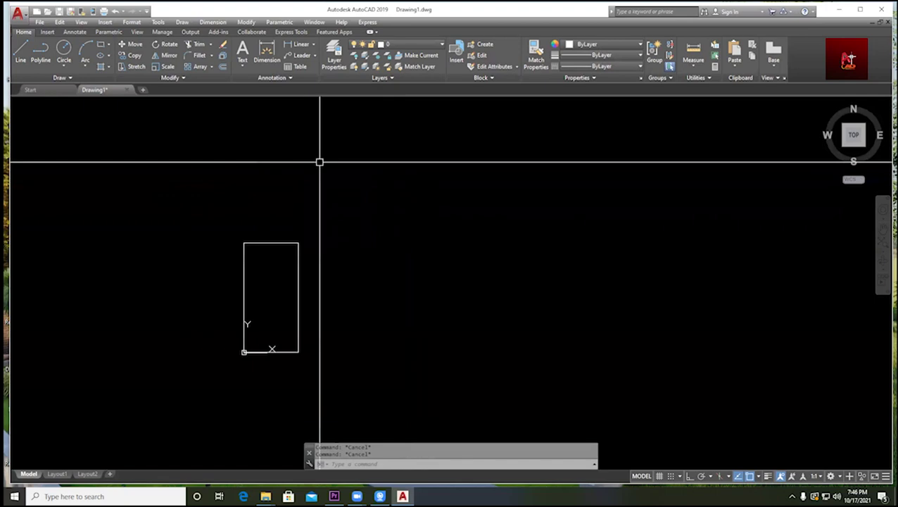
- Draw a zigzag line of several vertices beside the rectangle
{"action": "left_click", "coordinate": [21, 48]}
{"action": "left_click", "coordinate": [394, 248]}
{"action": "left_click", "coordinate": [436, 176]}
{"action": "left_click", "coordinate": [529, 243]}
{"action": "left_click", "coordinate": [567, 163]}
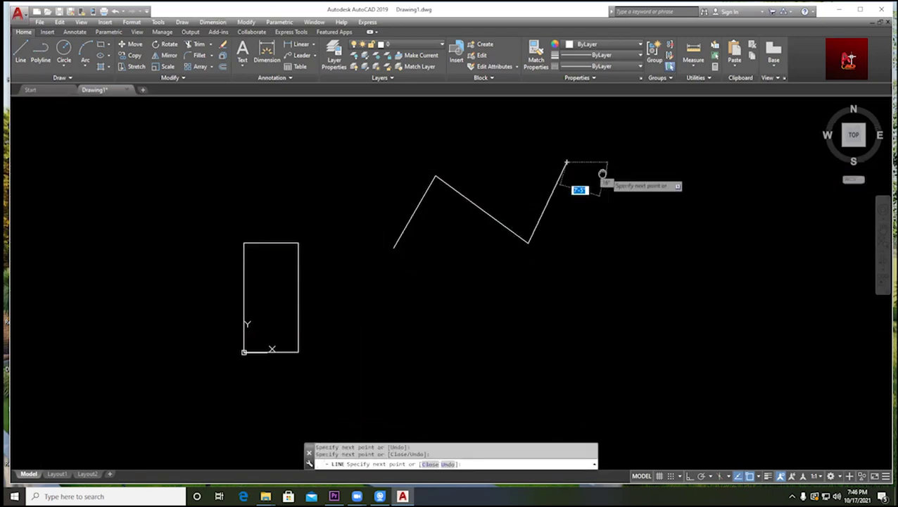
{"action": "middle_click_drag", "start_coordinate": [603, 174], "coordinate": [270, 234]}
{"action": "left_click", "coordinate": [364, 217]}
- With Ortho on, extend the line with a long horizontal run and a vertical rise
{"action": "key", "text": "F8"}
{"action": "left_click", "coordinate": [549, 275]}
{"action": "middle_click_drag", "start_coordinate": [501, 152], "coordinate": [474, 255]}
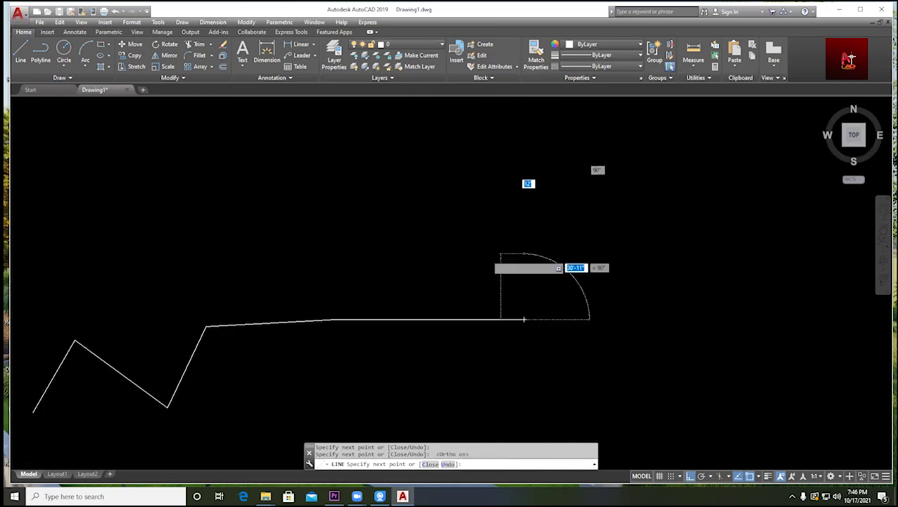
{"action": "left_click", "coordinate": [518, 169]}
{"action": "scroll", "coordinate": [487, 225], "scroll_direction": "down", "scroll_amount": 5}
{"action": "scroll", "coordinate": [521, 299], "scroll_direction": "up", "scroll_amount": 2}
{"action": "key", "text": "Escape"}
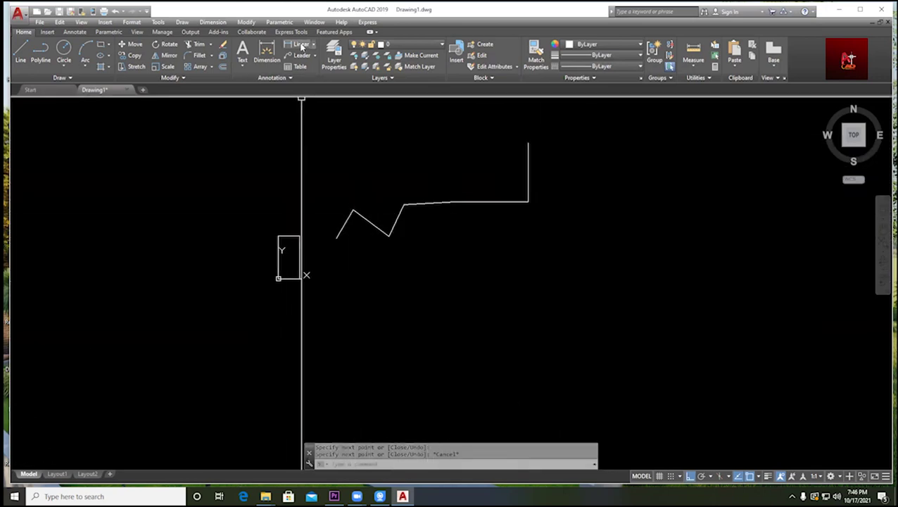
{"action": "left_click", "coordinate": [312, 44]}
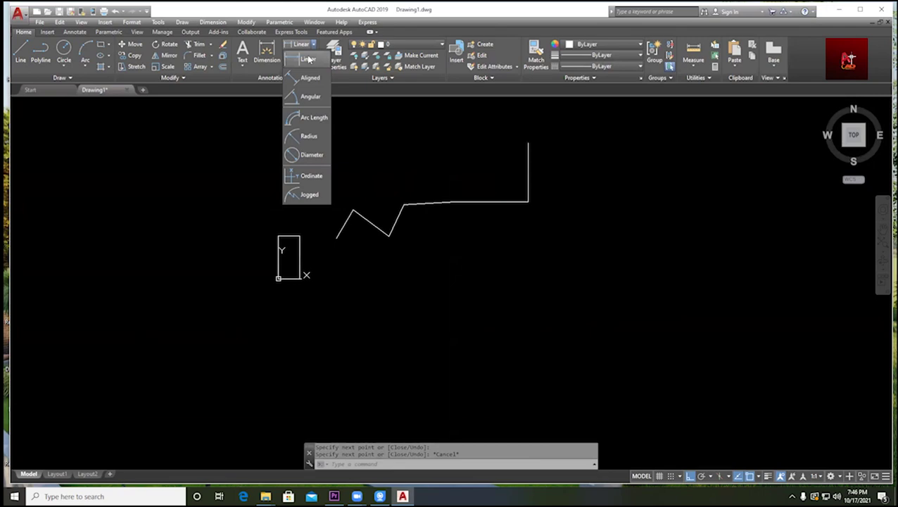
{"action": "left_click", "coordinate": [307, 59]}
{"action": "scroll", "coordinate": [551, 257], "scroll_direction": "up", "scroll_amount": 2}
{"action": "middle_click_drag", "start_coordinate": [518, 241], "coordinate": [505, 265]}
{"action": "left_click", "coordinate": [483, 241]}
{"action": "left_click", "coordinate": [484, 146]}
{"action": "left_click", "coordinate": [523, 175]}
{"action": "left_click", "coordinate": [301, 44]}
{"action": "left_click", "coordinate": [366, 241]}
{"action": "left_click", "coordinate": [484, 241]}
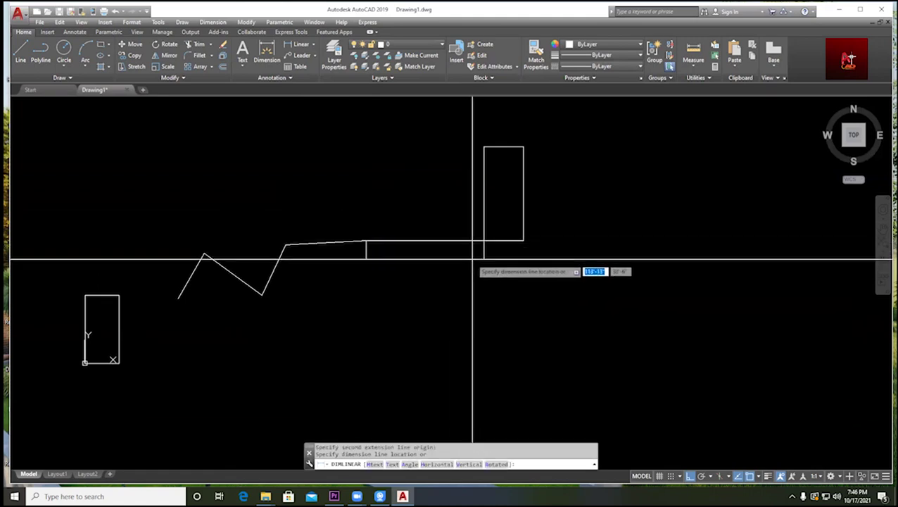
{"action": "left_click", "coordinate": [472, 260]}
{"action": "key", "text": "Escape"}
{"action": "scroll", "coordinate": [529, 194], "scroll_direction": "up", "scroll_amount": 2}
{"action": "scroll", "coordinate": [513, 221], "scroll_direction": "down", "scroll_amount": 2}
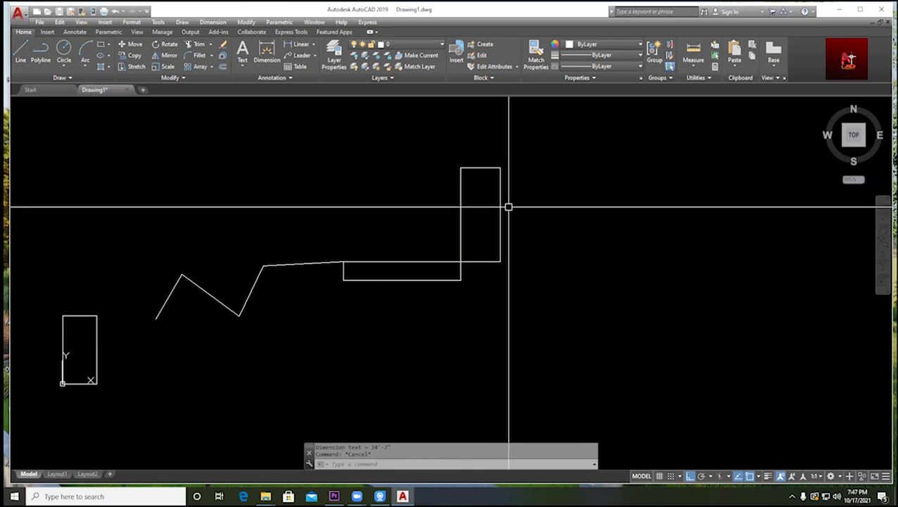
{"action": "mouse_move", "coordinate": [504, 222]}
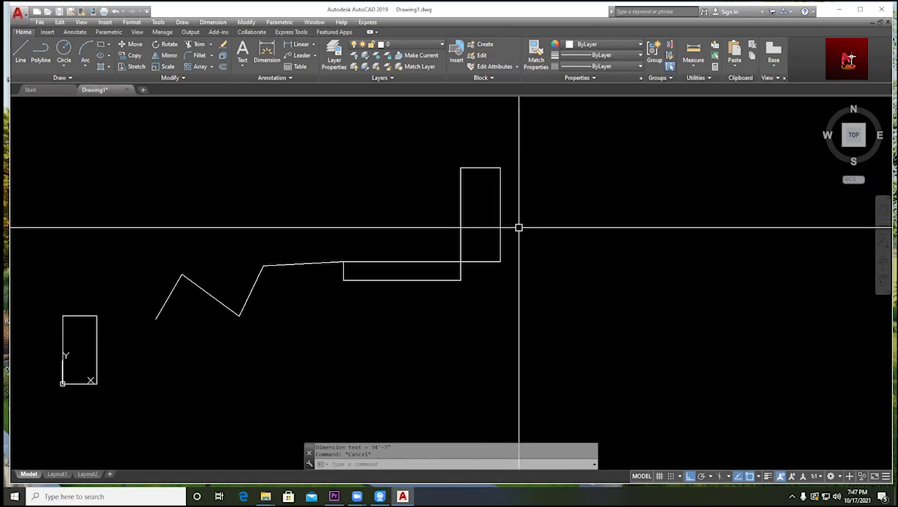
{"action": "left_click", "coordinate": [525, 226]}
{"action": "left_click", "coordinate": [481, 206]}
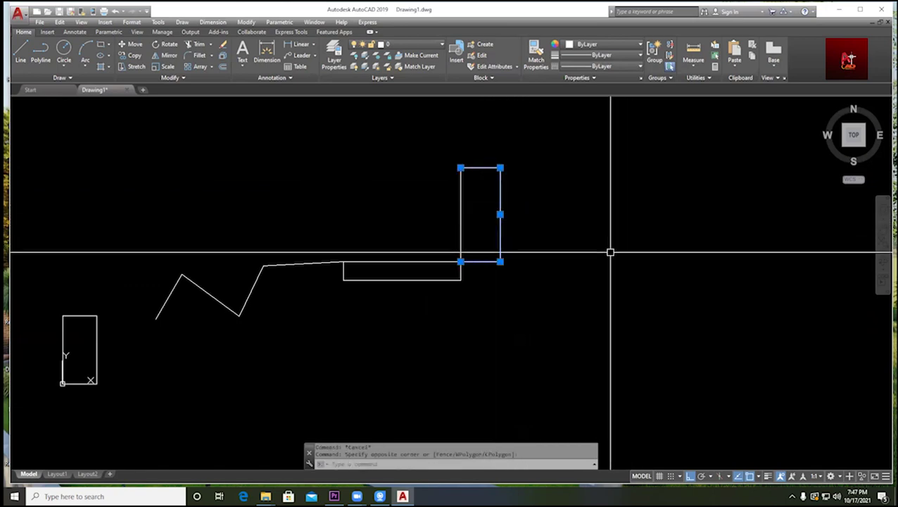
{"action": "scroll", "coordinate": [499, 213], "scroll_direction": "up", "scroll_amount": 8}
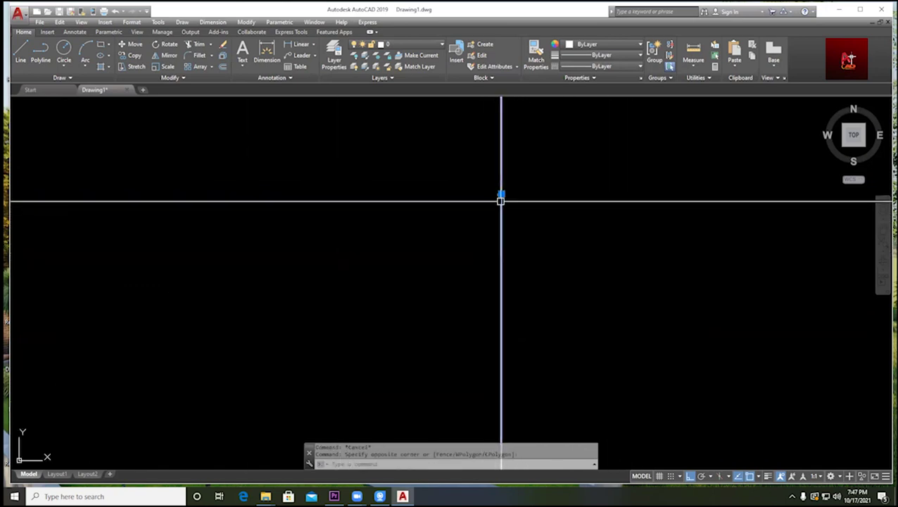
{"action": "scroll", "coordinate": [493, 172], "scroll_direction": "up", "scroll_amount": 4}
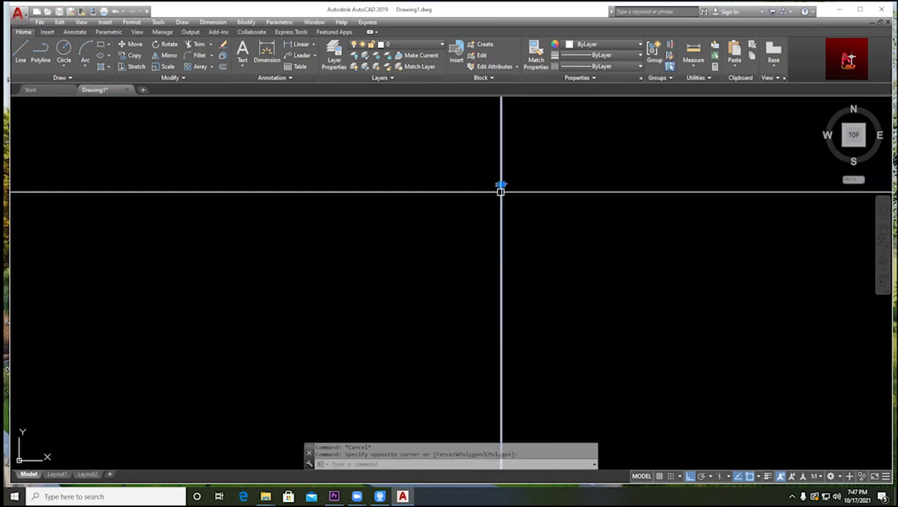
{"action": "key", "text": "Escape"}
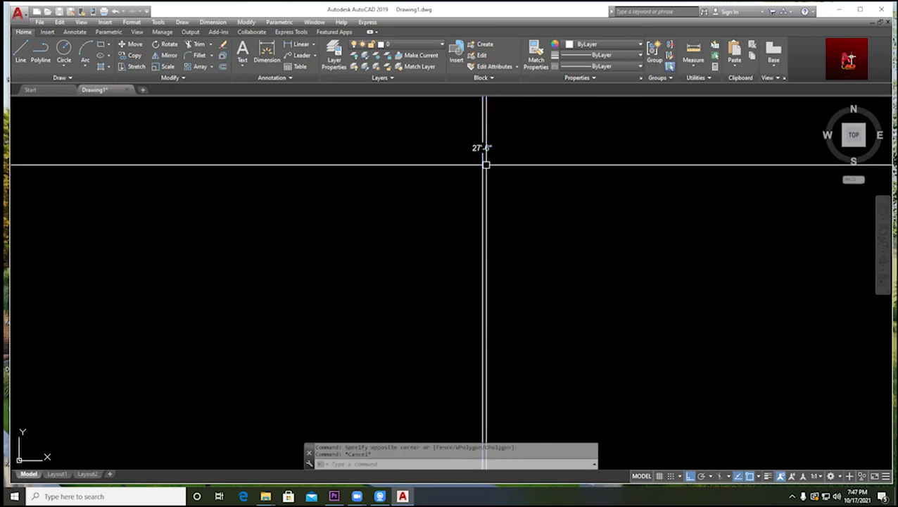
{"action": "scroll", "coordinate": [485, 167], "scroll_direction": "down", "scroll_amount": 10}
{"action": "scroll", "coordinate": [417, 260], "scroll_direction": "down", "scroll_amount": 5}
{"action": "scroll", "coordinate": [423, 240], "scroll_direction": "up", "scroll_amount": 6}
{"action": "left_click", "coordinate": [387, 215]}
{"action": "scroll", "coordinate": [444, 224], "scroll_direction": "up", "scroll_amount": 8}
{"action": "scroll", "coordinate": [445, 224], "scroll_direction": "down", "scroll_amount": 8}
{"action": "type", "text": "e"}
{"action": "key", "text": "Return"}
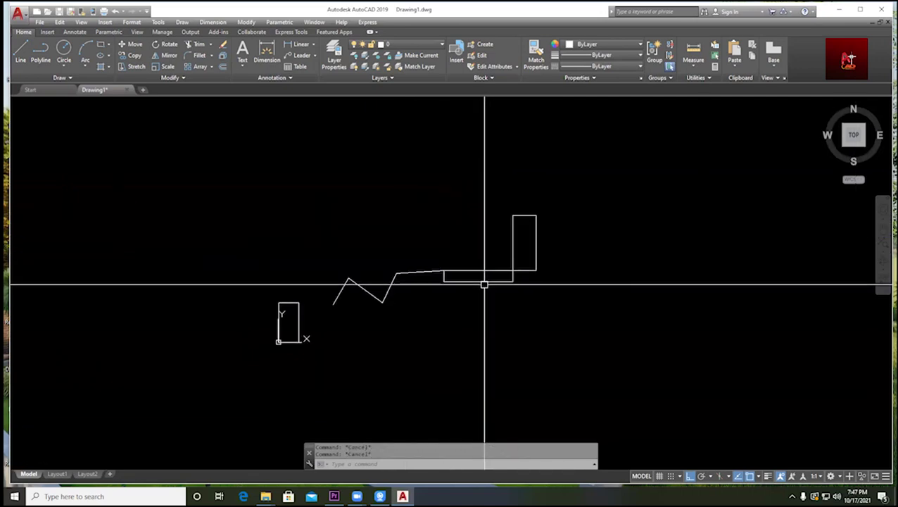
{"action": "scroll", "coordinate": [485, 282], "scroll_direction": "up", "scroll_amount": 2}
{"action": "scroll", "coordinate": [537, 273], "scroll_direction": "up", "scroll_amount": 5}
{"action": "left_click", "coordinate": [592, 302]}
{"action": "left_click", "coordinate": [577, 272]}
{"action": "left_click", "coordinate": [485, 360]}
{"action": "left_click", "coordinate": [458, 335]}
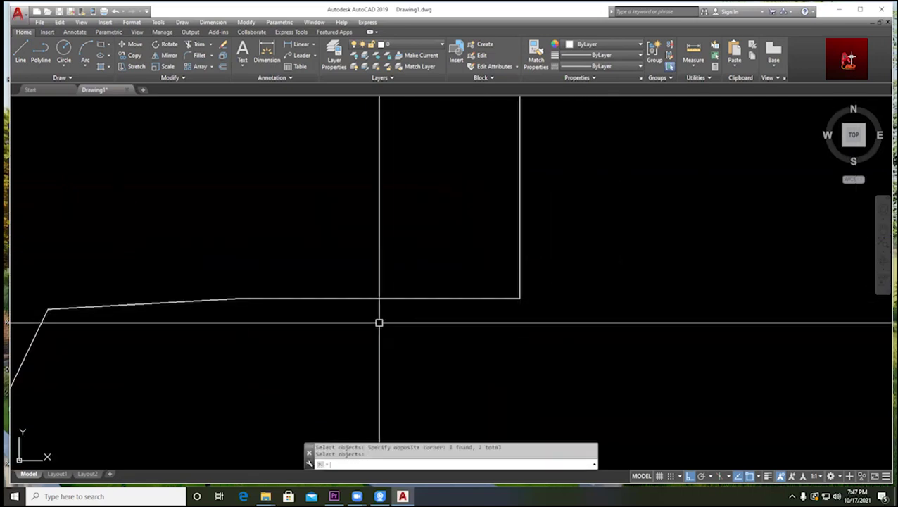
{"action": "scroll", "coordinate": [379, 321], "scroll_direction": "down", "scroll_amount": 8}
{"action": "key", "text": "Escape"}
{"action": "key", "text": "Escape"}
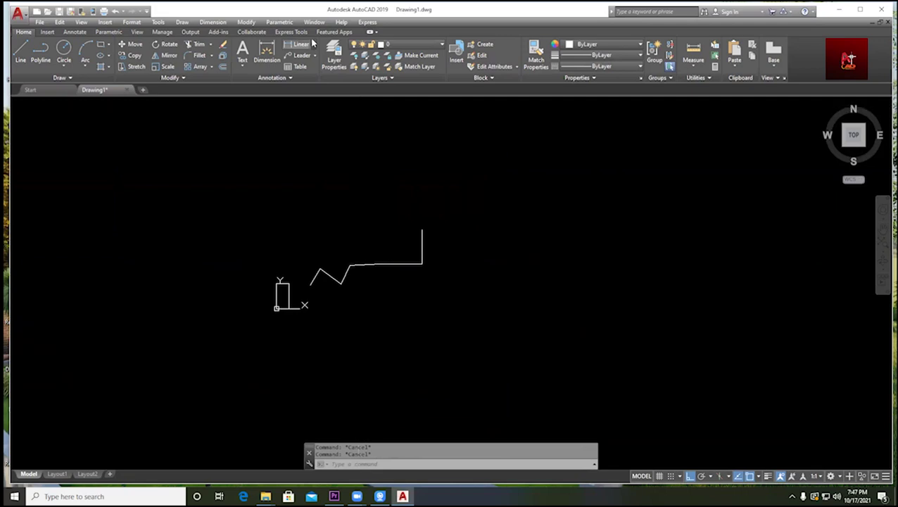
{"action": "left_click", "coordinate": [313, 44]}
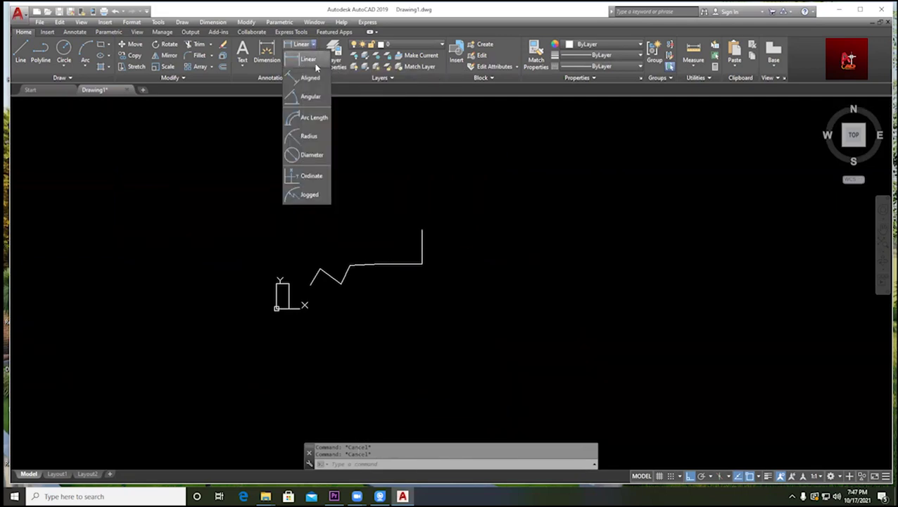
{"action": "left_click", "coordinate": [315, 80]}
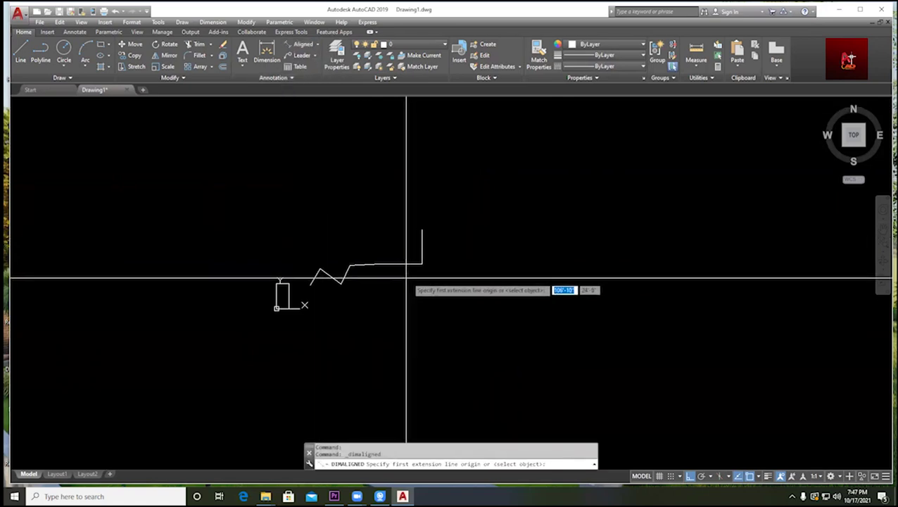
{"action": "scroll", "coordinate": [351, 268], "scroll_direction": "up", "scroll_amount": 5}
{"action": "left_click", "coordinate": [348, 233]}
{"action": "left_click", "coordinate": [317, 299]}
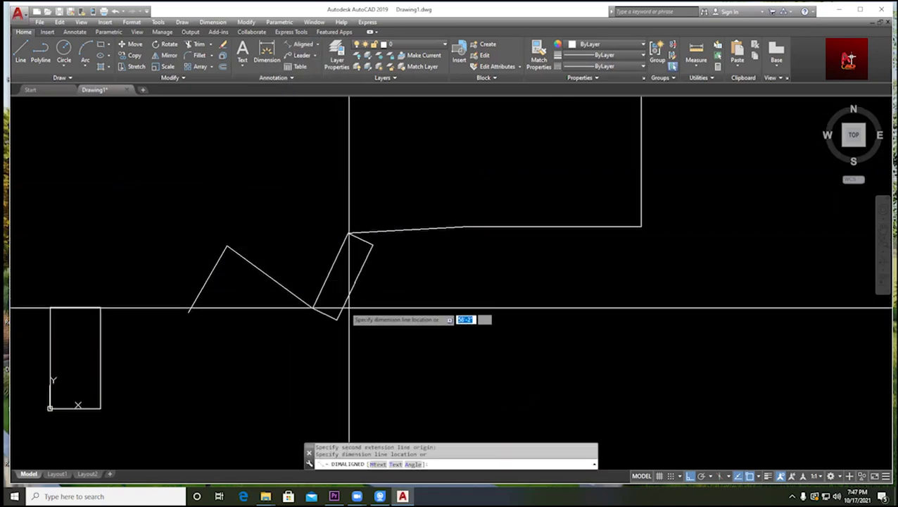
{"action": "left_click", "coordinate": [357, 307]}
{"action": "key", "text": "Return"}
{"action": "middle_click_drag", "start_coordinate": [311, 300], "coordinate": [327, 280]}
{"action": "left_click", "coordinate": [328, 288]}
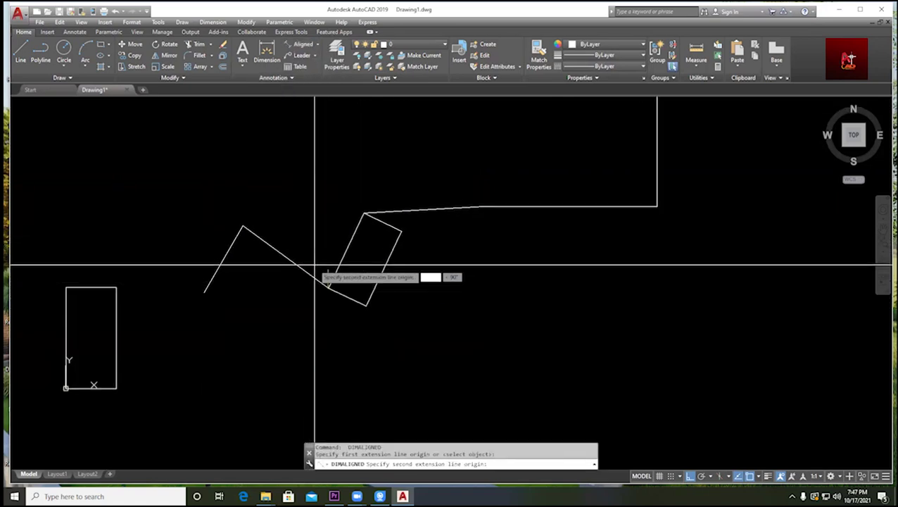
{"action": "left_click", "coordinate": [242, 225]}
{"action": "left_click", "coordinate": [273, 201]}
{"action": "scroll", "coordinate": [326, 240], "scroll_direction": "up", "scroll_amount": 4}
{"action": "scroll", "coordinate": [287, 208], "scroll_direction": "up", "scroll_amount": 6}
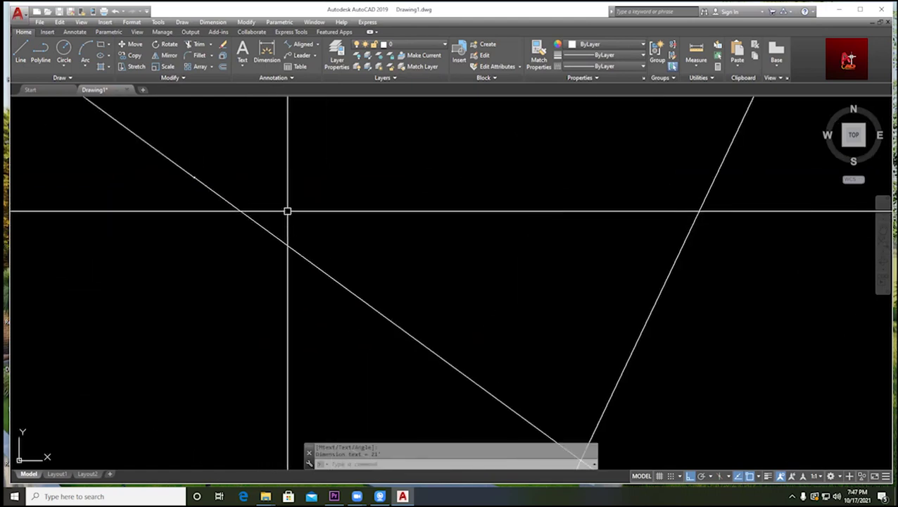
{"action": "left_click", "coordinate": [224, 142]}
{"action": "middle_click_drag", "start_coordinate": [165, 201], "coordinate": [315, 172]}
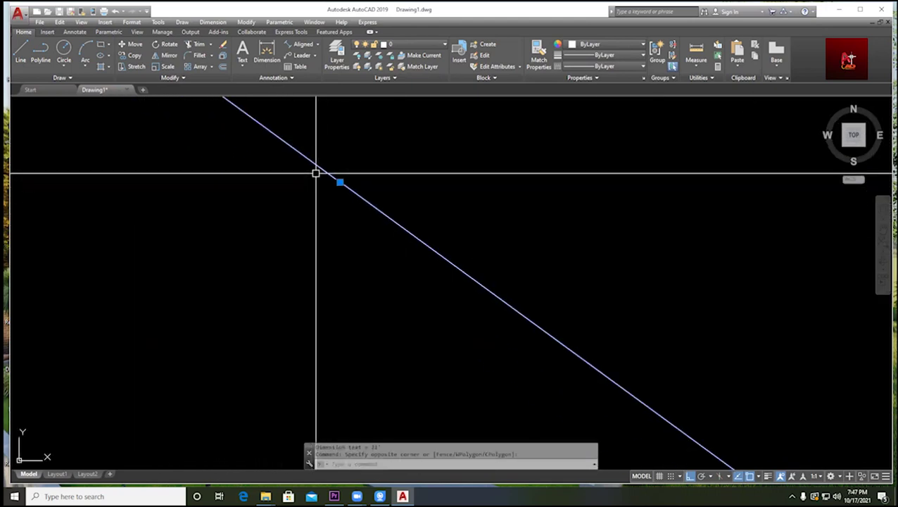
{"action": "scroll", "coordinate": [359, 219], "scroll_direction": "down", "scroll_amount": 8}
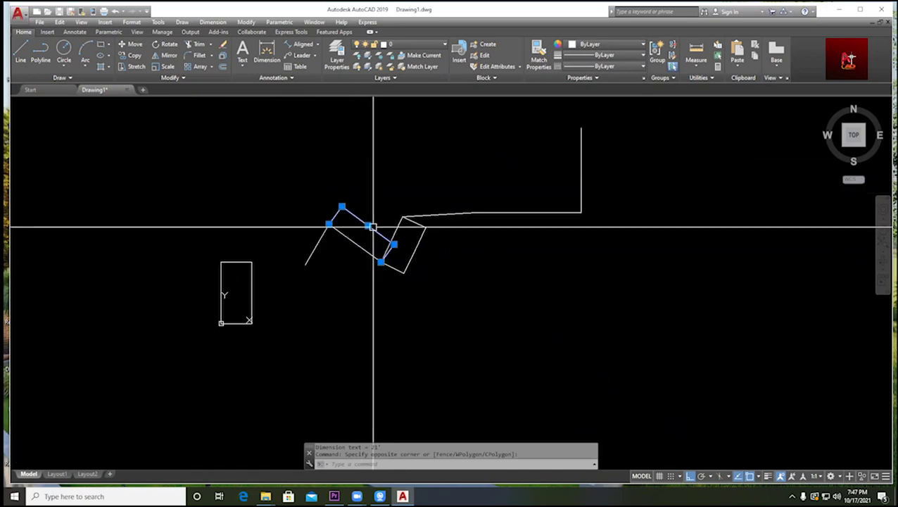
{"action": "type", "text": "e"}
{"action": "key", "text": "Return"}
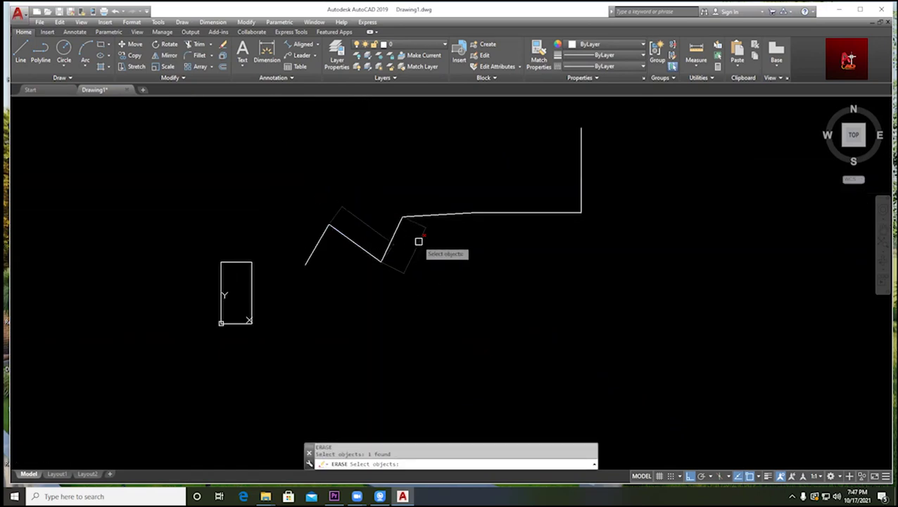
{"action": "key", "text": "Escape"}
- Begin a linear dimension from the zigzag vertex to the line endpoint, cancel it, and reopen the dimension list
{"action": "left_click", "coordinate": [315, 44]}
{"action": "left_click", "coordinate": [309, 64]}
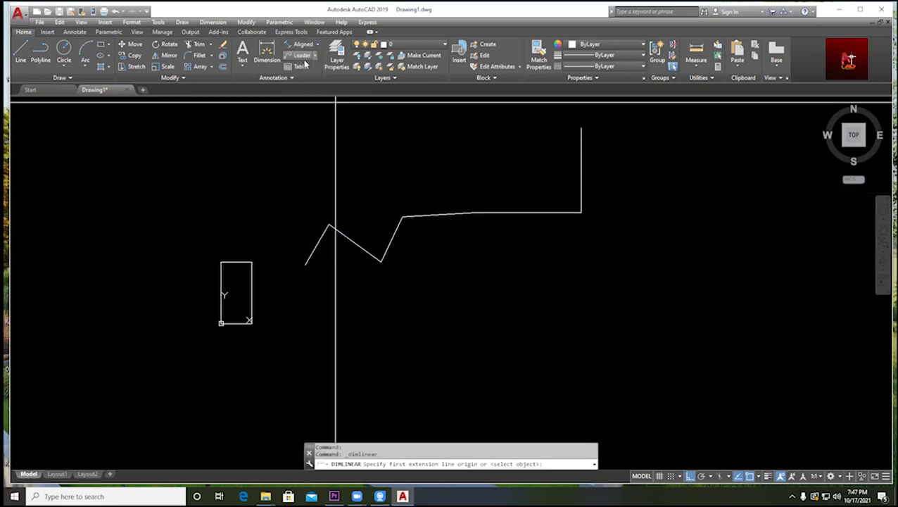
{"action": "left_click", "coordinate": [329, 224]}
{"action": "left_click", "coordinate": [381, 262]}
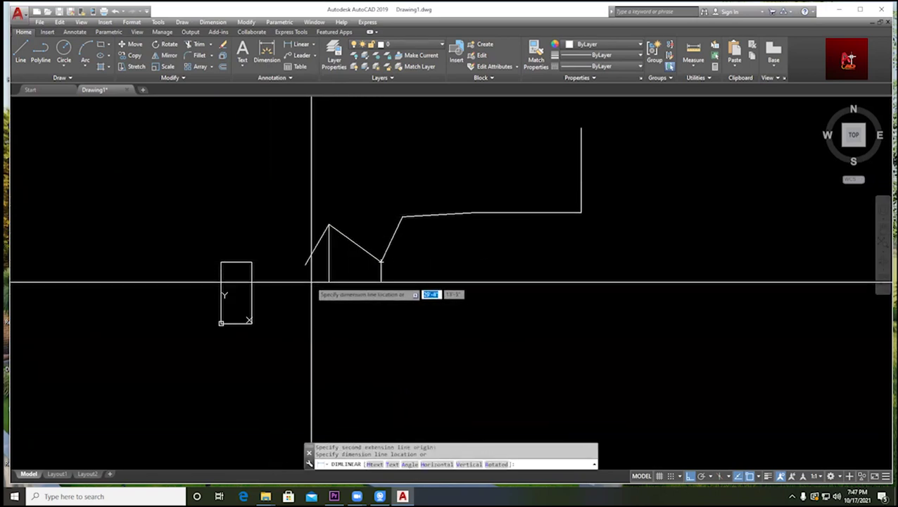
{"action": "key", "text": "F8"}
{"action": "key", "text": "F8"}
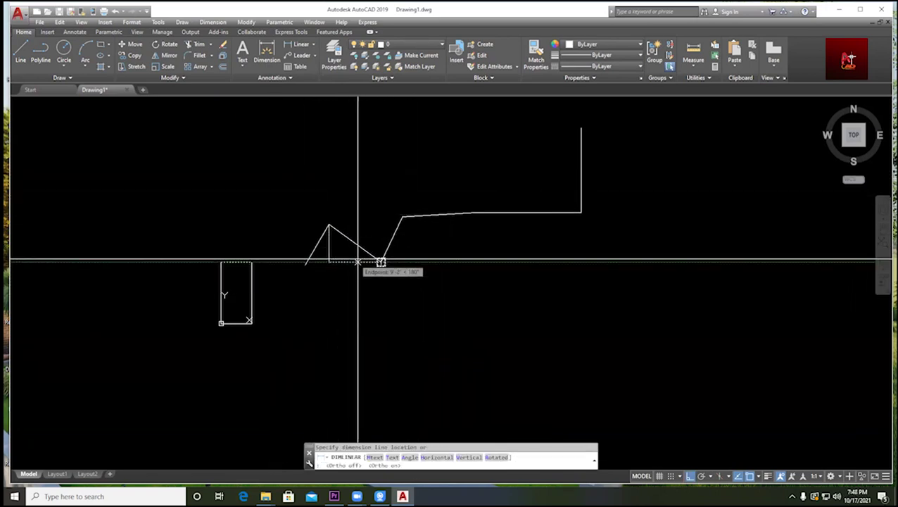
{"action": "scroll", "coordinate": [357, 201], "scroll_direction": "up", "scroll_amount": 3}
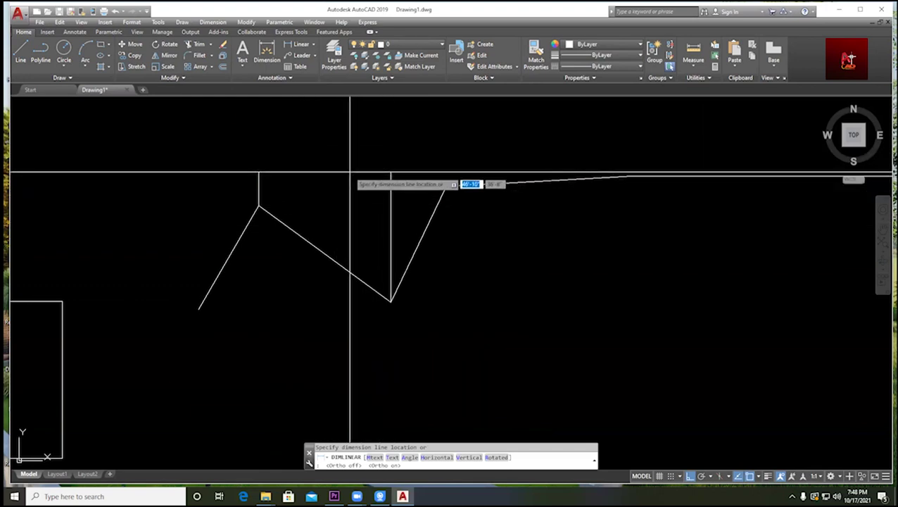
{"action": "key", "text": "Escape"}
{"action": "left_click", "coordinate": [314, 45]}
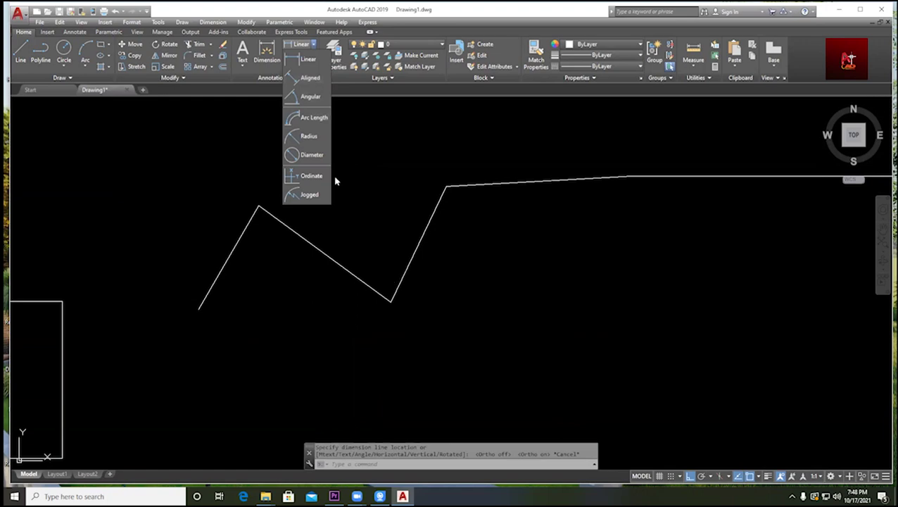
{"action": "left_click", "coordinate": [309, 97]}
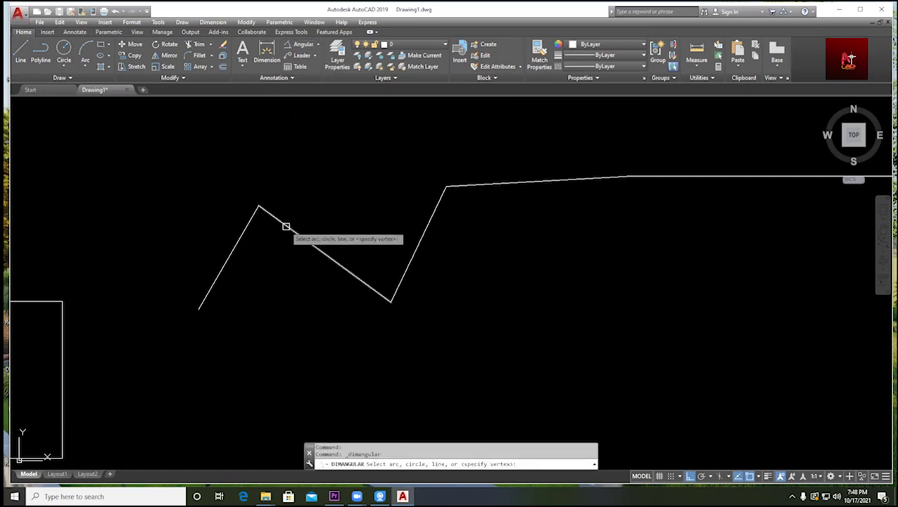
{"action": "left_click", "coordinate": [224, 263]}
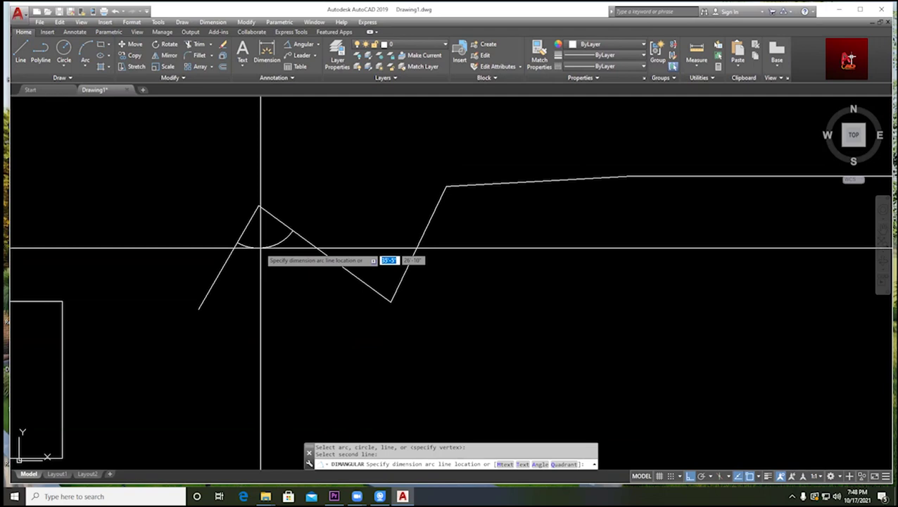
{"action": "left_click", "coordinate": [260, 247]}
{"action": "scroll", "coordinate": [244, 236], "scroll_direction": "up", "scroll_amount": 2}
{"action": "scroll", "coordinate": [243, 236], "scroll_direction": "up", "scroll_amount": 6}
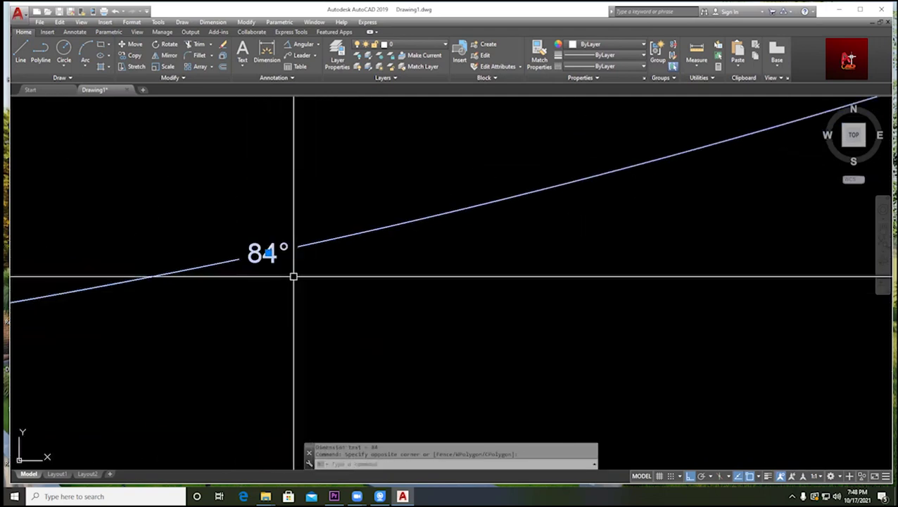
{"action": "scroll", "coordinate": [281, 271], "scroll_direction": "up", "scroll_amount": 2}
{"action": "scroll", "coordinate": [280, 270], "scroll_direction": "down", "scroll_amount": 10}
{"action": "key", "text": "Escape"}
{"action": "key", "text": "Escape"}
{"action": "mouse_move", "coordinate": [597, 376]}
{"action": "middle_mouse_down"}
{"action": "mouse_move", "coordinate": [237, 284]}
{"action": "mouse_move", "coordinate": [443, 255]}
{"action": "mouse_move", "coordinate": [396, 143]}
{"action": "middle_mouse_up"}
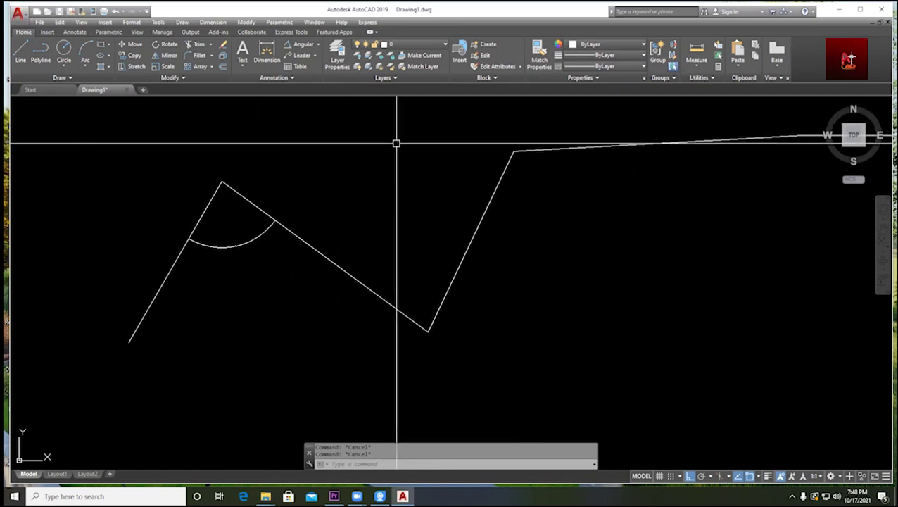
{"action": "left_click", "coordinate": [318, 45]}
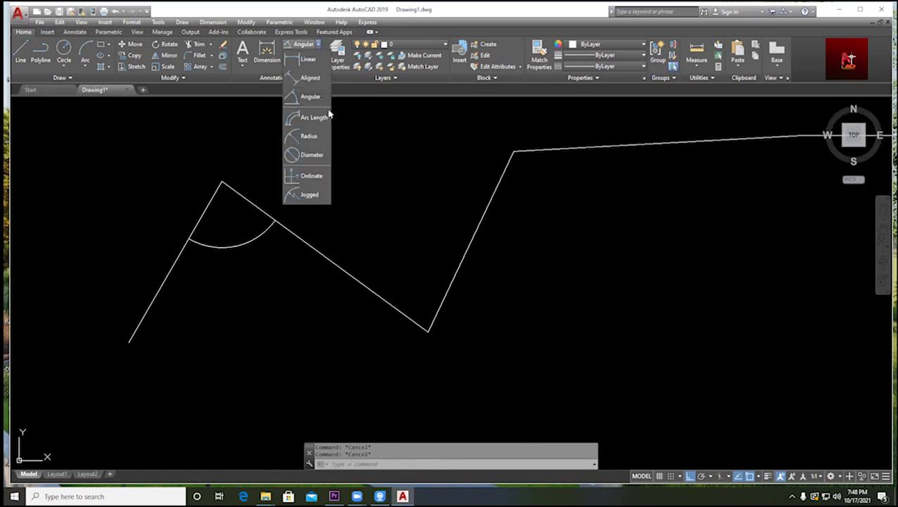
{"action": "left_click", "coordinate": [310, 98]}
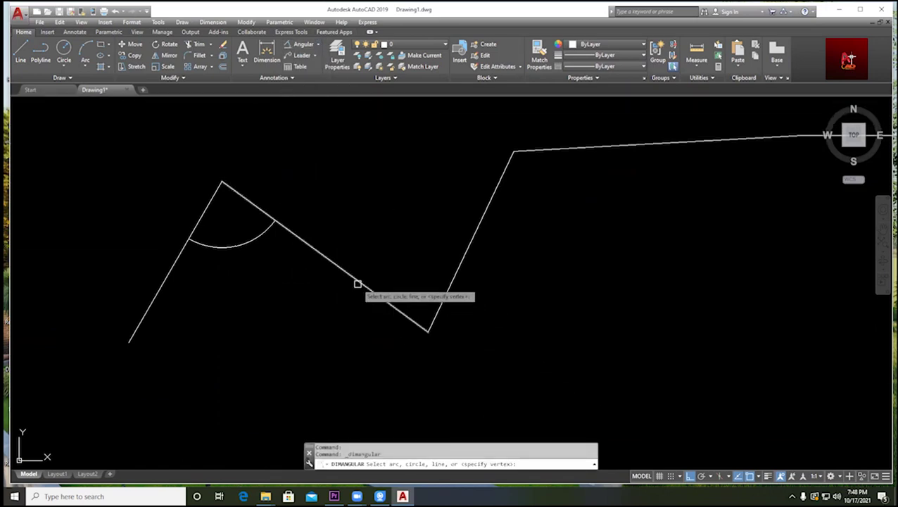
{"action": "left_click", "coordinate": [471, 244]}
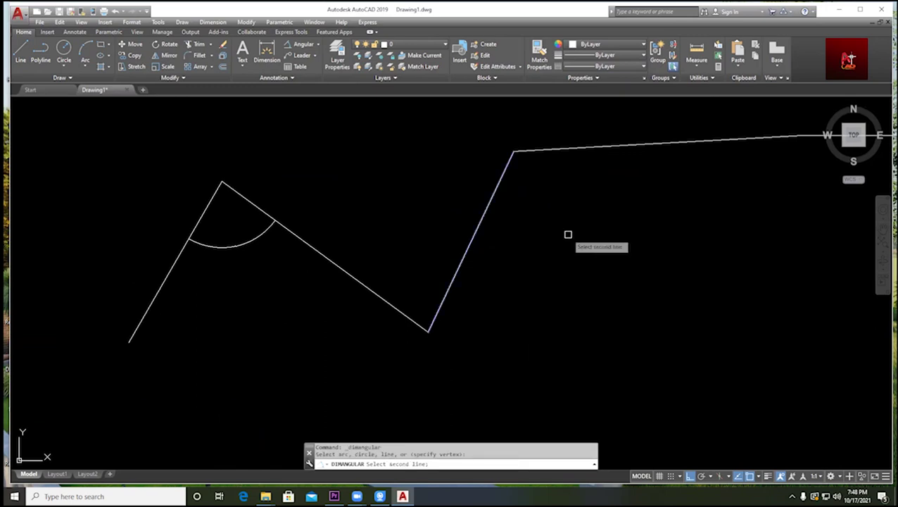
{"action": "left_click", "coordinate": [591, 145]}
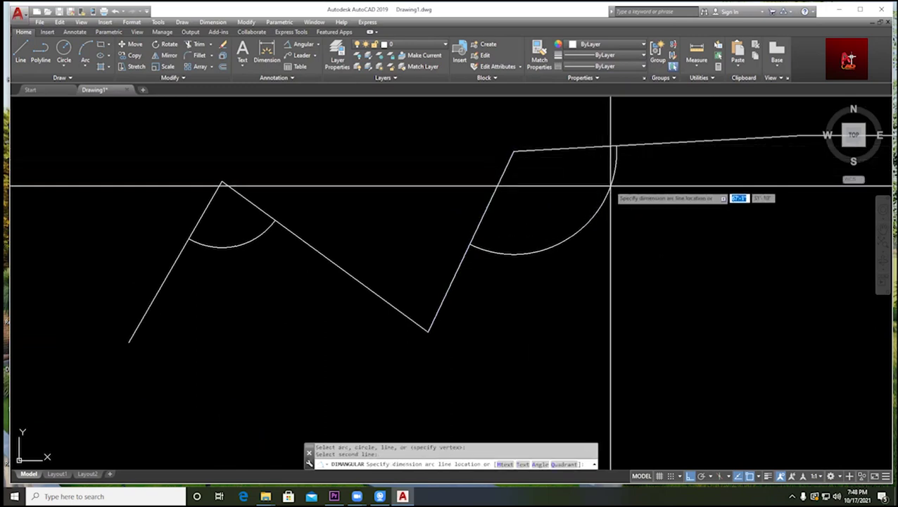
{"action": "left_click", "coordinate": [608, 256]}
{"action": "middle_click_drag", "start_coordinate": [608, 256], "coordinate": [492, 235]}
{"action": "left_click", "coordinate": [449, 217]}
{"action": "scroll", "coordinate": [492, 233], "scroll_direction": "up", "scroll_amount": 5}
{"action": "scroll", "coordinate": [523, 215], "scroll_direction": "down", "scroll_amount": 4}
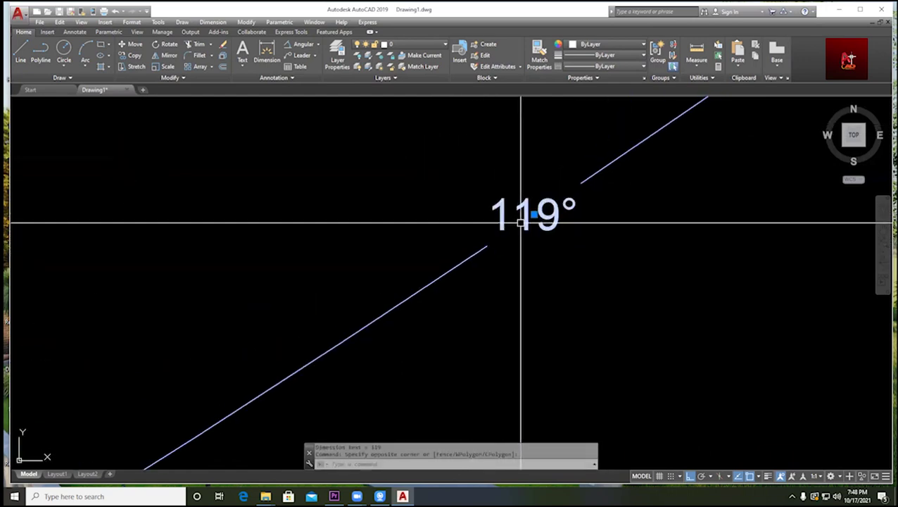
{"action": "scroll", "coordinate": [559, 249], "scroll_direction": "up", "scroll_amount": 5}
{"action": "key", "text": "Escape"}
{"action": "key", "text": "Escape"}
{"action": "scroll", "coordinate": [571, 268], "scroll_direction": "down", "scroll_amount": 6}
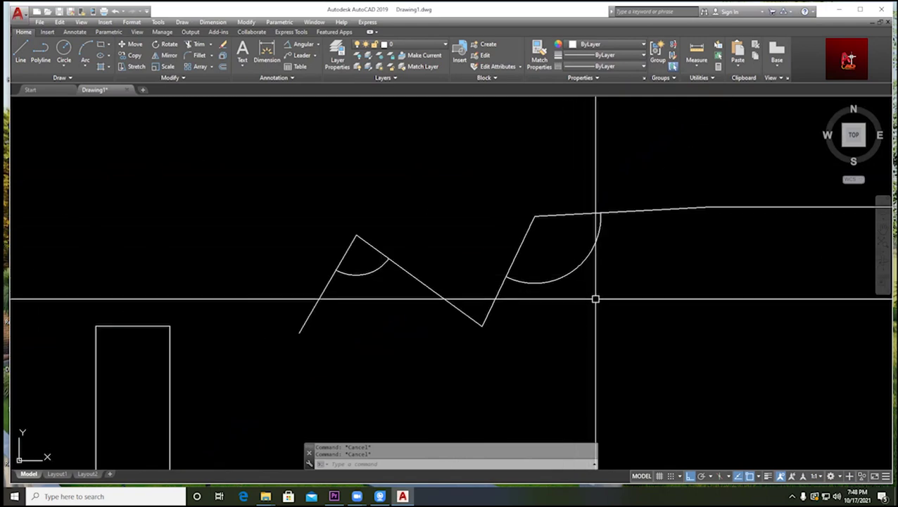
{"action": "left_click", "coordinate": [626, 298]}
{"action": "left_click", "coordinate": [554, 253]}
{"action": "left_click", "coordinate": [445, 275]}
{"action": "key", "text": "Delete"}
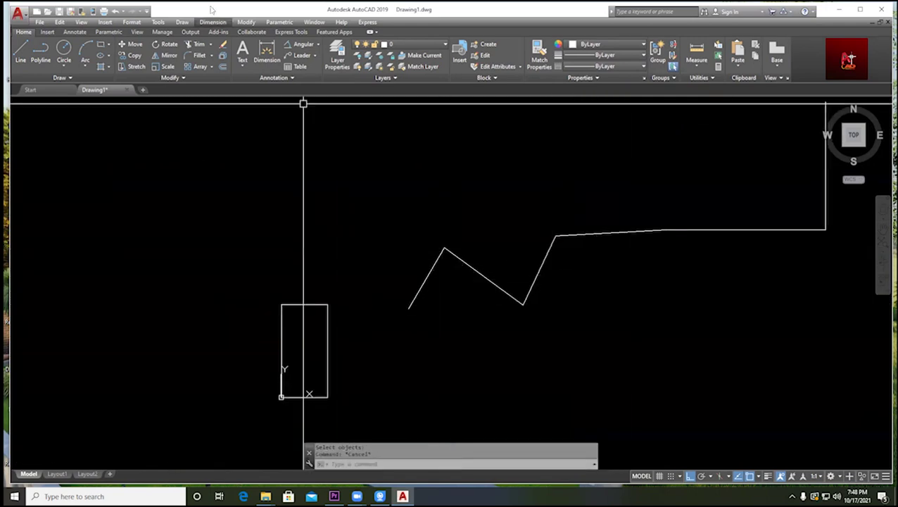
{"action": "left_click", "coordinate": [319, 45]}
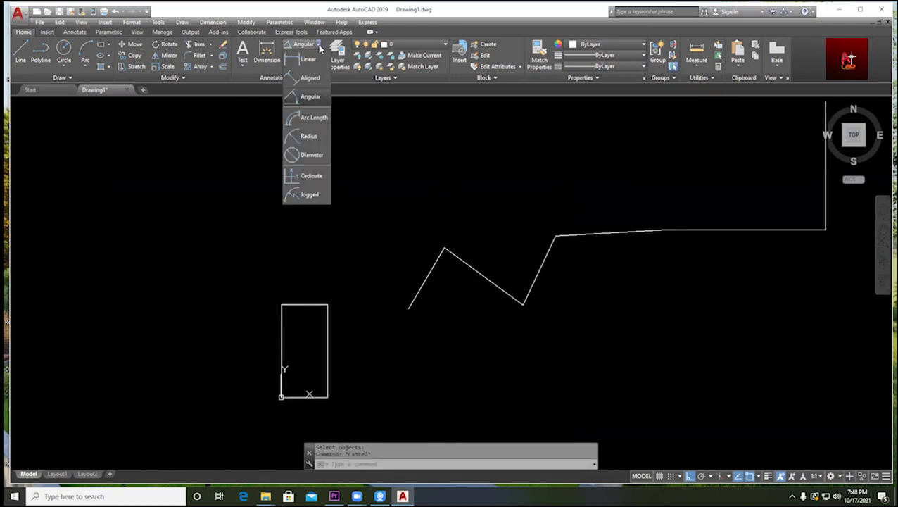
{"action": "left_click", "coordinate": [312, 118]}
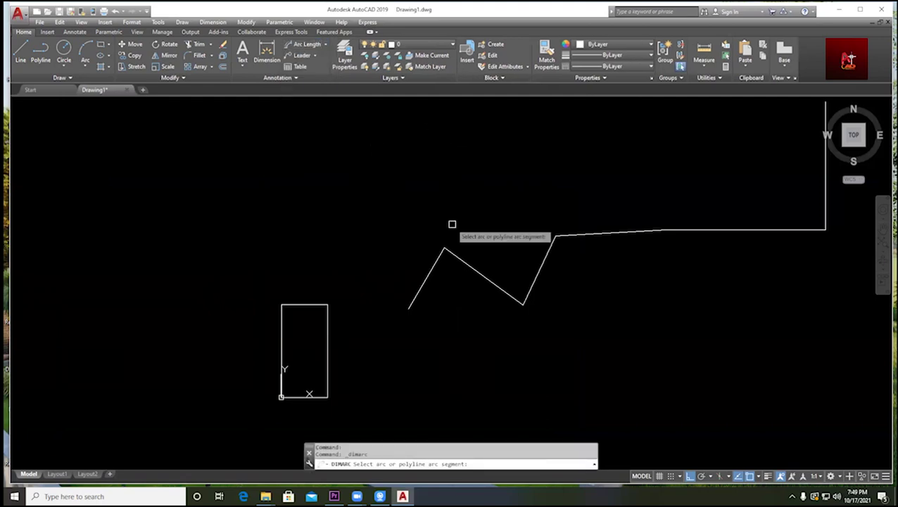
{"action": "key", "text": "Escape"}
{"action": "key", "text": "Escape"}
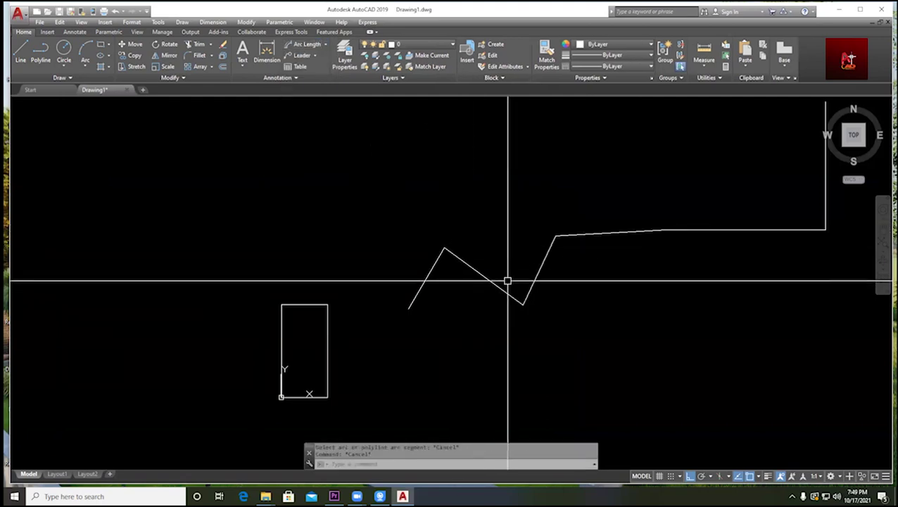
{"action": "scroll", "coordinate": [318, 100], "scroll_direction": "up", "scroll_amount": 2}
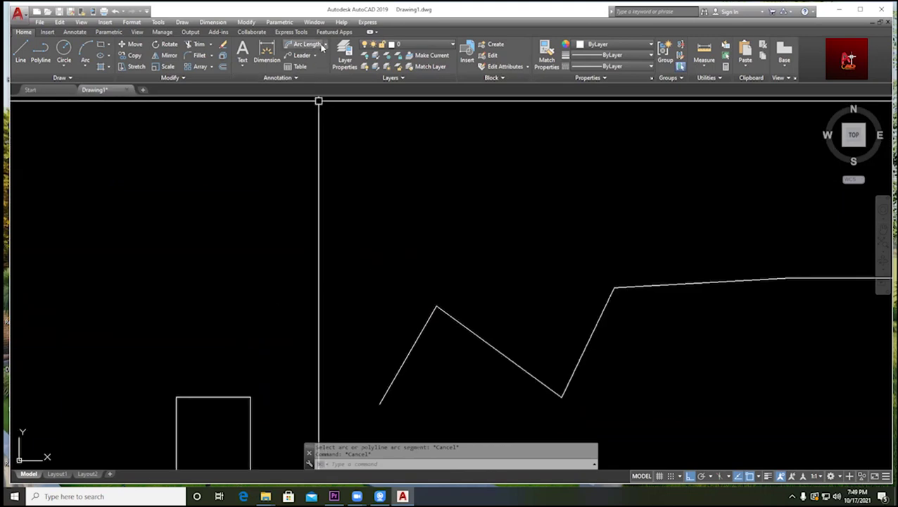
{"action": "left_click", "coordinate": [325, 44]}
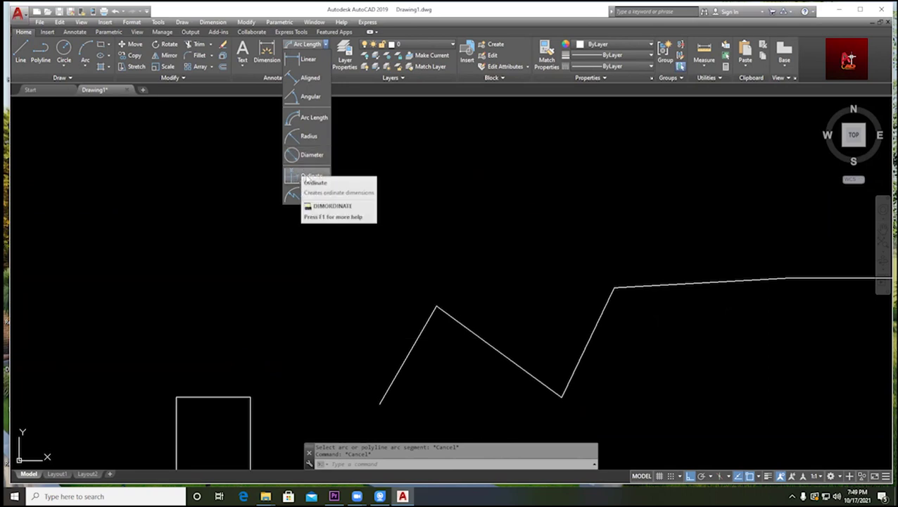
{"action": "left_click", "coordinate": [400, 150]}
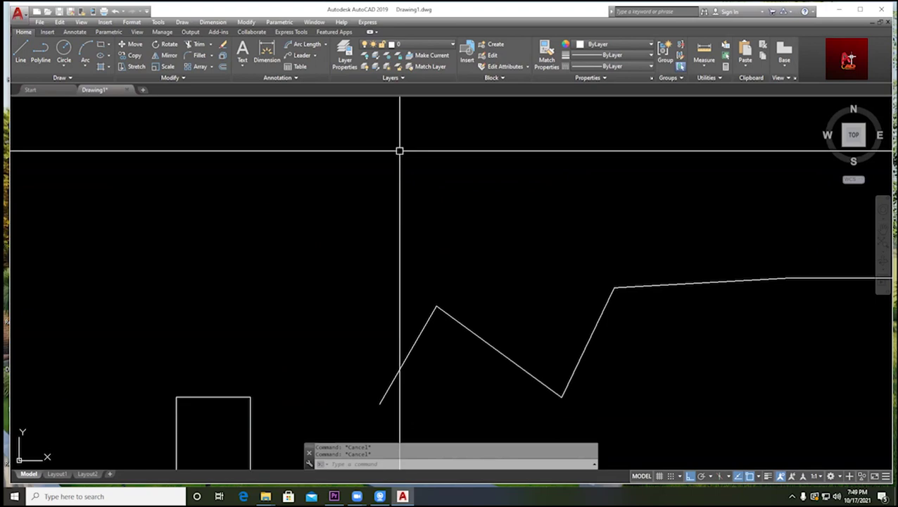
{"action": "left_click", "coordinate": [326, 45]}
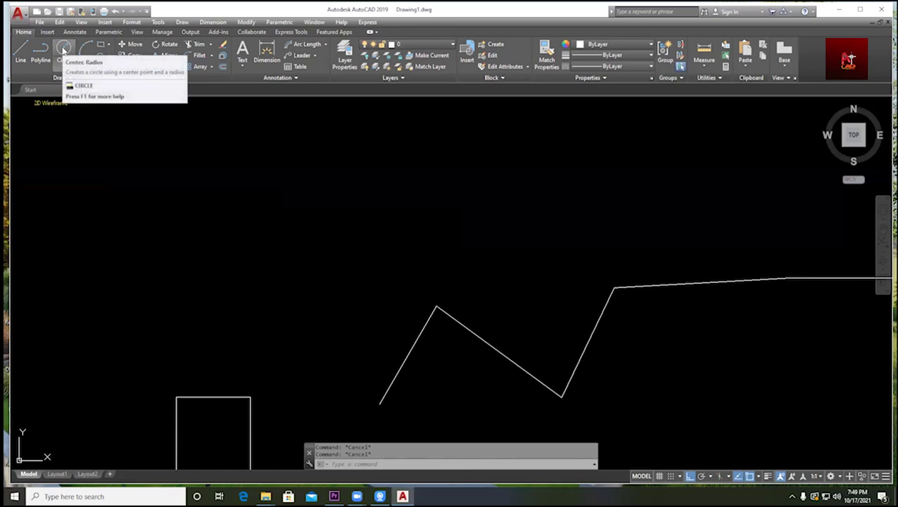
- Draw a circle above the zigzag
{"action": "left_click", "coordinate": [64, 49]}
{"action": "left_click", "coordinate": [388, 220]}
{"action": "left_click", "coordinate": [463, 241]}
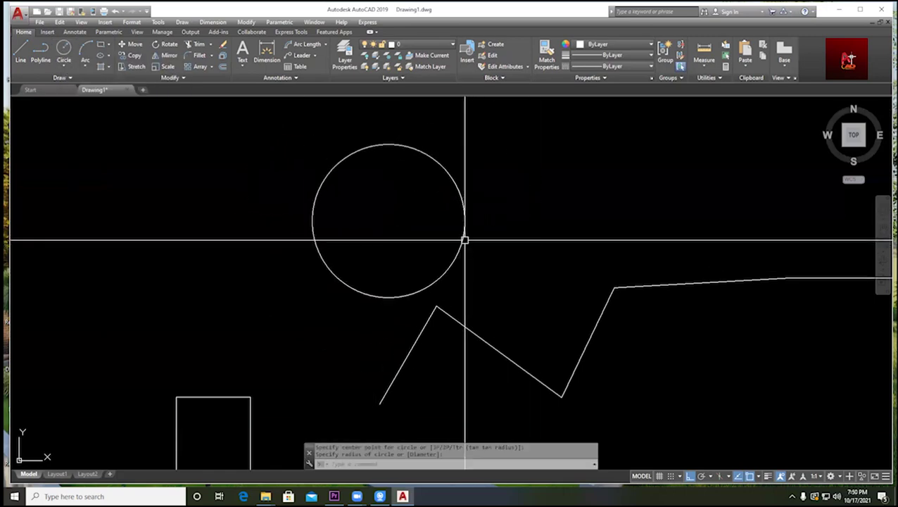
{"action": "middle_click_drag", "start_coordinate": [440, 203], "coordinate": [385, 186]}
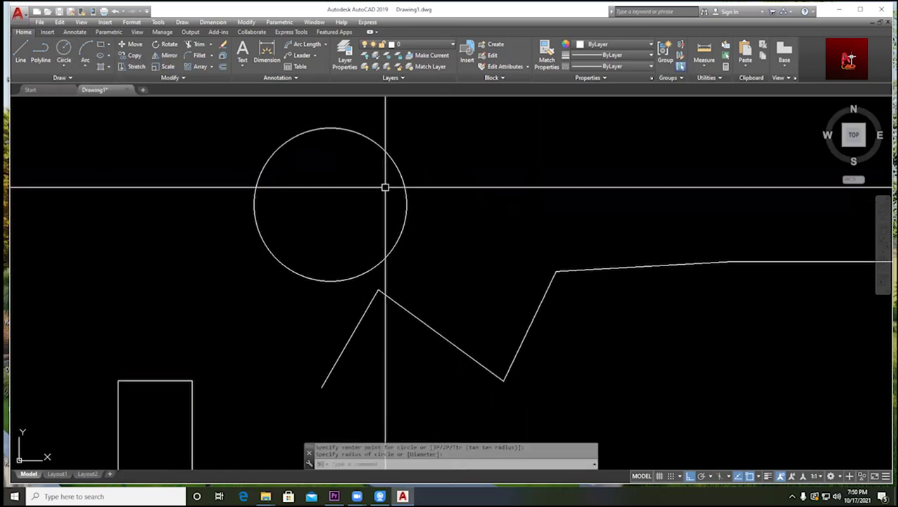
- Add an R10'-4" radius dimension to the circle
{"action": "left_click", "coordinate": [326, 44]}
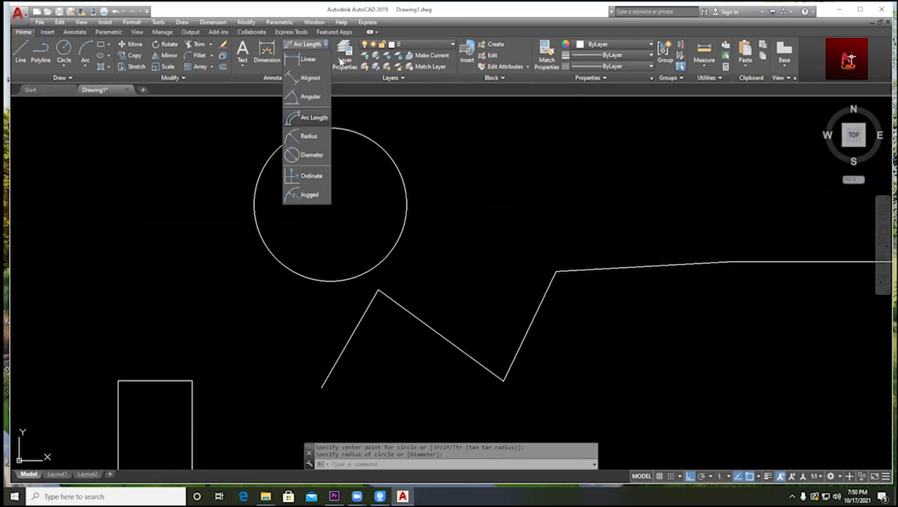
{"action": "left_click", "coordinate": [312, 137]}
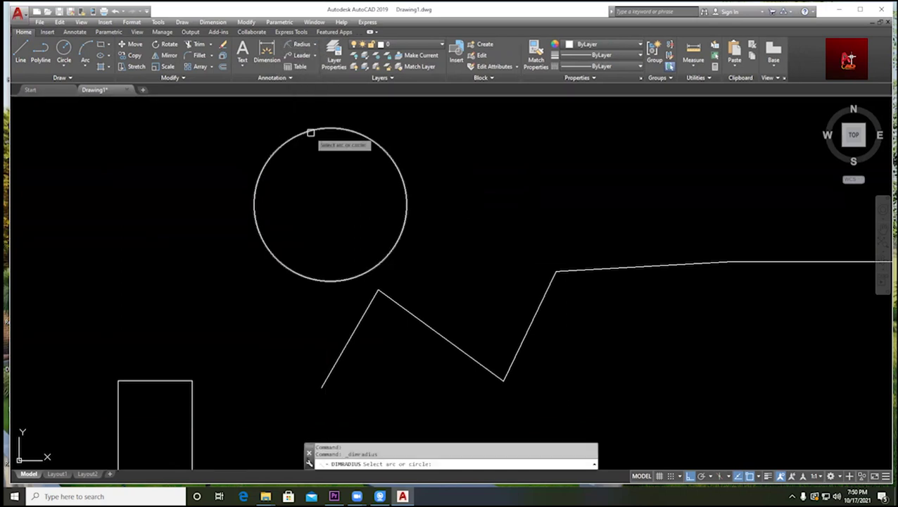
{"action": "left_click", "coordinate": [360, 132]}
{"action": "left_click", "coordinate": [362, 193]}
{"action": "scroll", "coordinate": [381, 197], "scroll_direction": "up", "scroll_amount": 5}
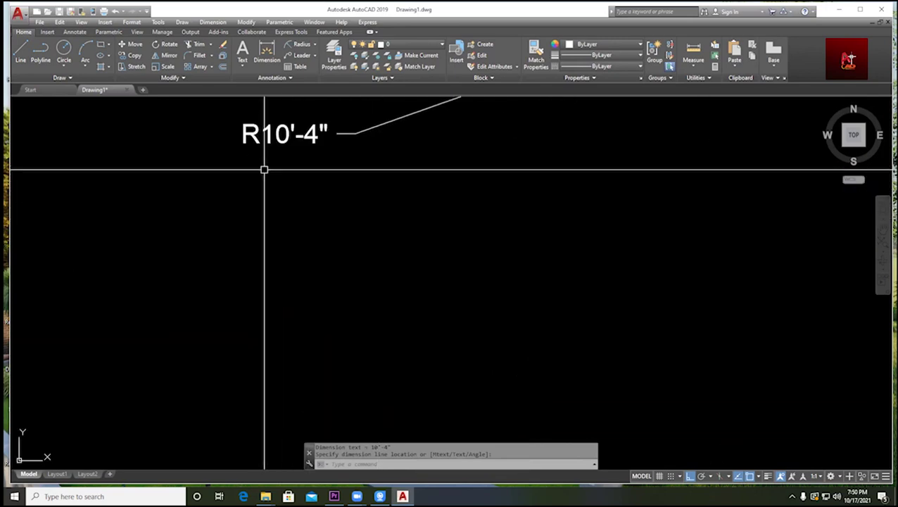
{"action": "scroll", "coordinate": [285, 180], "scroll_direction": "down", "scroll_amount": 3}
{"action": "scroll", "coordinate": [303, 192], "scroll_direction": "down", "scroll_amount": 3}
{"action": "key", "text": "Escape"}
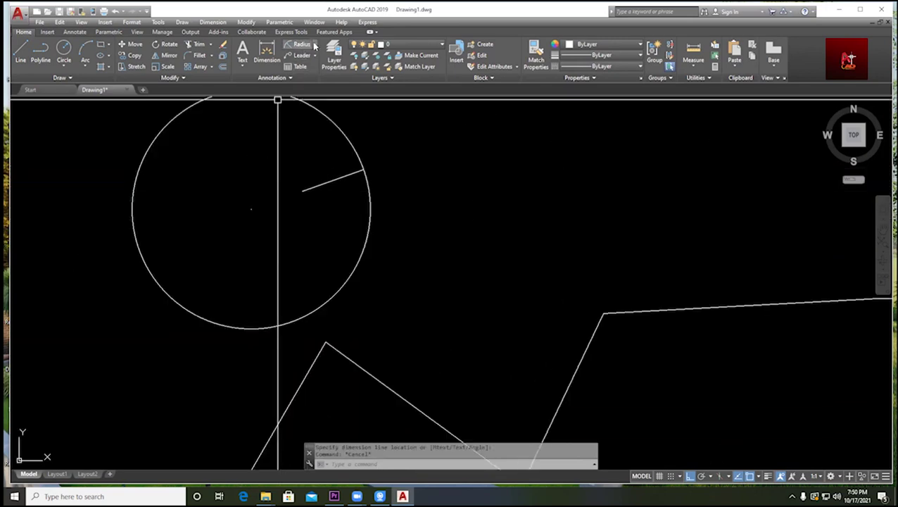
- Start a diameter dimension on the circle, then cancel it and reopen the dimension list
{"action": "left_click", "coordinate": [316, 44]}
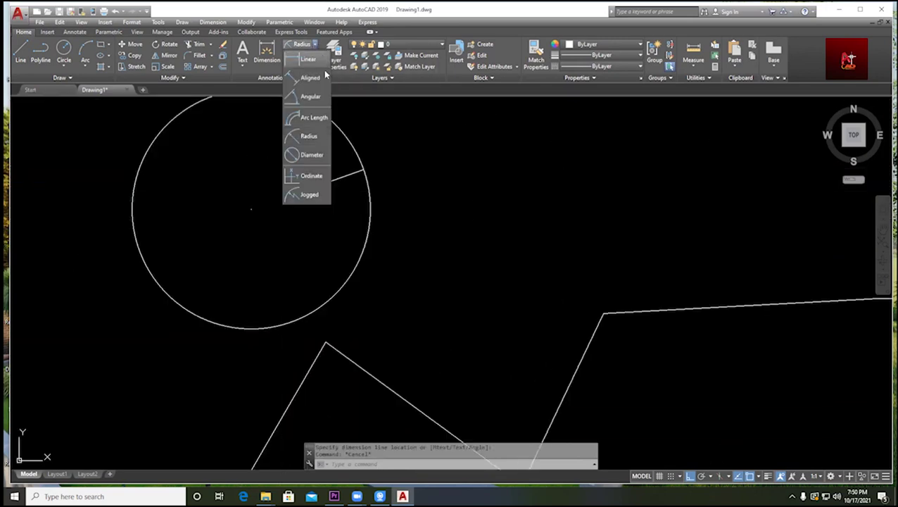
{"action": "left_click", "coordinate": [307, 157]}
{"action": "left_click", "coordinate": [360, 261]}
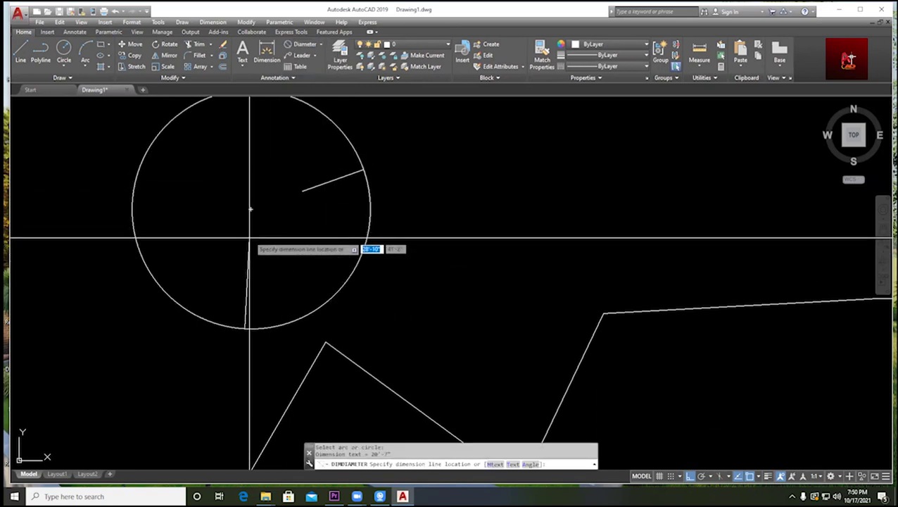
{"action": "scroll", "coordinate": [251, 243], "scroll_direction": "up", "scroll_amount": 5}
{"action": "middle_click_drag", "start_coordinate": [111, 272], "coordinate": [175, 261]}
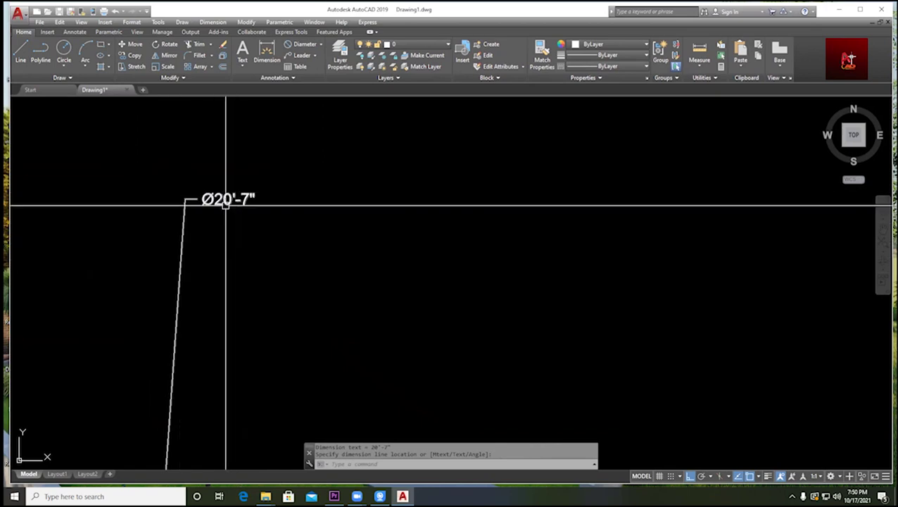
{"action": "right_click", "coordinate": [468, 150]}
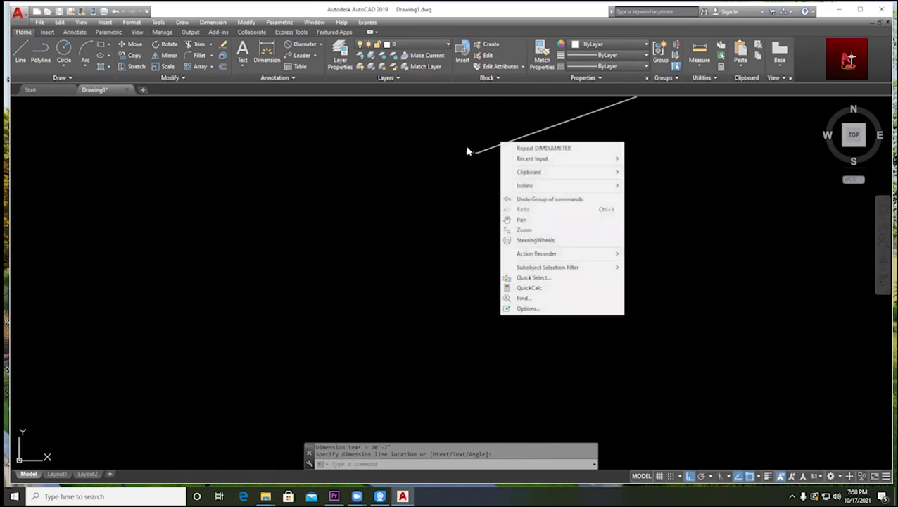
{"action": "key", "text": "Escape"}
{"action": "scroll", "coordinate": [411, 184], "scroll_direction": "down", "scroll_amount": 5}
{"action": "scroll", "coordinate": [408, 229], "scroll_direction": "up", "scroll_amount": 2}
{"action": "middle_click_drag", "start_coordinate": [407, 229], "coordinate": [413, 196]}
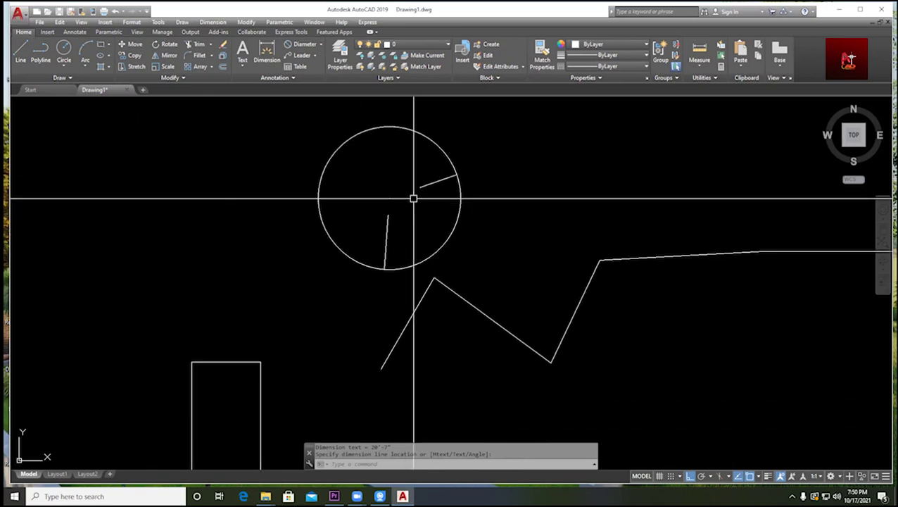
{"action": "left_click", "coordinate": [320, 46]}
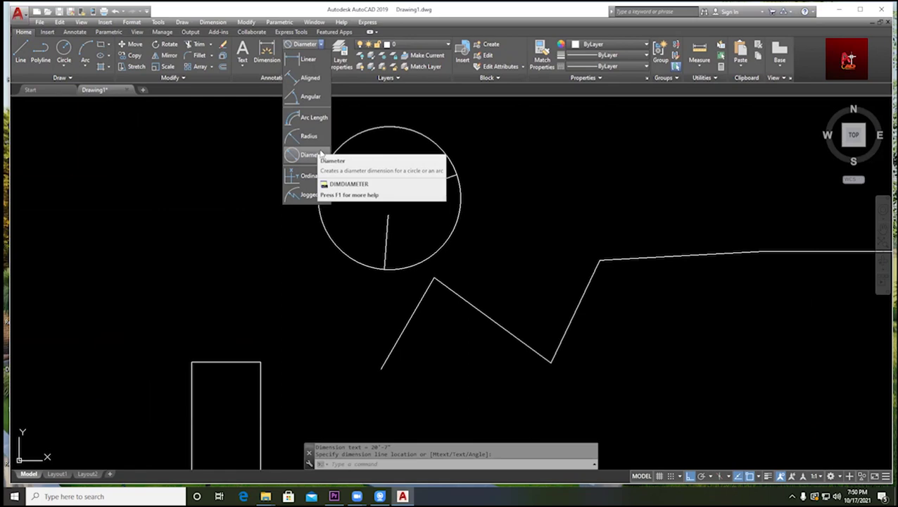
{"action": "key", "text": "Escape"}
{"action": "key", "text": "Escape"}
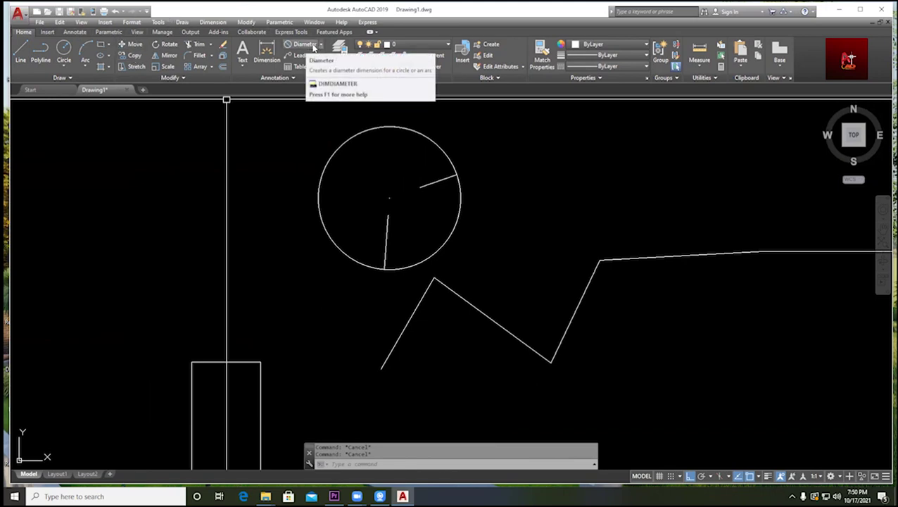
{"action": "left_click", "coordinate": [319, 45]}
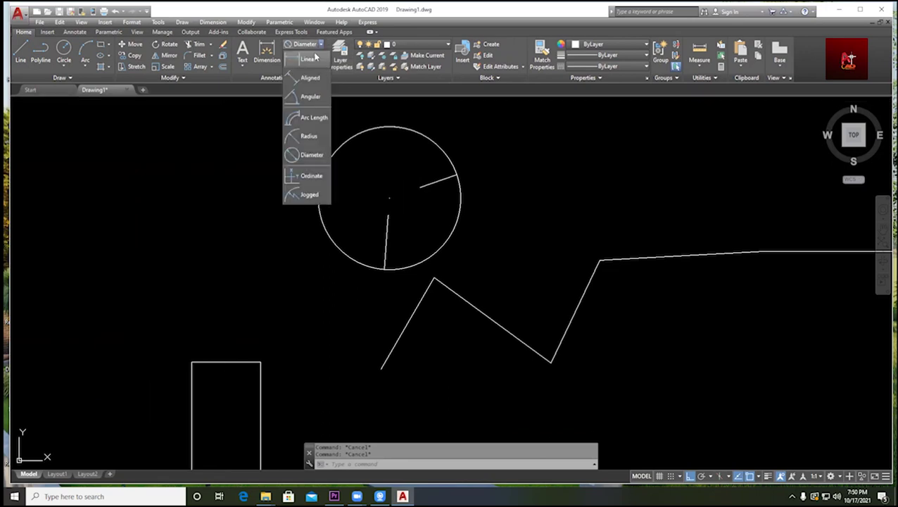
- Erase the circle, zigzag and rectangle with the E command and a window over everything
{"action": "left_click", "coordinate": [308, 59]}
{"action": "scroll", "coordinate": [447, 197], "scroll_direction": "down", "scroll_amount": 2}
{"action": "scroll", "coordinate": [447, 198], "scroll_direction": "down", "scroll_amount": 2}
{"action": "type", "text": "e"}
{"action": "key", "text": "Return"}
{"action": "left_click", "coordinate": [719, 319]}
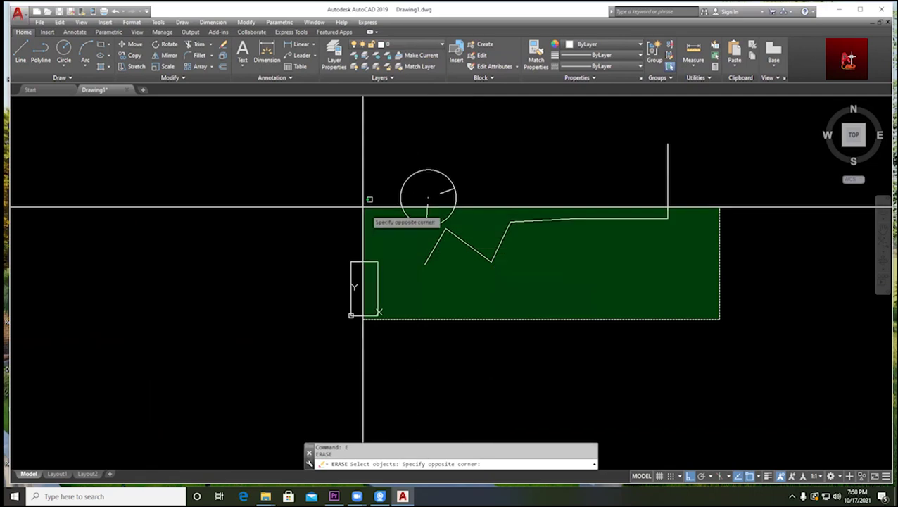
{"action": "left_click", "coordinate": [363, 207]}
{"action": "key", "text": "Return"}
{"action": "scroll", "coordinate": [282, 183], "scroll_direction": "down", "scroll_amount": 1}
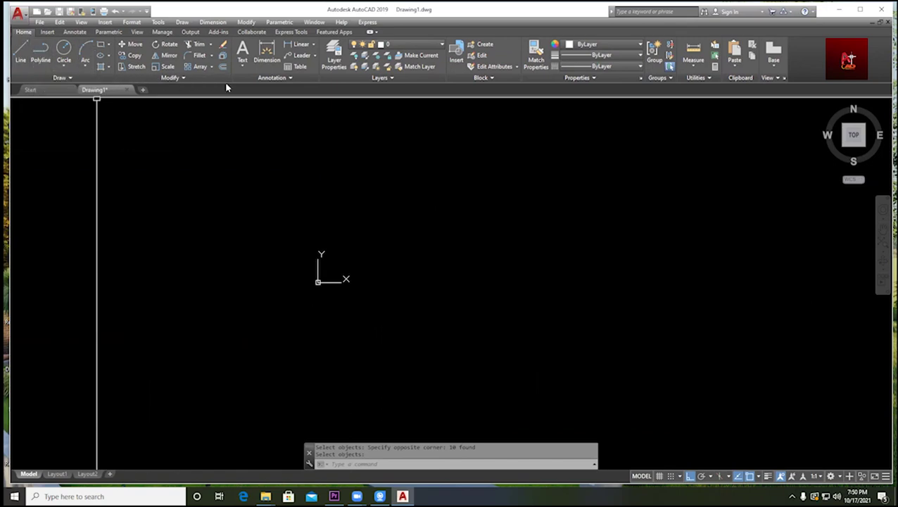
{"action": "left_click", "coordinate": [313, 44]}
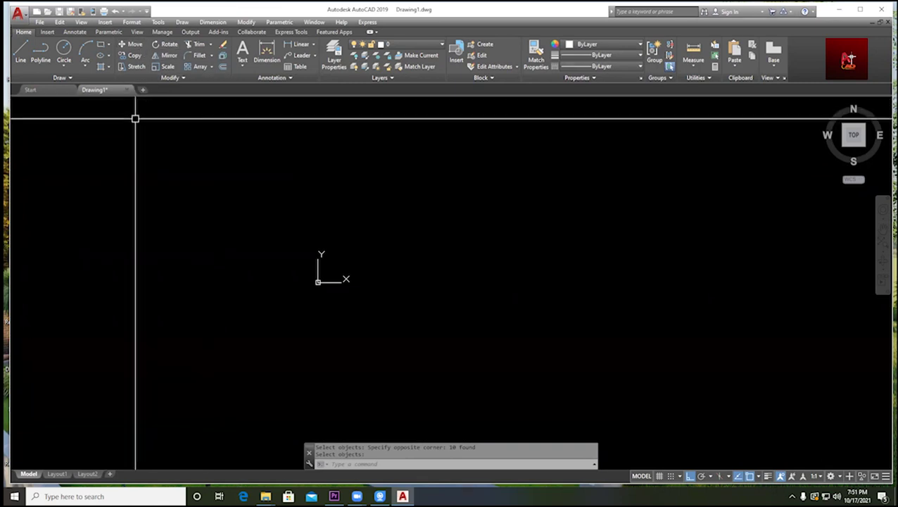
- Draw a small square with the Rectangle tool
{"action": "left_click", "coordinate": [101, 47]}
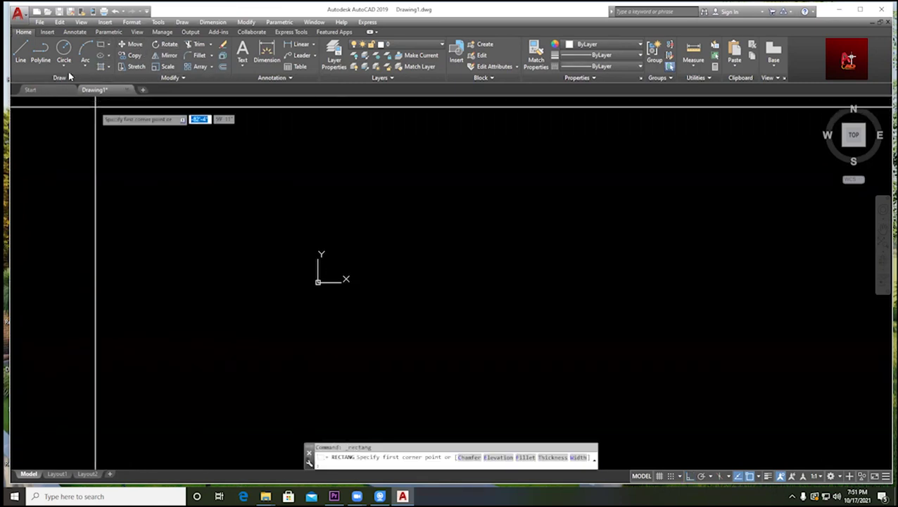
{"action": "left_click", "coordinate": [358, 204]}
{"action": "left_click", "coordinate": [381, 223]}
{"action": "scroll", "coordinate": [371, 207], "scroll_direction": "up", "scroll_amount": 6}
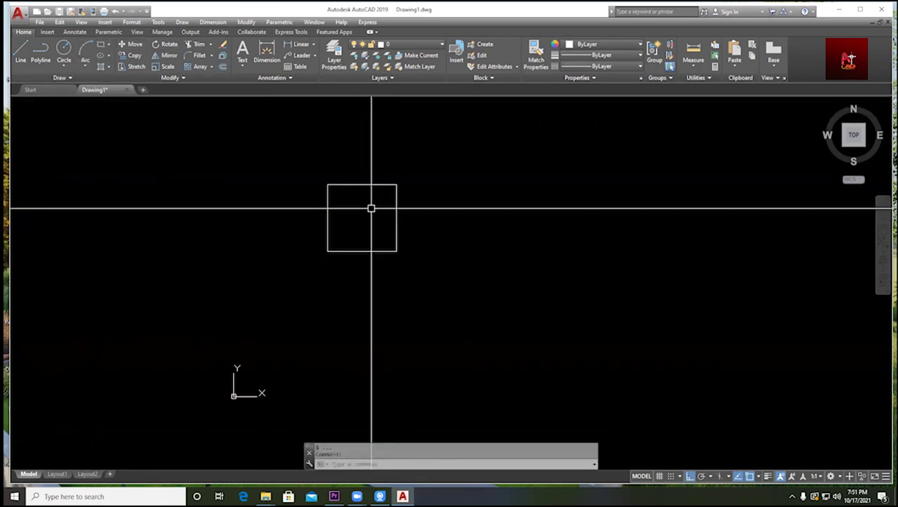
{"action": "middle_click_drag", "start_coordinate": [411, 214], "coordinate": [375, 202]}
{"action": "scroll", "coordinate": [384, 212], "scroll_direction": "down", "scroll_amount": 2}
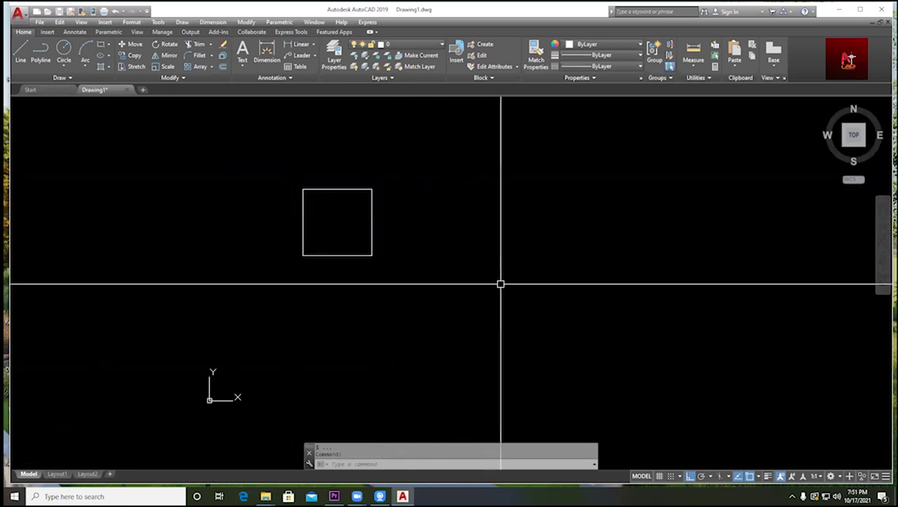
{"action": "middle_click_drag", "start_coordinate": [501, 283], "coordinate": [483, 273]}
- Draw a vertical line dropping from the square's bottom-left corner
{"action": "left_click", "coordinate": [20, 53]}
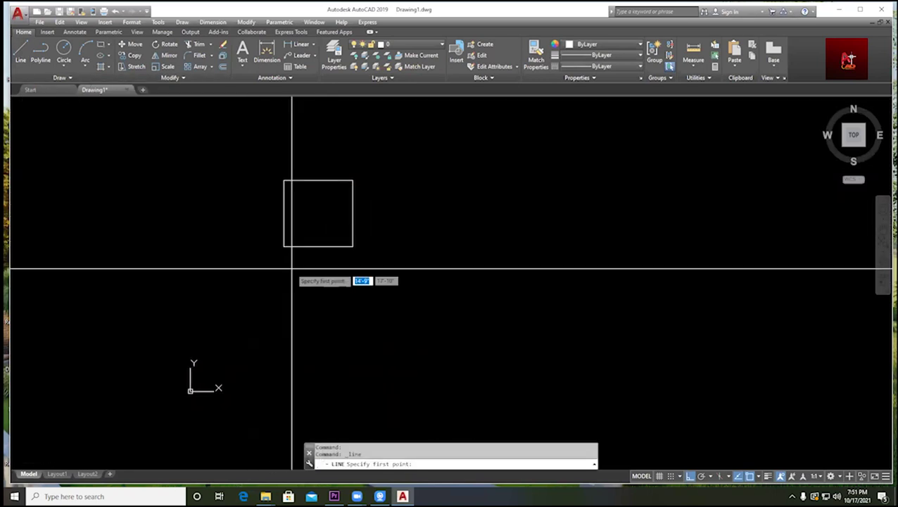
{"action": "left_click", "coordinate": [283, 246]}
{"action": "left_click", "coordinate": [321, 341]}
{"action": "key", "text": "Escape"}
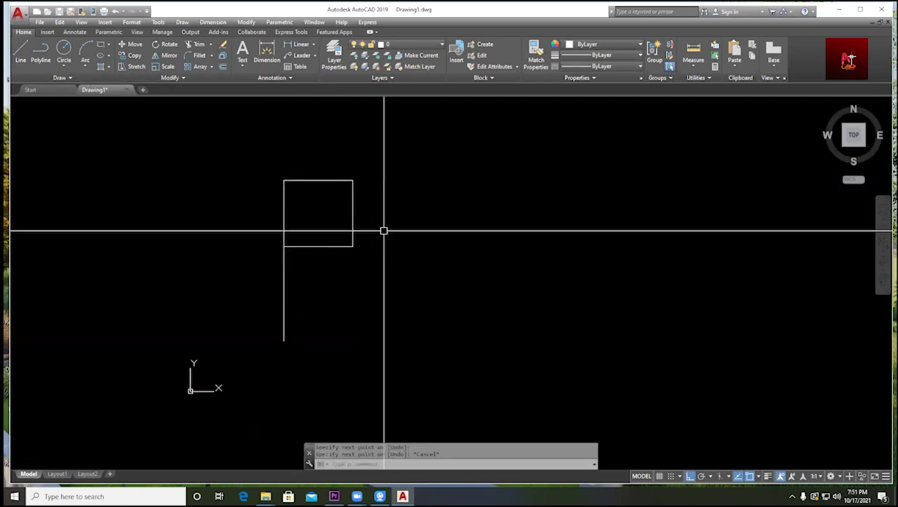
{"action": "left_click", "coordinate": [352, 181]}
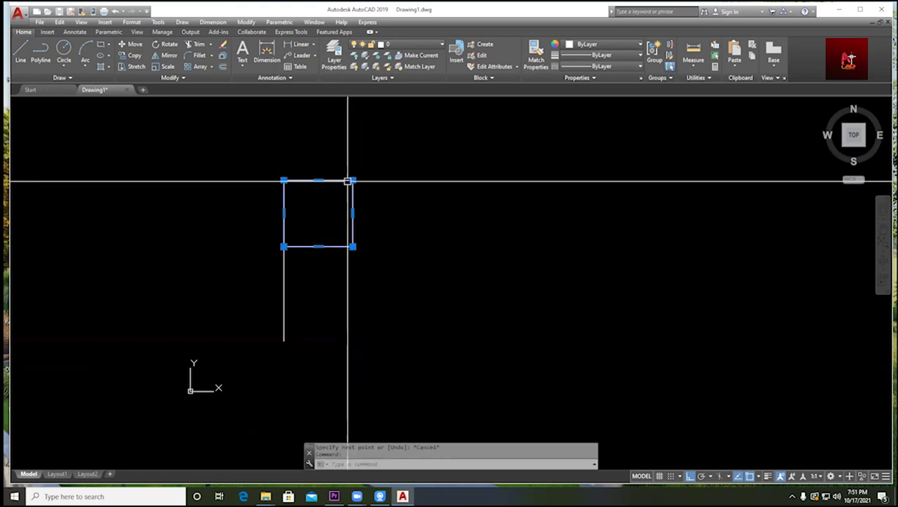
{"action": "key", "text": "Escape"}
- Copy the vertical line to a spot off to the right of the square
{"action": "type", "text": "C"}
{"action": "key", "text": "Return"}
{"action": "left_click", "coordinate": [310, 301]}
{"action": "left_click", "coordinate": [266, 291]}
{"action": "key", "text": "Return"}
{"action": "left_click", "coordinate": [491, 296]}
{"action": "left_click", "coordinate": [691, 345]}
{"action": "key", "text": "Escape"}
{"action": "left_click", "coordinate": [327, 246]}
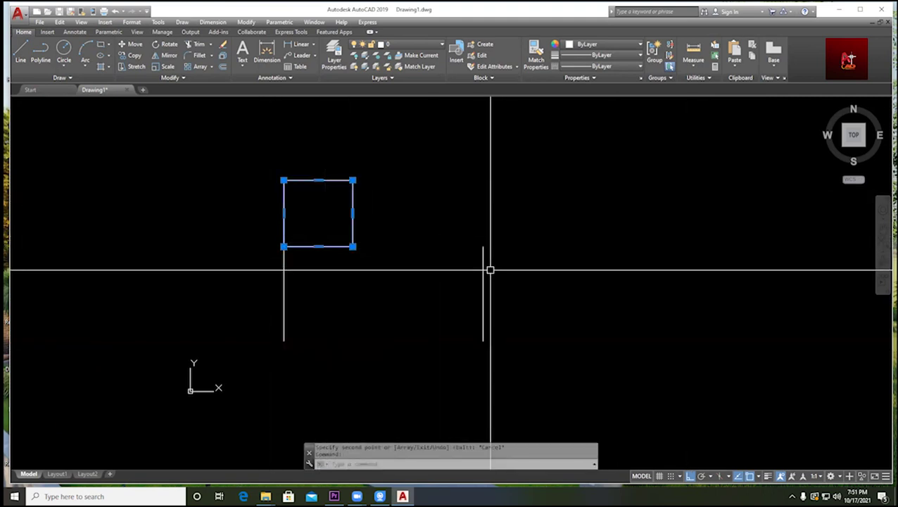
{"action": "key", "text": "Escape"}
{"action": "scroll", "coordinate": [476, 262], "scroll_direction": "down", "scroll_amount": 2}
{"action": "middle_click_drag", "start_coordinate": [447, 267], "coordinate": [435, 238]}
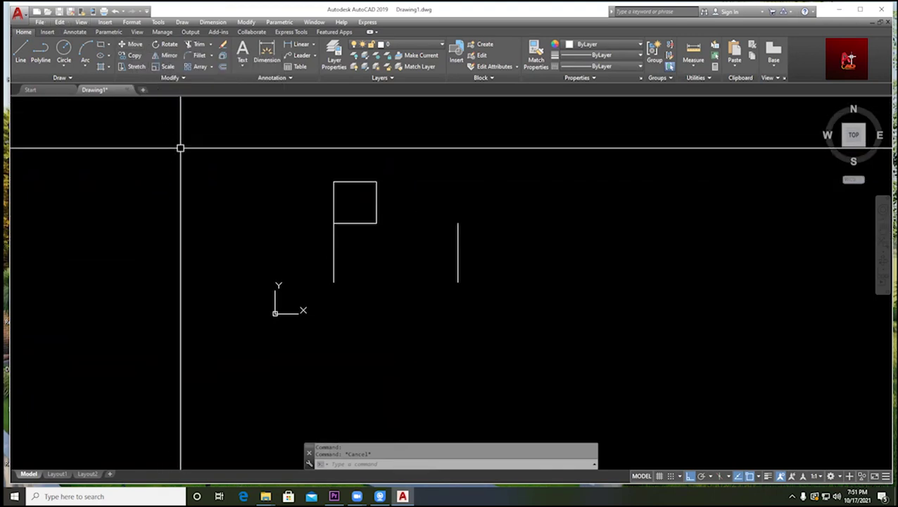
- Start Move and window-select only the square, leaving it ready for a base point
{"action": "key", "text": "Return"}
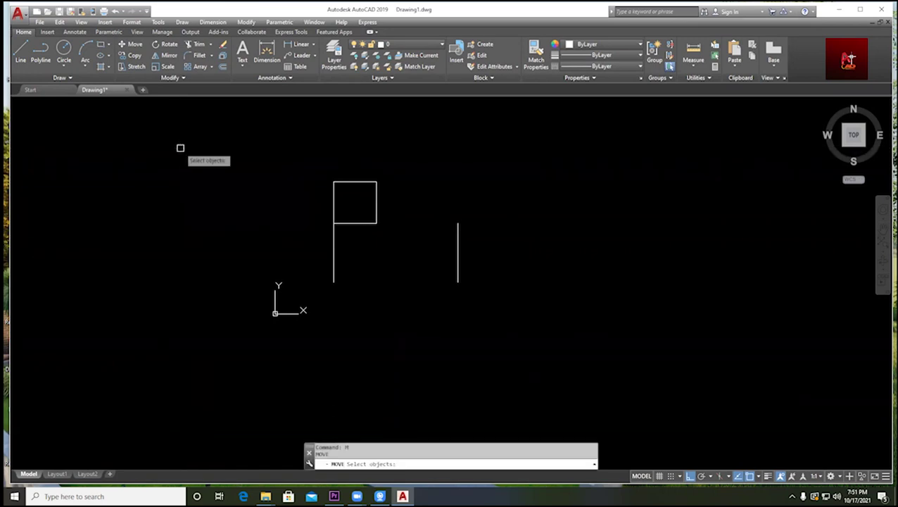
{"action": "left_click", "coordinate": [395, 240]}
{"action": "scroll", "coordinate": [329, 194], "scroll_direction": "up", "scroll_amount": 3}
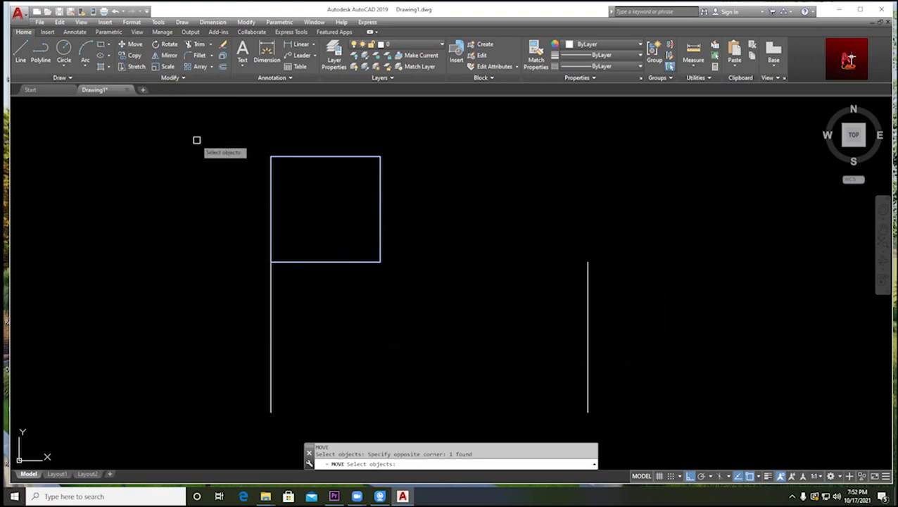
{"action": "left_click", "coordinate": [132, 44]}
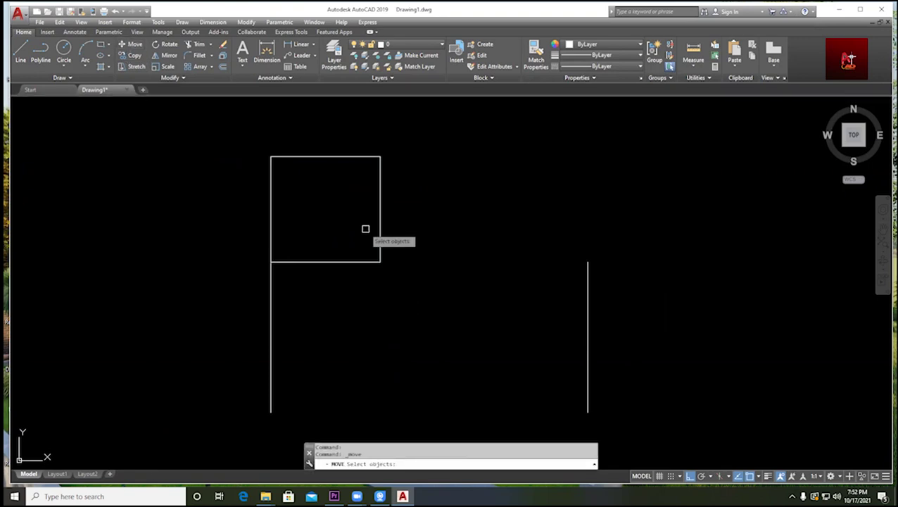
{"action": "left_click", "coordinate": [217, 124]}
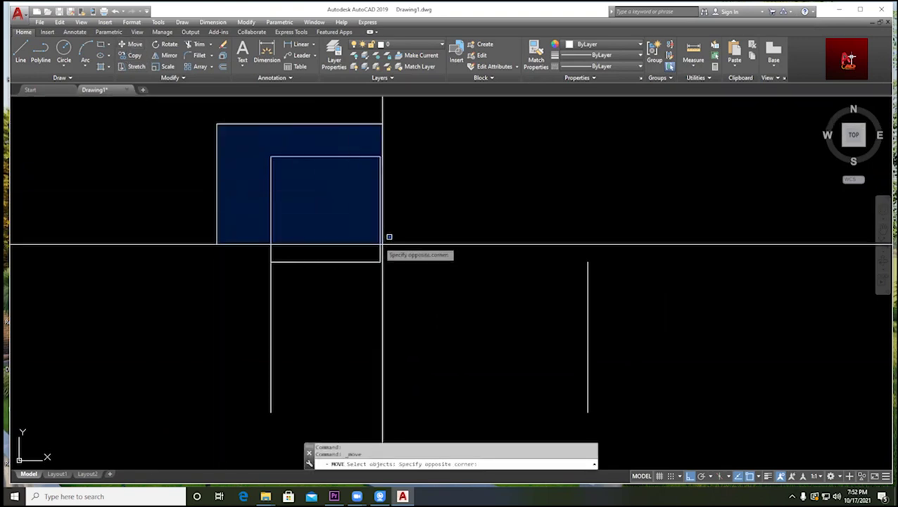
{"action": "left_click", "coordinate": [451, 309]}
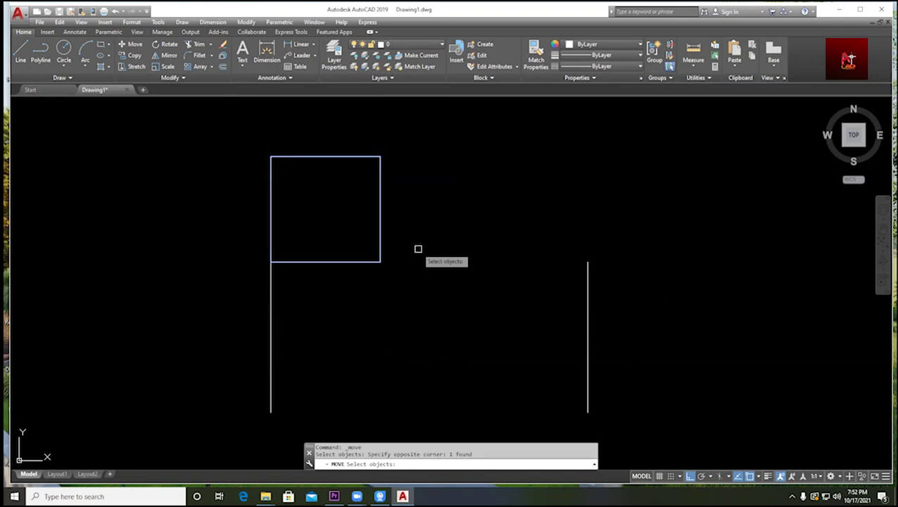
{"action": "key", "text": "Return"}
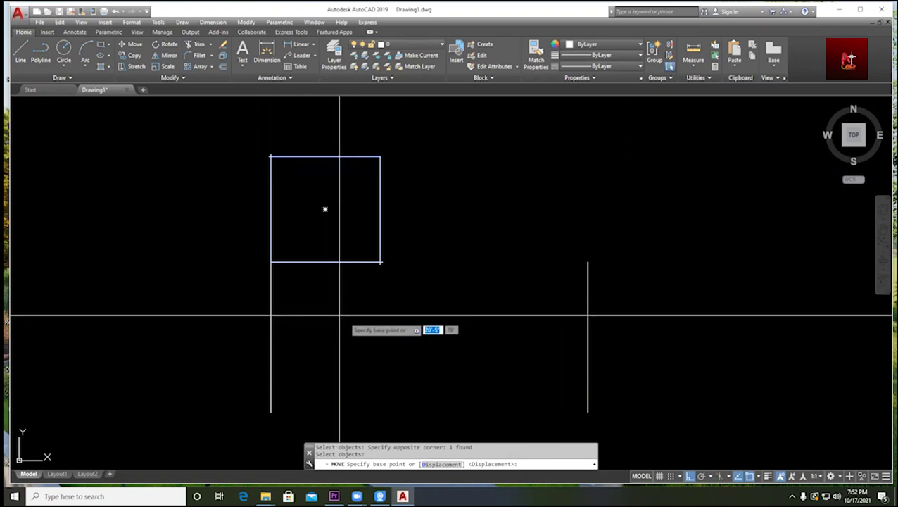
- Move the square by its lower-left corner onto the right-hand line, then undo it
{"action": "left_click", "coordinate": [270, 262]}
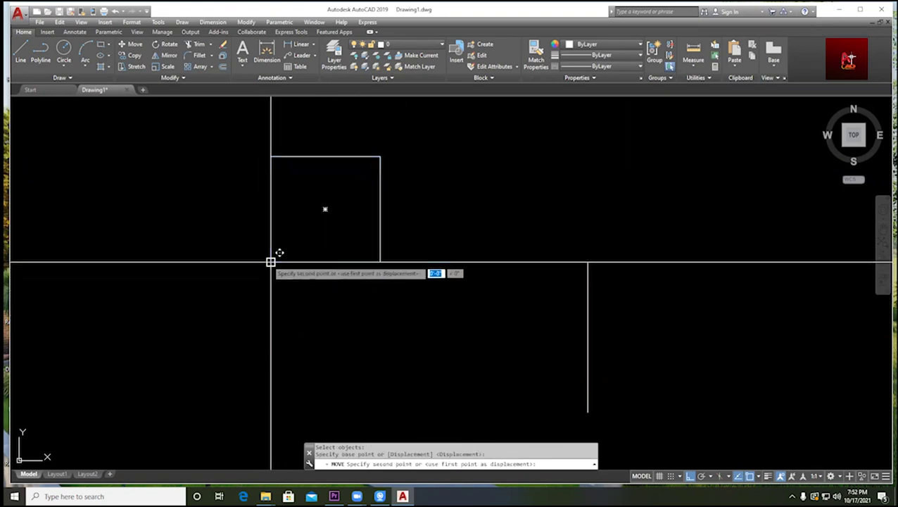
{"action": "left_click", "coordinate": [588, 262]}
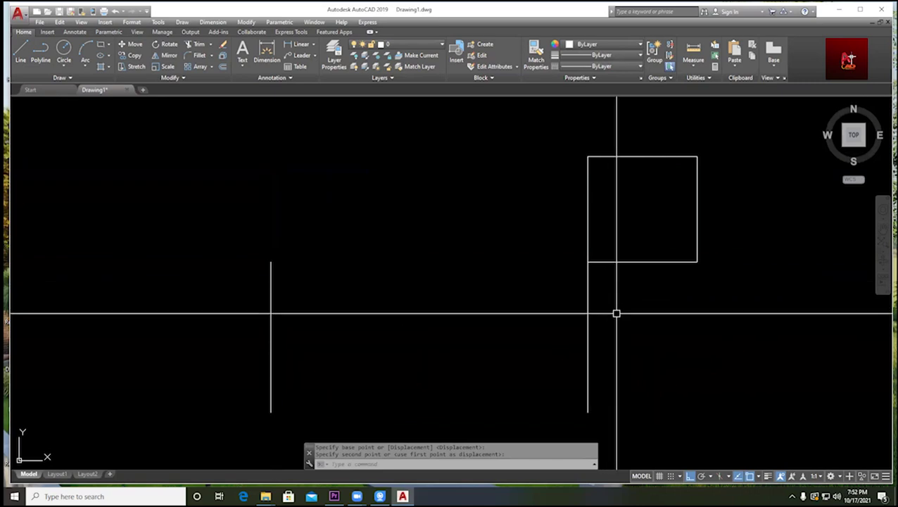
{"action": "middle_click_drag", "start_coordinate": [626, 311], "coordinate": [562, 313]}
{"action": "key", "text": "ctrl+z"}
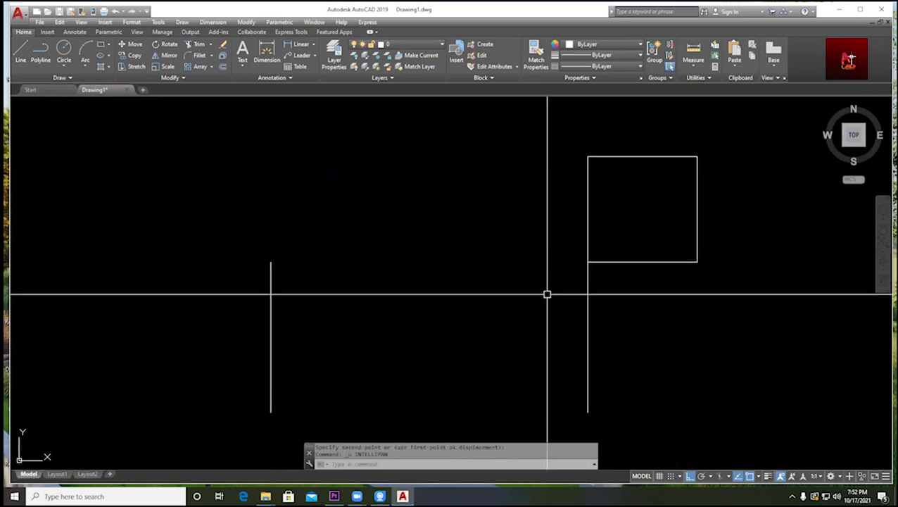
{"action": "key", "text": "ctrl+z"}
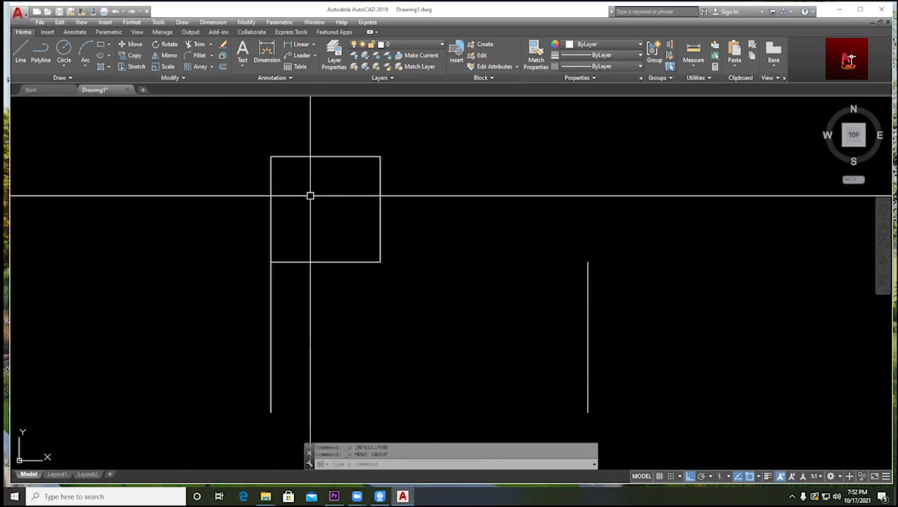
- Move the square again by its top-left corner onto the right vertical line
{"action": "type", "text": "m"}
{"action": "key", "text": "Return"}
{"action": "left_click", "coordinate": [421, 276]}
{"action": "left_click", "coordinate": [272, 143]}
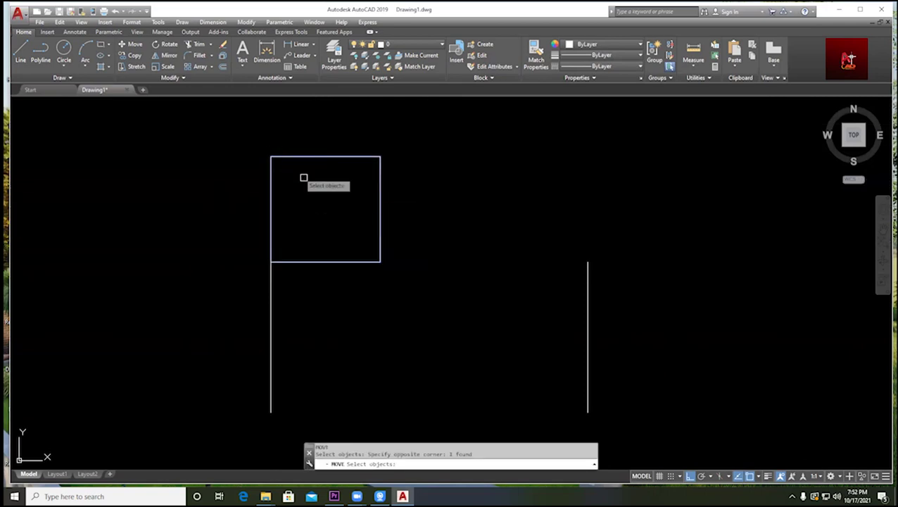
{"action": "key", "text": "Return"}
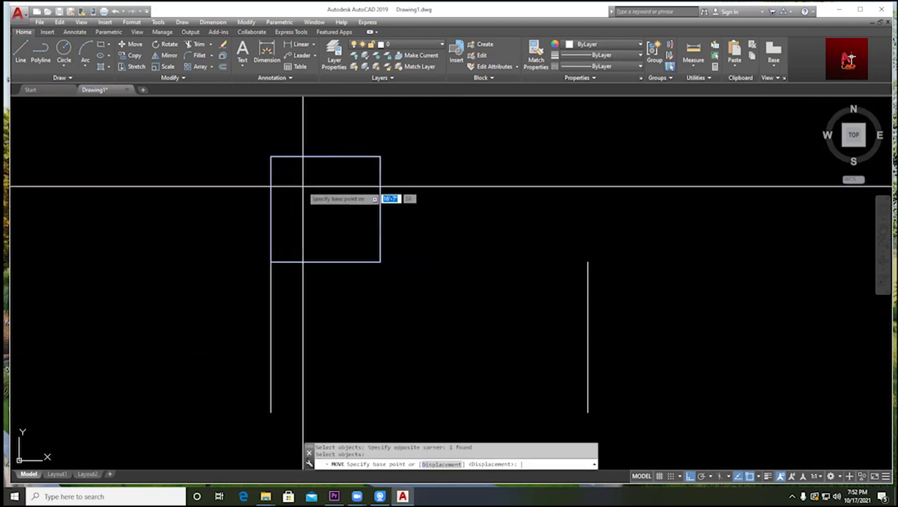
{"action": "left_click", "coordinate": [271, 157]}
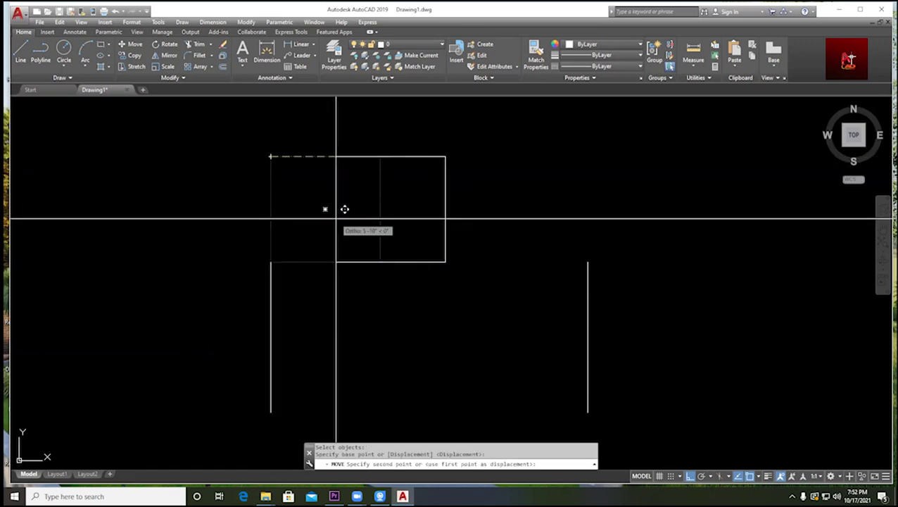
{"action": "left_click", "coordinate": [589, 261]}
{"action": "scroll", "coordinate": [385, 278], "scroll_direction": "down", "scroll_amount": 2}
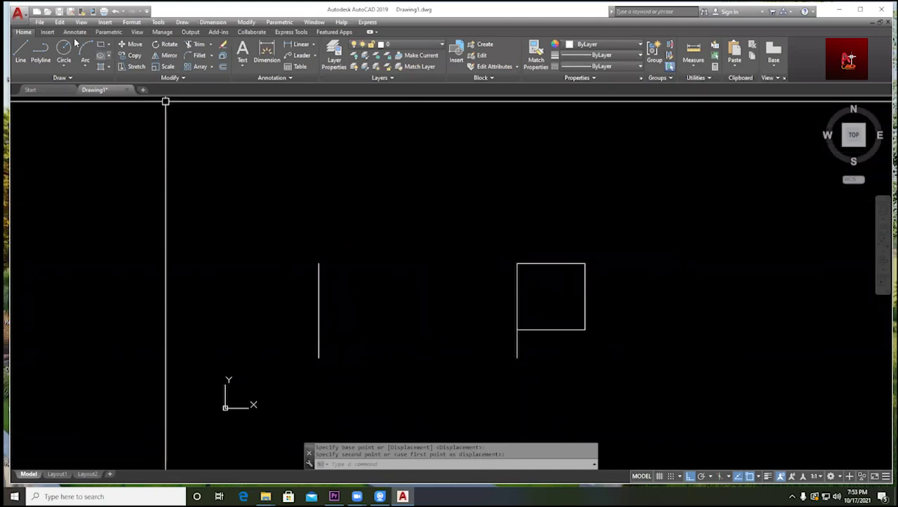
- With Ortho off, move the square and its line by the top-edge midpoint onto the loose line
{"action": "left_click", "coordinate": [132, 44]}
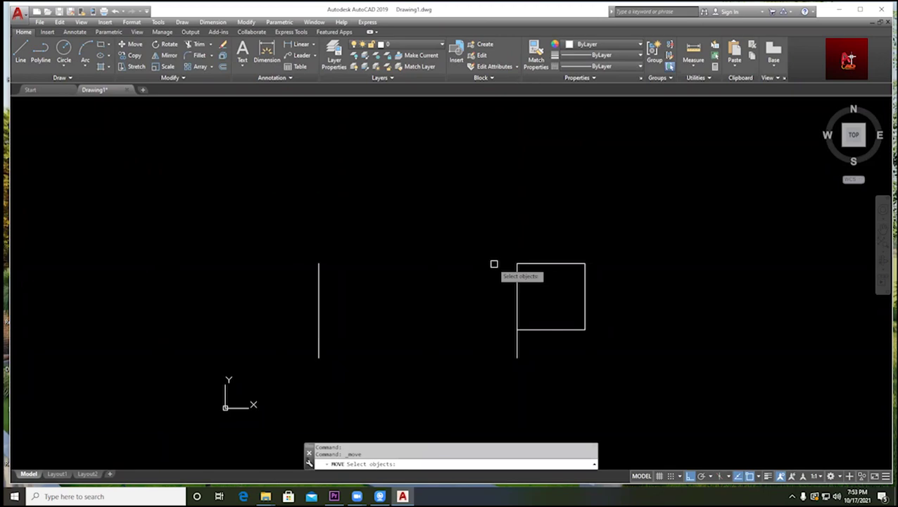
{"action": "left_click", "coordinate": [469, 209]}
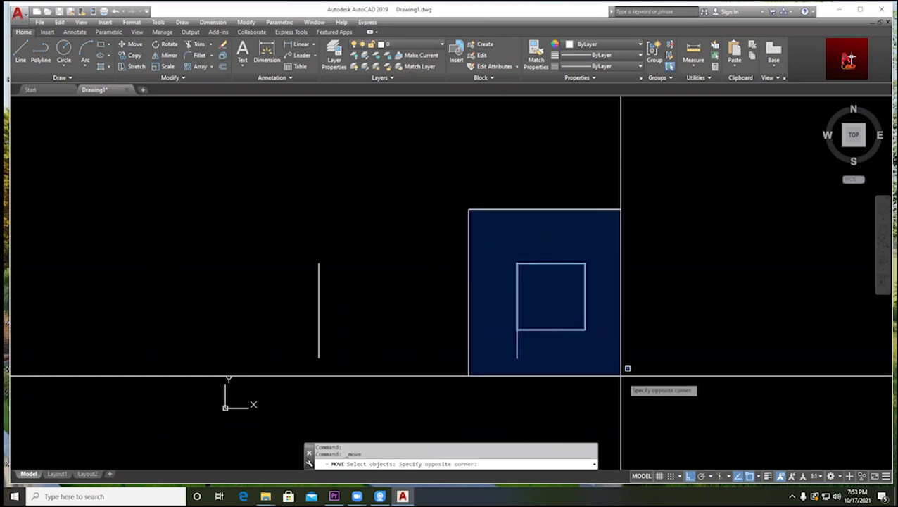
{"action": "left_click", "coordinate": [679, 407]}
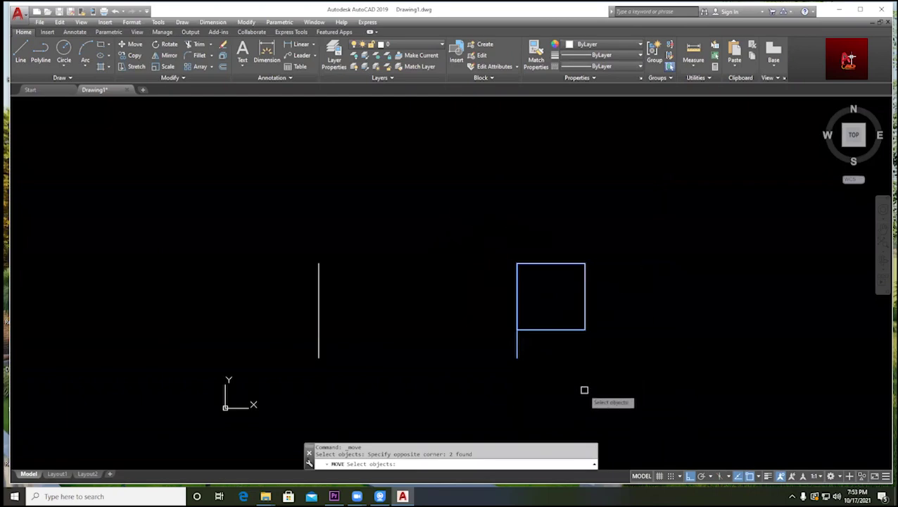
{"action": "key", "text": "Return"}
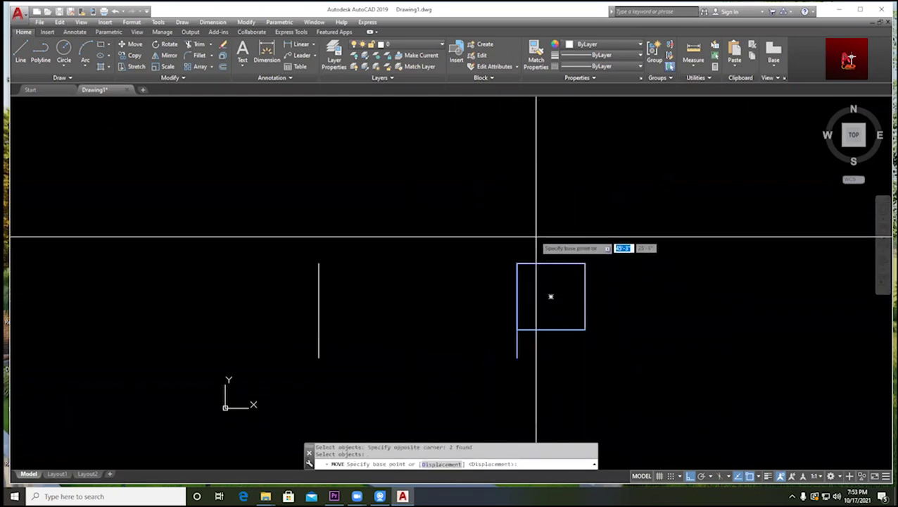
{"action": "left_click", "coordinate": [551, 265]}
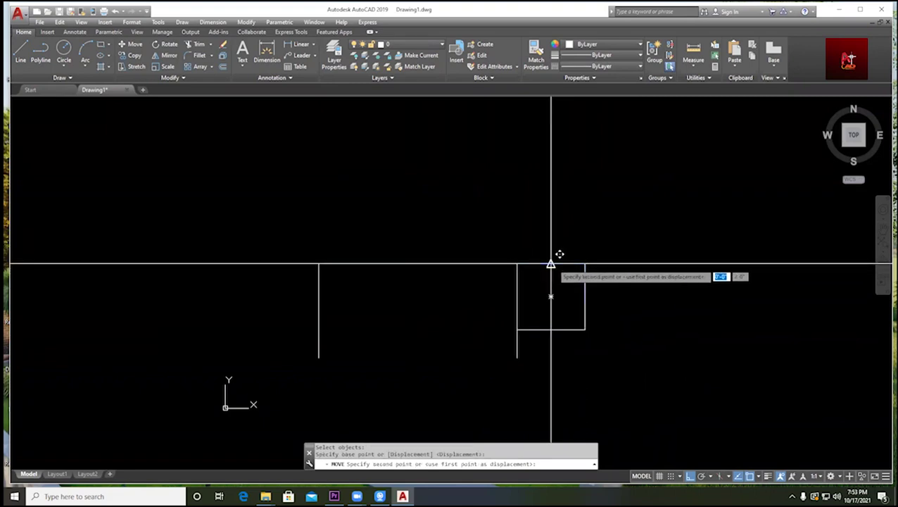
{"action": "key", "text": "F8"}
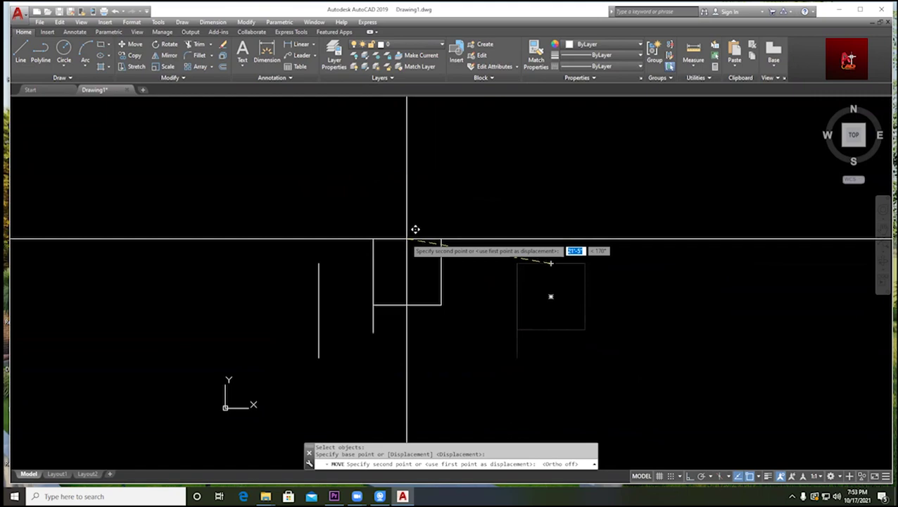
{"action": "middle_click_drag", "start_coordinate": [367, 286], "coordinate": [434, 213]}
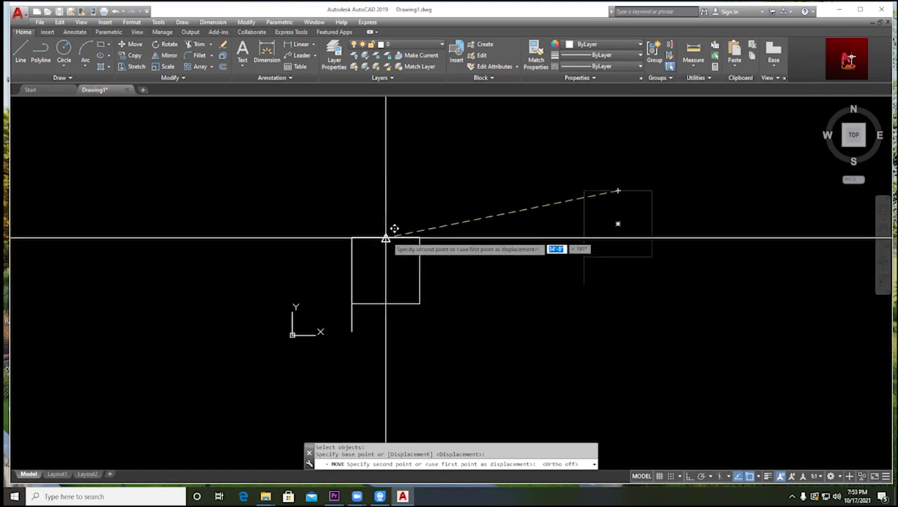
{"action": "left_click", "coordinate": [386, 239]}
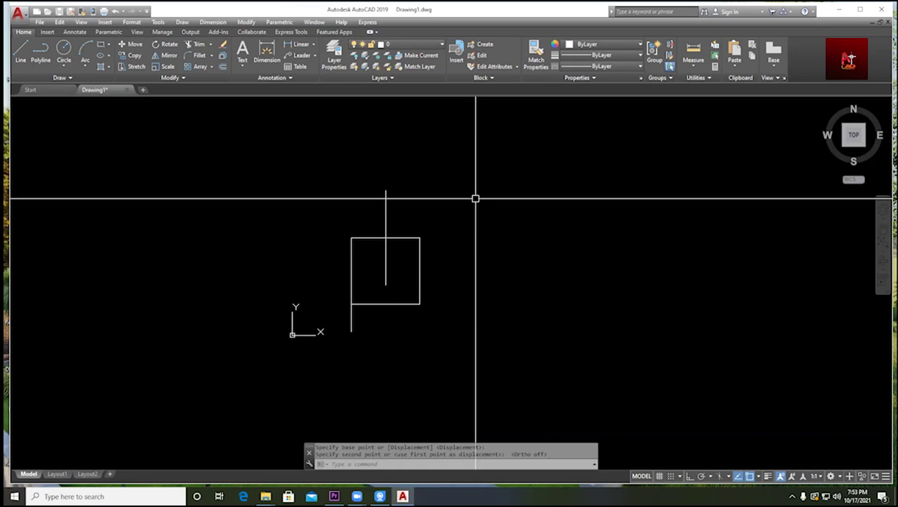
{"action": "key", "text": "Escape"}
{"action": "left_click_drag", "start_coordinate": [281, 138], "coordinate": [523, 383]}
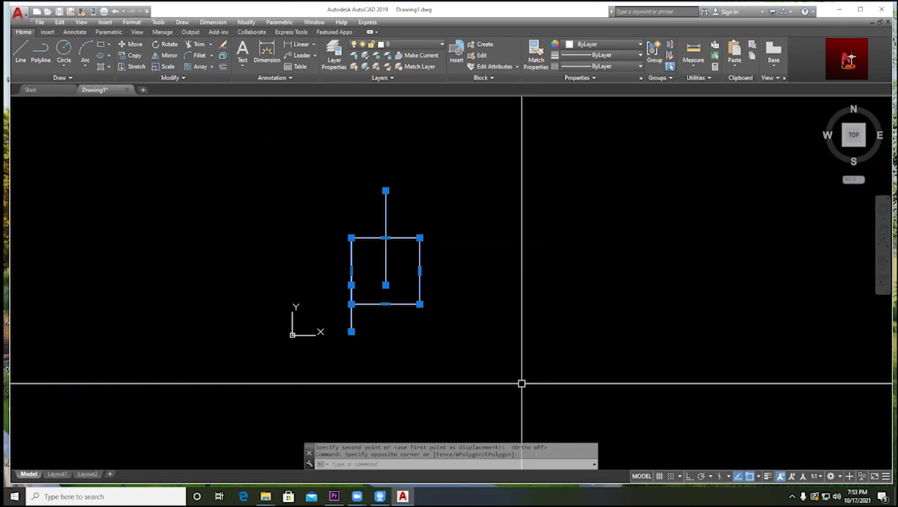
{"action": "key", "text": "Escape"}
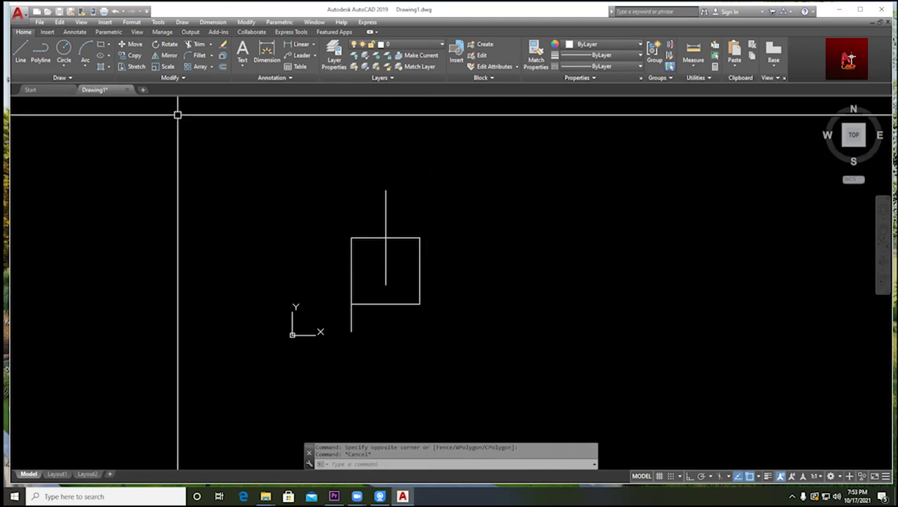
{"action": "left_click", "coordinate": [131, 55]}
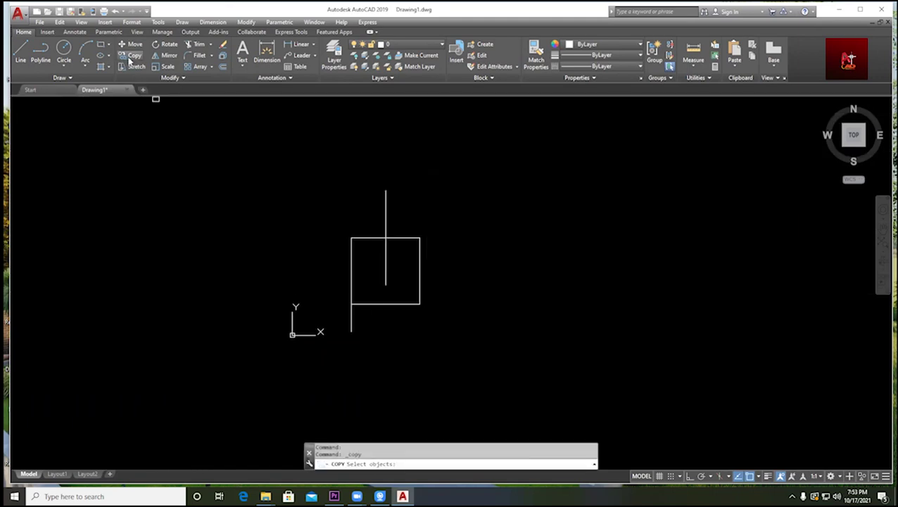
- Copy the square and its two vertical lines straight to the right, level with the original, using Ortho
{"action": "left_click", "coordinate": [294, 131]}
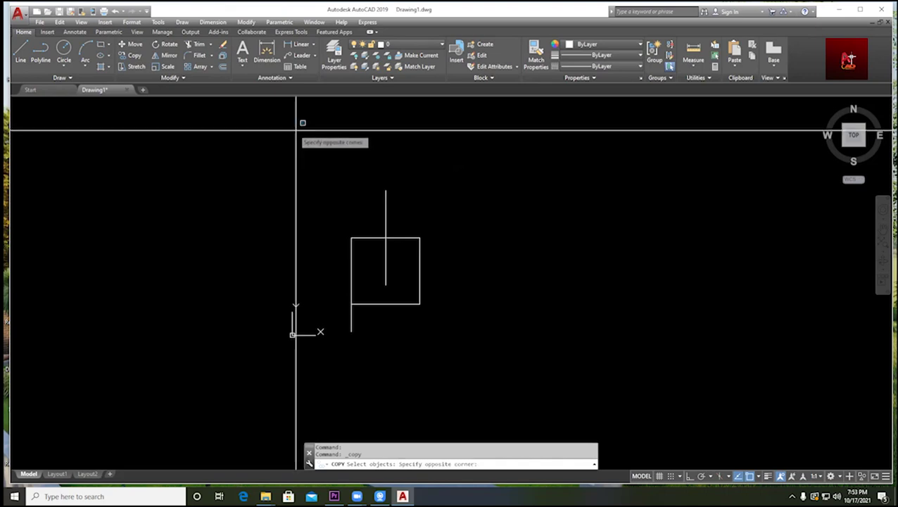
{"action": "left_click", "coordinate": [528, 387]}
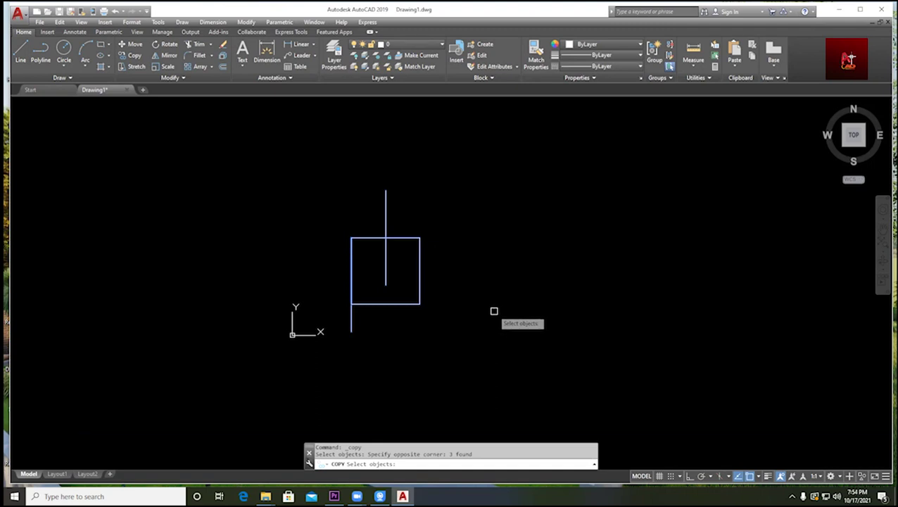
{"action": "key", "text": "Return"}
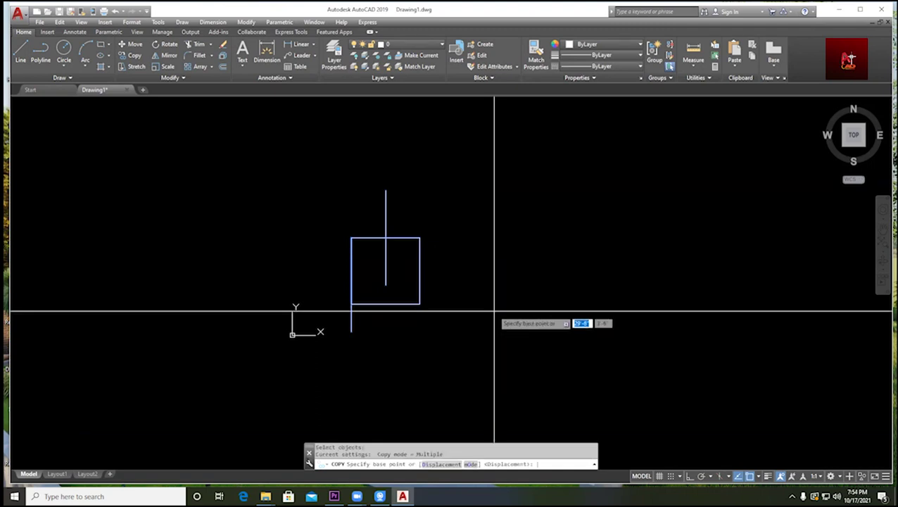
{"action": "left_click", "coordinate": [420, 304]}
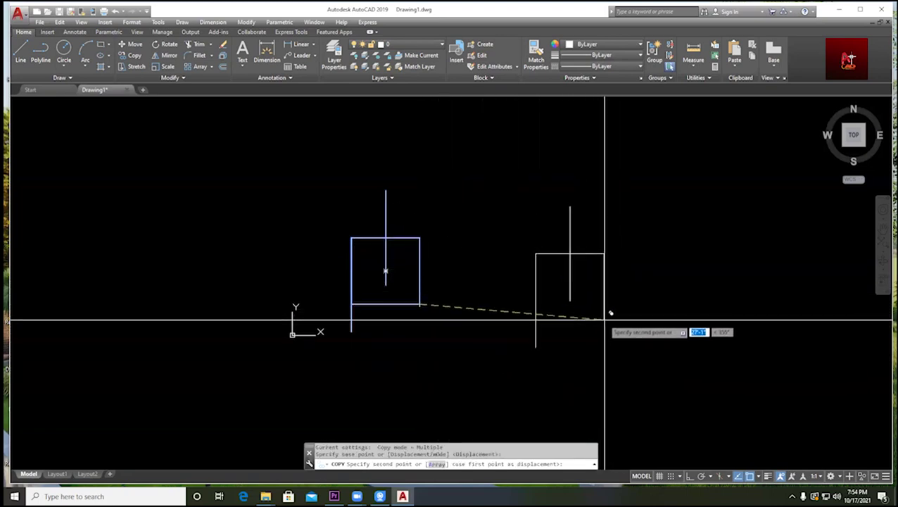
{"action": "key", "text": "F8"}
{"action": "left_click", "coordinate": [586, 352]}
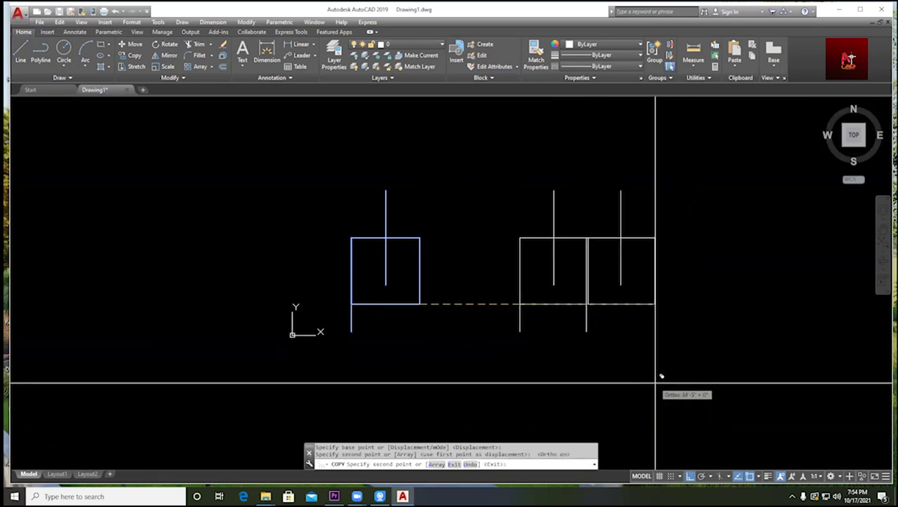
{"action": "key", "text": "Escape"}
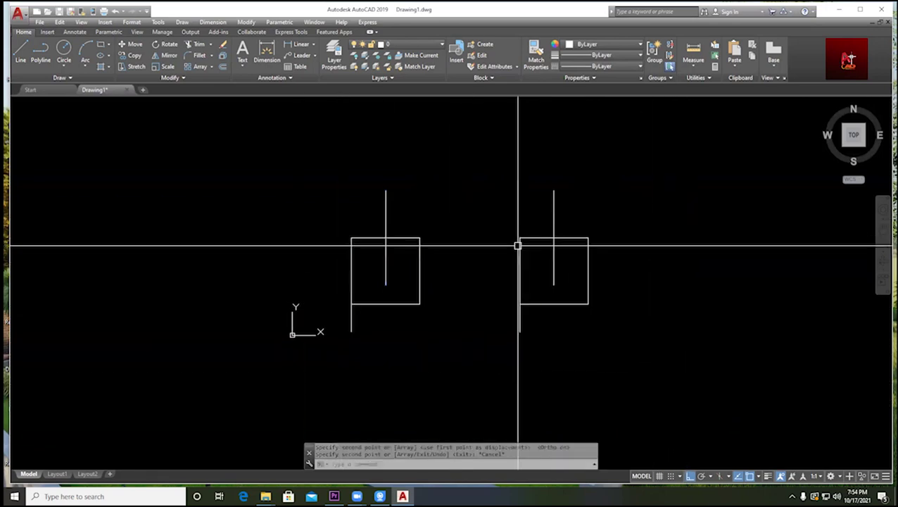
{"action": "middle_click_drag", "start_coordinate": [602, 255], "coordinate": [459, 248]}
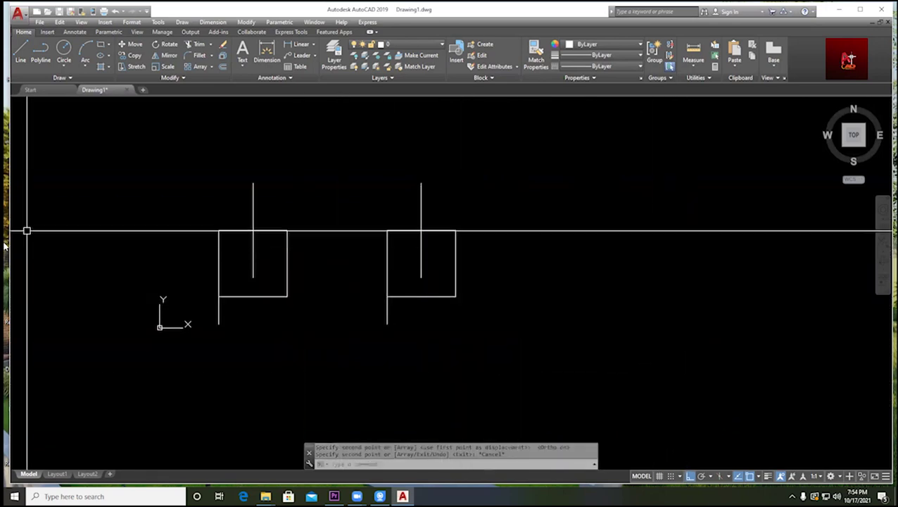
{"action": "left_click", "coordinate": [134, 56]}
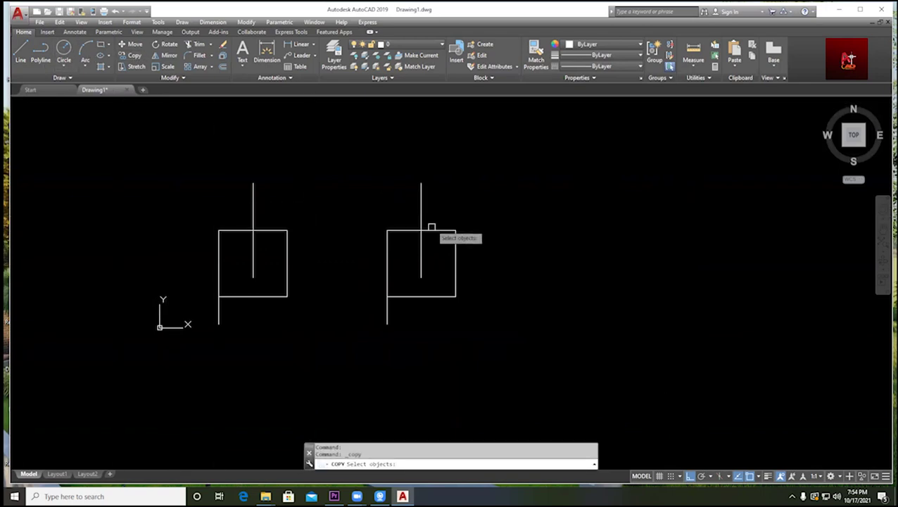
- Select the right square and its vertical line, using its lower-right corner as the base point
{"action": "left_click", "coordinate": [454, 231]}
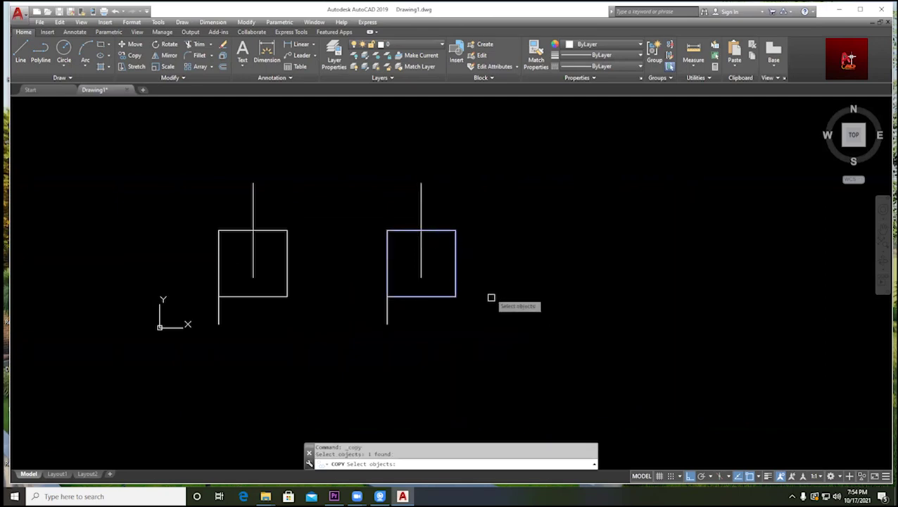
{"action": "left_click", "coordinate": [518, 276]}
{"action": "left_click", "coordinate": [406, 167]}
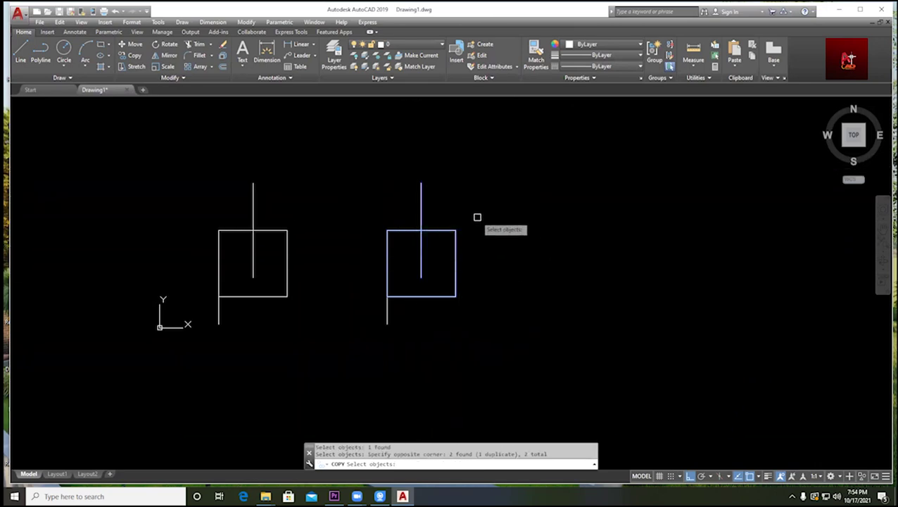
{"action": "key", "text": "Return"}
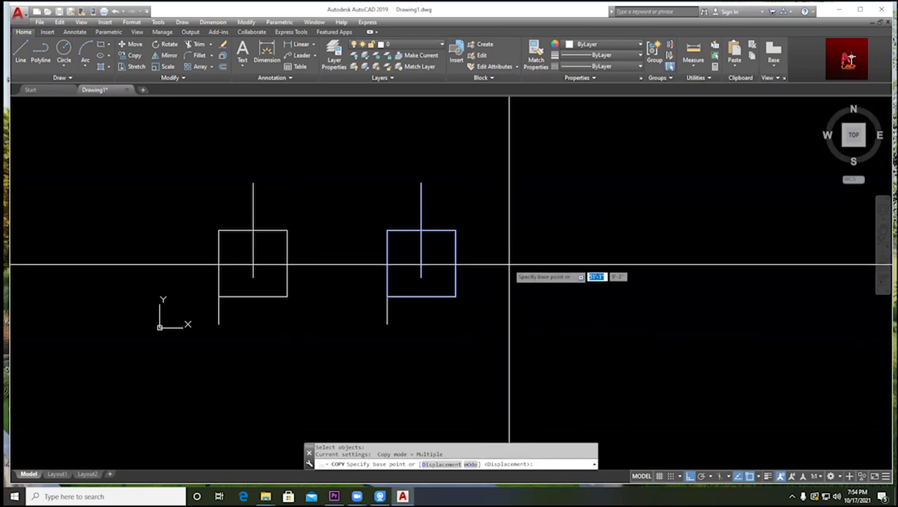
{"action": "left_click", "coordinate": [455, 296]}
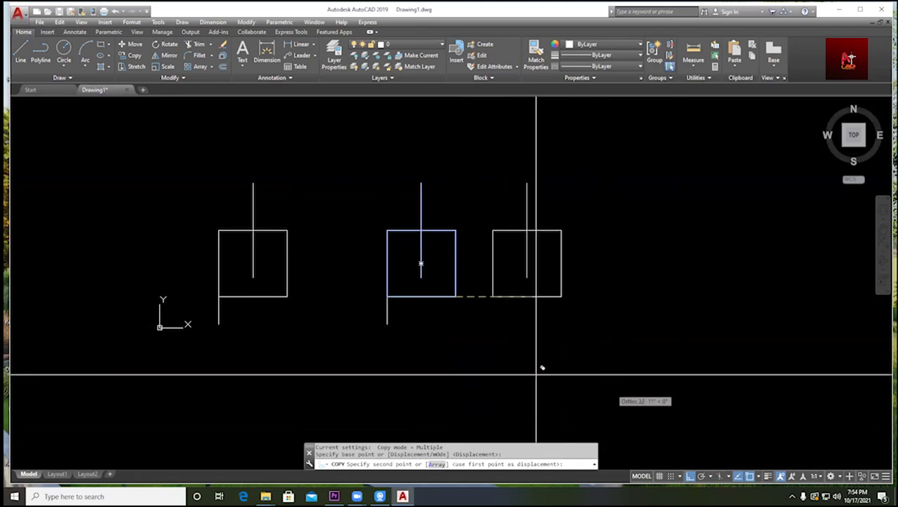
{"action": "middle_click_drag", "start_coordinate": [598, 261], "coordinate": [459, 295]}
{"action": "scroll", "coordinate": [497, 305], "scroll_direction": "down", "scroll_amount": 2}
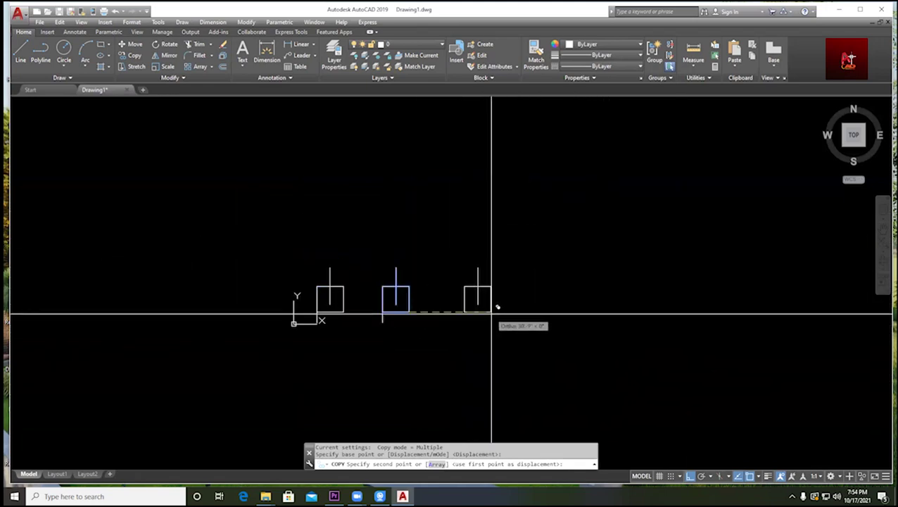
{"action": "scroll", "coordinate": [326, 307], "scroll_direction": "up", "scroll_amount": 2}
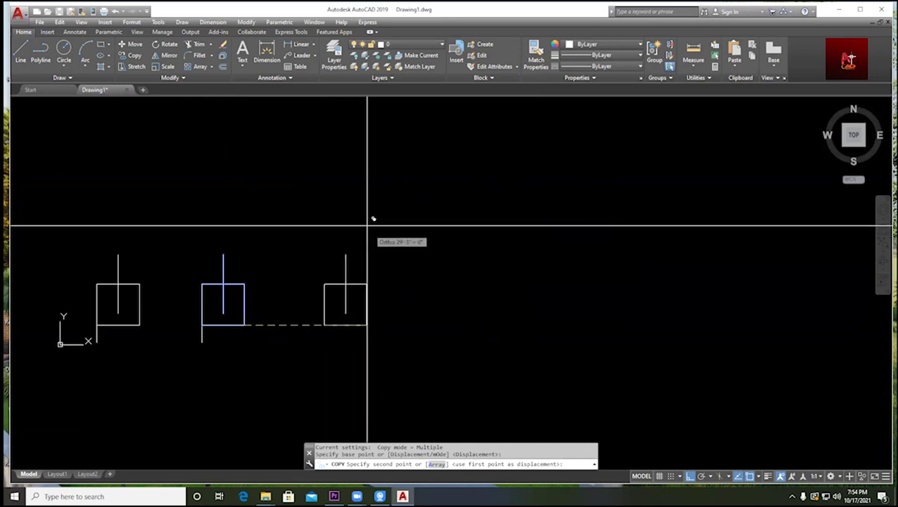
- With Ortho off, place six copies at upper-left, upper-middle, right, top-right, right-middle and lower-middle positions
{"action": "key", "text": "F8"}
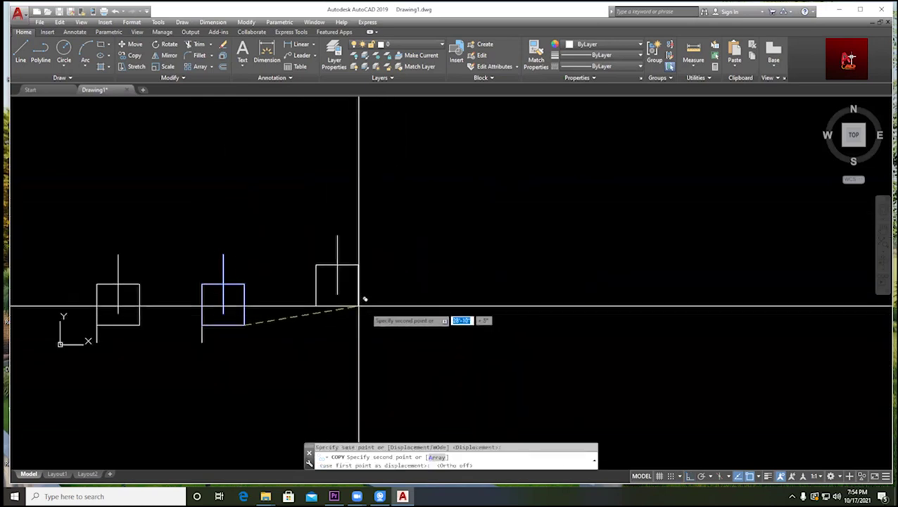
{"action": "scroll", "coordinate": [303, 267], "scroll_direction": "down", "scroll_amount": 1}
{"action": "middle_click_drag", "start_coordinate": [302, 231], "coordinate": [401, 231]}
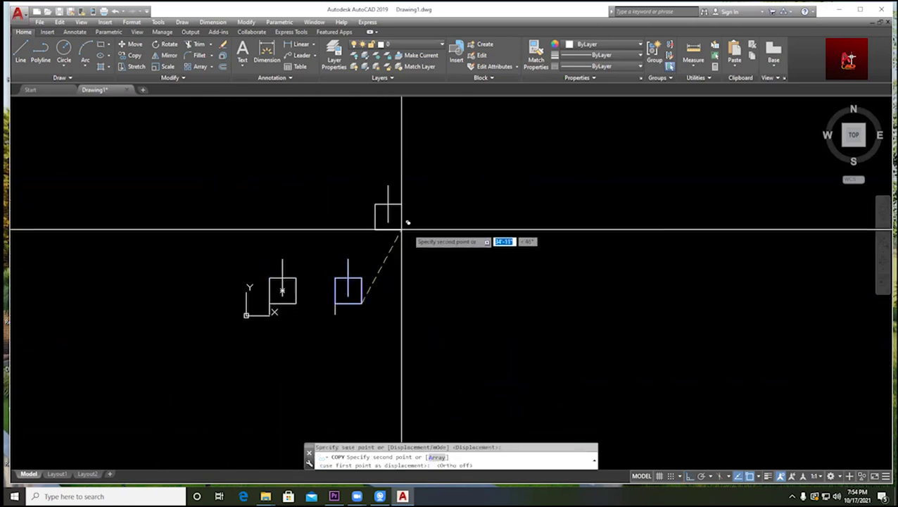
{"action": "scroll", "coordinate": [341, 215], "scroll_direction": "up", "scroll_amount": 2}
{"action": "left_click", "coordinate": [307, 208]}
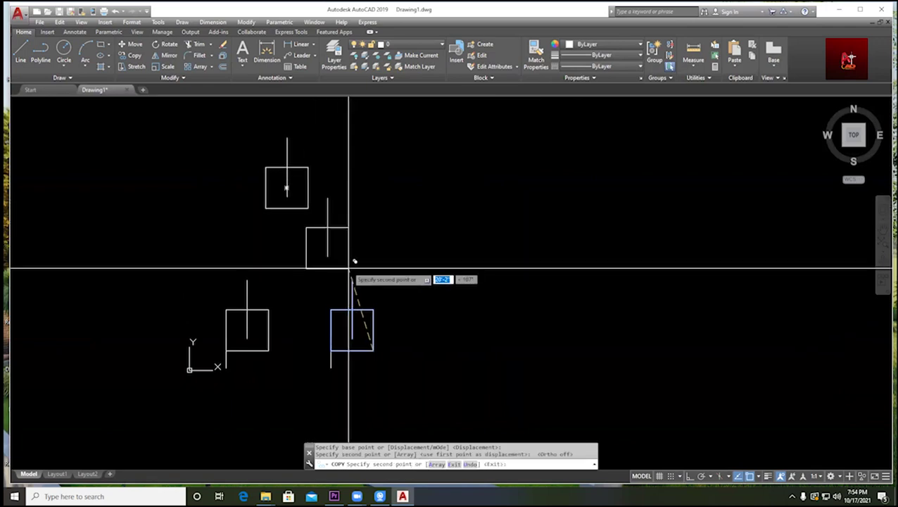
{"action": "left_click", "coordinate": [422, 206]}
{"action": "left_click", "coordinate": [545, 260]}
{"action": "left_click", "coordinate": [652, 209]}
{"action": "left_click", "coordinate": [619, 323]}
{"action": "left_click", "coordinate": [456, 330]}
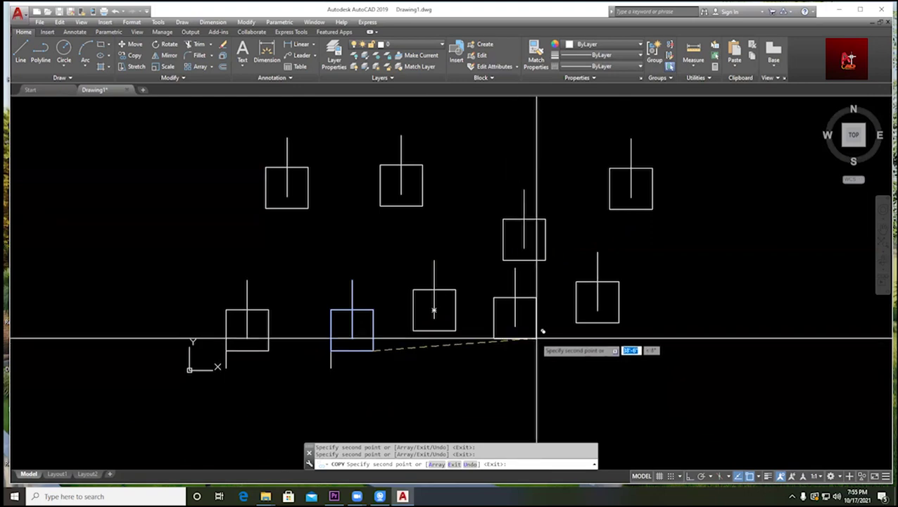
{"action": "key", "text": "Escape"}
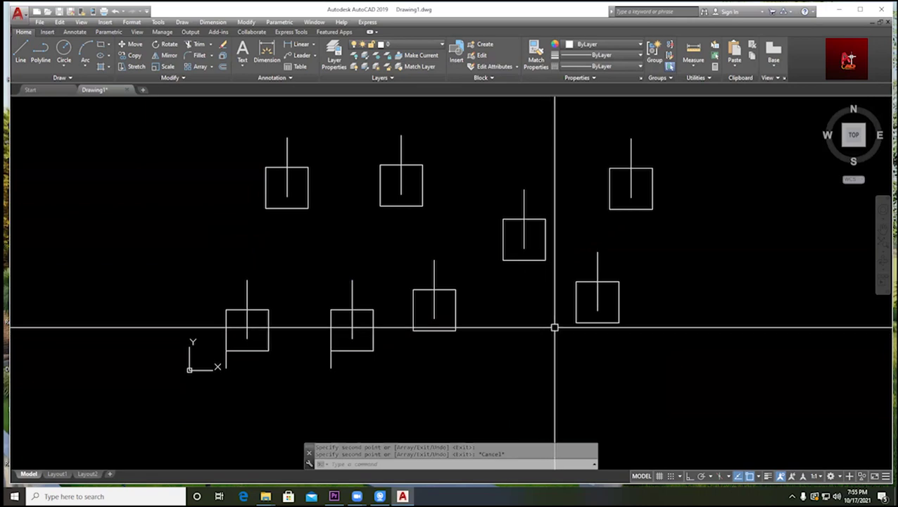
{"action": "scroll", "coordinate": [521, 317], "scroll_direction": "down", "scroll_amount": 2}
{"action": "middle_click_drag", "start_coordinate": [513, 314], "coordinate": [447, 260]}
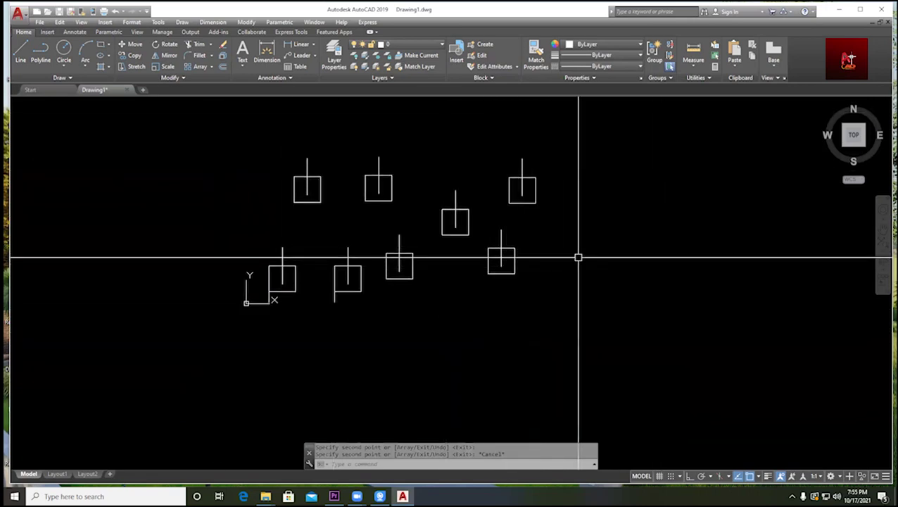
{"action": "middle_click_drag", "start_coordinate": [504, 250], "coordinate": [482, 265]}
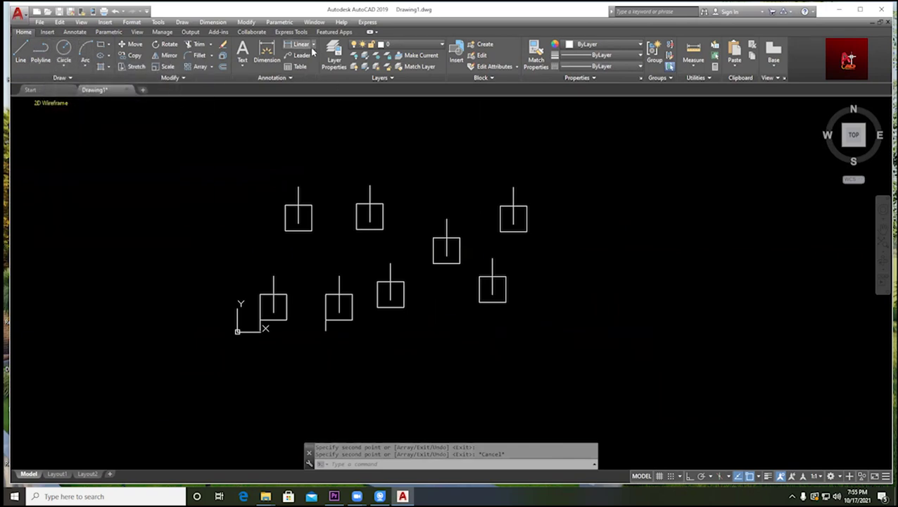
- Start the Linear (DIMLINEAR) command from the Annotation panel
{"action": "left_click", "coordinate": [299, 45]}
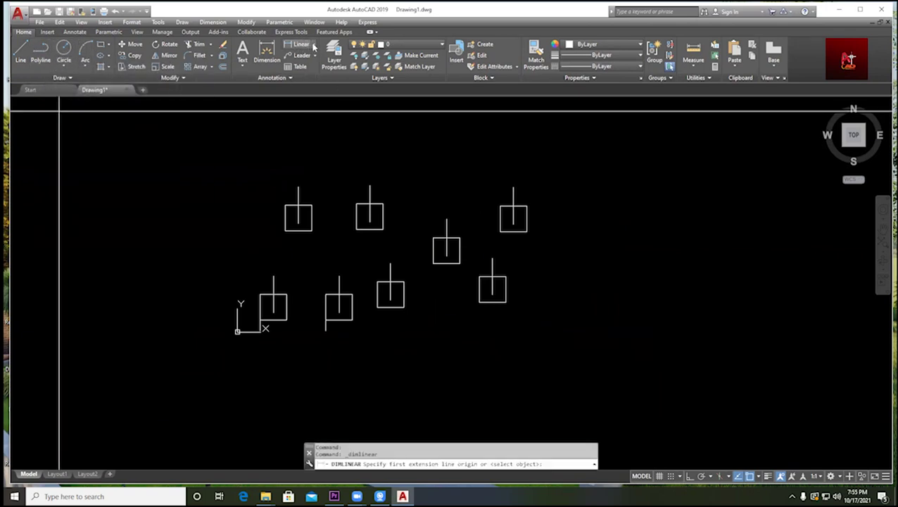
{"action": "left_click", "coordinate": [314, 45]}
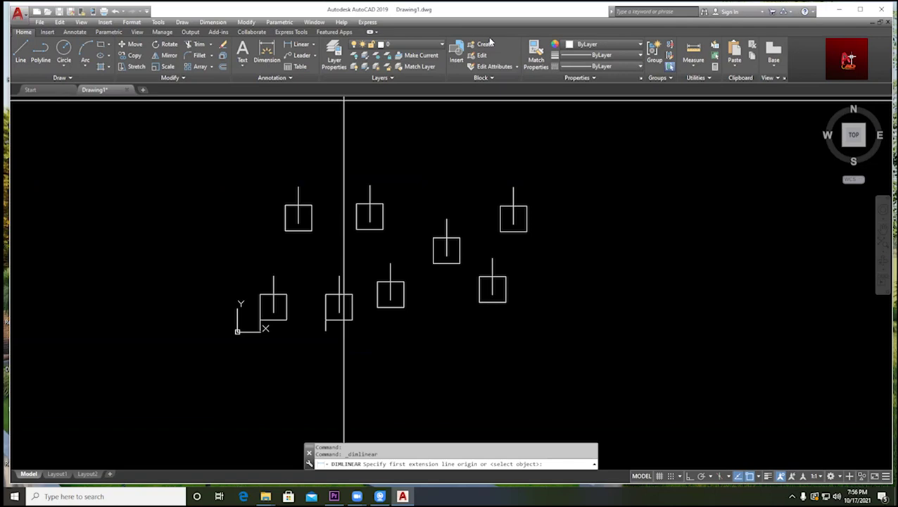
{"action": "scroll", "coordinate": [397, 170], "scroll_direction": "down", "scroll_amount": 2}
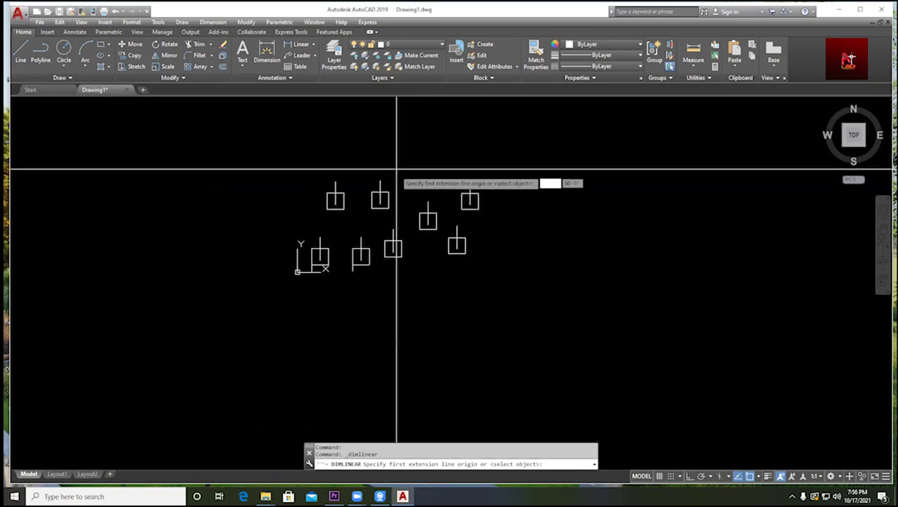
- Cancel the pending DIMLINEAR command, leaving the eight squares as they are
{"action": "key", "text": "Escape"}
{"action": "scroll", "coordinate": [383, 194], "scroll_direction": "up", "scroll_amount": 2}
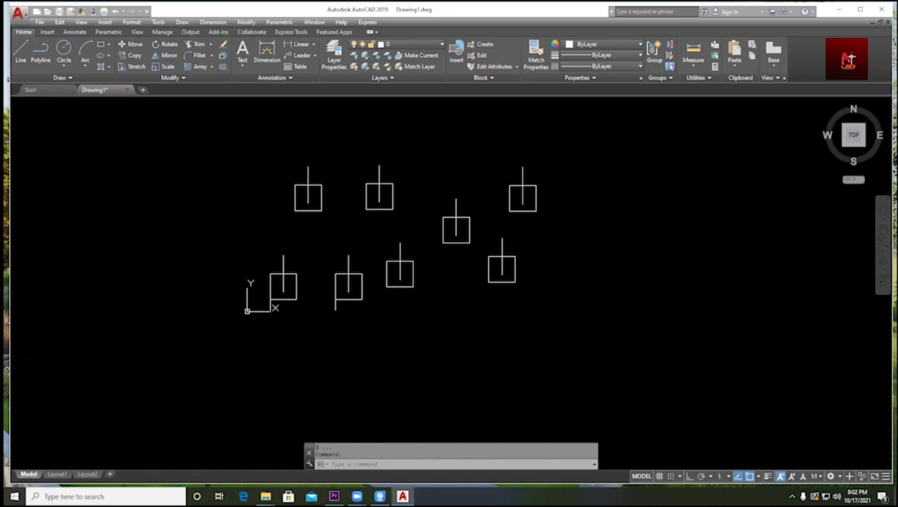
{"action": "scroll", "coordinate": [421, 188], "scroll_direction": "up", "scroll_amount": 4}
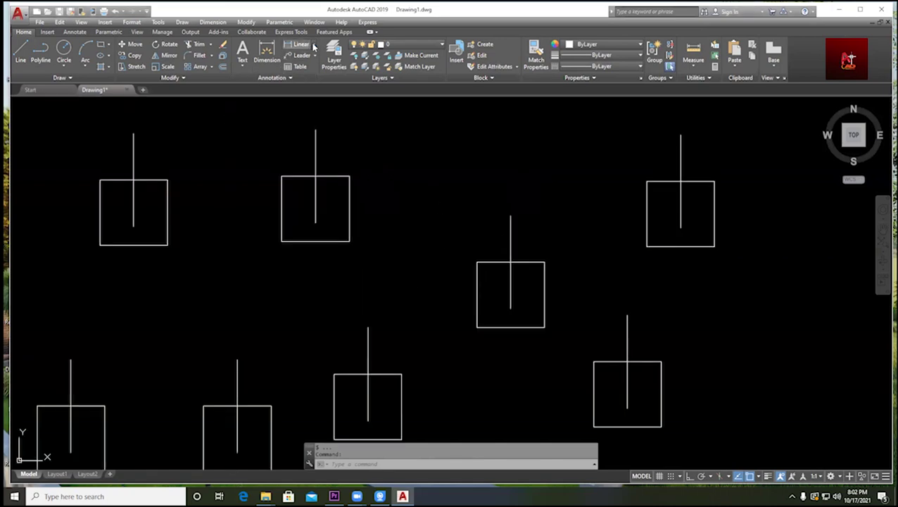
- Add a 10' linear dimension across the upper-middle square's full top edge
{"action": "left_click", "coordinate": [313, 44]}
{"action": "left_click", "coordinate": [306, 59]}
{"action": "scroll", "coordinate": [315, 206], "scroll_direction": "up", "scroll_amount": 2}
{"action": "left_click", "coordinate": [280, 185]}
{"action": "left_click", "coordinate": [380, 185]}
{"action": "left_click", "coordinate": [371, 158]}
{"action": "scroll", "coordinate": [337, 169], "scroll_direction": "up", "scroll_amount": 5}
{"action": "scroll", "coordinate": [307, 166], "scroll_direction": "up", "scroll_amount": 3}
{"action": "left_click", "coordinate": [310, 208]}
{"action": "scroll", "coordinate": [331, 212], "scroll_direction": "down", "scroll_amount": 3}
{"action": "left_click", "coordinate": [357, 216]}
{"action": "scroll", "coordinate": [349, 212], "scroll_direction": "down", "scroll_amount": 2}
{"action": "key", "text": "Escape"}
{"action": "key", "text": "Escape"}
{"action": "scroll", "coordinate": [365, 204], "scroll_direction": "up", "scroll_amount": 4}
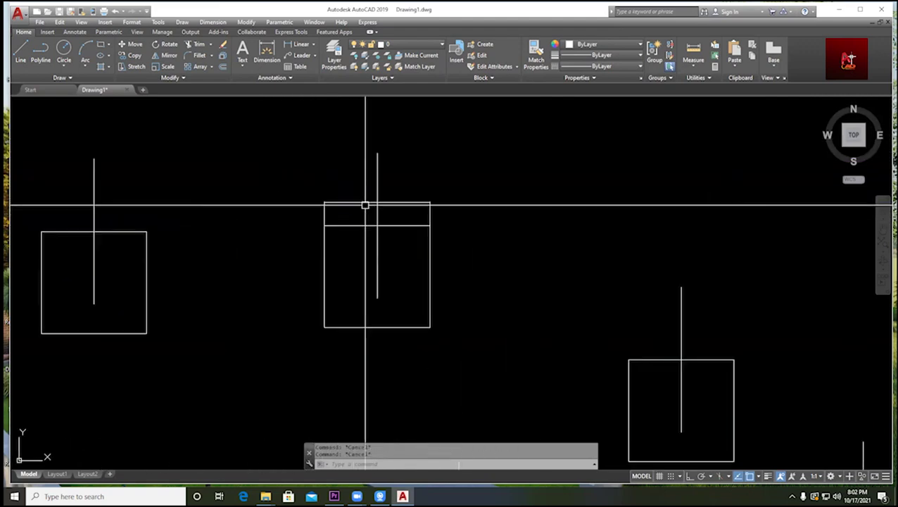
- Move the new dimension to a different position with the M (MOVE) command
{"action": "type", "text": "m"}
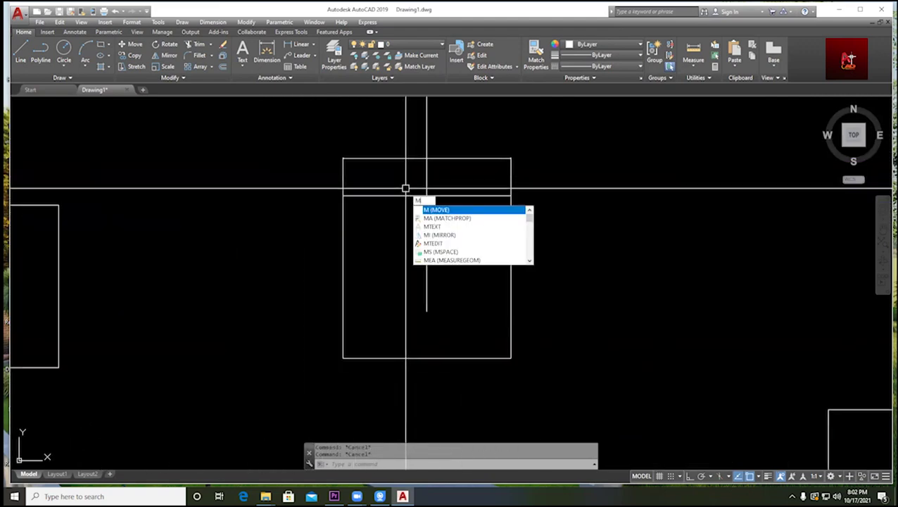
{"action": "key", "text": "Return"}
{"action": "scroll", "coordinate": [361, 166], "scroll_direction": "up", "scroll_amount": 2}
{"action": "scroll", "coordinate": [361, 166], "scroll_direction": "up", "scroll_amount": 2}
{"action": "left_click", "coordinate": [372, 169]}
{"action": "left_click", "coordinate": [318, 144]}
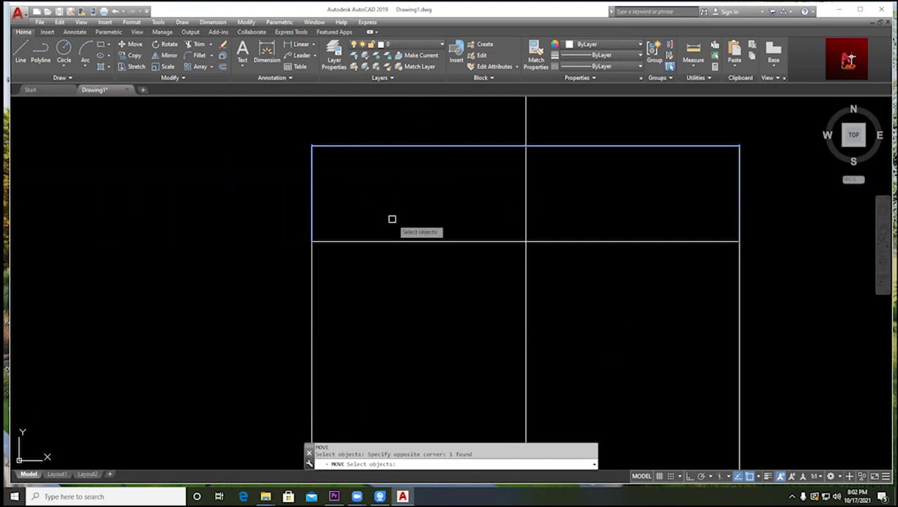
{"action": "key", "text": "Return"}
{"action": "left_click", "coordinate": [312, 242]}
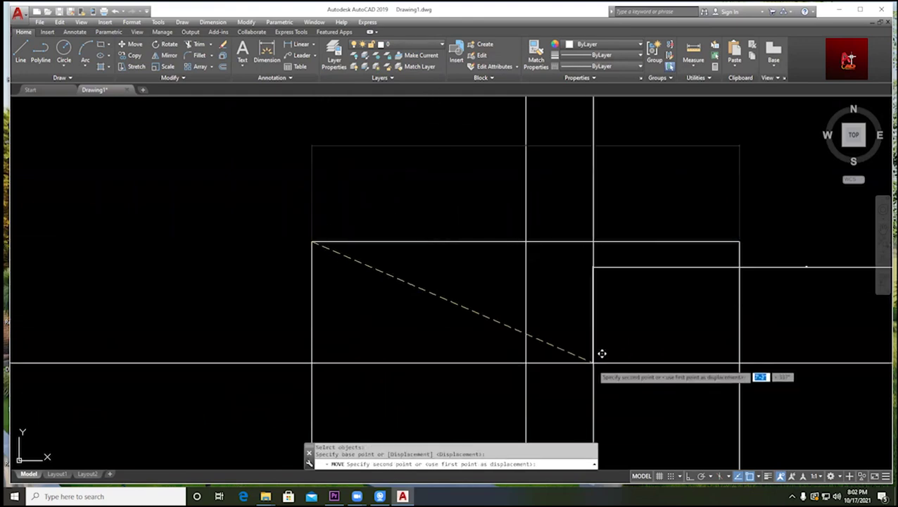
{"action": "left_click", "coordinate": [542, 244]}
{"action": "scroll", "coordinate": [381, 276], "scroll_direction": "down", "scroll_amount": 5}
{"action": "scroll", "coordinate": [380, 275], "scroll_direction": "up", "scroll_amount": 8}
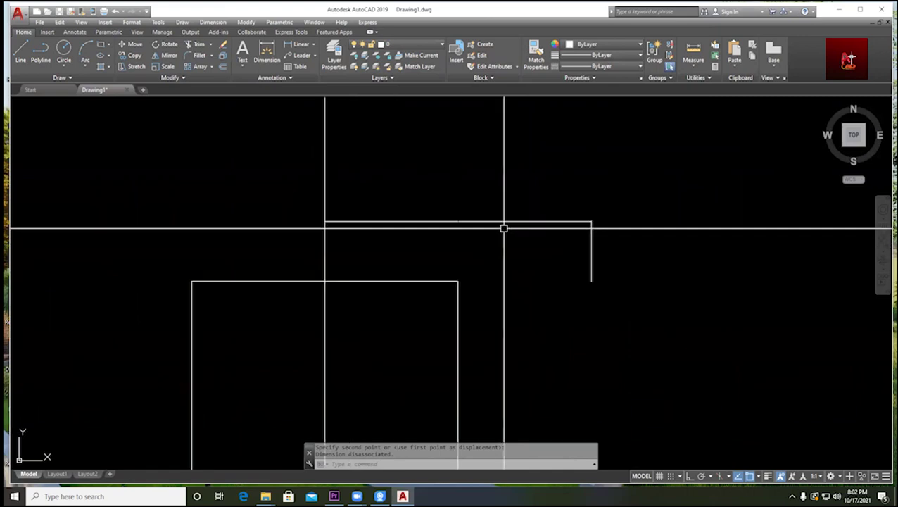
- Grip-stretch the dimension's right end to the top edge's midpoint so it reads 5'
{"action": "left_click", "coordinate": [355, 184]}
{"action": "scroll", "coordinate": [375, 197], "scroll_direction": "down", "scroll_amount": 6}
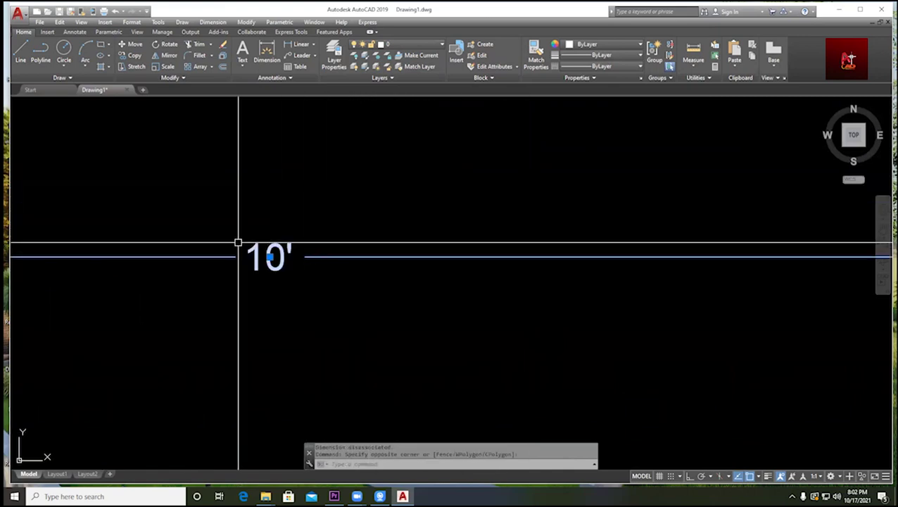
{"action": "middle_click_drag", "start_coordinate": [307, 272], "coordinate": [393, 260]}
{"action": "key", "text": "Escape"}
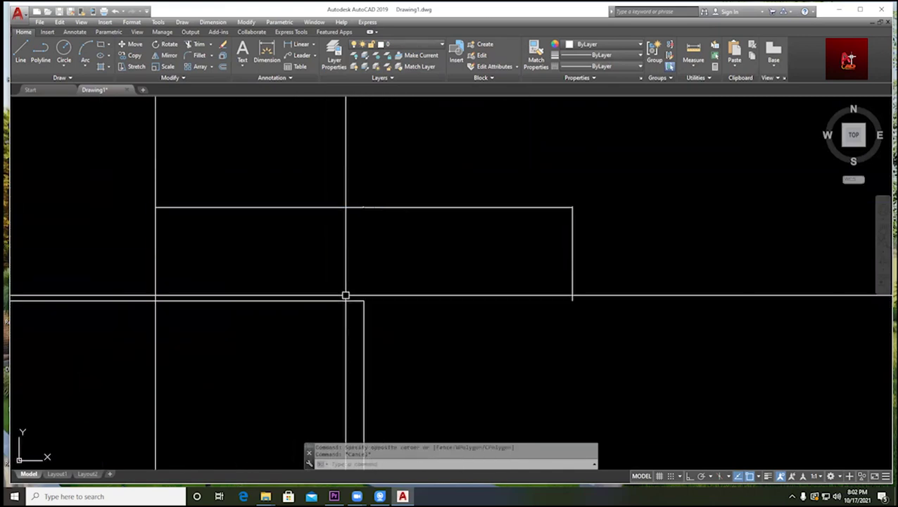
{"action": "left_click", "coordinate": [363, 186]}
{"action": "scroll", "coordinate": [320, 259], "scroll_direction": "up", "scroll_amount": 3}
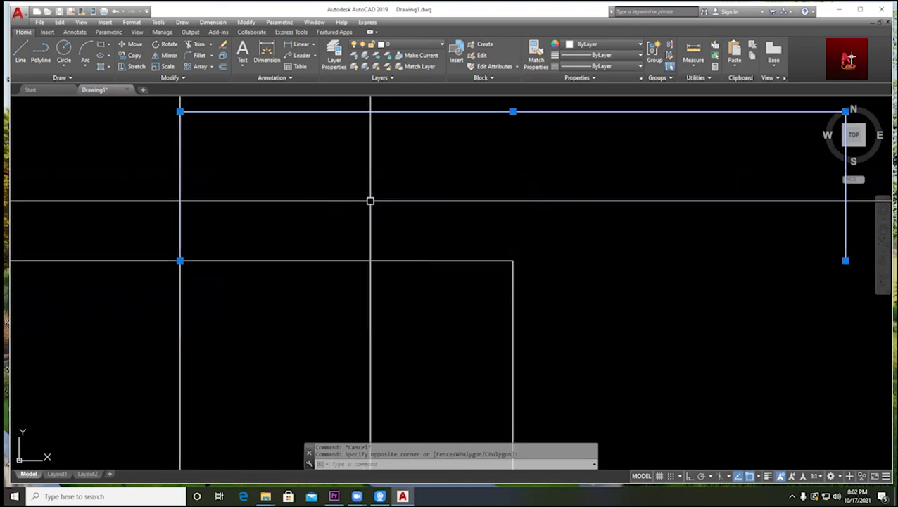
{"action": "scroll", "coordinate": [321, 237], "scroll_direction": "down", "scroll_amount": 5}
{"action": "key", "text": "Escape"}
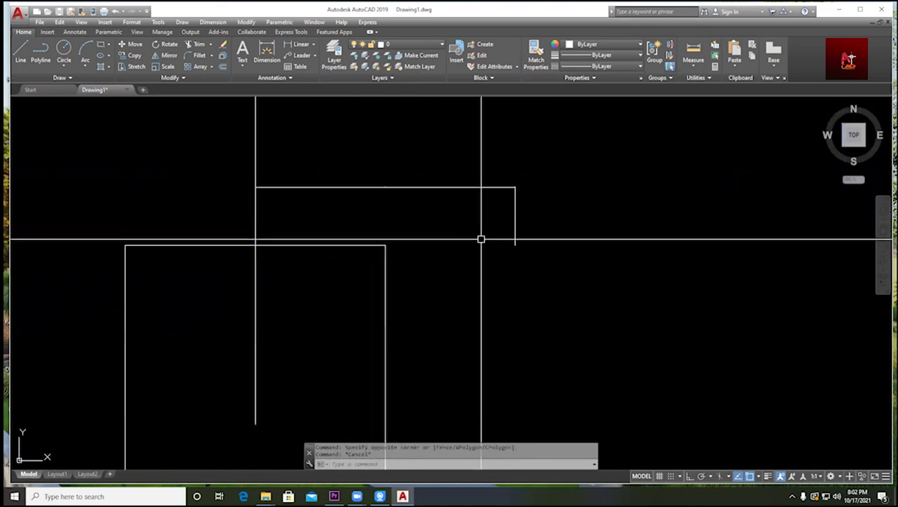
{"action": "left_click", "coordinate": [465, 203]}
{"action": "left_click", "coordinate": [371, 141]}
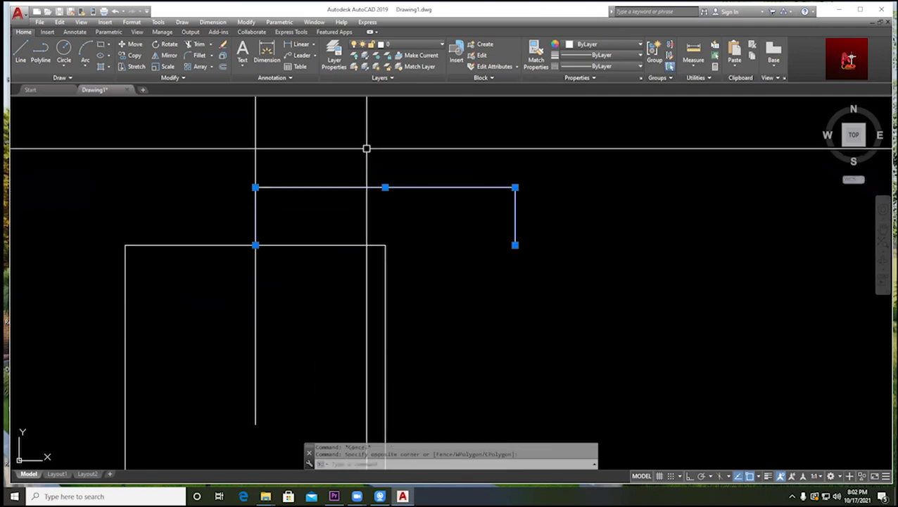
{"action": "left_click", "coordinate": [516, 245]}
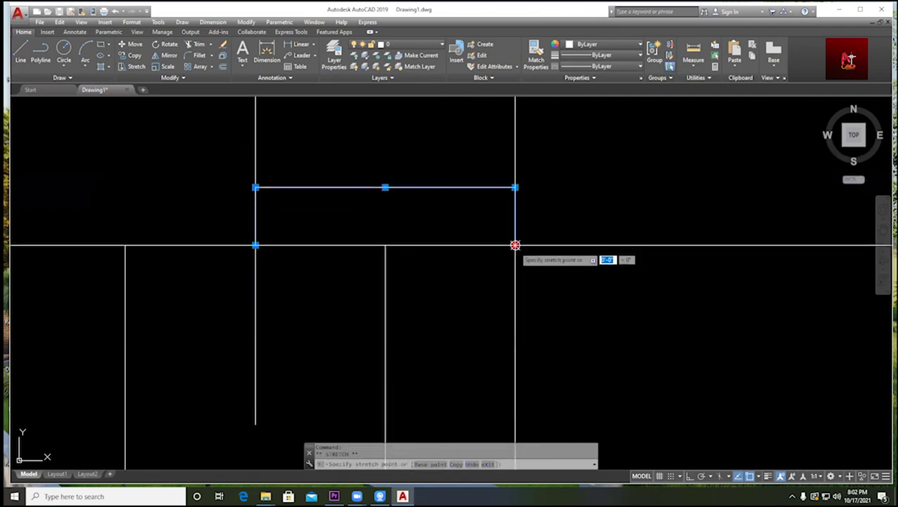
{"action": "left_click", "coordinate": [385, 245]}
{"action": "key", "text": "Escape"}
- Zoom and pan around the drawing to inspect the new 5' dimension
{"action": "scroll", "coordinate": [344, 192], "scroll_direction": "up", "scroll_amount": 5}
{"action": "scroll", "coordinate": [345, 192], "scroll_direction": "up", "scroll_amount": 3}
{"action": "scroll", "coordinate": [356, 192], "scroll_direction": "down", "scroll_amount": 6}
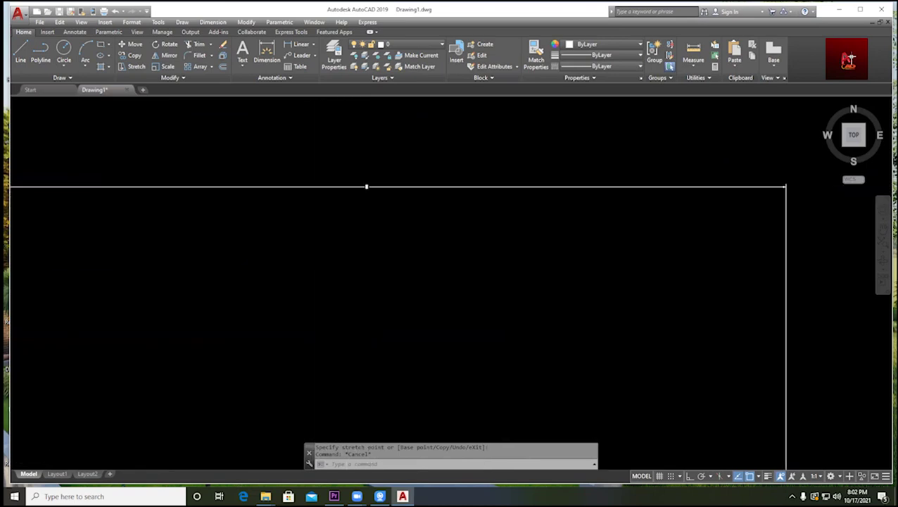
{"action": "scroll", "coordinate": [345, 234], "scroll_direction": "up", "scroll_amount": 2}
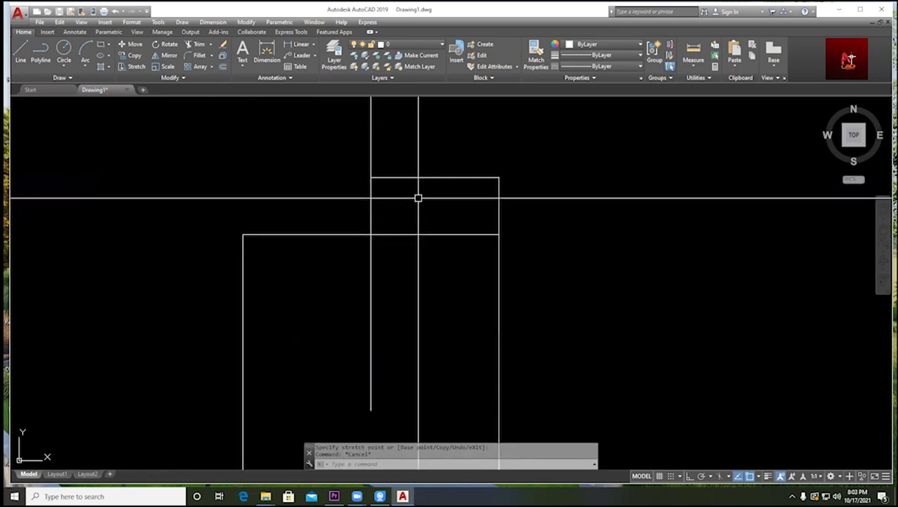
{"action": "scroll", "coordinate": [418, 197], "scroll_direction": "up", "scroll_amount": 2}
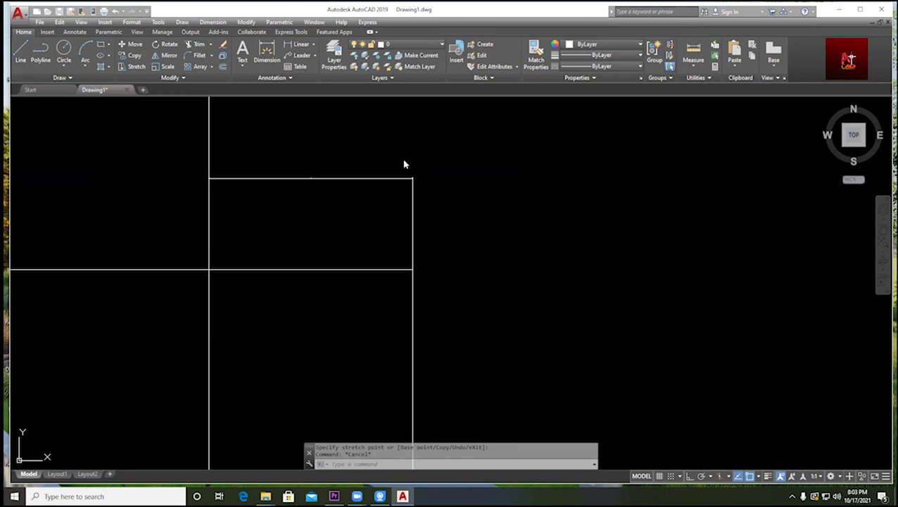
{"action": "scroll", "coordinate": [371, 138], "scroll_direction": "down", "scroll_amount": 3}
{"action": "scroll", "coordinate": [391, 194], "scroll_direction": "up", "scroll_amount": 2}
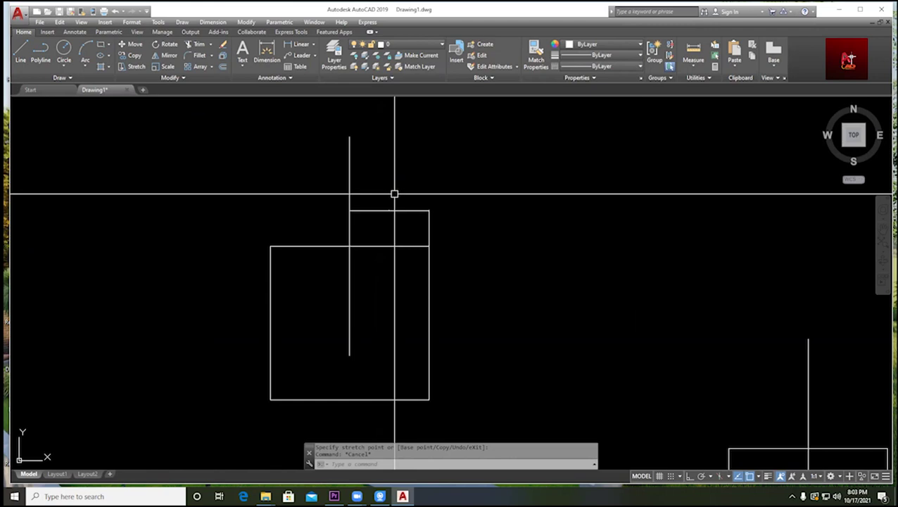
{"action": "scroll", "coordinate": [394, 193], "scroll_direction": "down", "scroll_amount": 5}
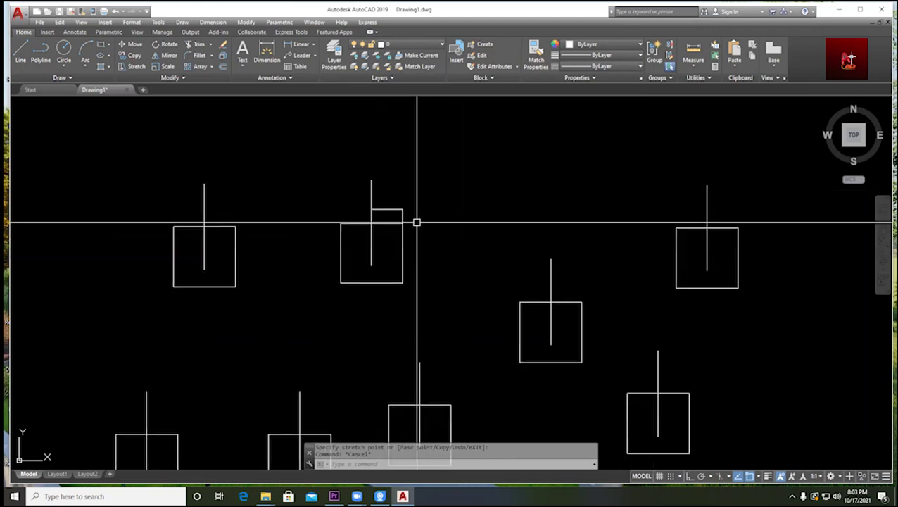
{"action": "scroll", "coordinate": [411, 238], "scroll_direction": "up", "scroll_amount": 2}
{"action": "middle_click_drag", "start_coordinate": [442, 261], "coordinate": [417, 203]}
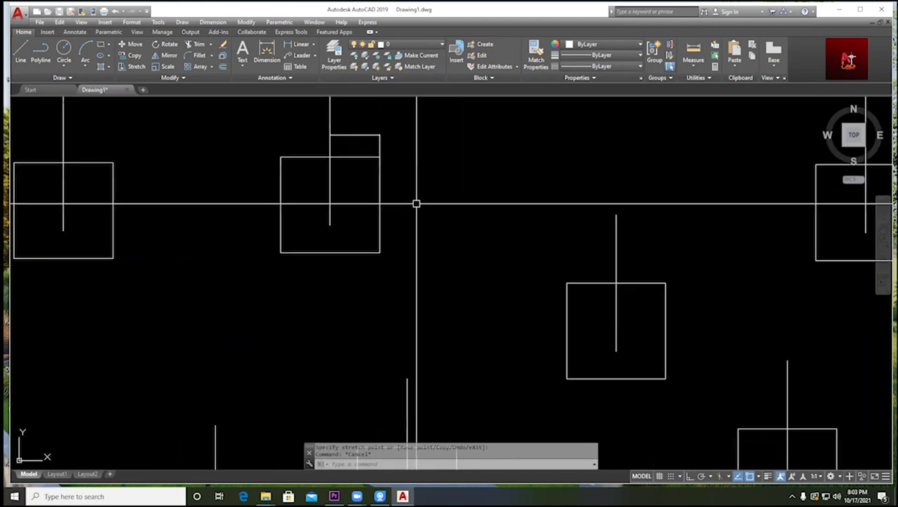
{"action": "scroll", "coordinate": [416, 187], "scroll_direction": "down", "scroll_amount": 4}
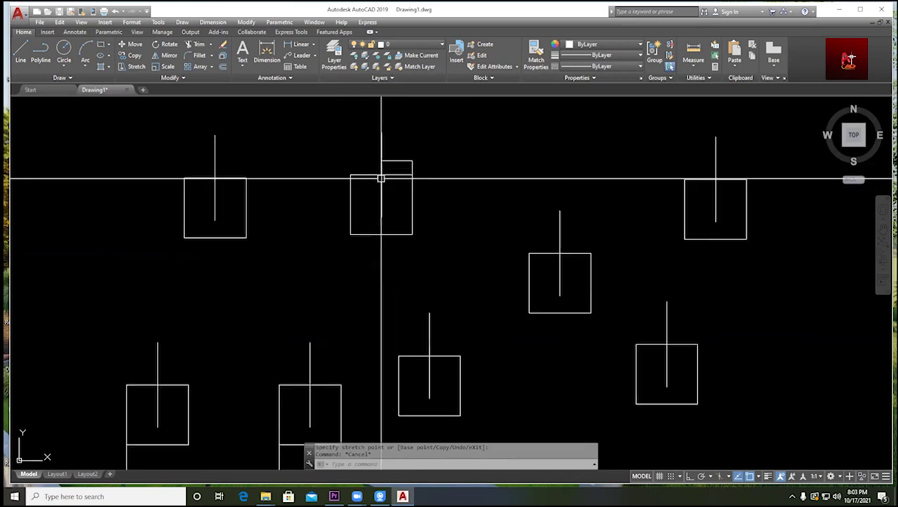
{"action": "scroll", "coordinate": [384, 176], "scroll_direction": "up", "scroll_amount": 4}
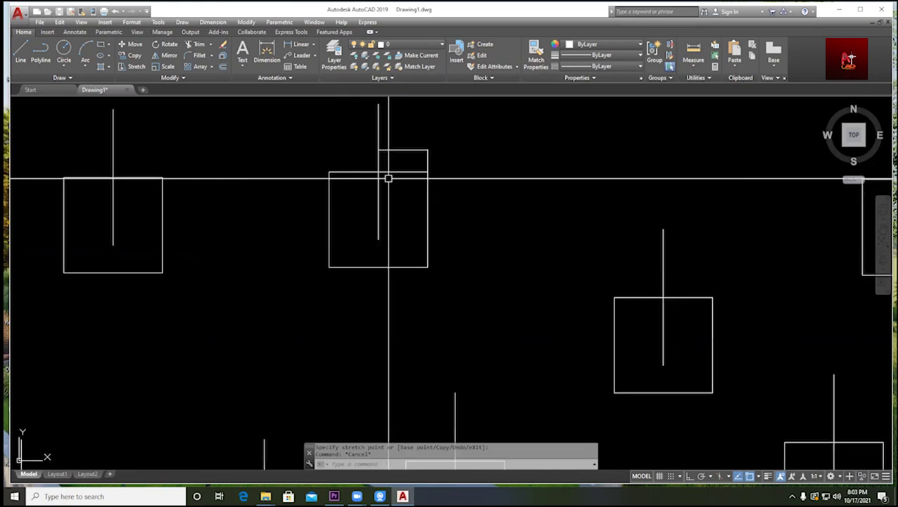
{"action": "left_click", "coordinate": [438, 271]}
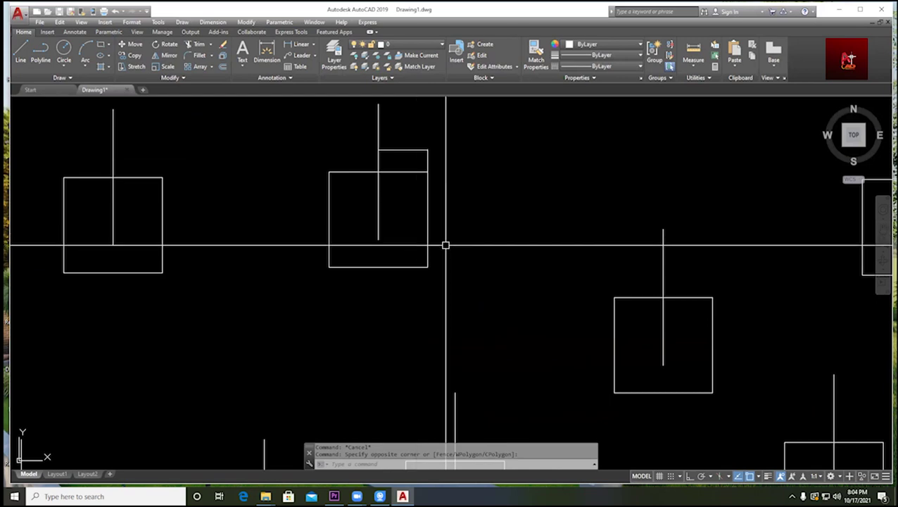
{"action": "left_click", "coordinate": [482, 291]}
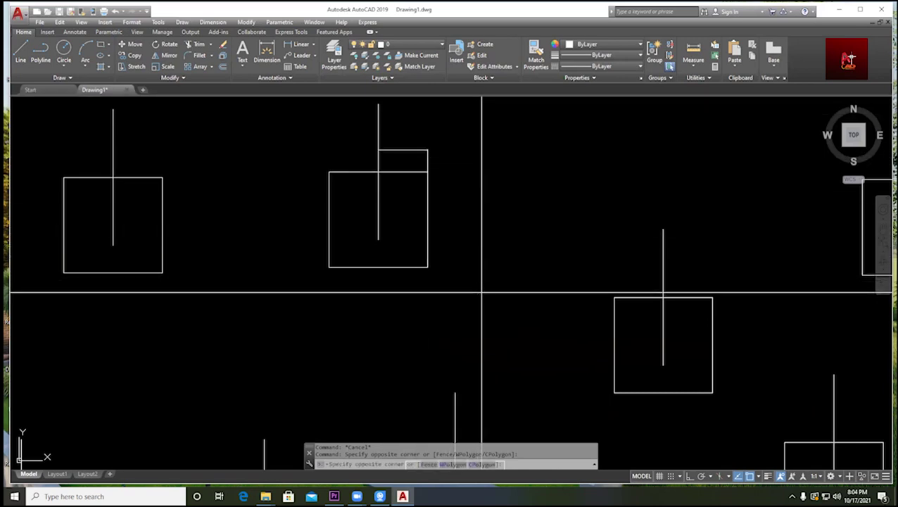
- Select the upper-middle square and use Select Similar to pick up all eight squares
{"action": "left_click", "coordinate": [415, 250]}
{"action": "key", "text": "Escape"}
{"action": "left_click", "coordinate": [411, 44]}
{"action": "left_click", "coordinate": [394, 55]}
{"action": "left_click", "coordinate": [455, 280]}
{"action": "left_click", "coordinate": [417, 262]}
{"action": "middle_click_drag", "start_coordinate": [449, 254], "coordinate": [435, 237]}
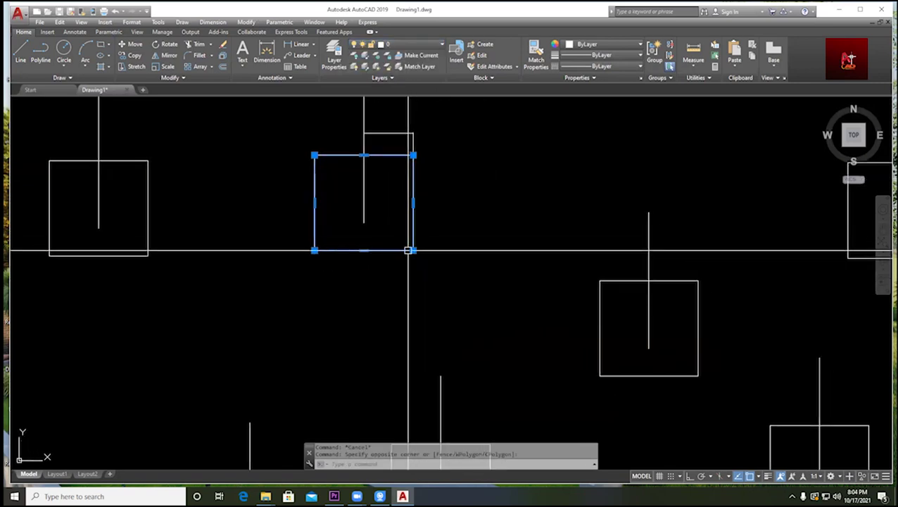
{"action": "right_click", "coordinate": [409, 251]}
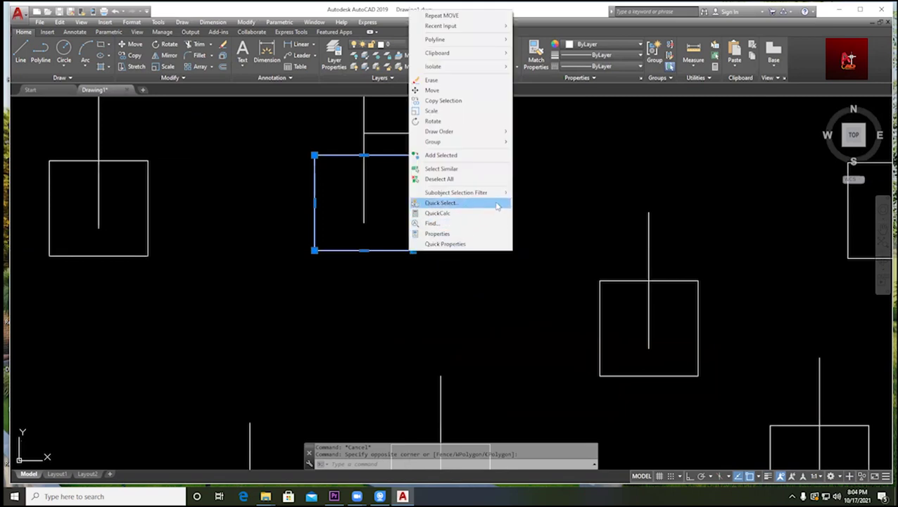
{"action": "left_click", "coordinate": [451, 170]}
{"action": "scroll", "coordinate": [449, 167], "scroll_direction": "down", "scroll_amount": 4}
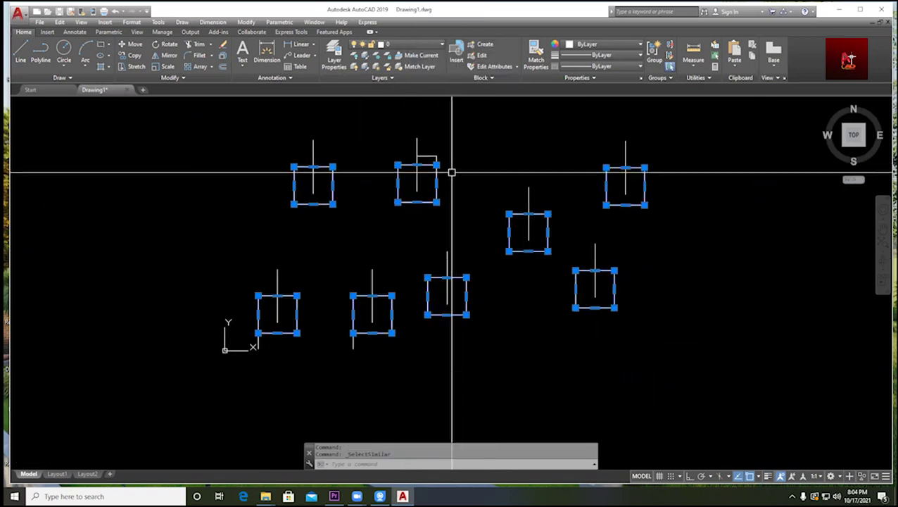
{"action": "middle_click_drag", "start_coordinate": [466, 185], "coordinate": [420, 155]}
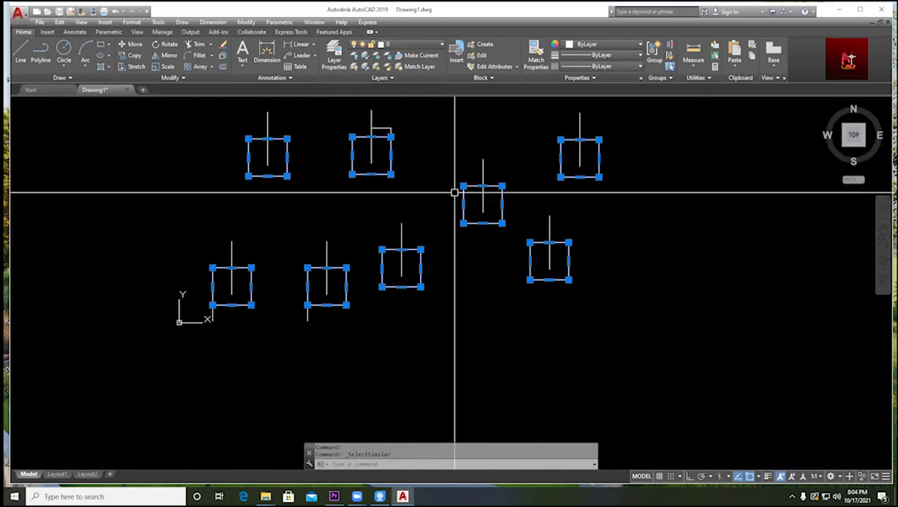
{"action": "middle_click_drag", "start_coordinate": [465, 203], "coordinate": [427, 206]}
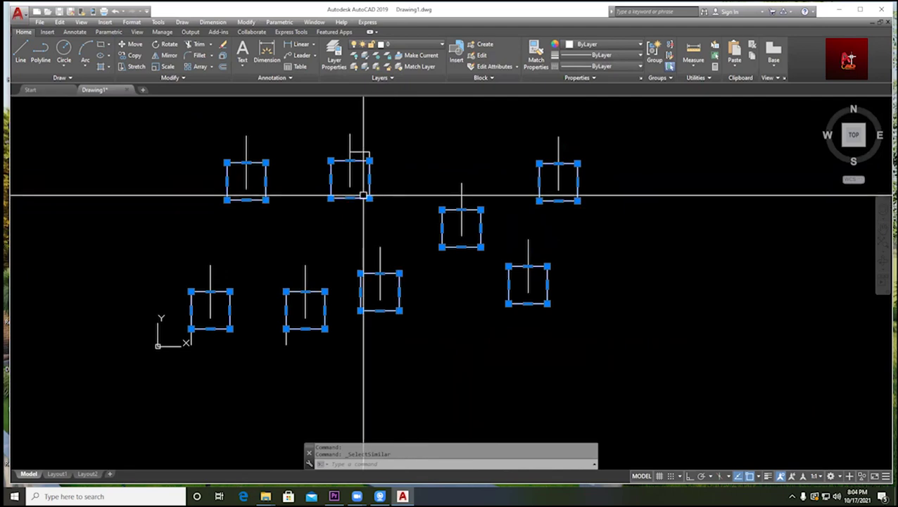
- Set the selected squares' object colour to Green, then clear the selection
{"action": "left_click", "coordinate": [595, 44]}
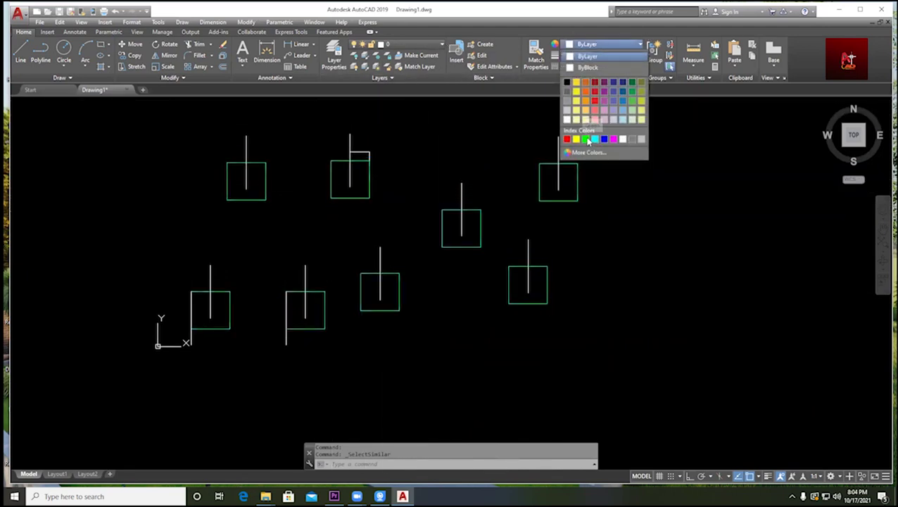
{"action": "left_click", "coordinate": [585, 138]}
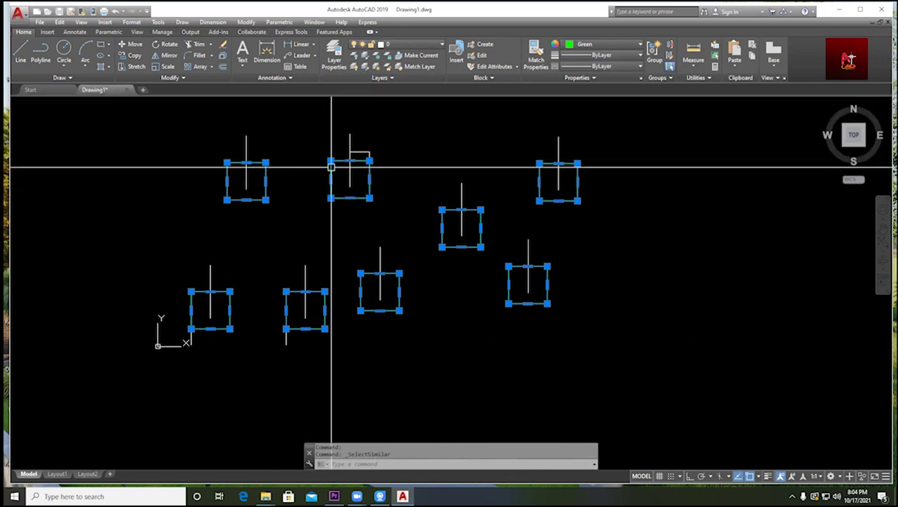
{"action": "scroll", "coordinate": [338, 163], "scroll_direction": "up", "scroll_amount": 2}
{"action": "scroll", "coordinate": [437, 215], "scroll_direction": "down", "scroll_amount": 2}
{"action": "key", "text": "Escape"}
{"action": "scroll", "coordinate": [406, 194], "scroll_direction": "up", "scroll_amount": 2}
{"action": "left_click", "coordinate": [400, 184]}
{"action": "left_click", "coordinate": [338, 132]}
{"action": "scroll", "coordinate": [282, 157], "scroll_direction": "down", "scroll_amount": 2}
{"action": "key", "text": "Escape"}
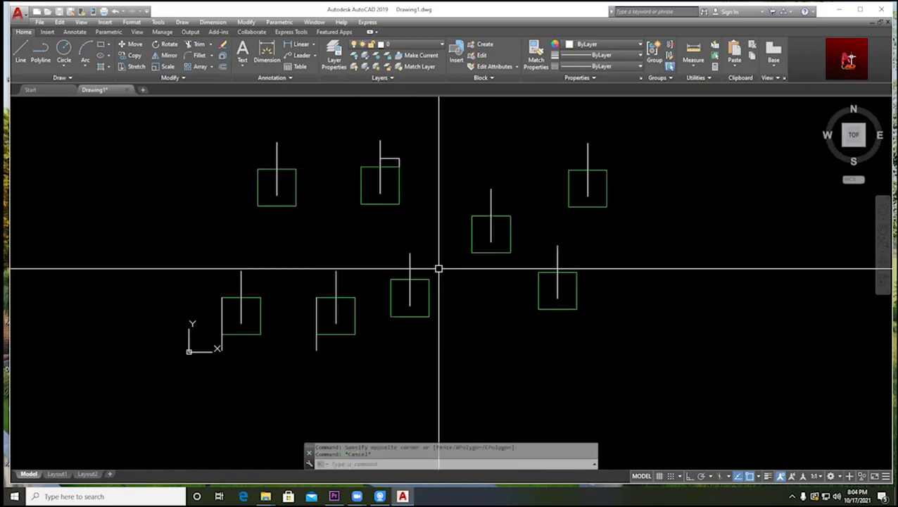
{"action": "middle_click_drag", "start_coordinate": [364, 220], "coordinate": [343, 187]}
{"action": "middle_click_drag", "start_coordinate": [387, 151], "coordinate": [381, 202]}
{"action": "left_click", "coordinate": [364, 218]}
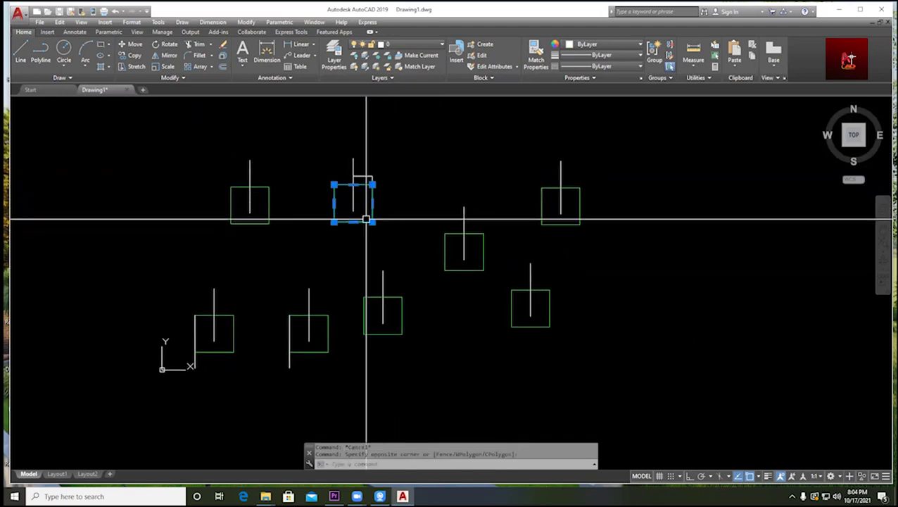
{"action": "right_click", "coordinate": [371, 222]}
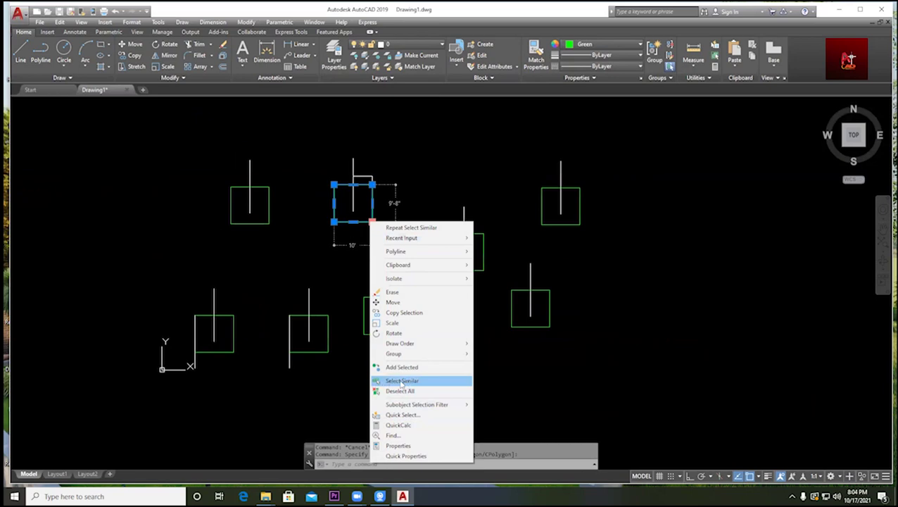
{"action": "left_click", "coordinate": [402, 381]}
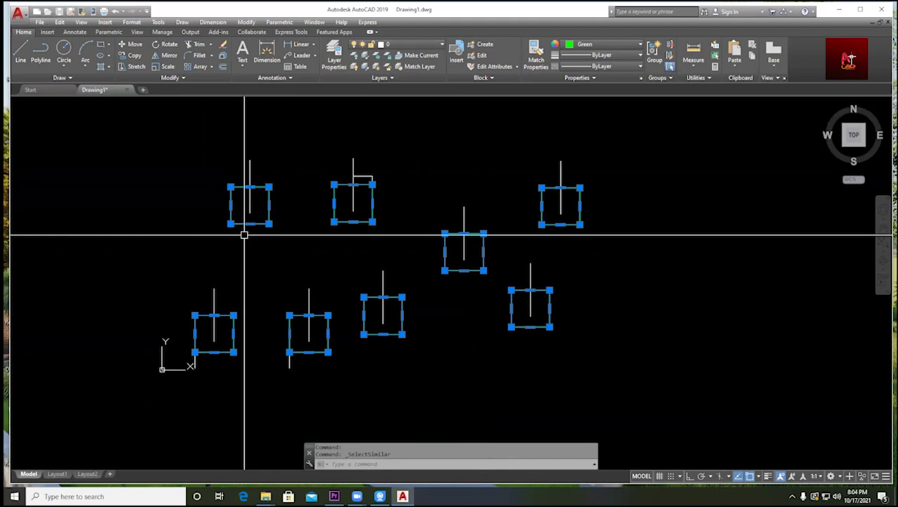
{"action": "key", "text": "Escape"}
{"action": "scroll", "coordinate": [359, 209], "scroll_direction": "up", "scroll_amount": 2}
{"action": "scroll", "coordinate": [363, 154], "scroll_direction": "up", "scroll_amount": 4}
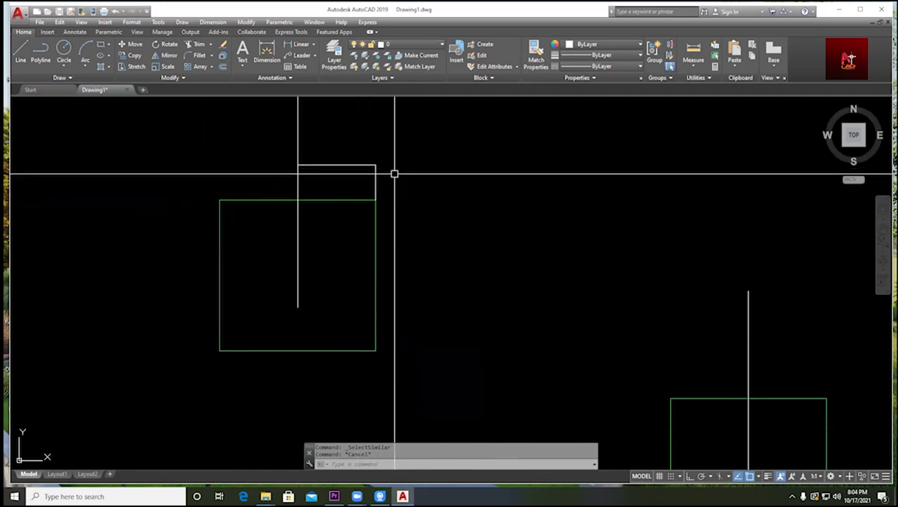
{"action": "scroll", "coordinate": [394, 173], "scroll_direction": "down", "scroll_amount": 4}
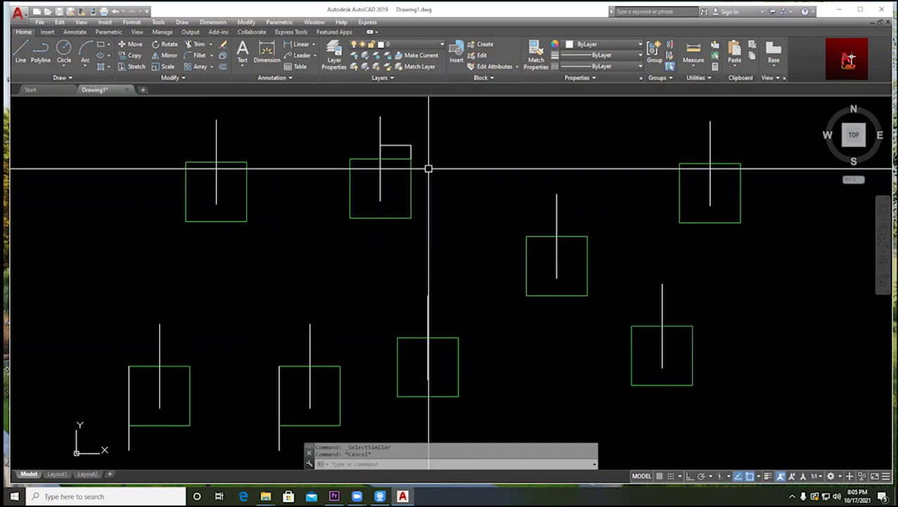
{"action": "scroll", "coordinate": [397, 144], "scroll_direction": "up", "scroll_amount": 10}
{"action": "scroll", "coordinate": [383, 209], "scroll_direction": "up", "scroll_amount": 2}
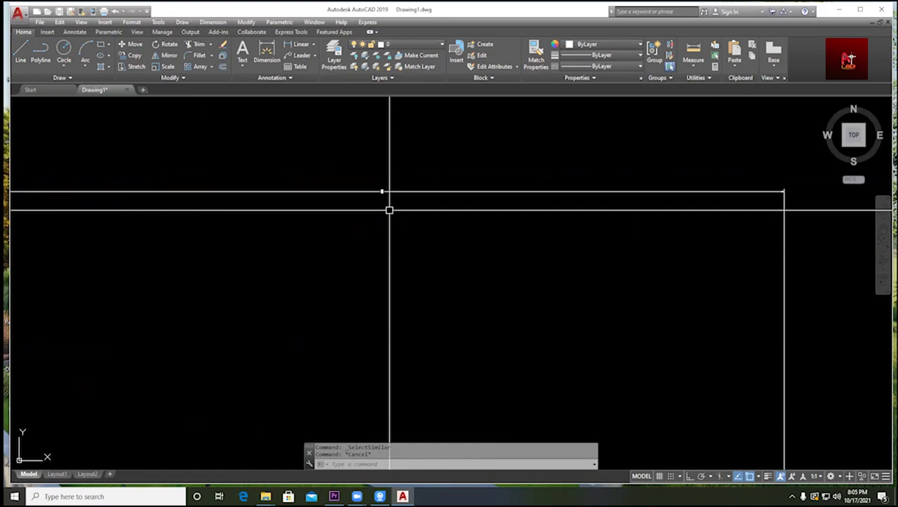
{"action": "scroll", "coordinate": [394, 215], "scroll_direction": "down", "scroll_amount": 6}
{"action": "scroll", "coordinate": [414, 222], "scroll_direction": "up", "scroll_amount": 2}
{"action": "middle_click_drag", "start_coordinate": [415, 223], "coordinate": [401, 183]}
{"action": "scroll", "coordinate": [390, 184], "scroll_direction": "up", "scroll_amount": 2}
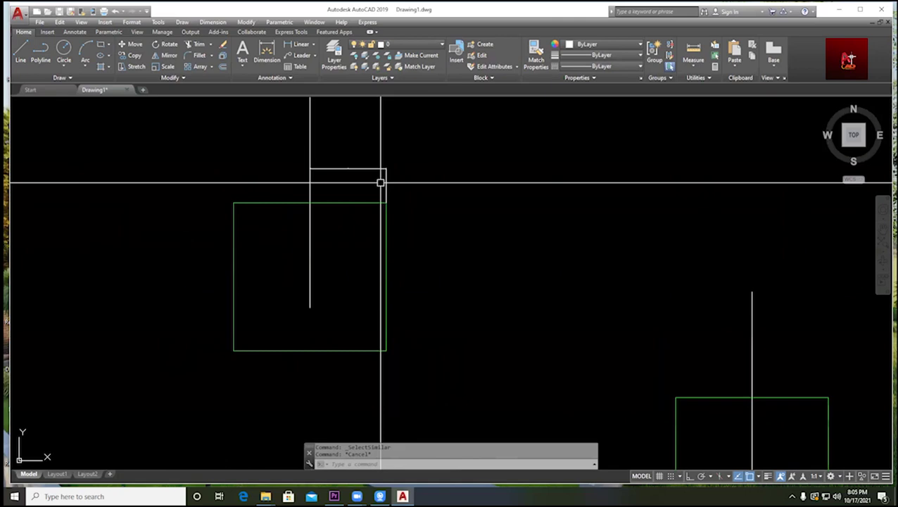
{"action": "scroll", "coordinate": [420, 186], "scroll_direction": "down", "scroll_amount": 2}
{"action": "scroll", "coordinate": [420, 186], "scroll_direction": "down", "scroll_amount": 2}
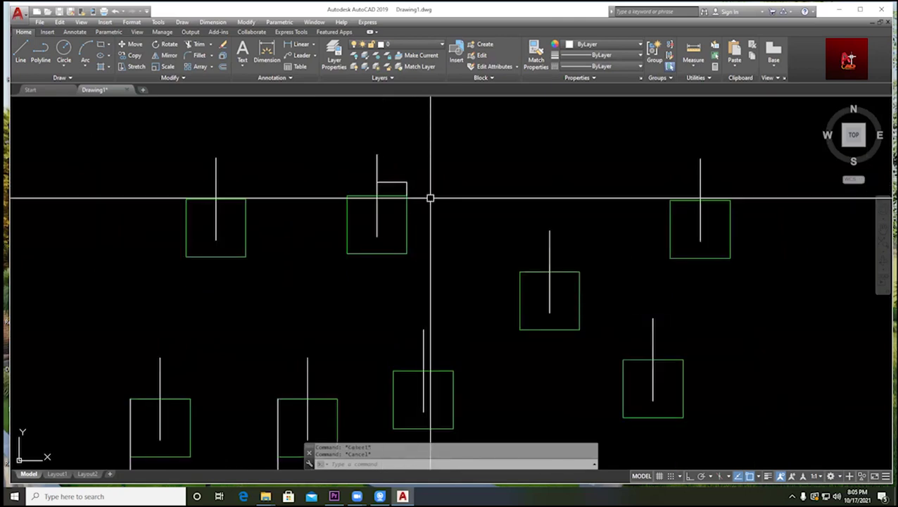
{"action": "middle_click_drag", "start_coordinate": [431, 194], "coordinate": [436, 180]}
{"action": "type", "text": "d"}
{"action": "key", "text": "Return"}
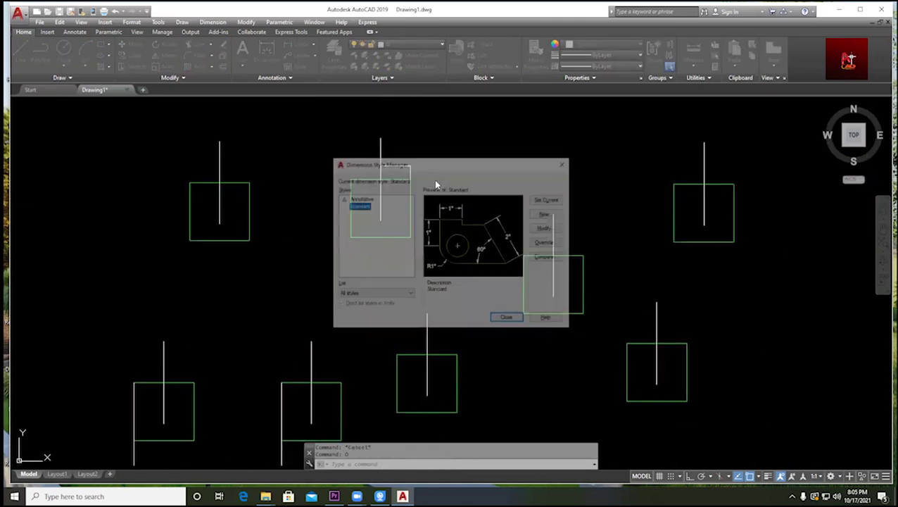
- Raise the Standard dimension style's text height by five spinner steps, then accept and close
{"action": "left_click", "coordinate": [540, 228]}
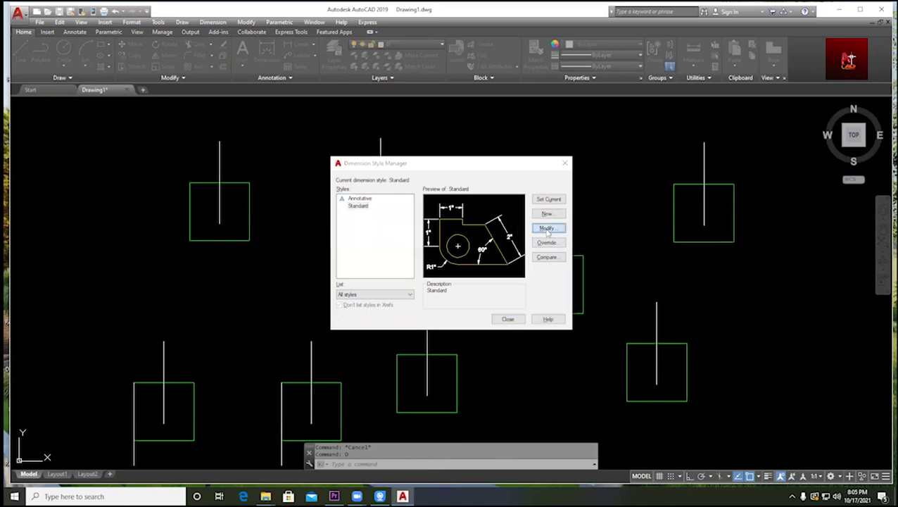
{"action": "left_click", "coordinate": [325, 143]}
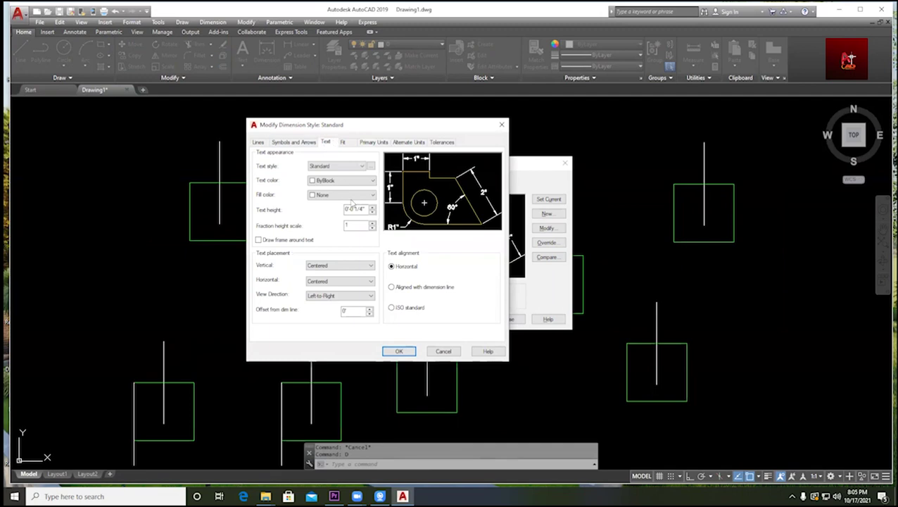
{"action": "left_click", "coordinate": [372, 209]}
{"action": "left_click", "coordinate": [372, 209]}
{"action": "left_click", "coordinate": [372, 209]}
{"action": "left_click", "coordinate": [373, 209]}
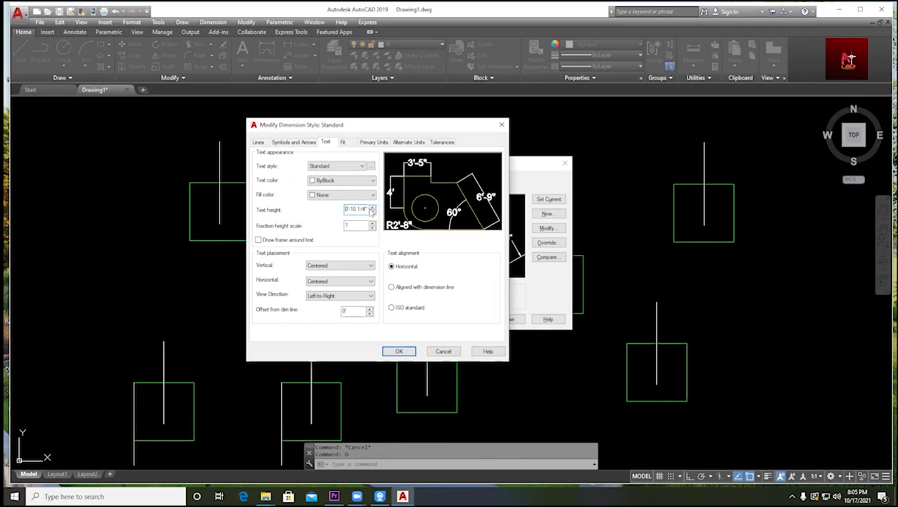
{"action": "left_click", "coordinate": [373, 209]}
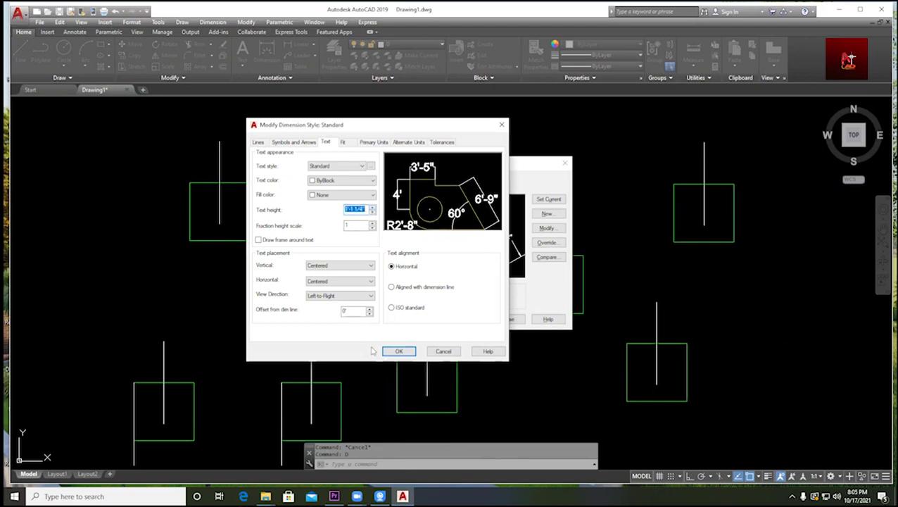
{"action": "left_click", "coordinate": [394, 354]}
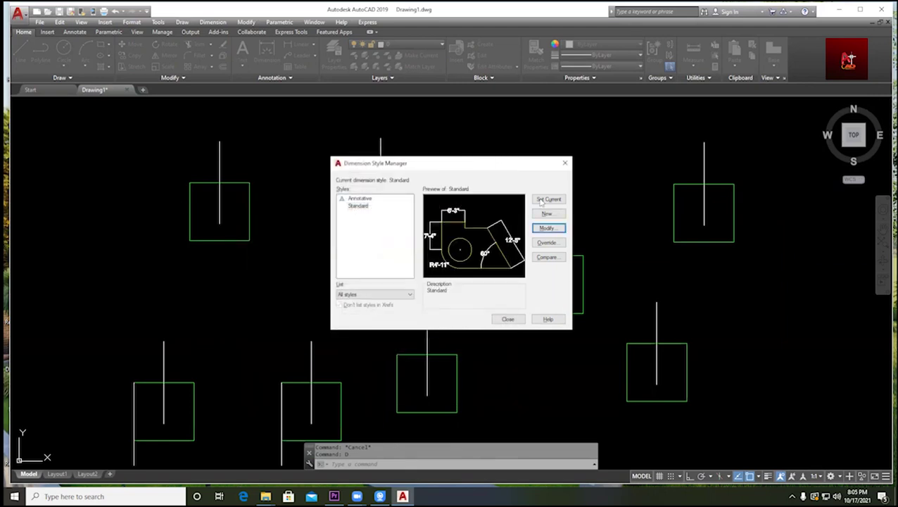
{"action": "left_click", "coordinate": [507, 319]}
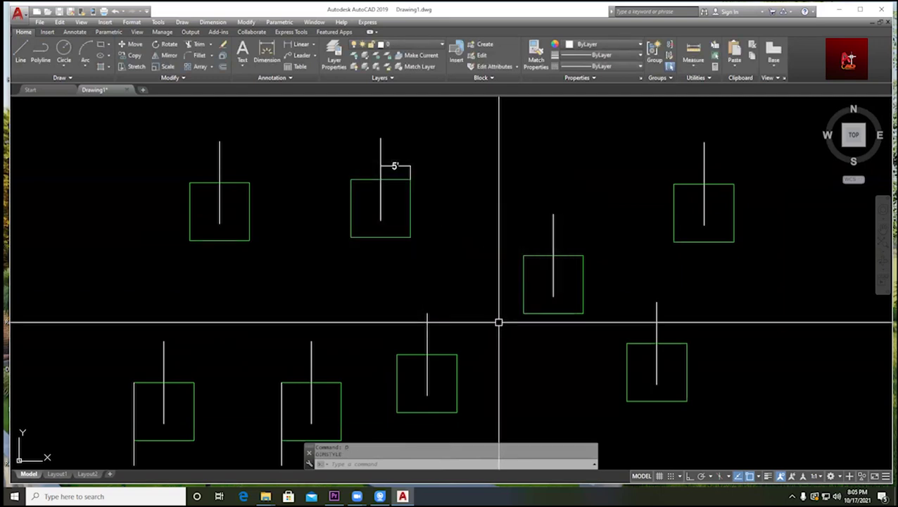
- Select and deselect the enlarged 5' dimension to check its new text size
{"action": "scroll", "coordinate": [392, 160], "scroll_direction": "up", "scroll_amount": 2}
{"action": "scroll", "coordinate": [400, 162], "scroll_direction": "up", "scroll_amount": 2}
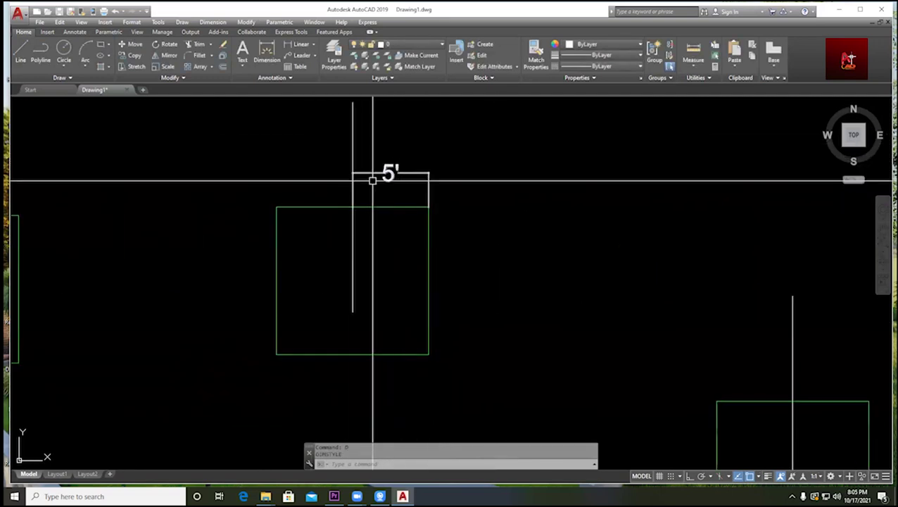
{"action": "left_click", "coordinate": [403, 190]}
{"action": "left_click", "coordinate": [386, 152]}
{"action": "key", "text": "Escape"}
{"action": "scroll", "coordinate": [408, 164], "scroll_direction": "down", "scroll_amount": 2}
{"action": "middle_click_drag", "start_coordinate": [408, 164], "coordinate": [387, 152]}
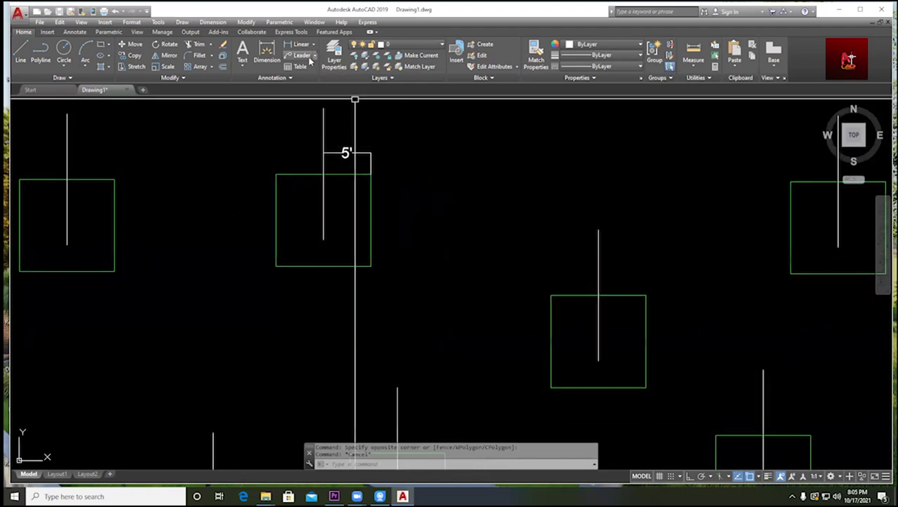
- Dimension the central square from its vertical line's top to its top-right corner, reading 5'
{"action": "left_click", "coordinate": [299, 45]}
{"action": "middle_click_drag", "start_coordinate": [641, 314], "coordinate": [566, 262]}
{"action": "left_click", "coordinate": [528, 255]}
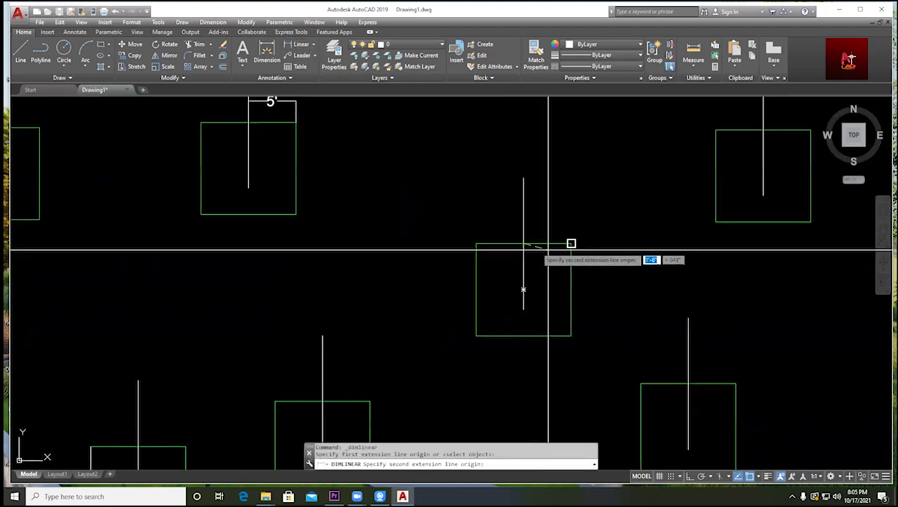
{"action": "left_click", "coordinate": [570, 244]}
{"action": "left_click", "coordinate": [563, 223]}
{"action": "key", "text": "Escape"}
{"action": "middle_click_drag", "start_coordinate": [441, 187], "coordinate": [419, 231]}
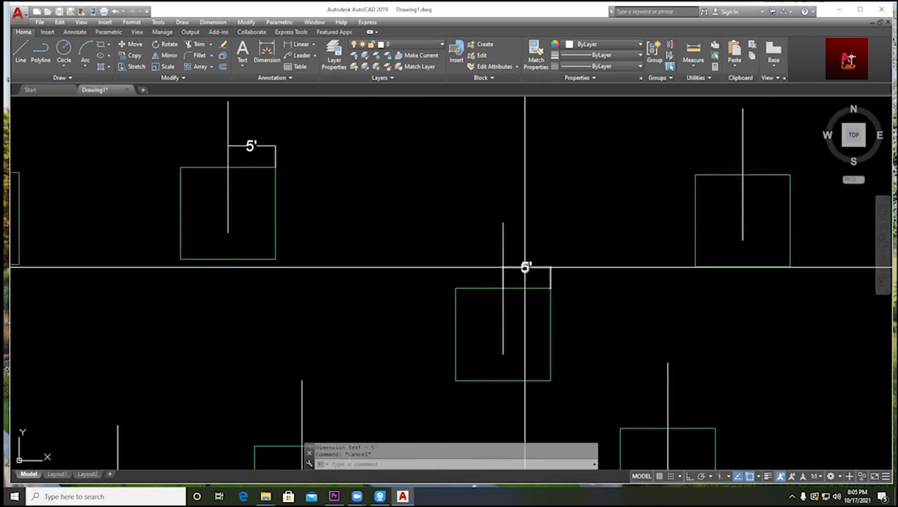
{"action": "key", "text": "Escape"}
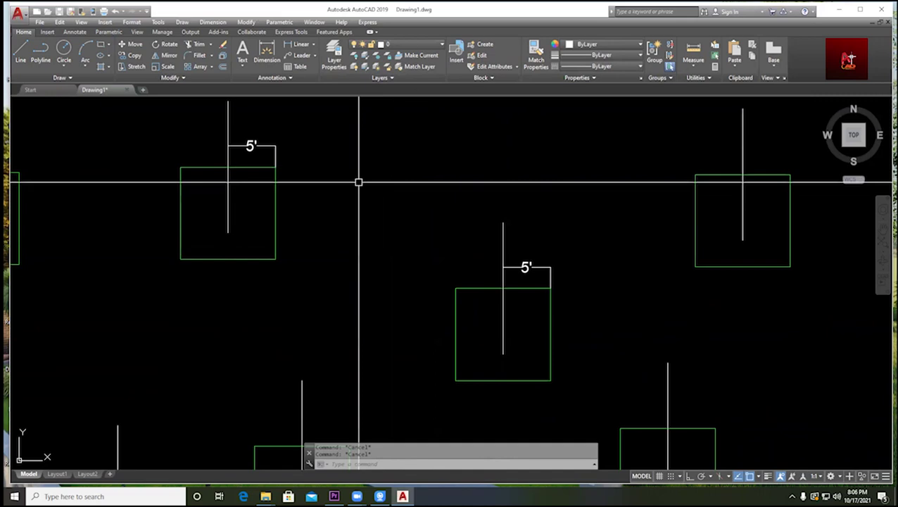
{"action": "scroll", "coordinate": [359, 182], "scroll_direction": "down", "scroll_amount": 4}
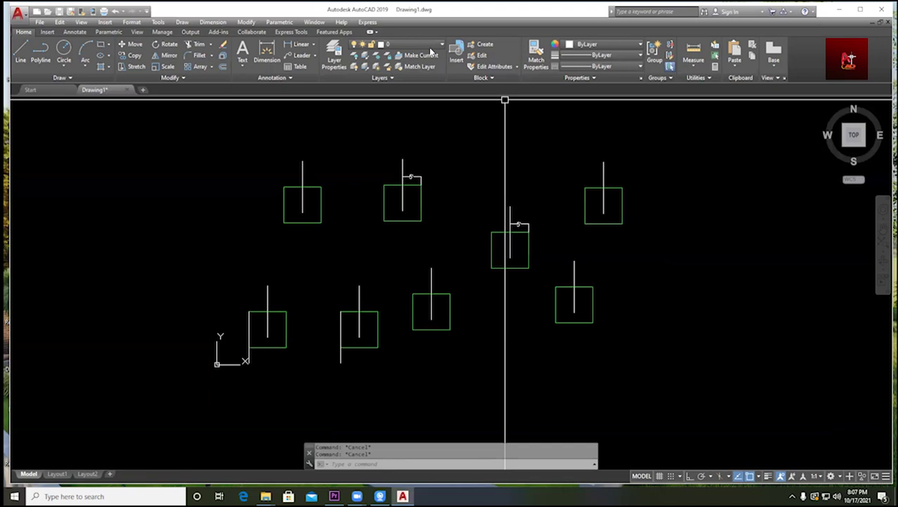
- Start ROTATE and crossing-select the upper-left square with its vertical line
{"action": "left_click", "coordinate": [440, 203]}
{"action": "scroll", "coordinate": [399, 170], "scroll_direction": "down", "scroll_amount": 3}
{"action": "middle_click_drag", "start_coordinate": [498, 204], "coordinate": [392, 205]}
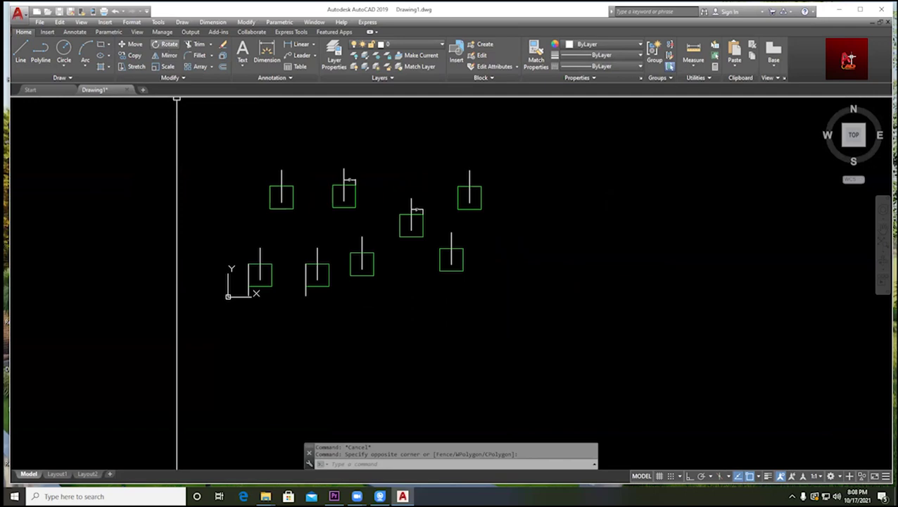
{"action": "scroll", "coordinate": [307, 185], "scroll_direction": "up", "scroll_amount": 5}
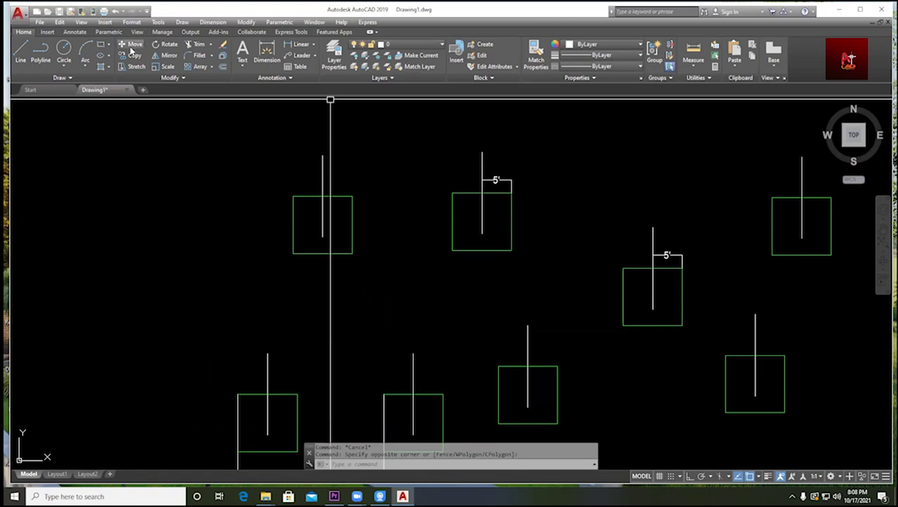
{"action": "left_click", "coordinate": [162, 46]}
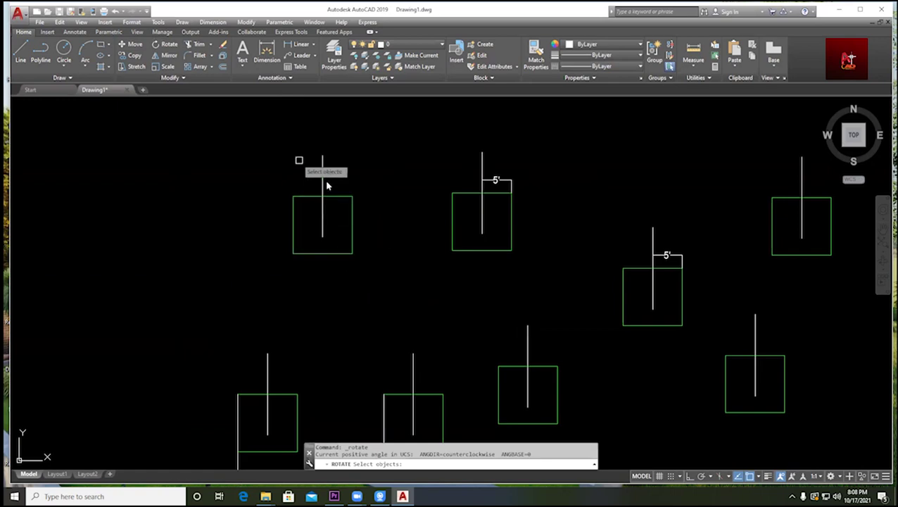
{"action": "left_click", "coordinate": [393, 301]}
{"action": "left_click", "coordinate": [239, 134]}
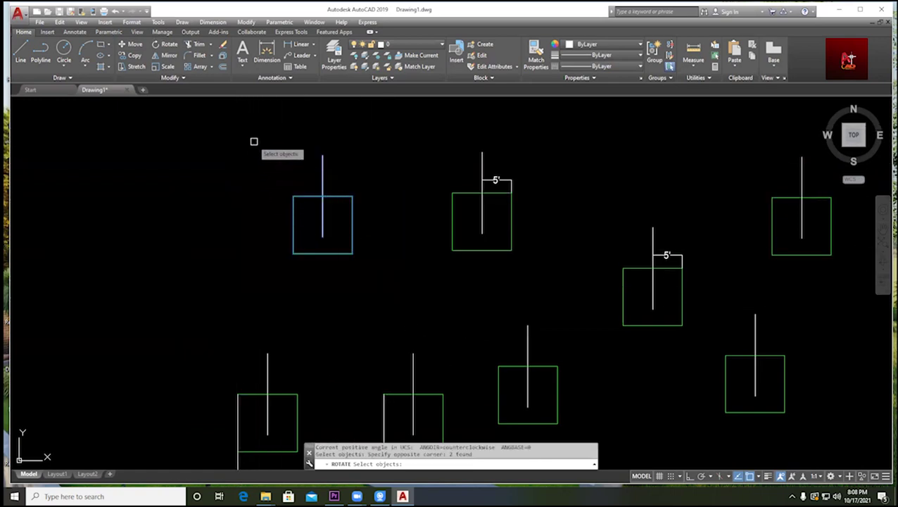
{"action": "key", "text": "Return"}
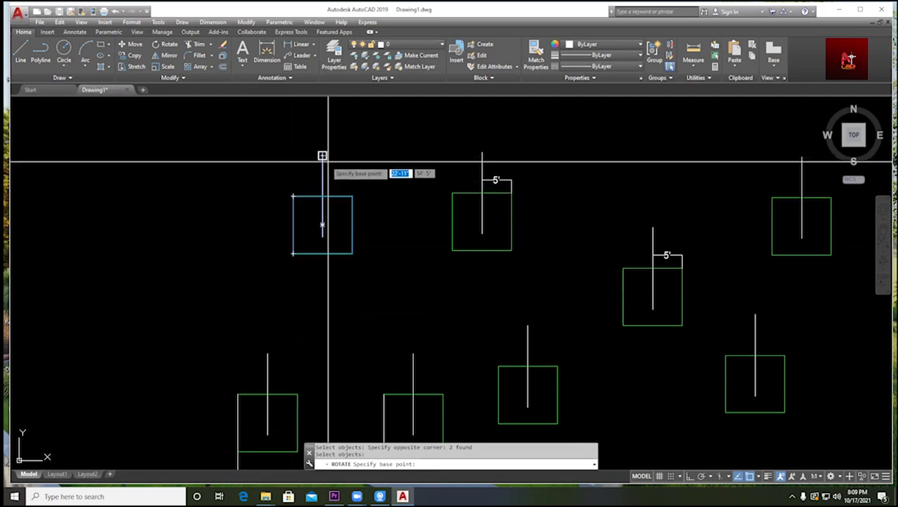
- Rotate the selection 30 degrees about the square's bottom-left corner
{"action": "middle_click_drag", "start_coordinate": [322, 155], "coordinate": [312, 188]}
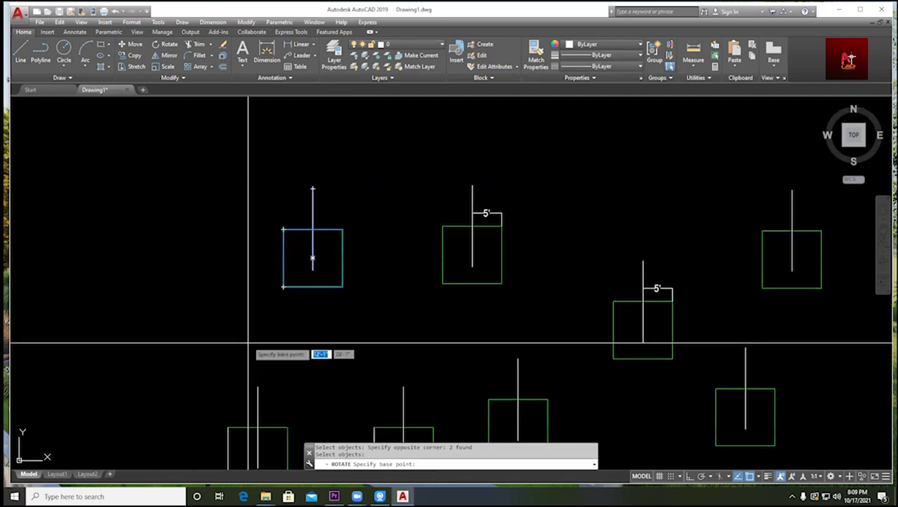
{"action": "left_click", "coordinate": [283, 287]}
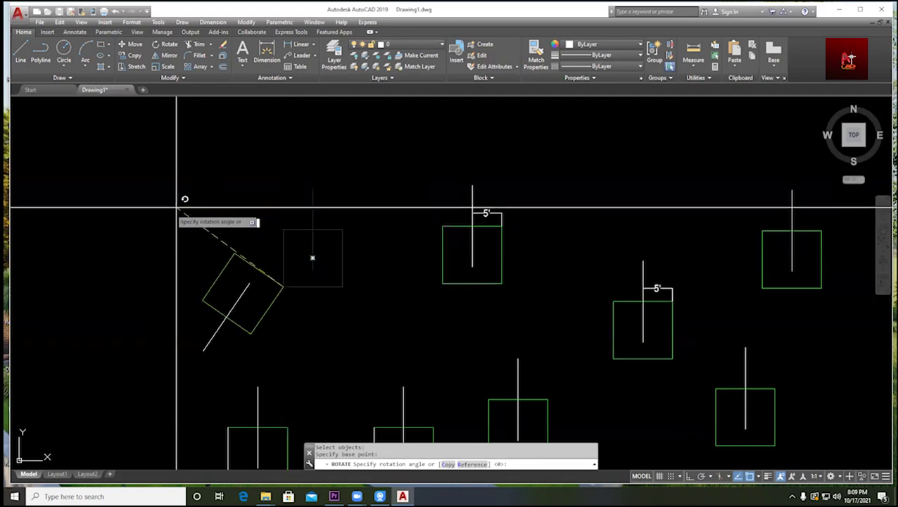
{"action": "key", "text": "F8"}
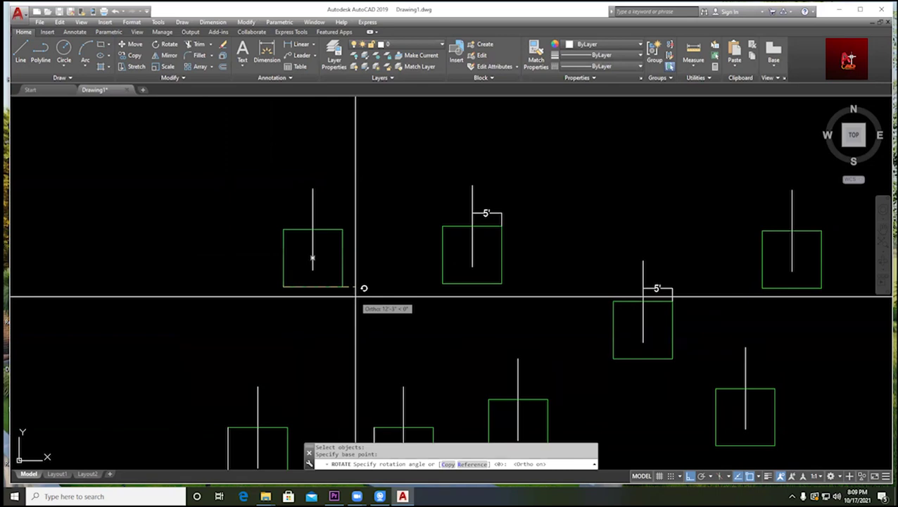
{"action": "key", "text": "F8"}
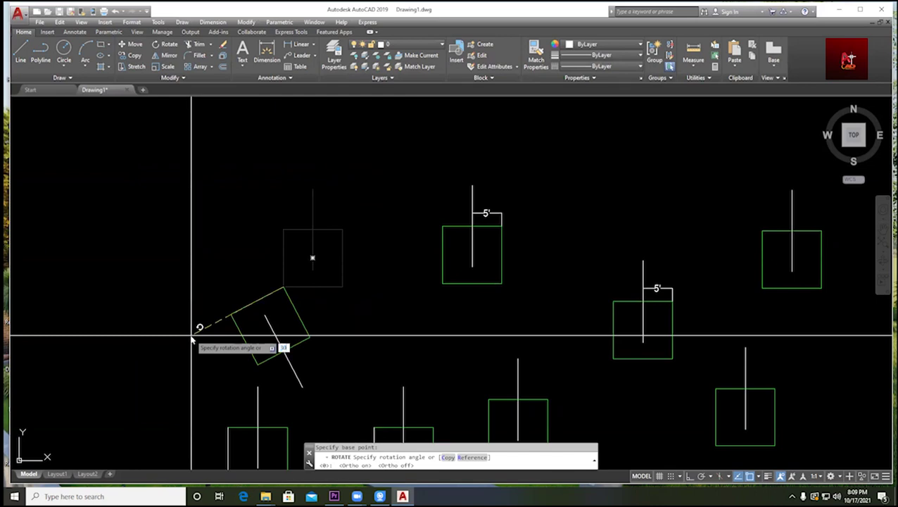
{"action": "key", "text": "Return"}
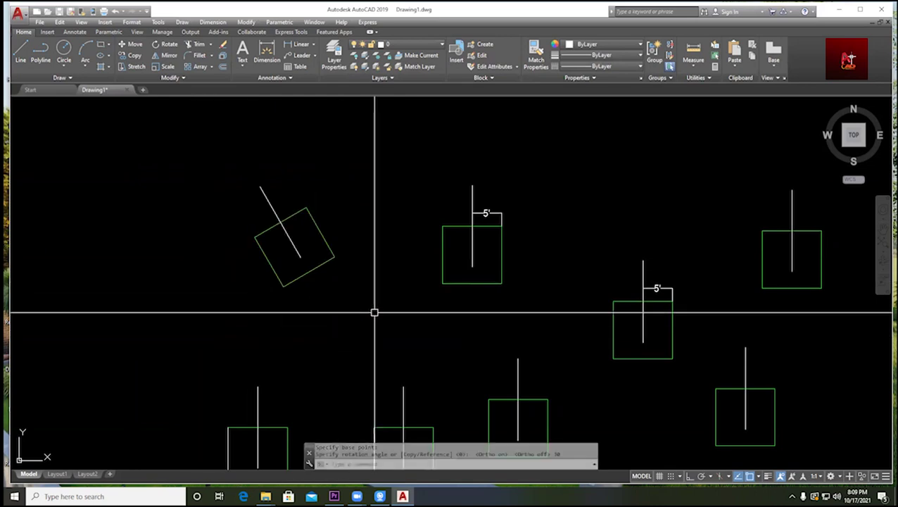
{"action": "left_click", "coordinate": [21, 53]}
- Draw a horizontal line from the rotated square's bottom corner with Ortho on
{"action": "left_click", "coordinate": [283, 287]}
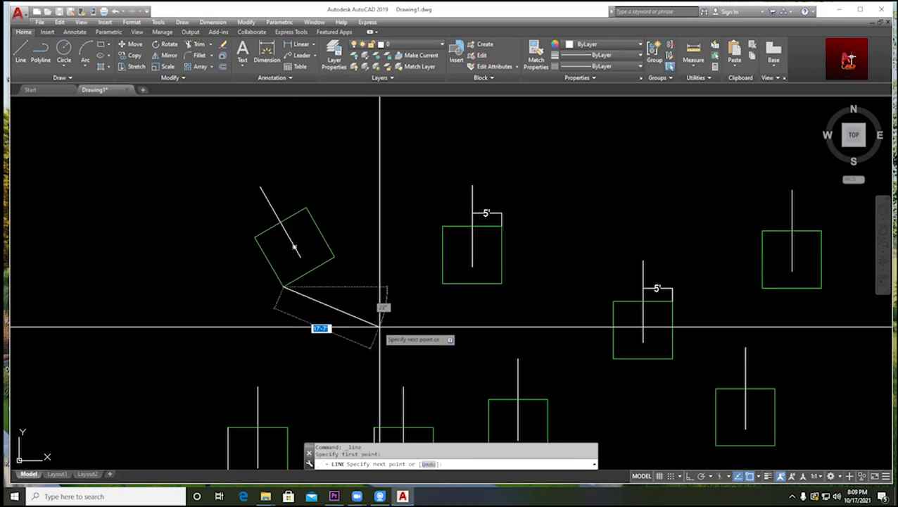
{"action": "key", "text": "F8"}
{"action": "left_click", "coordinate": [384, 294]}
{"action": "key", "text": "Escape"}
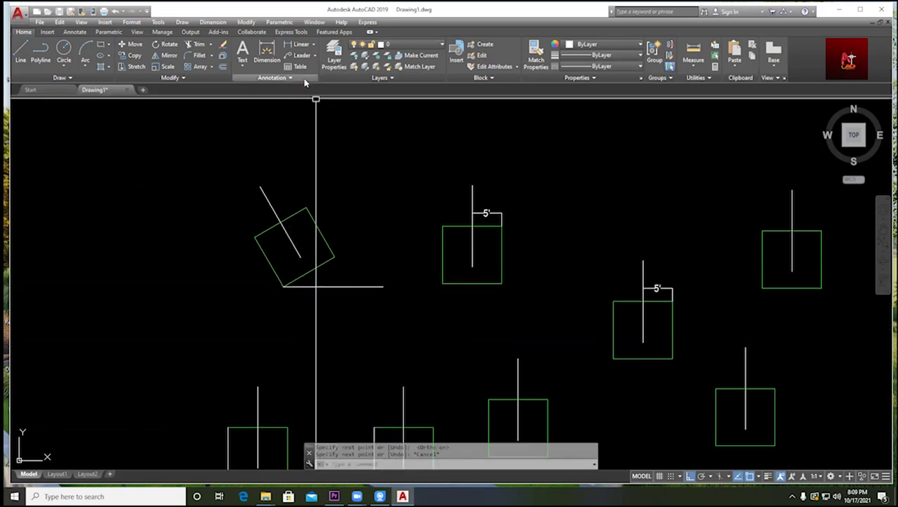
- Add a 30° angular dimension between the square's lower-right edge and the horizontal line
{"action": "left_click", "coordinate": [315, 45]}
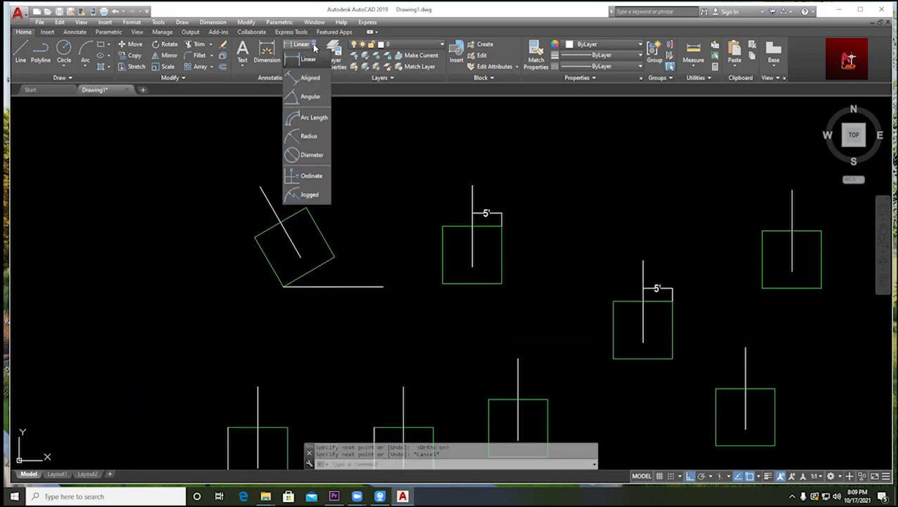
{"action": "left_click", "coordinate": [309, 99]}
{"action": "left_click", "coordinate": [314, 269]}
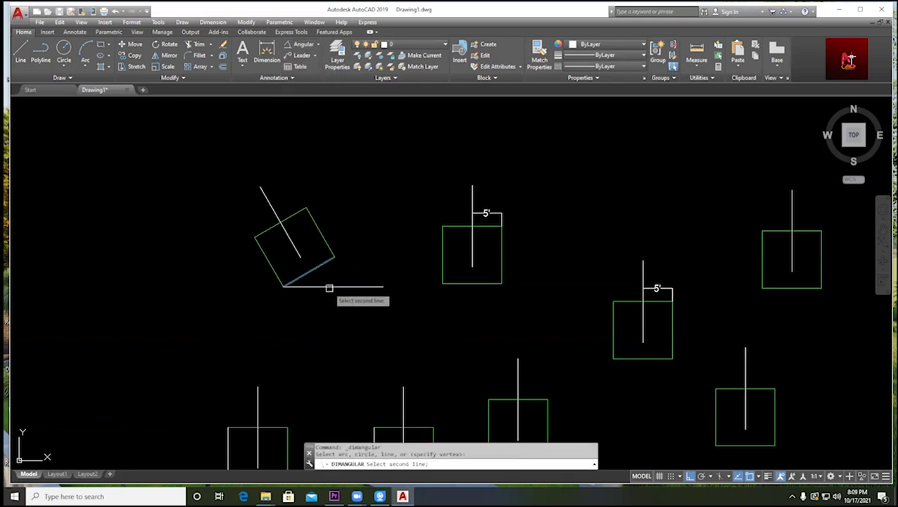
{"action": "left_click", "coordinate": [329, 288]}
{"action": "scroll", "coordinate": [328, 276], "scroll_direction": "up", "scroll_amount": 4}
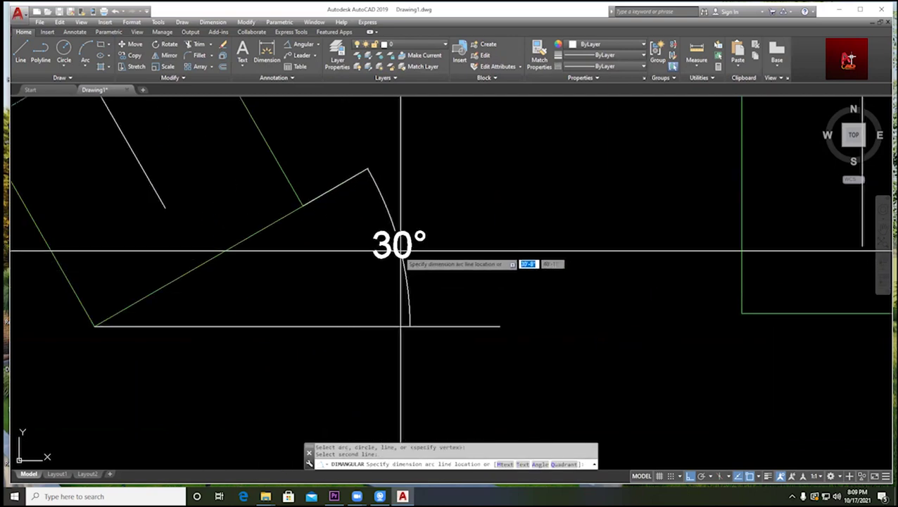
{"action": "left_click", "coordinate": [414, 226]}
{"action": "scroll", "coordinate": [419, 236], "scroll_direction": "down", "scroll_amount": 4}
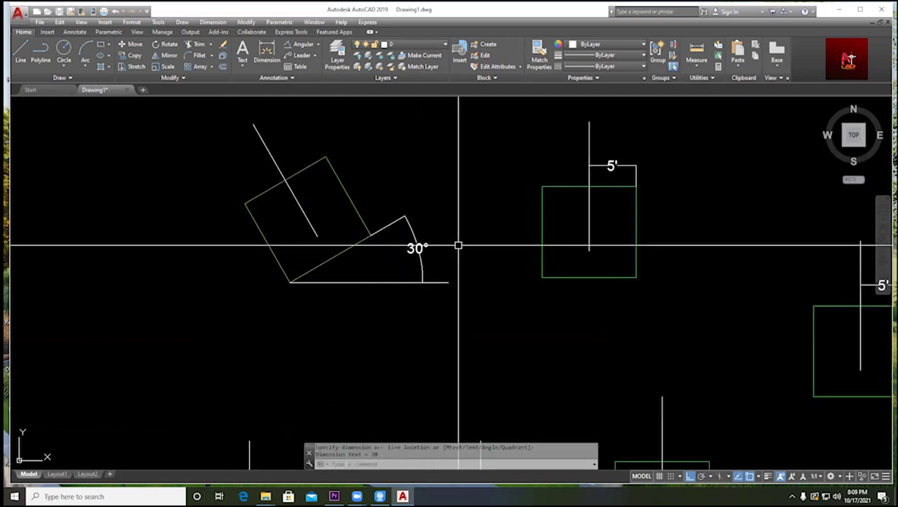
{"action": "middle_click_drag", "start_coordinate": [457, 245], "coordinate": [405, 238]}
- Window-select the angle dimension and its lines, then clear the selection
{"action": "key", "text": "Escape"}
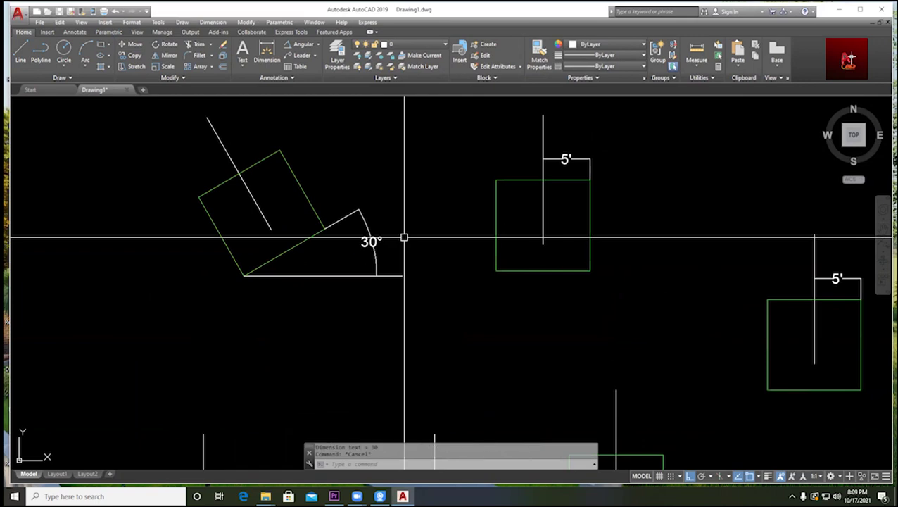
{"action": "middle_click_drag", "start_coordinate": [442, 237], "coordinate": [402, 221]}
{"action": "scroll", "coordinate": [402, 221], "scroll_direction": "down", "scroll_amount": 2}
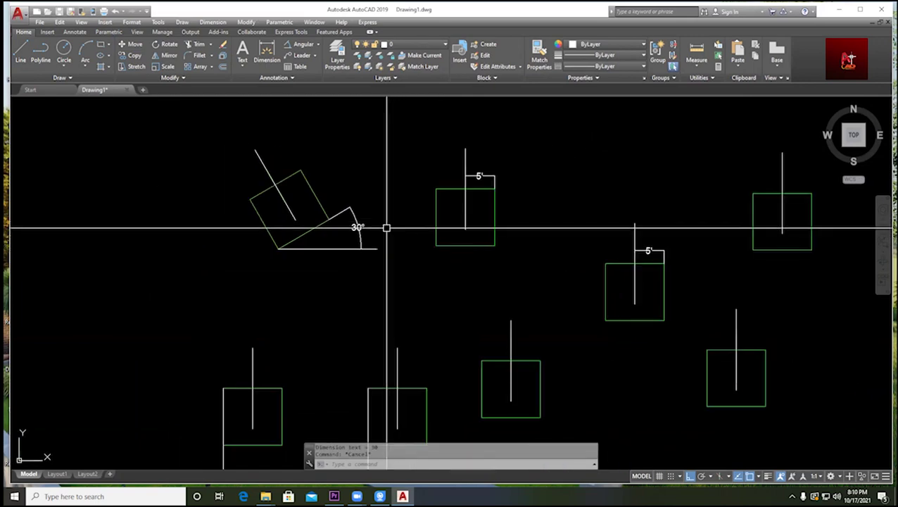
{"action": "scroll", "coordinate": [377, 226], "scroll_direction": "up", "scroll_amount": 4}
{"action": "left_click", "coordinate": [364, 206]}
{"action": "left_click", "coordinate": [311, 227]}
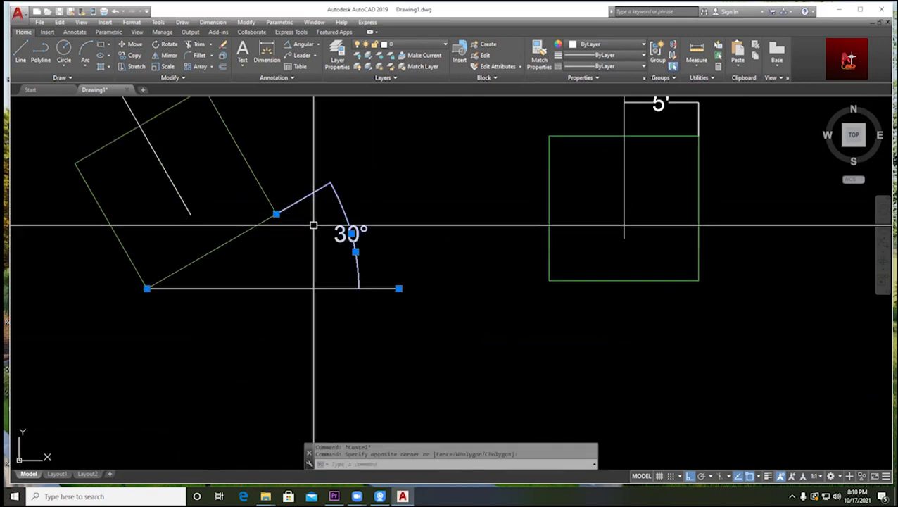
{"action": "scroll", "coordinate": [344, 232], "scroll_direction": "up", "scroll_amount": 3}
{"action": "scroll", "coordinate": [363, 236], "scroll_direction": "down", "scroll_amount": 3}
{"action": "key", "text": "Escape"}
- Zoom in and out to review the rotated square and its 30° dimension
{"action": "scroll", "coordinate": [363, 226], "scroll_direction": "up", "scroll_amount": 3}
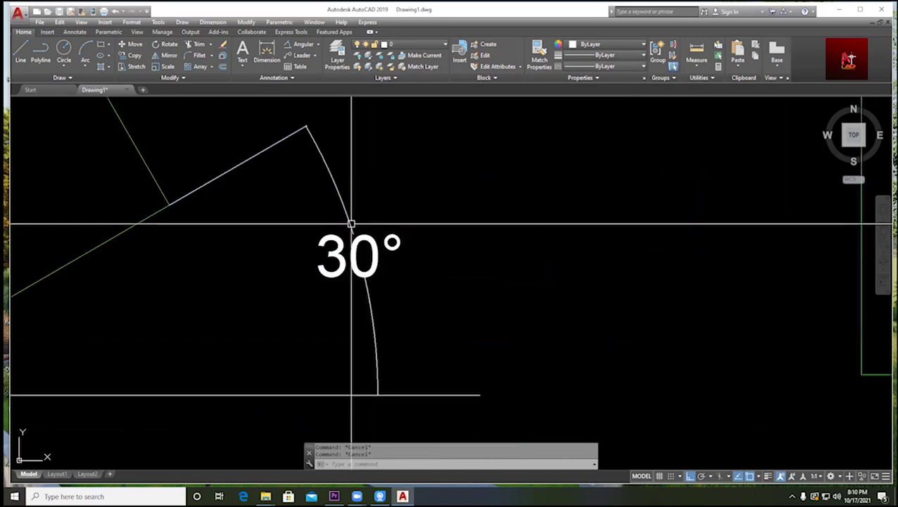
{"action": "scroll", "coordinate": [362, 247], "scroll_direction": "down", "scroll_amount": 3}
{"action": "scroll", "coordinate": [359, 250], "scroll_direction": "down", "scroll_amount": 2}
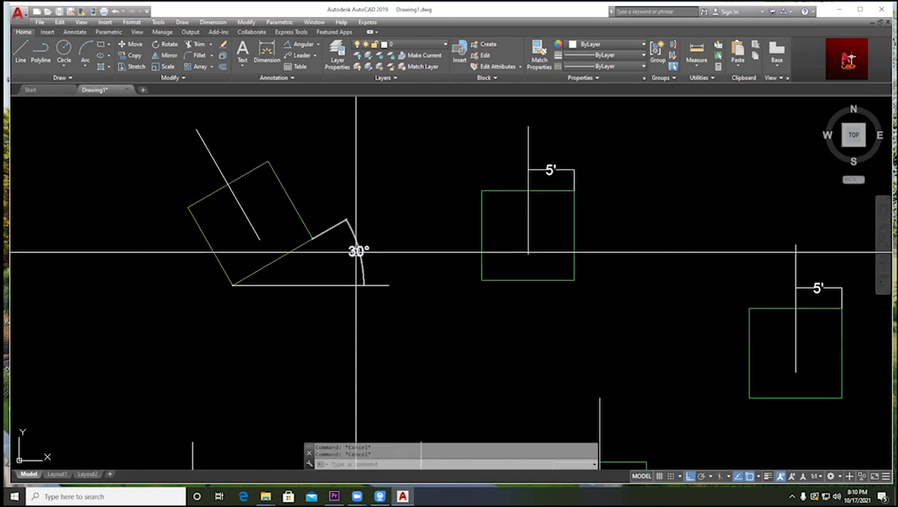
{"action": "scroll", "coordinate": [323, 246], "scroll_direction": "up", "scroll_amount": 8}
{"action": "scroll", "coordinate": [281, 246], "scroll_direction": "down", "scroll_amount": 3}
{"action": "scroll", "coordinate": [331, 268], "scroll_direction": "down", "scroll_amount": 10}
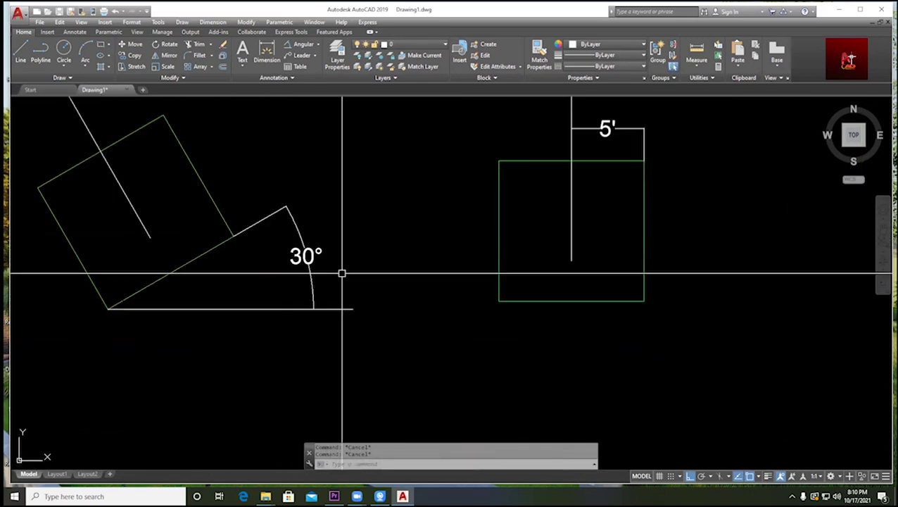
{"action": "scroll", "coordinate": [325, 264], "scroll_direction": "up", "scroll_amount": 4}
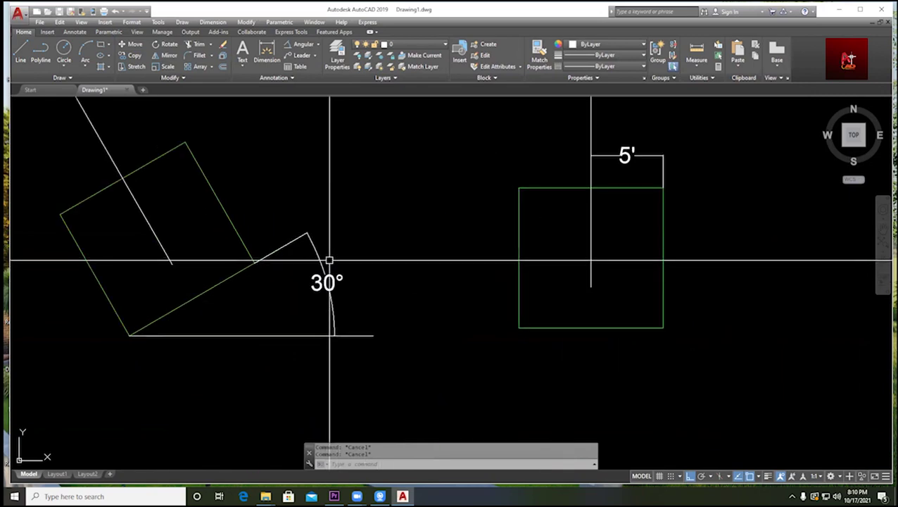
{"action": "scroll", "coordinate": [471, 197], "scroll_direction": "down", "scroll_amount": 8}
{"action": "scroll", "coordinate": [412, 226], "scroll_direction": "up", "scroll_amount": 2}
{"action": "scroll", "coordinate": [414, 212], "scroll_direction": "up", "scroll_amount": 2}
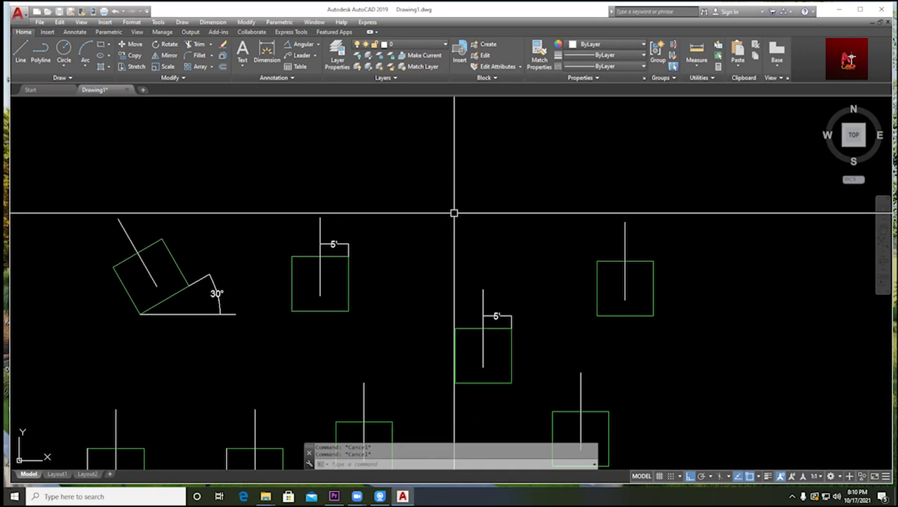
- Open the Standard dimension style via D and review its Lines, Symbols, Text, Fit and Primary Units settings
{"action": "type", "text": "d"}
{"action": "key", "text": "Return"}
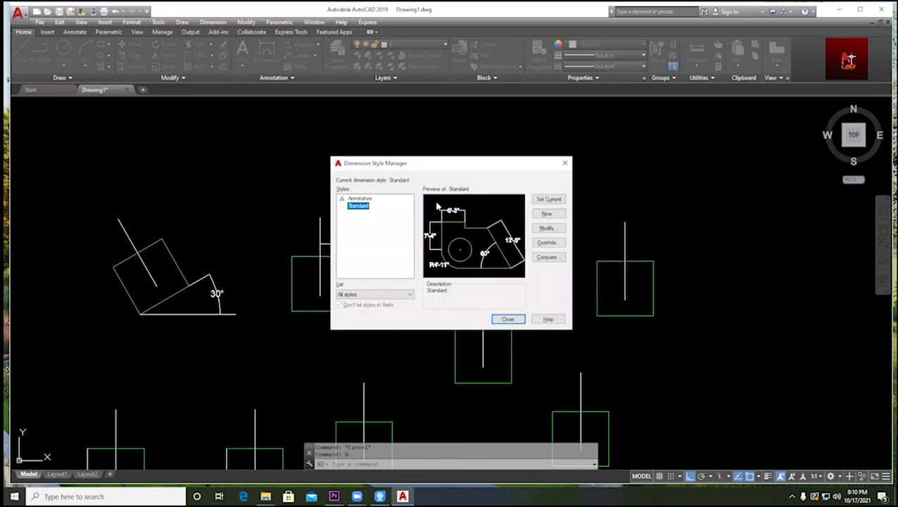
{"action": "left_click", "coordinate": [560, 229]}
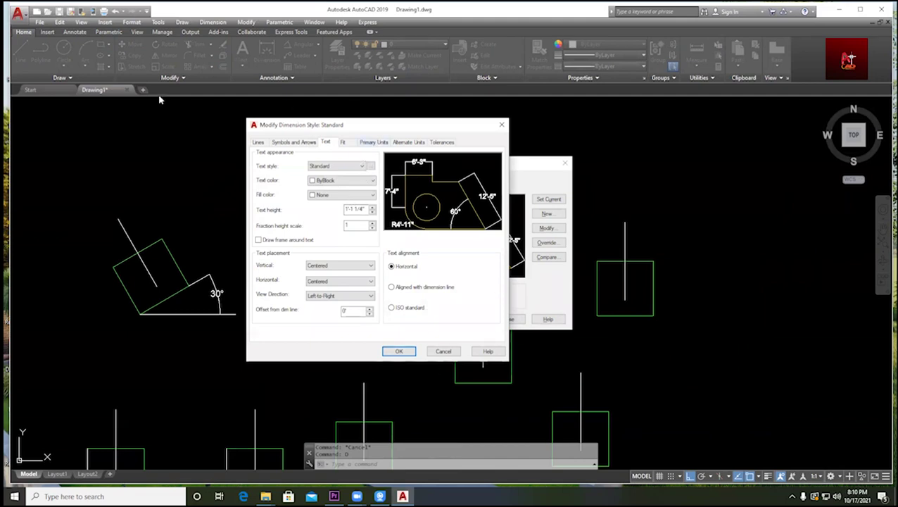
{"action": "left_click", "coordinate": [369, 143]}
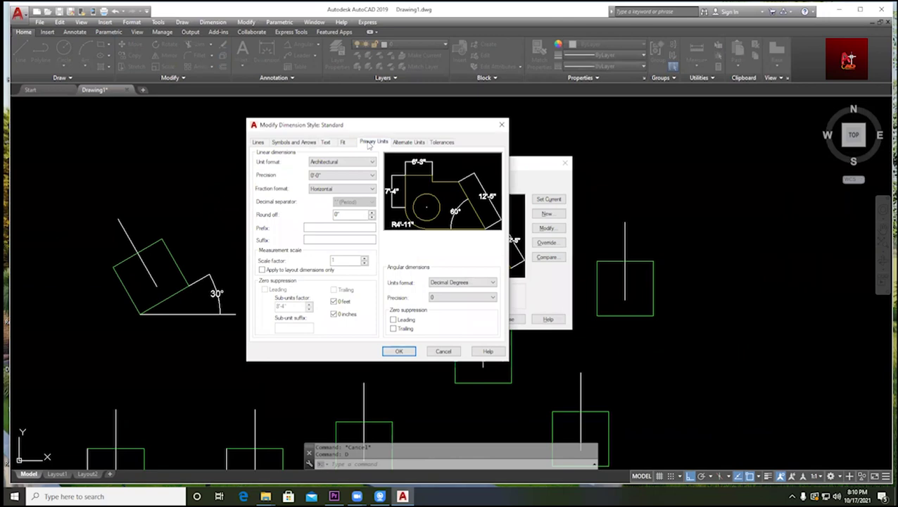
{"action": "left_click", "coordinate": [326, 143]}
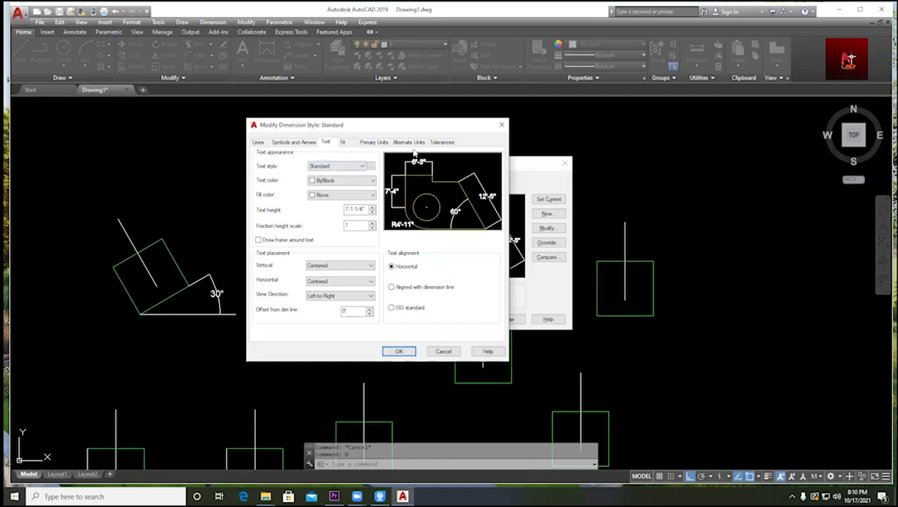
{"action": "left_click", "coordinate": [258, 143]}
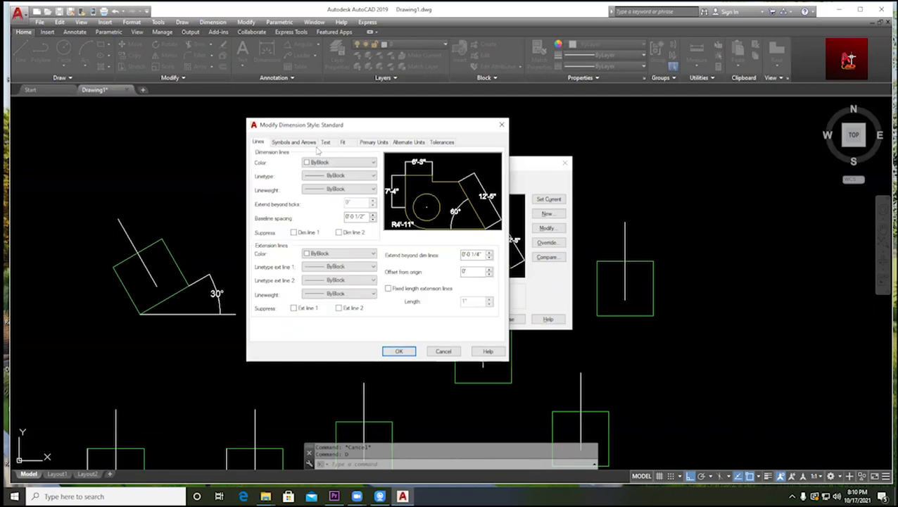
{"action": "left_click", "coordinate": [303, 143]}
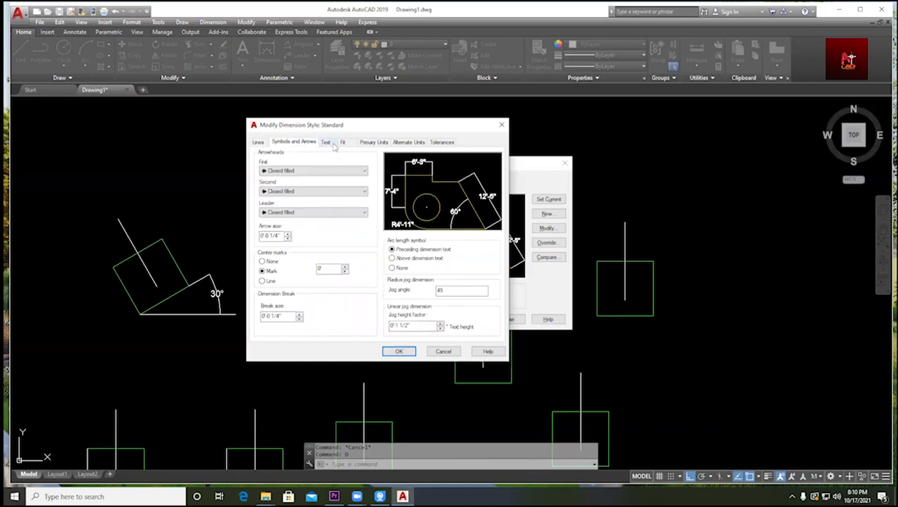
{"action": "left_click", "coordinate": [328, 143]}
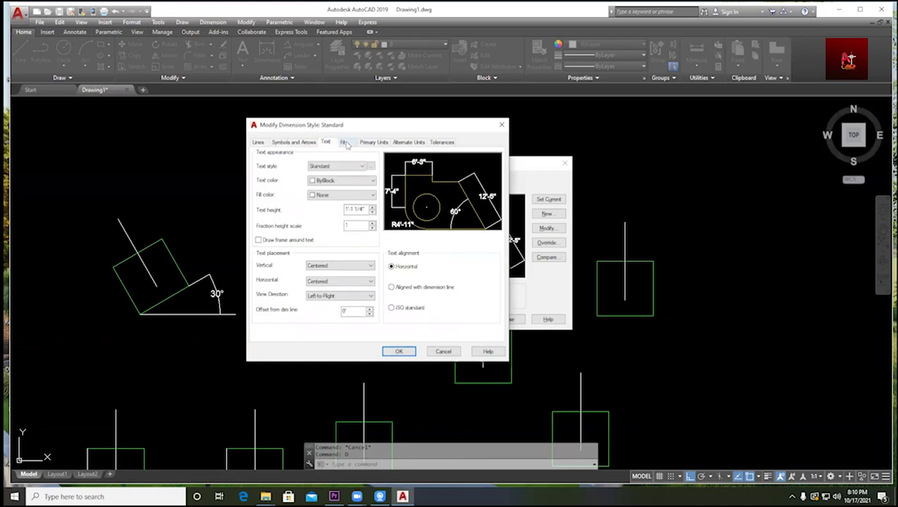
{"action": "left_click", "coordinate": [344, 143]}
{"action": "left_click", "coordinate": [373, 143]}
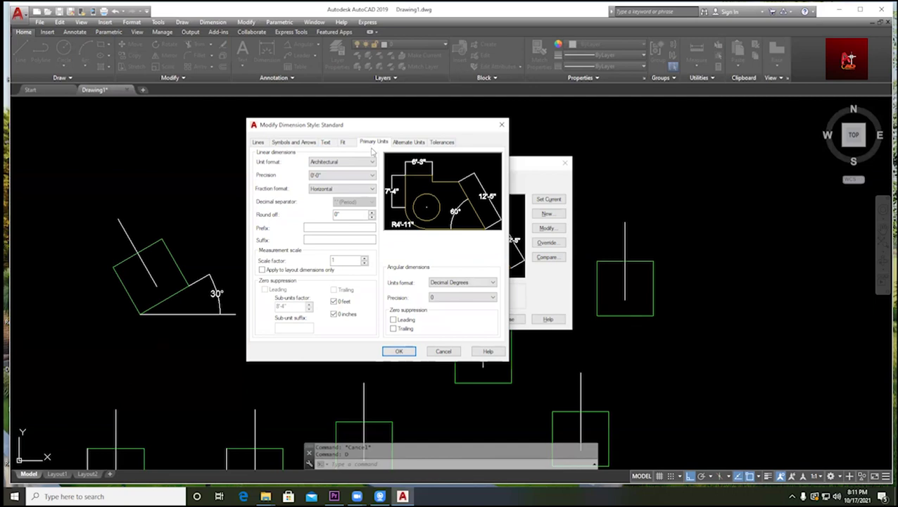
{"action": "left_click", "coordinate": [326, 143]}
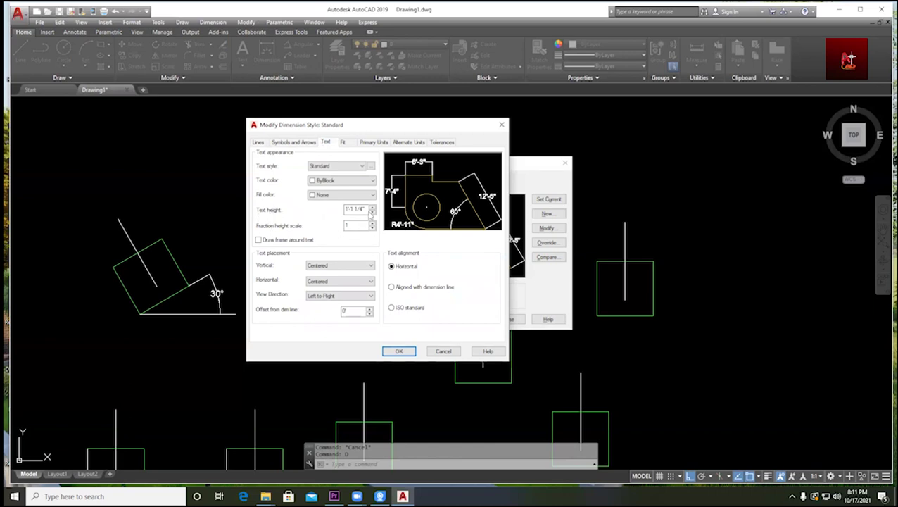
- Change the dimension text height to 1
{"action": "left_click_drag", "start_coordinate": [365, 209], "coordinate": [344, 209]}
{"action": "type", "text": "1"}
{"action": "left_click", "coordinate": [354, 184]}
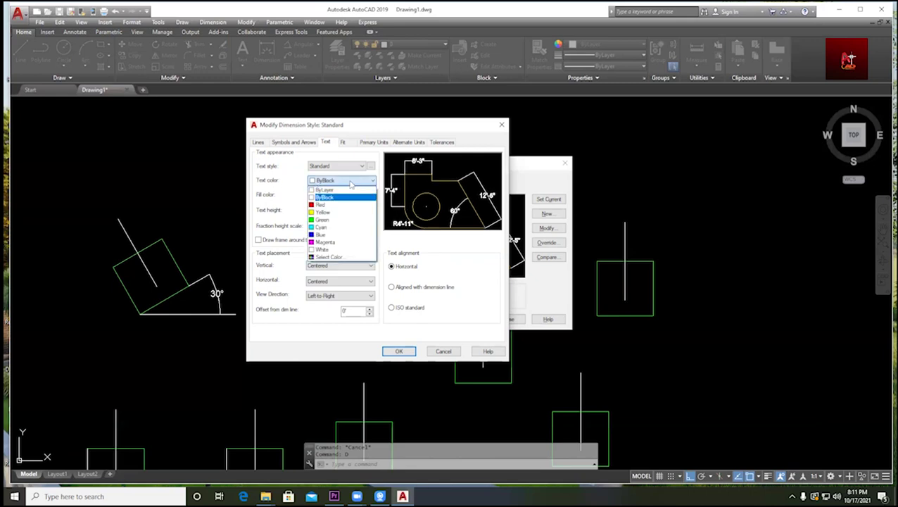
- Set dimension text colour to Green, keep Standard text style, and reset fill colour from Yellow to None
{"action": "left_click", "coordinate": [326, 221]}
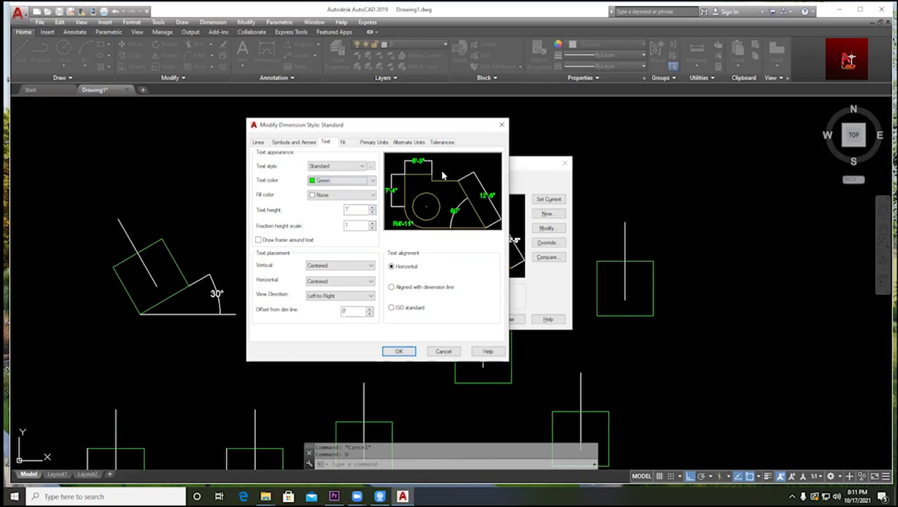
{"action": "left_click", "coordinate": [340, 167]}
{"action": "left_click", "coordinate": [338, 181]}
{"action": "left_click", "coordinate": [340, 195]}
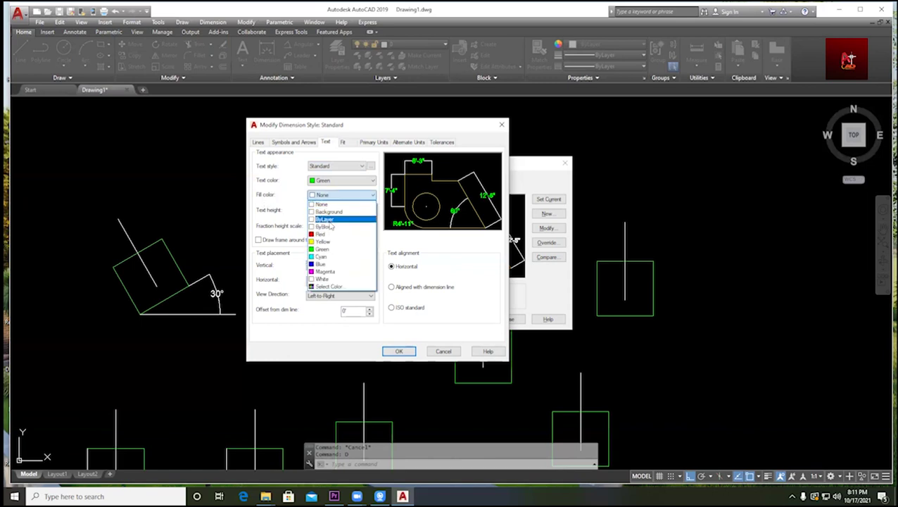
{"action": "left_click", "coordinate": [323, 242]}
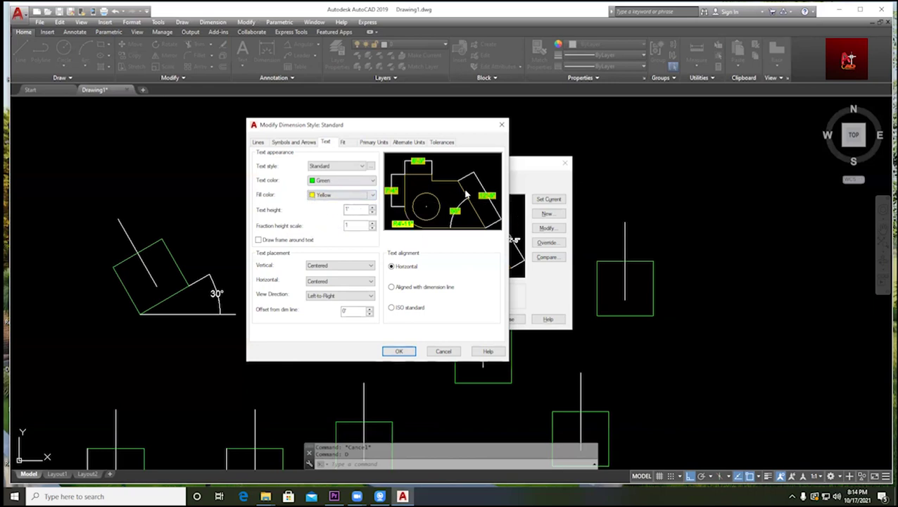
{"action": "left_click", "coordinate": [326, 199]}
{"action": "left_click", "coordinate": [324, 203]}
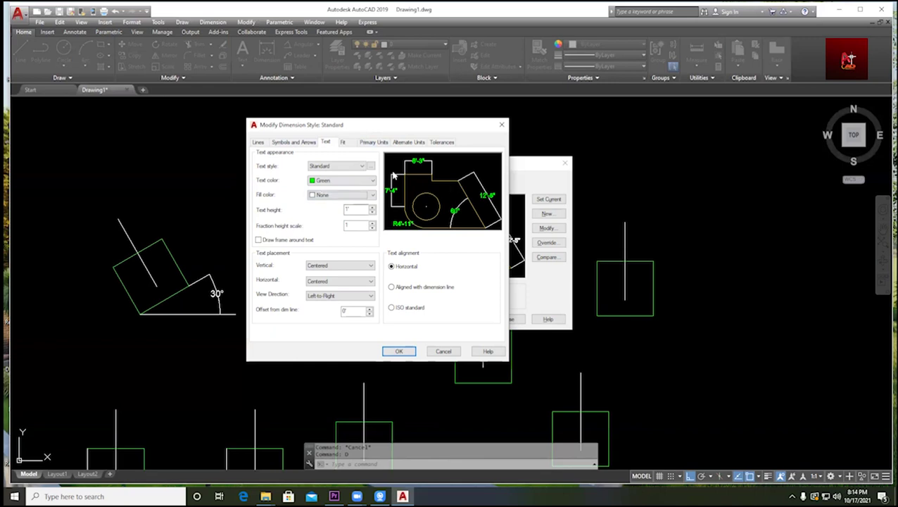
{"action": "left_click", "coordinate": [295, 143]}
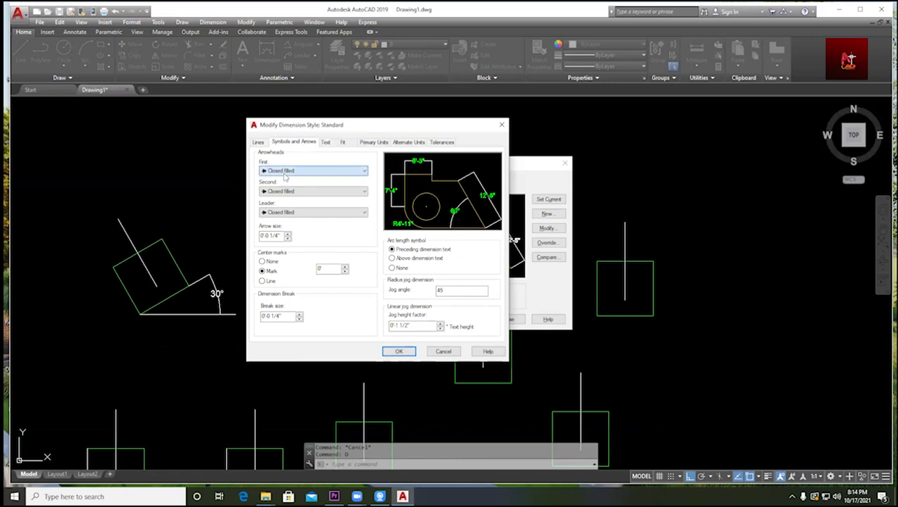
- Keep the first, second and leader arrowheads set to Closed filled
{"action": "left_click", "coordinate": [286, 174]}
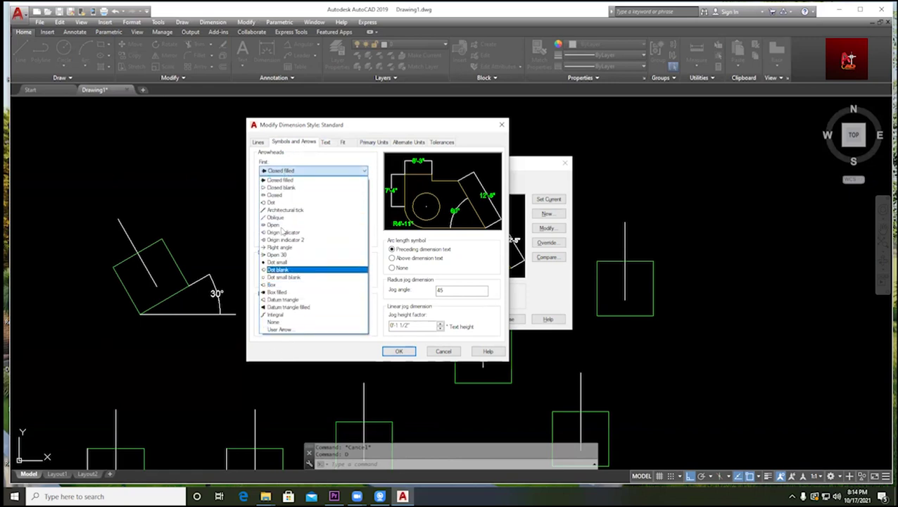
{"action": "left_click", "coordinate": [285, 177]}
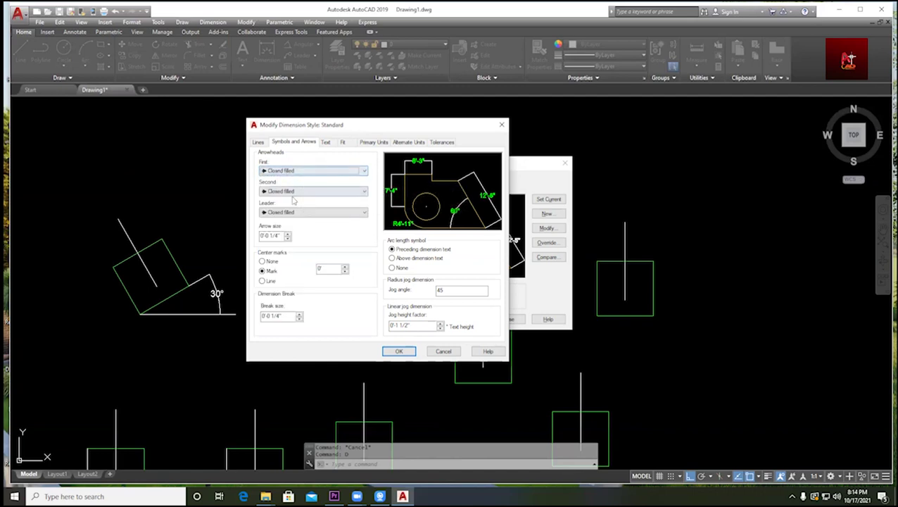
{"action": "left_click", "coordinate": [295, 193]}
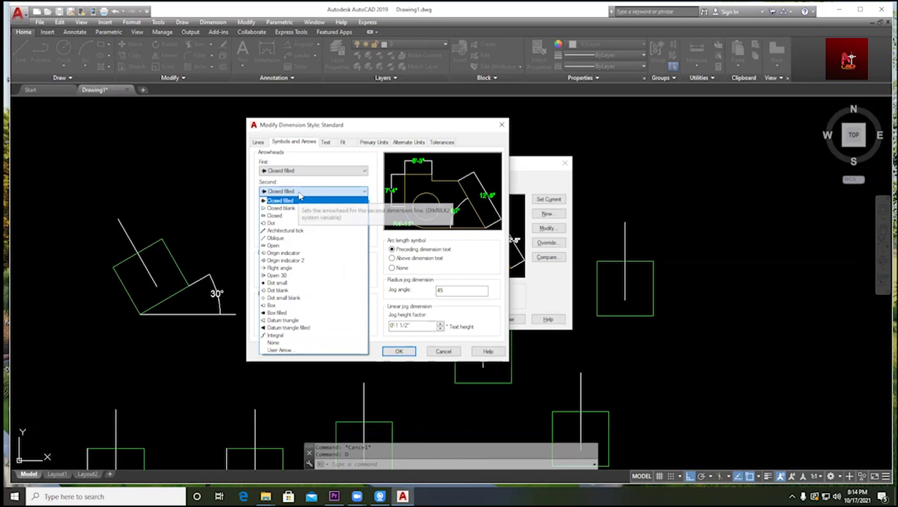
{"action": "left_click", "coordinate": [280, 200]}
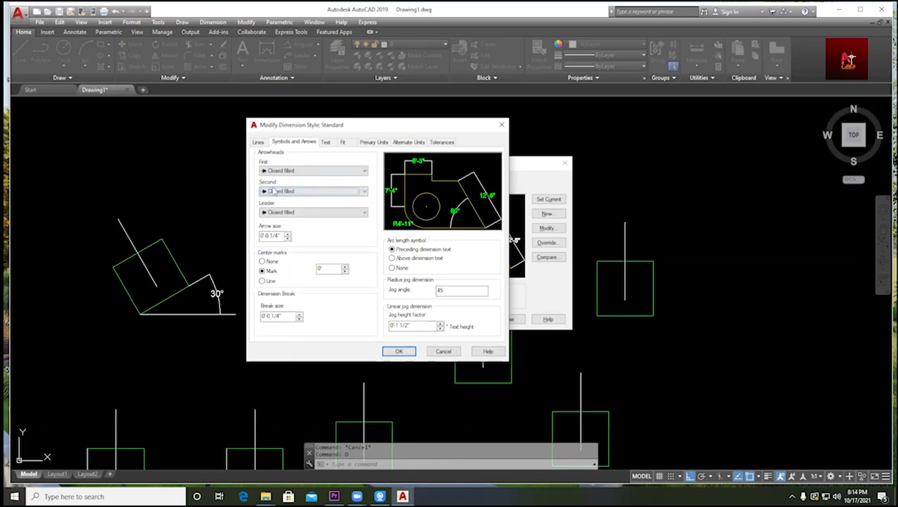
{"action": "left_click", "coordinate": [296, 215]}
{"action": "left_click", "coordinate": [295, 214]}
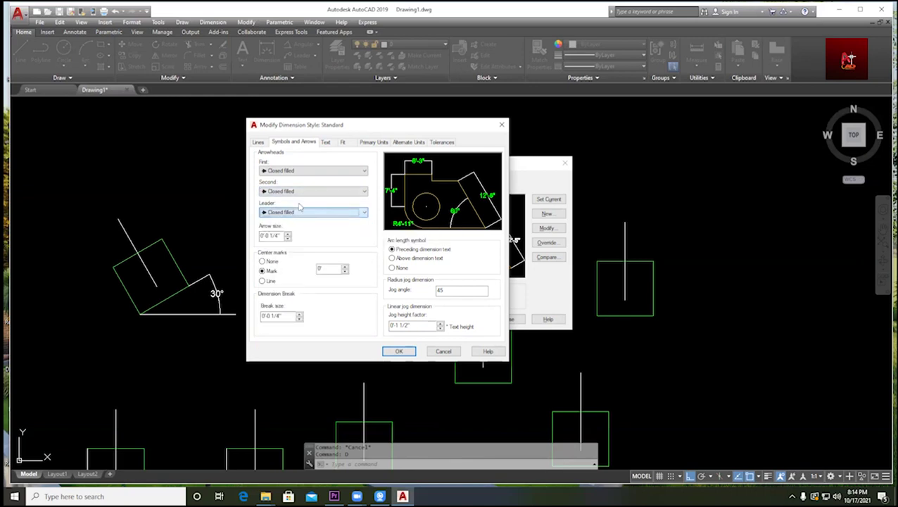
{"action": "left_click", "coordinate": [305, 213]}
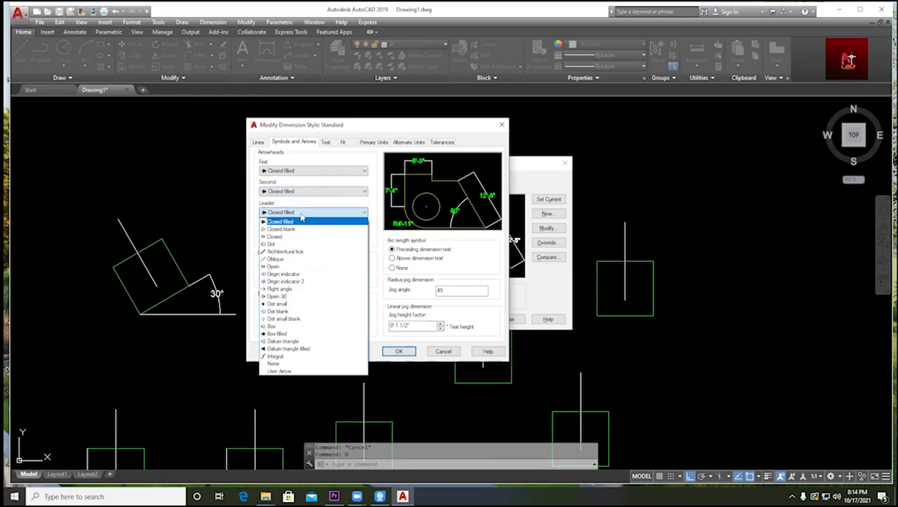
{"action": "left_click", "coordinate": [304, 164]}
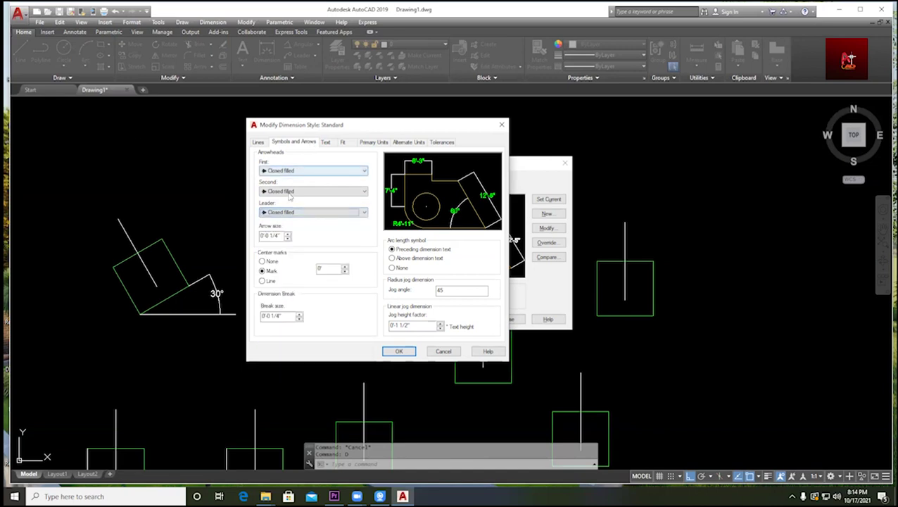
{"action": "left_click", "coordinate": [300, 171]}
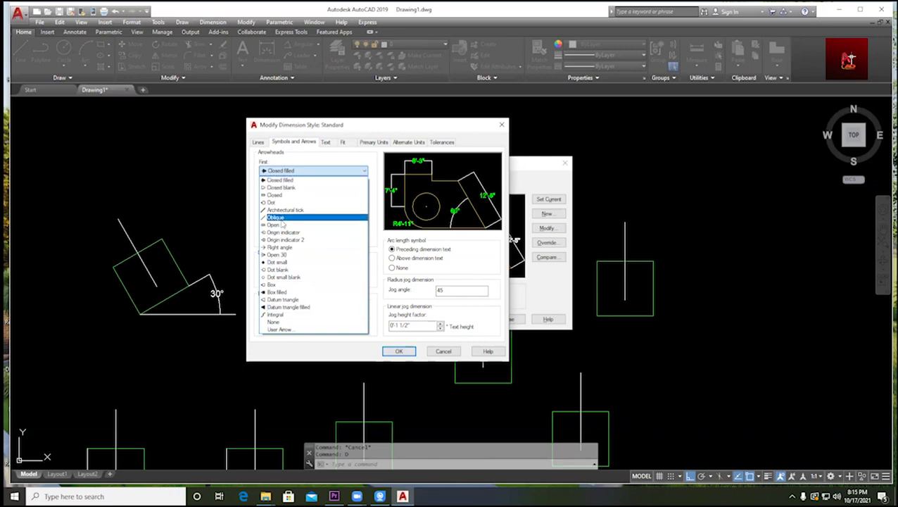
{"action": "left_click", "coordinate": [296, 158]}
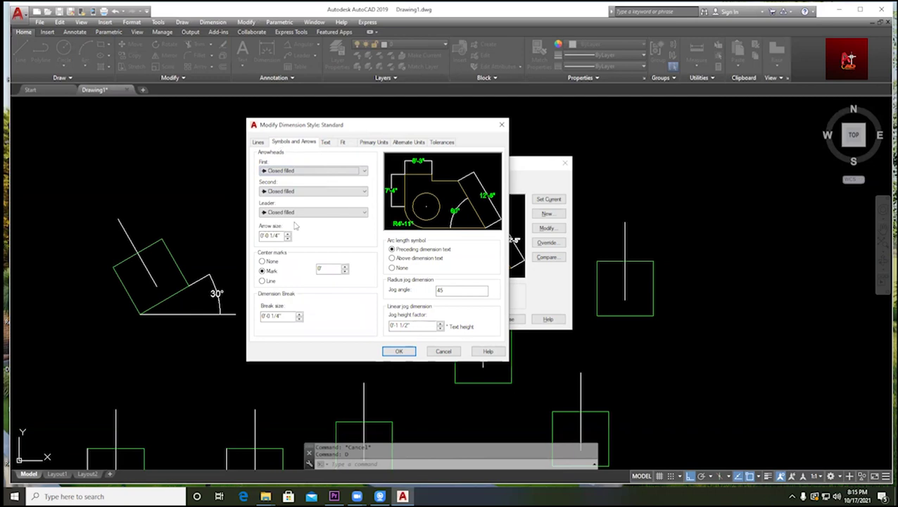
{"action": "left_click", "coordinate": [296, 171]}
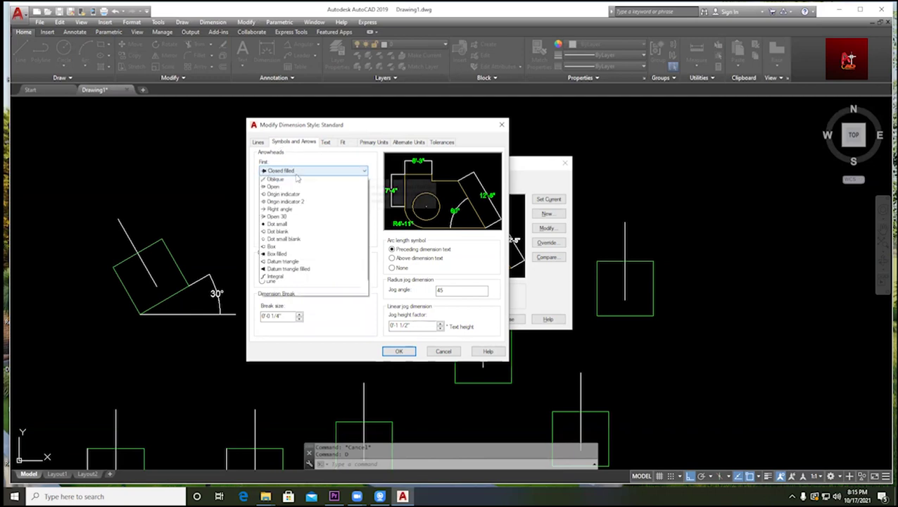
{"action": "left_click", "coordinate": [310, 160]}
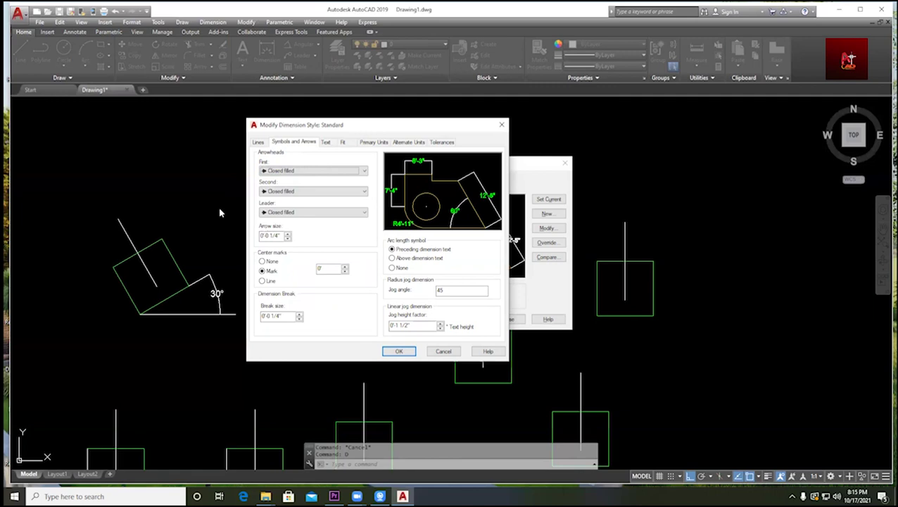
- Set the arrow size to 1' and accept the style changes with OK
{"action": "left_click", "coordinate": [328, 143]}
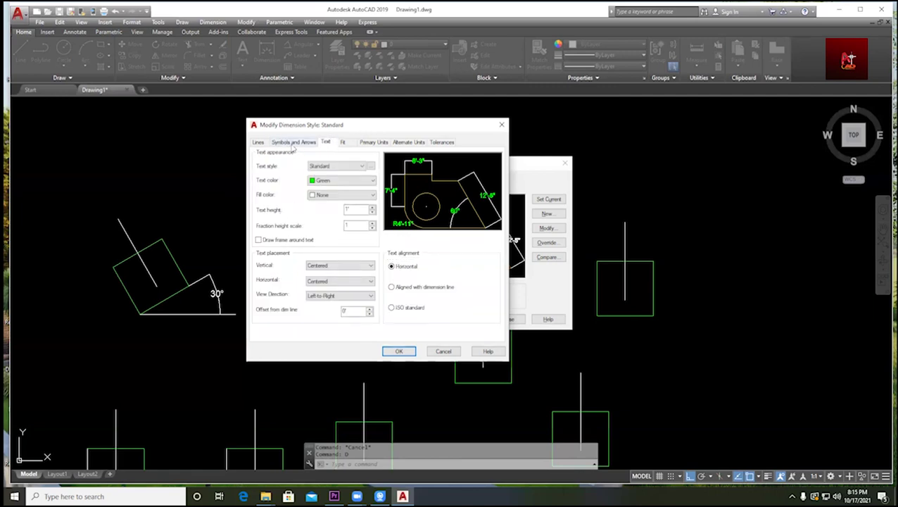
{"action": "left_click", "coordinate": [294, 142]}
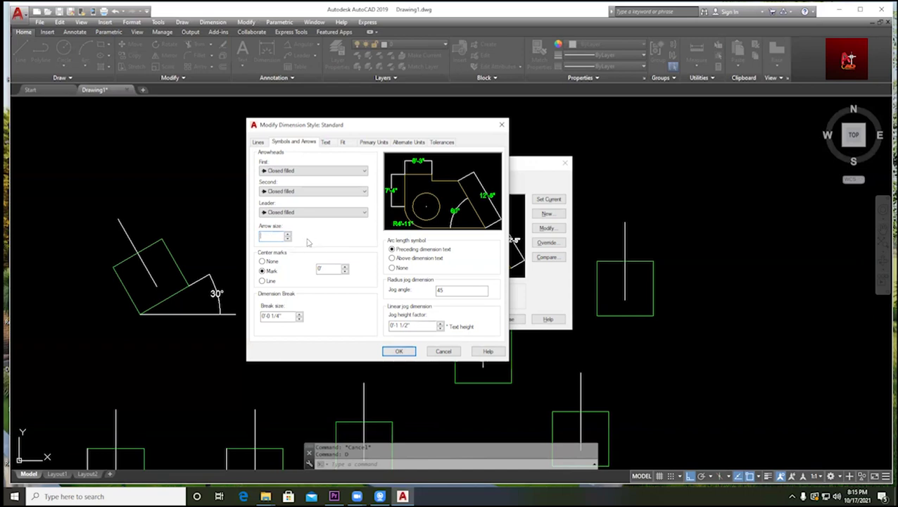
{"action": "type", "text": "1"}
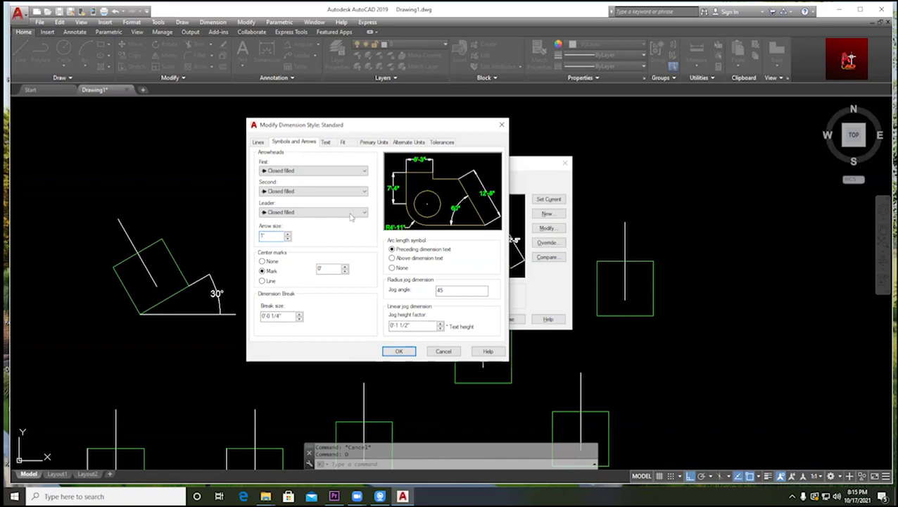
{"action": "left_click", "coordinate": [265, 235]}
{"action": "left_click", "coordinate": [400, 351]}
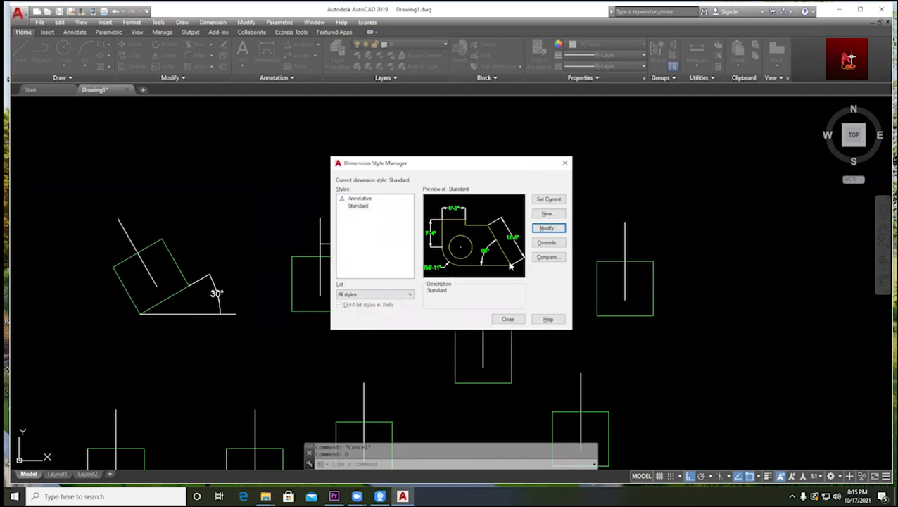
- Make Standard the current dimension style and close the Dimension Style Manager
{"action": "left_click", "coordinate": [539, 200]}
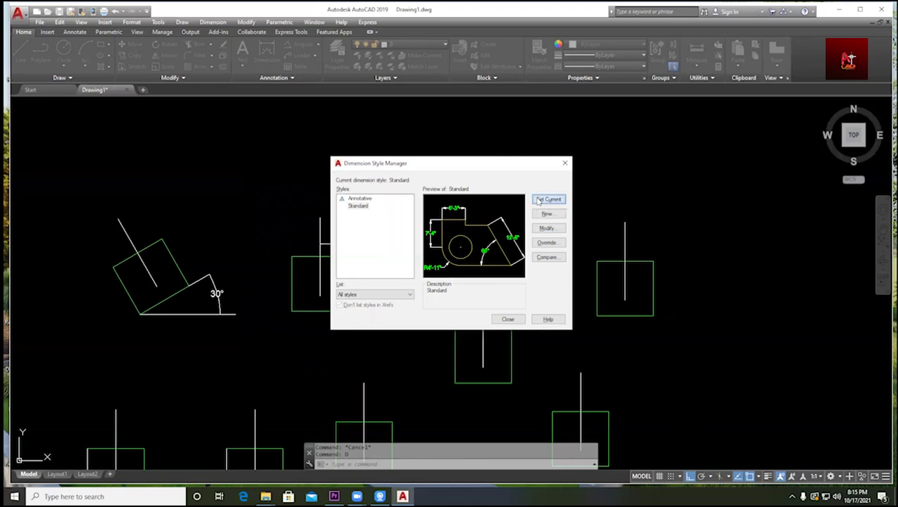
{"action": "left_click", "coordinate": [510, 319]}
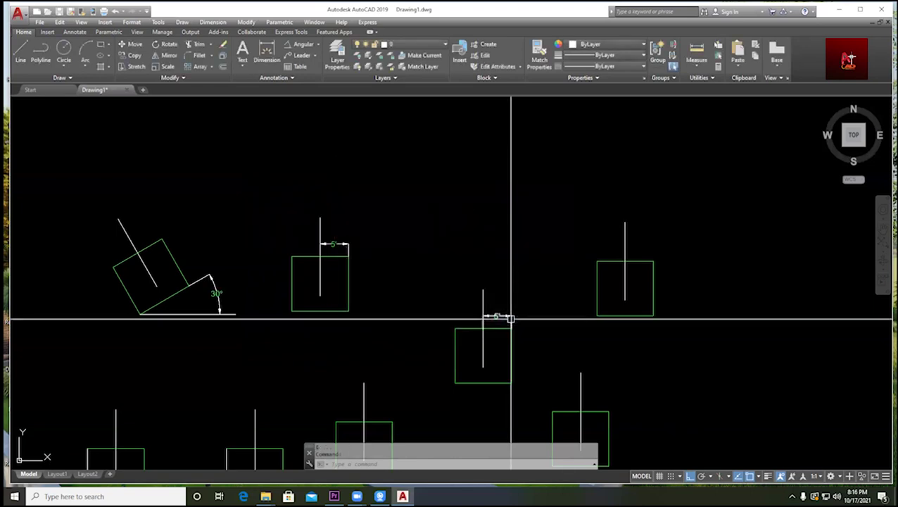
{"action": "middle_click_drag", "start_coordinate": [412, 338], "coordinate": [457, 289]}
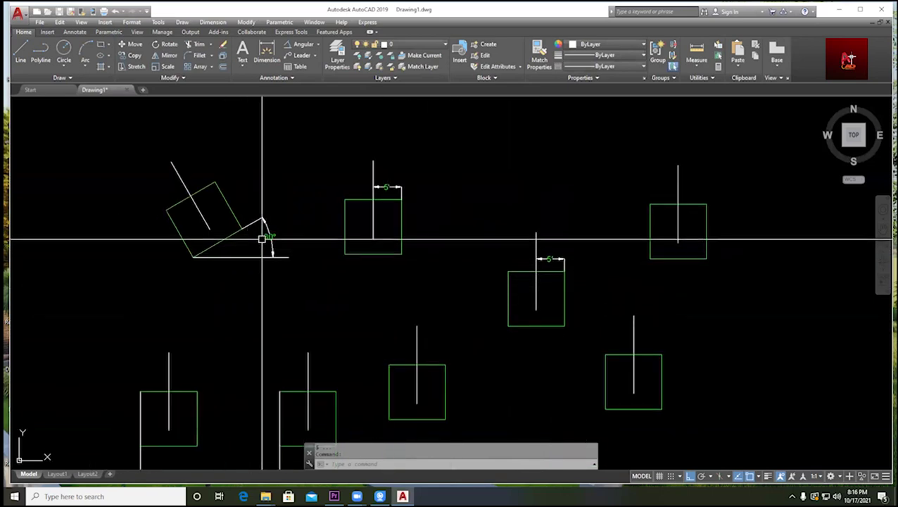
{"action": "scroll", "coordinate": [271, 236], "scroll_direction": "up", "scroll_amount": 2}
{"action": "scroll", "coordinate": [517, 187], "scroll_direction": "down", "scroll_amount": 2}
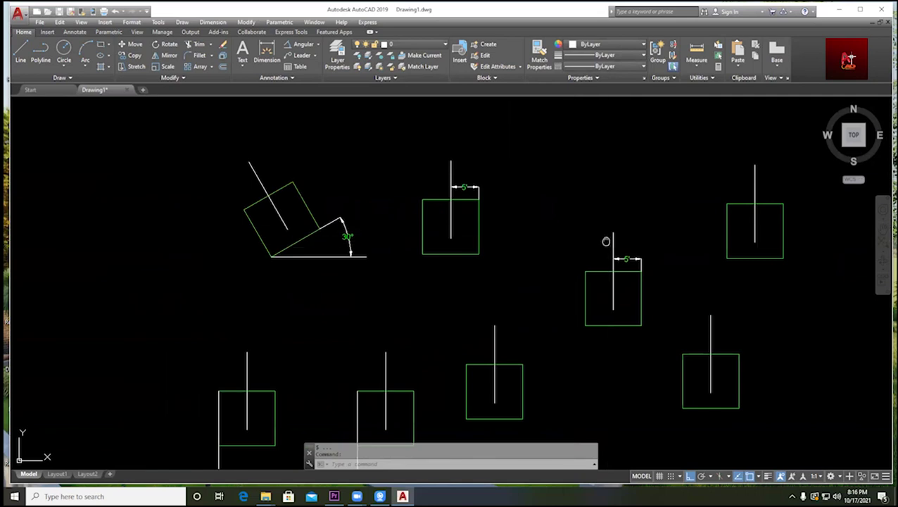
{"action": "middle_click_drag", "start_coordinate": [606, 241], "coordinate": [497, 243]}
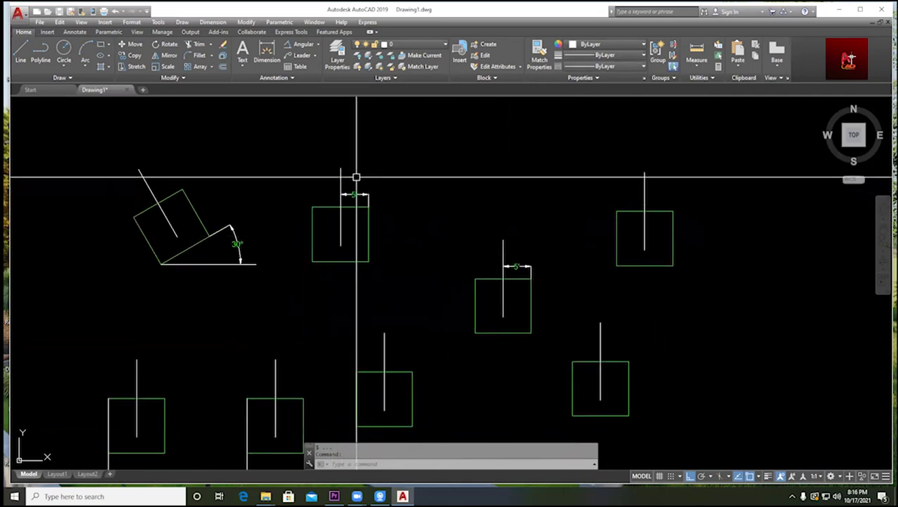
- Add a linear 9'-8" dimension along the top-middle square's right edge
{"action": "left_click", "coordinate": [317, 44]}
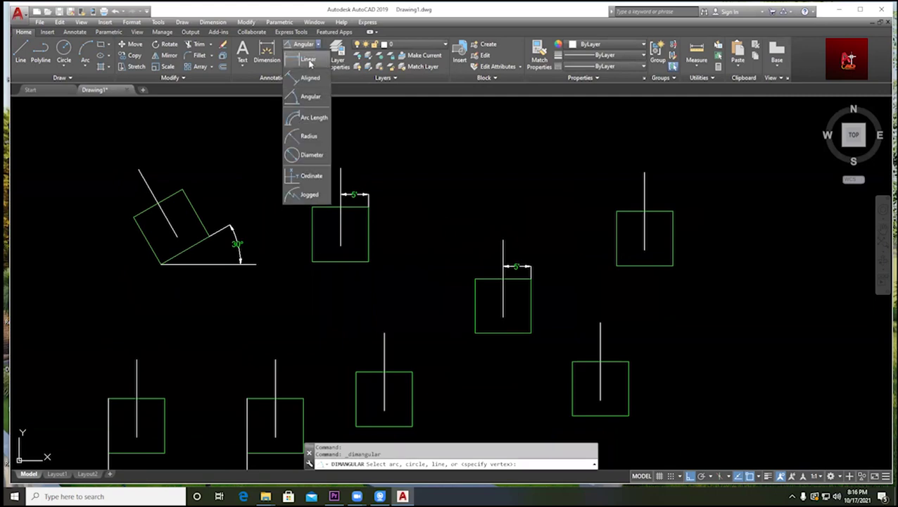
{"action": "left_click", "coordinate": [312, 64]}
{"action": "left_click", "coordinate": [368, 261]}
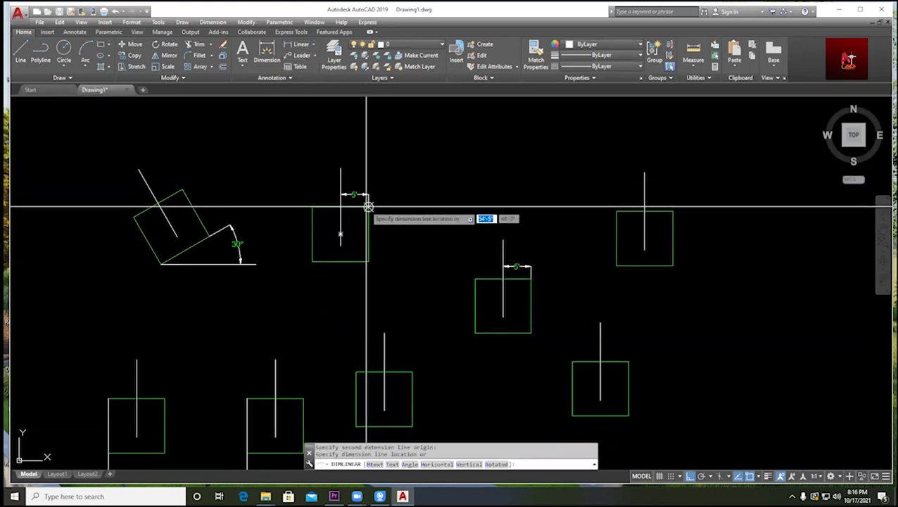
{"action": "left_click", "coordinate": [369, 206]}
{"action": "left_click", "coordinate": [381, 250]}
{"action": "scroll", "coordinate": [409, 245], "scroll_direction": "up", "scroll_amount": 3}
{"action": "scroll", "coordinate": [279, 176], "scroll_direction": "down", "scroll_amount": 3}
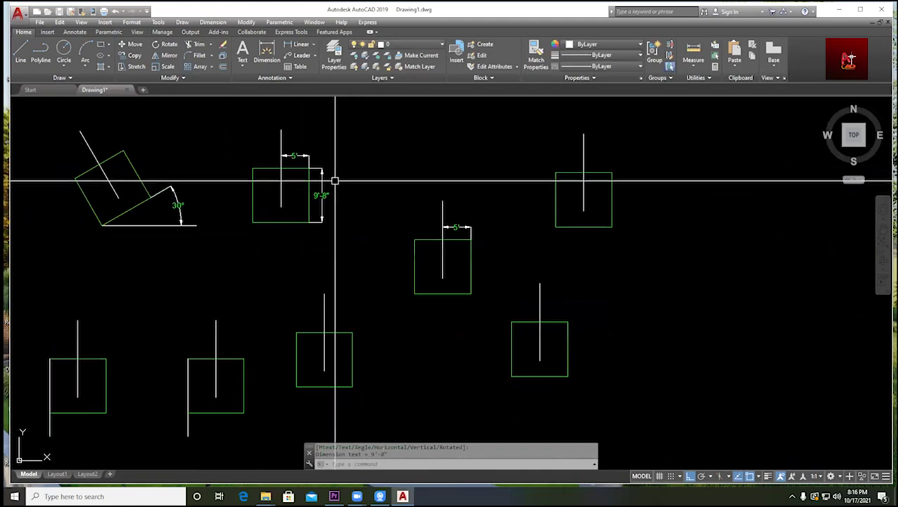
{"action": "middle_click_drag", "start_coordinate": [335, 181], "coordinate": [367, 217]}
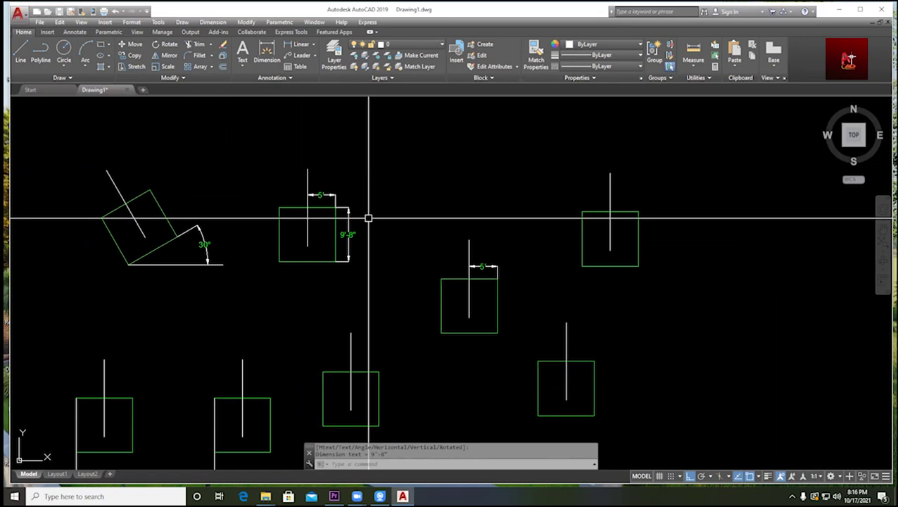
{"action": "scroll", "coordinate": [368, 218], "scroll_direction": "up", "scroll_amount": 10}
{"action": "left_click", "coordinate": [280, 218]}
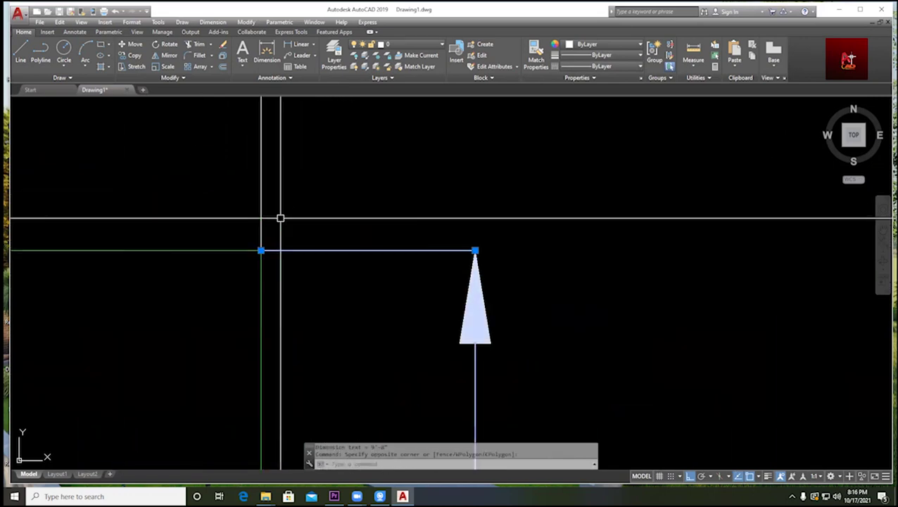
{"action": "scroll", "coordinate": [281, 218], "scroll_direction": "up", "scroll_amount": 3}
{"action": "middle_click_drag", "start_coordinate": [289, 227], "coordinate": [341, 164]}
{"action": "scroll", "coordinate": [360, 169], "scroll_direction": "down", "scroll_amount": 8}
{"action": "key", "text": "Escape"}
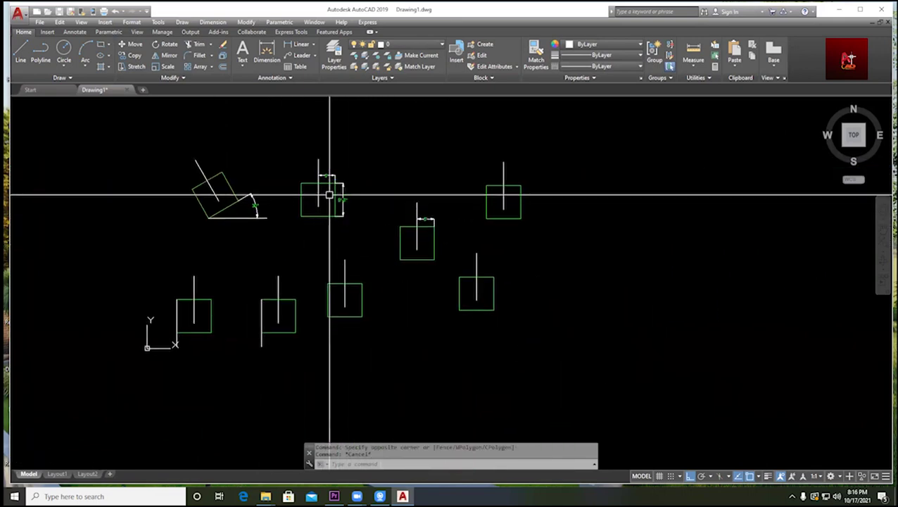
{"action": "scroll", "coordinate": [329, 195], "scroll_direction": "up", "scroll_amount": 2}
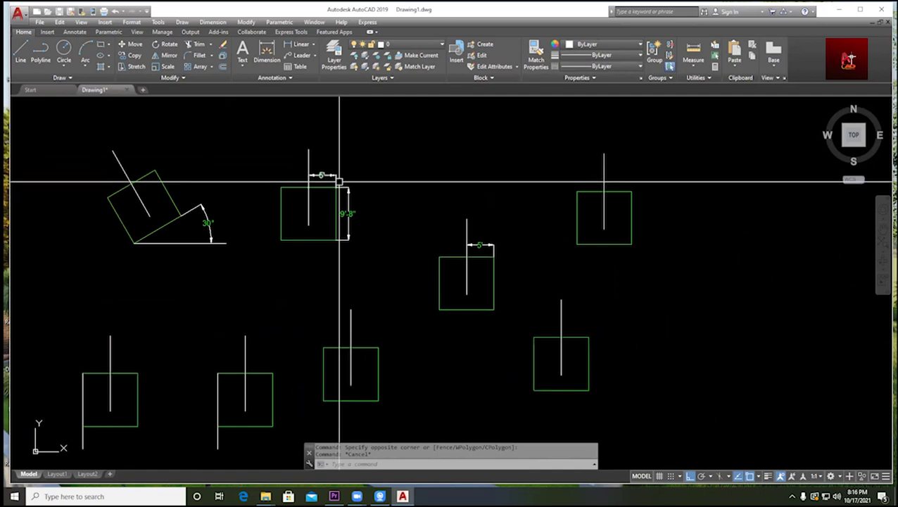
{"action": "scroll", "coordinate": [408, 205], "scroll_direction": "down", "scroll_amount": 2}
{"action": "middle_click_drag", "start_coordinate": [433, 195], "coordinate": [338, 182]}
{"action": "scroll", "coordinate": [314, 182], "scroll_direction": "up", "scroll_amount": 2}
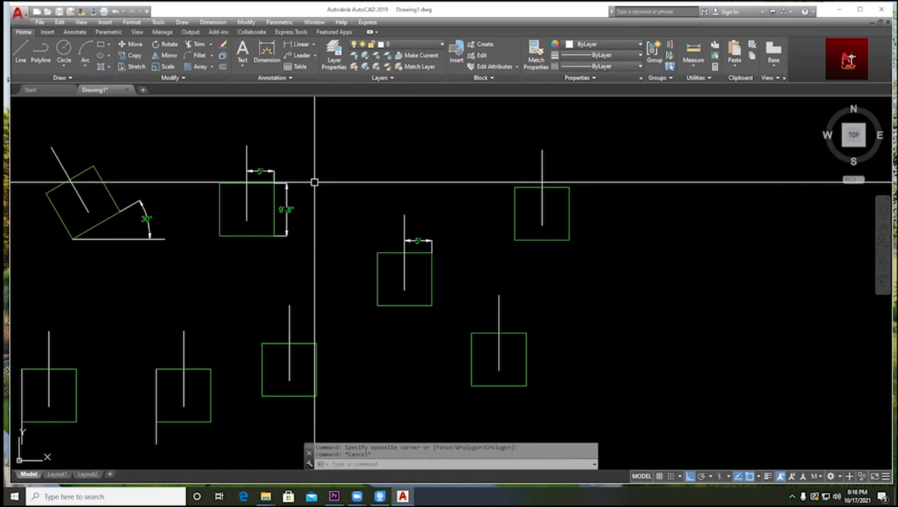
{"action": "scroll", "coordinate": [242, 187], "scroll_direction": "up", "scroll_amount": 2}
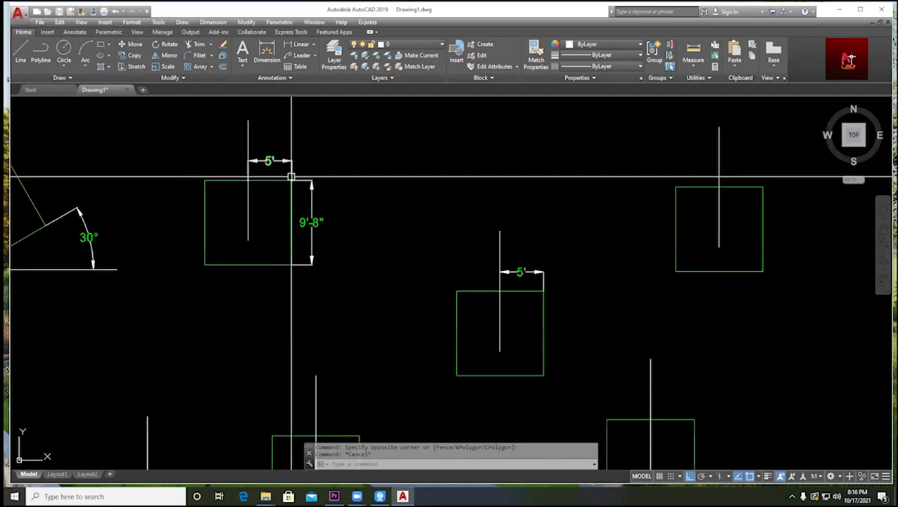
{"action": "middle_click_drag", "start_coordinate": [298, 194], "coordinate": [361, 190]}
{"action": "scroll", "coordinate": [411, 194], "scroll_direction": "down", "scroll_amount": 4}
{"action": "scroll", "coordinate": [415, 190], "scroll_direction": "up", "scroll_amount": 2}
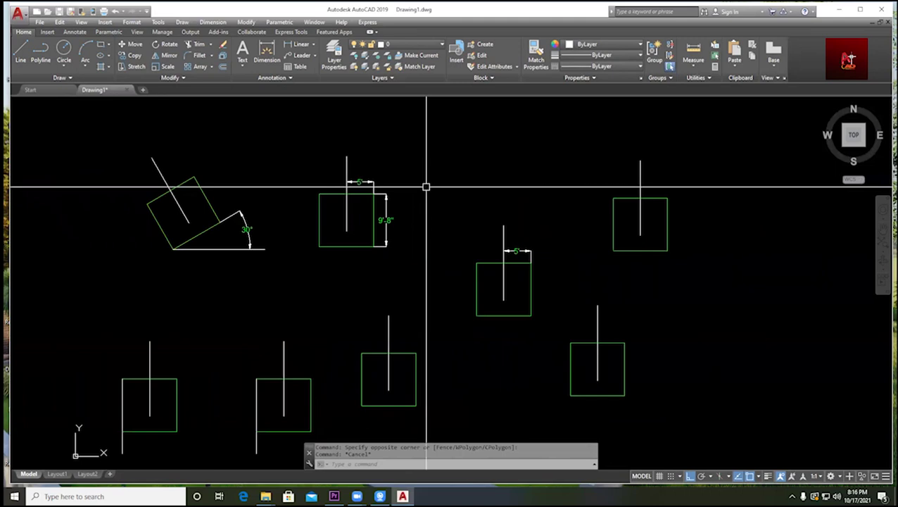
{"action": "middle_click_drag", "start_coordinate": [425, 186], "coordinate": [371, 194]}
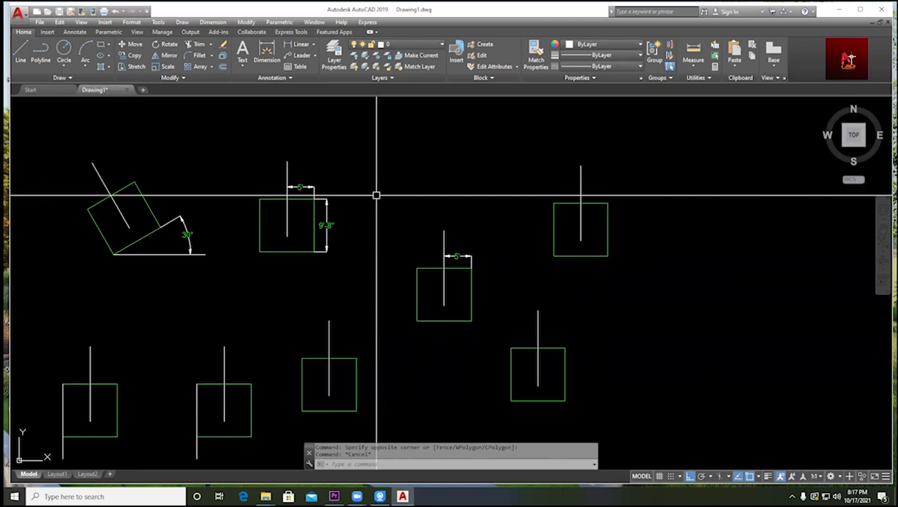
{"action": "type", "text": "d"}
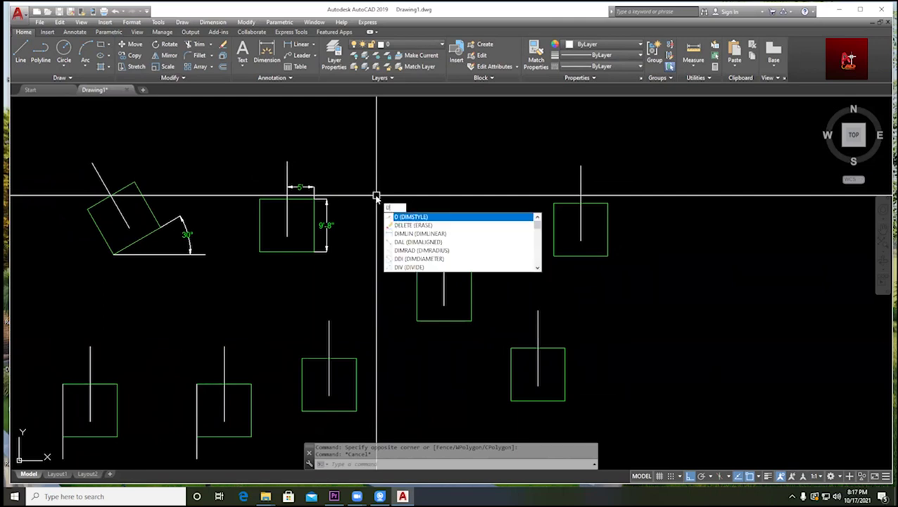
- Set the Standard style's text colour to ByBlock, make it current, and close the manager
{"action": "key", "text": "Return"}
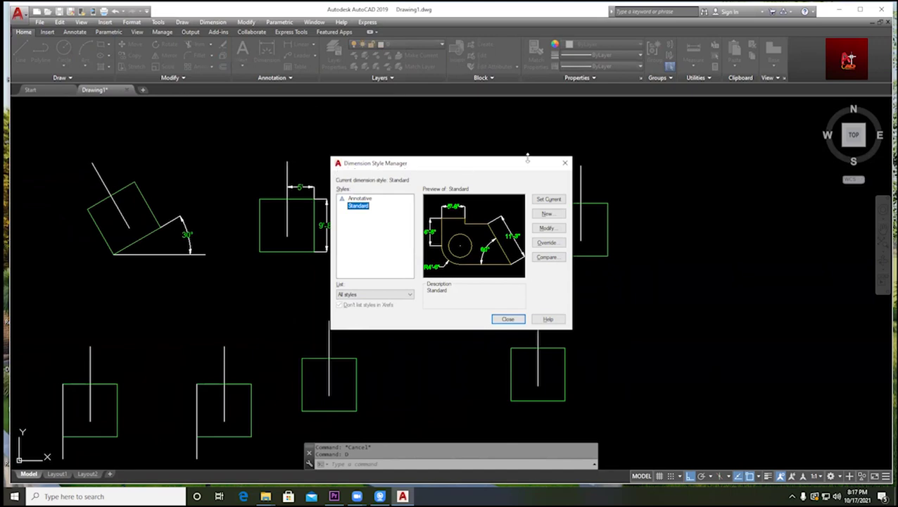
{"action": "left_click", "coordinate": [546, 233]}
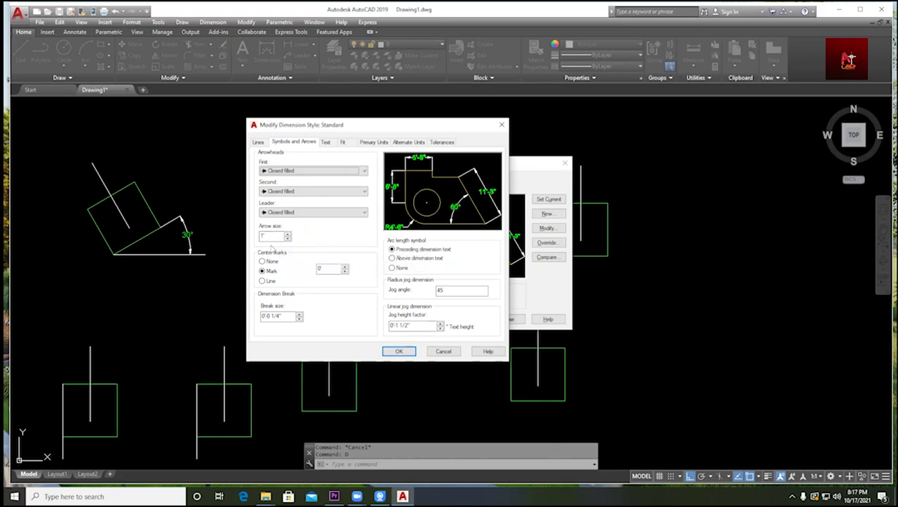
{"action": "left_click", "coordinate": [325, 142]}
{"action": "left_click", "coordinate": [341, 181]}
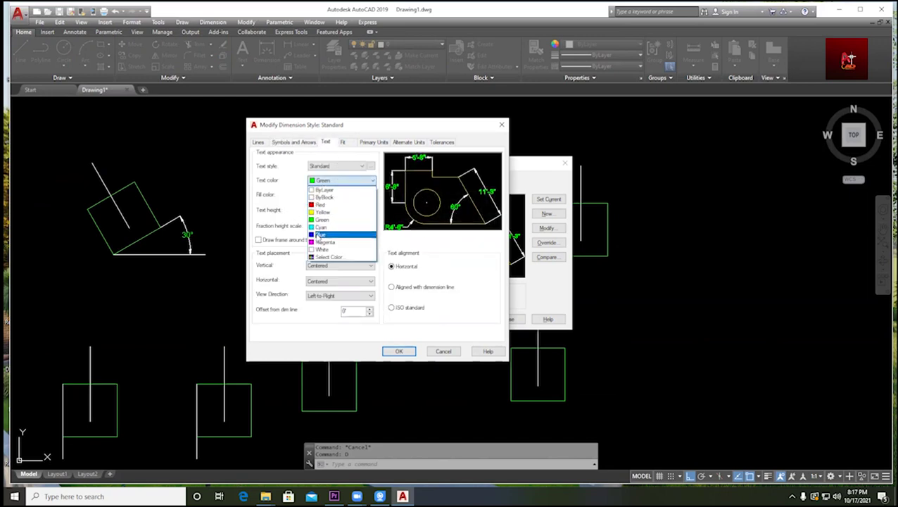
{"action": "left_click", "coordinate": [329, 197]}
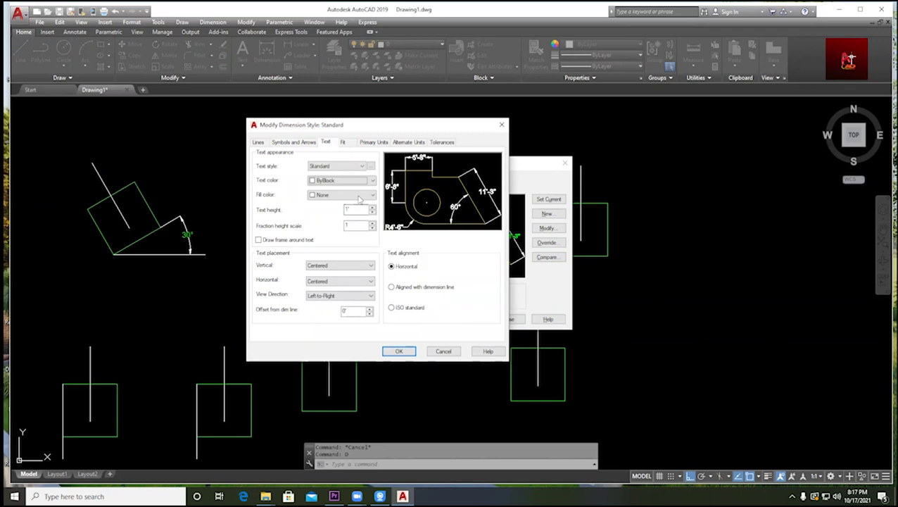
{"action": "left_click", "coordinate": [398, 350]}
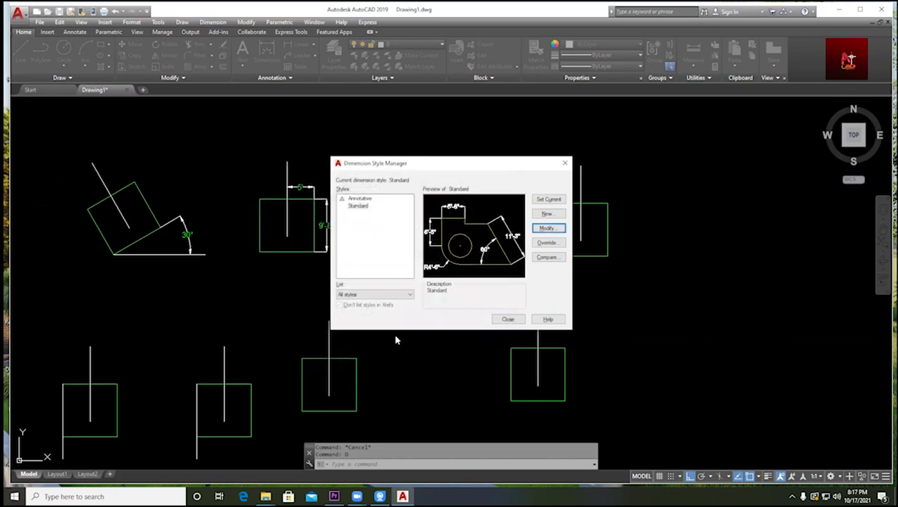
{"action": "left_click", "coordinate": [555, 200]}
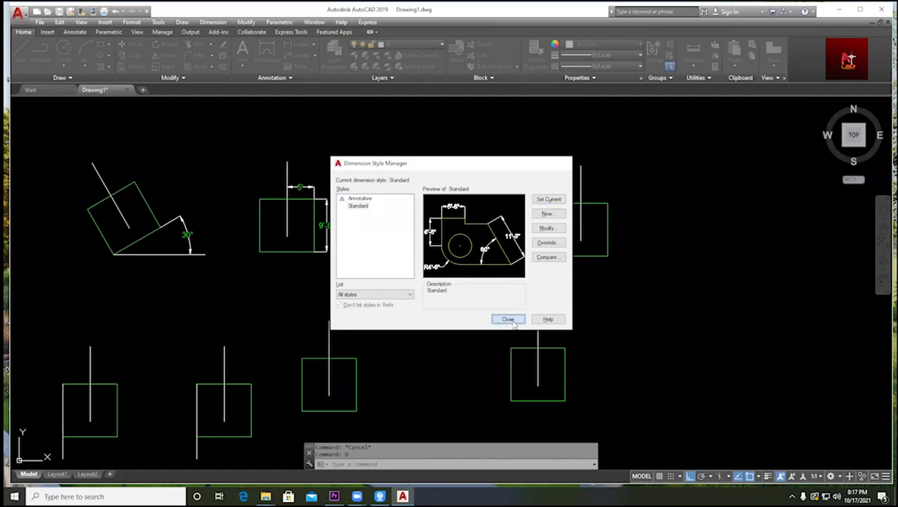
{"action": "left_click", "coordinate": [508, 319]}
{"action": "middle_click_drag", "start_coordinate": [269, 253], "coordinate": [310, 217]}
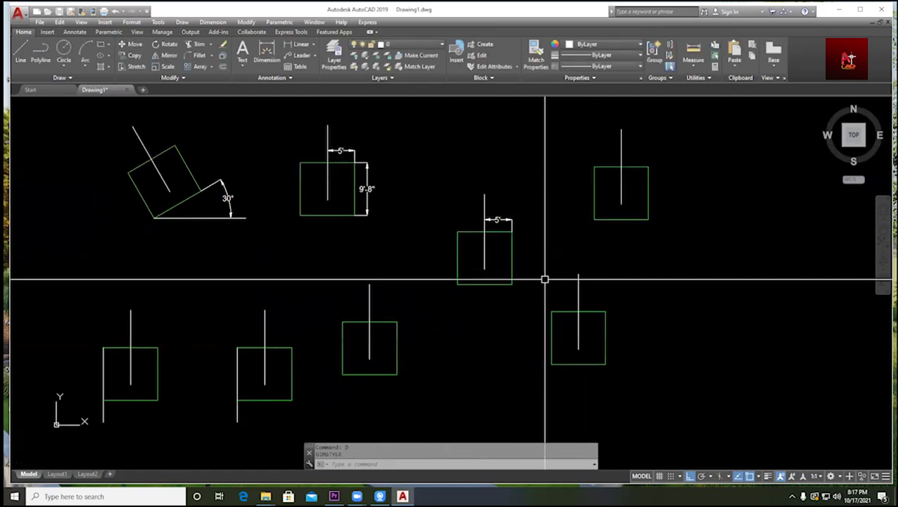
{"action": "middle_click_drag", "start_coordinate": [463, 209], "coordinate": [471, 234]}
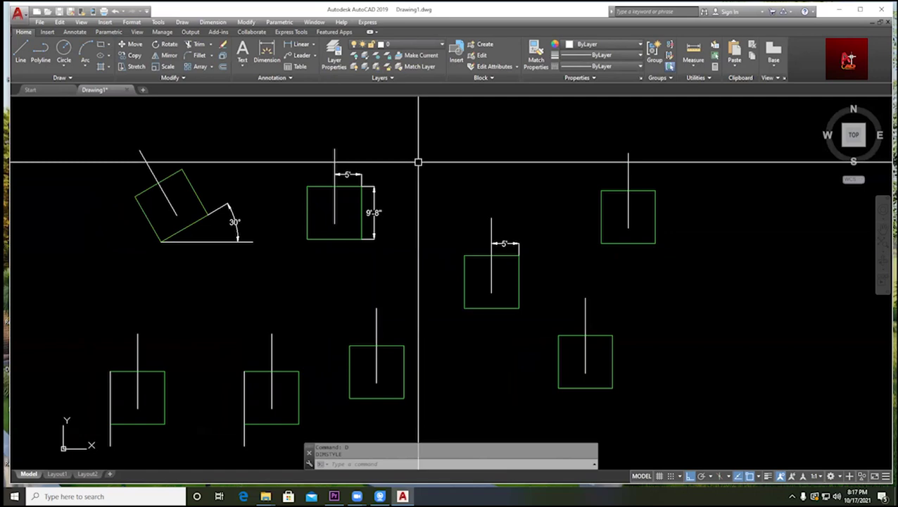
- Rotate the left square about its centre with ortho turned off
{"action": "scroll", "coordinate": [297, 200], "scroll_direction": "down", "scroll_amount": 2}
{"action": "middle_click_drag", "start_coordinate": [296, 201], "coordinate": [465, 231]}
{"action": "scroll", "coordinate": [540, 238], "scroll_direction": "up", "scroll_amount": 2}
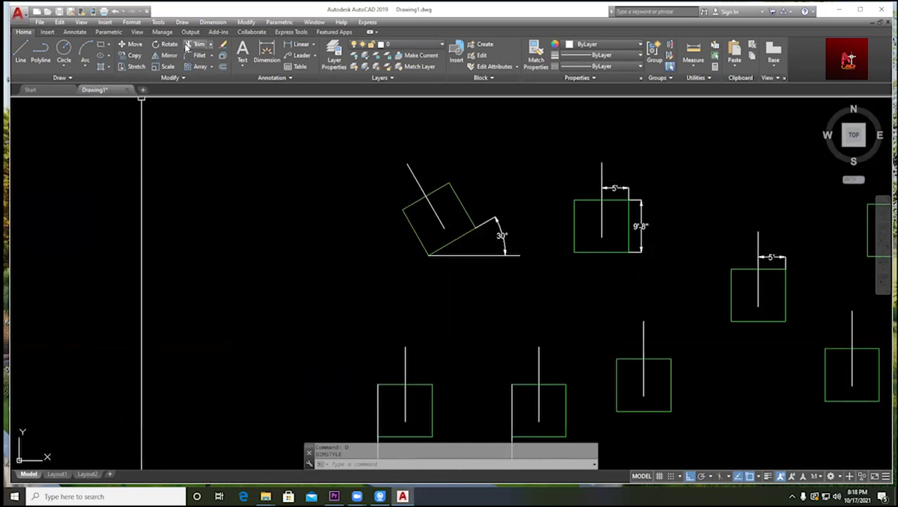
{"action": "scroll", "coordinate": [371, 125], "scroll_direction": "up", "scroll_amount": 2}
{"action": "scroll", "coordinate": [407, 226], "scroll_direction": "down", "scroll_amount": 4}
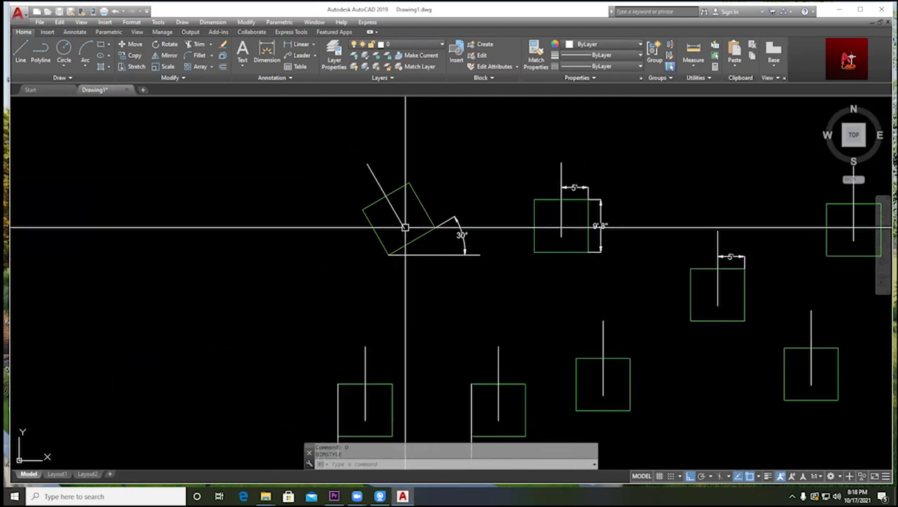
{"action": "middle_click_drag", "start_coordinate": [400, 271], "coordinate": [433, 251]}
{"action": "scroll", "coordinate": [433, 250], "scroll_direction": "up", "scroll_amount": 2}
{"action": "middle_click_drag", "start_coordinate": [427, 297], "coordinate": [417, 240]}
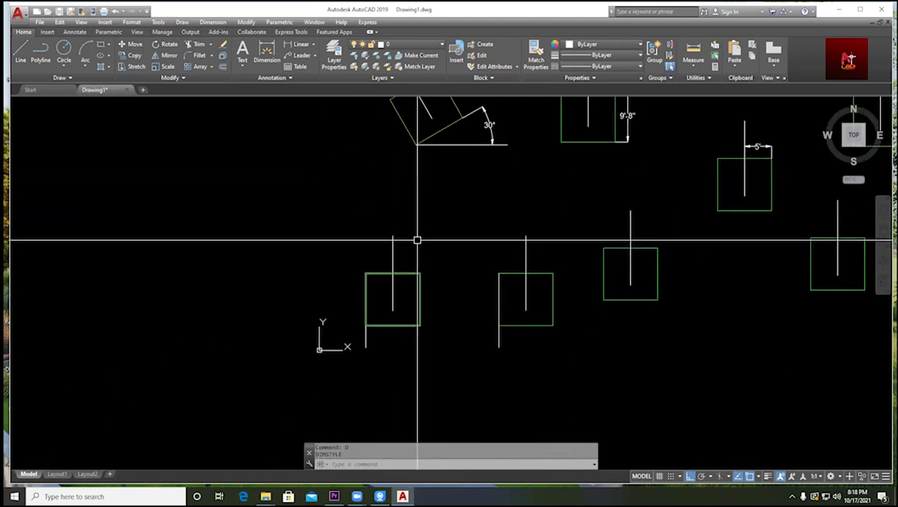
{"action": "scroll", "coordinate": [417, 241], "scroll_direction": "down", "scroll_amount": 2}
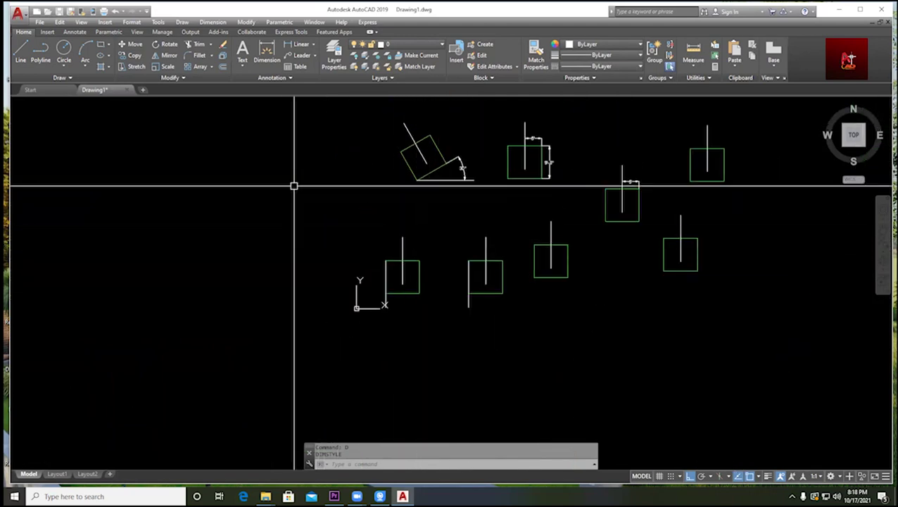
{"action": "left_click", "coordinate": [164, 44]}
{"action": "scroll", "coordinate": [421, 265], "scroll_direction": "up", "scroll_amount": 3}
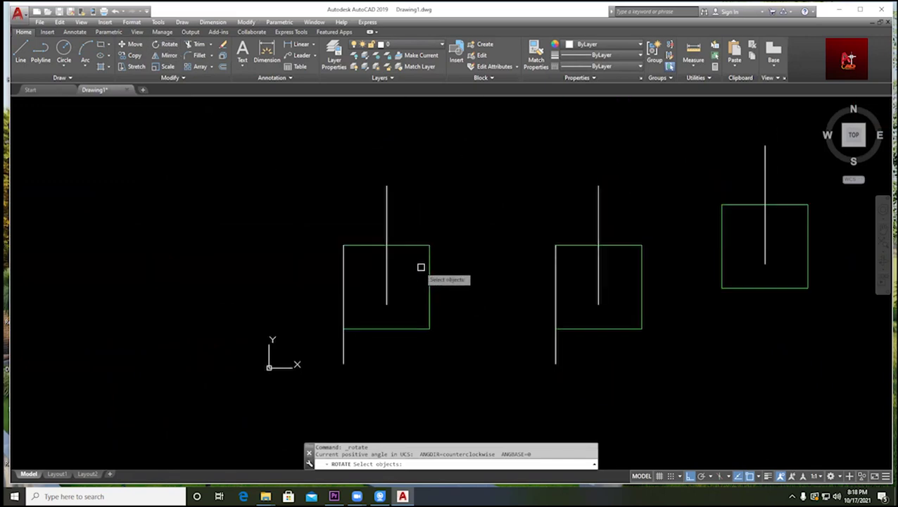
{"action": "left_click", "coordinate": [472, 338]}
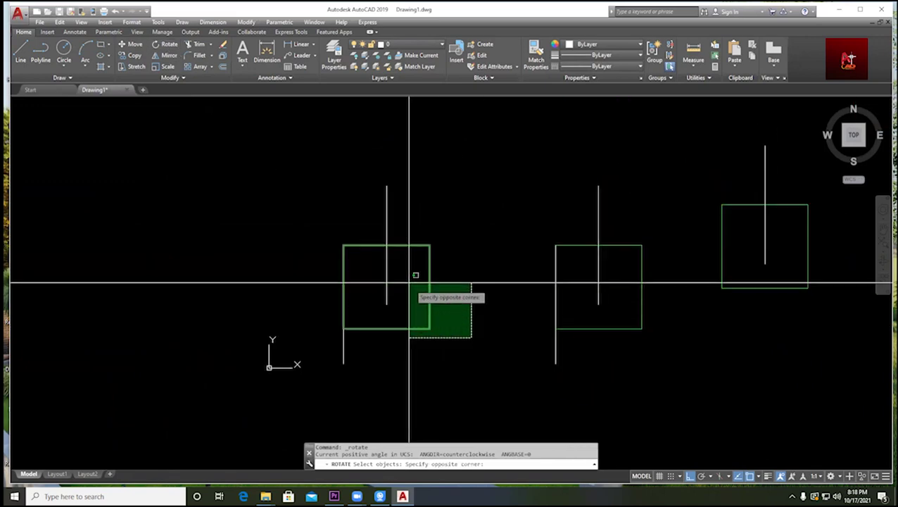
{"action": "left_click", "coordinate": [423, 323]}
{"action": "middle_click_drag", "start_coordinate": [433, 347], "coordinate": [419, 273]}
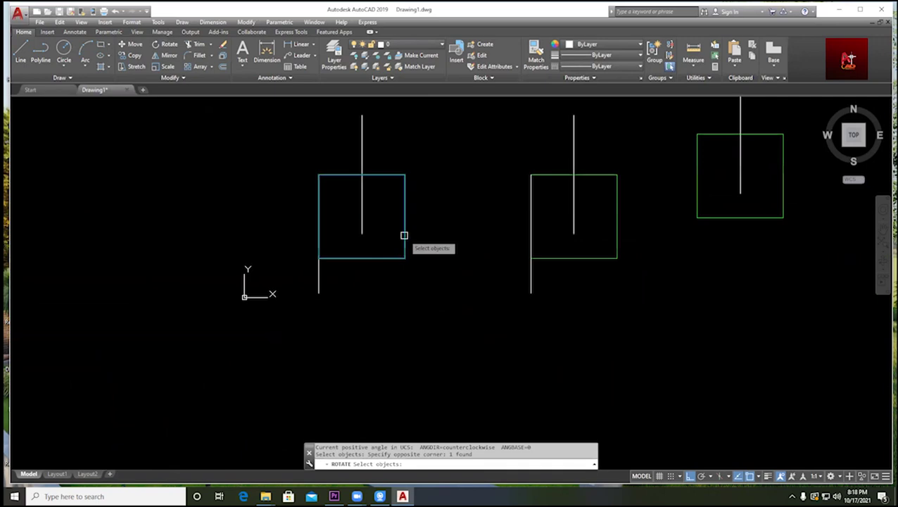
{"action": "key", "text": "Return"}
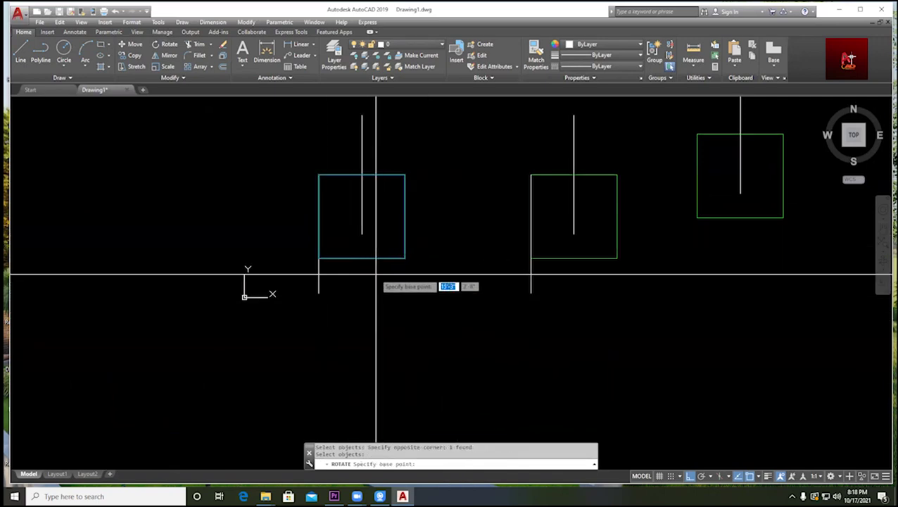
{"action": "left_click", "coordinate": [362, 216]}
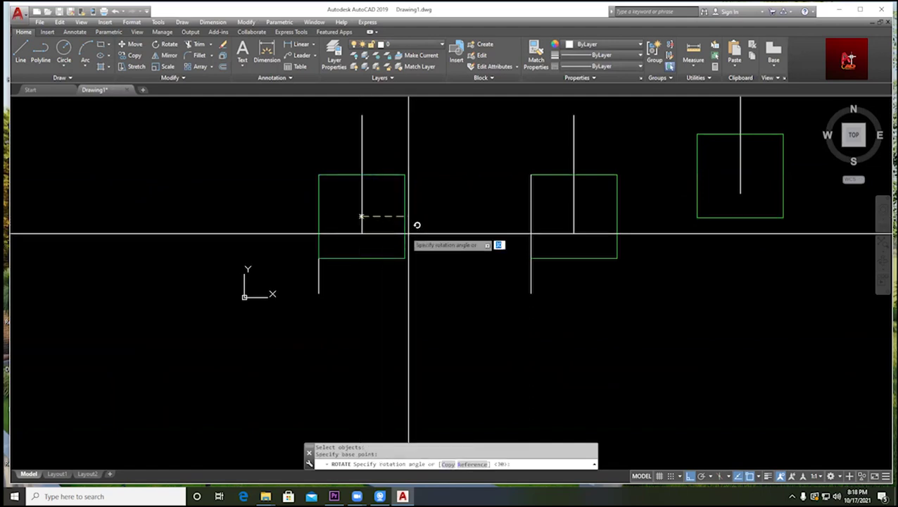
{"action": "key", "text": "F8"}
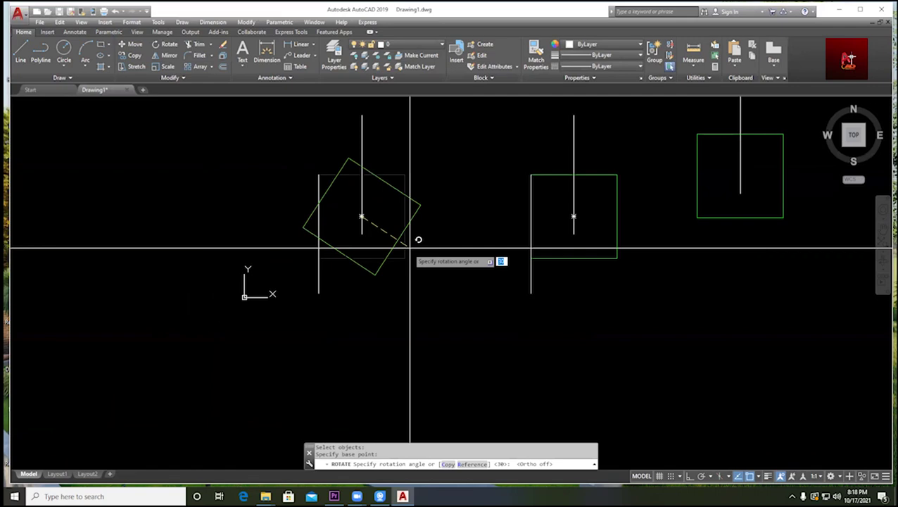
{"action": "left_click", "coordinate": [457, 175]}
- Rotate the middle square about a base point on the square
{"action": "middle_click_drag", "start_coordinate": [459, 217], "coordinate": [363, 251]}
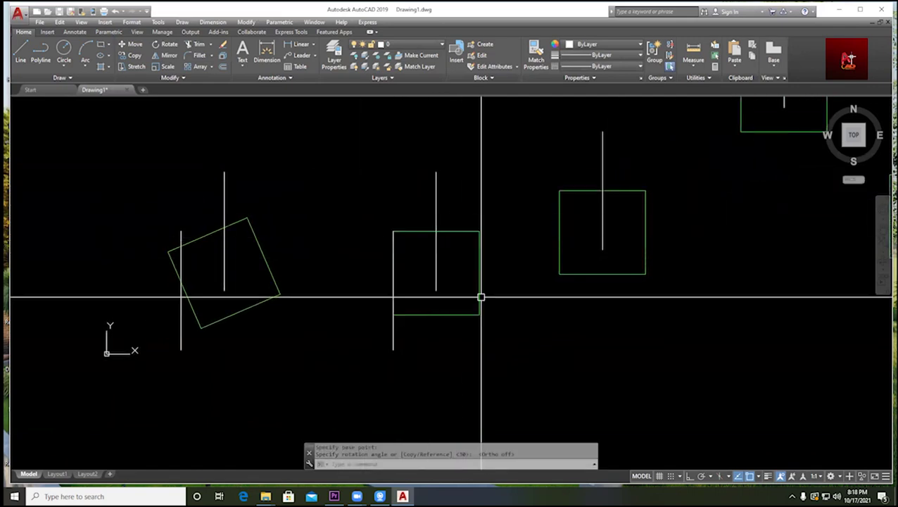
{"action": "left_click", "coordinate": [164, 45]}
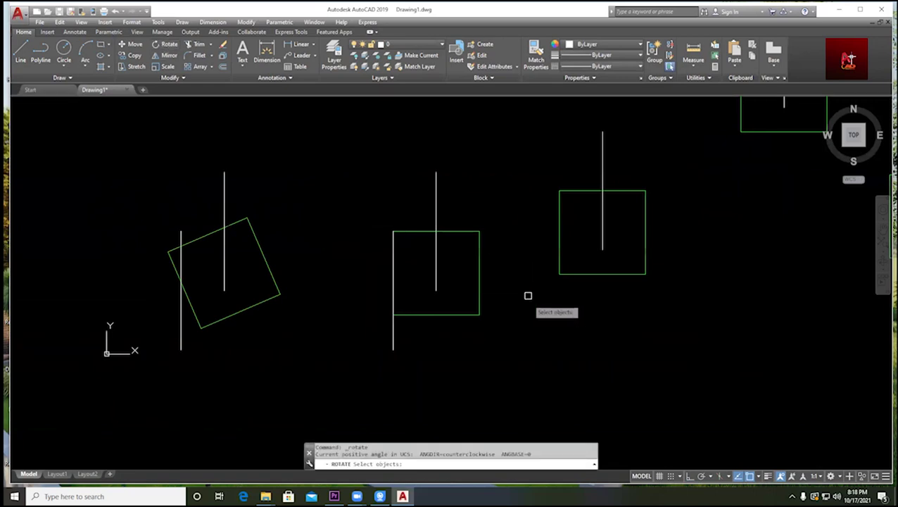
{"action": "left_click", "coordinate": [480, 258]}
{"action": "key", "text": "Return"}
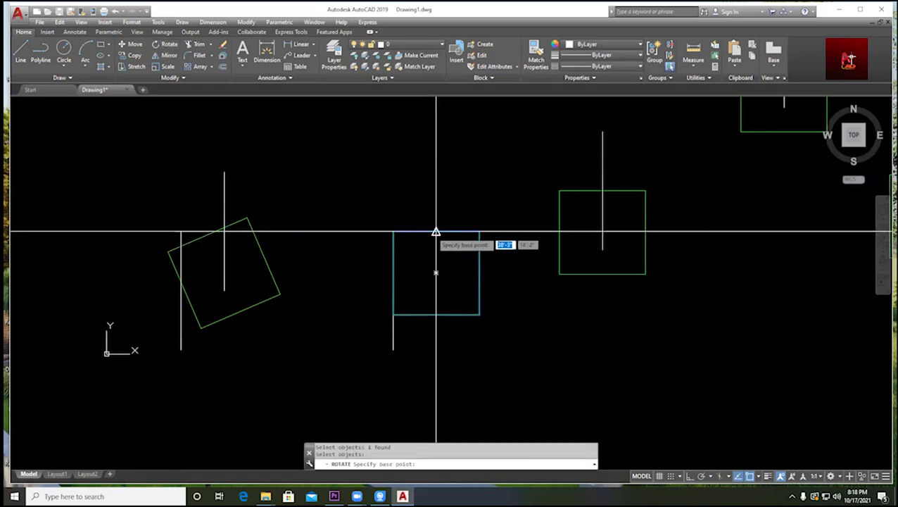
{"action": "left_click", "coordinate": [436, 273]}
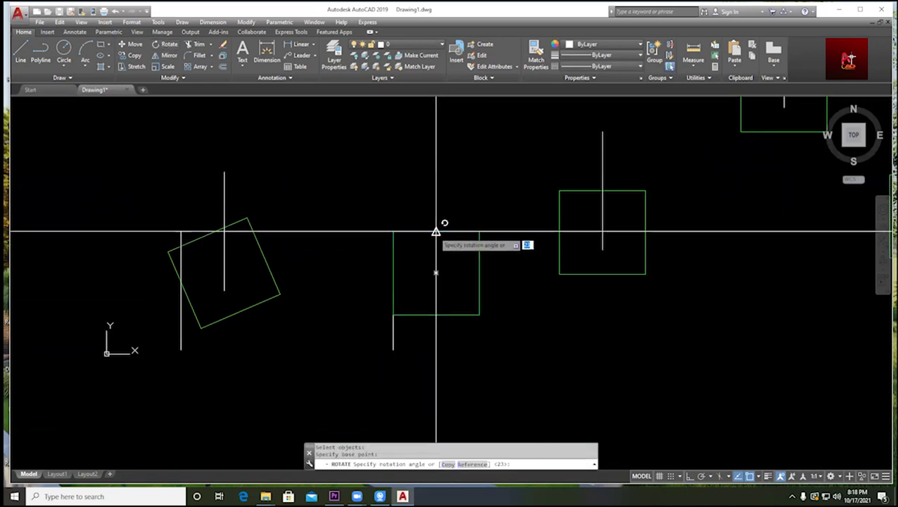
{"action": "left_click", "coordinate": [440, 313]}
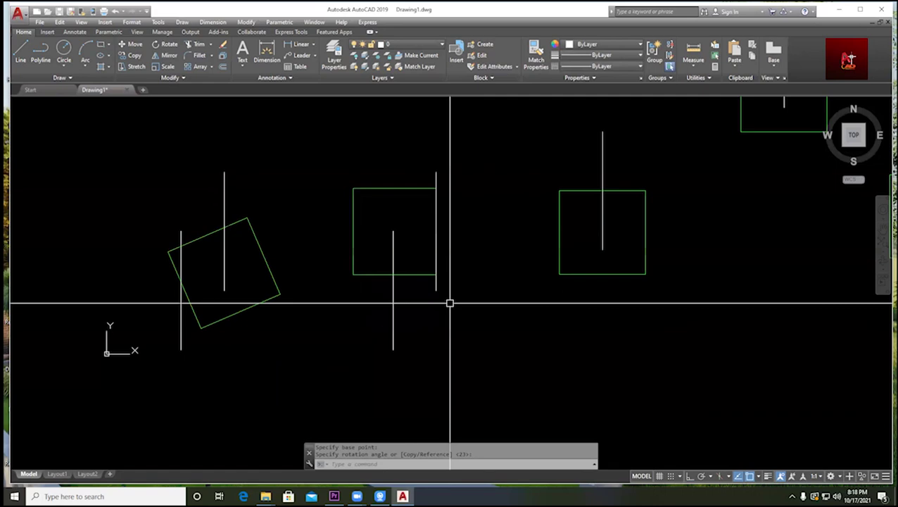
- Rotate the next square and its line 45° about the square's centre
{"action": "middle_click_drag", "start_coordinate": [464, 215], "coordinate": [353, 229]}
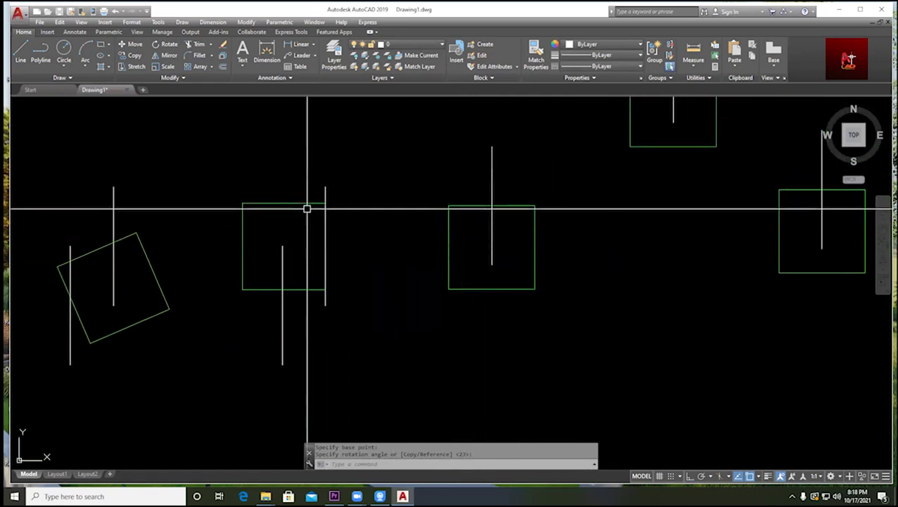
{"action": "scroll", "coordinate": [307, 206], "scroll_direction": "down", "scroll_amount": 3}
{"action": "middle_click_drag", "start_coordinate": [363, 172], "coordinate": [414, 218]}
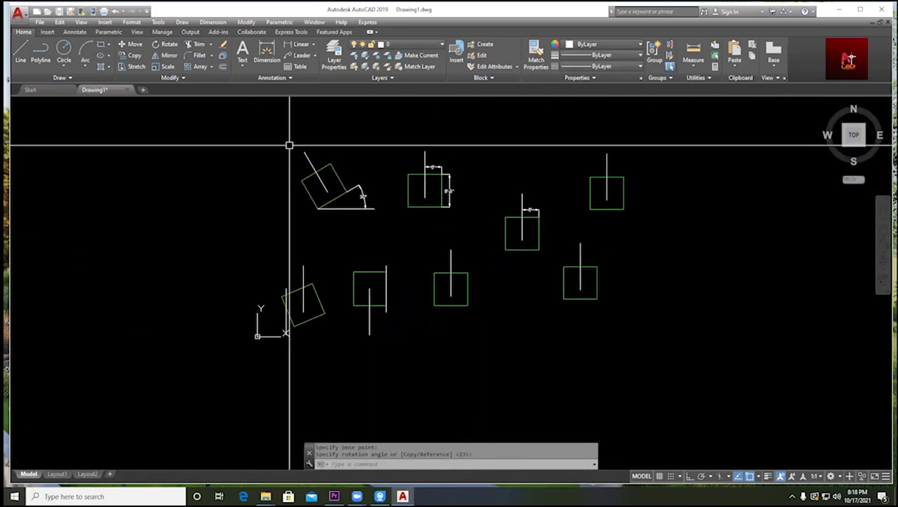
{"action": "scroll", "coordinate": [355, 134], "scroll_direction": "up", "scroll_amount": 2}
{"action": "middle_click_drag", "start_coordinate": [519, 313], "coordinate": [407, 240]}
{"action": "left_click", "coordinate": [163, 45]}
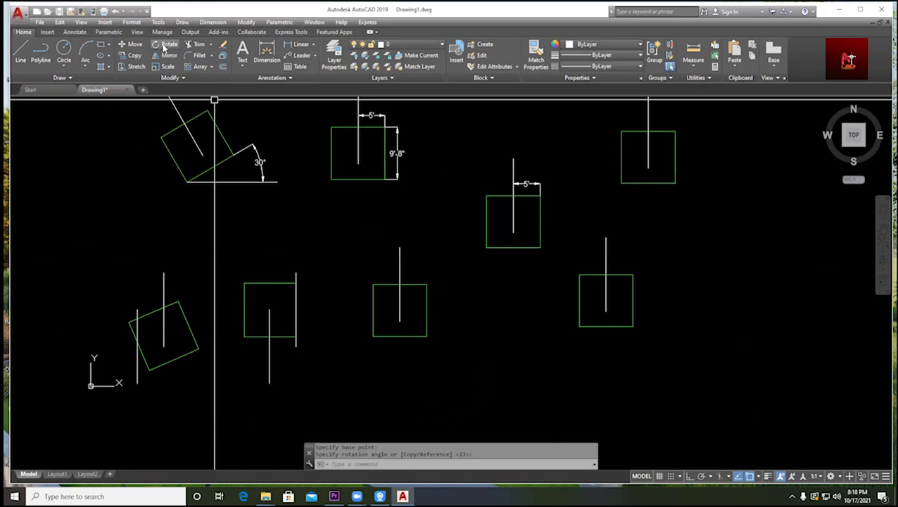
{"action": "left_click", "coordinate": [449, 345]}
{"action": "middle_click_drag", "start_coordinate": [450, 345], "coordinate": [413, 295]}
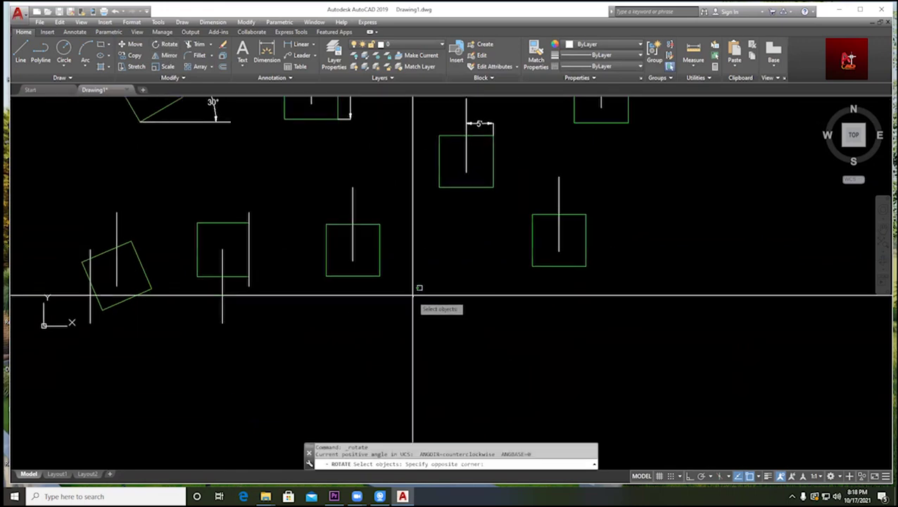
{"action": "left_click", "coordinate": [315, 208]}
{"action": "scroll", "coordinate": [373, 255], "scroll_direction": "up", "scroll_amount": 2}
{"action": "key", "text": "Return"}
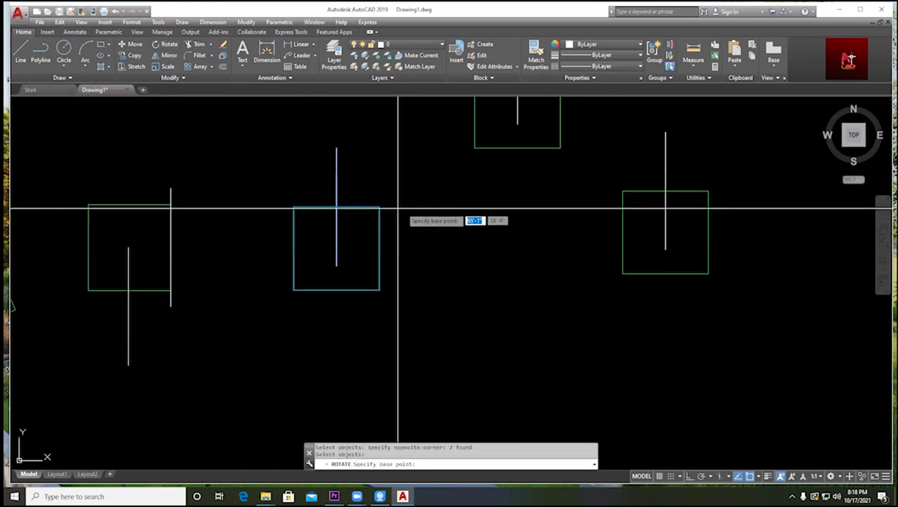
{"action": "left_click", "coordinate": [379, 207]}
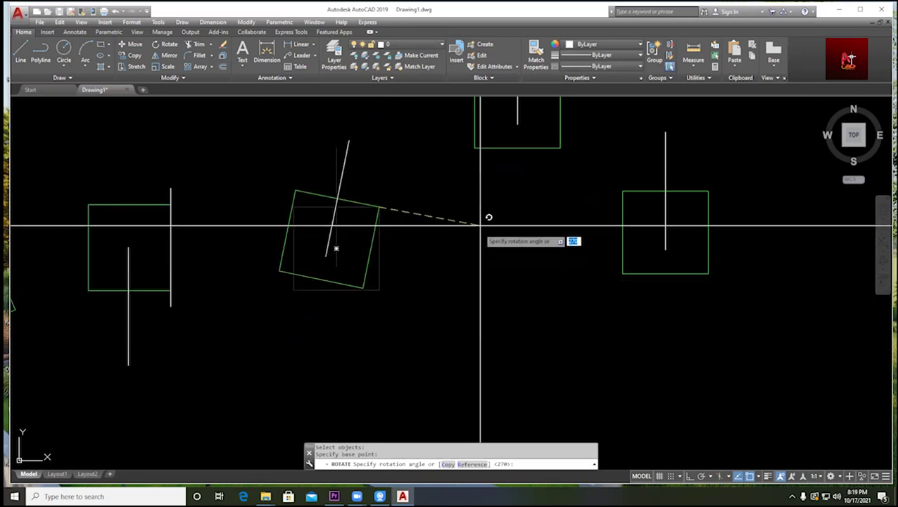
{"action": "type", "text": "45"}
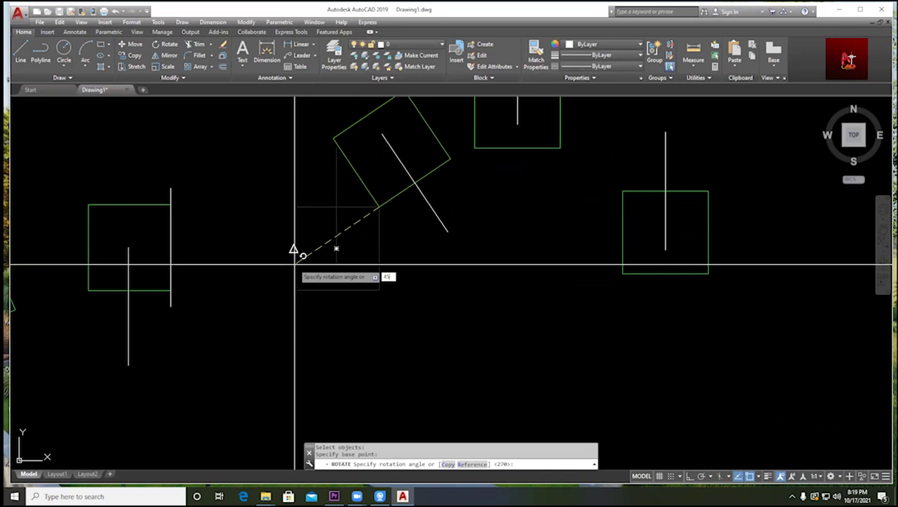
{"action": "key", "text": "Return"}
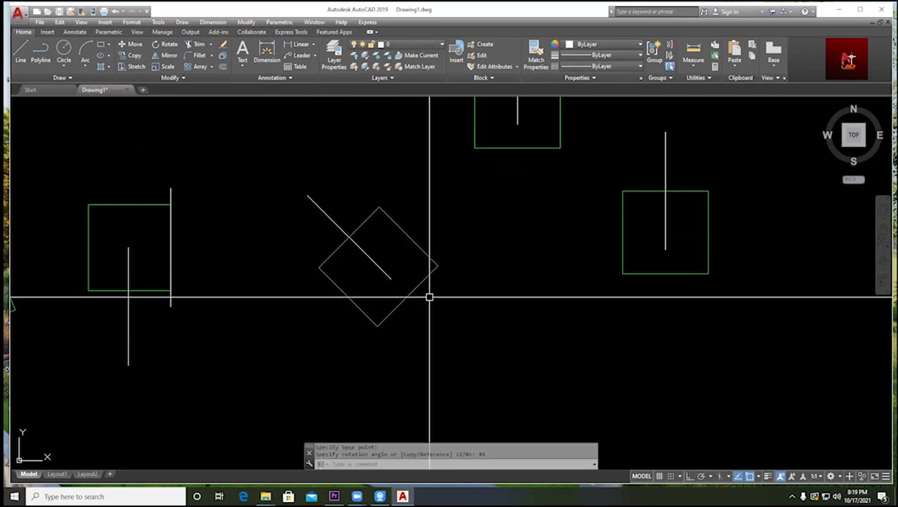
{"action": "left_click", "coordinate": [21, 53]}
- Draw a horizontal reference line from the rotated square's top corner
{"action": "left_click", "coordinate": [379, 208]}
{"action": "key", "text": "F8"}
{"action": "scroll", "coordinate": [354, 245], "scroll_direction": "up", "scroll_amount": 4}
{"action": "key", "text": "Escape"}
{"action": "left_click", "coordinate": [364, 233]}
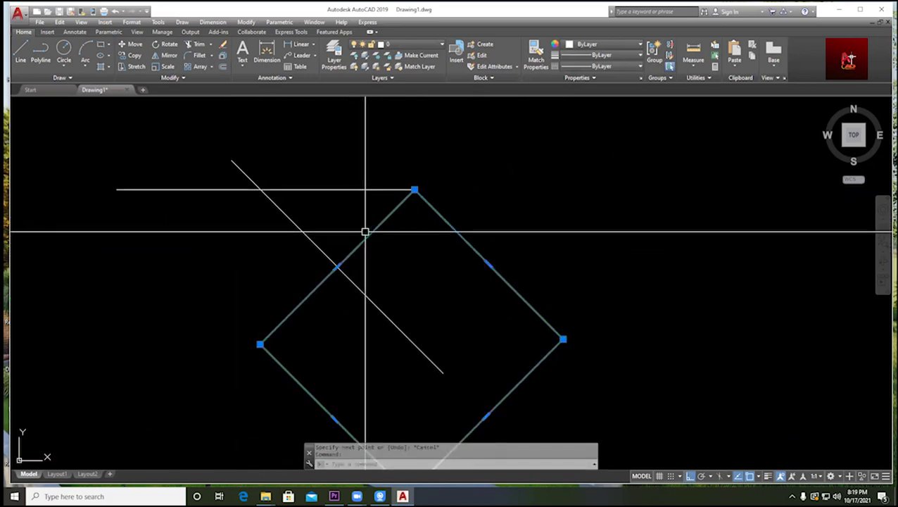
{"action": "left_click", "coordinate": [342, 189]}
{"action": "key", "text": "Escape"}
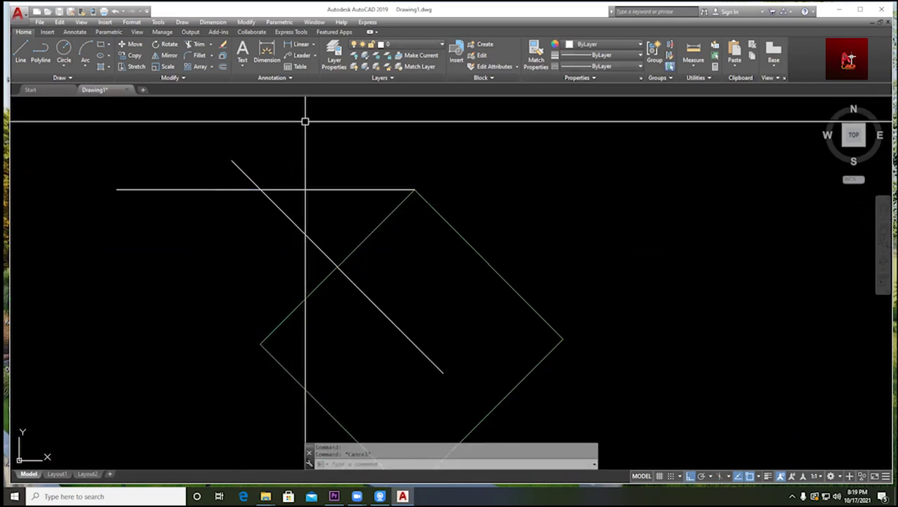
- Add a 45° angular dimension between the square's slanted edge and the horizontal line
{"action": "left_click", "coordinate": [314, 45]}
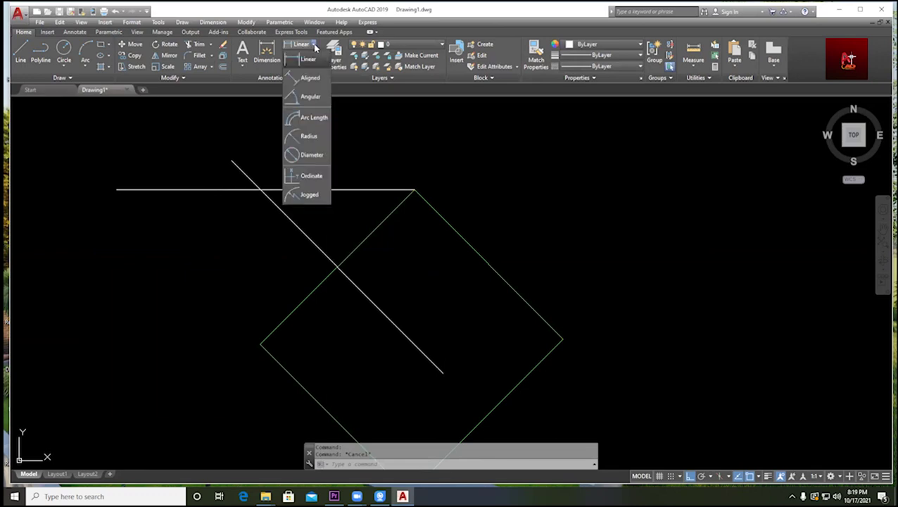
{"action": "left_click", "coordinate": [311, 99]}
{"action": "left_click", "coordinate": [390, 216]}
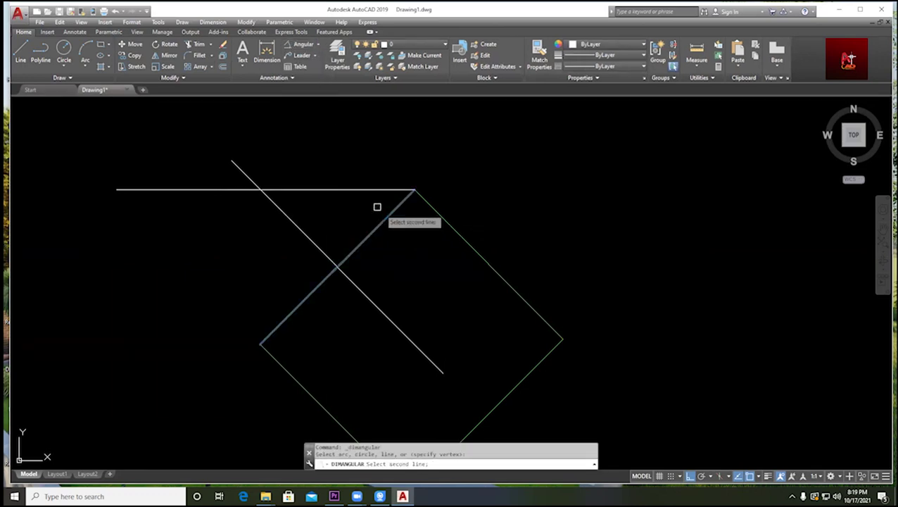
{"action": "left_click", "coordinate": [369, 190]}
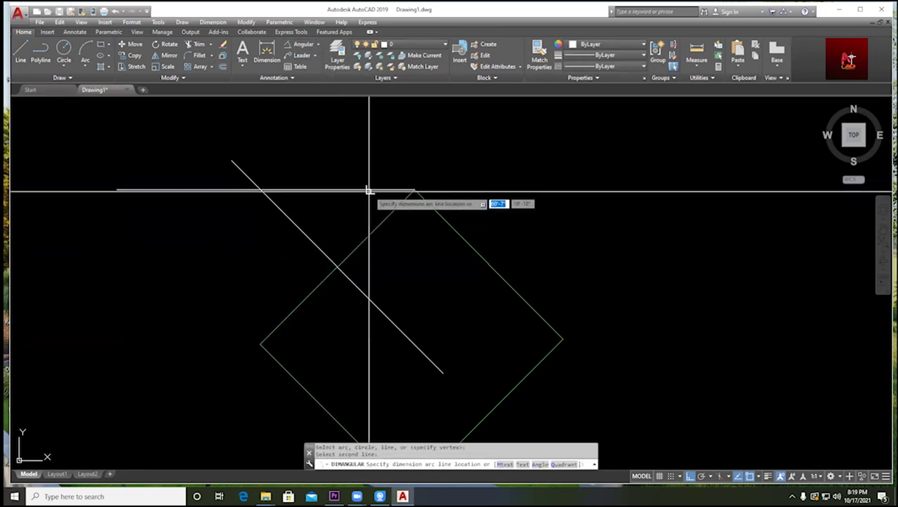
{"action": "left_click", "coordinate": [220, 271]}
{"action": "scroll", "coordinate": [340, 201], "scroll_direction": "down", "scroll_amount": 6}
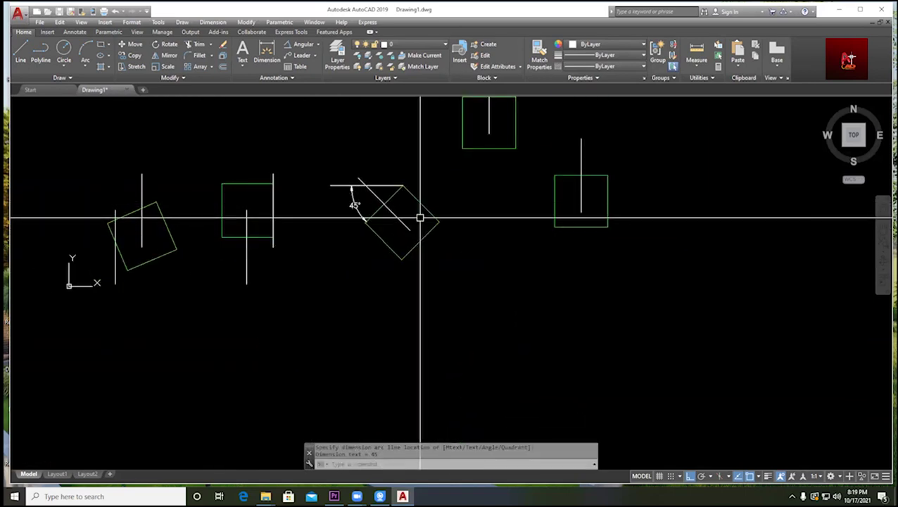
{"action": "scroll", "coordinate": [418, 197], "scroll_direction": "down", "scroll_amount": 4}
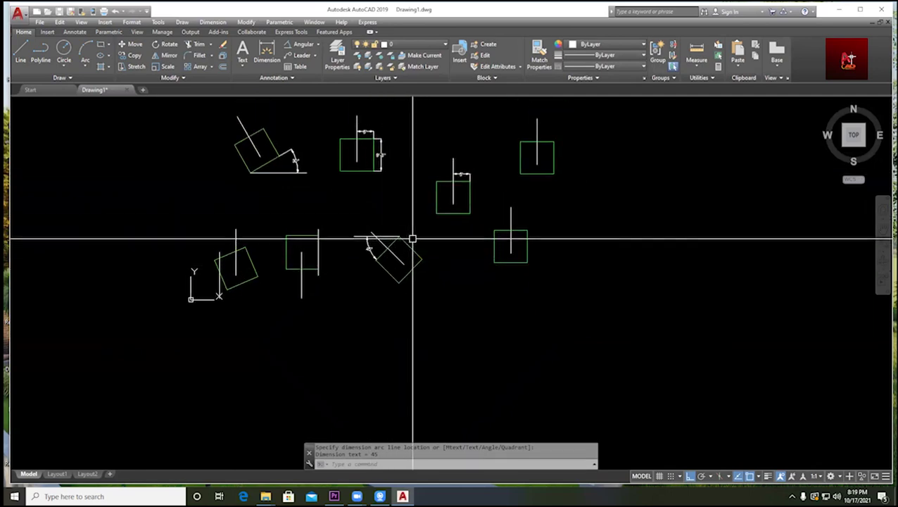
{"action": "key", "text": "Escape"}
{"action": "scroll", "coordinate": [423, 212], "scroll_direction": "down", "scroll_amount": 2}
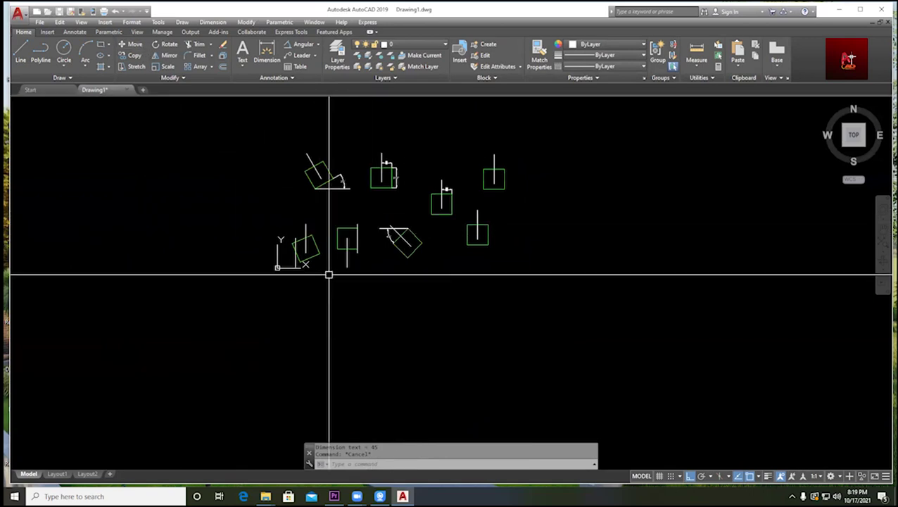
{"action": "middle_click_drag", "start_coordinate": [495, 272], "coordinate": [429, 269]}
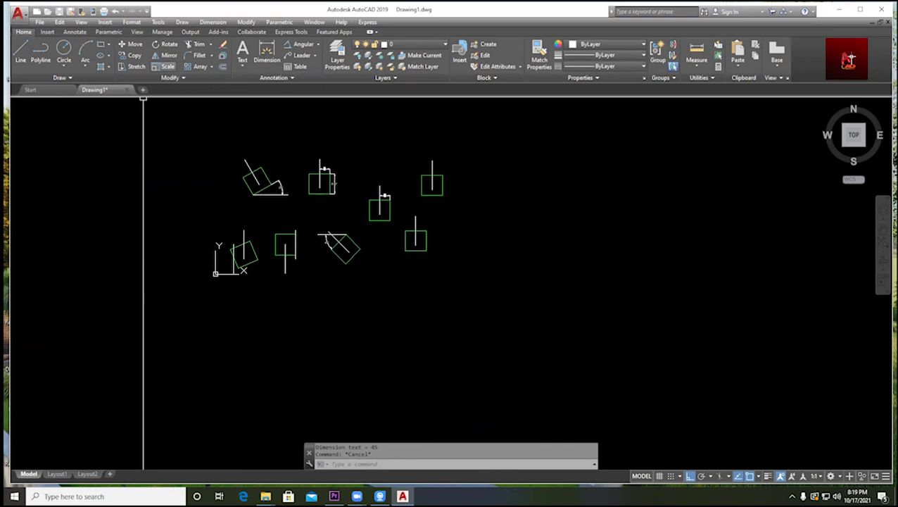
{"action": "scroll", "coordinate": [339, 175], "scroll_direction": "up", "scroll_amount": 5}
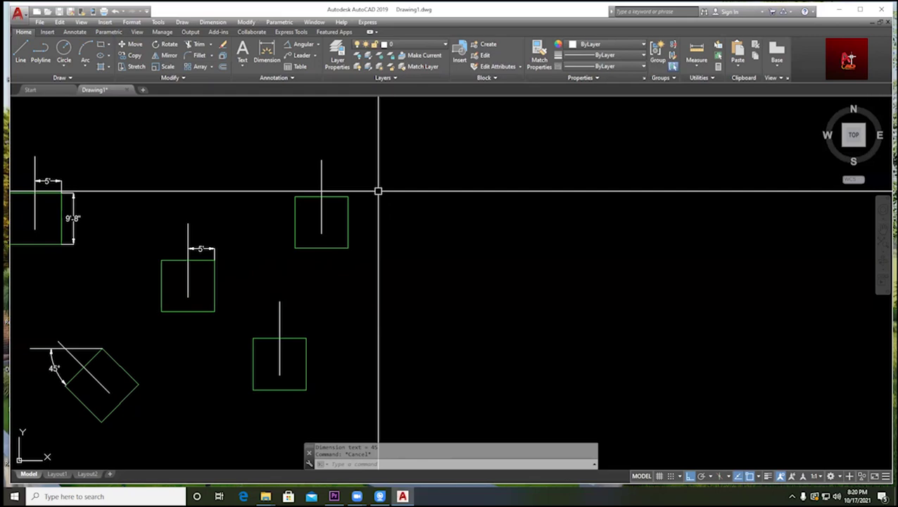
- Draw a closed square from lines with four 10-unit sides
{"action": "left_click", "coordinate": [101, 44]}
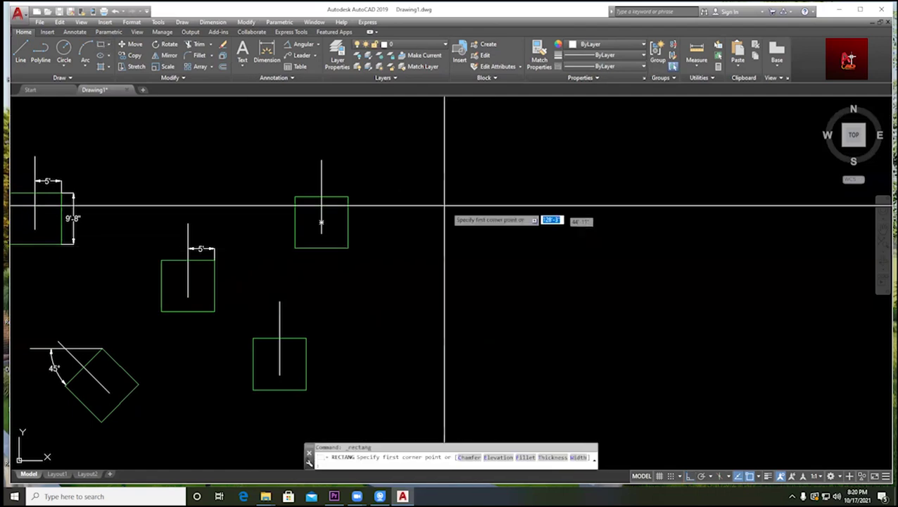
{"action": "middle_click_drag", "start_coordinate": [444, 207], "coordinate": [267, 226]}
{"action": "key", "text": "Escape"}
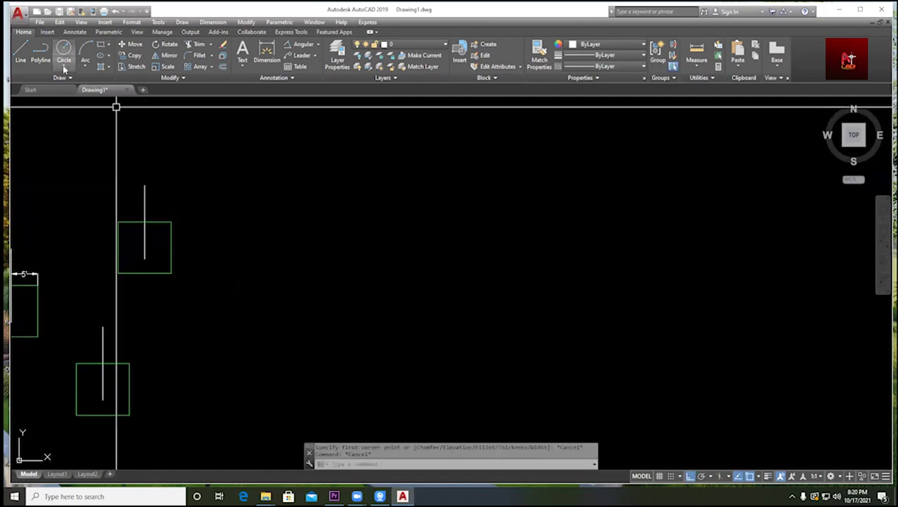
{"action": "left_click", "coordinate": [21, 53]}
{"action": "left_click", "coordinate": [339, 286]}
{"action": "type", "text": "10"}
{"action": "key", "text": "Return"}
{"action": "type", "text": "10"}
{"action": "key", "text": "Return"}
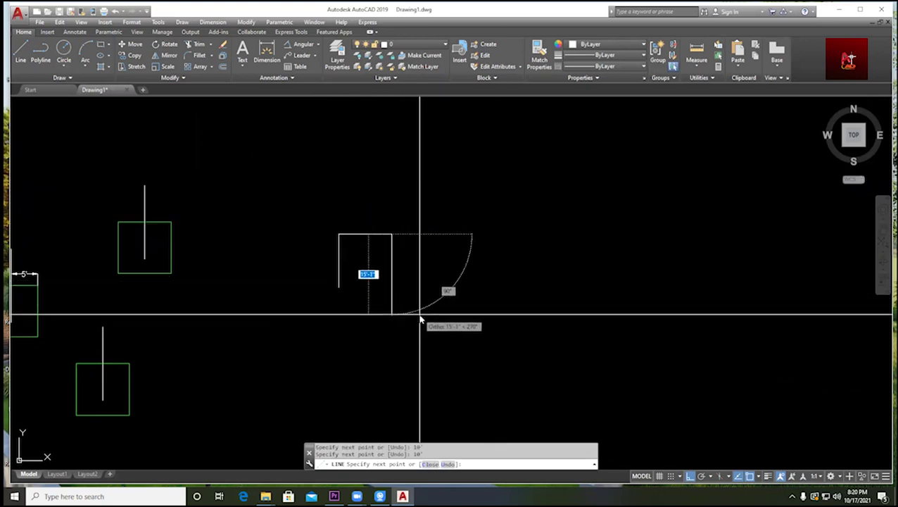
{"action": "type", "text": "10"}
{"action": "key", "text": "Return"}
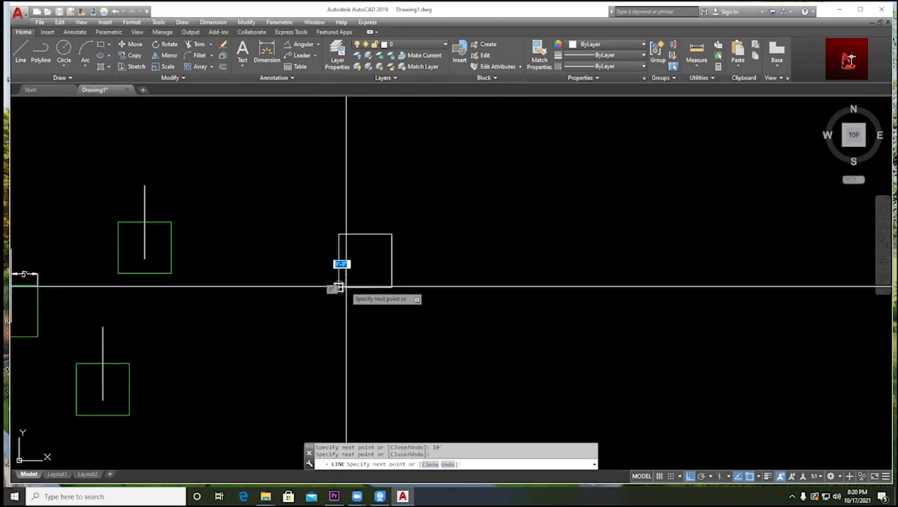
{"action": "left_click", "coordinate": [339, 286]}
- Add 10' linear dimensions to the square's right side and top edge
{"action": "left_click", "coordinate": [317, 44]}
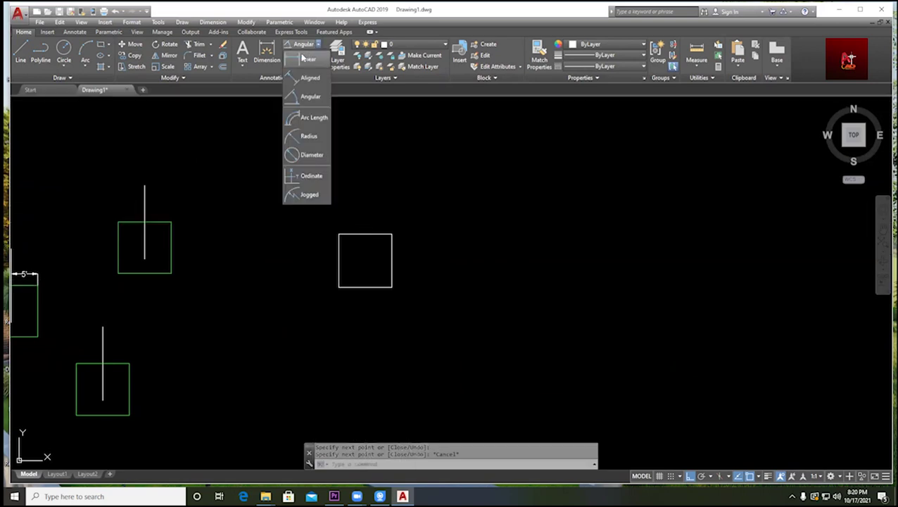
{"action": "left_click", "coordinate": [308, 58]}
{"action": "scroll", "coordinate": [378, 268], "scroll_direction": "up", "scroll_amount": 2}
{"action": "left_click", "coordinate": [401, 299]}
{"action": "left_click", "coordinate": [401, 214]}
{"action": "left_click", "coordinate": [449, 241]}
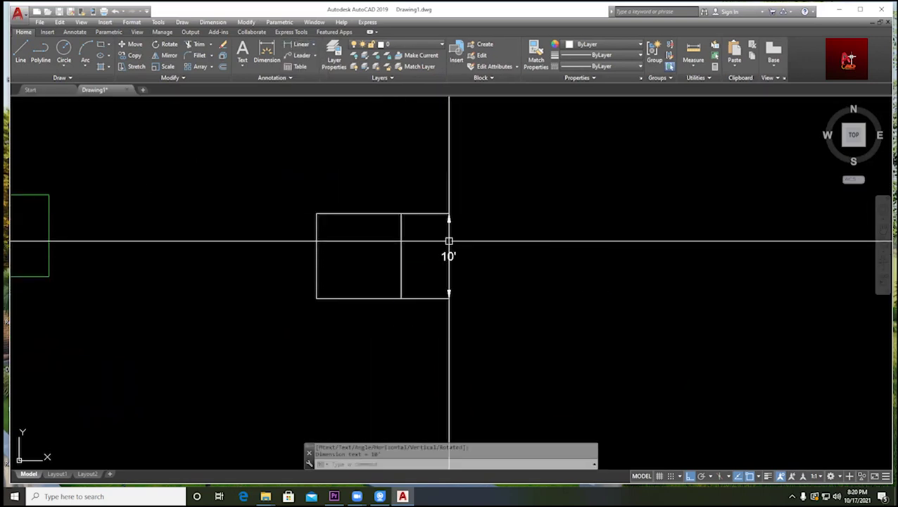
{"action": "key", "text": "Return"}
{"action": "left_click", "coordinate": [317, 214]}
{"action": "left_click", "coordinate": [402, 213]}
{"action": "key", "text": "Escape"}
{"action": "scroll", "coordinate": [381, 190], "scroll_direction": "down", "scroll_amount": 2}
{"action": "mouse_move", "coordinate": [385, 238]}
{"action": "middle_mouse_down"}
{"action": "mouse_move", "coordinate": [416, 215]}
{"action": "mouse_move", "coordinate": [399, 250]}
{"action": "middle_mouse_up"}
{"action": "scroll", "coordinate": [423, 217], "scroll_direction": "up", "scroll_amount": 2}
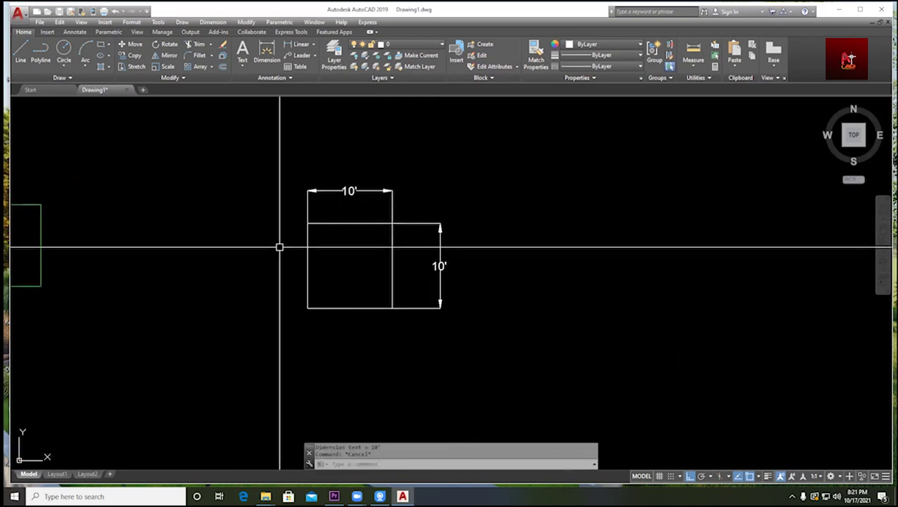
{"action": "scroll", "coordinate": [409, 249], "scroll_direction": "down", "scroll_amount": 2}
{"action": "scroll", "coordinate": [413, 214], "scroll_direction": "up", "scroll_amount": 2}
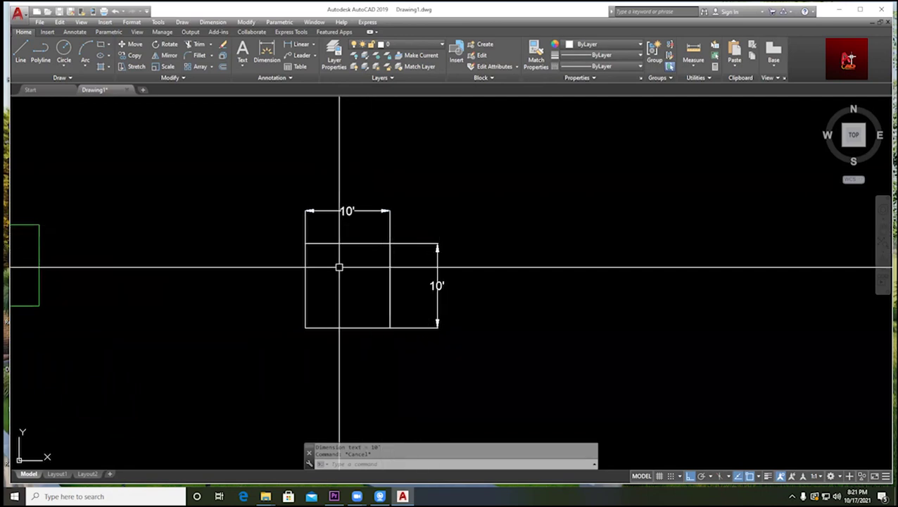
{"action": "middle_click_drag", "start_coordinate": [361, 258], "coordinate": [323, 239]}
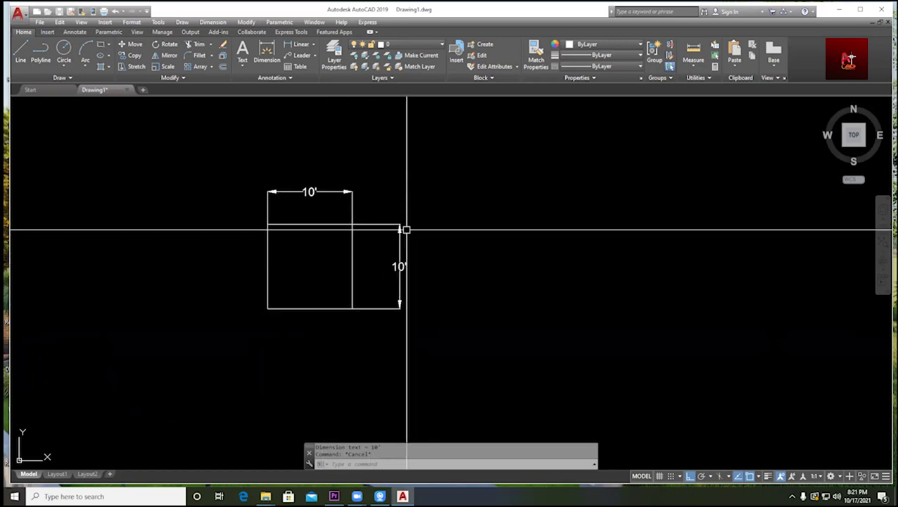
{"action": "middle_click_drag", "start_coordinate": [482, 227], "coordinate": [419, 227]}
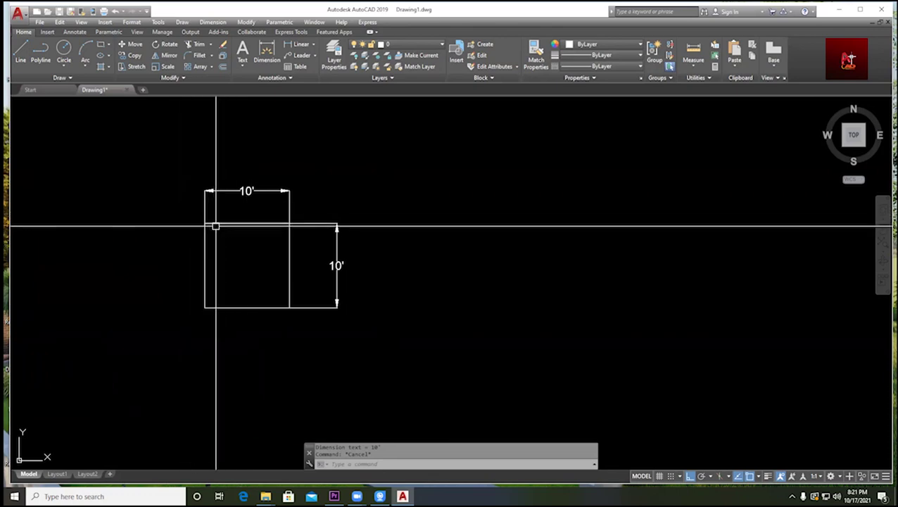
{"action": "scroll", "coordinate": [238, 220], "scroll_direction": "up", "scroll_amount": 2}
{"action": "scroll", "coordinate": [272, 182], "scroll_direction": "down", "scroll_amount": 2}
{"action": "middle_click_drag", "start_coordinate": [284, 203], "coordinate": [353, 189]}
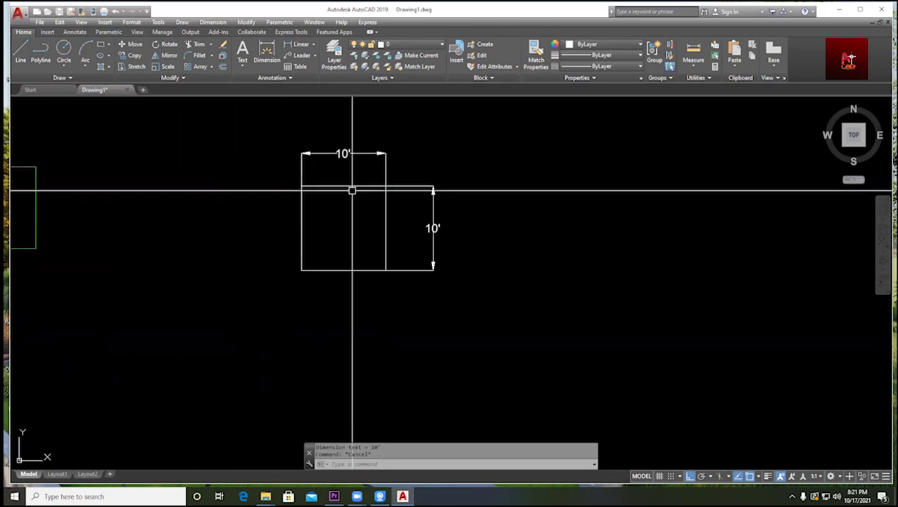
{"action": "scroll", "coordinate": [356, 155], "scroll_direction": "up", "scroll_amount": 2}
{"action": "middle_click_drag", "start_coordinate": [359, 158], "coordinate": [316, 178]}
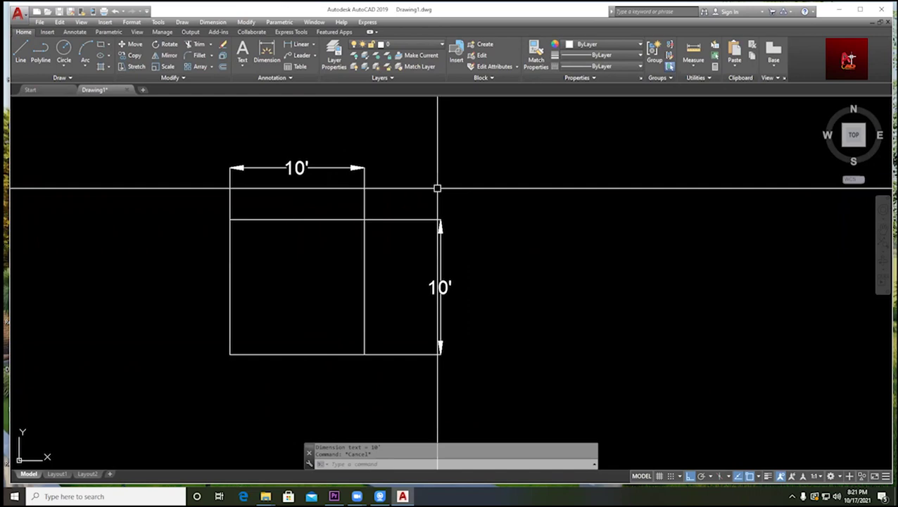
{"action": "key", "text": "Escape"}
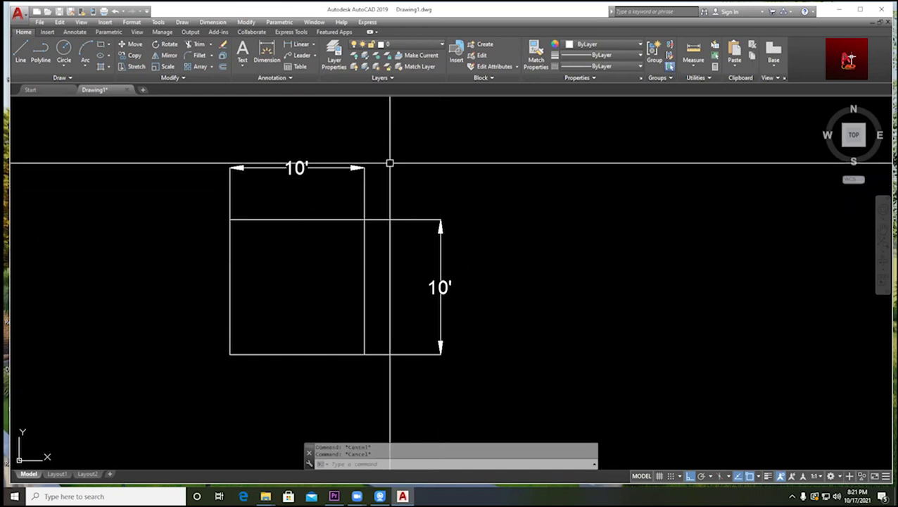
{"action": "middle_click_drag", "start_coordinate": [451, 205], "coordinate": [357, 196]}
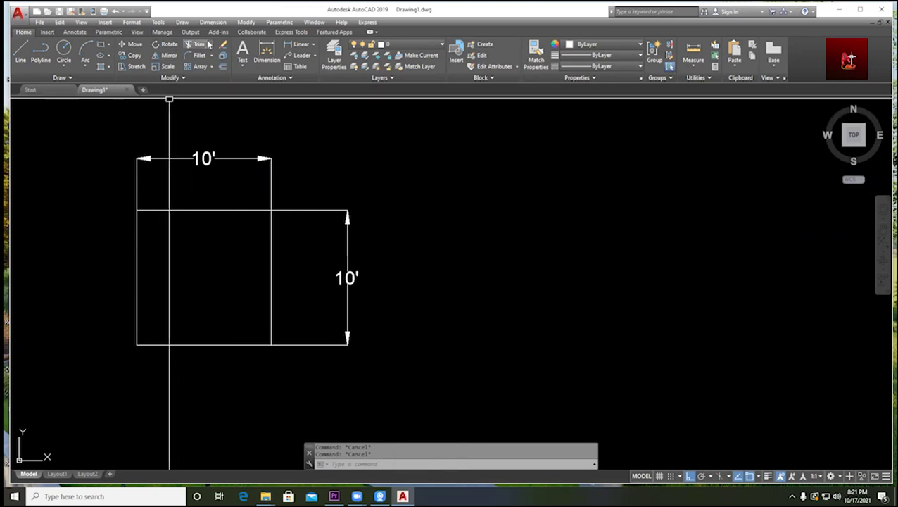
- Write a multiline text note reading 1":10' in a box right of the square
{"action": "left_click", "coordinate": [242, 49]}
{"action": "left_click", "coordinate": [411, 174]}
{"action": "left_click", "coordinate": [495, 228]}
{"action": "type", "text": "1\"=10'"}
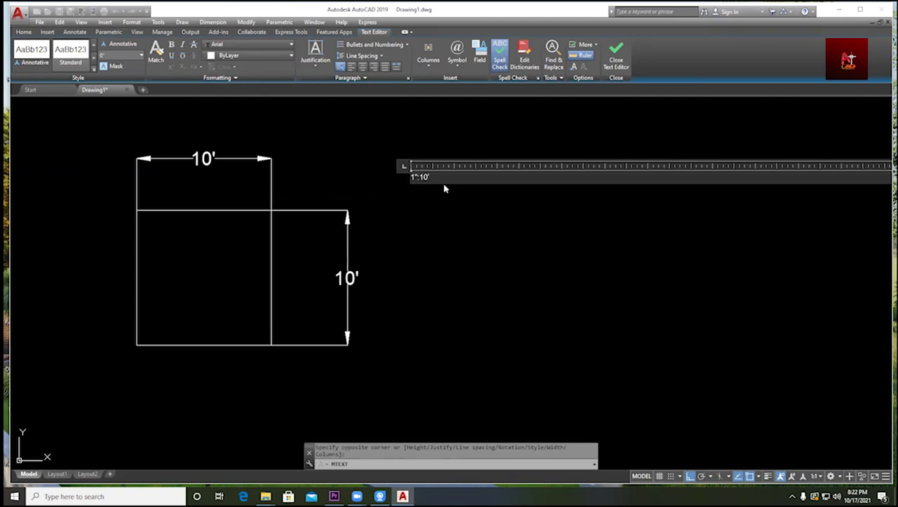
{"action": "left_click", "coordinate": [444, 188]}
- Select the new scale note, then cancel the unfinished selection window
{"action": "left_click", "coordinate": [351, 154]}
{"action": "left_click", "coordinate": [449, 185]}
{"action": "scroll", "coordinate": [457, 176], "scroll_direction": "up", "scroll_amount": 5}
{"action": "left_click", "coordinate": [194, 171]}
{"action": "scroll", "coordinate": [381, 204], "scroll_direction": "up", "scroll_amount": 4}
{"action": "key", "text": "Escape"}
{"action": "scroll", "coordinate": [473, 243], "scroll_direction": "down", "scroll_amount": 10}
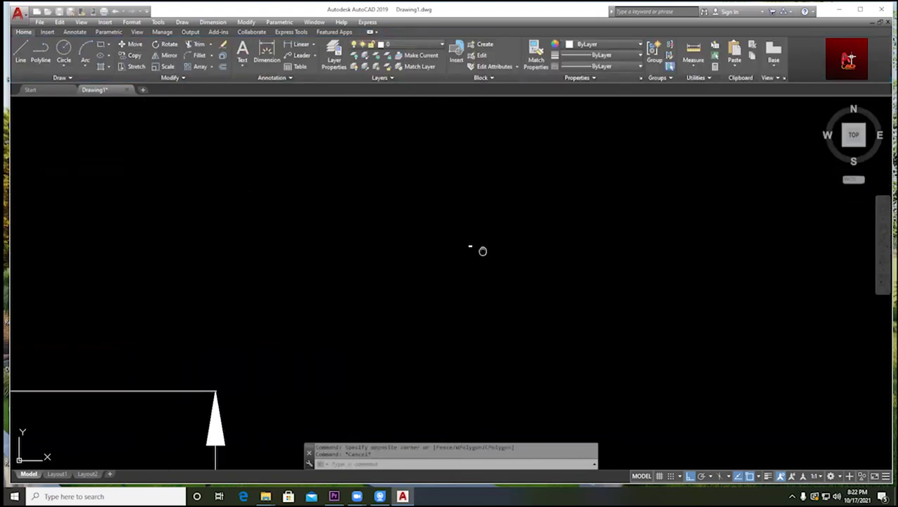
- Start the Scale command, pick a base point, then end it without resizing
{"action": "middle_click_drag", "start_coordinate": [482, 254], "coordinate": [473, 211]}
{"action": "left_click", "coordinate": [167, 66]}
{"action": "key", "text": "Return"}
{"action": "left_click", "coordinate": [468, 207]}
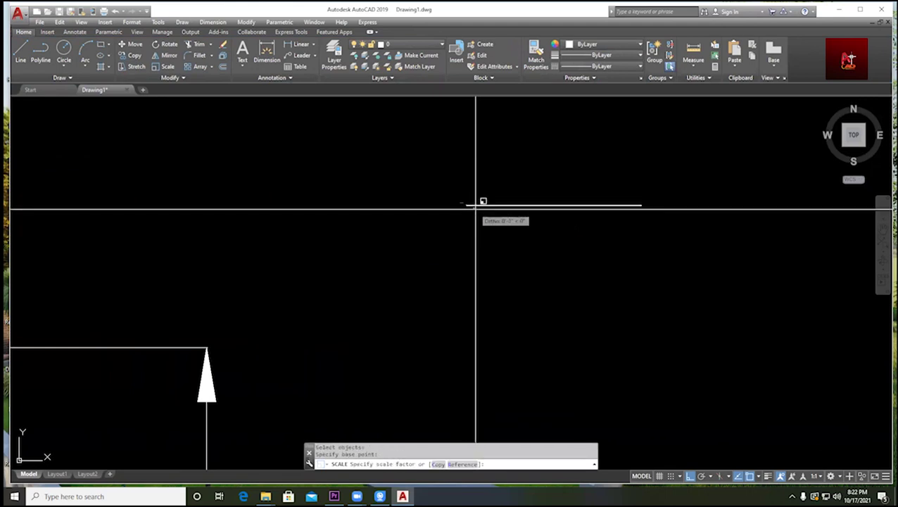
{"action": "left_click", "coordinate": [582, 305]}
{"action": "scroll", "coordinate": [582, 304], "scroll_direction": "down", "scroll_amount": 5}
{"action": "scroll", "coordinate": [351, 190], "scroll_direction": "up", "scroll_amount": 6}
{"action": "scroll", "coordinate": [411, 219], "scroll_direction": "down", "scroll_amount": 8}
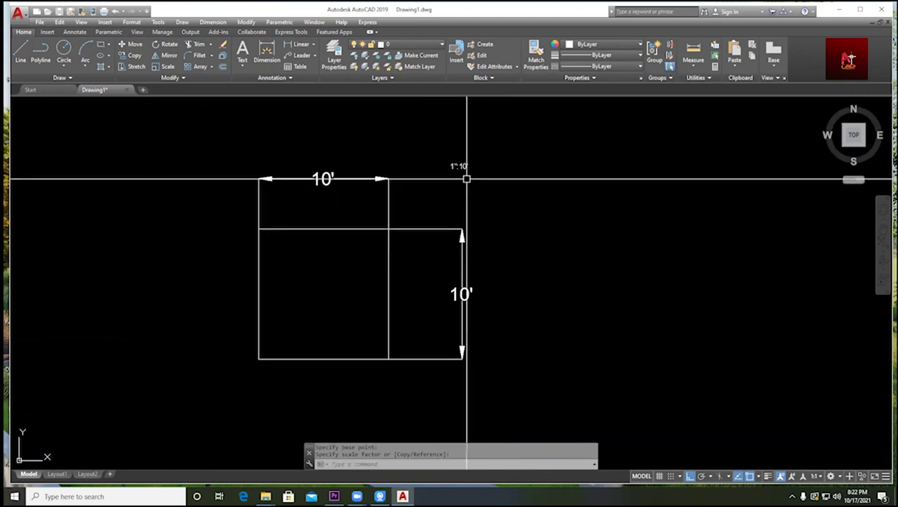
- Move the 1":10' note just right of the vertical 10' dimension
{"action": "left_click", "coordinate": [467, 179]}
{"action": "left_click", "coordinate": [451, 150]}
{"action": "type", "text": "m"}
{"action": "key", "text": "Return"}
{"action": "left_click", "coordinate": [453, 167]}
{"action": "middle_click_drag", "start_coordinate": [558, 264], "coordinate": [527, 233]}
{"action": "left_click", "coordinate": [503, 224]}
{"action": "key", "text": "Escape"}
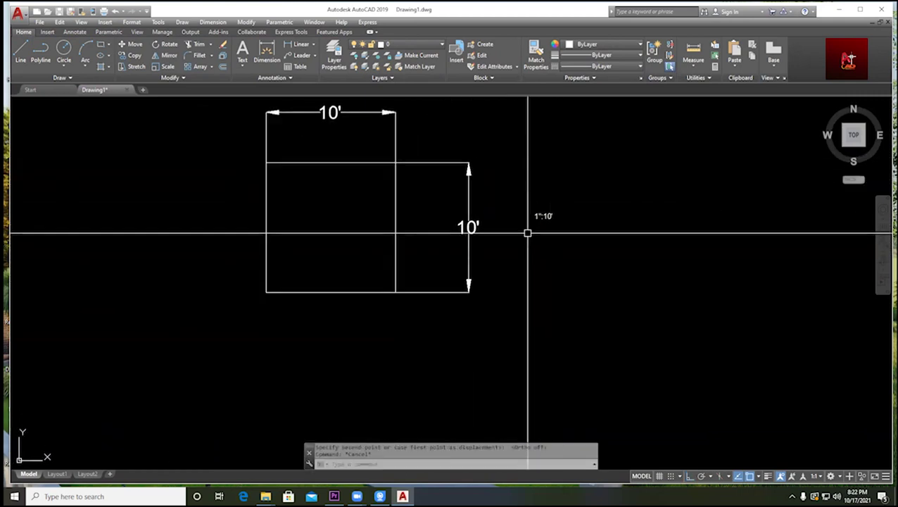
- Zoom and pan to review the dimensioned square and its scale note
{"action": "scroll", "coordinate": [535, 213], "scroll_direction": "up", "scroll_amount": 2}
{"action": "scroll", "coordinate": [535, 236], "scroll_direction": "down", "scroll_amount": 2}
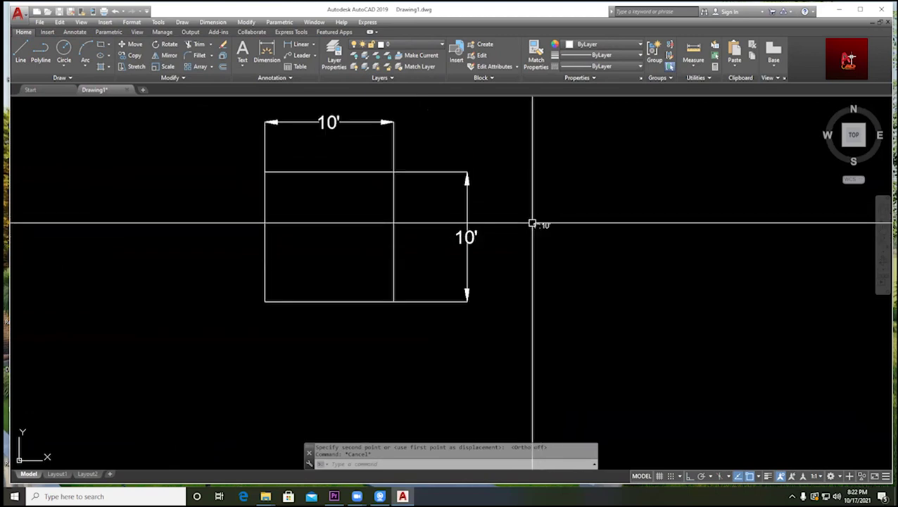
{"action": "scroll", "coordinate": [533, 224], "scroll_direction": "up", "scroll_amount": 4}
{"action": "middle_click_drag", "start_coordinate": [538, 237], "coordinate": [517, 217]}
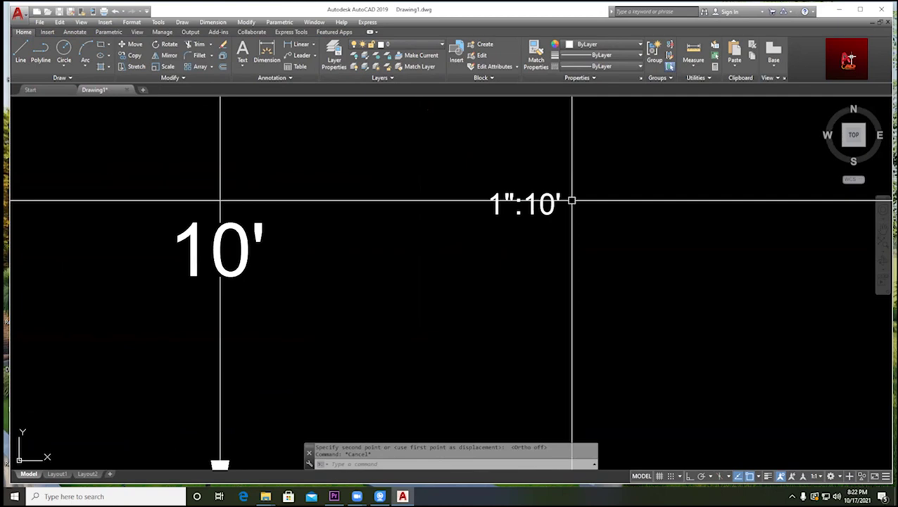
{"action": "scroll", "coordinate": [575, 206], "scroll_direction": "down", "scroll_amount": 2}
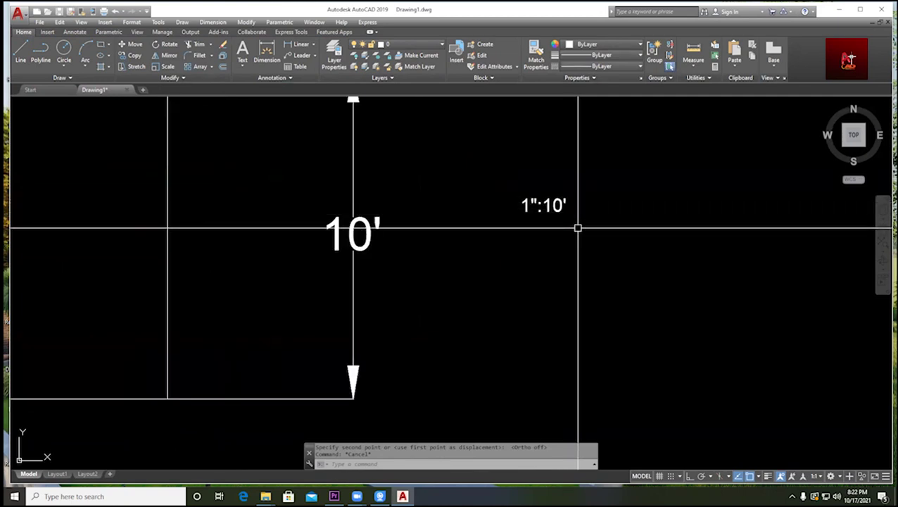
{"action": "scroll", "coordinate": [577, 230], "scroll_direction": "down", "scroll_amount": 4}
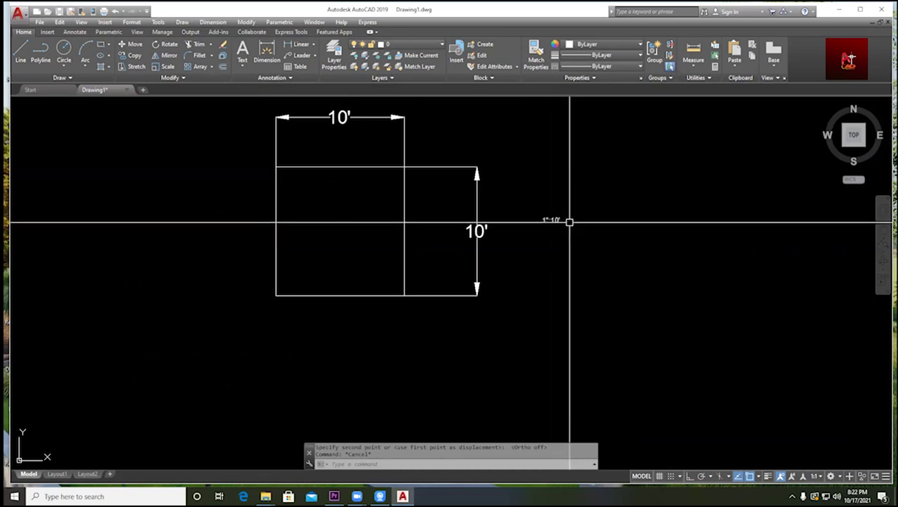
{"action": "scroll", "coordinate": [520, 223], "scroll_direction": "up", "scroll_amount": 4}
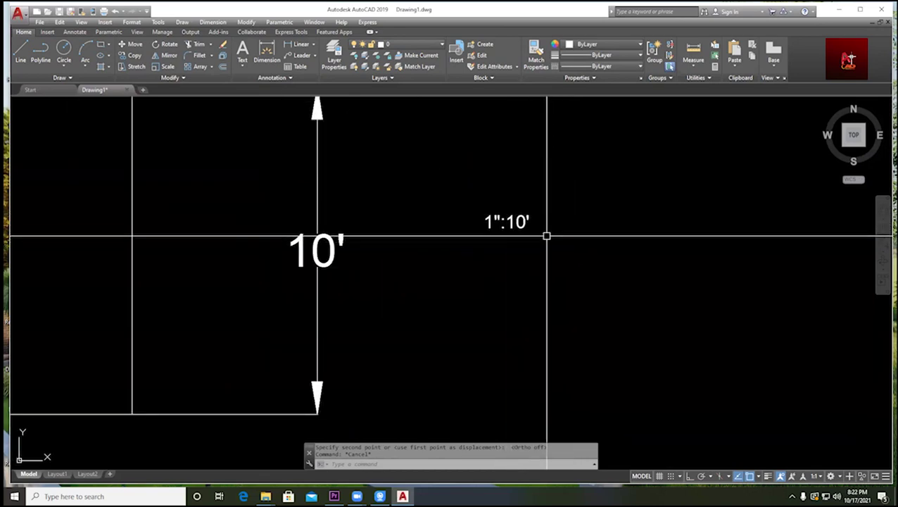
{"action": "scroll", "coordinate": [549, 242], "scroll_direction": "down", "scroll_amount": 4}
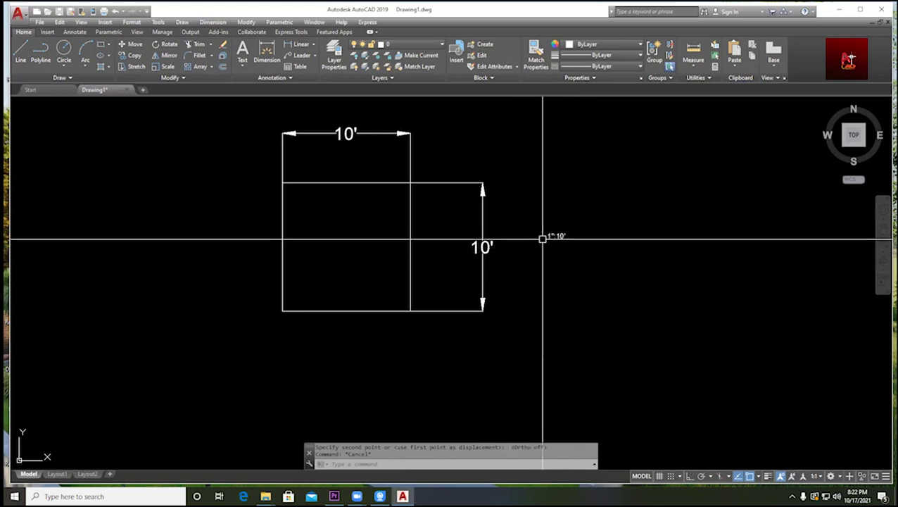
{"action": "scroll", "coordinate": [559, 236], "scroll_direction": "up", "scroll_amount": 2}
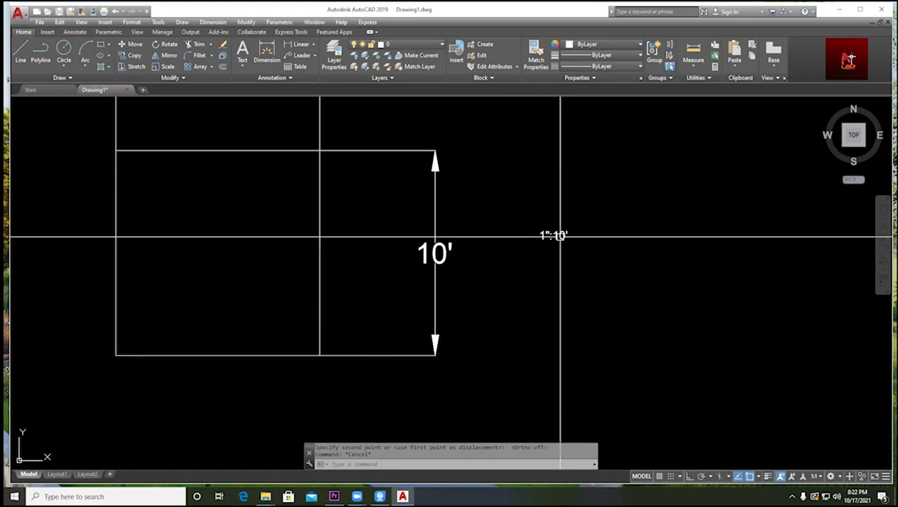
{"action": "scroll", "coordinate": [555, 236], "scroll_direction": "down", "scroll_amount": 2}
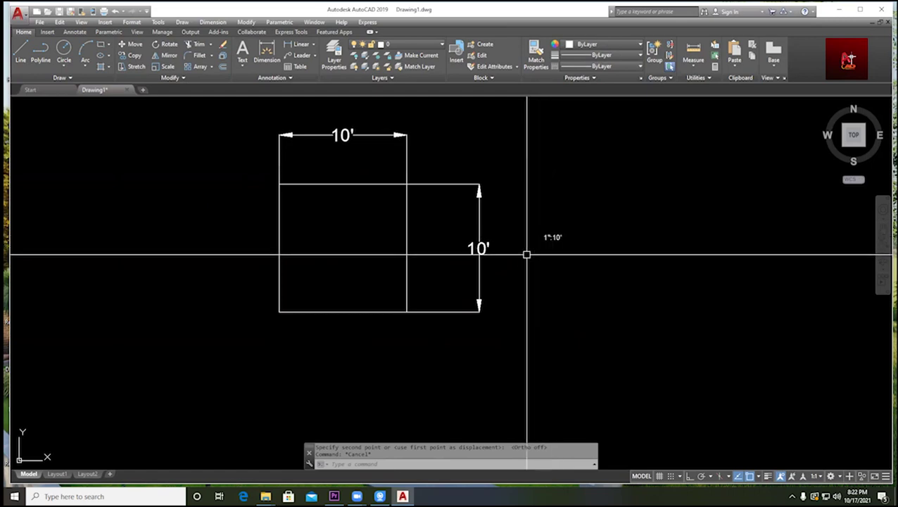
{"action": "scroll", "coordinate": [557, 243], "scroll_direction": "up", "scroll_amount": 3}
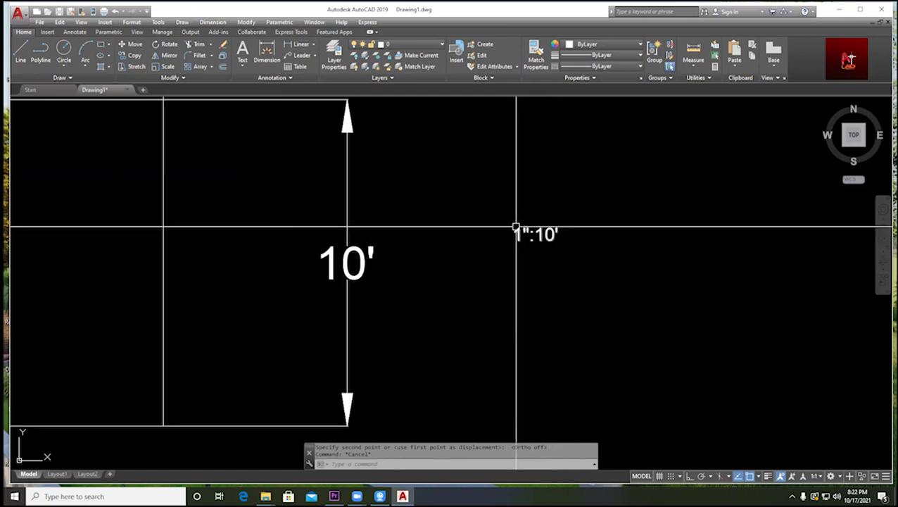
{"action": "scroll", "coordinate": [538, 239], "scroll_direction": "down", "scroll_amount": 2}
{"action": "scroll", "coordinate": [540, 240], "scroll_direction": "down", "scroll_amount": 2}
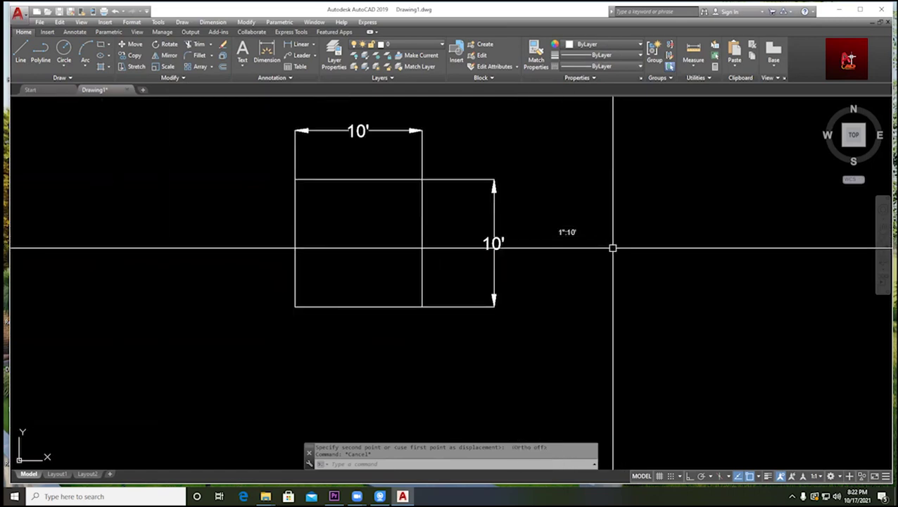
{"action": "middle_click_drag", "start_coordinate": [583, 230], "coordinate": [535, 231]}
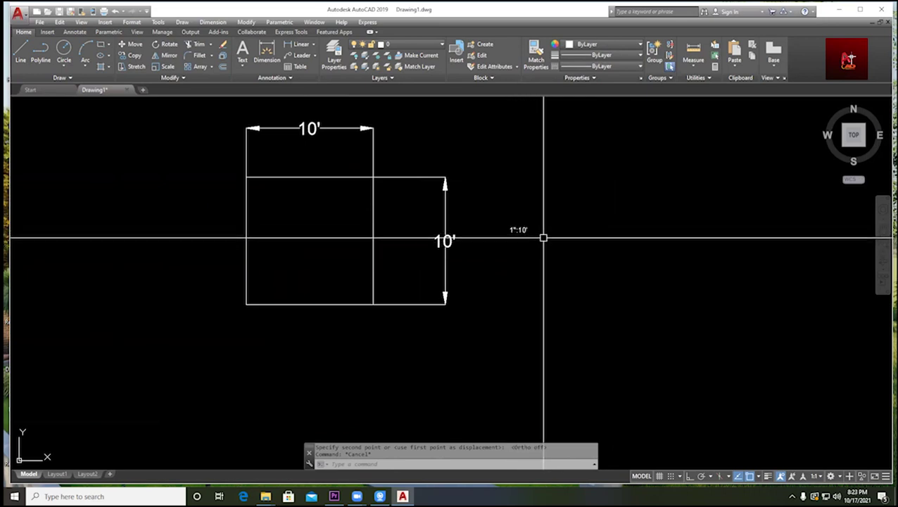
{"action": "scroll", "coordinate": [521, 228], "scroll_direction": "up", "scroll_amount": 5}
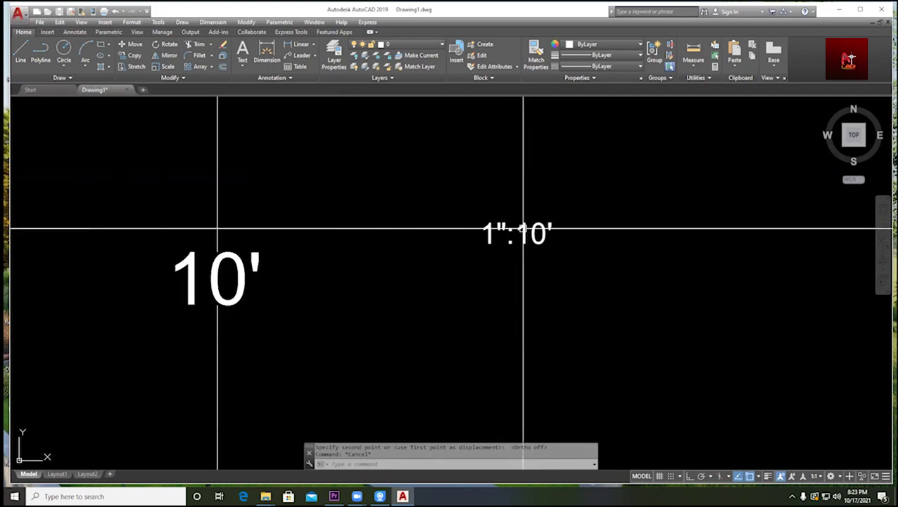
{"action": "scroll", "coordinate": [523, 229], "scroll_direction": "down", "scroll_amount": 4}
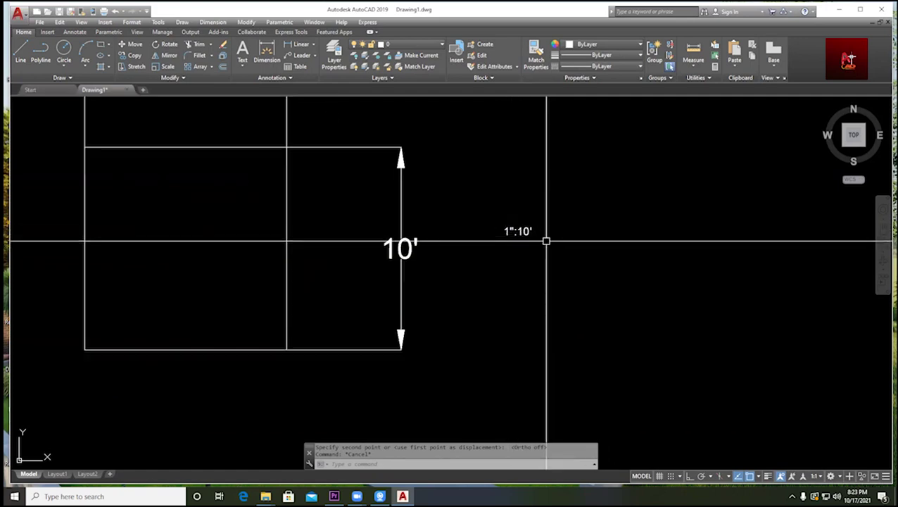
{"action": "scroll", "coordinate": [542, 240], "scroll_direction": "up", "scroll_amount": 2}
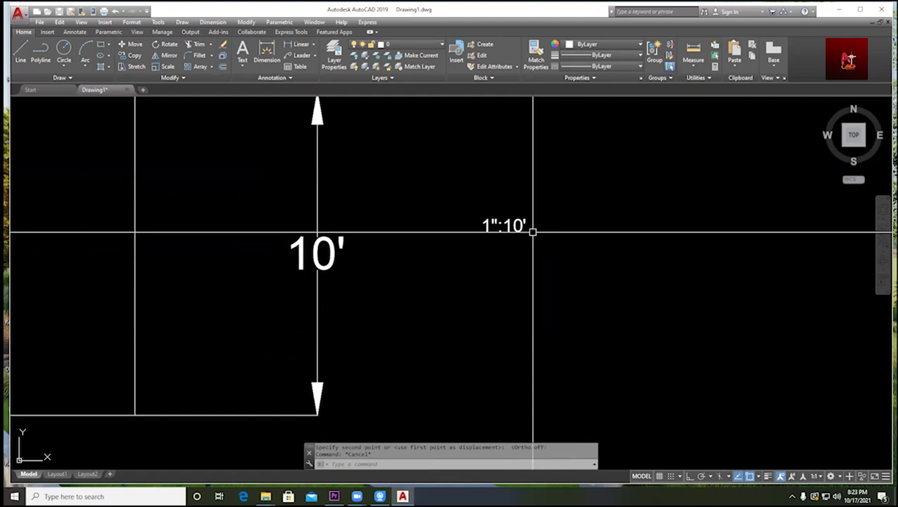
{"action": "scroll", "coordinate": [533, 232], "scroll_direction": "down", "scroll_amount": 4}
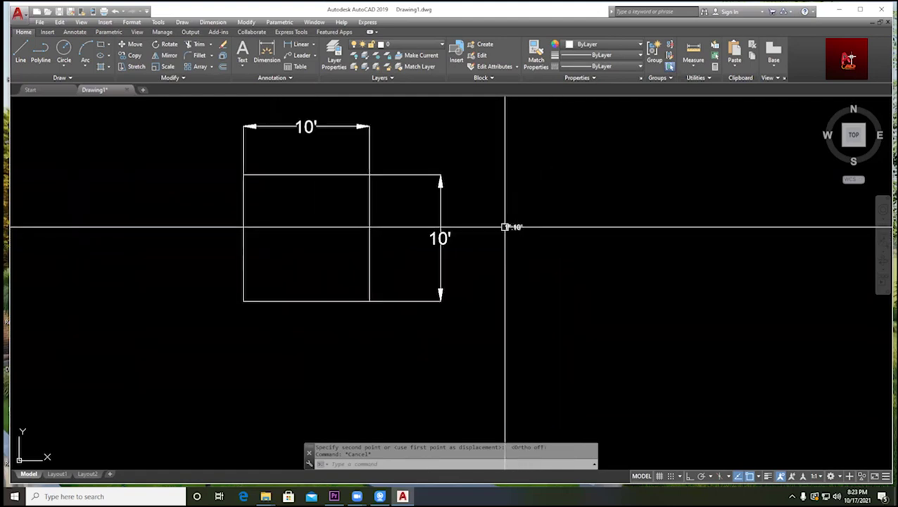
{"action": "scroll", "coordinate": [505, 227], "scroll_direction": "up", "scroll_amount": 2}
{"action": "scroll", "coordinate": [561, 243], "scroll_direction": "up", "scroll_amount": 2}
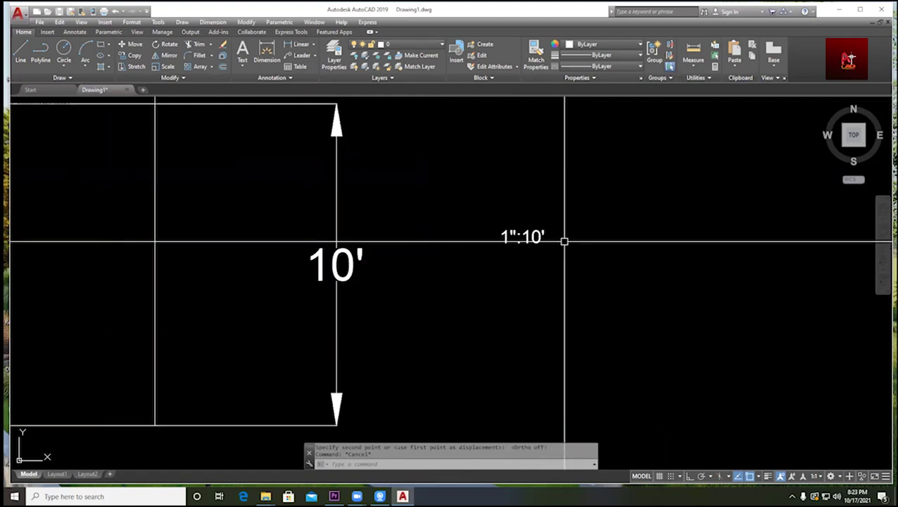
{"action": "scroll", "coordinate": [559, 243], "scroll_direction": "down", "scroll_amount": 4}
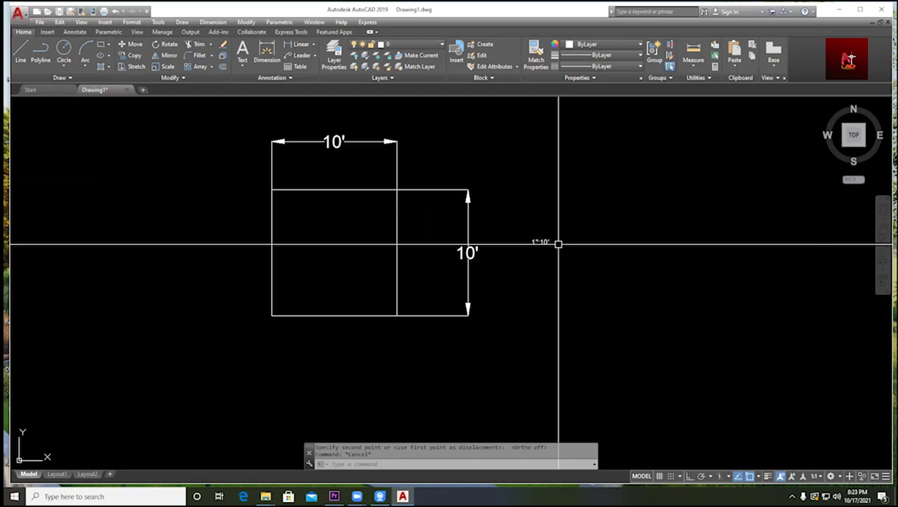
{"action": "scroll", "coordinate": [538, 211], "scroll_direction": "up", "scroll_amount": 3}
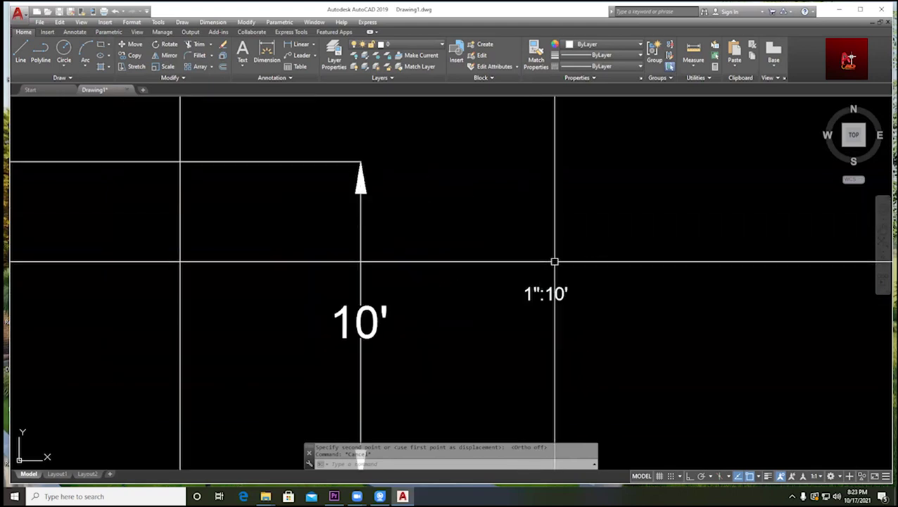
{"action": "scroll", "coordinate": [551, 292], "scroll_direction": "down", "scroll_amount": 2}
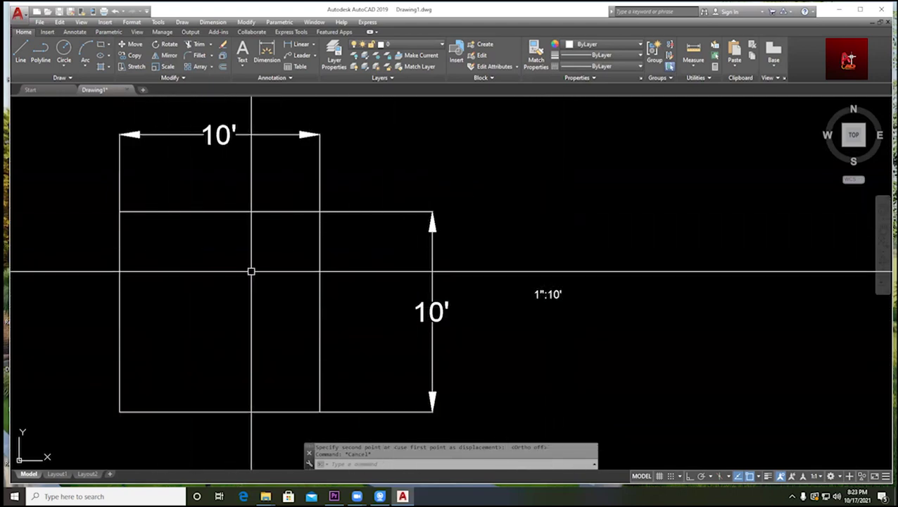
{"action": "scroll", "coordinate": [379, 279], "scroll_direction": "down", "scroll_amount": 2}
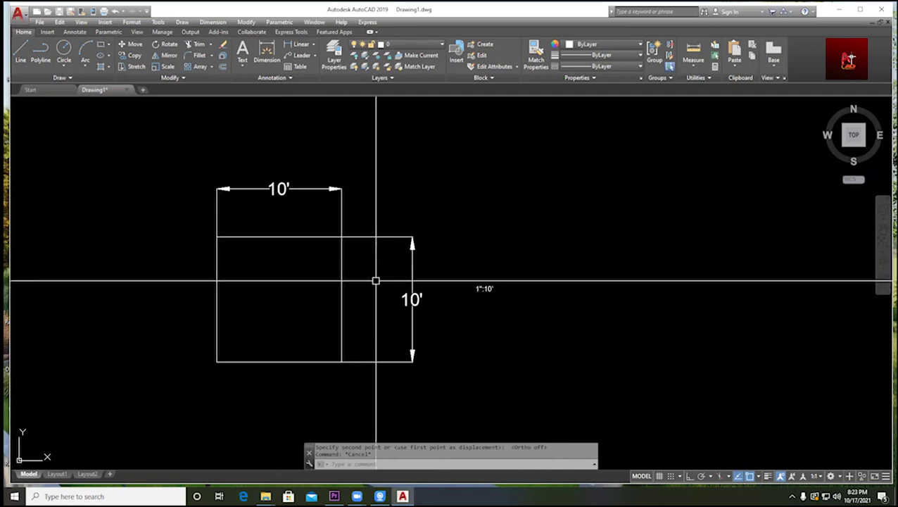
{"action": "scroll", "coordinate": [476, 273], "scroll_direction": "up", "scroll_amount": 2}
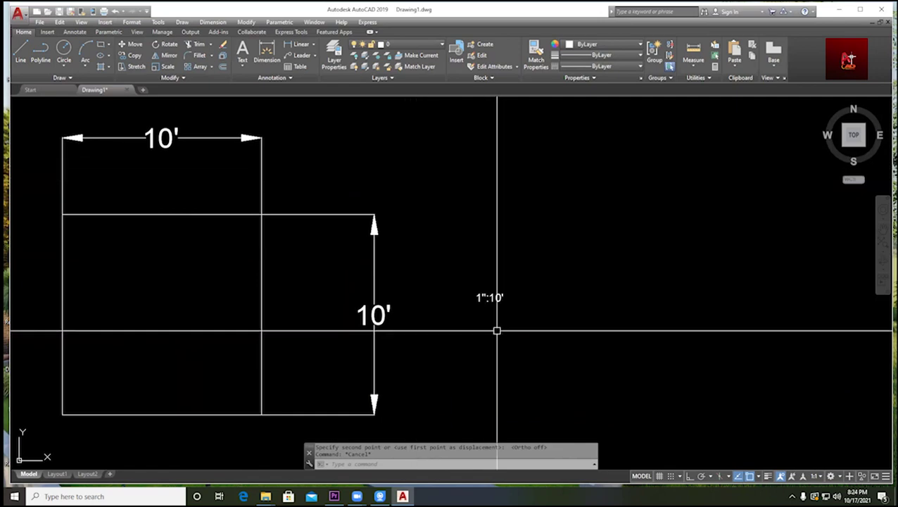
- Edit the scale note to prefix 'Scale ', giving Scale 1":10'
{"action": "scroll", "coordinate": [495, 324], "scroll_direction": "up", "scroll_amount": 2}
{"action": "double_click", "coordinate": [467, 285]}
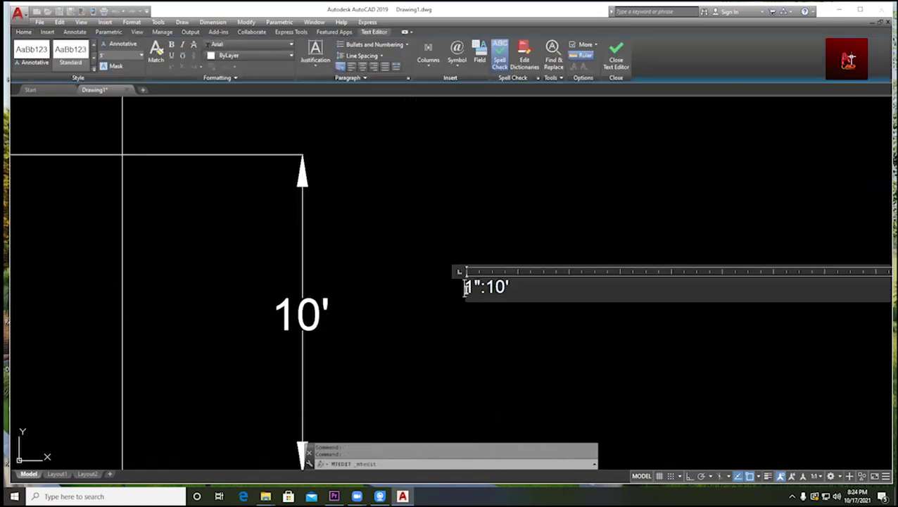
{"action": "type", "text": "Scale"}
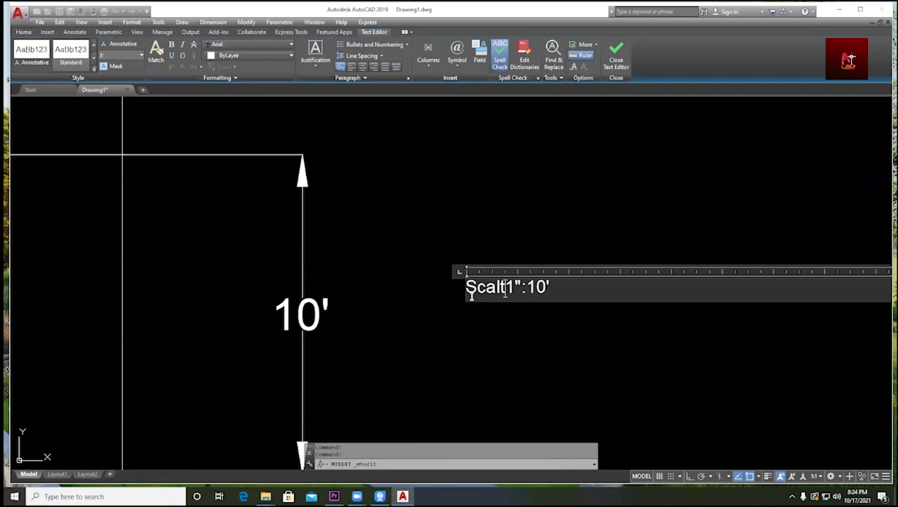
{"action": "left_click", "coordinate": [602, 209]}
{"action": "scroll", "coordinate": [537, 307], "scroll_direction": "down", "scroll_amount": 2}
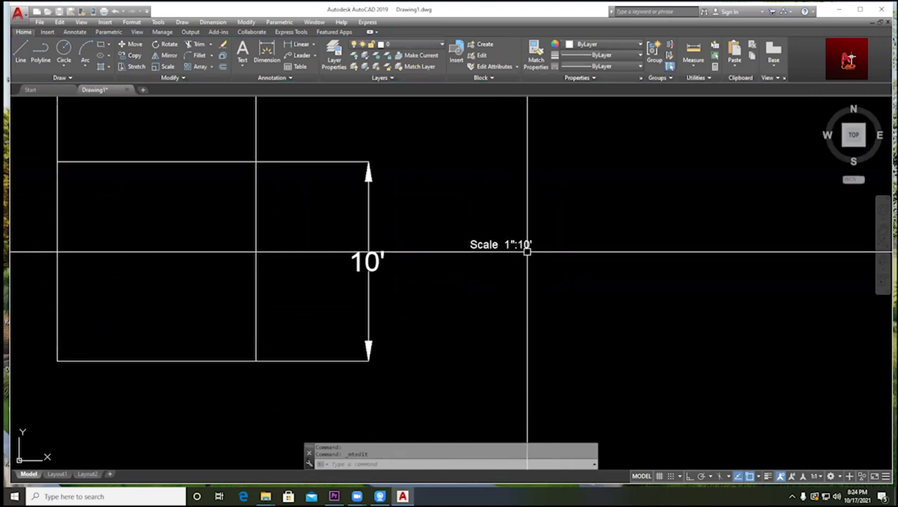
{"action": "scroll", "coordinate": [554, 258], "scroll_direction": "down", "scroll_amount": 2}
{"action": "middle_click_drag", "start_coordinate": [554, 258], "coordinate": [668, 253]}
{"action": "scroll", "coordinate": [655, 251], "scroll_direction": "up", "scroll_amount": 2}
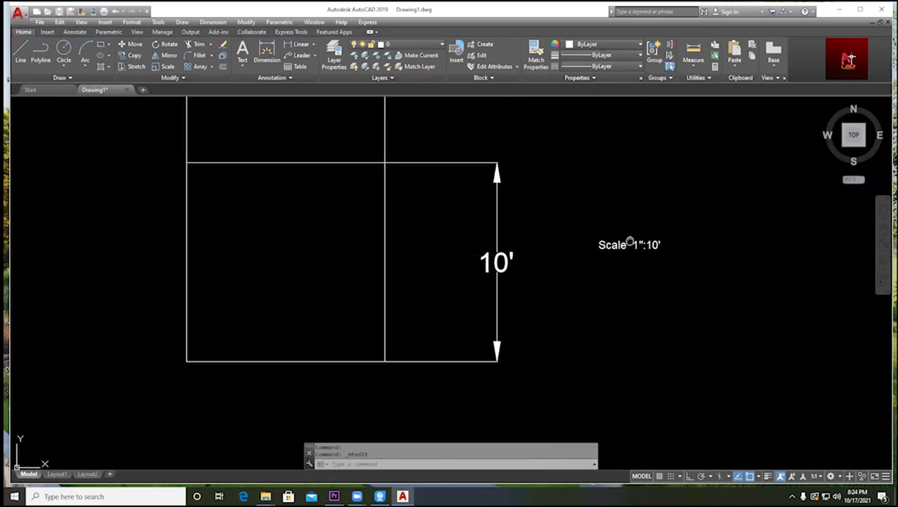
{"action": "scroll", "coordinate": [618, 247], "scroll_direction": "down", "scroll_amount": 1}
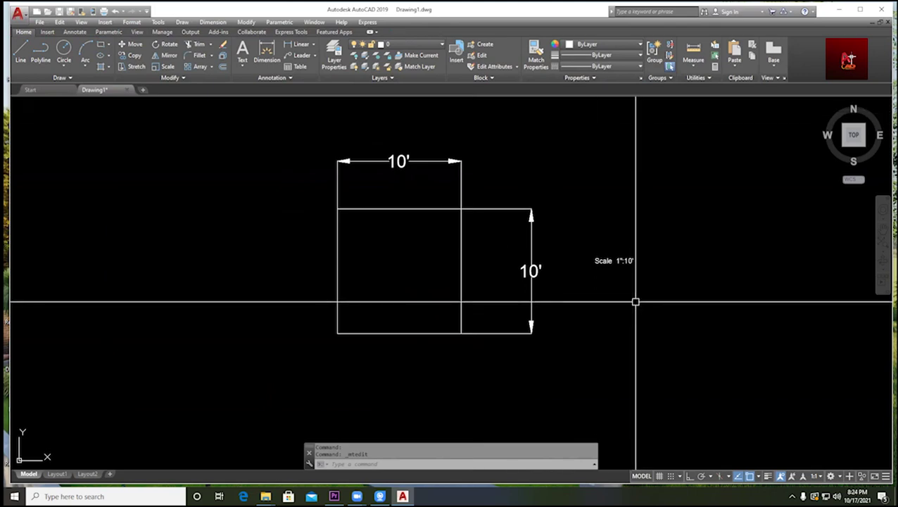
{"action": "scroll", "coordinate": [662, 282], "scroll_direction": "up", "scroll_amount": 4}
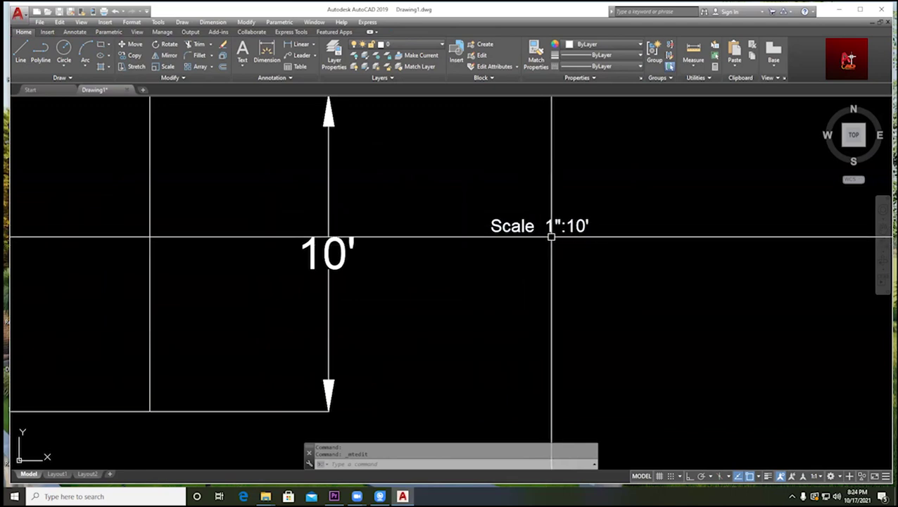
{"action": "scroll", "coordinate": [551, 237], "scroll_direction": "up", "scroll_amount": 2}
{"action": "scroll", "coordinate": [647, 214], "scroll_direction": "down", "scroll_amount": 5}
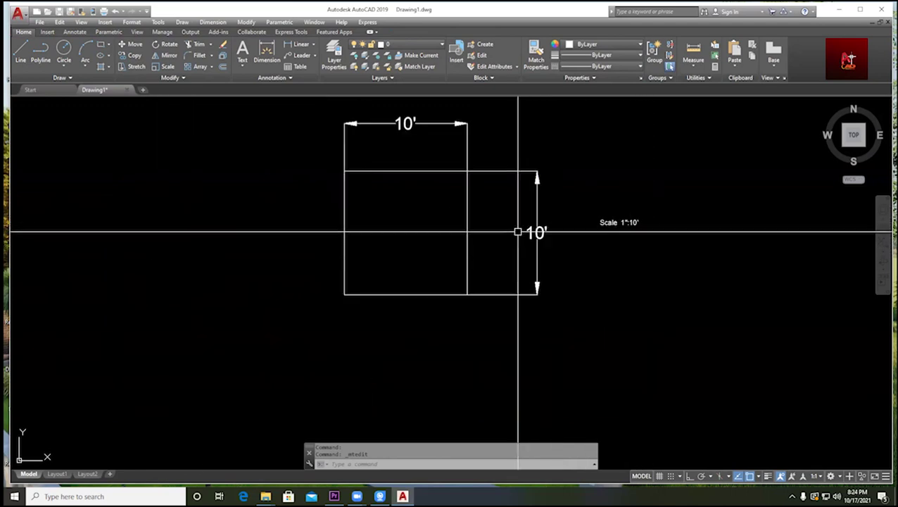
{"action": "scroll", "coordinate": [411, 167], "scroll_direction": "up", "scroll_amount": 2}
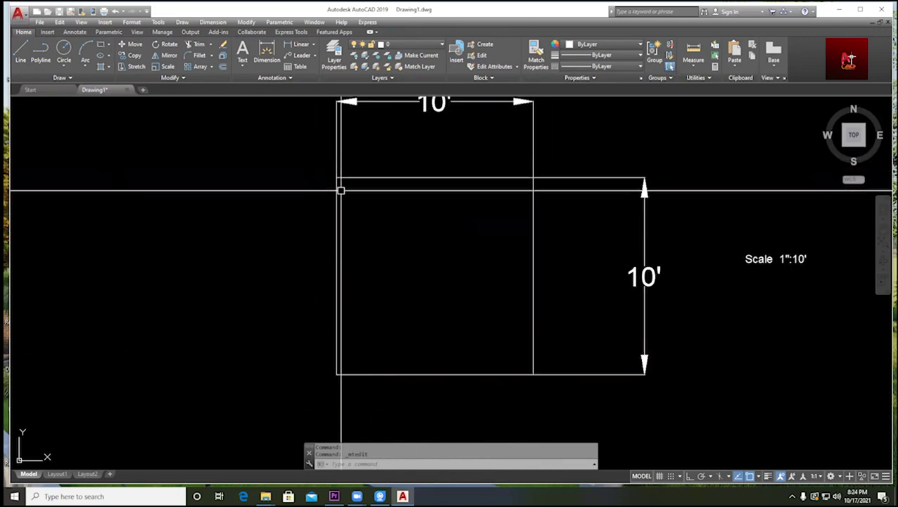
{"action": "scroll", "coordinate": [464, 226], "scroll_direction": "down", "scroll_amount": 2}
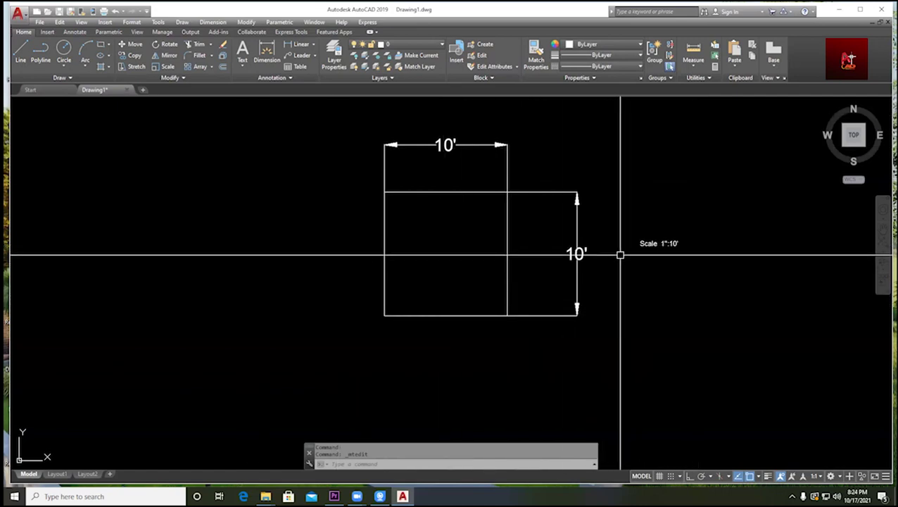
{"action": "scroll", "coordinate": [644, 248], "scroll_direction": "up", "scroll_amount": 2}
{"action": "middle_click_drag", "start_coordinate": [644, 248], "coordinate": [566, 243]}
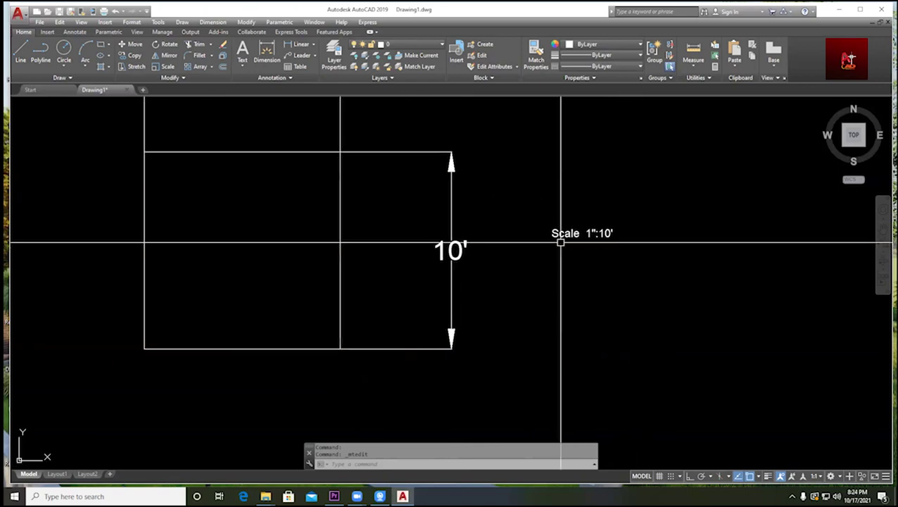
{"action": "scroll", "coordinate": [678, 260], "scroll_direction": "down", "scroll_amount": 2}
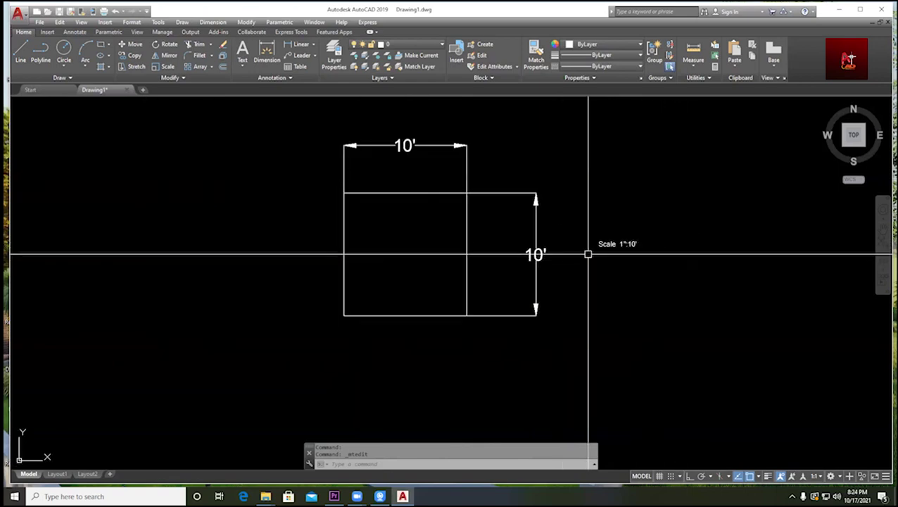
{"action": "scroll", "coordinate": [647, 234], "scroll_direction": "up", "scroll_amount": 3}
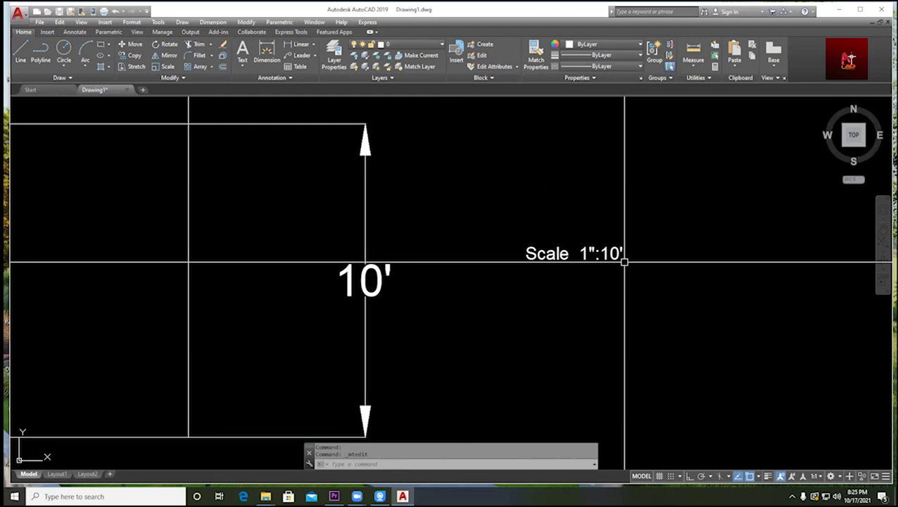
{"action": "scroll", "coordinate": [624, 262], "scroll_direction": "down", "scroll_amount": 2}
{"action": "scroll", "coordinate": [576, 261], "scroll_direction": "down", "scroll_amount": 2}
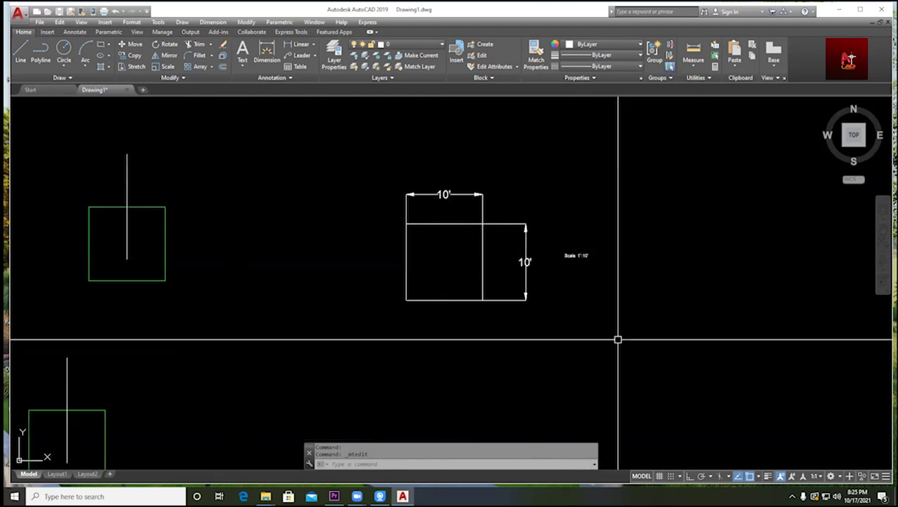
{"action": "middle_click_drag", "start_coordinate": [485, 224], "coordinate": [481, 240]}
{"action": "key", "text": "Escape"}
{"action": "scroll", "coordinate": [535, 262], "scroll_direction": "down", "scroll_amount": 2}
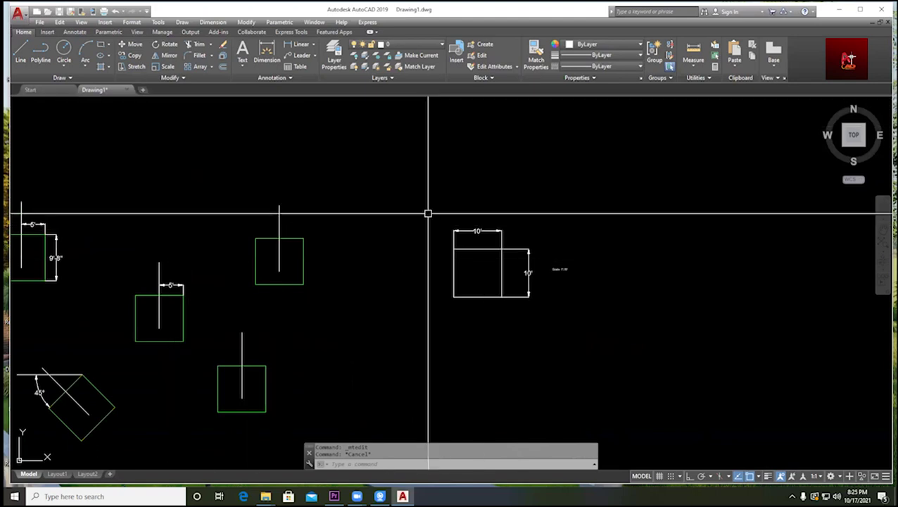
{"action": "middle_click_drag", "start_coordinate": [563, 244], "coordinate": [392, 228]}
{"action": "middle_click_drag", "start_coordinate": [133, 175], "coordinate": [386, 230]}
{"action": "scroll", "coordinate": [378, 231], "scroll_direction": "up", "scroll_amount": 2}
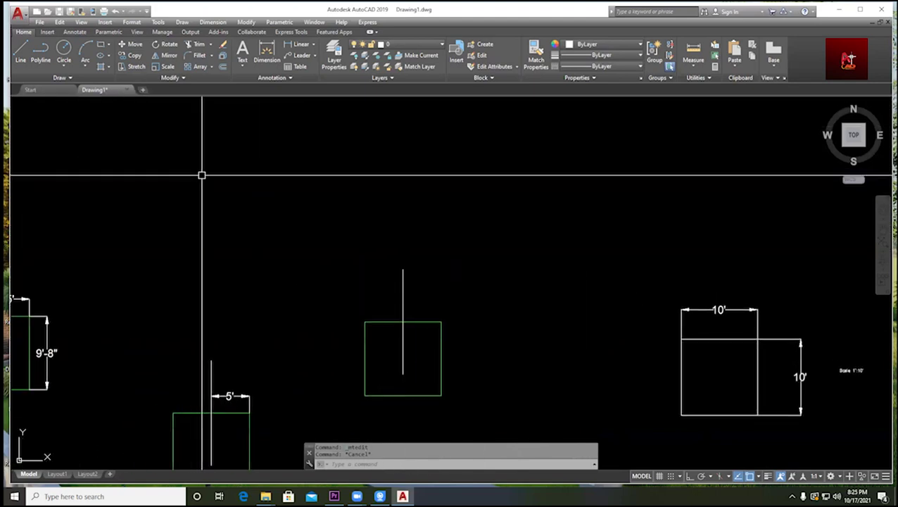
{"action": "scroll", "coordinate": [282, 211], "scroll_direction": "down", "scroll_amount": 2}
{"action": "left_click", "coordinate": [168, 66]}
- Close the crossing selection, then abandon that first scale attempt
{"action": "left_click", "coordinate": [357, 232]}
{"action": "left_click", "coordinate": [307, 315]}
{"action": "key", "text": "Return"}
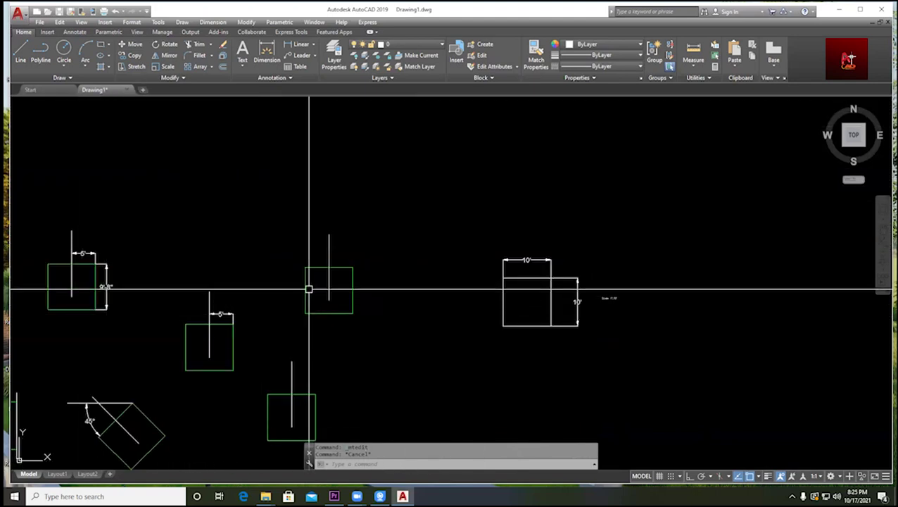
{"action": "key", "text": "F3"}
{"action": "scroll", "coordinate": [309, 287], "scroll_direction": "up", "scroll_amount": 2}
{"action": "middle_click_drag", "start_coordinate": [415, 175], "coordinate": [415, 135]}
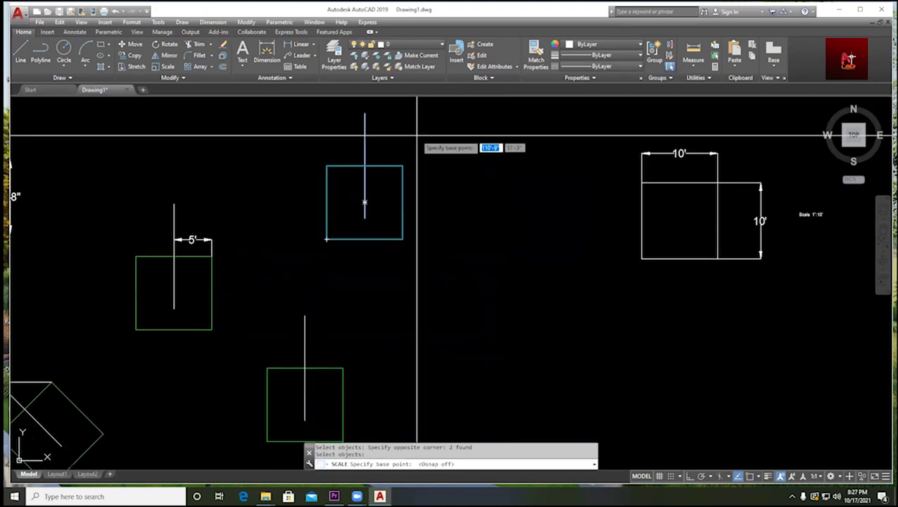
{"action": "key", "text": "Escape"}
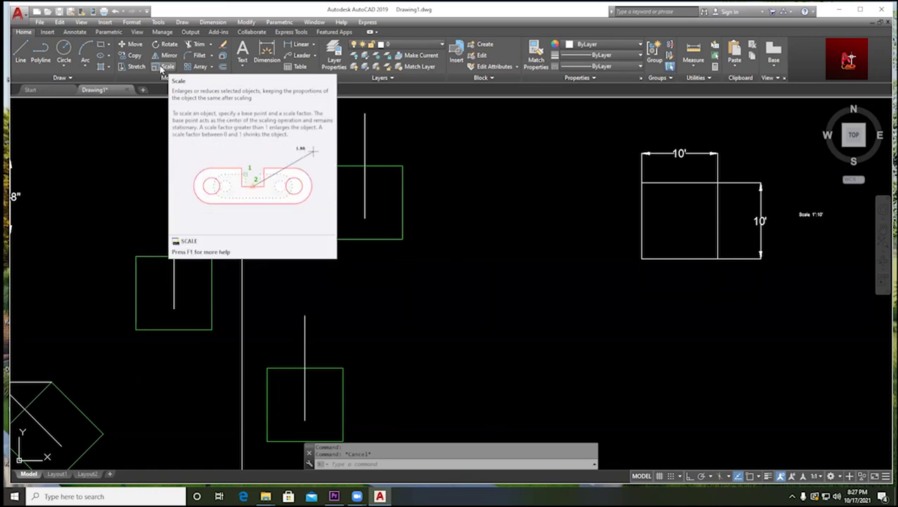
- Restart Scale, window-select the upper green square with its centre line, and close the settings popup
{"action": "left_click", "coordinate": [161, 68]}
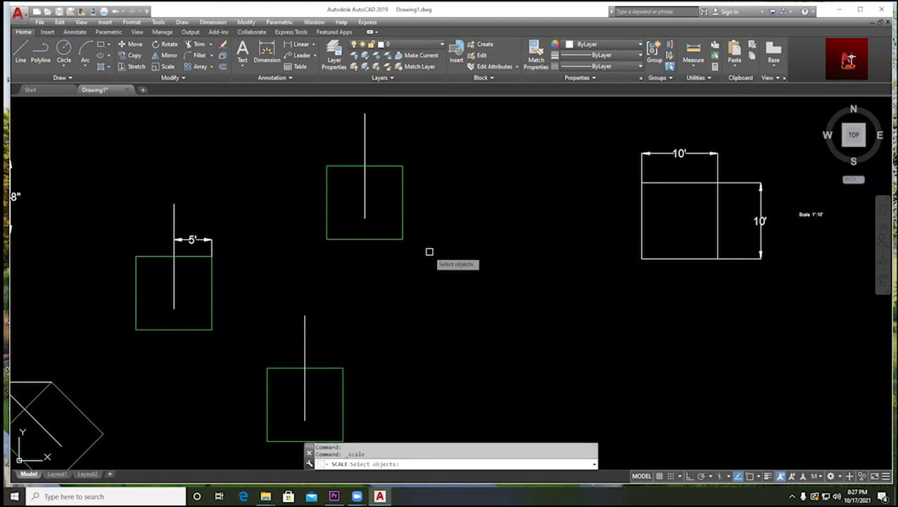
{"action": "left_click", "coordinate": [454, 273]}
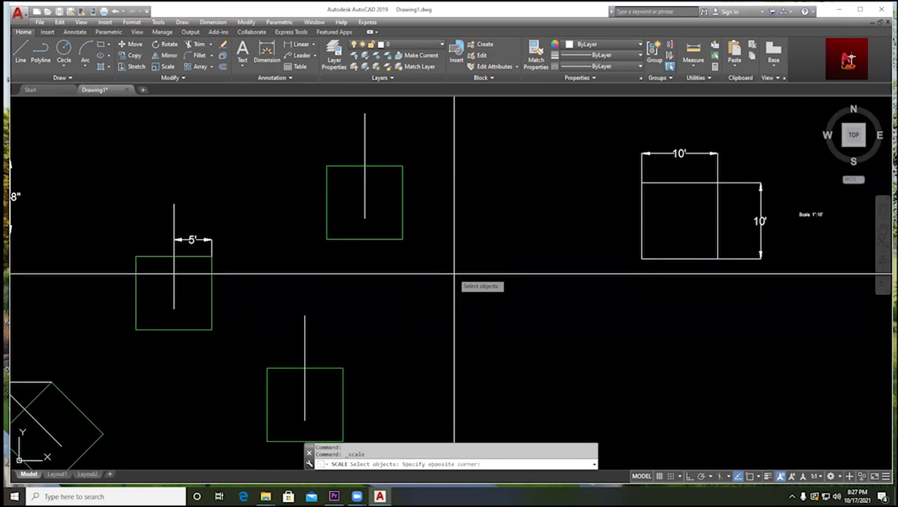
{"action": "left_click", "coordinate": [473, 267]}
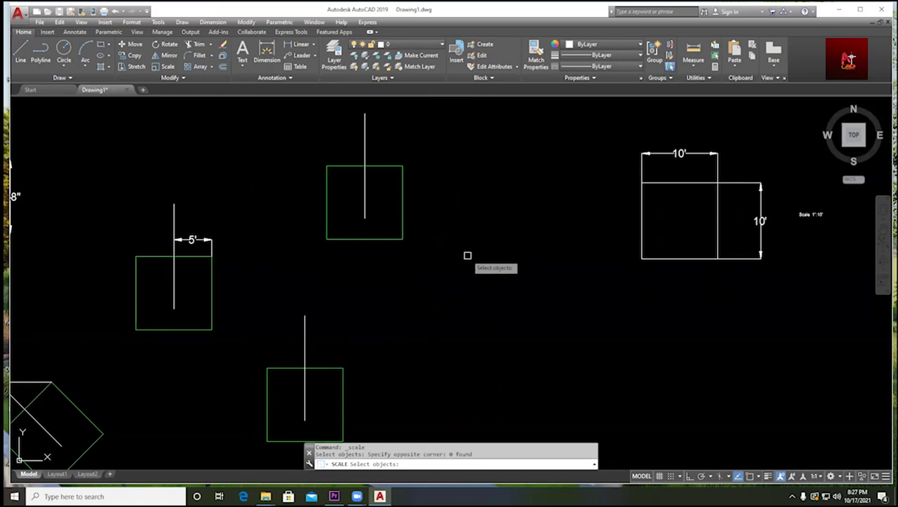
{"action": "left_click", "coordinate": [450, 259]}
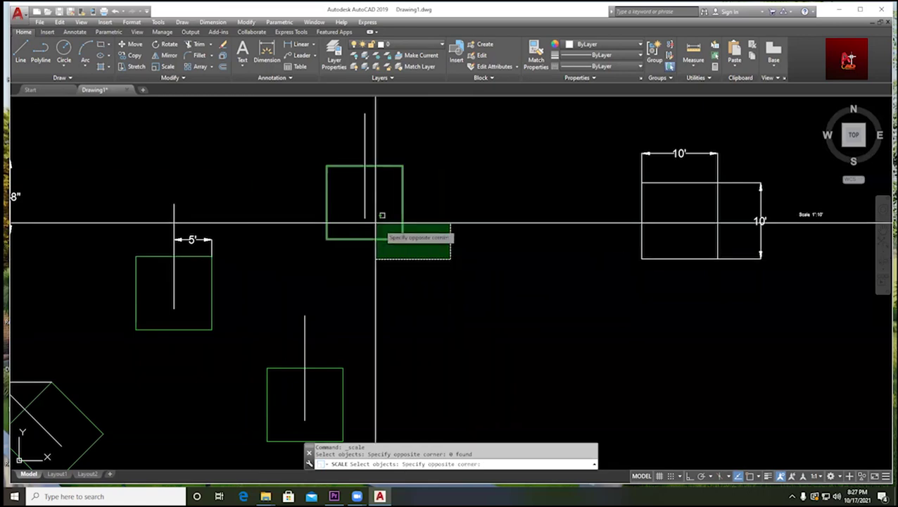
{"action": "left_click", "coordinate": [273, 142]}
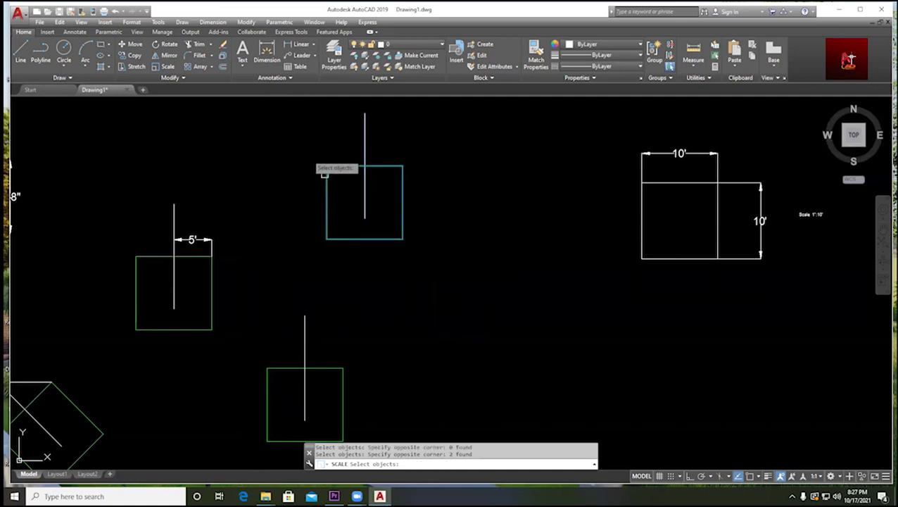
{"action": "key", "text": "super+i"}
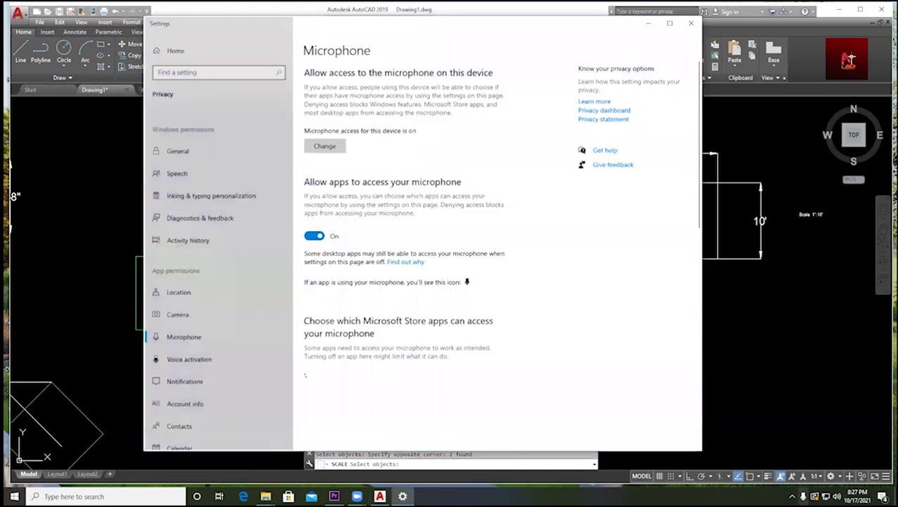
{"action": "left_click", "coordinate": [690, 26]}
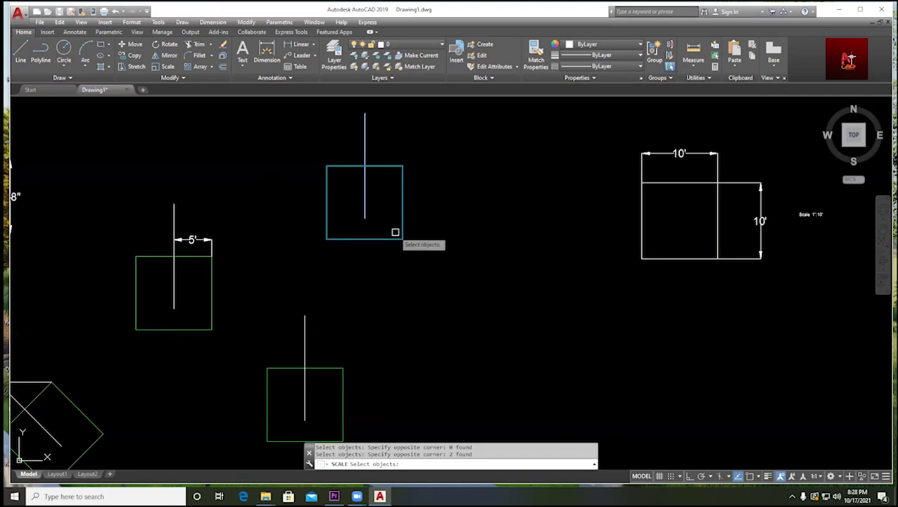
- Double the green square and line with factor 2 from the square's corner
{"action": "key", "text": "Return"}
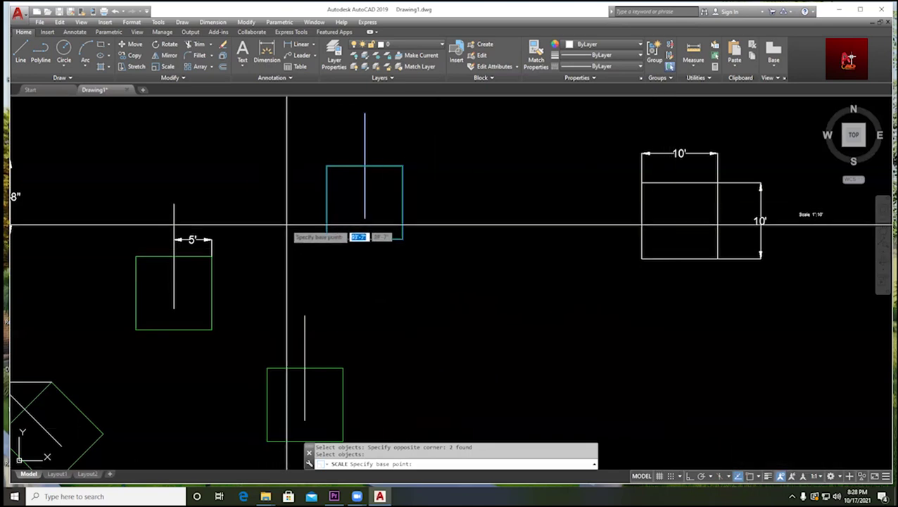
{"action": "key", "text": "F3"}
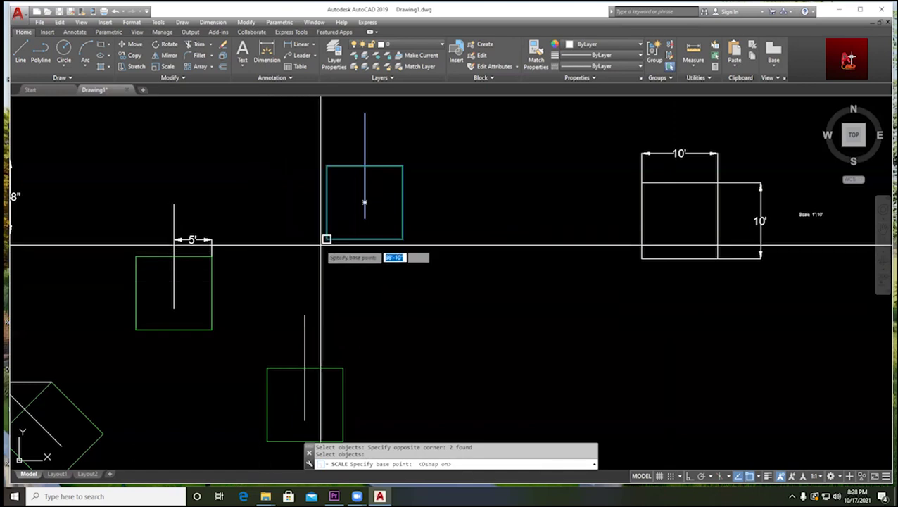
{"action": "left_click", "coordinate": [326, 240]}
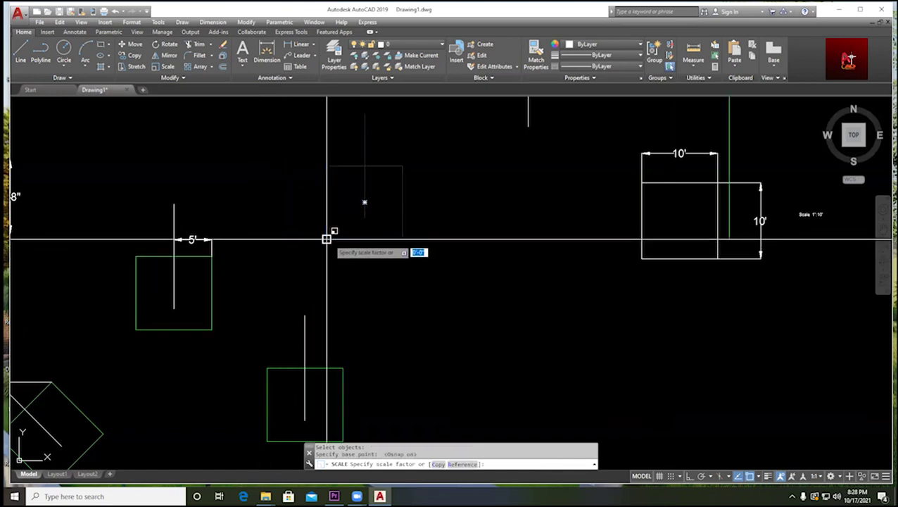
{"action": "scroll", "coordinate": [357, 257], "scroll_direction": "down", "scroll_amount": 5}
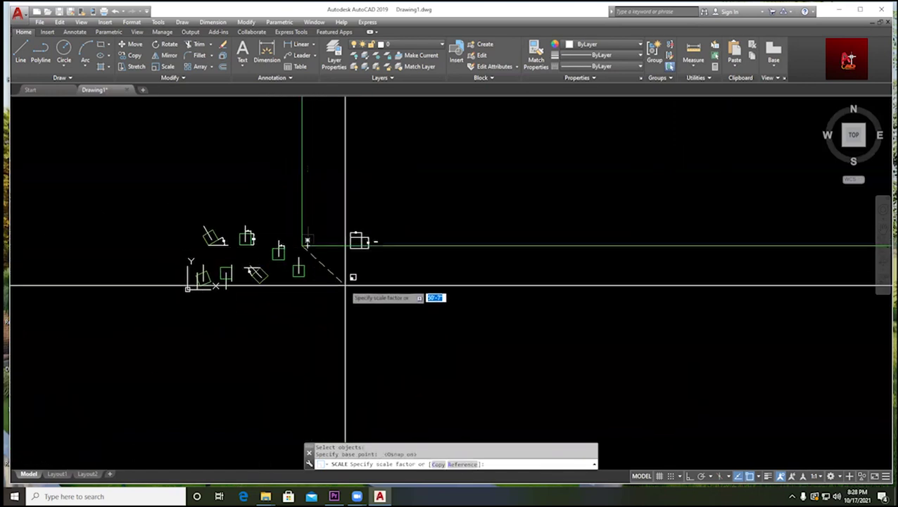
{"action": "scroll", "coordinate": [307, 267], "scroll_direction": "up", "scroll_amount": 5}
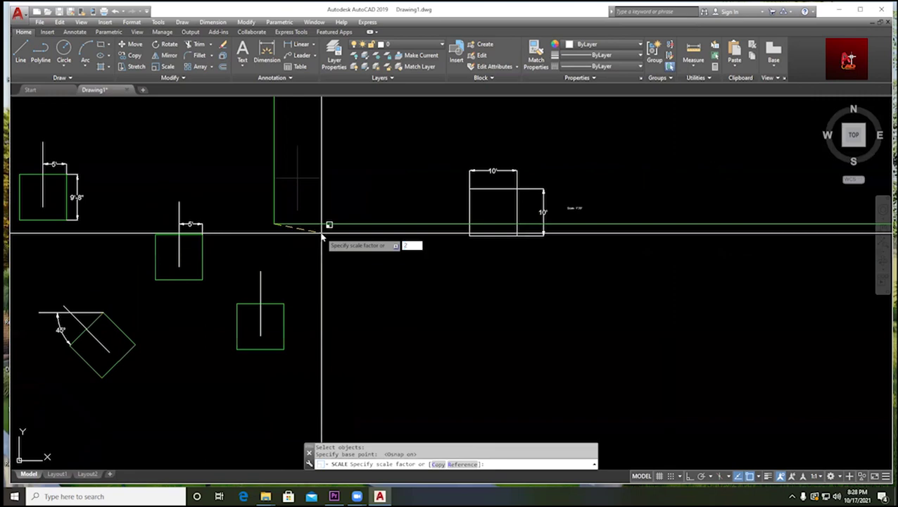
{"action": "key", "text": "Return"}
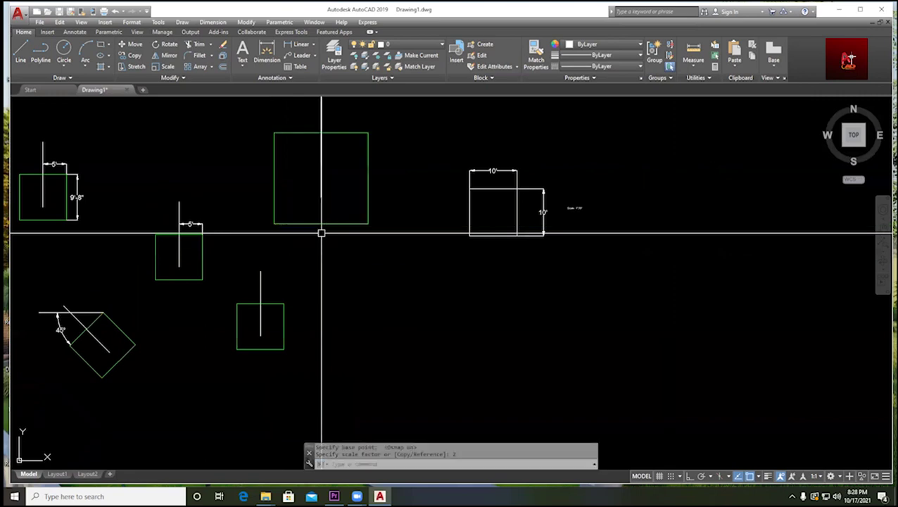
- Add a vertical 19'-3" linear dimension along the square's right side
{"action": "left_click", "coordinate": [302, 43]}
{"action": "left_click", "coordinate": [368, 224]}
{"action": "left_click", "coordinate": [367, 133]}
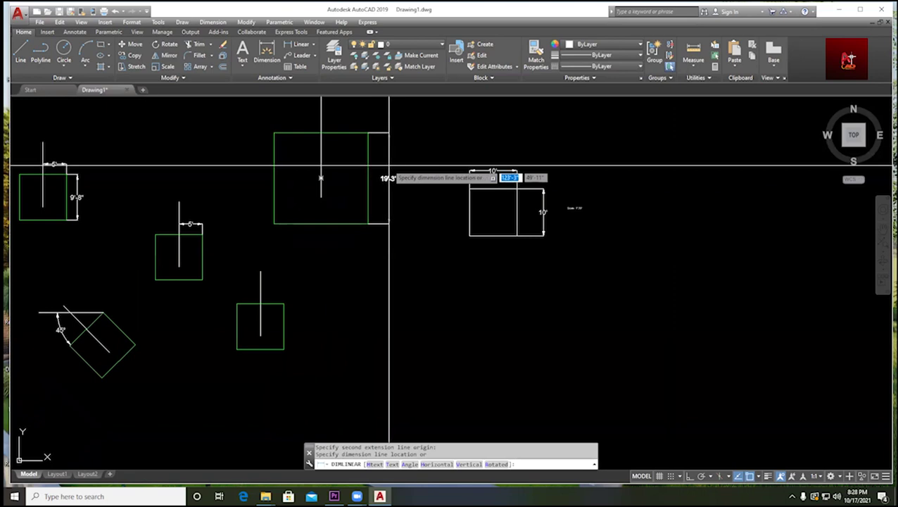
{"action": "left_click", "coordinate": [389, 167]}
{"action": "scroll", "coordinate": [366, 181], "scroll_direction": "down", "scroll_amount": 2}
{"action": "scroll", "coordinate": [416, 182], "scroll_direction": "up", "scroll_amount": 2}
{"action": "key", "text": "Escape"}
- Clear leftover commands, including an accidental erase
{"action": "scroll", "coordinate": [334, 162], "scroll_direction": "up", "scroll_amount": 2}
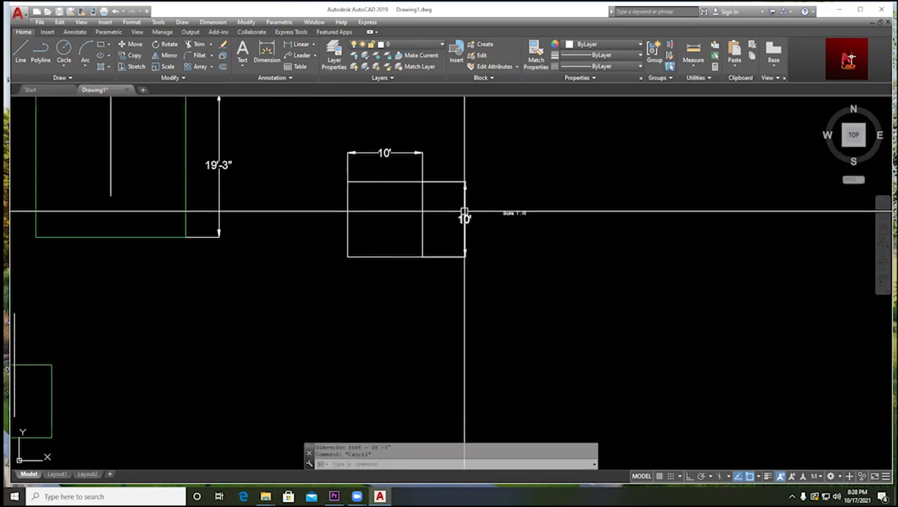
{"action": "key", "text": "Delete"}
{"action": "key", "text": "Escape"}
{"action": "scroll", "coordinate": [360, 175], "scroll_direction": "down", "scroll_amount": 2}
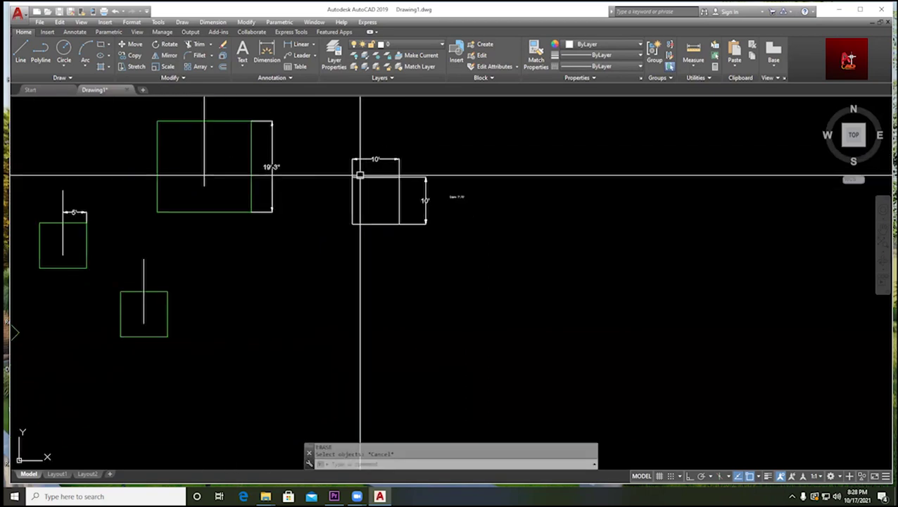
{"action": "left_click", "coordinate": [166, 66]}
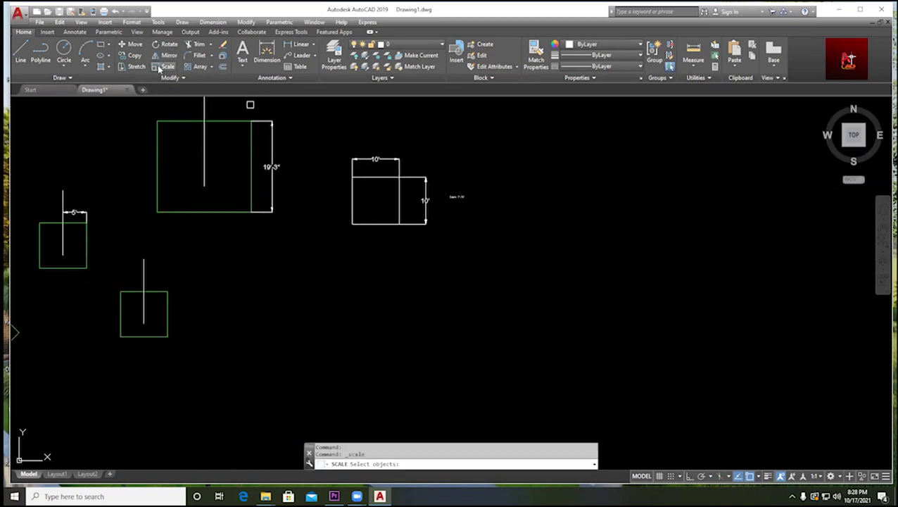
- Scale the six-object 10' group by 2 about its bottom-edge midpoint so it reads 20'
{"action": "scroll", "coordinate": [406, 197], "scroll_direction": "up", "scroll_amount": 2}
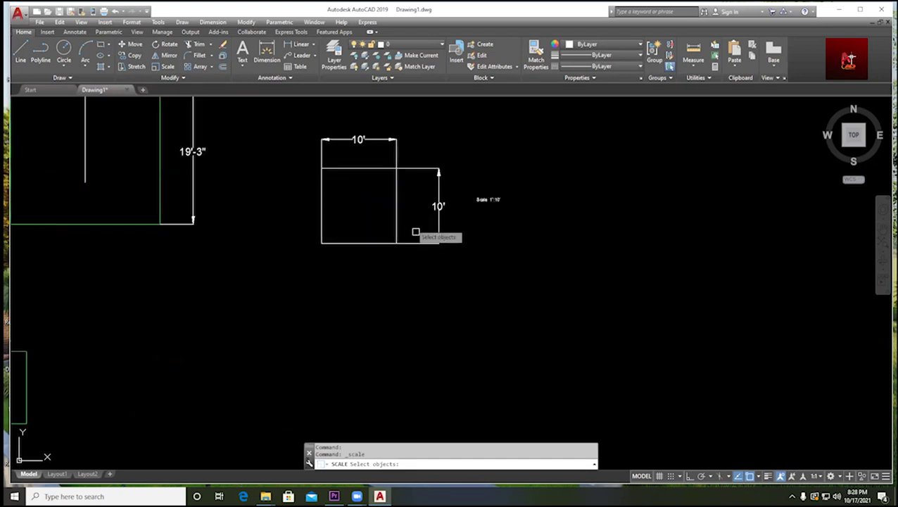
{"action": "left_click", "coordinate": [445, 262]}
{"action": "left_click", "coordinate": [295, 120]}
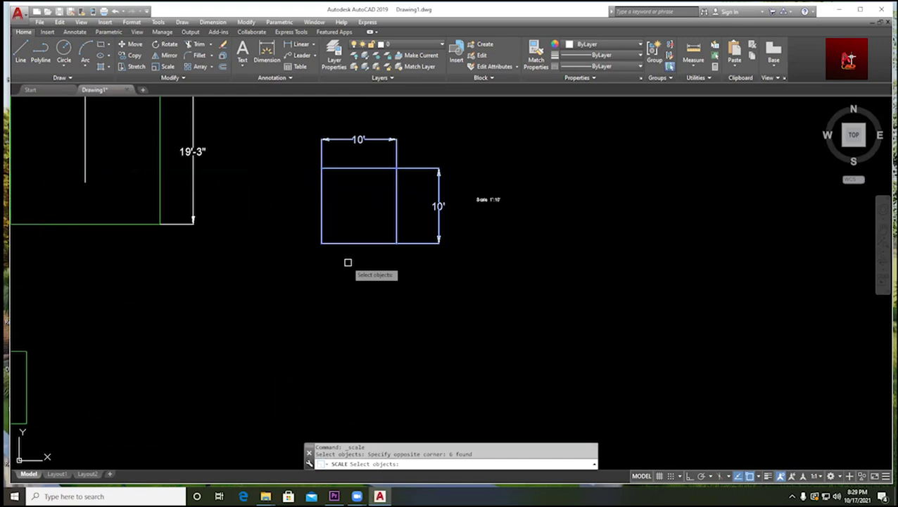
{"action": "key", "text": "Return"}
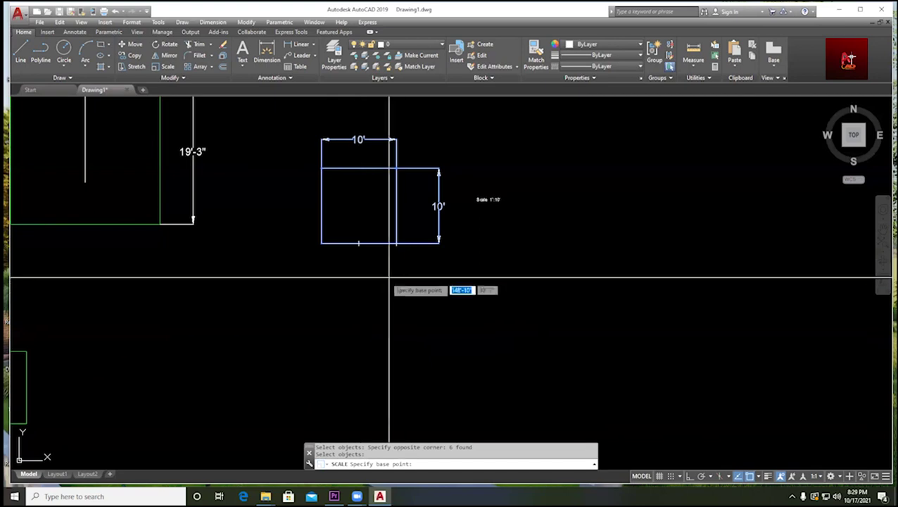
{"action": "left_click", "coordinate": [359, 243]}
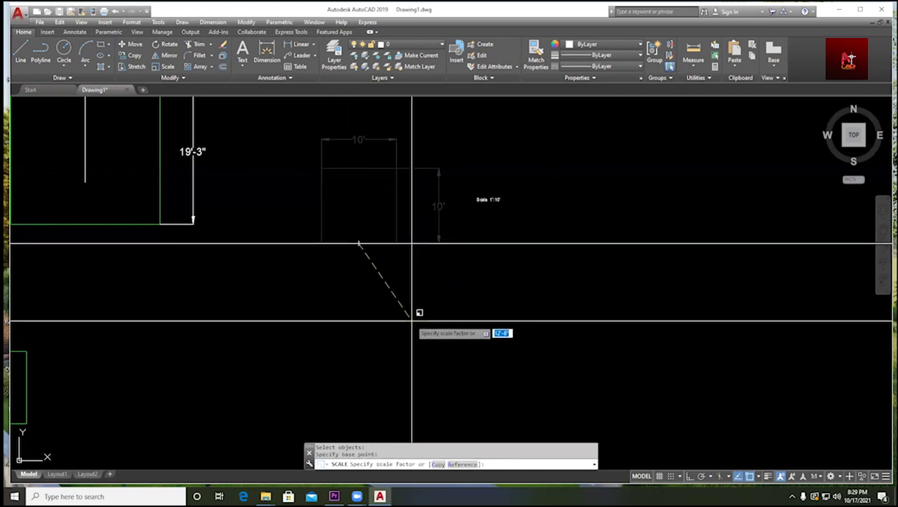
{"action": "type", "text": "2"}
{"action": "key", "text": "Return"}
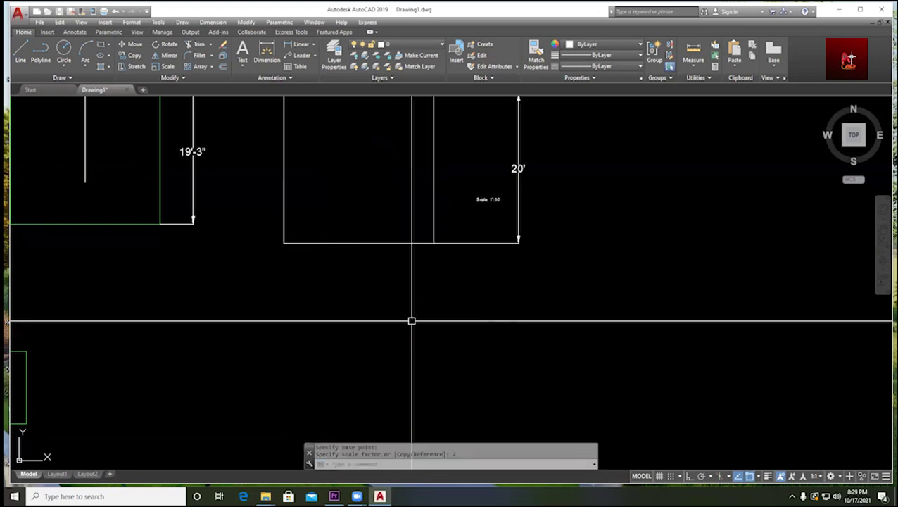
{"action": "key", "text": "Escape"}
{"action": "key", "text": "Escape"}
- Move the 'Scale' note to the right of the square
{"action": "scroll", "coordinate": [436, 281], "scroll_direction": "down", "scroll_amount": 3}
{"action": "scroll", "coordinate": [404, 275], "scroll_direction": "up", "scroll_amount": 2}
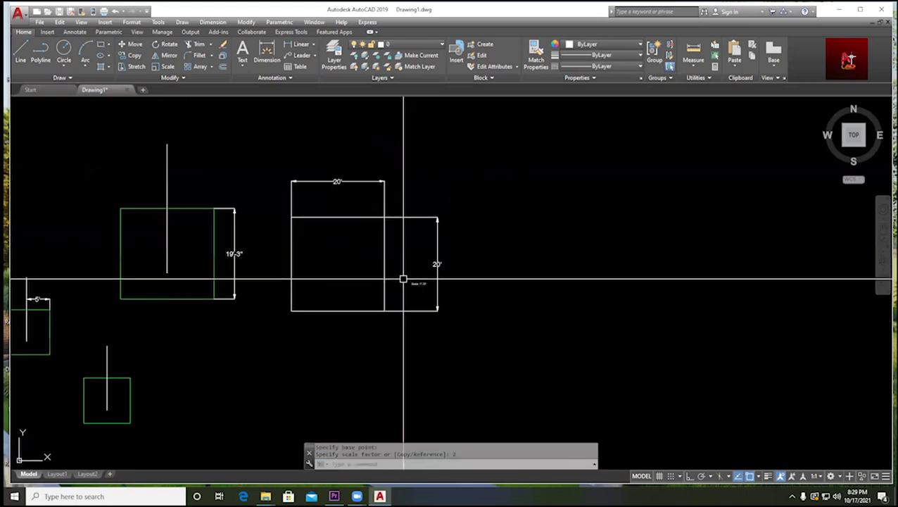
{"action": "scroll", "coordinate": [413, 289], "scroll_direction": "up", "scroll_amount": 2}
{"action": "key", "text": "m"}
{"action": "key", "text": "Return"}
{"action": "left_click", "coordinate": [417, 280]}
{"action": "key", "text": "Return"}
{"action": "left_click", "coordinate": [526, 261]}
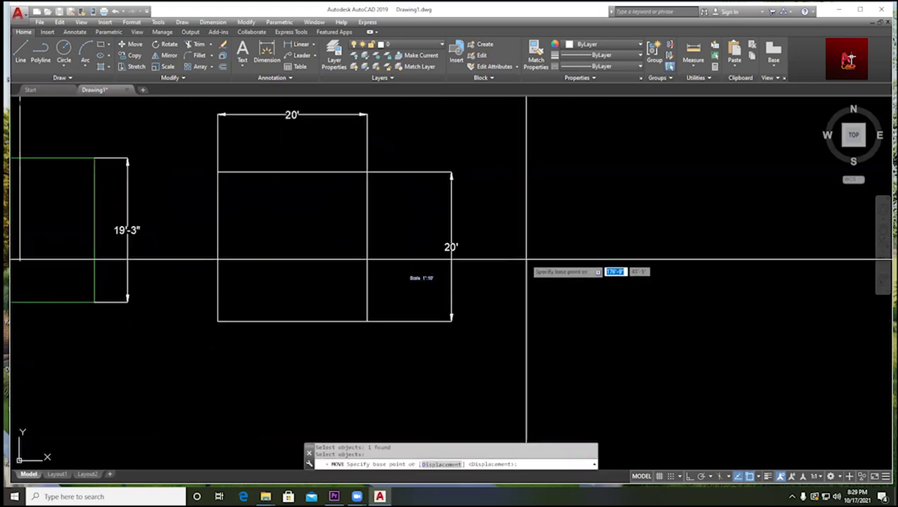
{"action": "left_click", "coordinate": [736, 261]}
{"action": "key", "text": "Escape"}
{"action": "key", "text": "Escape"}
{"action": "scroll", "coordinate": [658, 273], "scroll_direction": "down", "scroll_amount": 3}
{"action": "scroll", "coordinate": [513, 222], "scroll_direction": "up", "scroll_amount": 2}
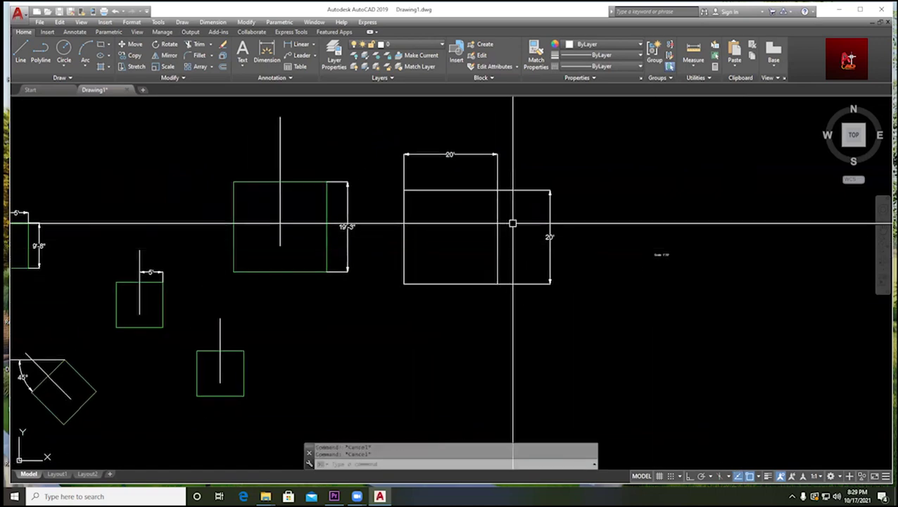
- Recentre the 20' square and window-select its six objects for scaling
{"action": "scroll", "coordinate": [445, 187], "scroll_direction": "up", "scroll_amount": 2}
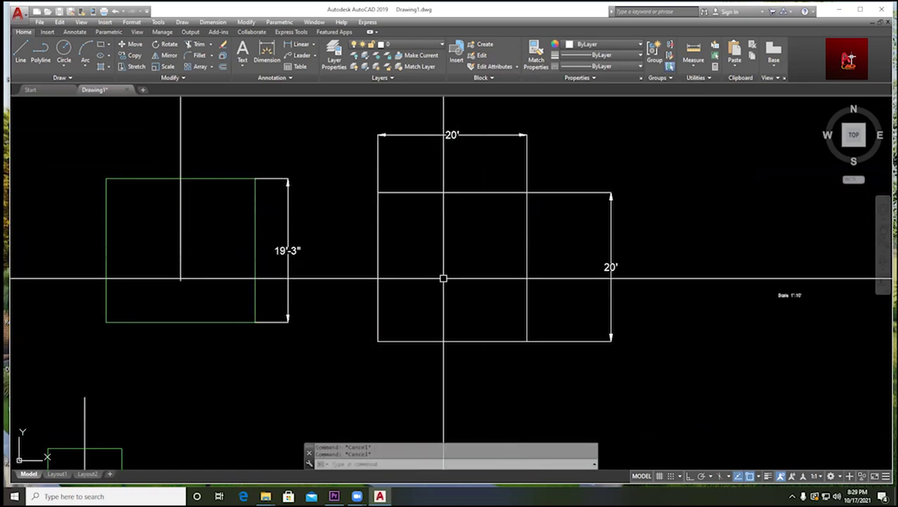
{"action": "scroll", "coordinate": [444, 279], "scroll_direction": "down", "scroll_amount": 2}
{"action": "middle_click_drag", "start_coordinate": [457, 264], "coordinate": [354, 243]}
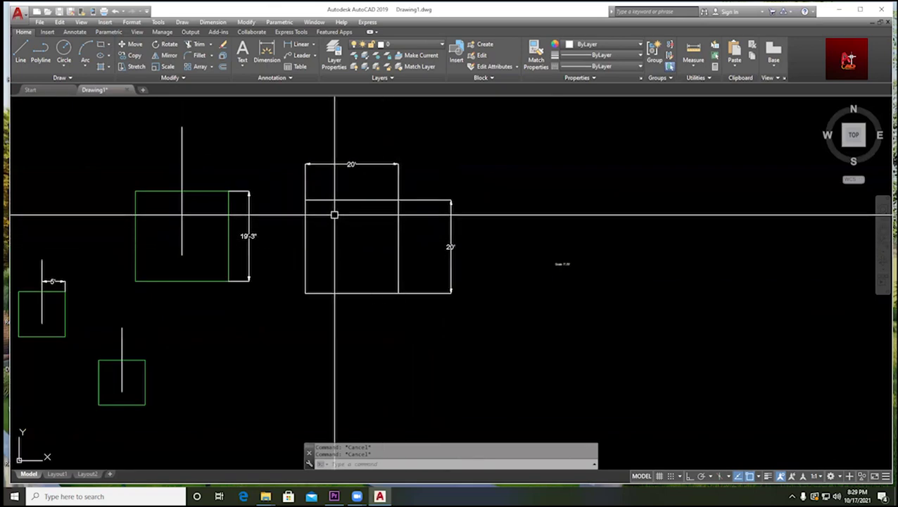
{"action": "scroll", "coordinate": [299, 235], "scroll_direction": "up", "scroll_amount": 2}
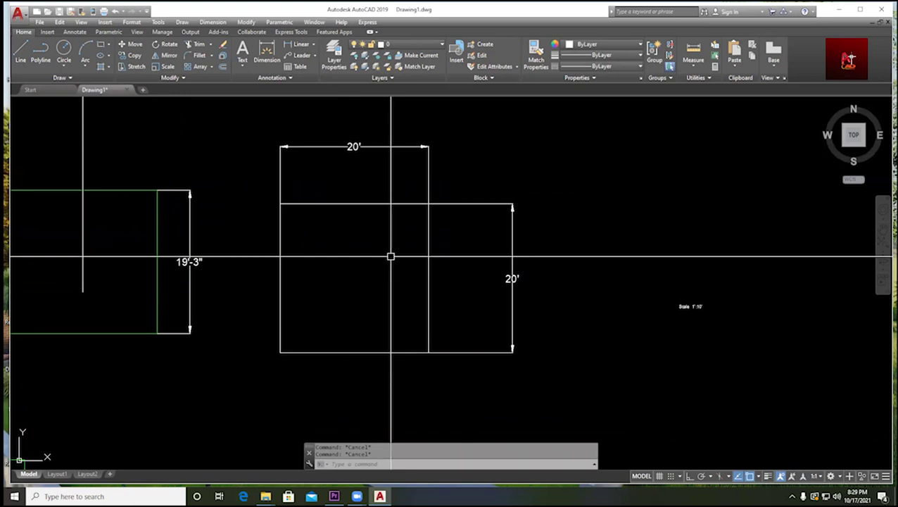
{"action": "left_click", "coordinate": [161, 66]}
{"action": "left_click", "coordinate": [264, 131]}
{"action": "left_click", "coordinate": [549, 390]}
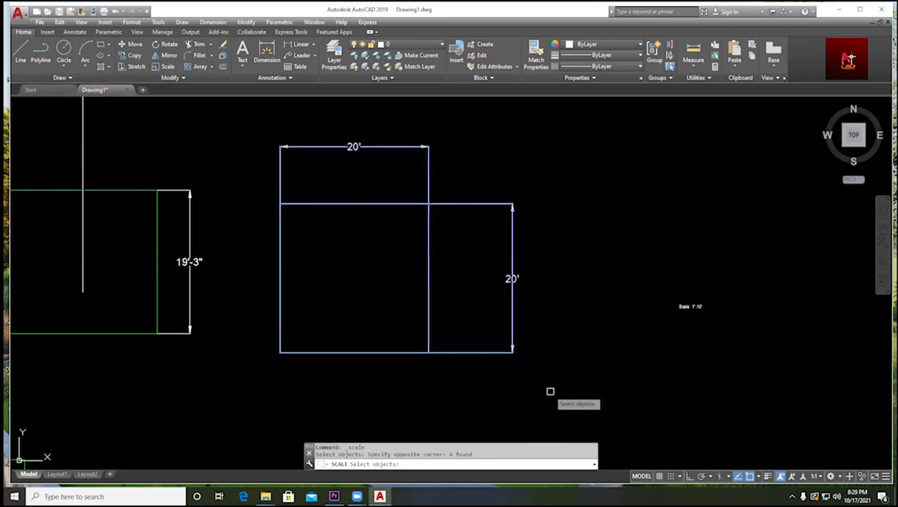
- Halve the group with factor .5 about the bottom-edge midpoint, back to 10'
{"action": "key", "text": "Return"}
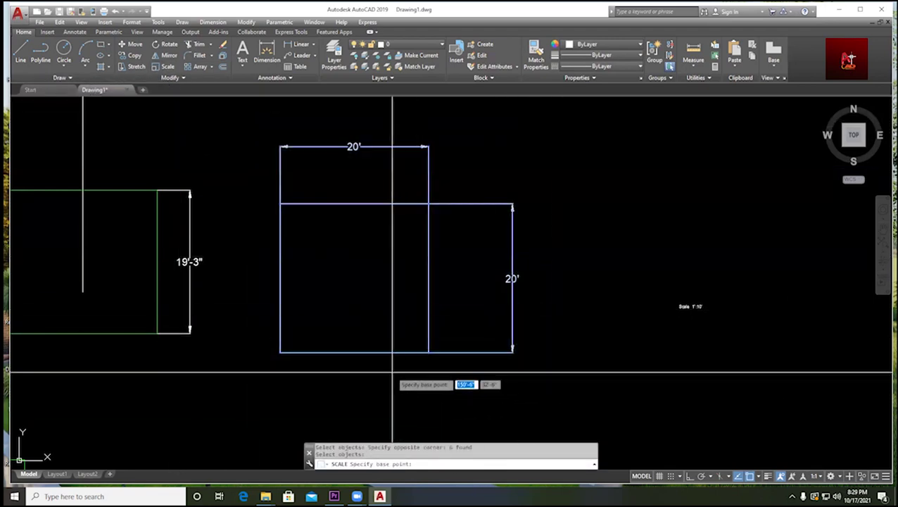
{"action": "left_click", "coordinate": [355, 353]}
{"action": "type", "text": ".5"}
{"action": "key", "text": "Return"}
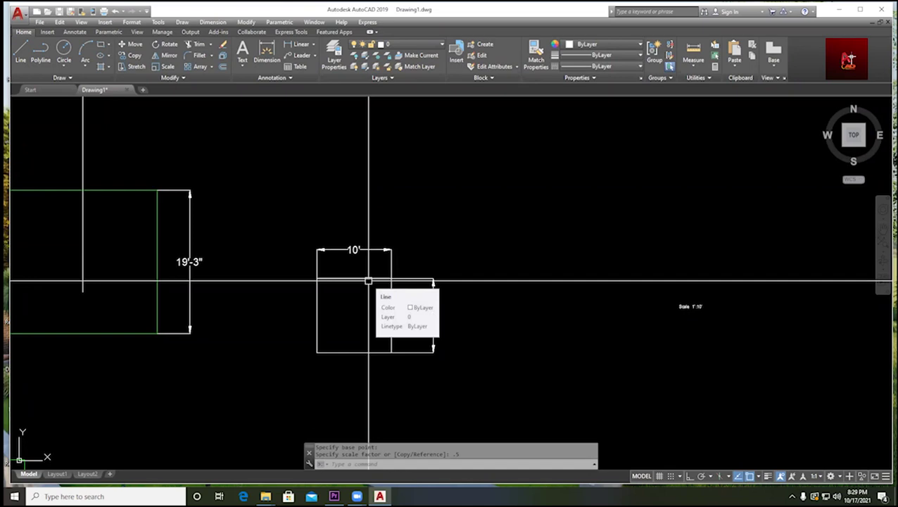
{"action": "scroll", "coordinate": [368, 281], "scroll_direction": "down", "scroll_amount": 2}
{"action": "middle_click_drag", "start_coordinate": [411, 305], "coordinate": [362, 243]}
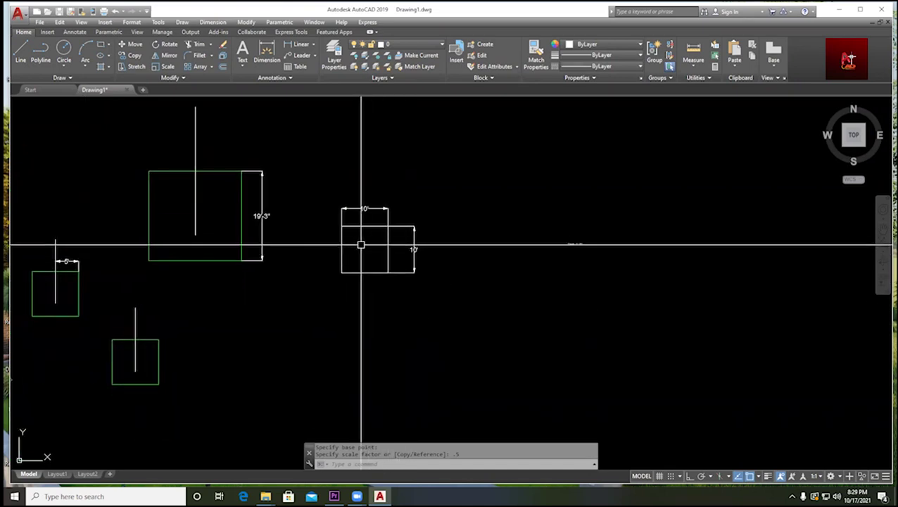
{"action": "scroll", "coordinate": [361, 243], "scroll_direction": "up", "scroll_amount": 2}
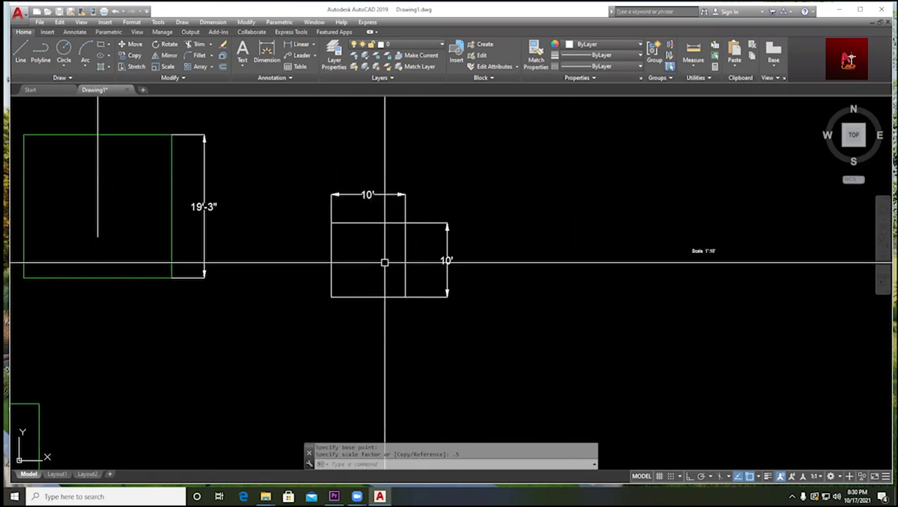
- Window-select the six-object 10' group and scale it by 3 so the square reads 30'
{"action": "left_click", "coordinate": [163, 66]}
{"action": "middle_click_drag", "start_coordinate": [445, 230], "coordinate": [409, 251]}
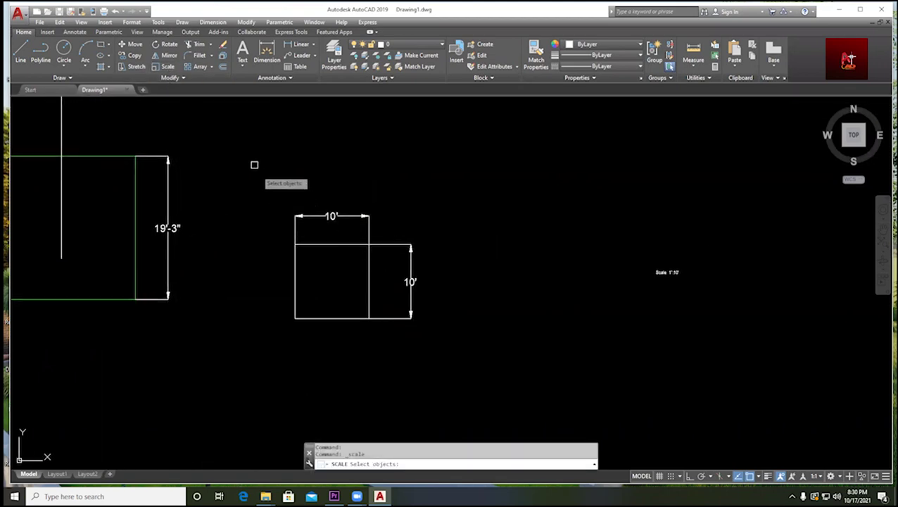
{"action": "left_click", "coordinate": [205, 141]}
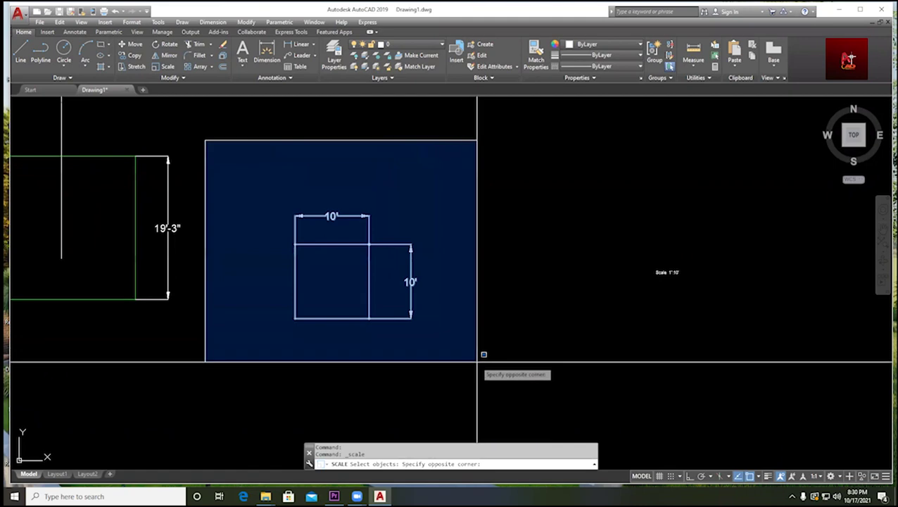
{"action": "left_click", "coordinate": [475, 357]}
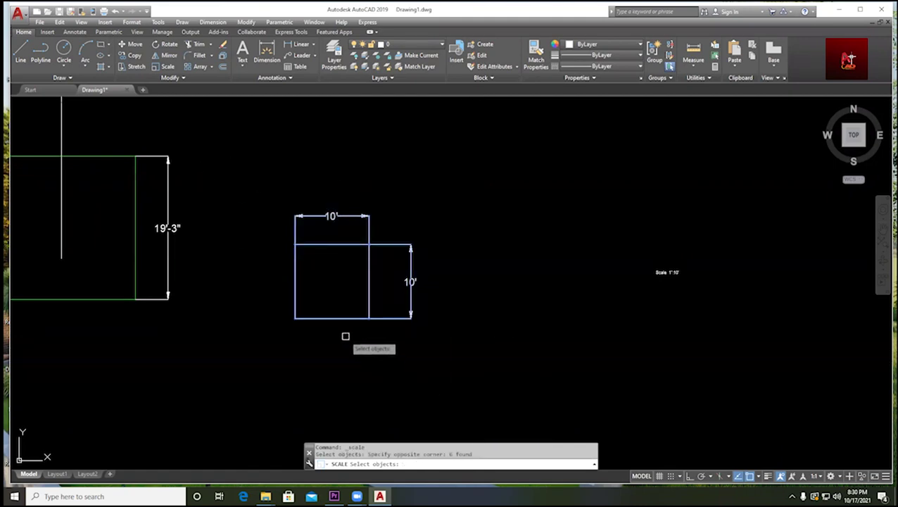
{"action": "key", "text": "Return"}
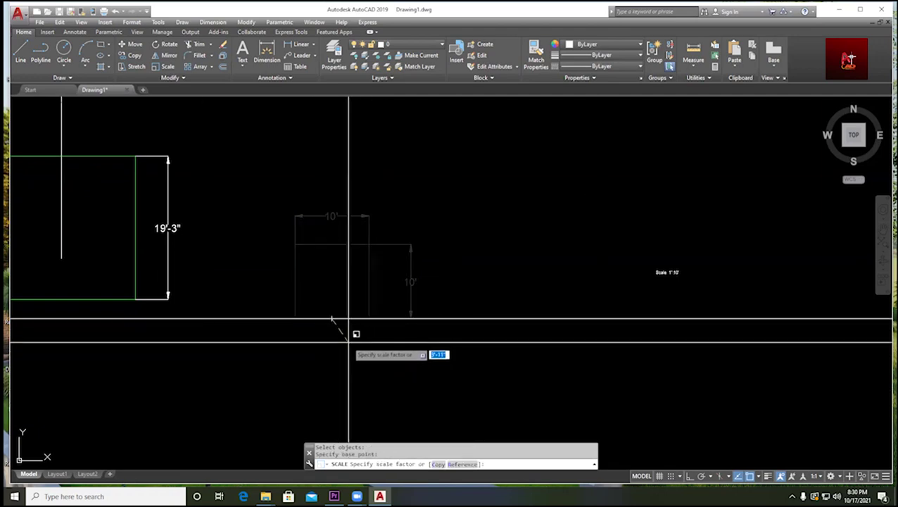
{"action": "type", "text": "8"}
{"action": "key", "text": "Return"}
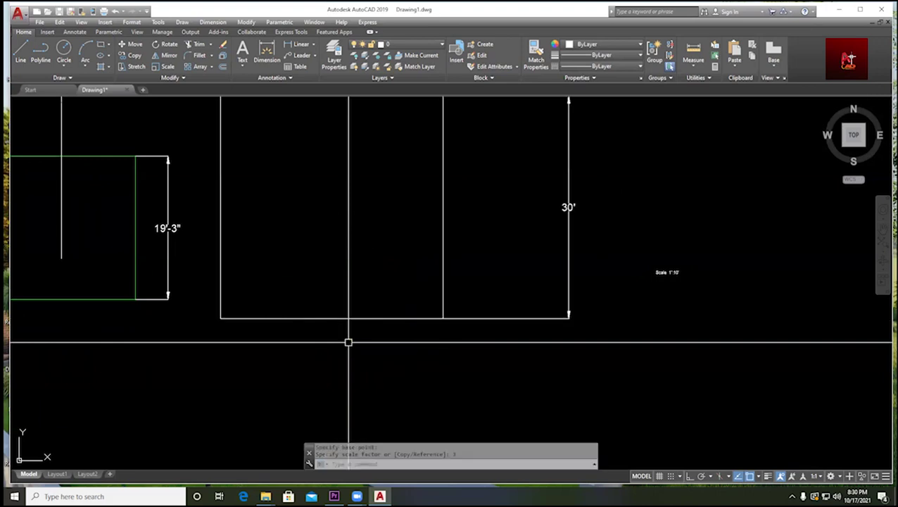
{"action": "scroll", "coordinate": [424, 300], "scroll_direction": "down", "scroll_amount": 2}
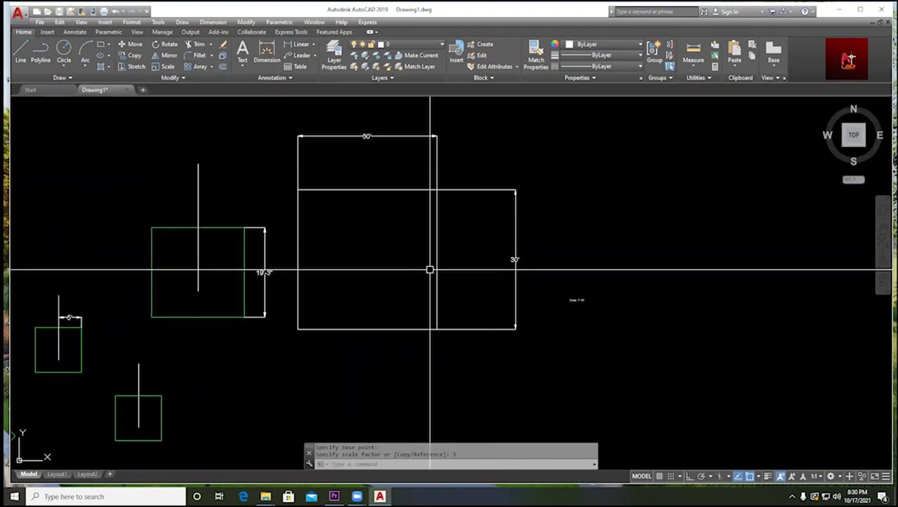
{"action": "scroll", "coordinate": [429, 270], "scroll_direction": "down", "scroll_amount": 2}
{"action": "middle_click_drag", "start_coordinate": [420, 273], "coordinate": [457, 226]}
- Cancel the pending scale and open vindana house plan.dwg
{"action": "key", "text": "Escape"}
{"action": "key", "text": "Escape"}
{"action": "middle_click_drag", "start_coordinate": [431, 195], "coordinate": [431, 209]}
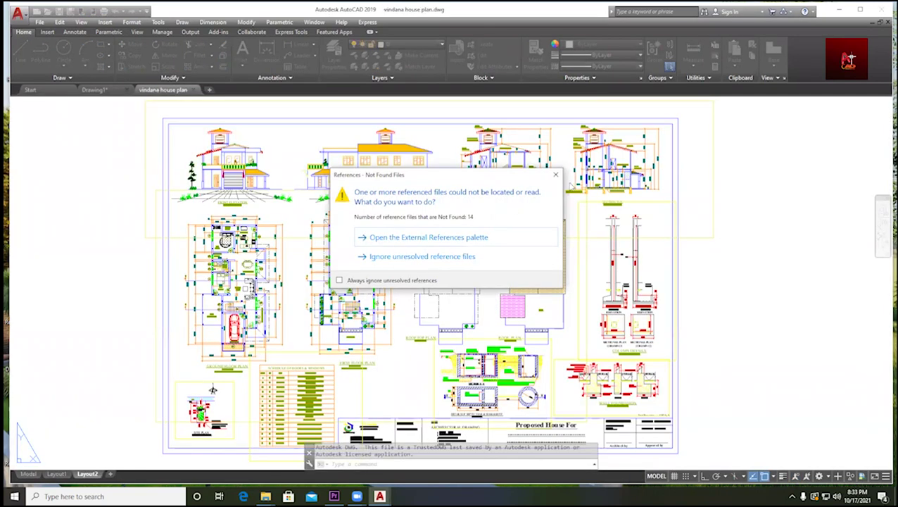
- Ignore the 14 unresolved references and zoom around the Layout2 sheet
{"action": "key", "text": "Escape"}
{"action": "scroll", "coordinate": [637, 230], "scroll_direction": "down", "scroll_amount": 2}
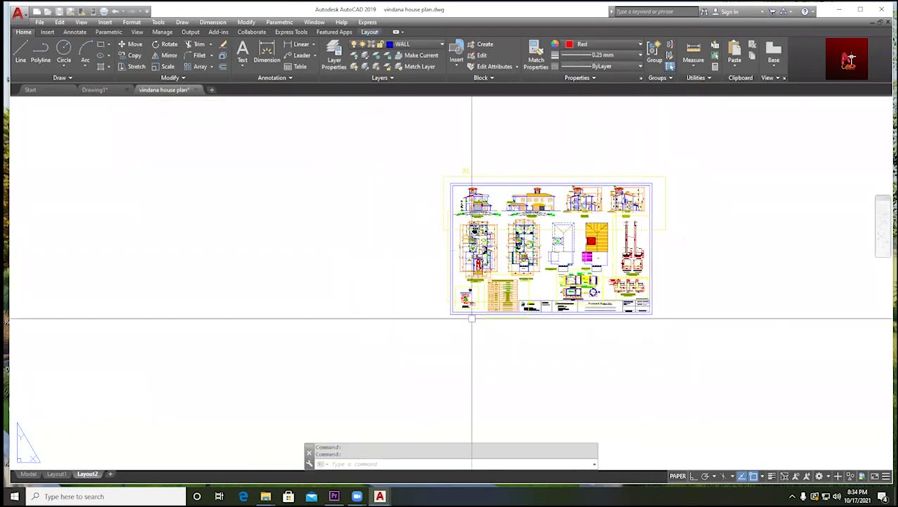
{"action": "scroll", "coordinate": [585, 271], "scroll_direction": "up", "scroll_amount": 2}
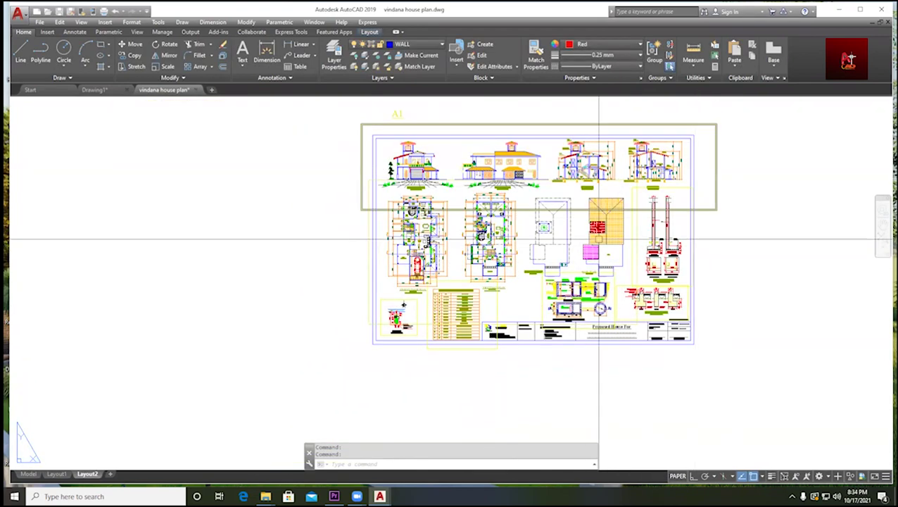
{"action": "scroll", "coordinate": [393, 304], "scroll_direction": "up", "scroll_amount": 5}
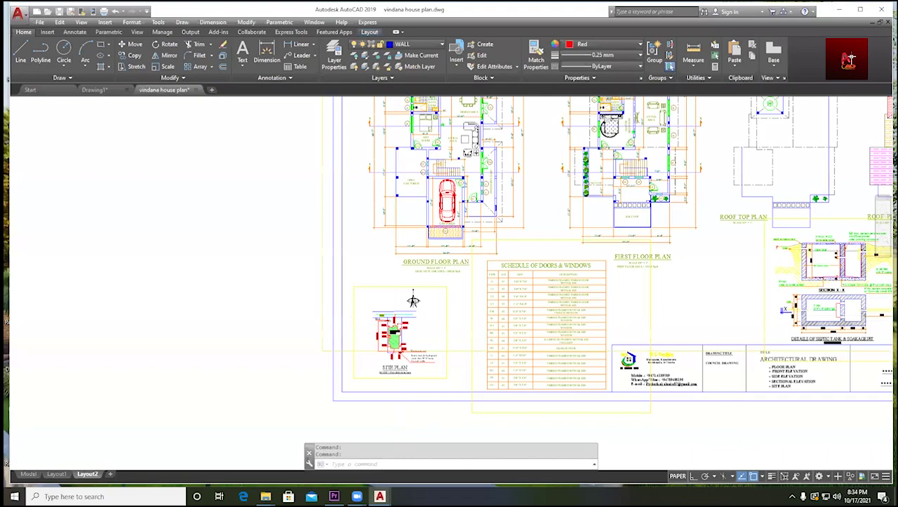
{"action": "scroll", "coordinate": [457, 301], "scroll_direction": "down", "scroll_amount": 5}
{"action": "scroll", "coordinate": [415, 247], "scroll_direction": "up", "scroll_amount": 2}
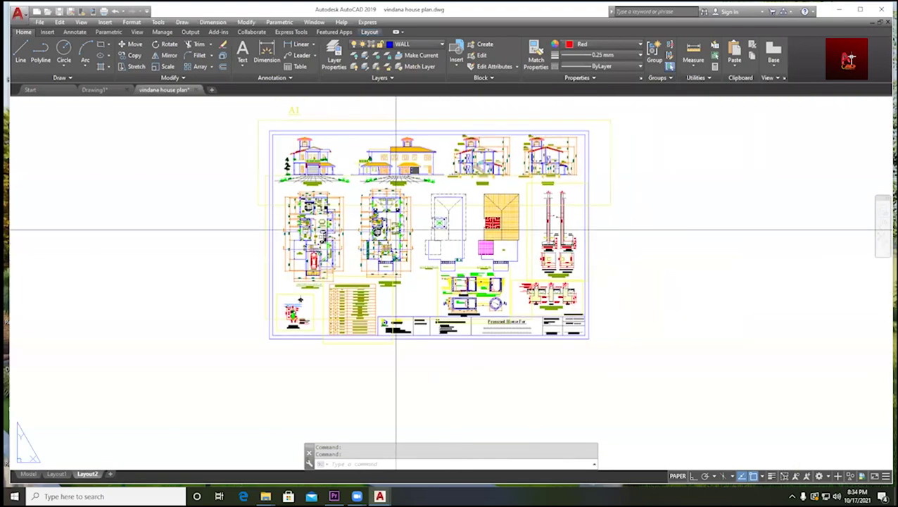
{"action": "scroll", "coordinate": [338, 134], "scroll_direction": "down", "scroll_amount": 2}
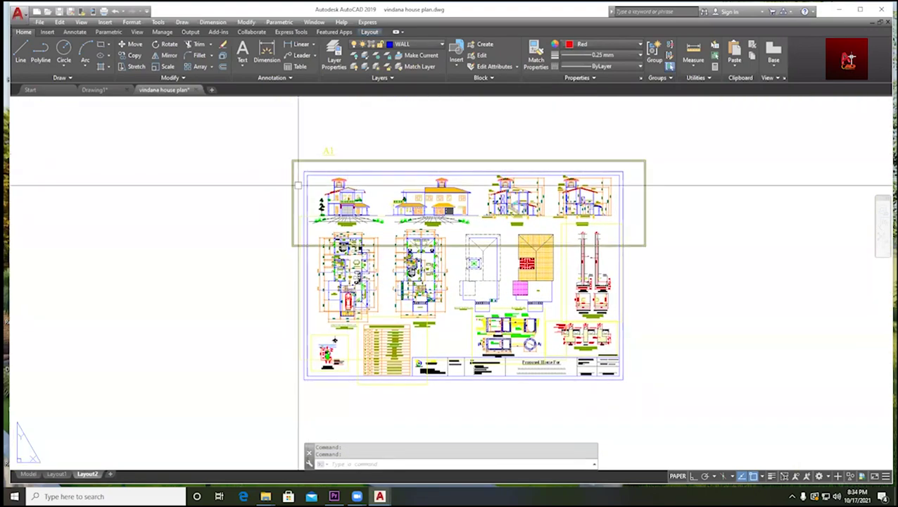
{"action": "scroll", "coordinate": [306, 171], "scroll_direction": "up", "scroll_amount": 2}
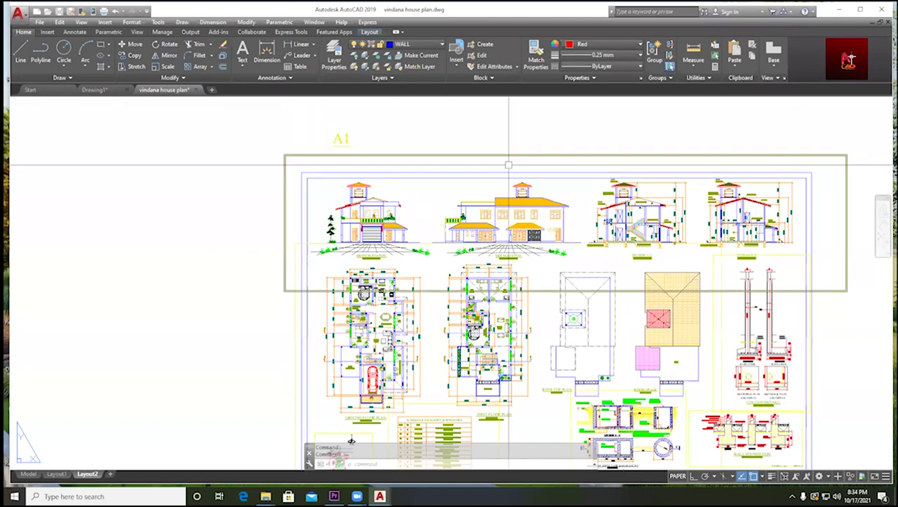
{"action": "scroll", "coordinate": [535, 156], "scroll_direction": "down", "scroll_amount": 3}
{"action": "middle_click_drag", "start_coordinate": [497, 120], "coordinate": [395, 148]}
{"action": "middle_click_drag", "start_coordinate": [389, 179], "coordinate": [401, 152]}
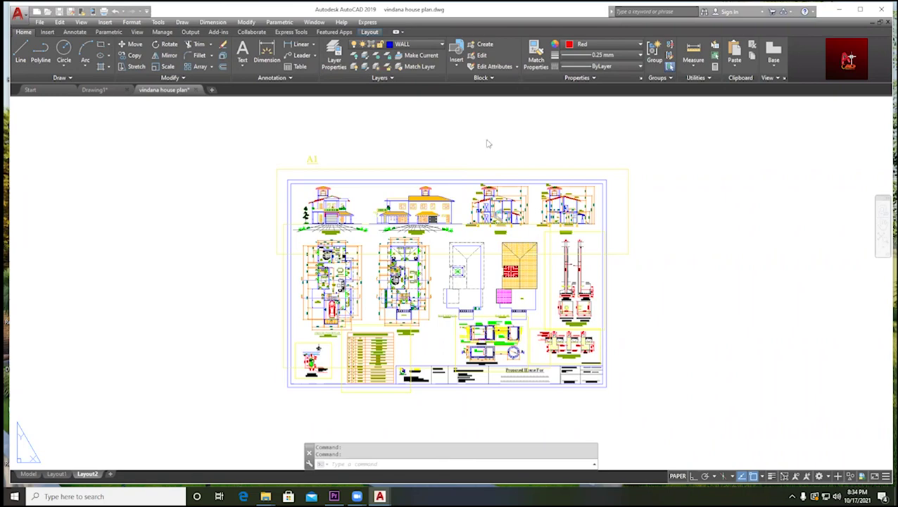
- Pan across the sheet to review the elevations, floor plans and 'Proposed House For' title block
{"action": "scroll", "coordinate": [366, 153], "scroll_direction": "down", "scroll_amount": 2}
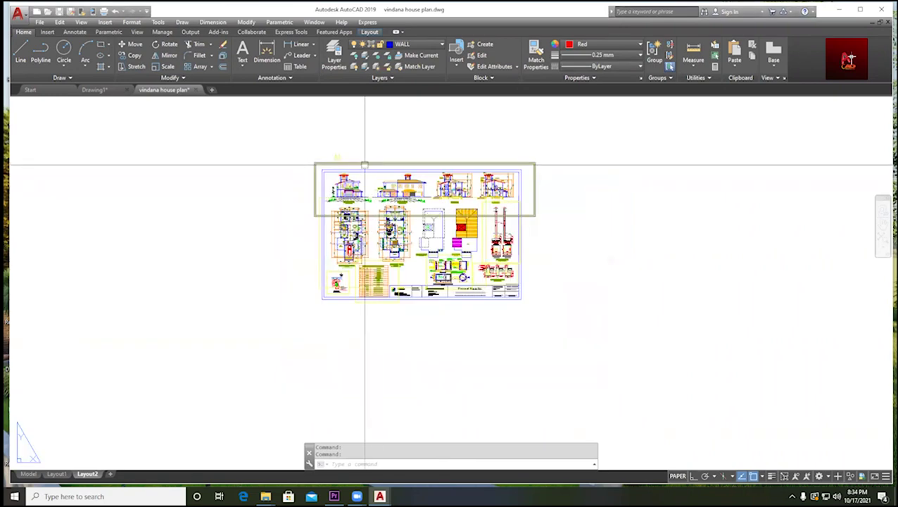
{"action": "scroll", "coordinate": [499, 236], "scroll_direction": "up", "scroll_amount": 2}
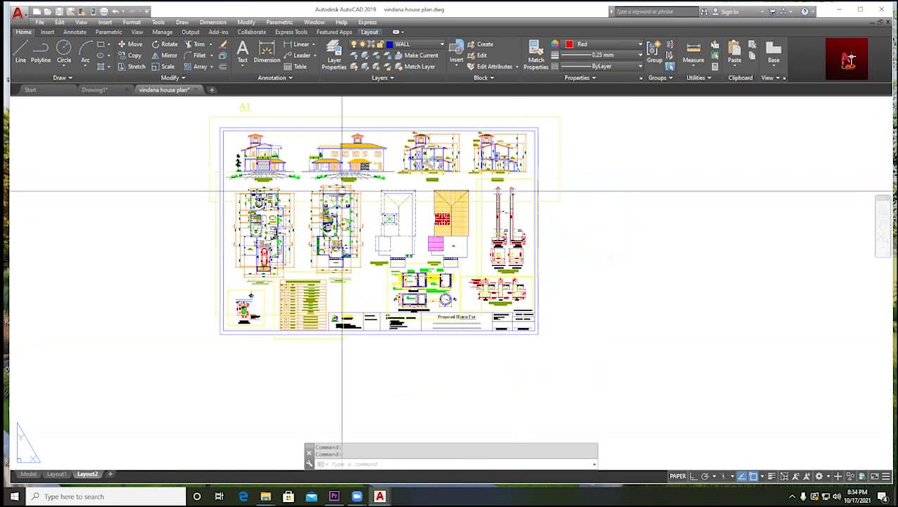
{"action": "middle_click_drag", "start_coordinate": [342, 192], "coordinate": [489, 236]}
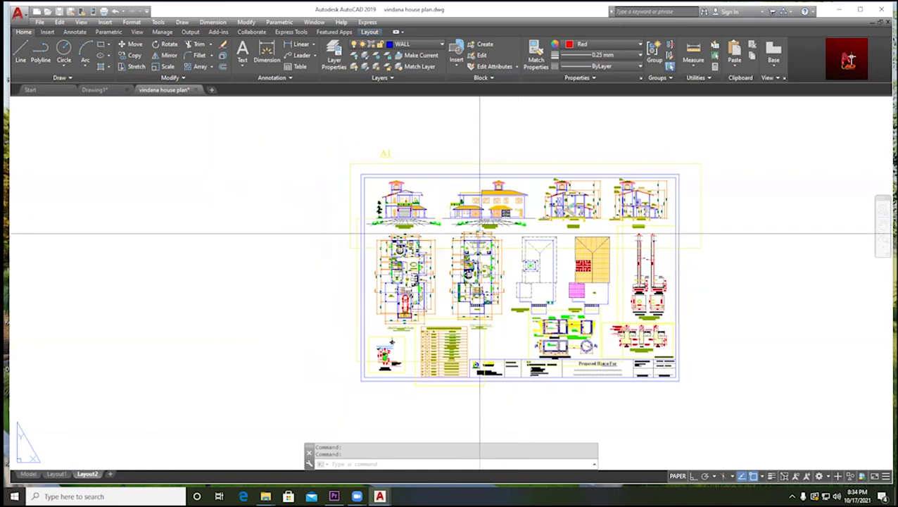
{"action": "scroll", "coordinate": [492, 231], "scroll_direction": "down", "scroll_amount": 1}
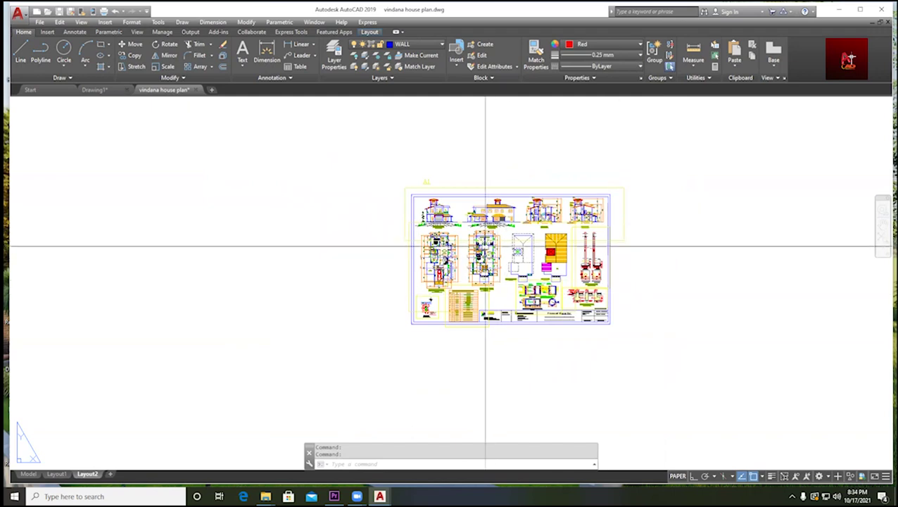
{"action": "scroll", "coordinate": [485, 277], "scroll_direction": "up", "scroll_amount": 2}
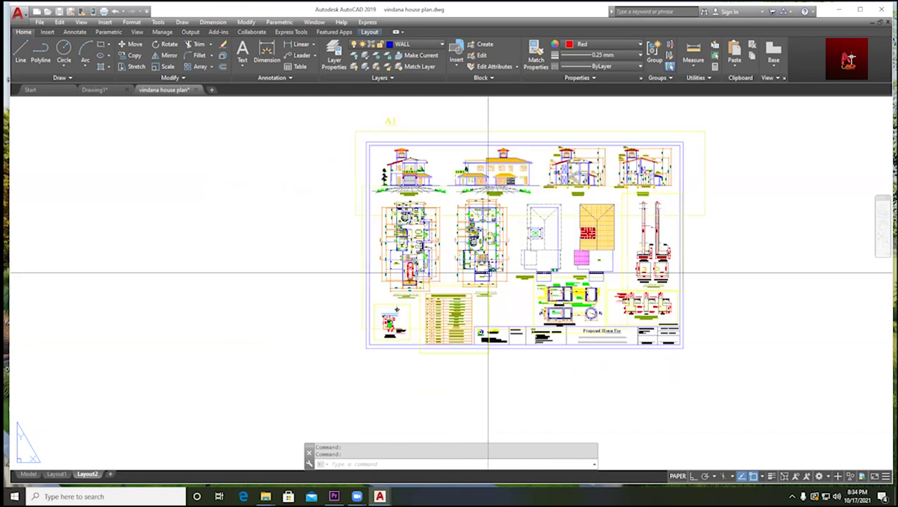
{"action": "middle_click_drag", "start_coordinate": [300, 99], "coordinate": [181, 100]}
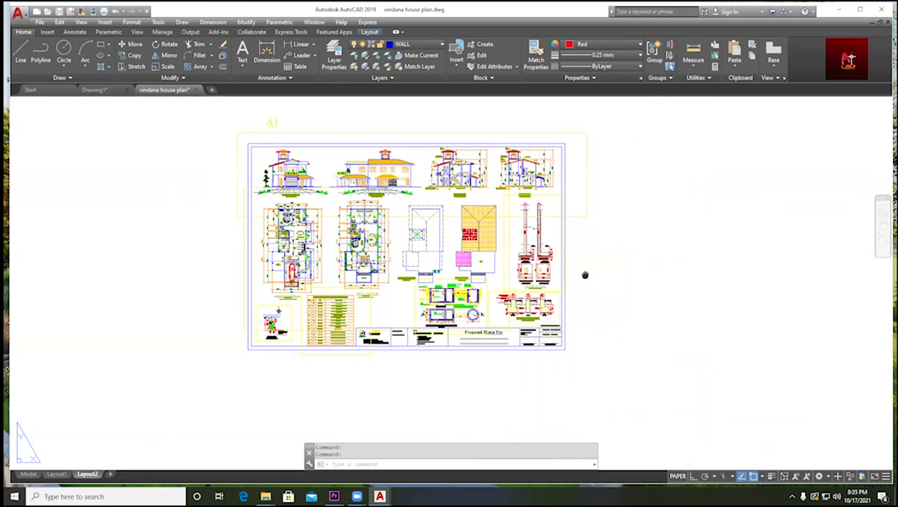
{"action": "middle_click_drag", "start_coordinate": [586, 275], "coordinate": [628, 284]}
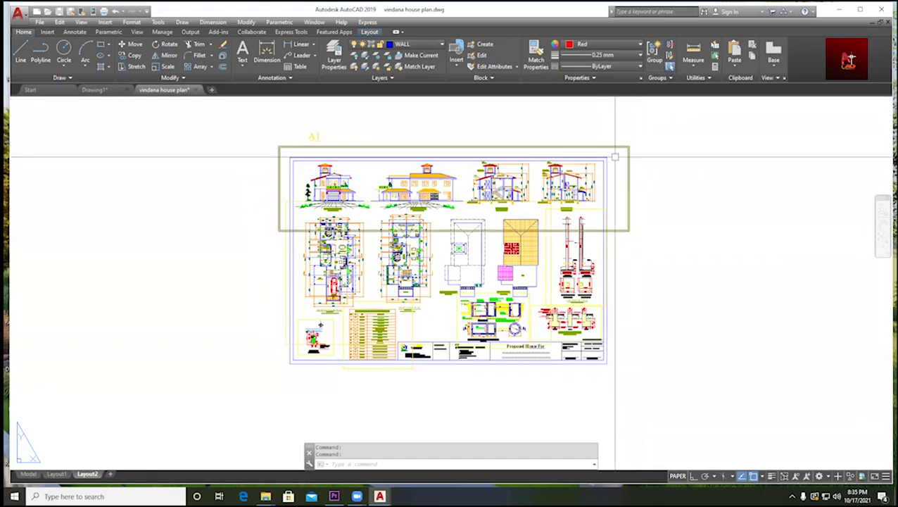
{"action": "scroll", "coordinate": [604, 159], "scroll_direction": "up", "scroll_amount": 2}
{"action": "scroll", "coordinate": [634, 149], "scroll_direction": "down", "scroll_amount": 2}
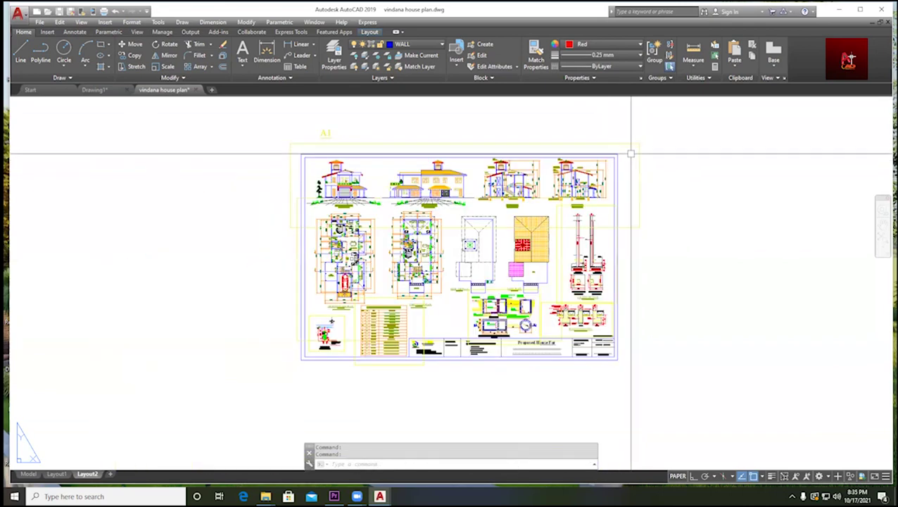
{"action": "scroll", "coordinate": [621, 151], "scroll_direction": "up", "scroll_amount": 2}
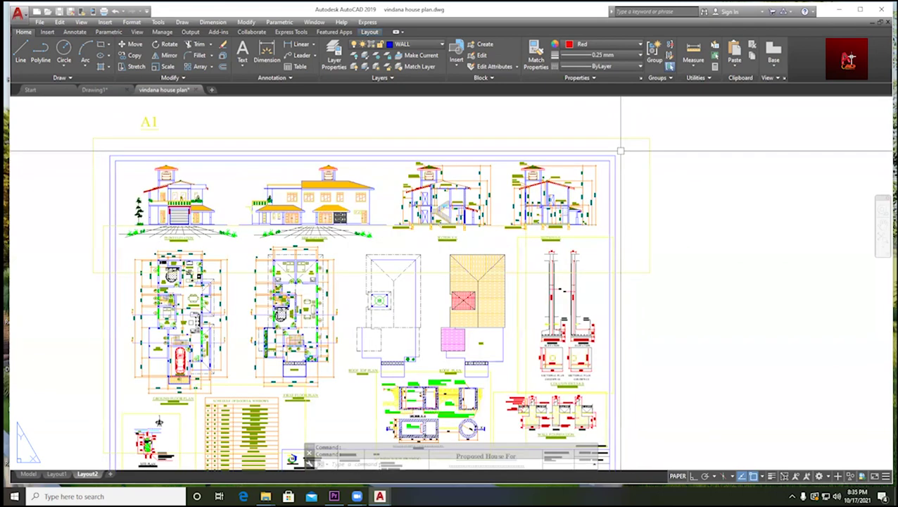
{"action": "scroll", "coordinate": [620, 150], "scroll_direction": "down", "scroll_amount": 2}
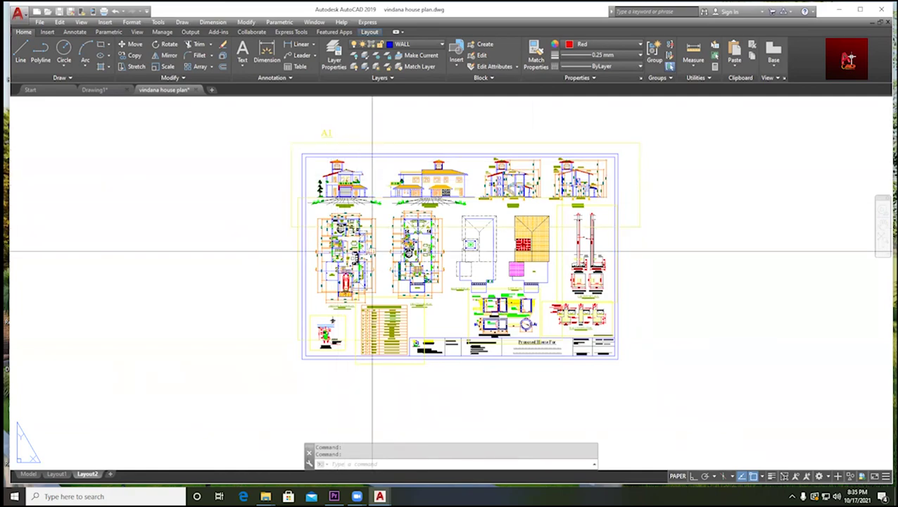
{"action": "scroll", "coordinate": [373, 260], "scroll_direction": "up", "scroll_amount": 2}
{"action": "scroll", "coordinate": [390, 299], "scroll_direction": "up", "scroll_amount": 2}
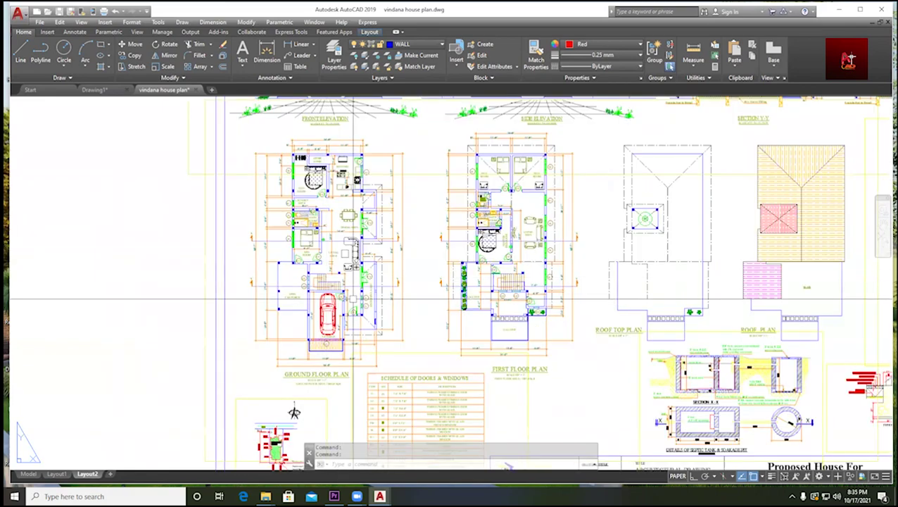
{"action": "scroll", "coordinate": [357, 276], "scroll_direction": "down", "scroll_amount": 2}
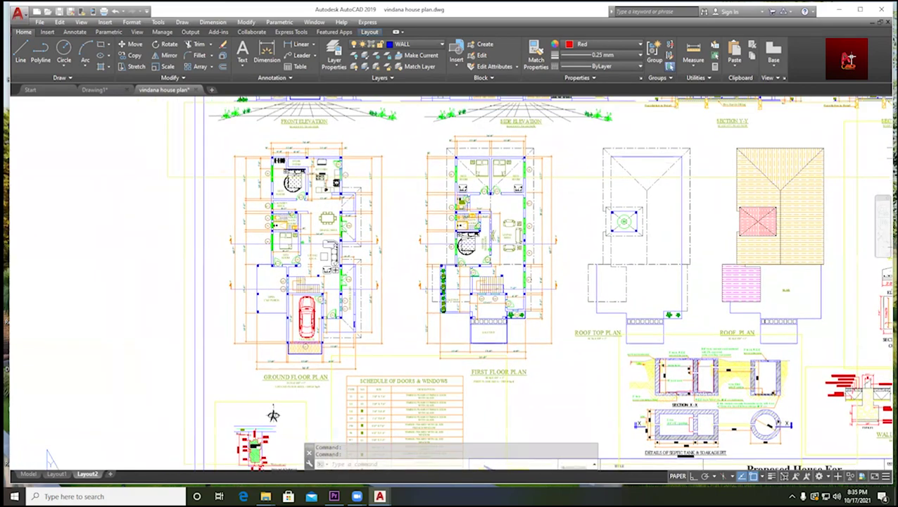
{"action": "scroll", "coordinate": [356, 276], "scroll_direction": "down", "scroll_amount": 1}
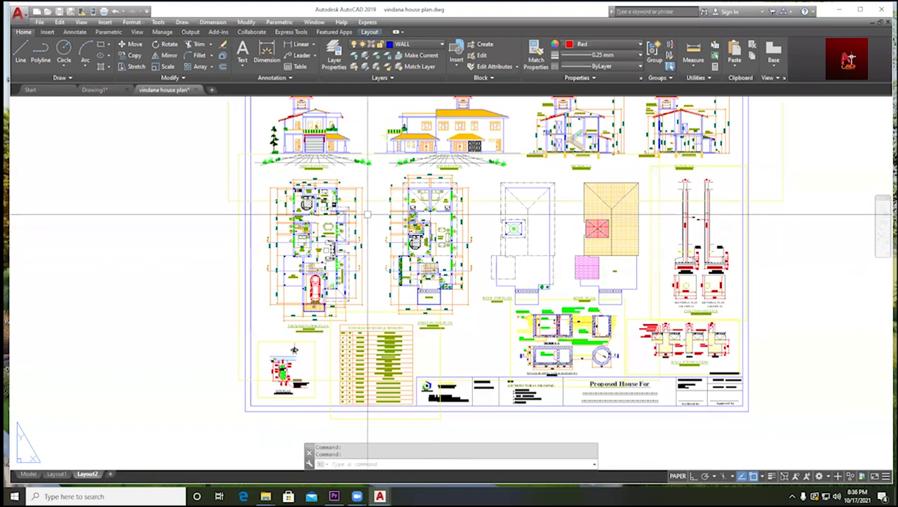
{"action": "scroll", "coordinate": [356, 190], "scroll_direction": "up", "scroll_amount": 2}
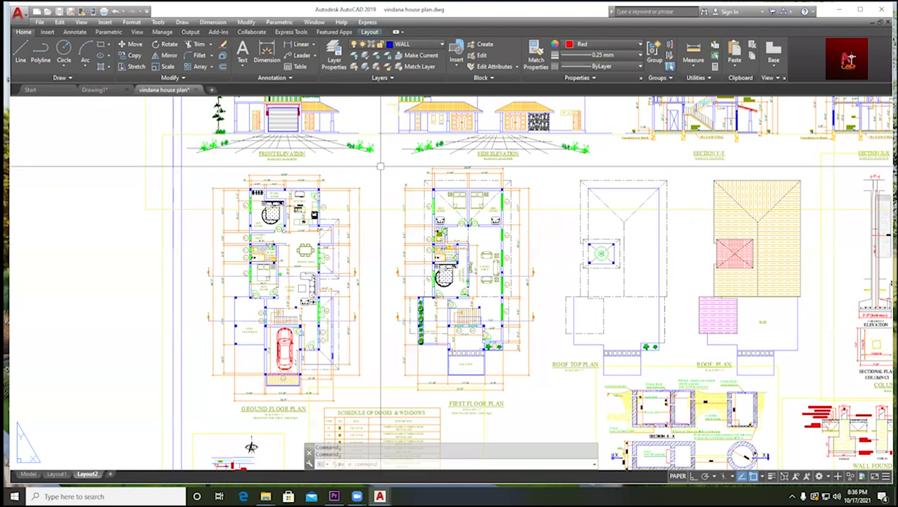
{"action": "scroll", "coordinate": [371, 181], "scroll_direction": "down", "scroll_amount": 2}
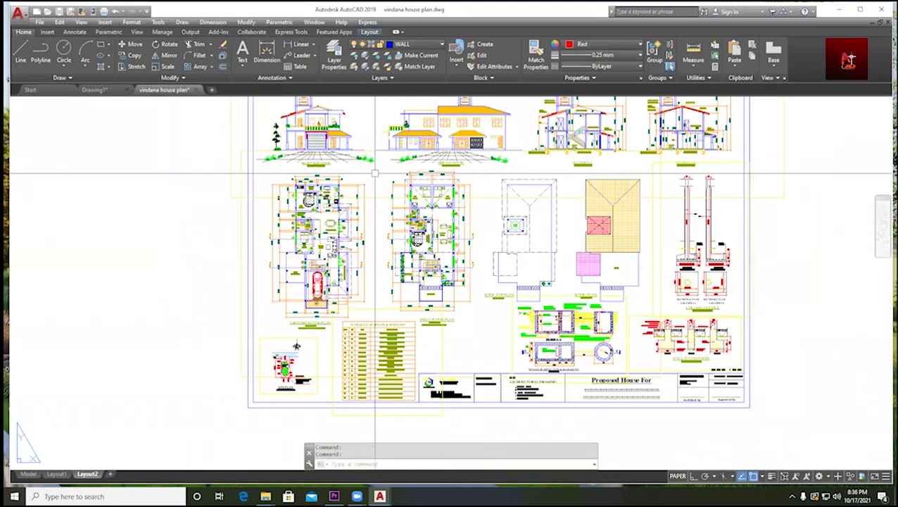
{"action": "scroll", "coordinate": [373, 172], "scroll_direction": "up", "scroll_amount": 2}
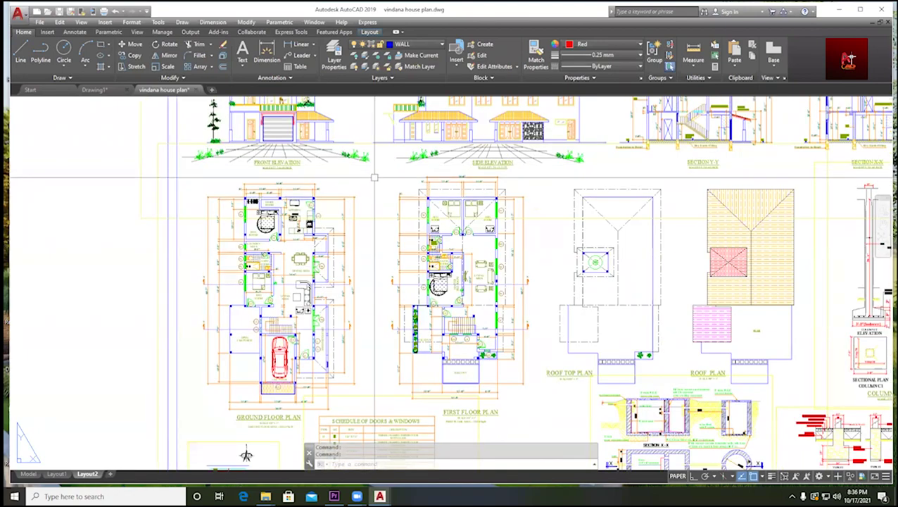
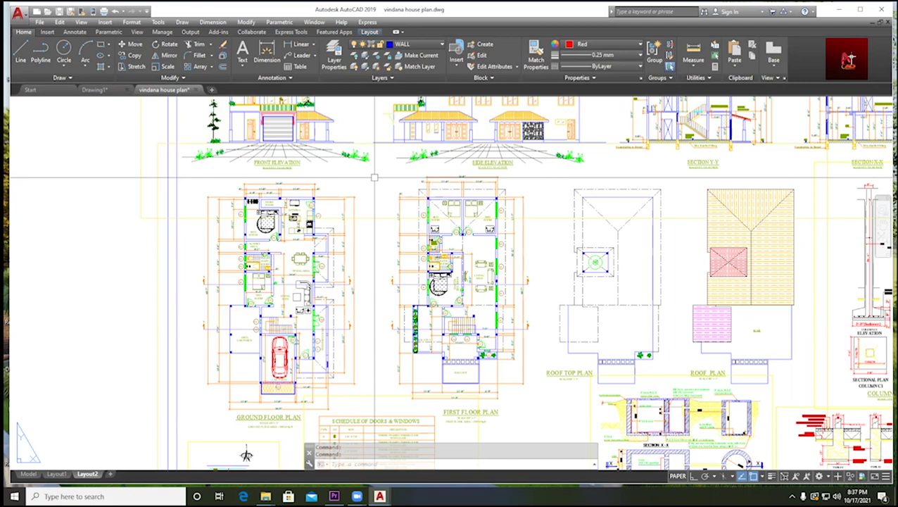
- Pan Layout2 so the elevations sit above the floor plans in view
{"action": "scroll", "coordinate": [359, 179], "scroll_direction": "down", "scroll_amount": 3}
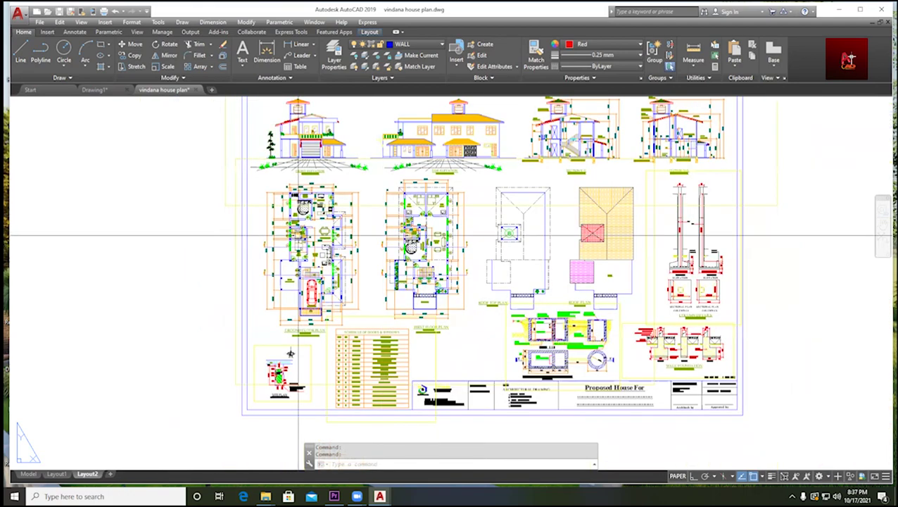
{"action": "scroll", "coordinate": [331, 235], "scroll_direction": "up", "scroll_amount": 2}
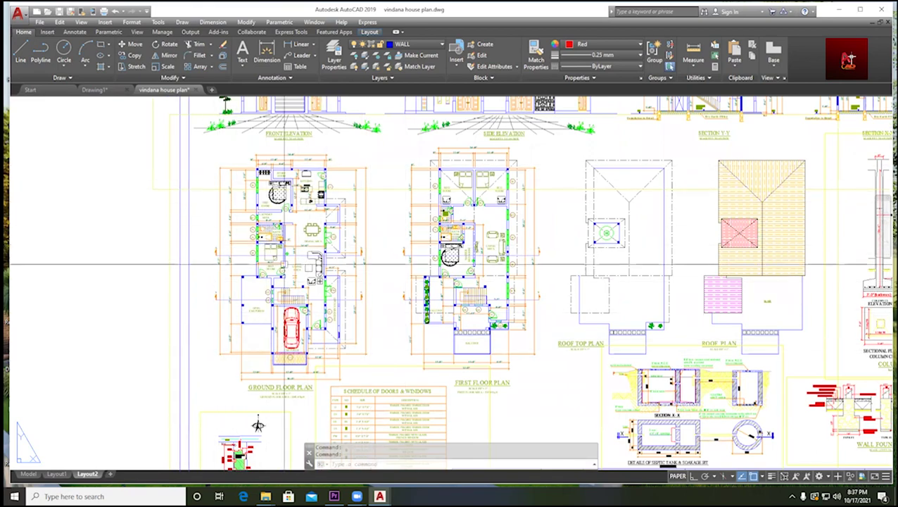
{"action": "scroll", "coordinate": [295, 233], "scroll_direction": "up", "scroll_amount": 1}
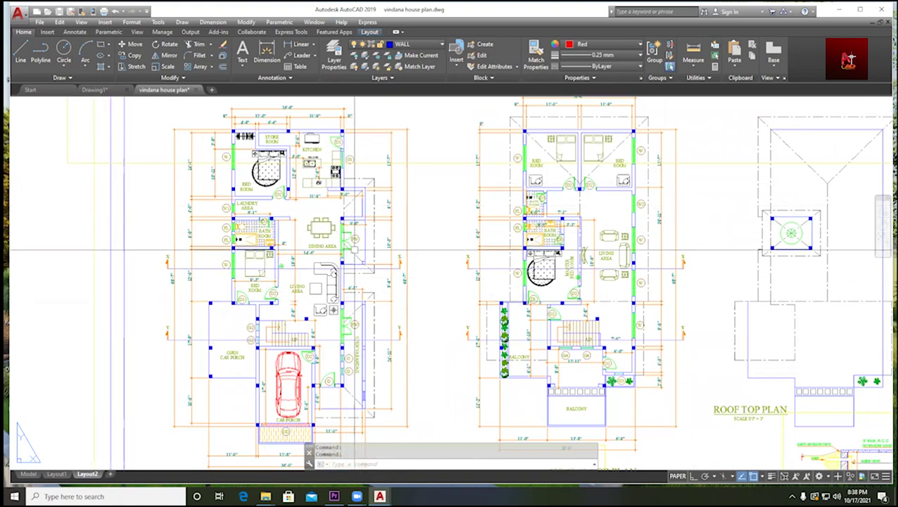
{"action": "scroll", "coordinate": [354, 248], "scroll_direction": "down", "scroll_amount": 2}
{"action": "middle_click_drag", "start_coordinate": [370, 190], "coordinate": [371, 257]}
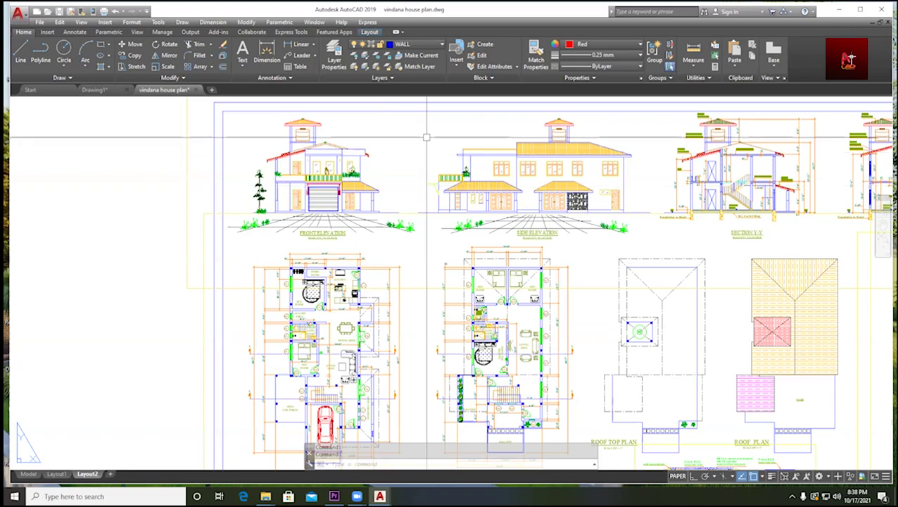
{"action": "middle_click_drag", "start_coordinate": [299, 141], "coordinate": [279, 156]}
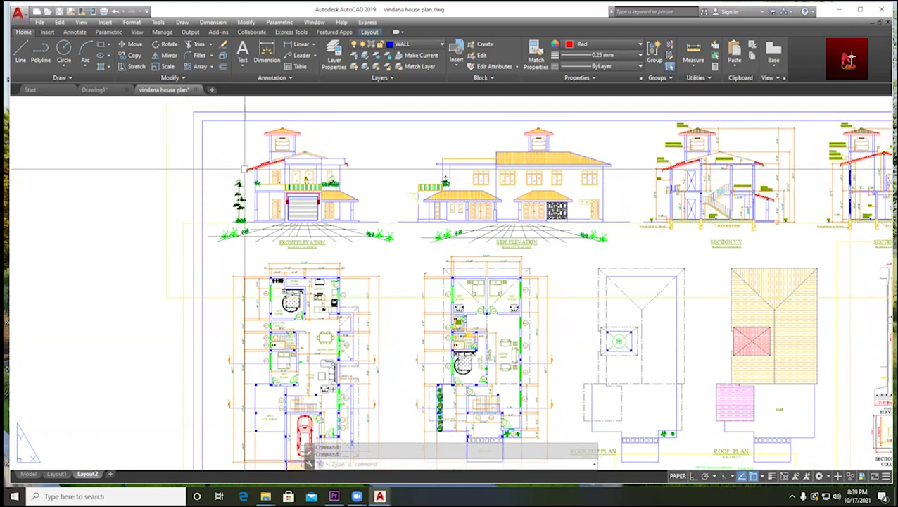
{"action": "scroll", "coordinate": [366, 180], "scroll_direction": "up", "scroll_amount": 2}
{"action": "scroll", "coordinate": [319, 211], "scroll_direction": "down", "scroll_amount": 2}
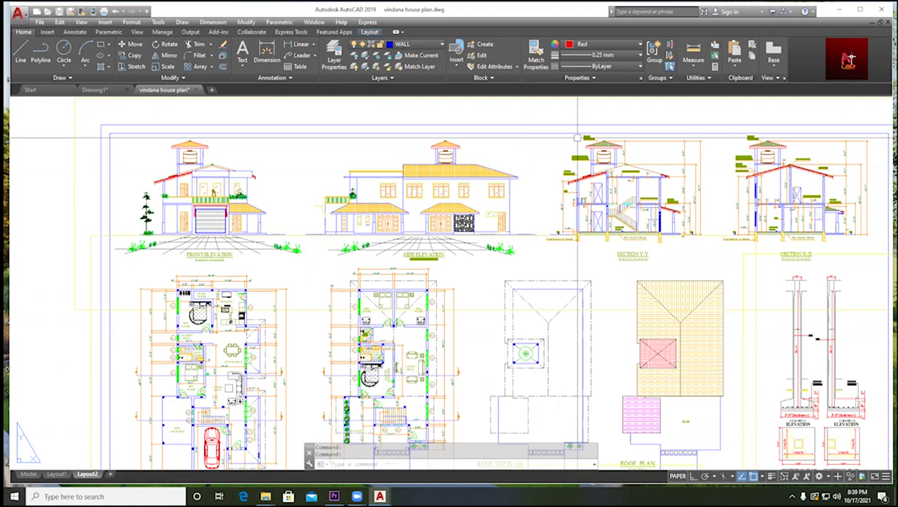
- Pan right to bring the section drawings into view
{"action": "middle_click_drag", "start_coordinate": [579, 133], "coordinate": [477, 107]}
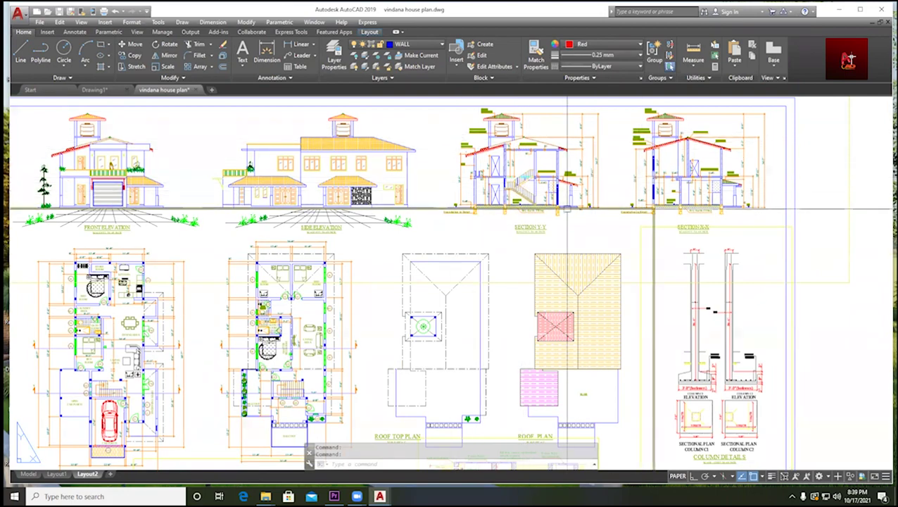
{"action": "scroll", "coordinate": [568, 209], "scroll_direction": "down", "scroll_amount": 4}
{"action": "scroll", "coordinate": [464, 339], "scroll_direction": "up", "scroll_amount": 6}
{"action": "scroll", "coordinate": [463, 339], "scroll_direction": "down", "scroll_amount": 2}
- Show the roof plans, column details and wall foundation together near the centre
{"action": "mouse_move", "coordinate": [464, 340]}
{"action": "middle_mouse_down"}
{"action": "mouse_move", "coordinate": [453, 310]}
{"action": "mouse_move", "coordinate": [433, 296]}
{"action": "middle_mouse_up"}
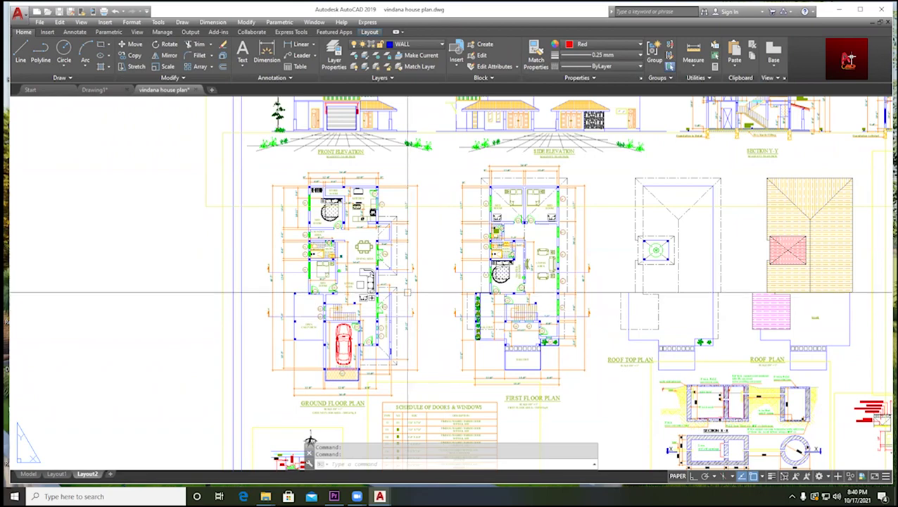
{"action": "scroll", "coordinate": [446, 310], "scroll_direction": "down", "scroll_amount": 3}
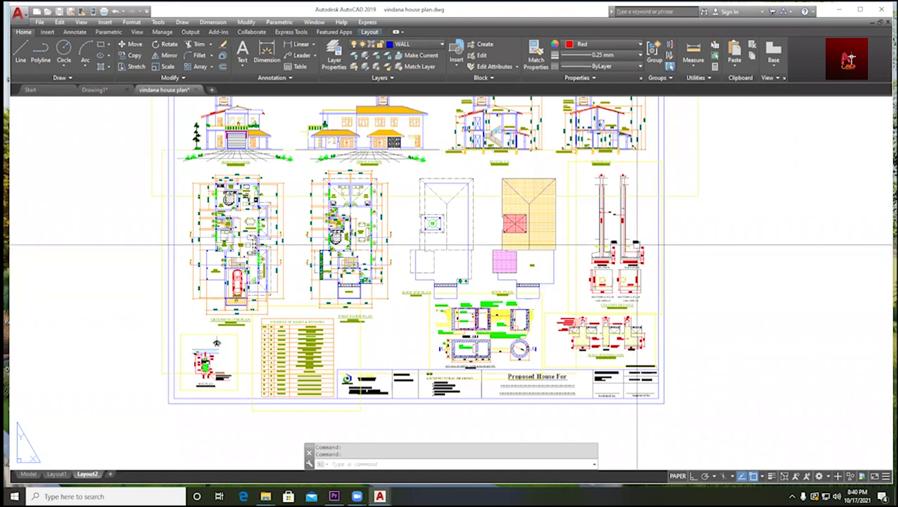
{"action": "scroll", "coordinate": [650, 278], "scroll_direction": "up", "scroll_amount": 2}
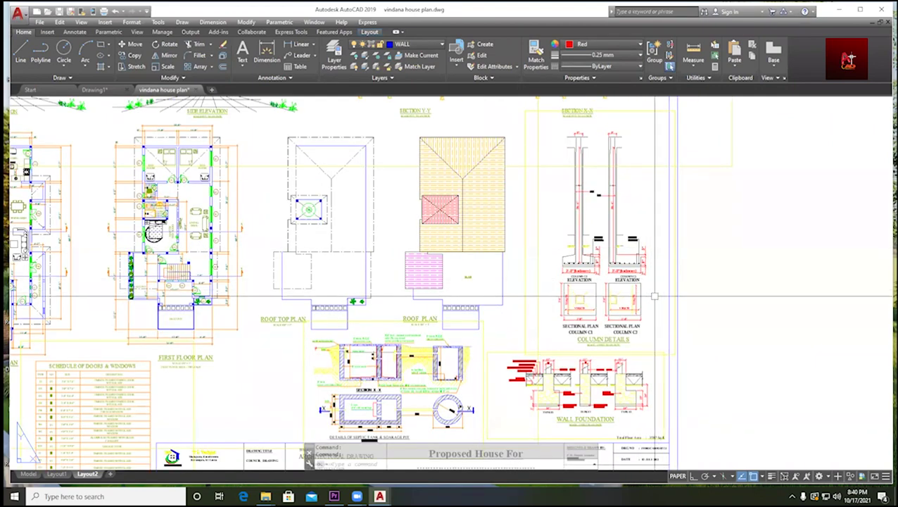
{"action": "middle_click_drag", "start_coordinate": [656, 285], "coordinate": [597, 247]}
{"action": "middle_click_drag", "start_coordinate": [611, 276], "coordinate": [482, 349]}
{"action": "scroll", "coordinate": [451, 356], "scroll_direction": "up", "scroll_amount": 2}
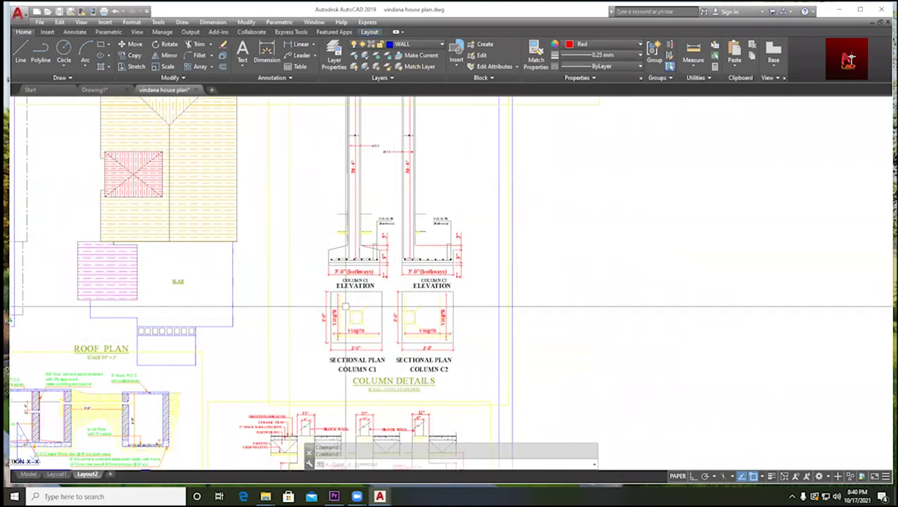
{"action": "scroll", "coordinate": [391, 310], "scroll_direction": "down", "scroll_amount": 3}
{"action": "middle_click_drag", "start_coordinate": [419, 210], "coordinate": [531, 204]}
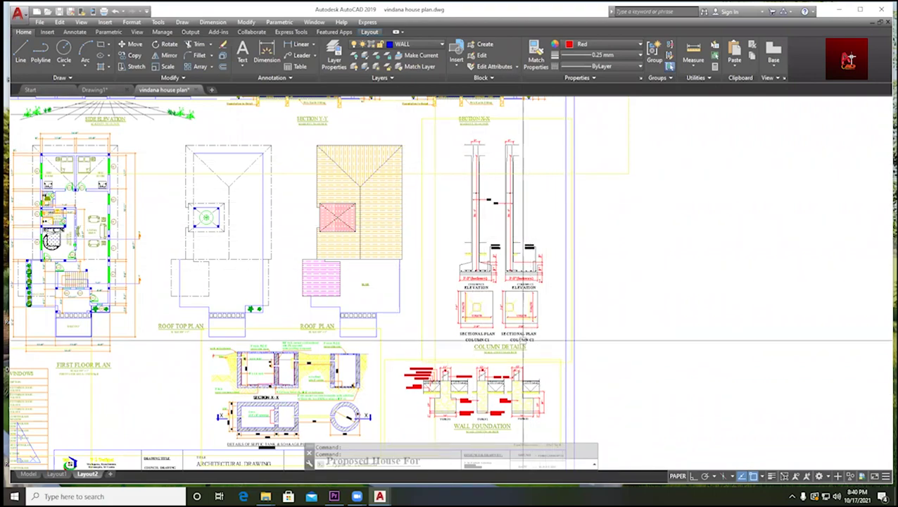
{"action": "scroll", "coordinate": [524, 341], "scroll_direction": "down", "scroll_amount": 5}
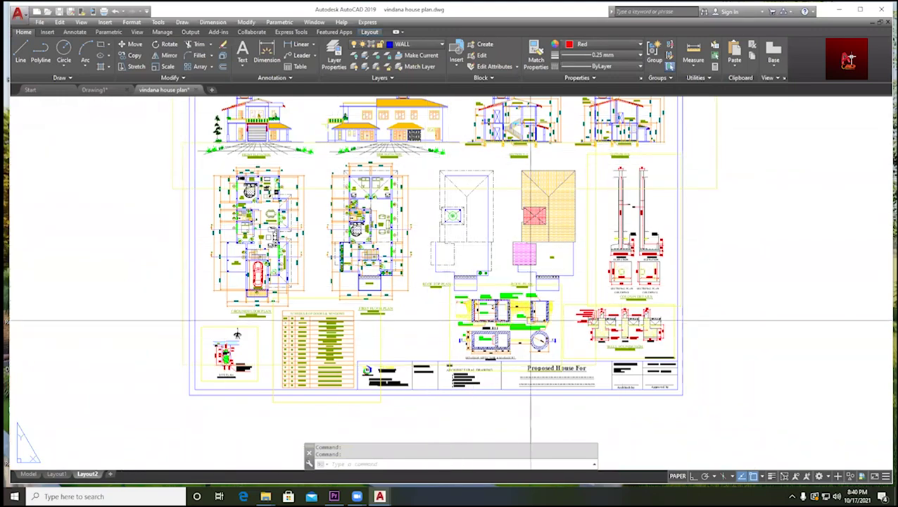
{"action": "scroll", "coordinate": [528, 339], "scroll_direction": "up", "scroll_amount": 4}
- Pan down to bring the title block into view
{"action": "middle_click_drag", "start_coordinate": [524, 342], "coordinate": [510, 259]}
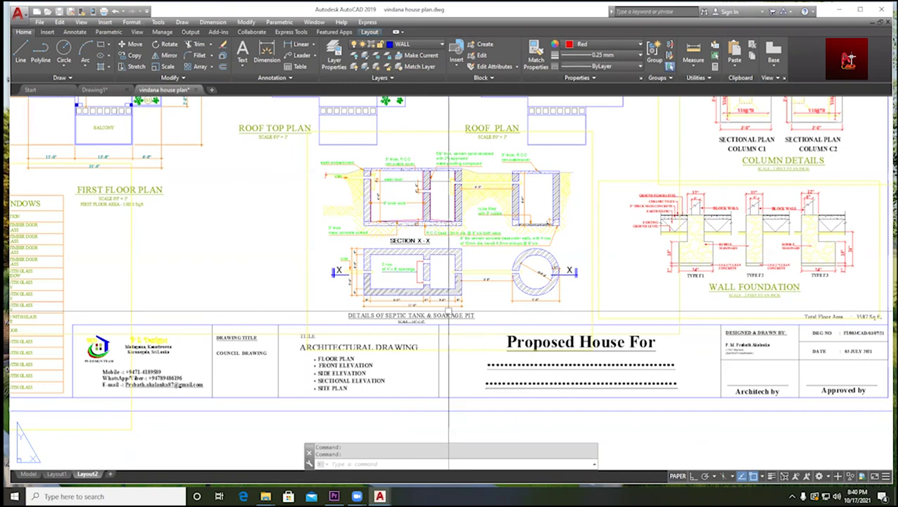
{"action": "scroll", "coordinate": [450, 311], "scroll_direction": "down", "scroll_amount": 3}
{"action": "scroll", "coordinate": [422, 260], "scroll_direction": "up", "scroll_amount": 2}
{"action": "scroll", "coordinate": [390, 227], "scroll_direction": "up", "scroll_amount": 6}
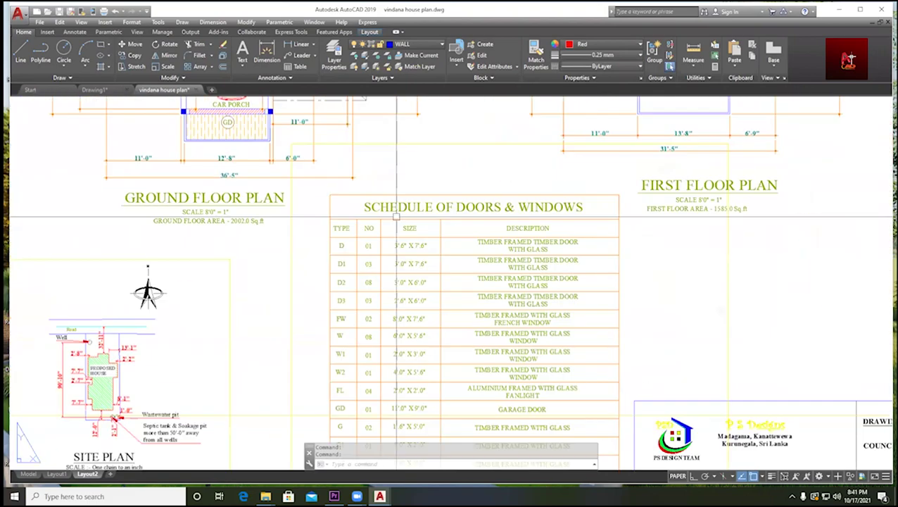
{"action": "scroll", "coordinate": [407, 195], "scroll_direction": "down", "scroll_amount": 2}
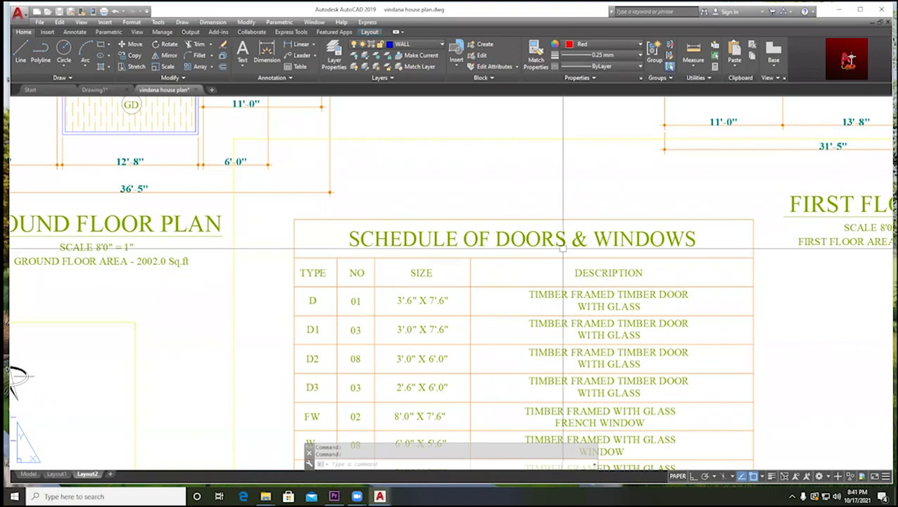
{"action": "scroll", "coordinate": [490, 226], "scroll_direction": "down", "scroll_amount": 3}
- Frame the schedule and site plan alongside the title block
{"action": "middle_click_drag", "start_coordinate": [463, 241], "coordinate": [403, 185]}
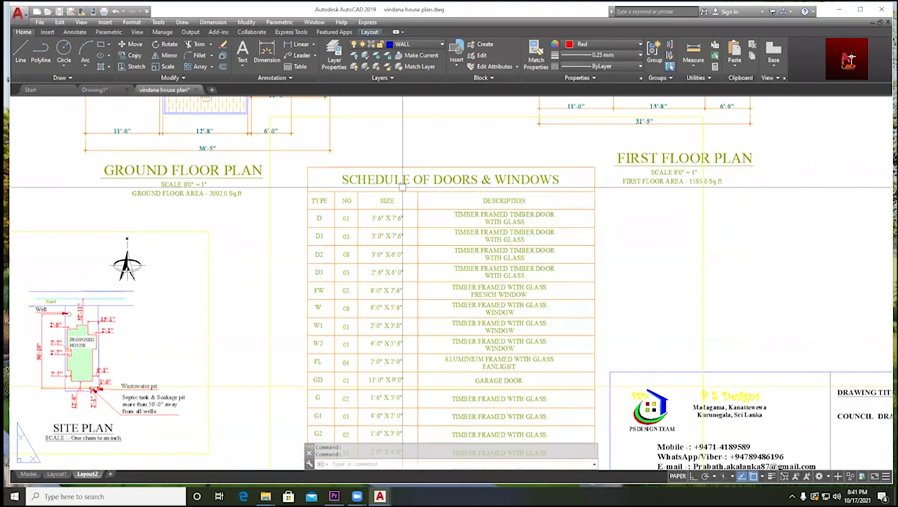
{"action": "scroll", "coordinate": [331, 176], "scroll_direction": "up", "scroll_amount": 5}
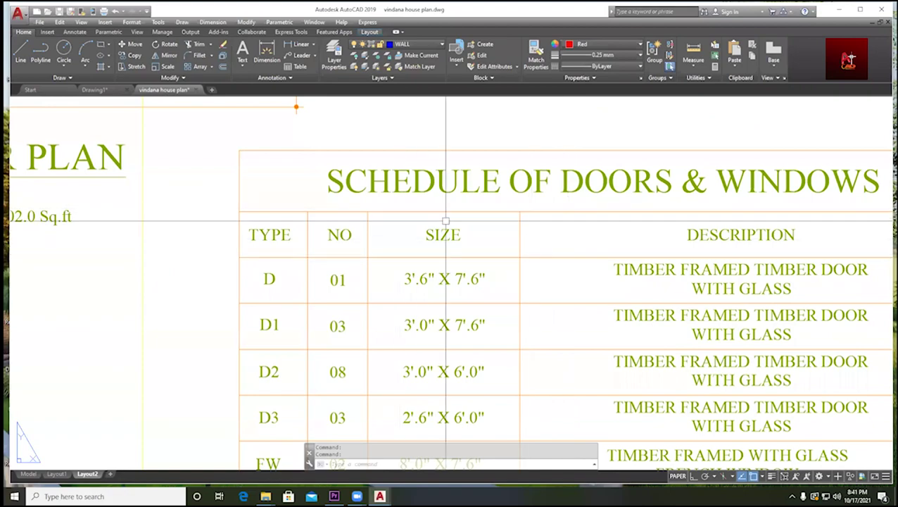
{"action": "scroll", "coordinate": [446, 220], "scroll_direction": "down", "scroll_amount": 5}
{"action": "scroll", "coordinate": [516, 233], "scroll_direction": "up", "scroll_amount": 5}
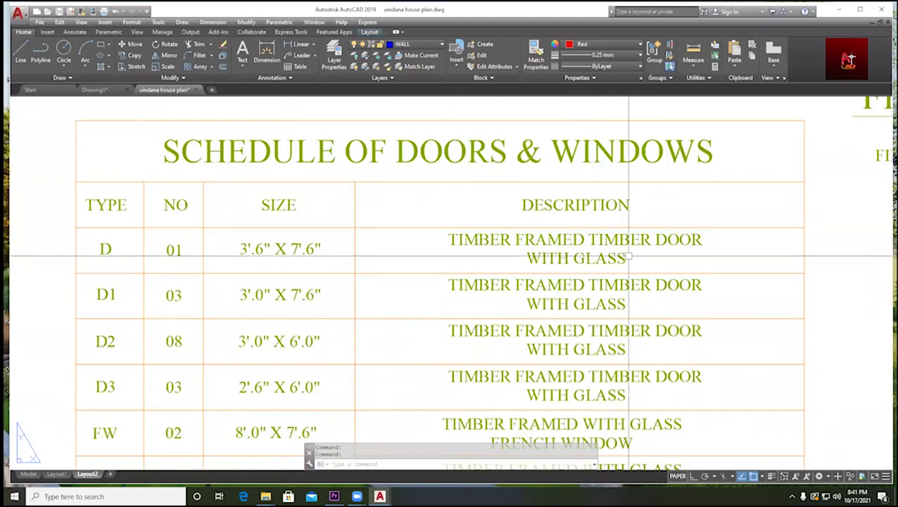
{"action": "scroll", "coordinate": [629, 256], "scroll_direction": "down", "scroll_amount": 5}
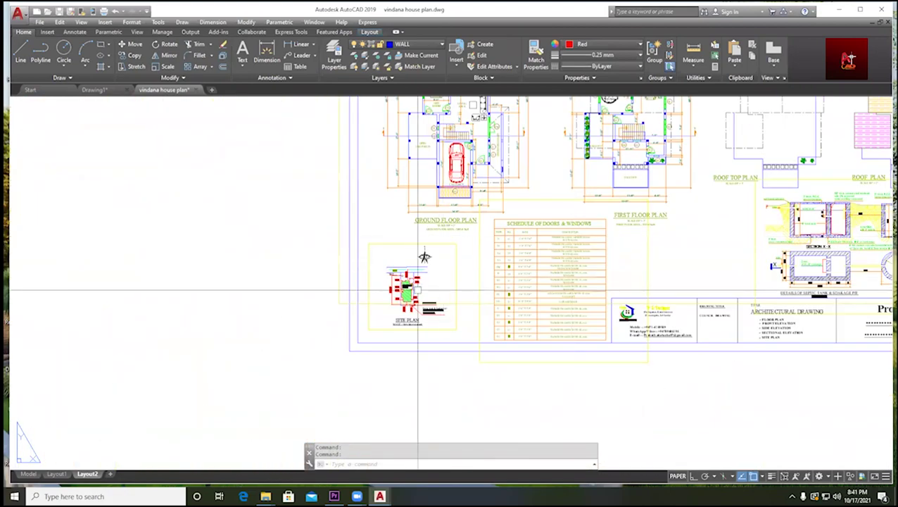
{"action": "scroll", "coordinate": [451, 282], "scroll_direction": "up", "scroll_amount": 3}
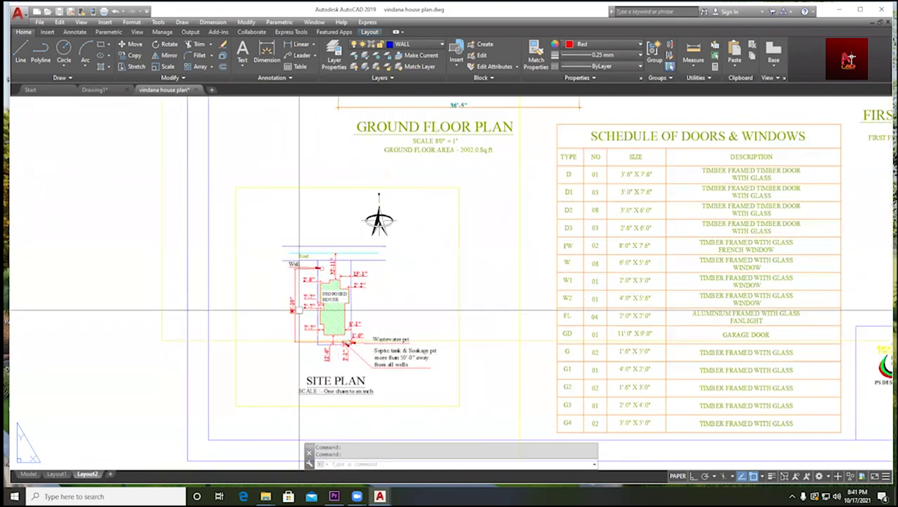
{"action": "middle_click_drag", "start_coordinate": [315, 302], "coordinate": [308, 249]}
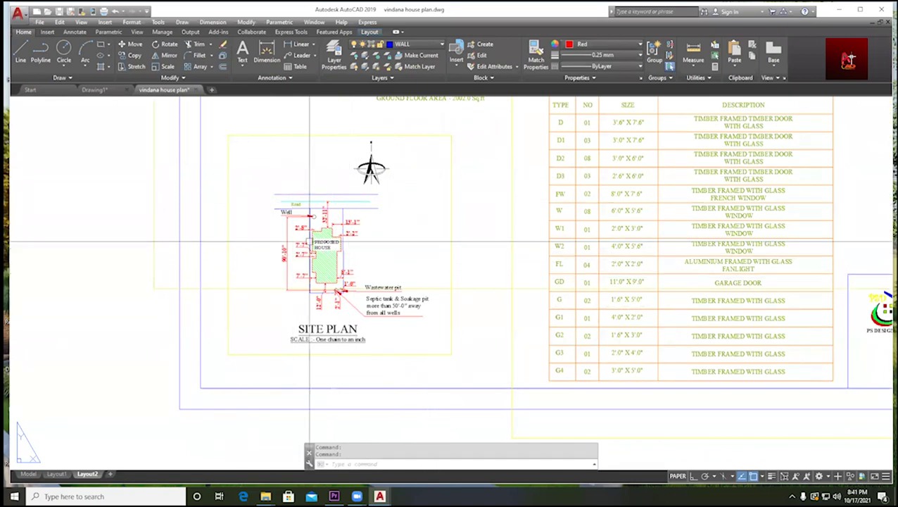
{"action": "scroll", "coordinate": [311, 242], "scroll_direction": "up", "scroll_amount": 3}
{"action": "scroll", "coordinate": [336, 326], "scroll_direction": "down", "scroll_amount": 3}
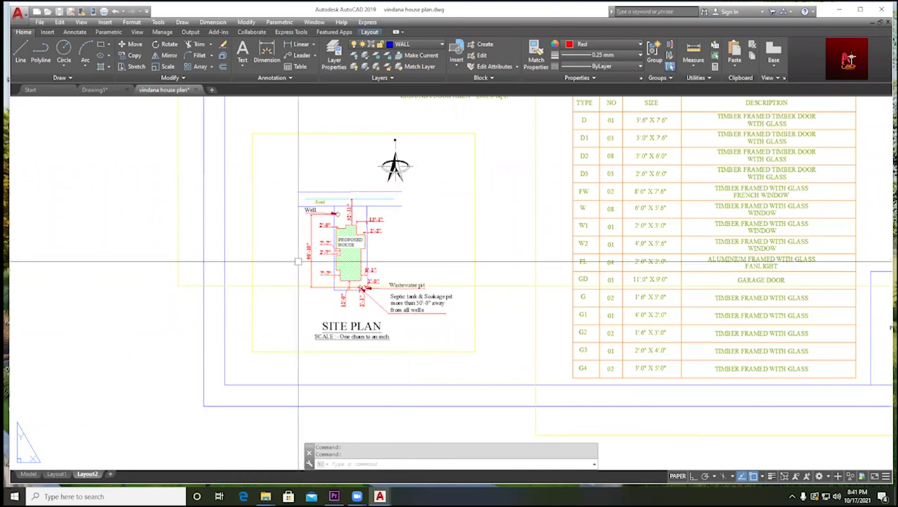
{"action": "scroll", "coordinate": [391, 230], "scroll_direction": "up", "scroll_amount": 2}
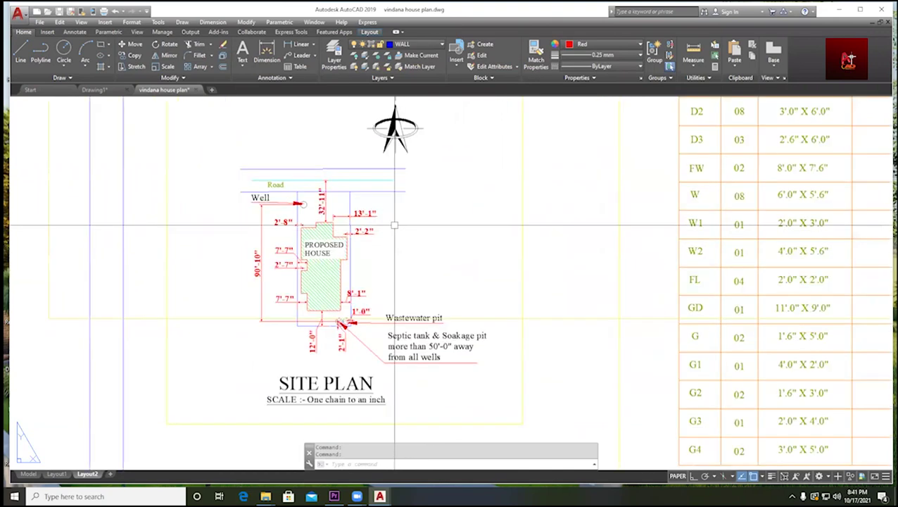
{"action": "scroll", "coordinate": [393, 222], "scroll_direction": "down", "scroll_amount": 2}
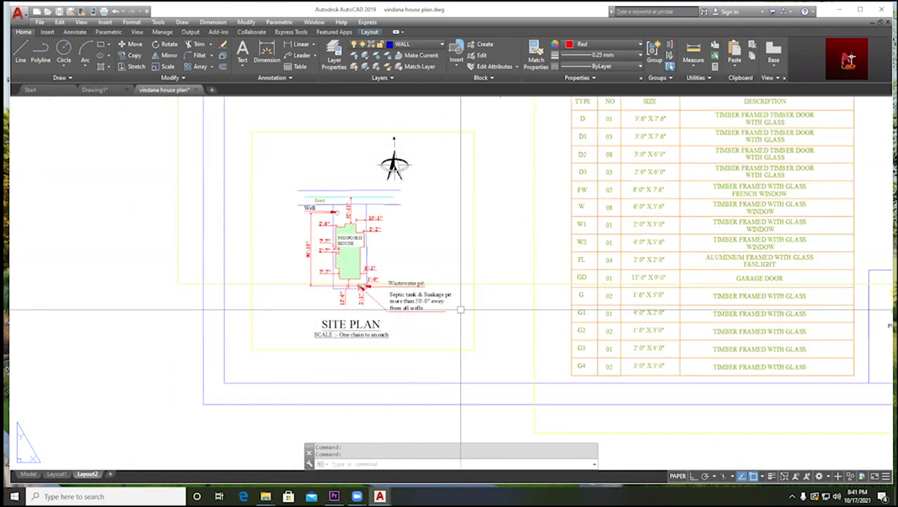
{"action": "scroll", "coordinate": [423, 254], "scroll_direction": "up", "scroll_amount": 2}
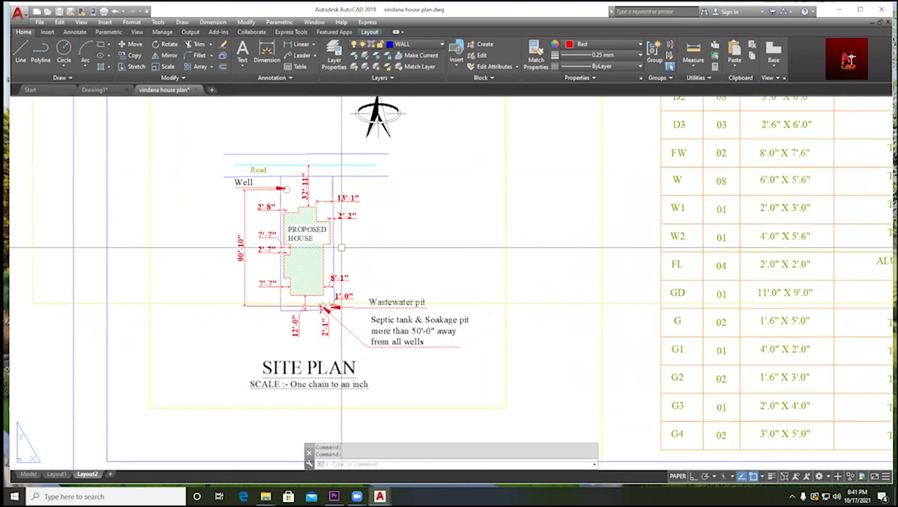
{"action": "scroll", "coordinate": [381, 180], "scroll_direction": "down", "scroll_amount": 5}
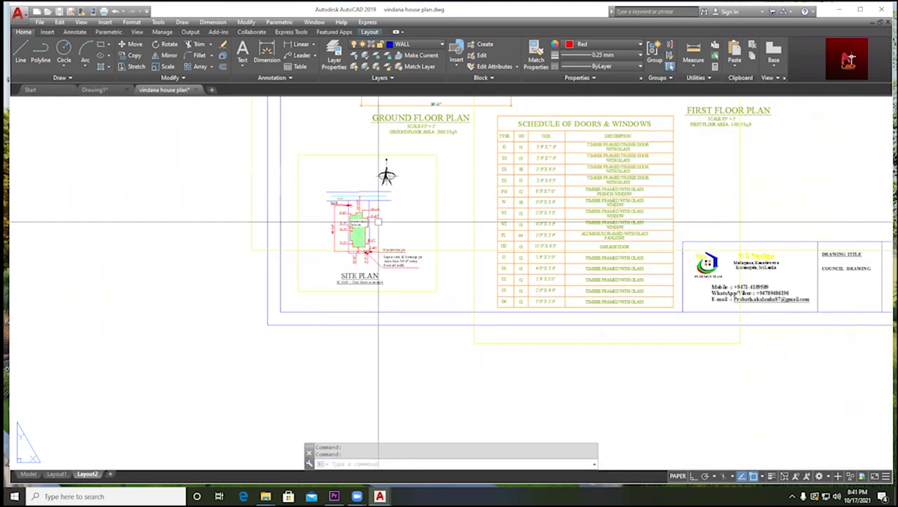
{"action": "scroll", "coordinate": [437, 194], "scroll_direction": "up", "scroll_amount": 3}
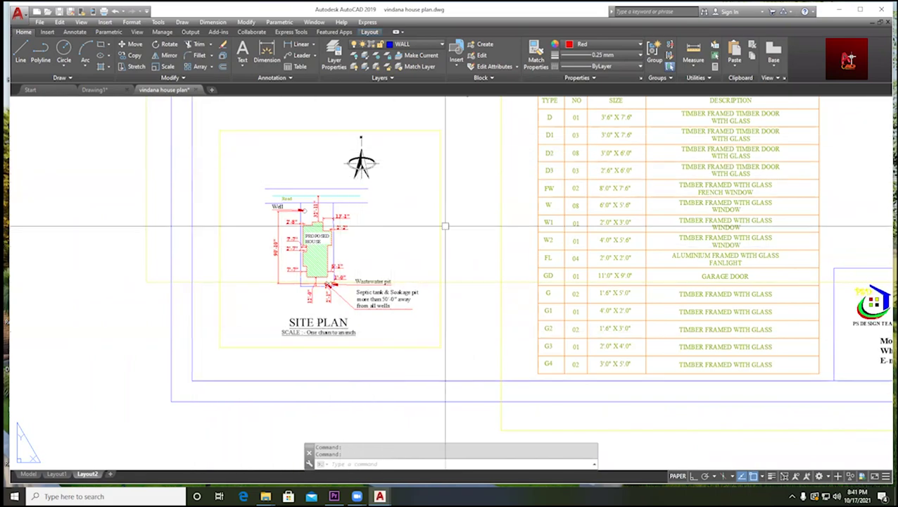
{"action": "scroll", "coordinate": [493, 359], "scroll_direction": "down", "scroll_amount": 6}
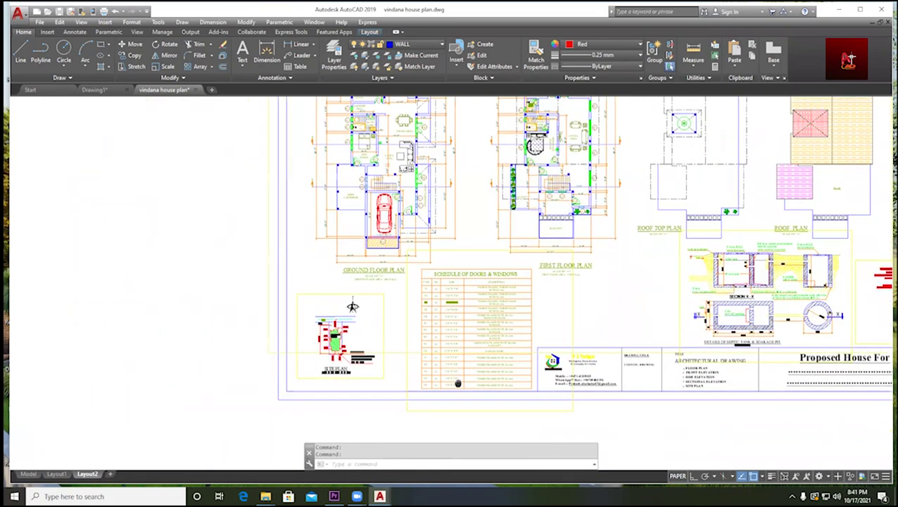
- Show the full row of elevations and the sheet's top border with its A1 label
{"action": "middle_click_drag", "start_coordinate": [517, 336], "coordinate": [401, 359]}
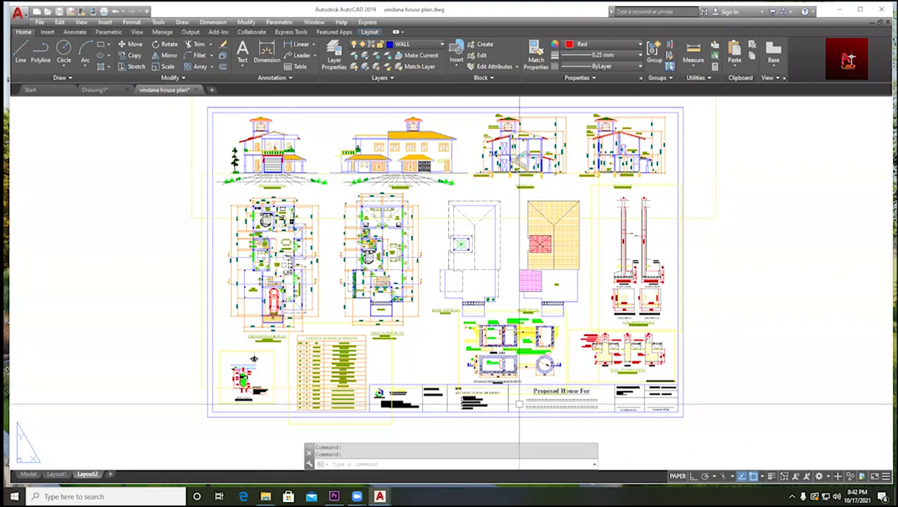
{"action": "scroll", "coordinate": [520, 404], "scroll_direction": "up", "scroll_amount": 4}
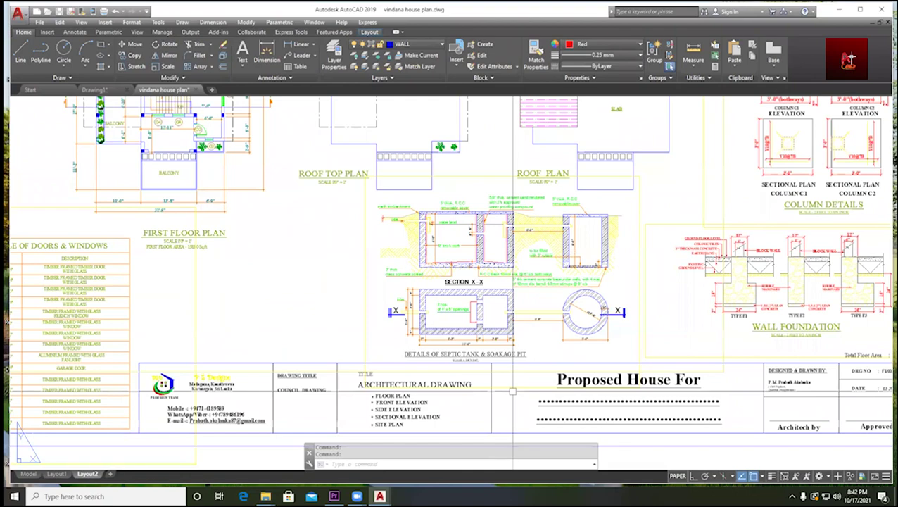
{"action": "scroll", "coordinate": [512, 390], "scroll_direction": "down", "scroll_amount": 5}
{"action": "scroll", "coordinate": [493, 309], "scroll_direction": "up", "scroll_amount": 3}
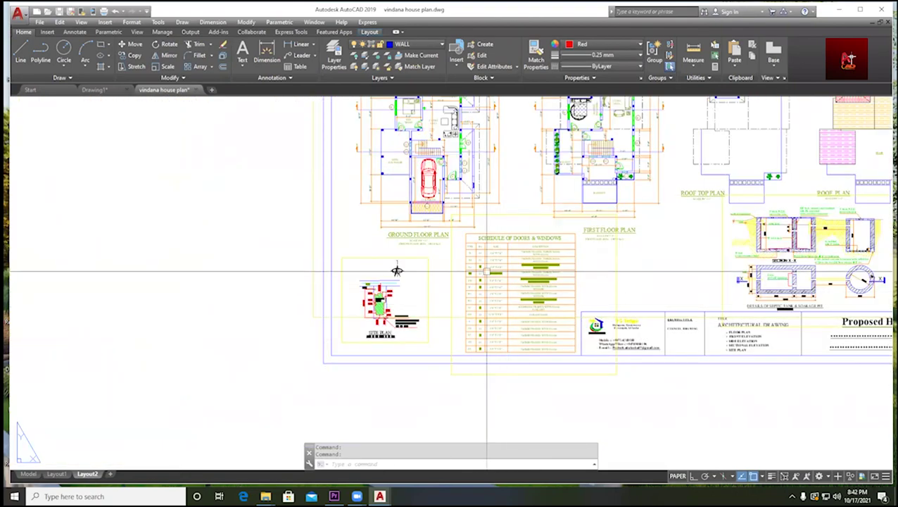
{"action": "scroll", "coordinate": [397, 271], "scroll_direction": "down", "scroll_amount": 2}
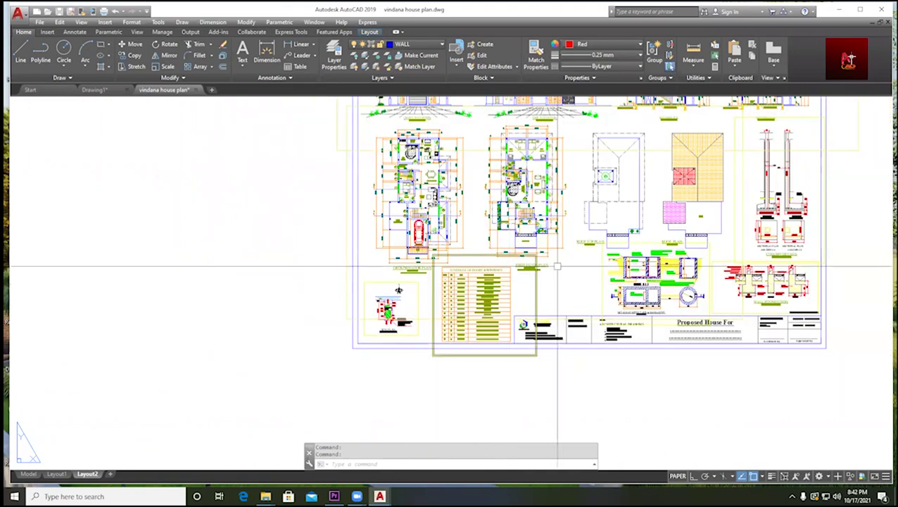
{"action": "scroll", "coordinate": [455, 278], "scroll_direction": "up", "scroll_amount": 1}
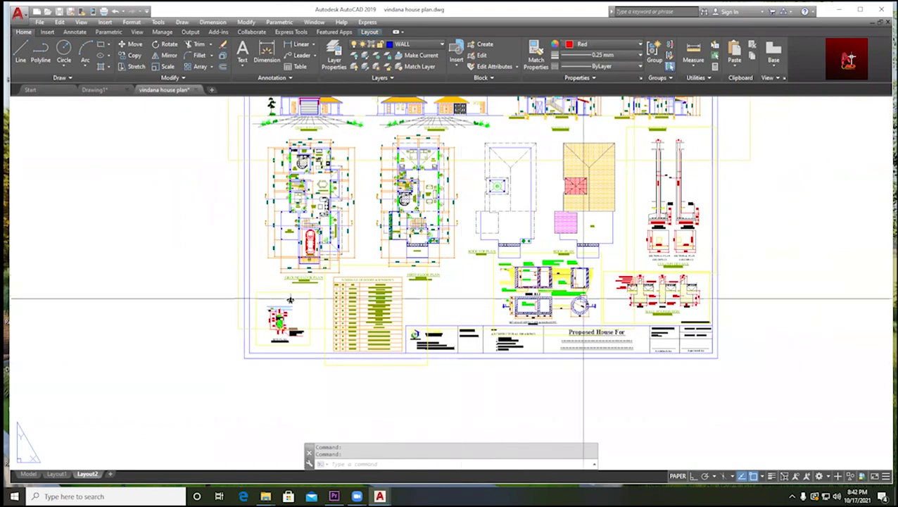
{"action": "middle_click_drag", "start_coordinate": [691, 217], "coordinate": [604, 259]}
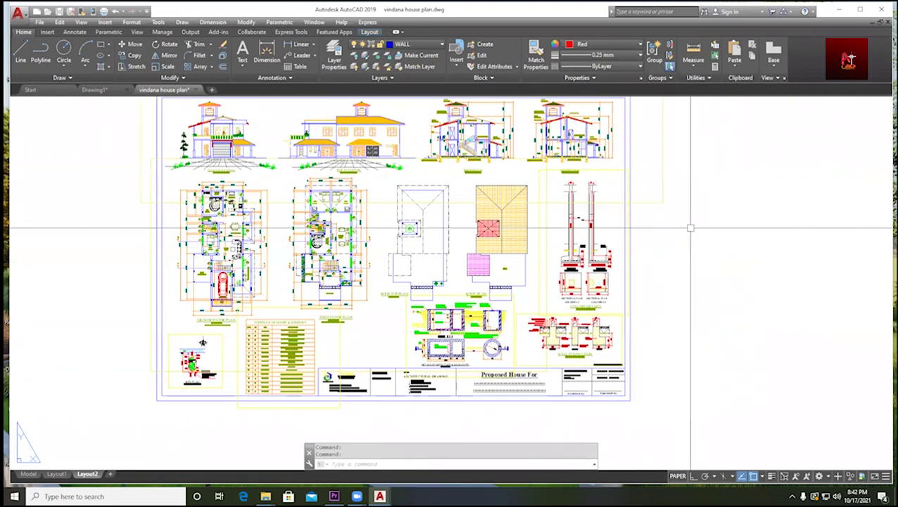
{"action": "middle_click_drag", "start_coordinate": [690, 227], "coordinate": [684, 267]}
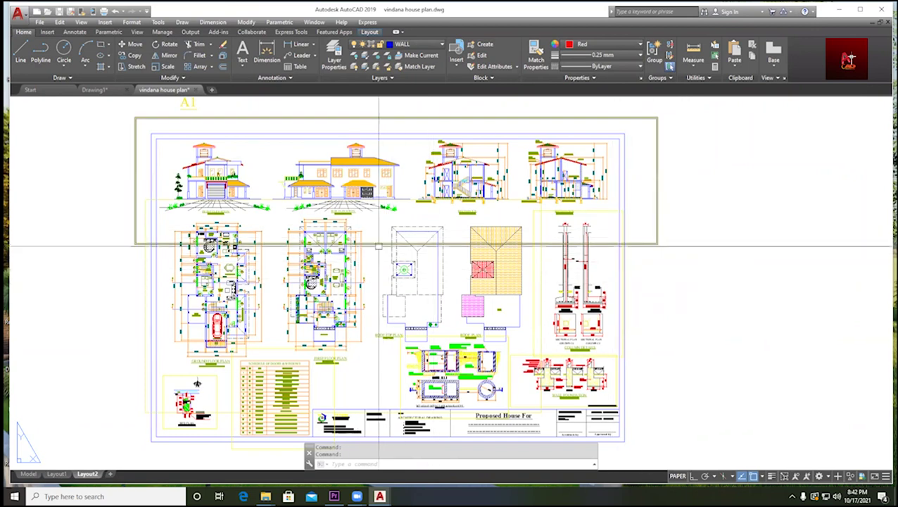
{"action": "scroll", "coordinate": [380, 225], "scroll_direction": "up", "scroll_amount": 3}
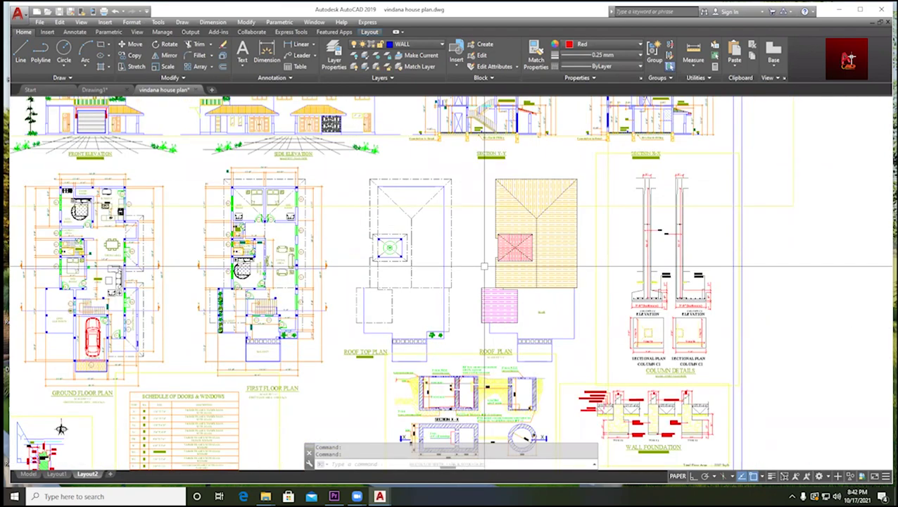
{"action": "middle_click_drag", "start_coordinate": [557, 343], "coordinate": [567, 300]}
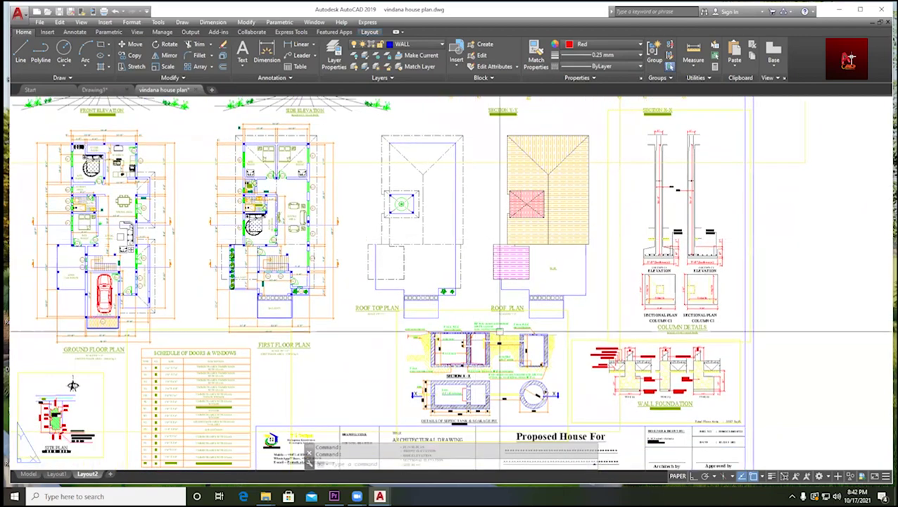
{"action": "scroll", "coordinate": [408, 246], "scroll_direction": "down", "scroll_amount": 3}
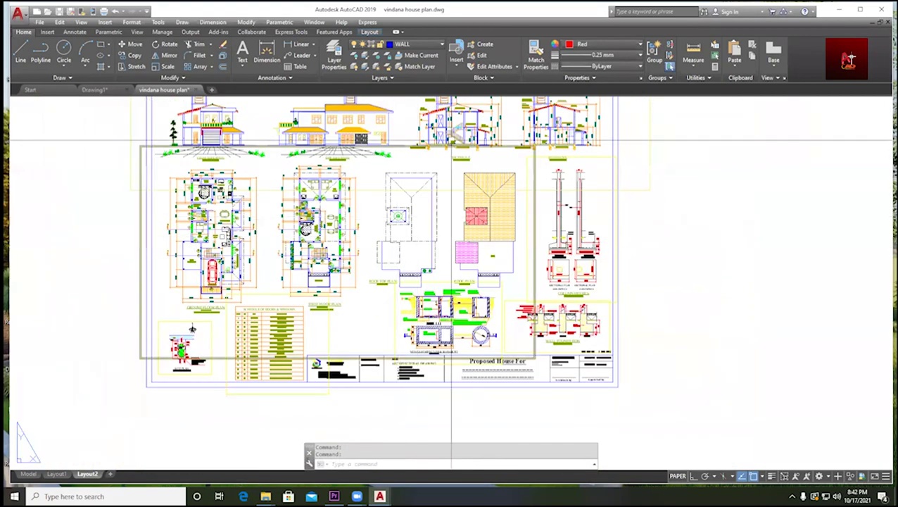
{"action": "scroll", "coordinate": [505, 154], "scroll_direction": "up", "scroll_amount": 3}
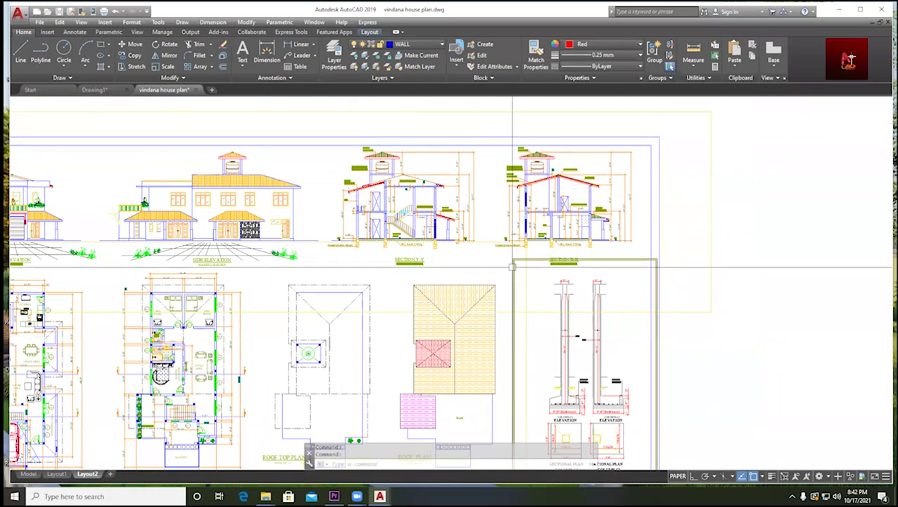
{"action": "scroll", "coordinate": [509, 263], "scroll_direction": "down", "scroll_amount": 3}
- Zoom-window around the A1 sheet so the whole Layout2 fills the view
{"action": "middle_click_drag", "start_coordinate": [326, 243], "coordinate": [450, 229]}
{"action": "scroll", "coordinate": [529, 190], "scroll_direction": "up", "scroll_amount": 4}
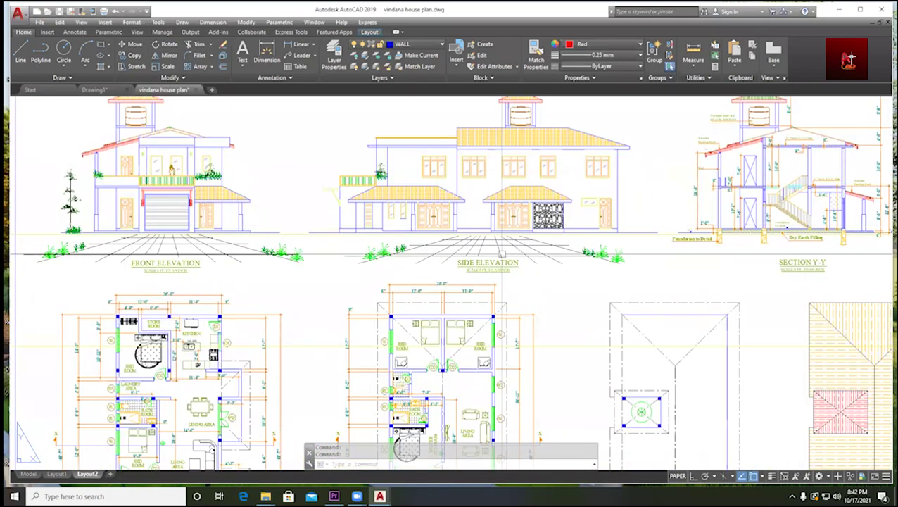
{"action": "scroll", "coordinate": [530, 190], "scroll_direction": "down", "scroll_amount": 2}
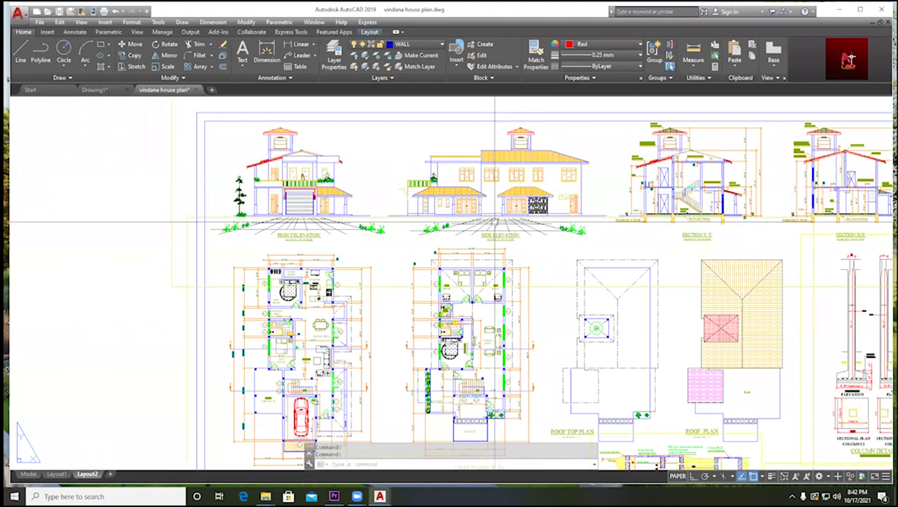
{"action": "scroll", "coordinate": [495, 224], "scroll_direction": "down", "scroll_amount": 3}
{"action": "scroll", "coordinate": [493, 213], "scroll_direction": "down", "scroll_amount": 2}
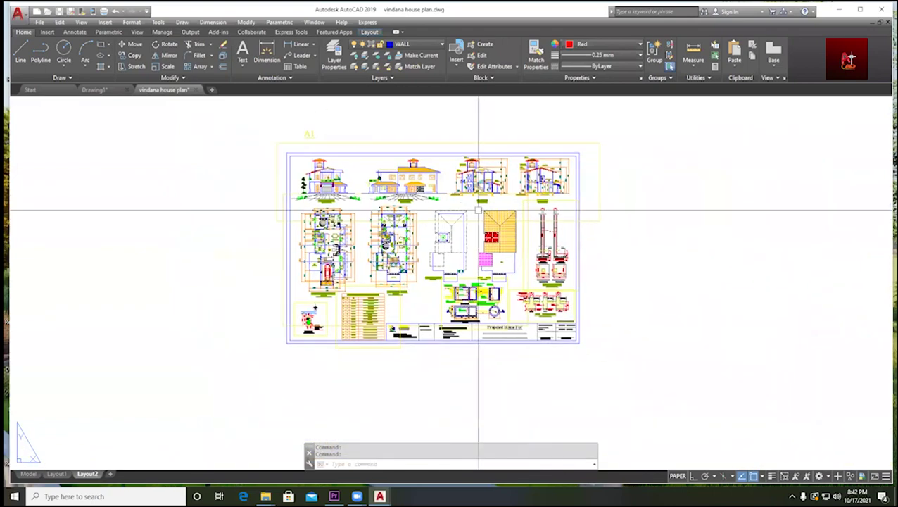
{"action": "left_click", "coordinate": [283, 195]}
{"action": "left_click", "coordinate": [529, 289]}
{"action": "scroll", "coordinate": [437, 163], "scroll_direction": "up", "scroll_amount": 2}
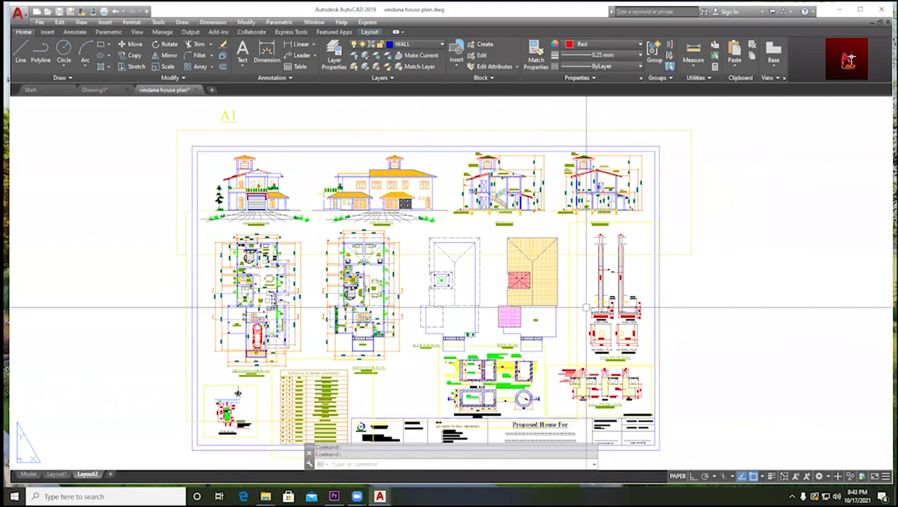
{"action": "scroll", "coordinate": [518, 430], "scroll_direction": "up", "scroll_amount": 6}
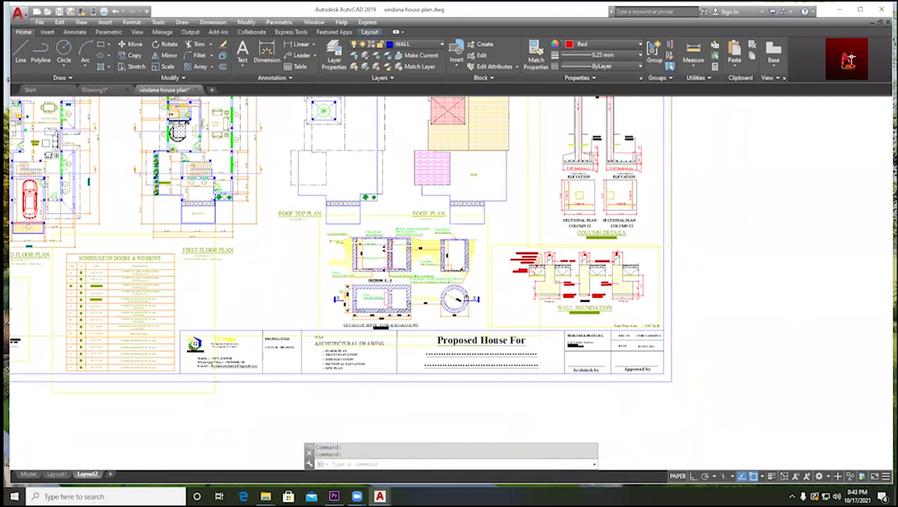
{"action": "scroll", "coordinate": [514, 369], "scroll_direction": "down", "scroll_amount": 6}
{"action": "scroll", "coordinate": [514, 369], "scroll_direction": "down", "scroll_amount": 3}
{"action": "scroll", "coordinate": [437, 335], "scroll_direction": "up", "scroll_amount": 8}
{"action": "scroll", "coordinate": [379, 304], "scroll_direction": "down", "scroll_amount": 5}
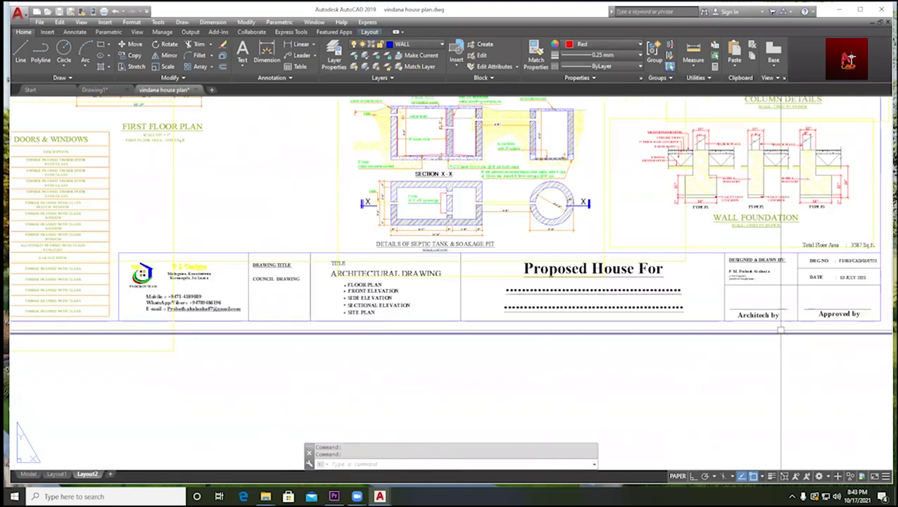
{"action": "scroll", "coordinate": [726, 296], "scroll_direction": "up", "scroll_amount": 2}
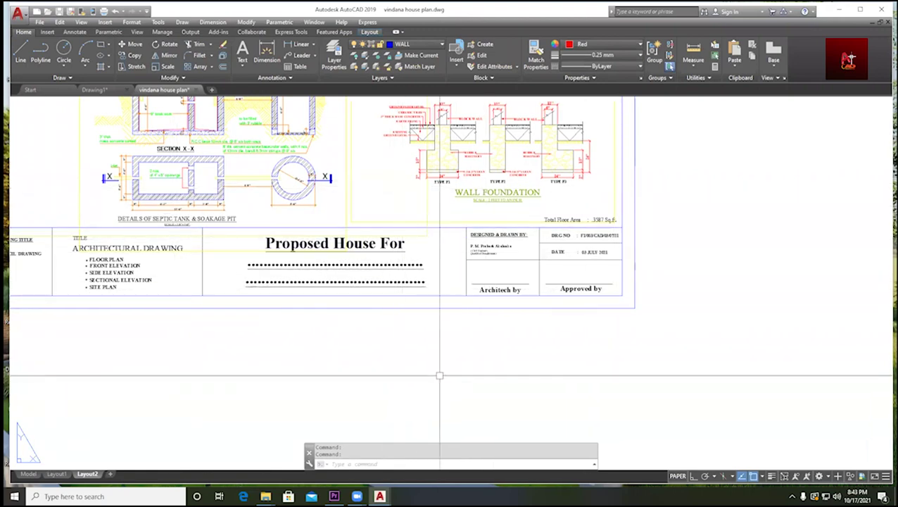
{"action": "scroll", "coordinate": [156, 246], "scroll_direction": "down", "scroll_amount": 4}
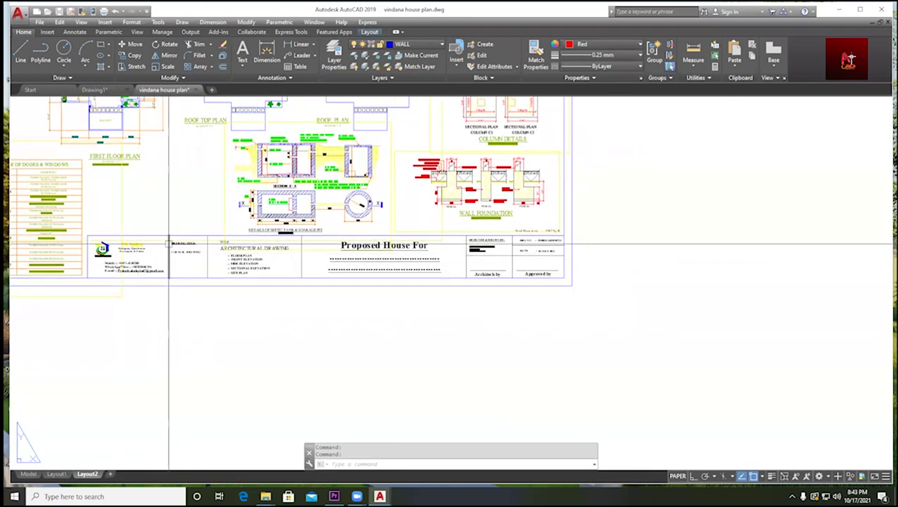
{"action": "scroll", "coordinate": [391, 331], "scroll_direction": "down", "scroll_amount": 2}
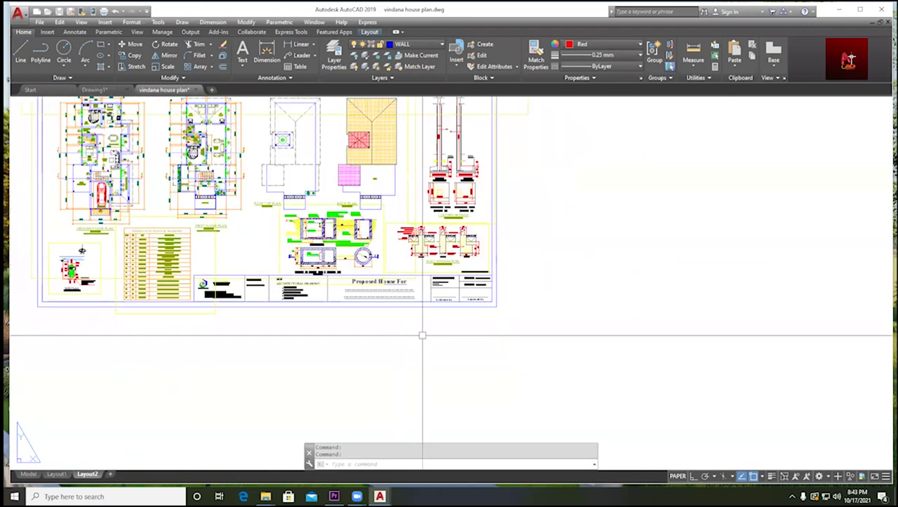
{"action": "scroll", "coordinate": [398, 313], "scroll_direction": "up", "scroll_amount": 2}
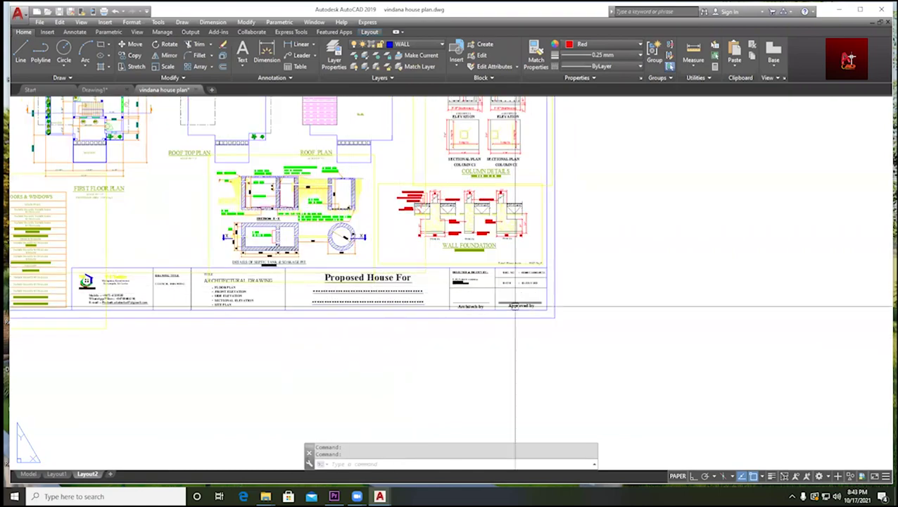
{"action": "scroll", "coordinate": [547, 334], "scroll_direction": "down", "scroll_amount": 2}
{"action": "scroll", "coordinate": [241, 326], "scroll_direction": "up", "scroll_amount": 3}
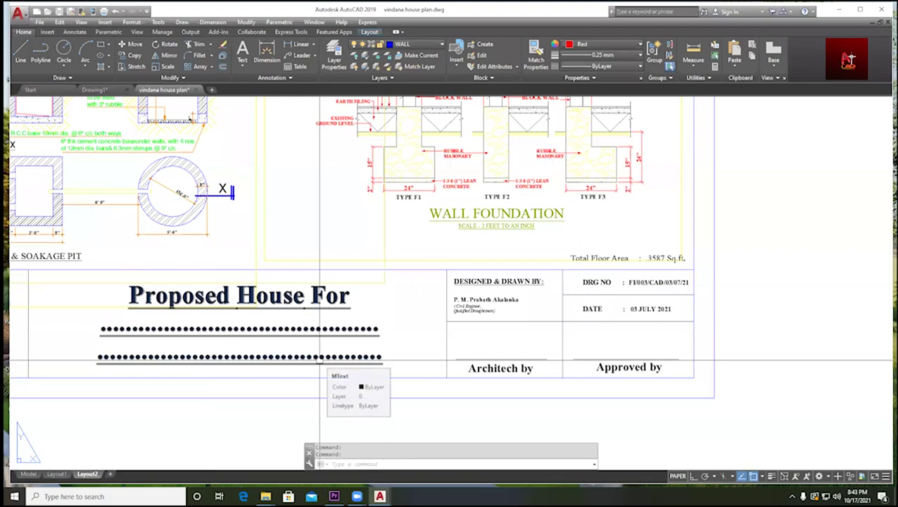
{"action": "scroll", "coordinate": [501, 335], "scroll_direction": "down", "scroll_amount": 5}
{"action": "scroll", "coordinate": [501, 331], "scroll_direction": "up", "scroll_amount": 5}
{"action": "scroll", "coordinate": [513, 328], "scroll_direction": "down", "scroll_amount": 2}
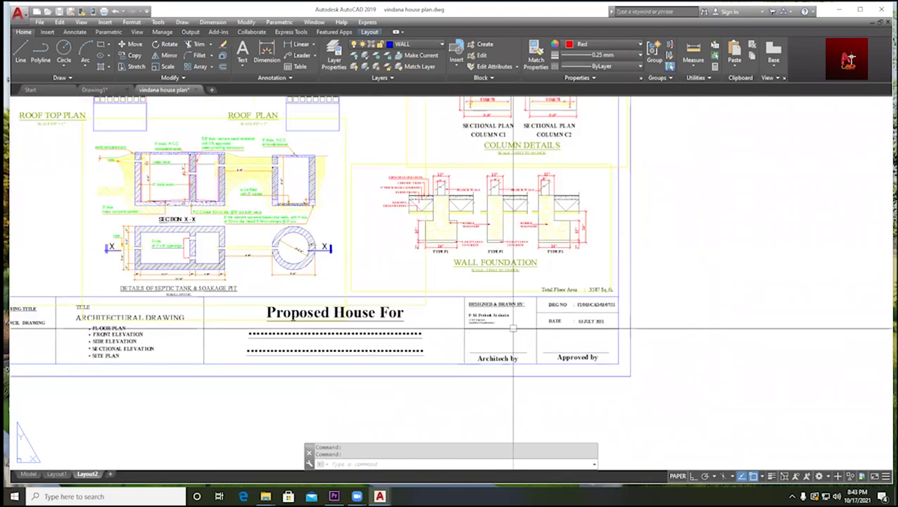
{"action": "scroll", "coordinate": [514, 328], "scroll_direction": "down", "scroll_amount": 2}
{"action": "scroll", "coordinate": [481, 329], "scroll_direction": "up", "scroll_amount": 2}
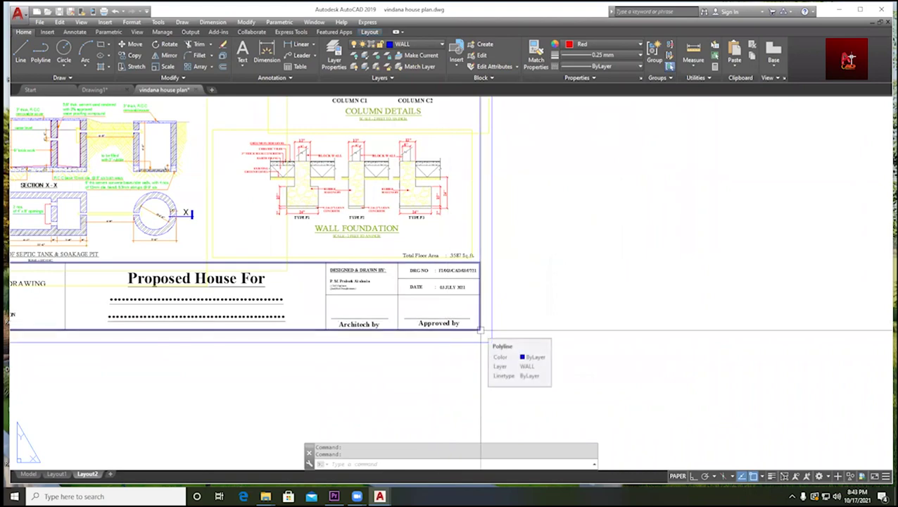
{"action": "scroll", "coordinate": [481, 330], "scroll_direction": "down", "scroll_amount": 2}
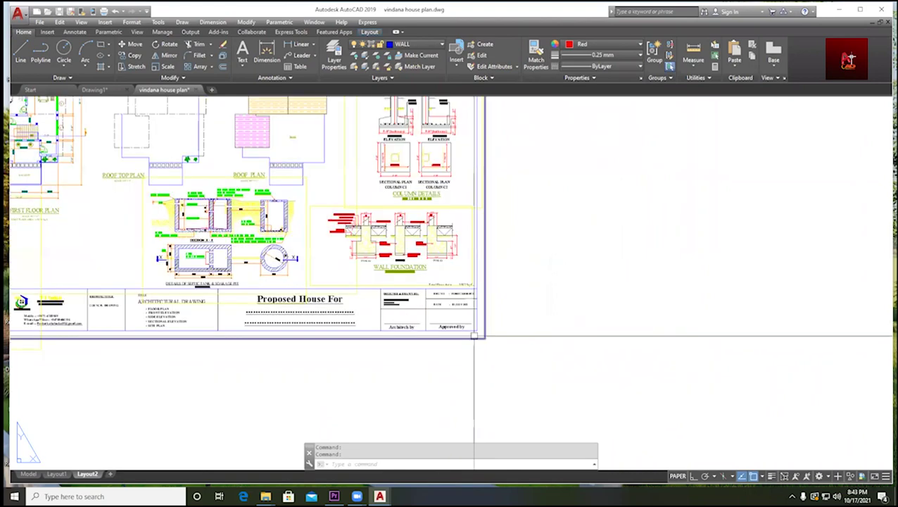
{"action": "scroll", "coordinate": [474, 336], "scroll_direction": "down", "scroll_amount": 2}
{"action": "scroll", "coordinate": [257, 338], "scroll_direction": "up", "scroll_amount": 4}
{"action": "scroll", "coordinate": [643, 348], "scroll_direction": "down", "scroll_amount": 4}
{"action": "middle_click_drag", "start_coordinate": [643, 348], "coordinate": [457, 335]}
{"action": "scroll", "coordinate": [416, 353], "scroll_direction": "up", "scroll_amount": 1}
{"action": "scroll", "coordinate": [321, 300], "scroll_direction": "up", "scroll_amount": 3}
{"action": "scroll", "coordinate": [244, 233], "scroll_direction": "up", "scroll_amount": 7}
{"action": "scroll", "coordinate": [244, 233], "scroll_direction": "down", "scroll_amount": 3}
{"action": "middle_click_drag", "start_coordinate": [141, 232], "coordinate": [201, 233]}
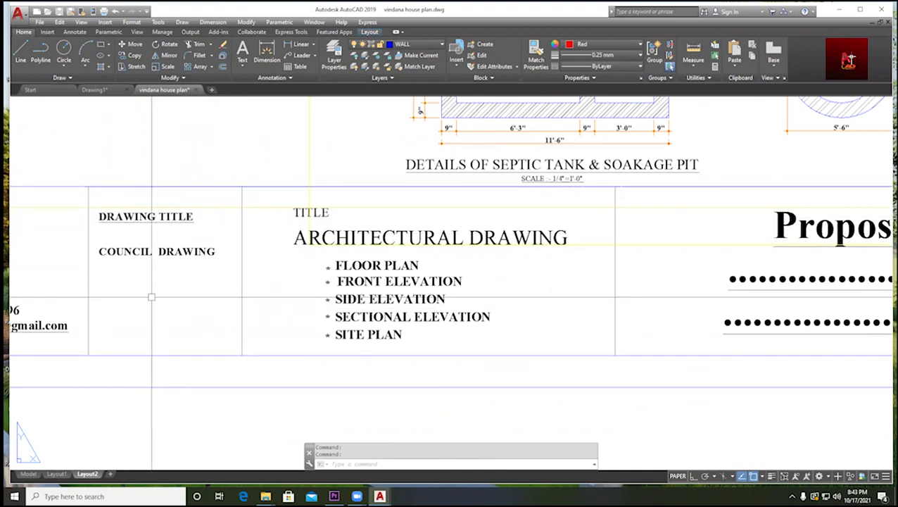
{"action": "middle_click_drag", "start_coordinate": [343, 273], "coordinate": [187, 251]}
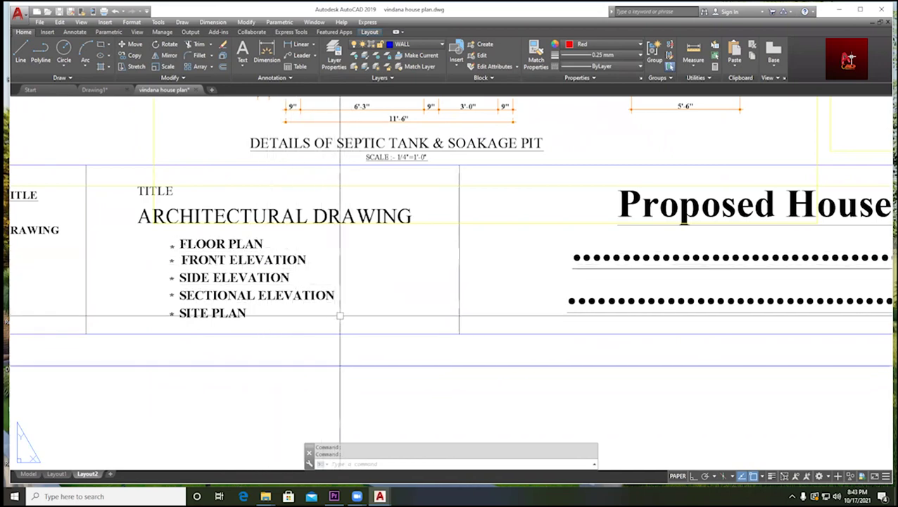
{"action": "scroll", "coordinate": [404, 224], "scroll_direction": "down", "scroll_amount": 2}
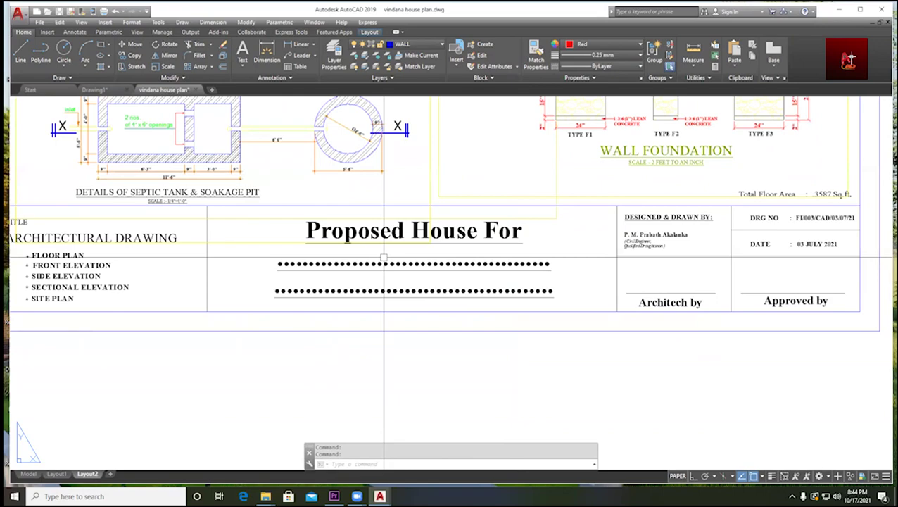
{"action": "middle_click_drag", "start_coordinate": [666, 219], "coordinate": [356, 267]}
{"action": "scroll", "coordinate": [356, 267], "scroll_direction": "up", "scroll_amount": 4}
{"action": "scroll", "coordinate": [307, 304], "scroll_direction": "down", "scroll_amount": 6}
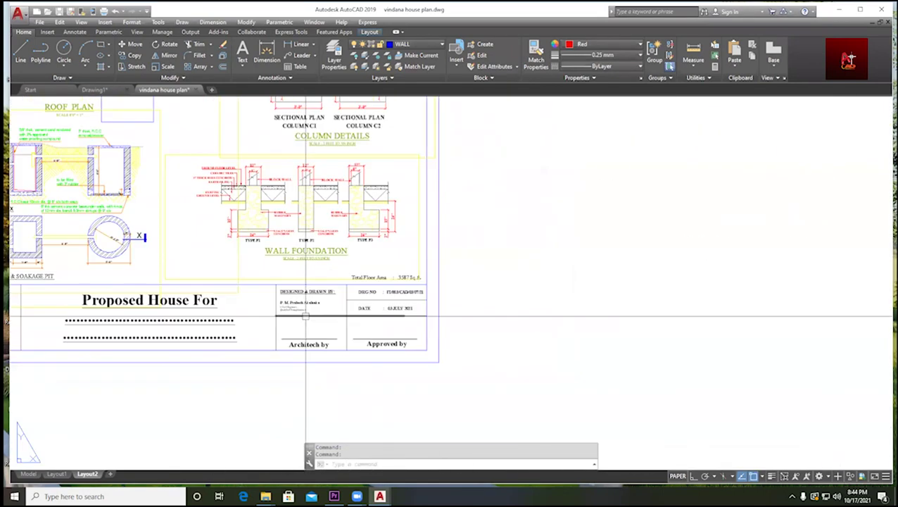
{"action": "scroll", "coordinate": [338, 324], "scroll_direction": "down", "scroll_amount": 3}
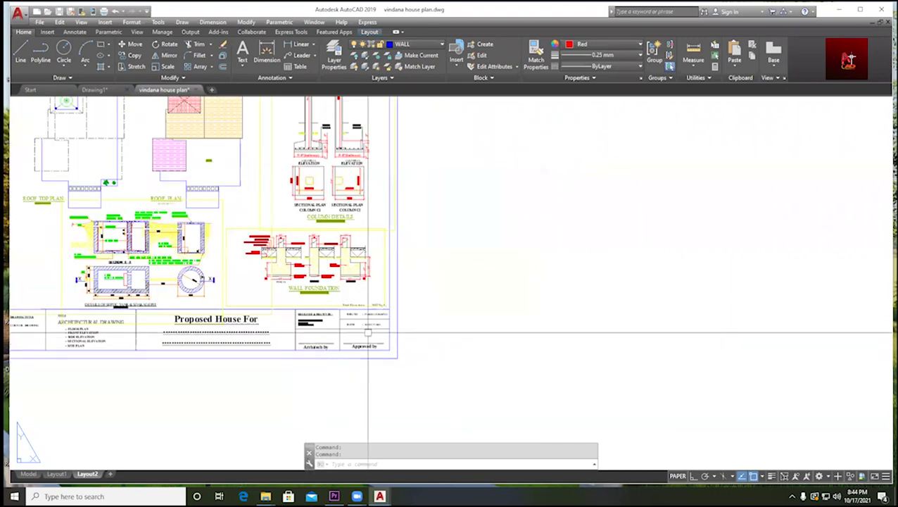
{"action": "scroll", "coordinate": [371, 331], "scroll_direction": "up", "scroll_amount": 5}
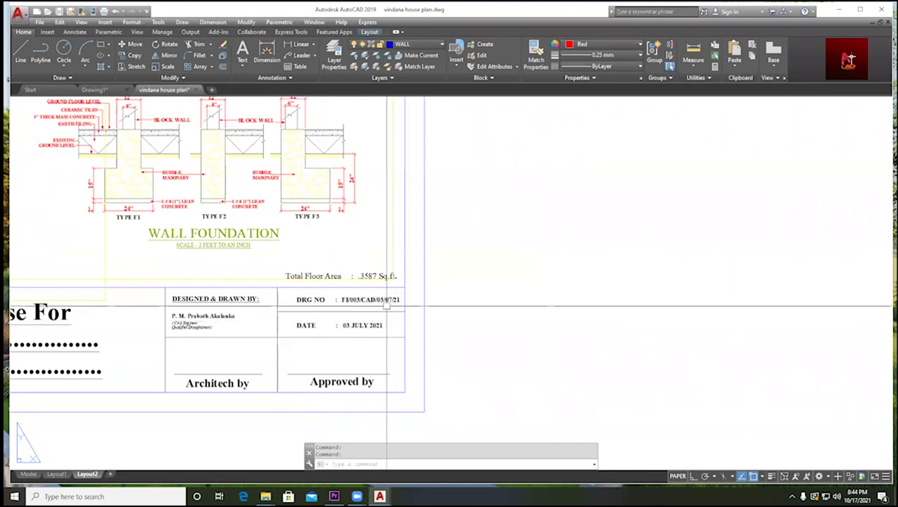
{"action": "scroll", "coordinate": [414, 321], "scroll_direction": "down", "scroll_amount": 3}
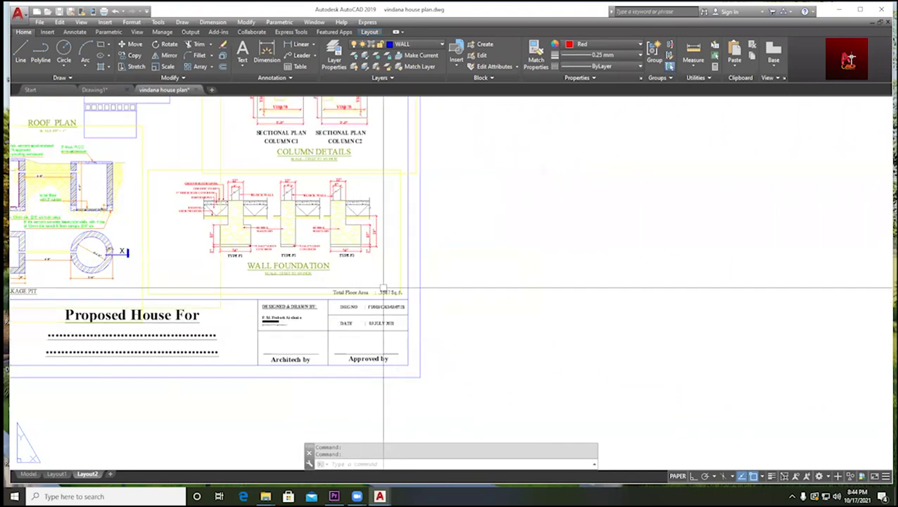
{"action": "scroll", "coordinate": [331, 306], "scroll_direction": "up", "scroll_amount": 5}
{"action": "scroll", "coordinate": [329, 304], "scroll_direction": "up", "scroll_amount": 3}
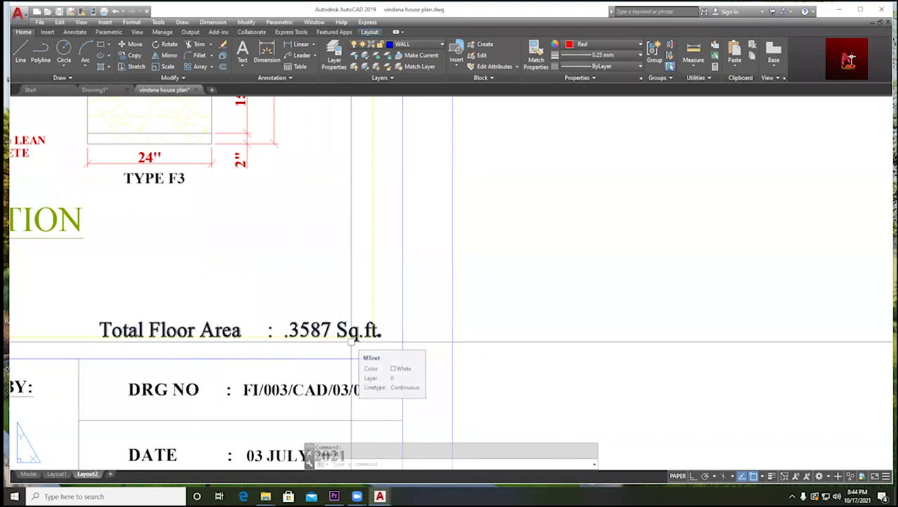
{"action": "scroll", "coordinate": [479, 301], "scroll_direction": "down", "scroll_amount": 5}
{"action": "scroll", "coordinate": [479, 302], "scroll_direction": "down", "scroll_amount": 3}
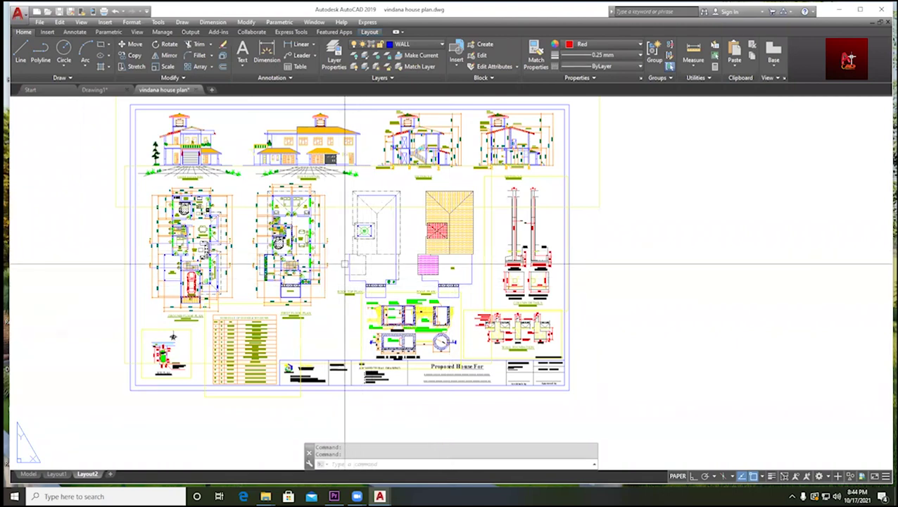
{"action": "scroll", "coordinate": [586, 381], "scroll_direction": "up", "scroll_amount": 2}
{"action": "scroll", "coordinate": [579, 317], "scroll_direction": "down", "scroll_amount": 2}
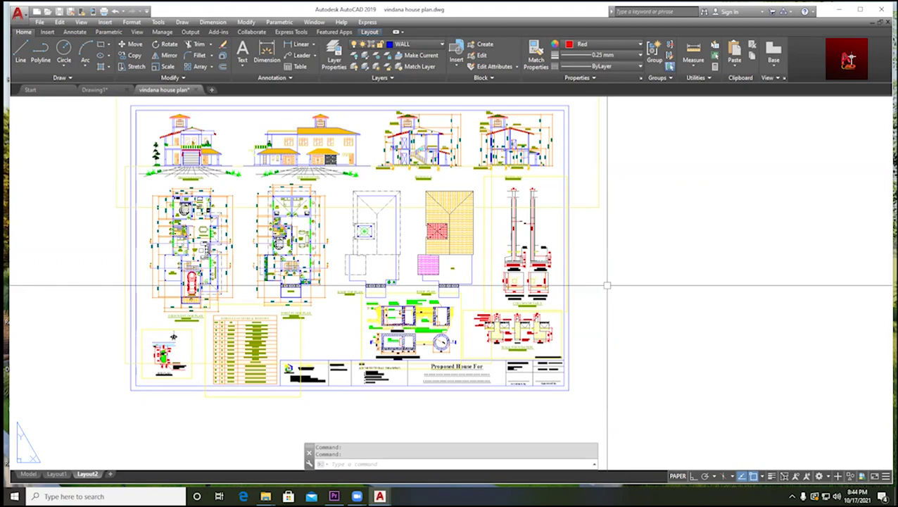
{"action": "scroll", "coordinate": [645, 204], "scroll_direction": "down", "scroll_amount": 2}
{"action": "scroll", "coordinate": [541, 192], "scroll_direction": "up", "scroll_amount": 3}
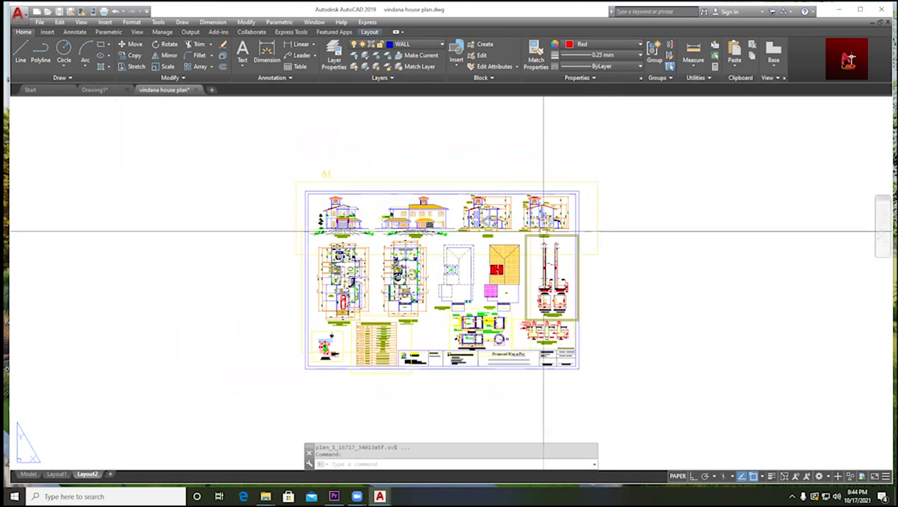
{"action": "scroll", "coordinate": [679, 236], "scroll_direction": "down", "scroll_amount": 2}
{"action": "scroll", "coordinate": [612, 194], "scroll_direction": "up", "scroll_amount": 2}
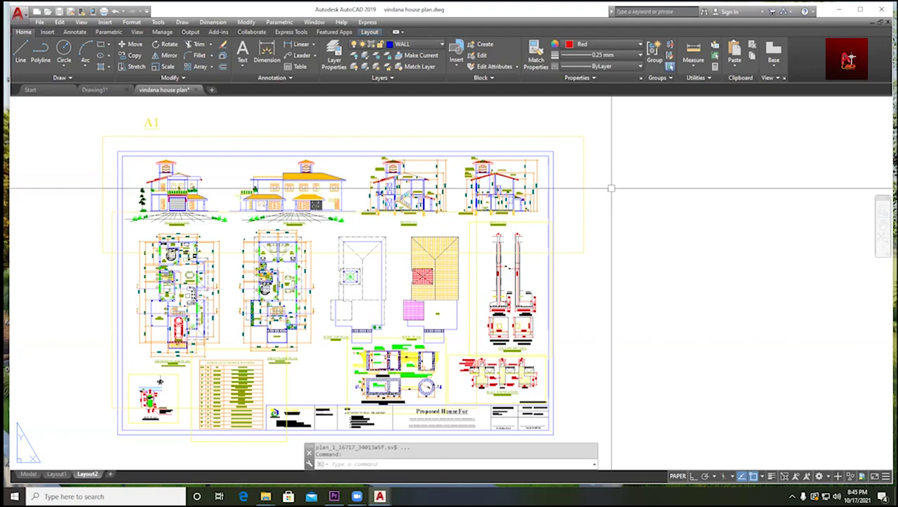
{"action": "scroll", "coordinate": [458, 204], "scroll_direction": "up", "scroll_amount": 2}
{"action": "scroll", "coordinate": [452, 207], "scroll_direction": "down", "scroll_amount": 2}
{"action": "scroll", "coordinate": [328, 185], "scroll_direction": "up", "scroll_amount": 2}
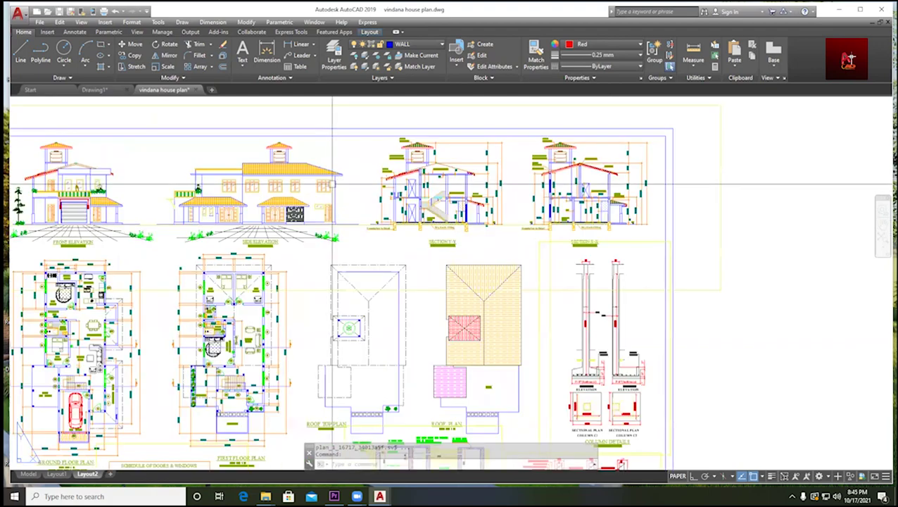
{"action": "scroll", "coordinate": [359, 169], "scroll_direction": "down", "scroll_amount": 3}
{"action": "scroll", "coordinate": [352, 139], "scroll_direction": "up", "scroll_amount": 1}
{"action": "scroll", "coordinate": [353, 138], "scroll_direction": "down", "scroll_amount": 1}
{"action": "scroll", "coordinate": [351, 131], "scroll_direction": "up", "scroll_amount": 1}
{"action": "scroll", "coordinate": [356, 123], "scroll_direction": "down", "scroll_amount": 1}
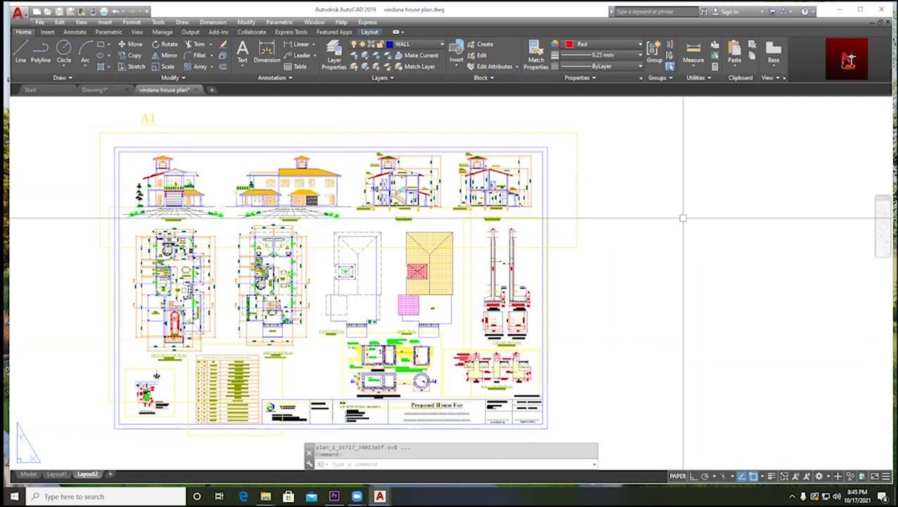
{"action": "scroll", "coordinate": [333, 205], "scroll_direction": "up", "scroll_amount": 2}
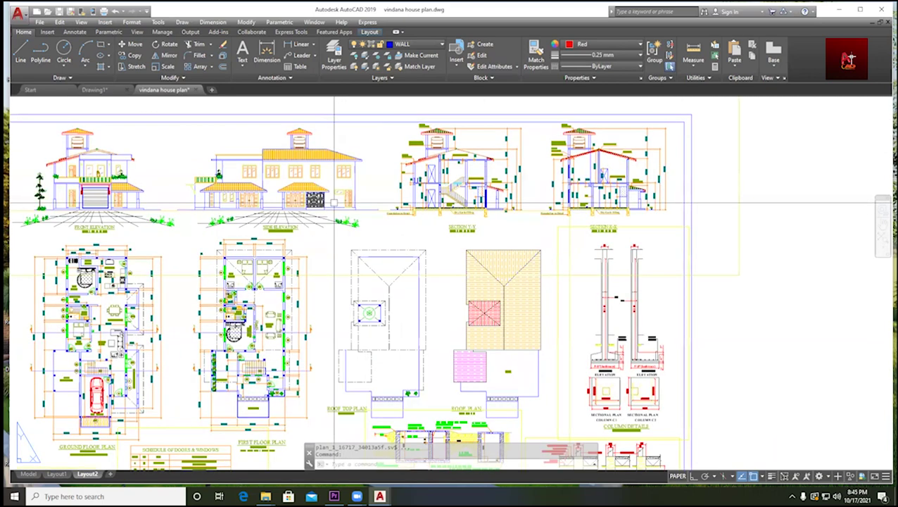
{"action": "scroll", "coordinate": [334, 204], "scroll_direction": "down", "scroll_amount": 2}
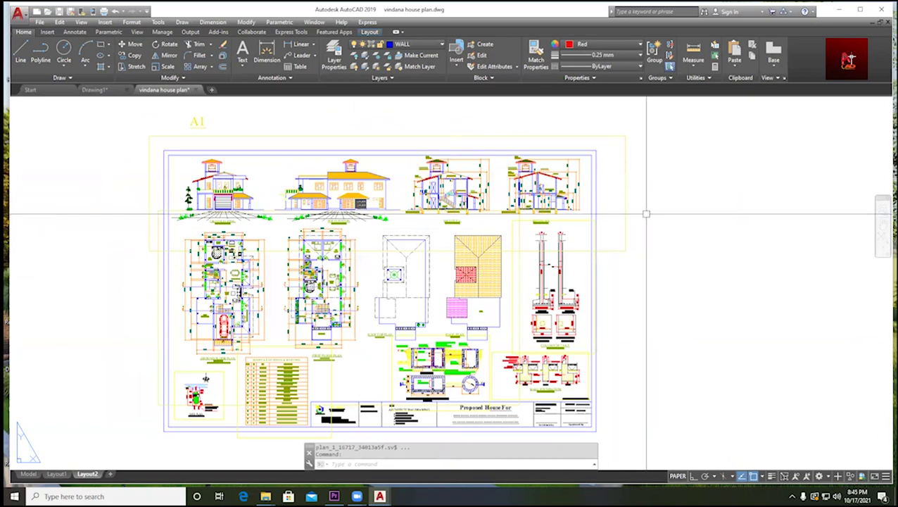
{"action": "scroll", "coordinate": [377, 204], "scroll_direction": "up", "scroll_amount": 2}
{"action": "scroll", "coordinate": [402, 220], "scroll_direction": "down", "scroll_amount": 2}
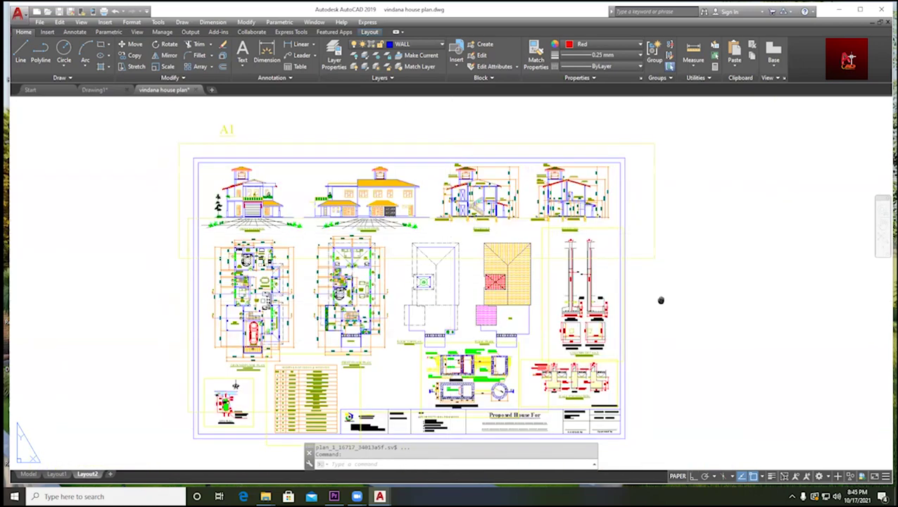
{"action": "middle_click_drag", "start_coordinate": [662, 300], "coordinate": [642, 250]}
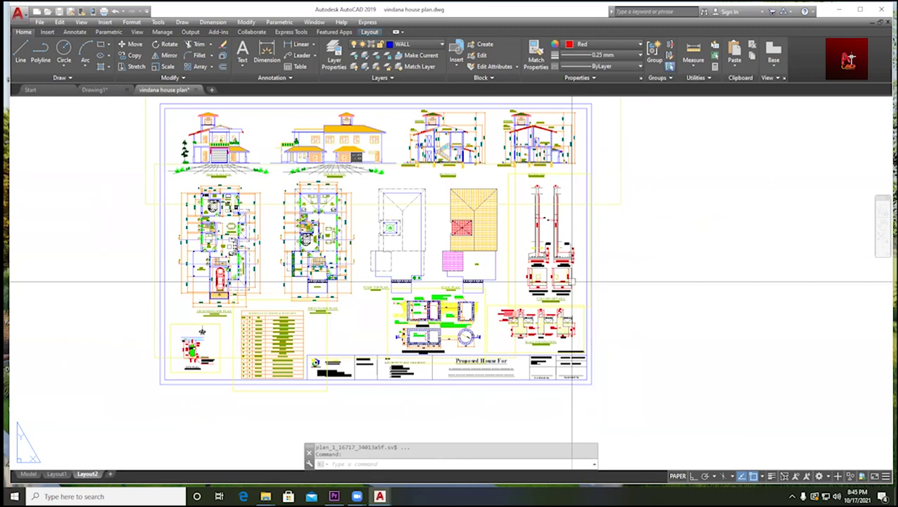
{"action": "middle_click_drag", "start_coordinate": [571, 285], "coordinate": [542, 281]}
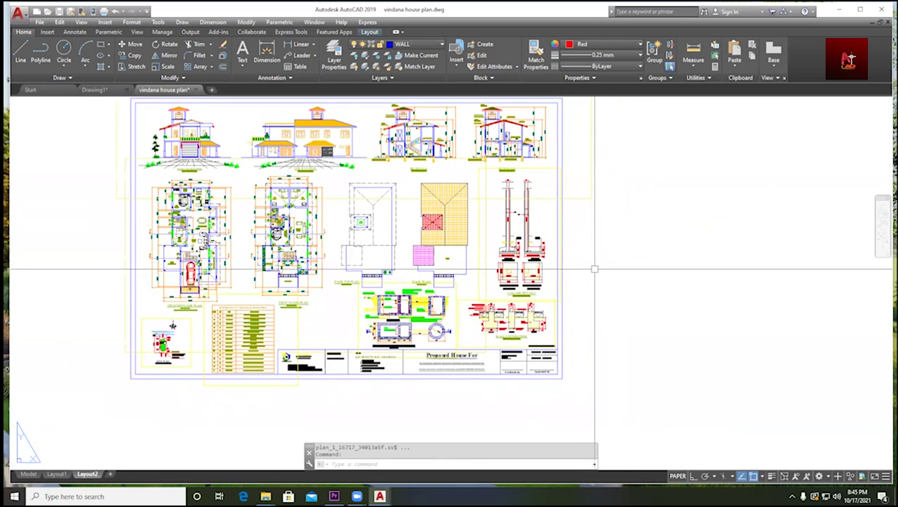
{"action": "scroll", "coordinate": [605, 265], "scroll_direction": "up", "scroll_amount": 2}
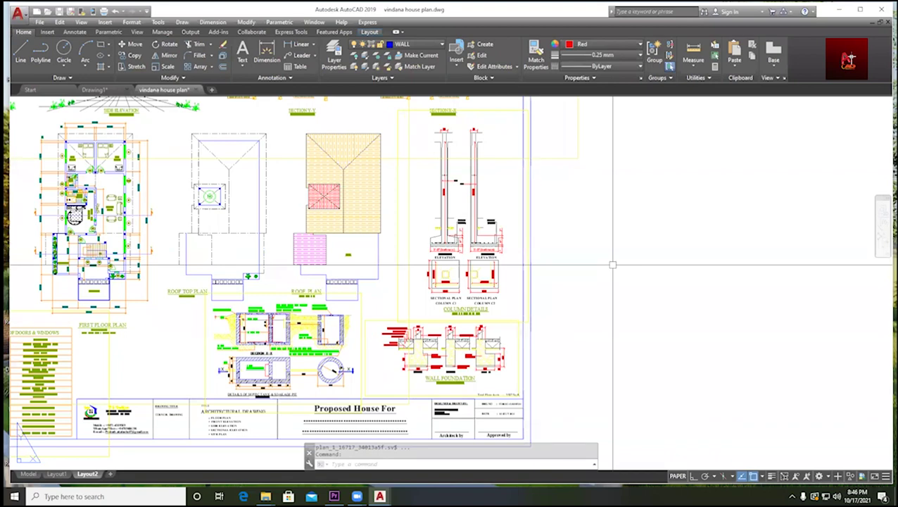
{"action": "scroll", "coordinate": [514, 255], "scroll_direction": "down", "scroll_amount": 2}
{"action": "mouse_move", "coordinate": [191, 180]}
{"action": "middle_mouse_down"}
{"action": "mouse_move", "coordinate": [325, 175]}
{"action": "mouse_move", "coordinate": [340, 221]}
{"action": "middle_mouse_up"}
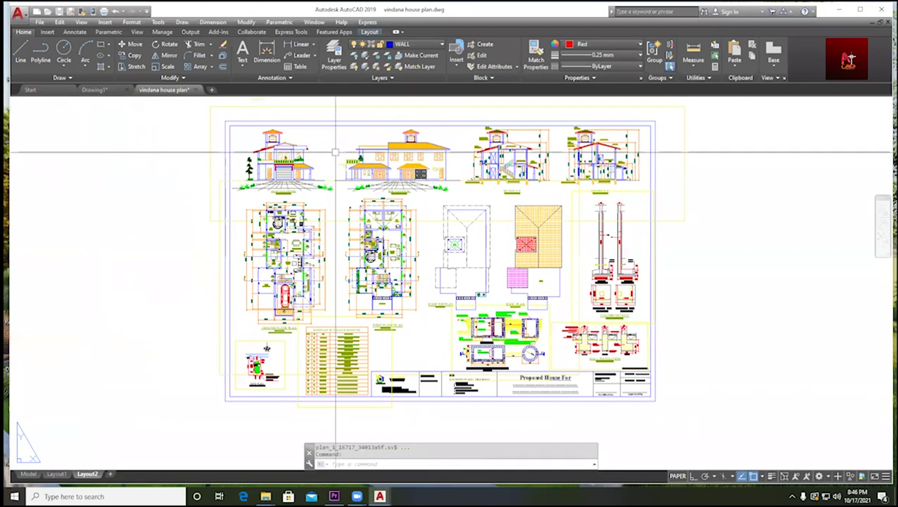
{"action": "scroll", "coordinate": [335, 162], "scroll_direction": "up", "scroll_amount": 2}
{"action": "scroll", "coordinate": [349, 168], "scroll_direction": "down", "scroll_amount": 3}
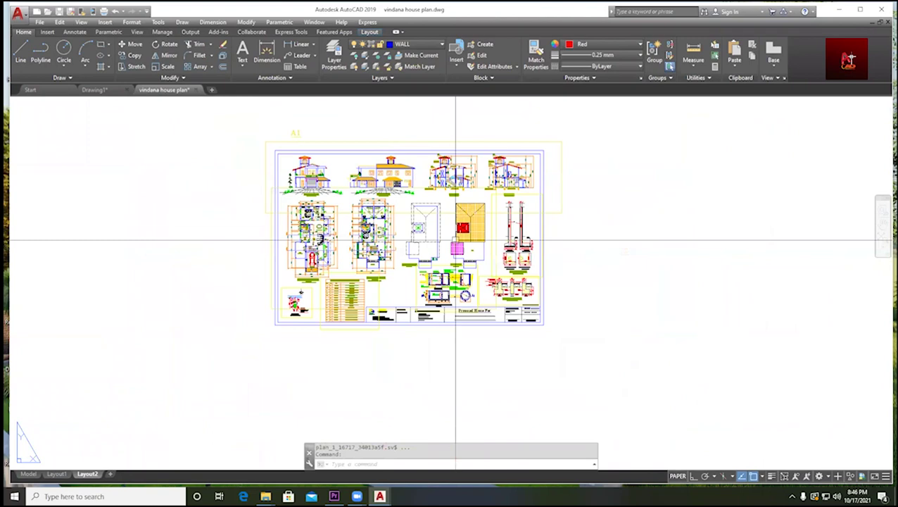
{"action": "scroll", "coordinate": [550, 310], "scroll_direction": "up", "scroll_amount": 2}
{"action": "scroll", "coordinate": [616, 306], "scroll_direction": "up", "scroll_amount": 2}
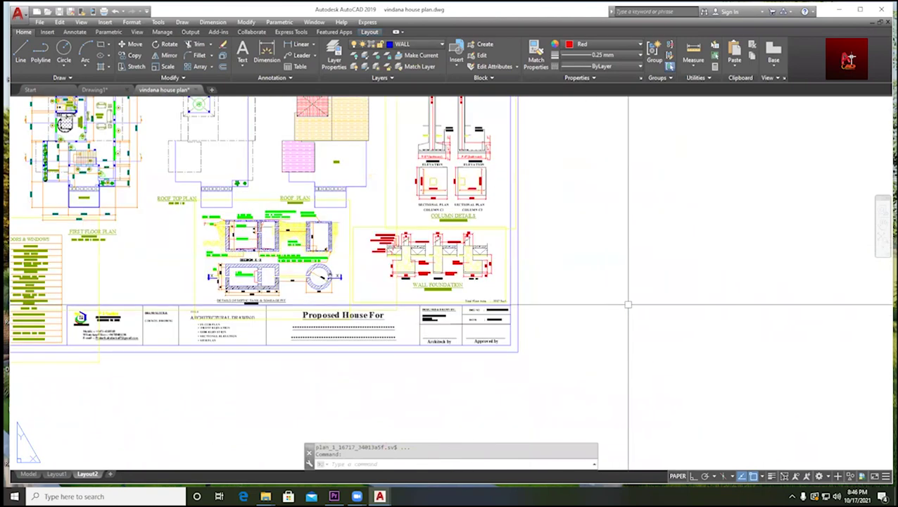
{"action": "middle_click_drag", "start_coordinate": [554, 293], "coordinate": [561, 331]}
{"action": "scroll", "coordinate": [575, 274], "scroll_direction": "down", "scroll_amount": 3}
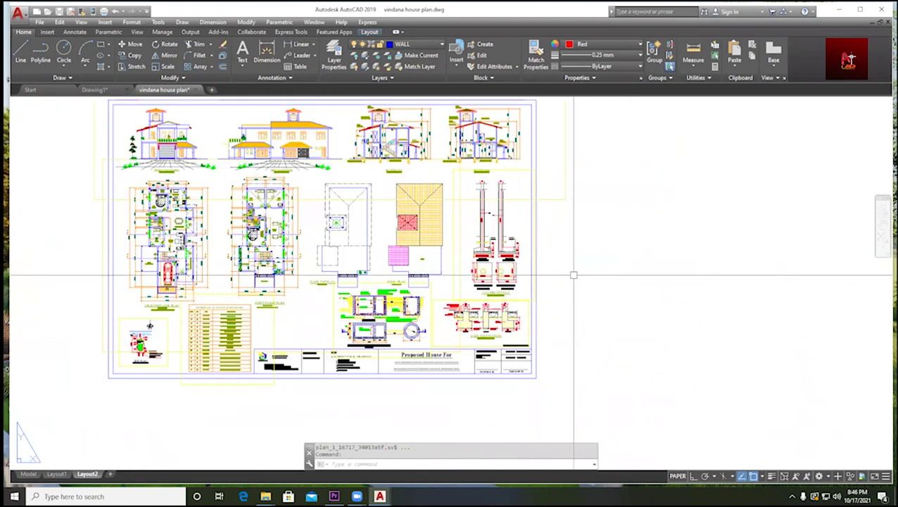
{"action": "scroll", "coordinate": [587, 269], "scroll_direction": "down", "scroll_amount": 2}
{"action": "middle_click_drag", "start_coordinate": [587, 269], "coordinate": [576, 315]}
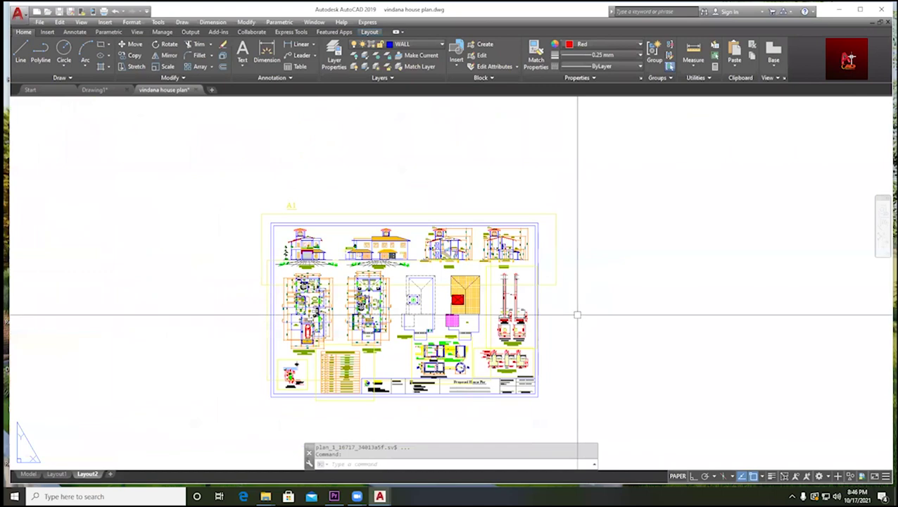
{"action": "middle_click_drag", "start_coordinate": [568, 349], "coordinate": [578, 307]}
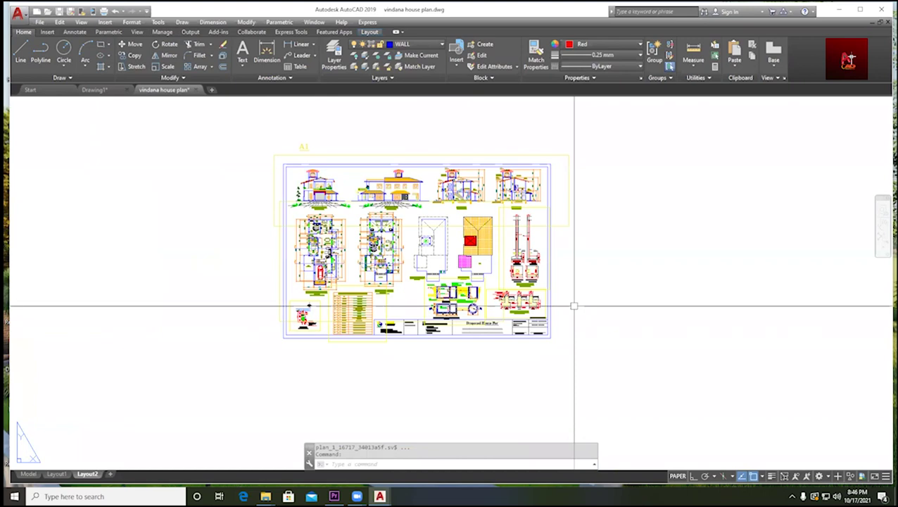
{"action": "middle_click_drag", "start_coordinate": [542, 305], "coordinate": [478, 301]}
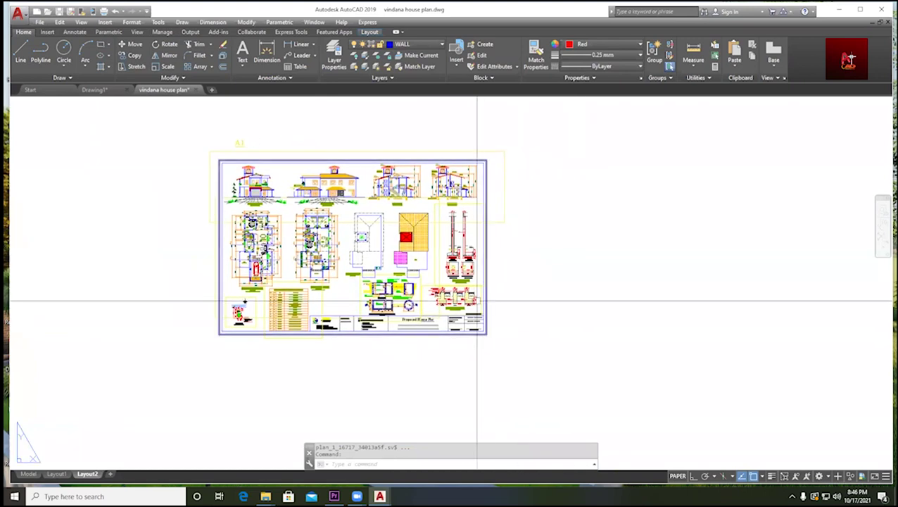
{"action": "scroll", "coordinate": [521, 294], "scroll_direction": "up", "scroll_amount": 2}
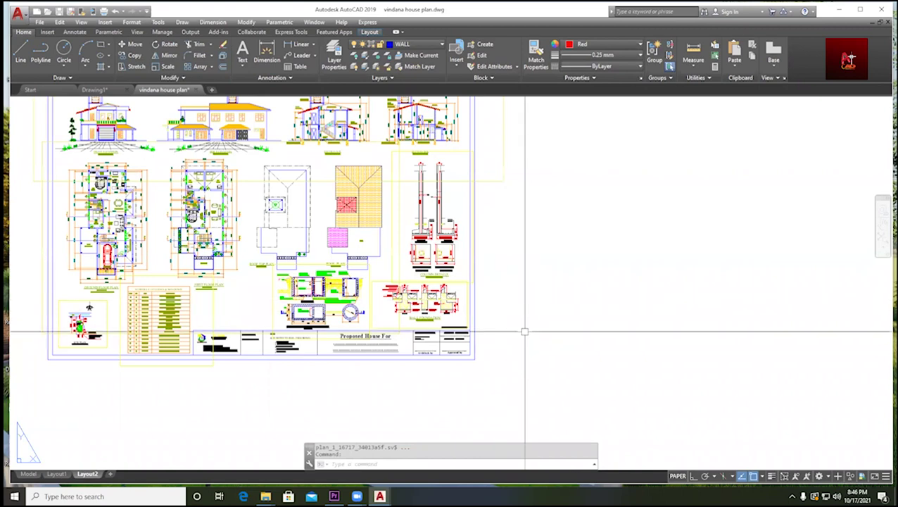
{"action": "scroll", "coordinate": [523, 329], "scroll_direction": "down", "scroll_amount": 2}
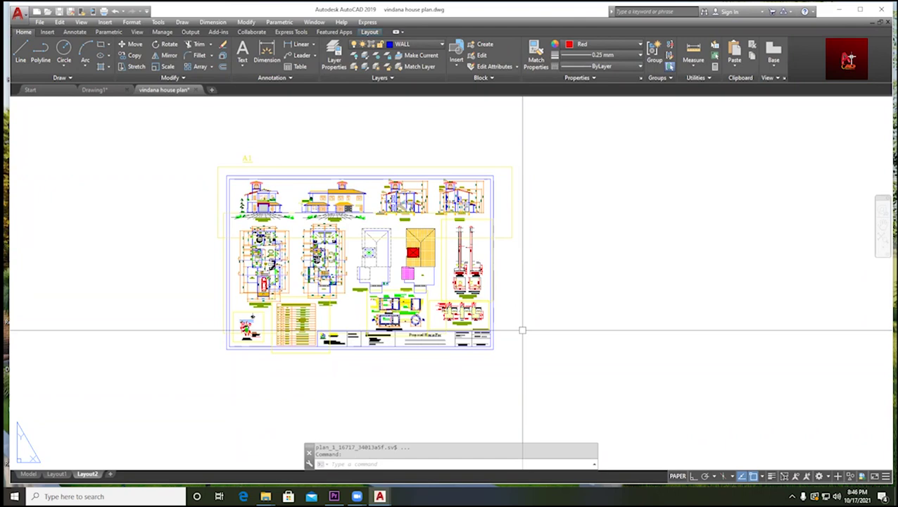
{"action": "scroll", "coordinate": [491, 314], "scroll_direction": "up", "scroll_amount": 2}
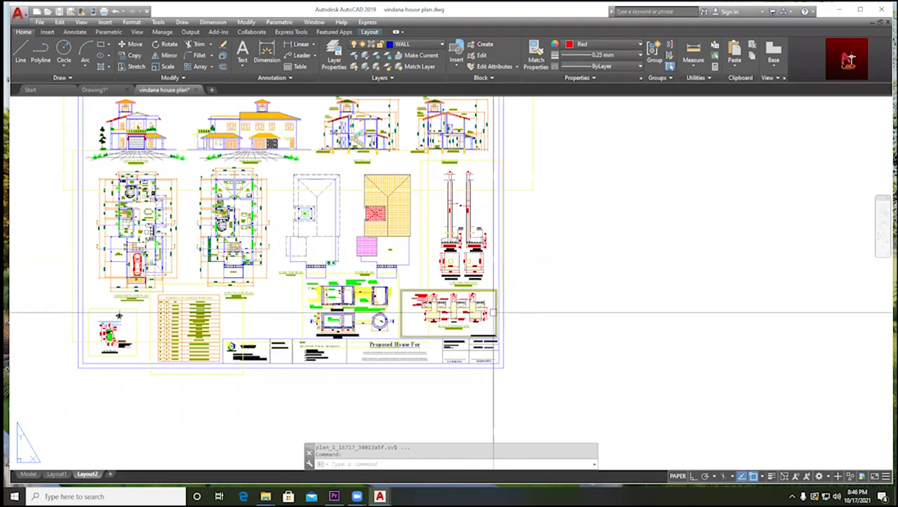
{"action": "scroll", "coordinate": [465, 312], "scroll_direction": "down", "scroll_amount": 2}
{"action": "scroll", "coordinate": [461, 316], "scroll_direction": "up", "scroll_amount": 2}
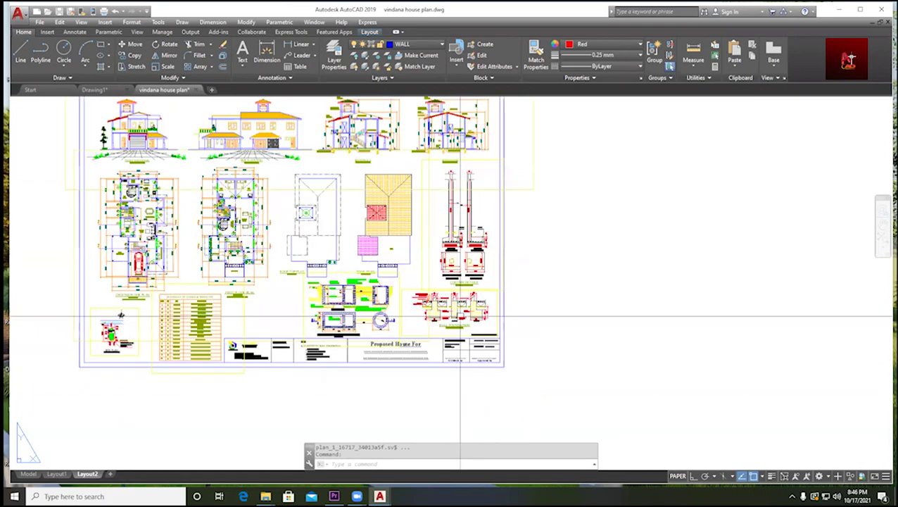
{"action": "scroll", "coordinate": [493, 315], "scroll_direction": "down", "scroll_amount": 2}
{"action": "middle_click_drag", "start_coordinate": [367, 332], "coordinate": [563, 280]}
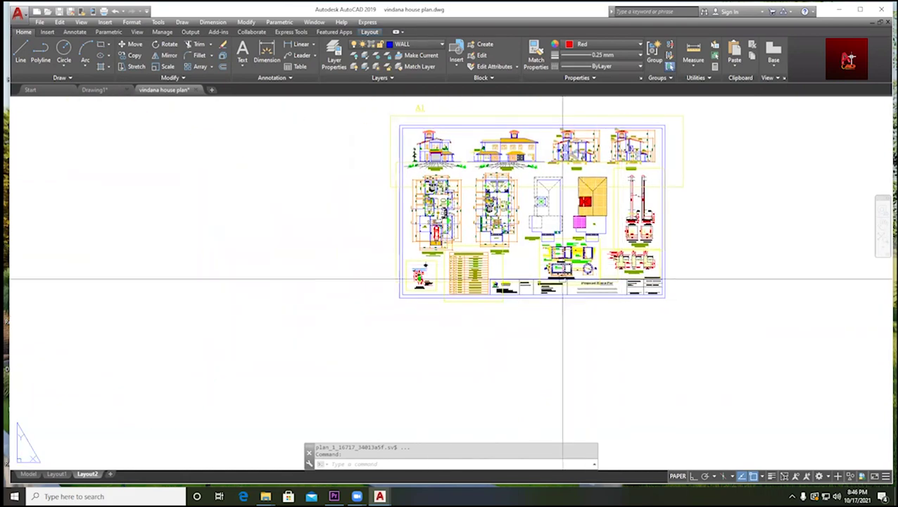
{"action": "scroll", "coordinate": [440, 285], "scroll_direction": "up", "scroll_amount": 2}
{"action": "middle_click_drag", "start_coordinate": [799, 242], "coordinate": [636, 281]}
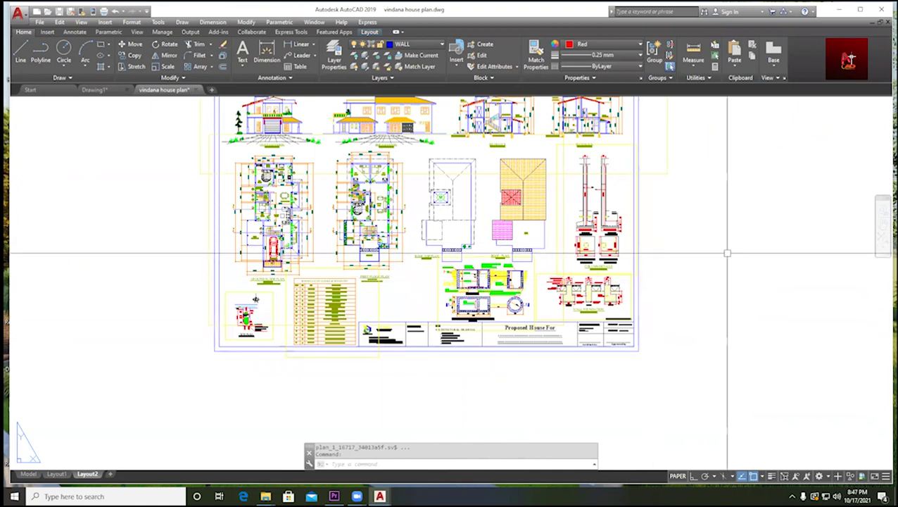
{"action": "middle_click_drag", "start_coordinate": [527, 310], "coordinate": [532, 310]}
{"action": "mouse_move", "coordinate": [366, 297]}
{"action": "middle_mouse_down"}
{"action": "mouse_move", "coordinate": [518, 235]}
{"action": "mouse_move", "coordinate": [436, 316]}
{"action": "middle_mouse_up"}
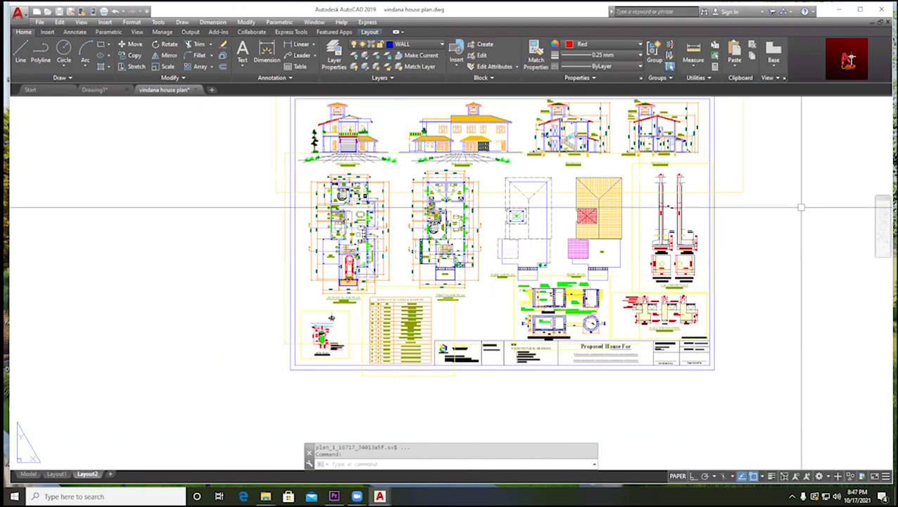
{"action": "scroll", "coordinate": [332, 367], "scroll_direction": "up", "scroll_amount": 6}
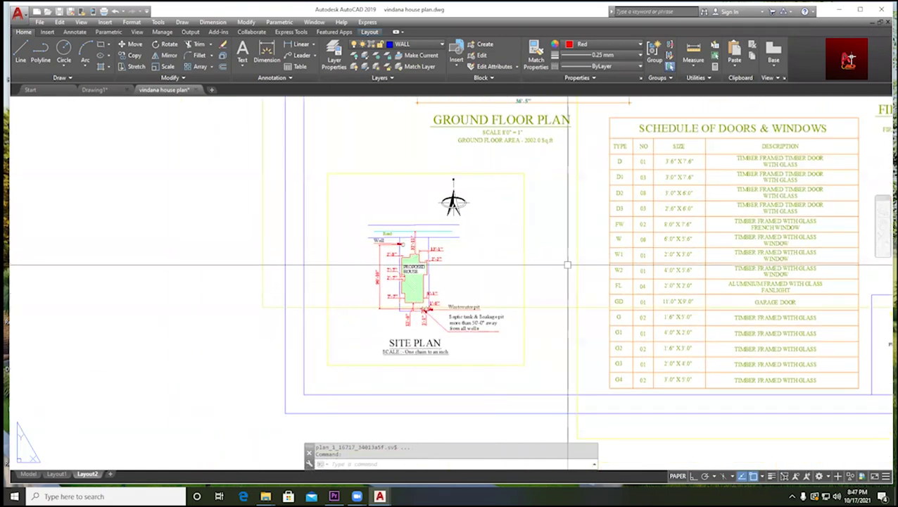
{"action": "scroll", "coordinate": [522, 280], "scroll_direction": "down", "scroll_amount": 8}
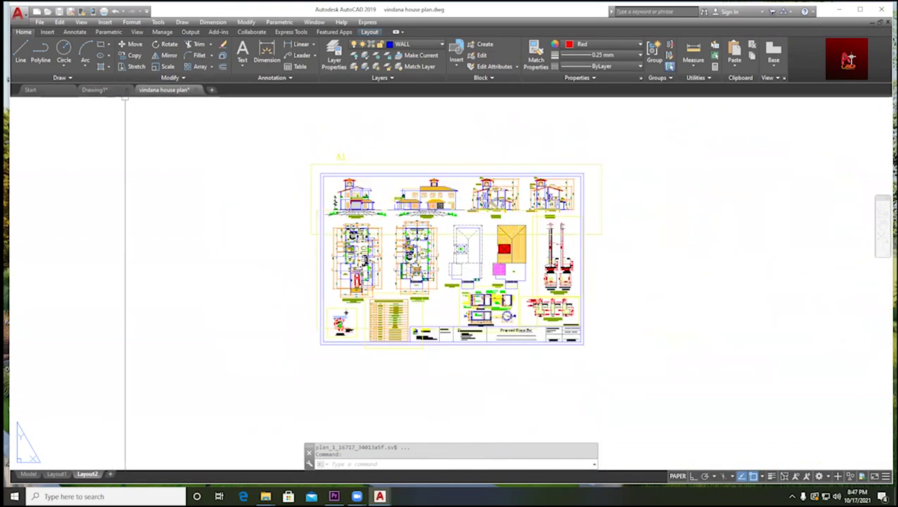
- Close the house plan drawing through the save prompt and minimize AutoCAD
{"action": "left_click", "coordinate": [198, 90]}
{"action": "left_click", "coordinate": [474, 268]}
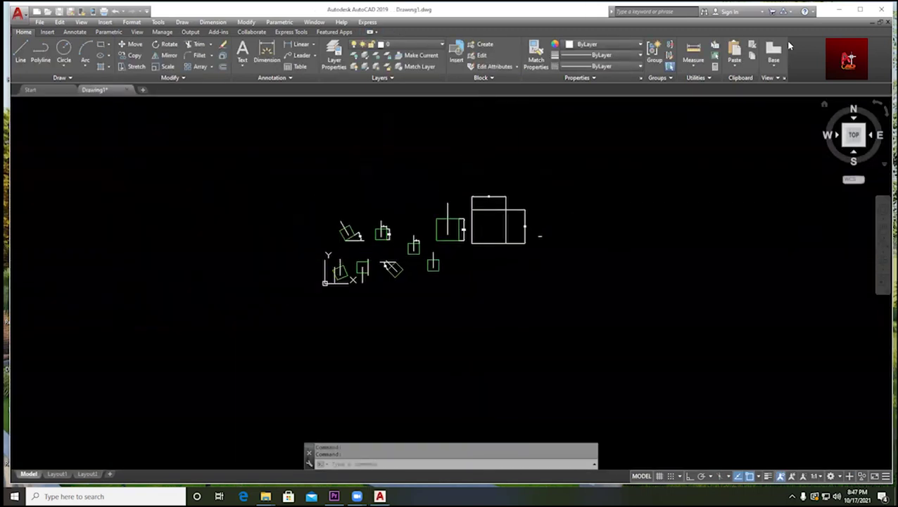
{"action": "left_click", "coordinate": [839, 9]}
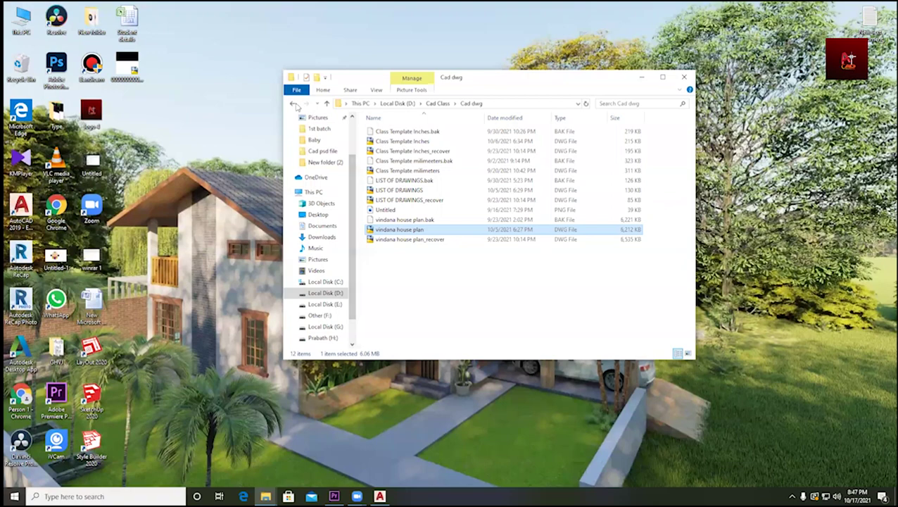
- From Cad Class, go into Practicle > site plan and open IMG-6929.JPG in Photos
{"action": "left_click", "coordinate": [294, 104]}
{"action": "double_click", "coordinate": [399, 174]}
{"action": "right_click", "coordinate": [434, 217]}
{"action": "left_click", "coordinate": [457, 253]}
{"action": "left_click", "coordinate": [380, 151]}
{"action": "double_click", "coordinate": [381, 152]}
{"action": "double_click", "coordinate": [392, 140]}
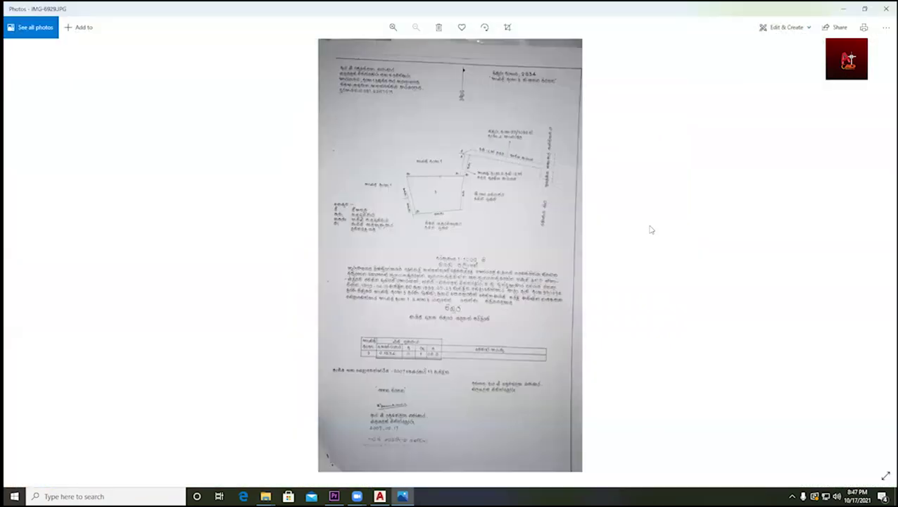
- Zoom in on IMG-6929.JPG, then close Photos and open IMG-6930.JPG instead
{"action": "left_click", "coordinate": [393, 27]}
{"action": "scroll", "coordinate": [435, 169], "scroll_direction": "up", "scroll_amount": 2}
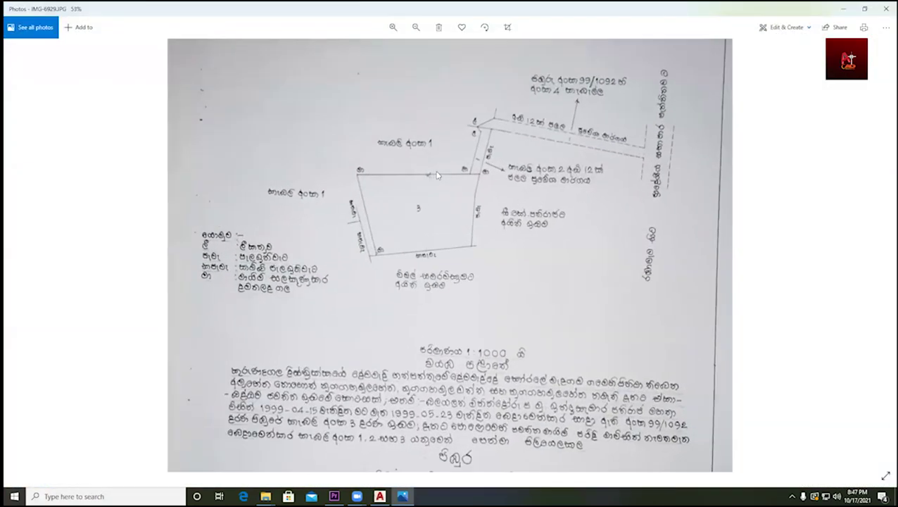
{"action": "scroll", "coordinate": [458, 183], "scroll_direction": "down", "scroll_amount": 4}
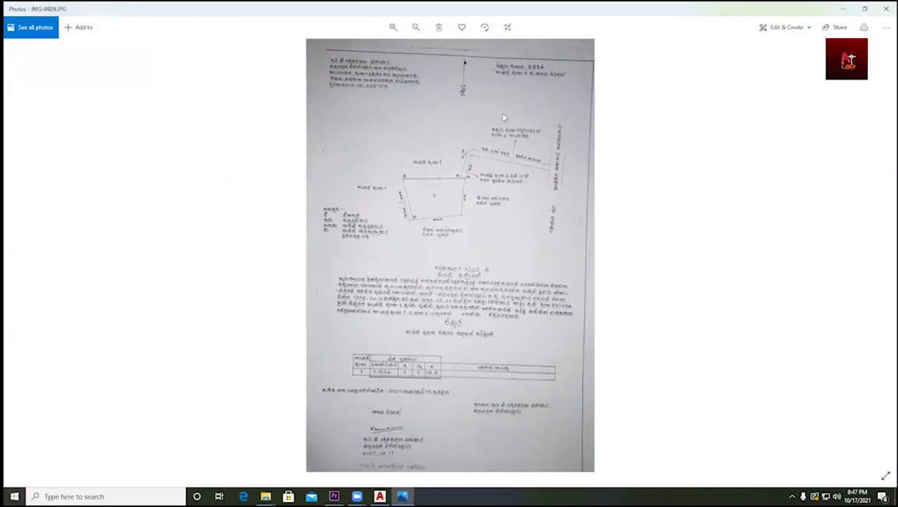
{"action": "key", "text": "alt+F4"}
{"action": "double_click", "coordinate": [431, 141]}
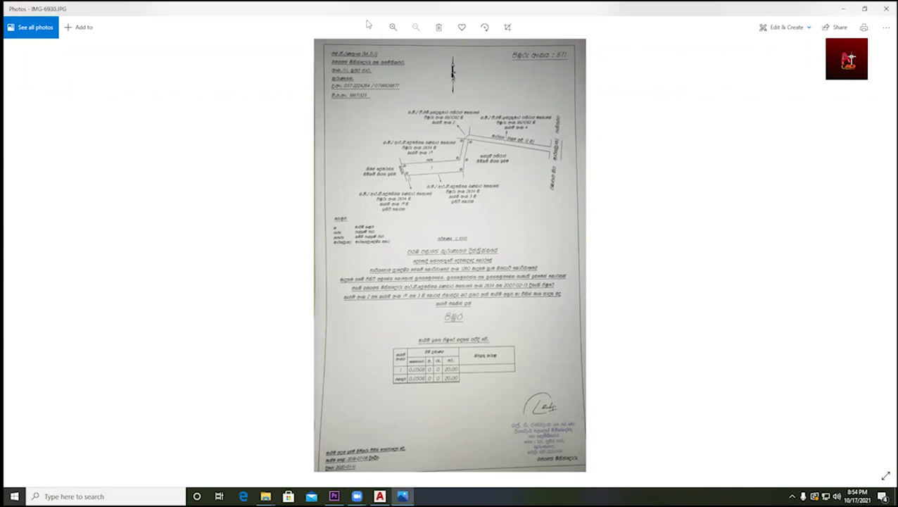
- Zoom IMG-6930.JPG in to 46% using the Zoom in button
{"action": "left_click", "coordinate": [392, 26]}
{"action": "left_click", "coordinate": [393, 26]}
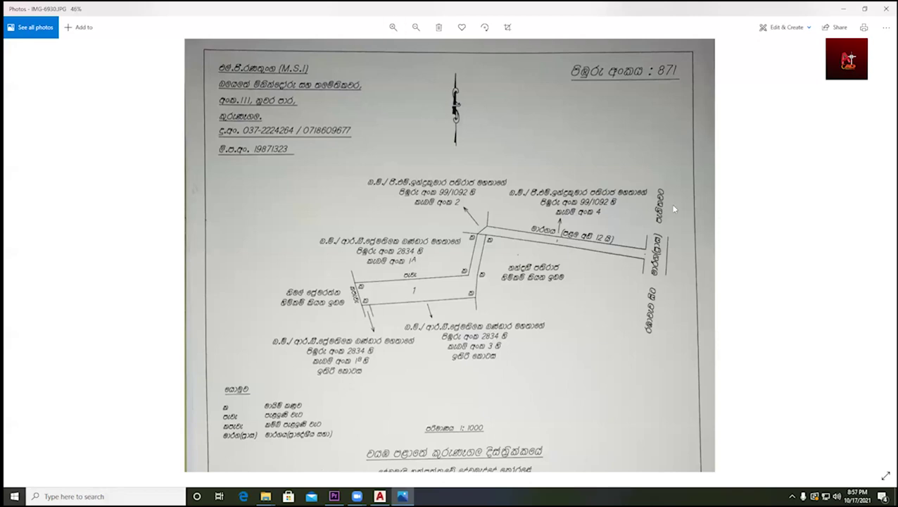
- Wheel-zoom survey plan 871 to about 51% for reference
{"action": "scroll", "coordinate": [531, 206], "scroll_direction": "up", "scroll_amount": 1}
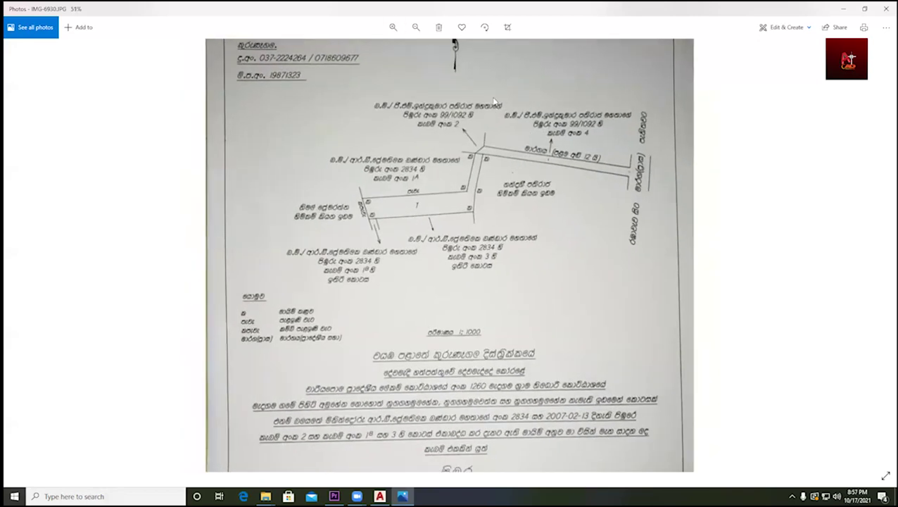
{"action": "scroll", "coordinate": [494, 102], "scroll_direction": "up", "scroll_amount": 1}
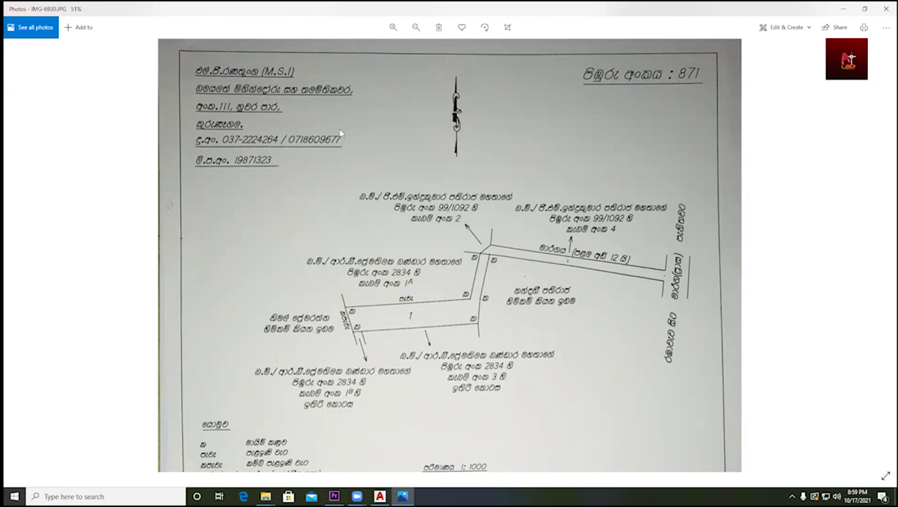
{"action": "scroll", "coordinate": [315, 142], "scroll_direction": "down", "scroll_amount": 1}
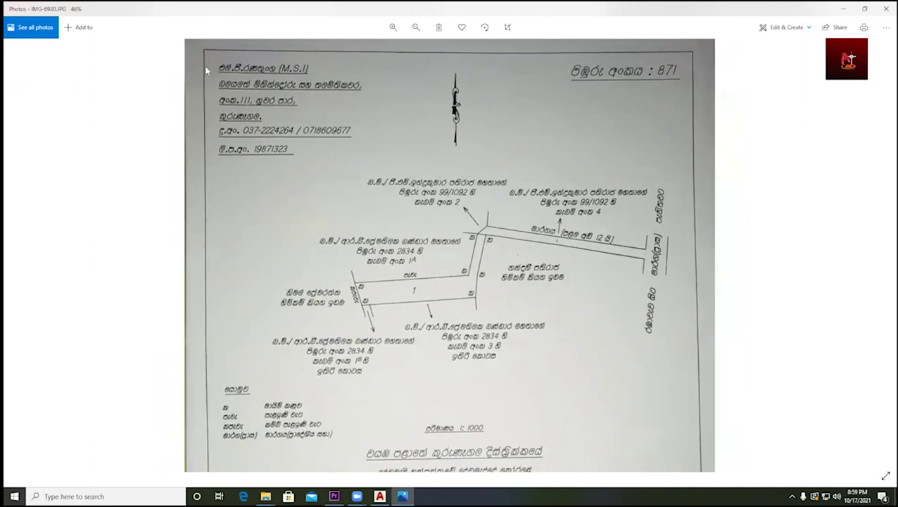
- Zoom out to 46%, then in to 75% on the lot 1 outline
{"action": "scroll", "coordinate": [422, 203], "scroll_direction": "down", "scroll_amount": 1}
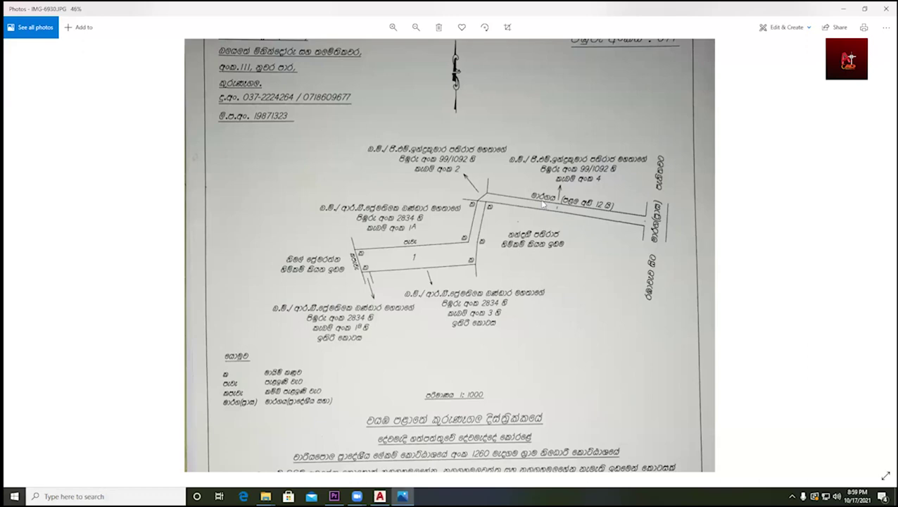
{"action": "scroll", "coordinate": [613, 219], "scroll_direction": "up", "scroll_amount": 3}
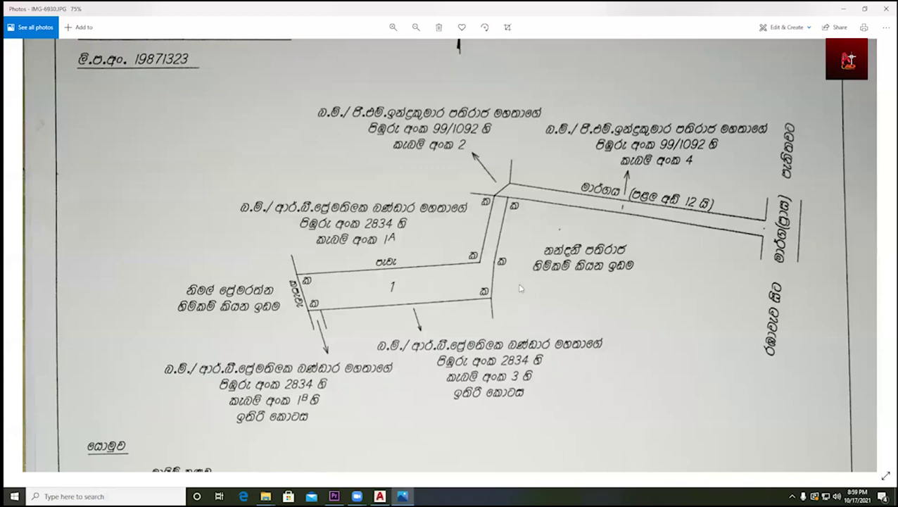
- Zoom to 62% and pan to show lot 1, the legend, 1:1000 scale and division 1260 heading
{"action": "scroll", "coordinate": [512, 263], "scroll_direction": "down", "scroll_amount": 2}
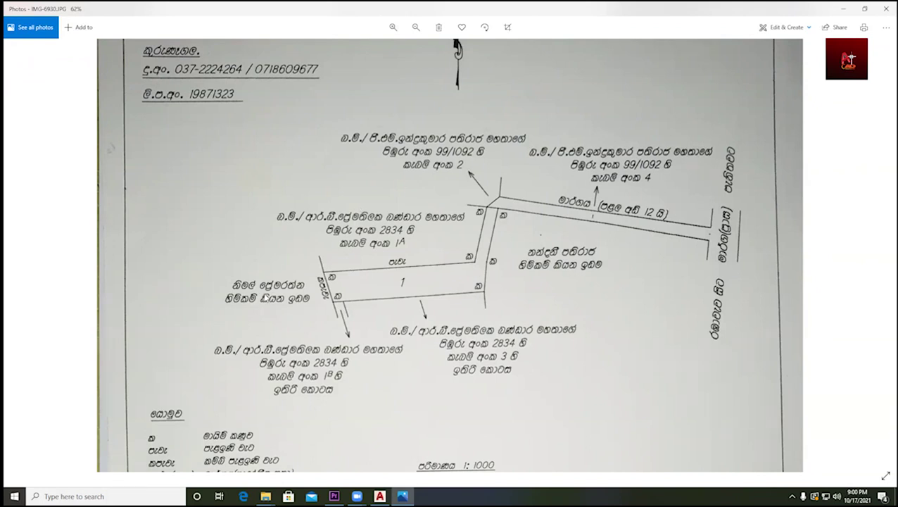
{"action": "scroll", "coordinate": [556, 221], "scroll_direction": "down", "scroll_amount": 1}
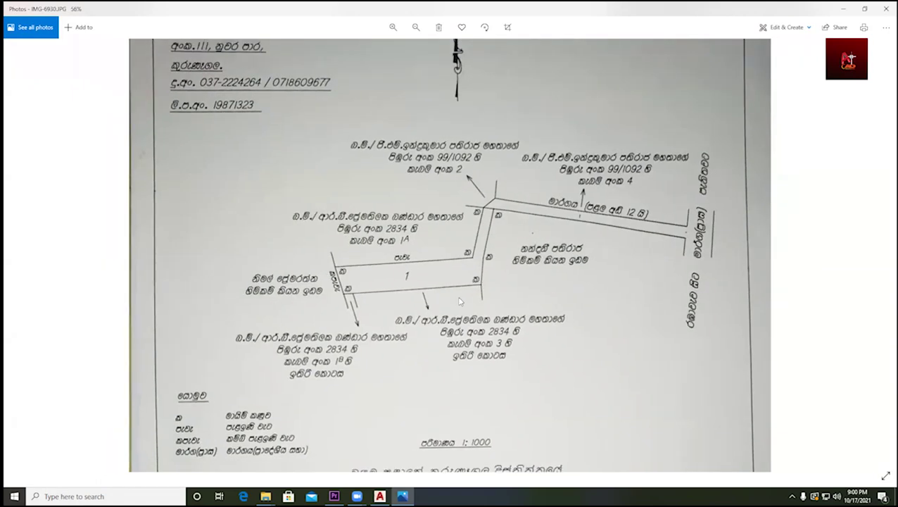
{"action": "scroll", "coordinate": [508, 199], "scroll_direction": "up", "scroll_amount": 2}
{"action": "scroll", "coordinate": [508, 200], "scroll_direction": "down", "scroll_amount": 2}
{"action": "left_click_drag", "start_coordinate": [509, 200], "coordinate": [508, 275]}
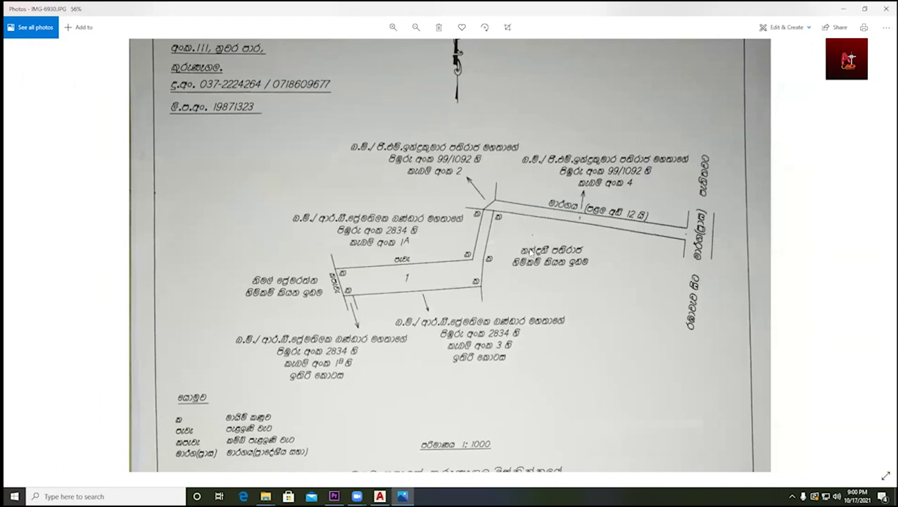
{"action": "scroll", "coordinate": [335, 274], "scroll_direction": "up", "scroll_amount": 1}
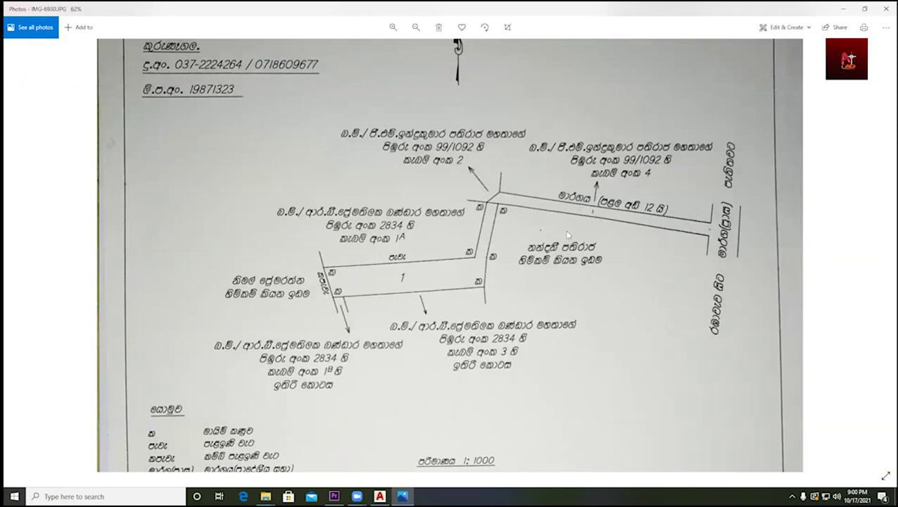
{"action": "scroll", "coordinate": [453, 223], "scroll_direction": "up", "scroll_amount": 1}
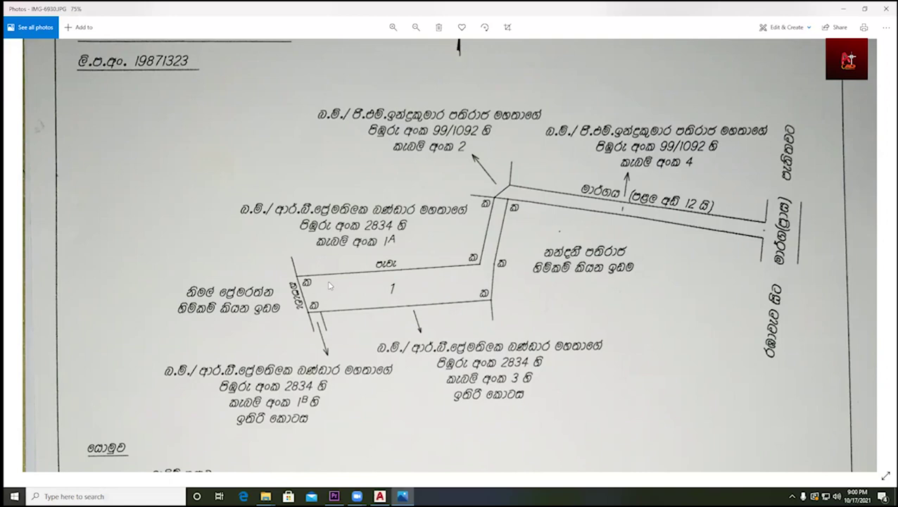
{"action": "scroll", "coordinate": [312, 311], "scroll_direction": "down", "scroll_amount": 3}
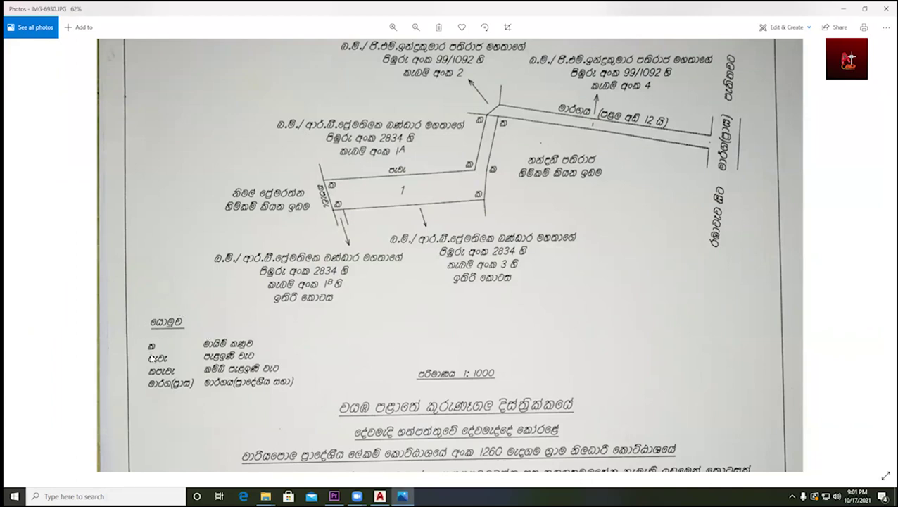
- Zoom in on plot 1 and the legend, then back out to show lots 1A, 1B, 2, 3, 4
{"action": "scroll", "coordinate": [151, 358], "scroll_direction": "up", "scroll_amount": 3}
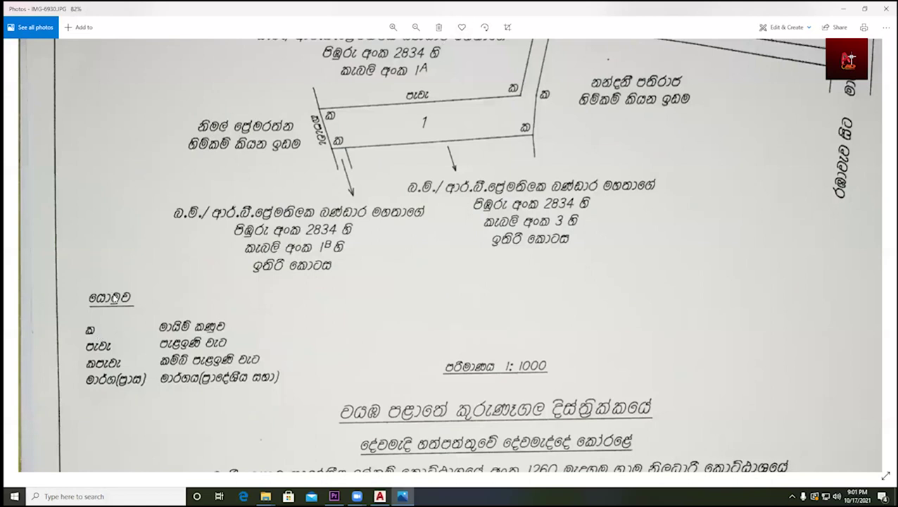
{"action": "left_click_drag", "start_coordinate": [298, 178], "coordinate": [298, 194]}
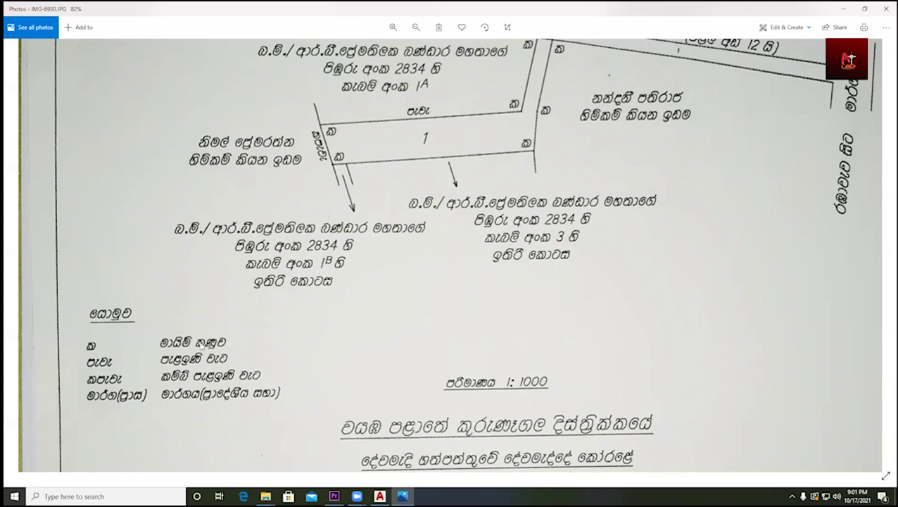
{"action": "scroll", "coordinate": [176, 296], "scroll_direction": "up", "scroll_amount": 1}
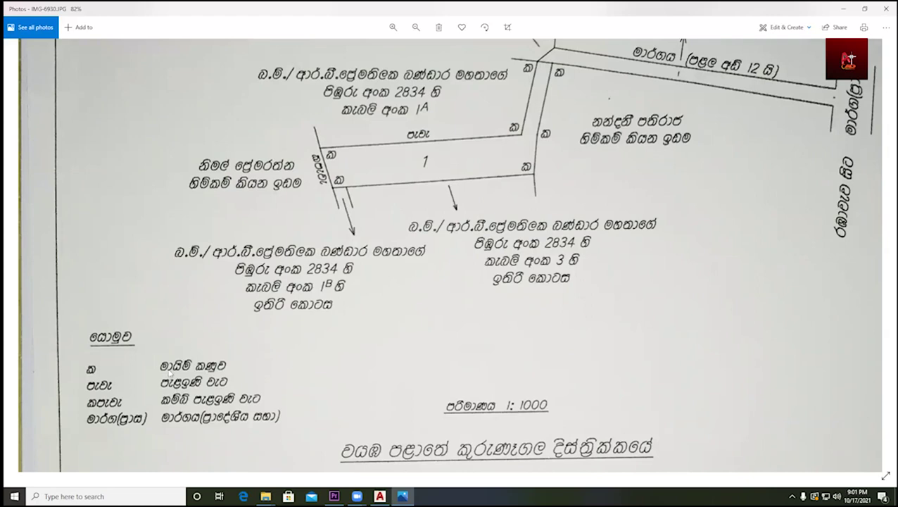
{"action": "scroll", "coordinate": [432, 308], "scroll_direction": "down", "scroll_amount": 1, "text": "ctrl"}
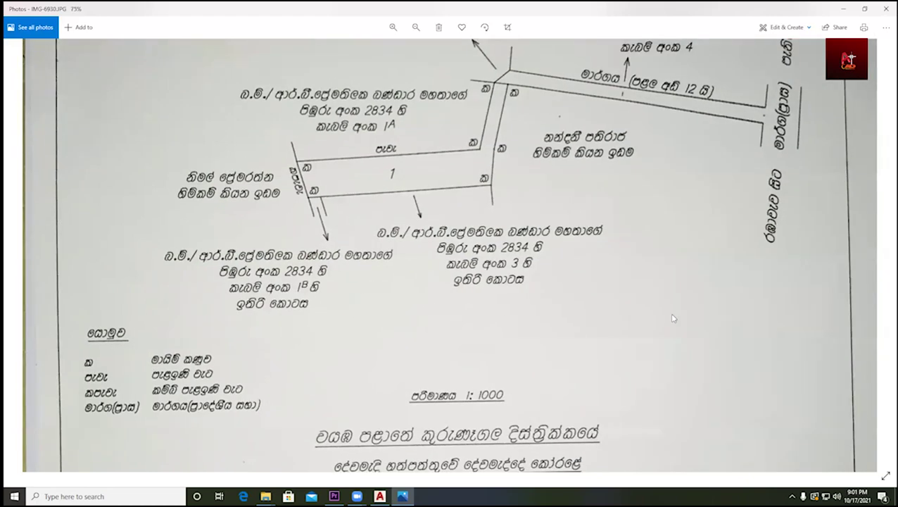
{"action": "left_click_drag", "start_coordinate": [440, 229], "coordinate": [442, 243]}
{"action": "scroll", "coordinate": [442, 243], "scroll_direction": "down", "scroll_amount": 1, "text": "ctrl"}
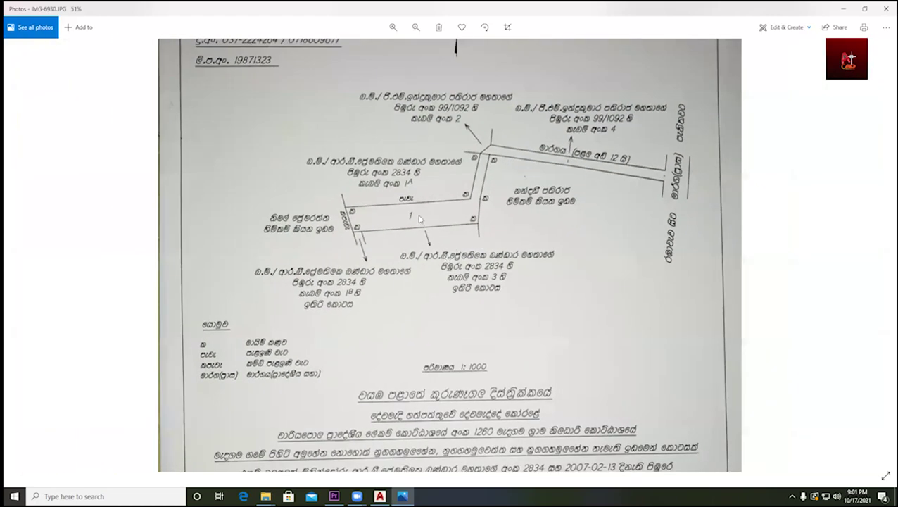
- Zoom out to about 42% for the header, then back in to 82% over lot 1
{"action": "scroll", "coordinate": [451, 238], "scroll_direction": "down", "scroll_amount": 1, "text": "ctrl"}
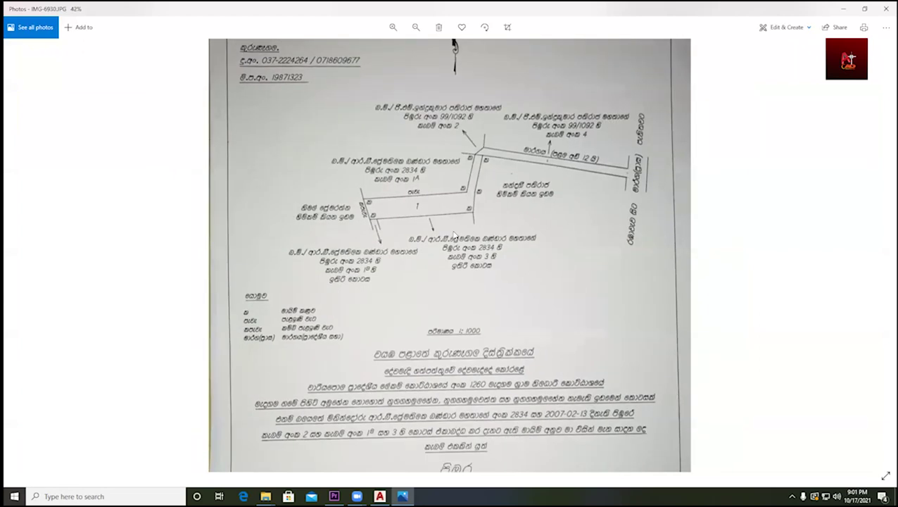
{"action": "scroll", "coordinate": [432, 215], "scroll_direction": "up", "scroll_amount": 1}
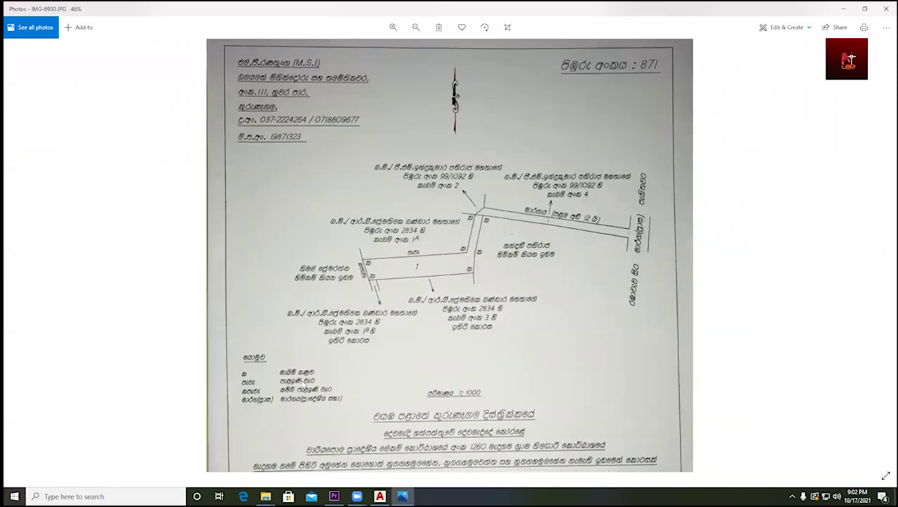
{"action": "scroll", "coordinate": [362, 391], "scroll_direction": "up", "scroll_amount": 2, "text": "ctrl"}
{"action": "scroll", "coordinate": [361, 391], "scroll_direction": "down", "scroll_amount": 1}
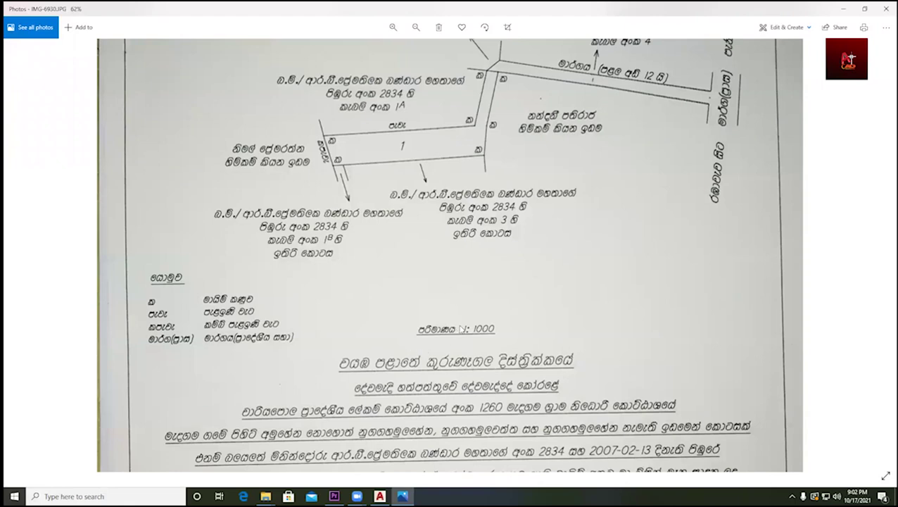
{"action": "scroll", "coordinate": [461, 328], "scroll_direction": "up", "scroll_amount": 1, "text": "ctrl"}
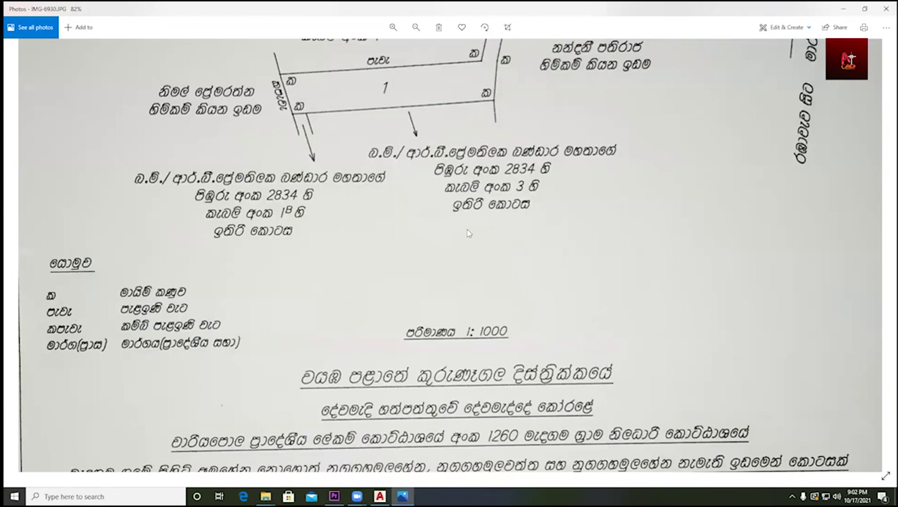
{"action": "scroll", "coordinate": [451, 216], "scroll_direction": "down", "scroll_amount": 4}
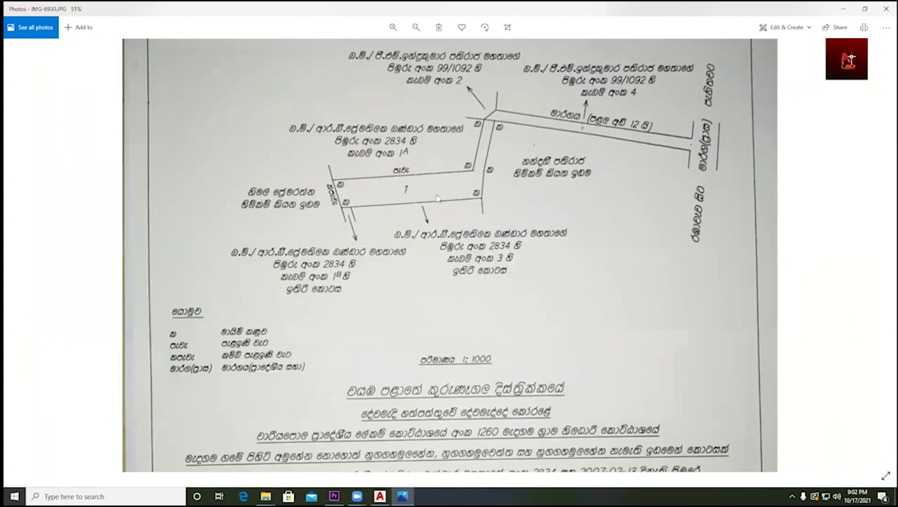
{"action": "scroll", "coordinate": [466, 348], "scroll_direction": "up", "scroll_amount": 3}
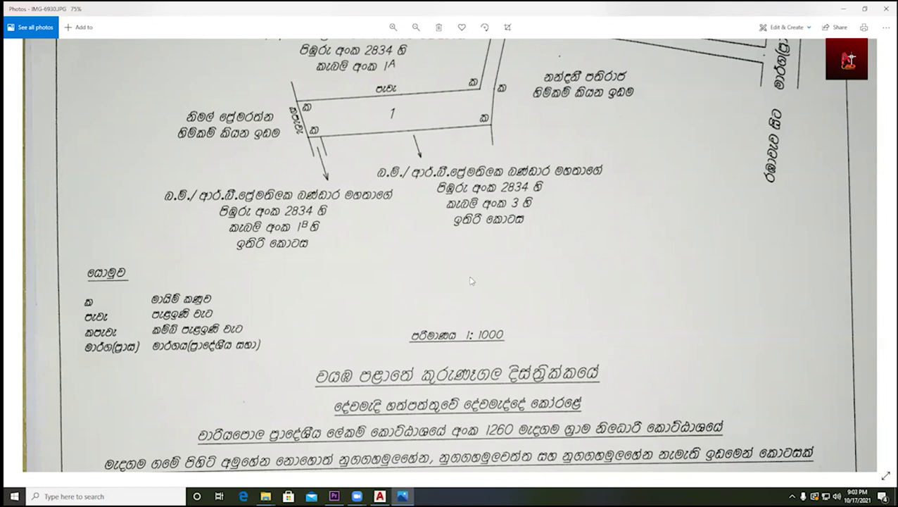
{"action": "scroll", "coordinate": [453, 287], "scroll_direction": "down", "scroll_amount": 2}
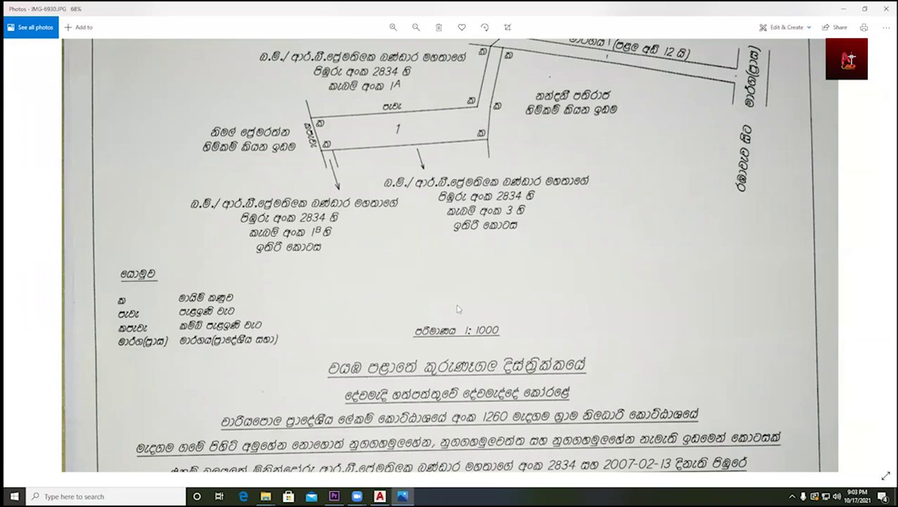
{"action": "scroll", "coordinate": [472, 312], "scroll_direction": "up", "scroll_amount": 1}
{"action": "scroll", "coordinate": [474, 313], "scroll_direction": "up", "scroll_amount": 1}
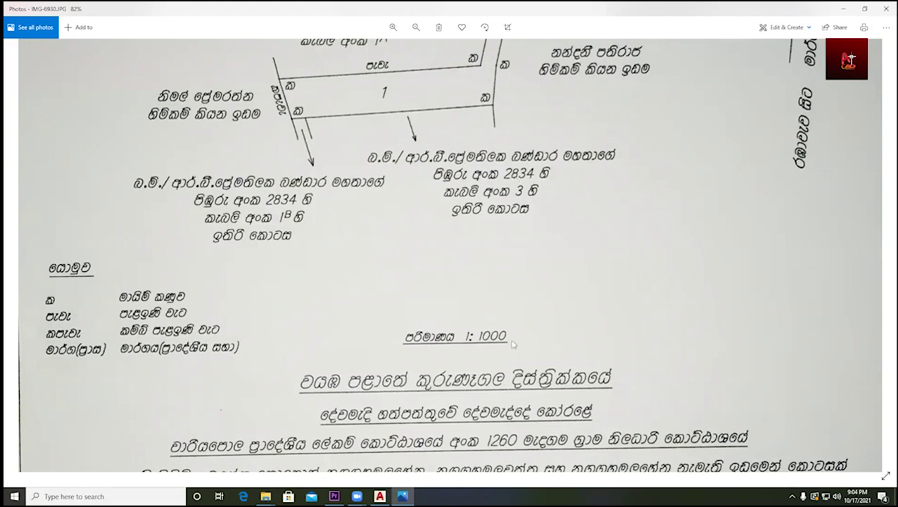
{"action": "scroll", "coordinate": [512, 307], "scroll_direction": "down", "scroll_amount": 3}
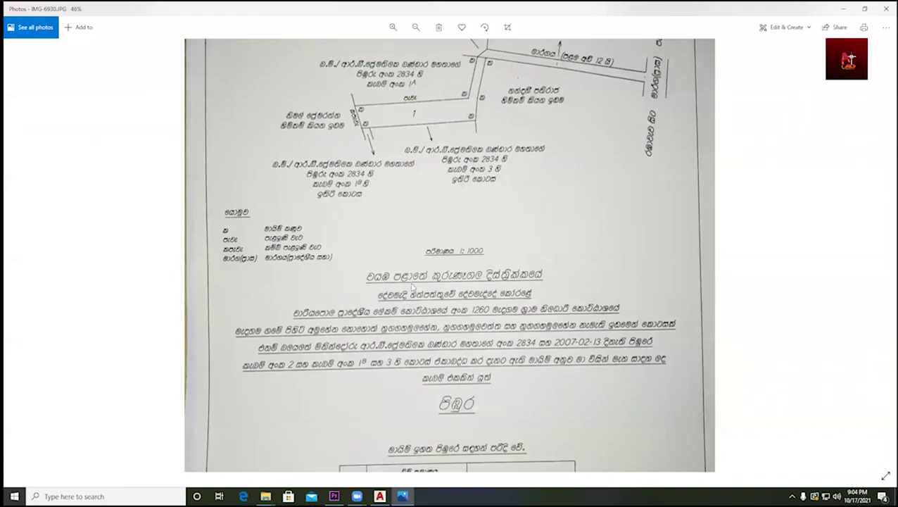
- Pan down the survey plan to the extent table and surveyor's signature
{"action": "scroll", "coordinate": [428, 339], "scroll_direction": "down", "scroll_amount": 1}
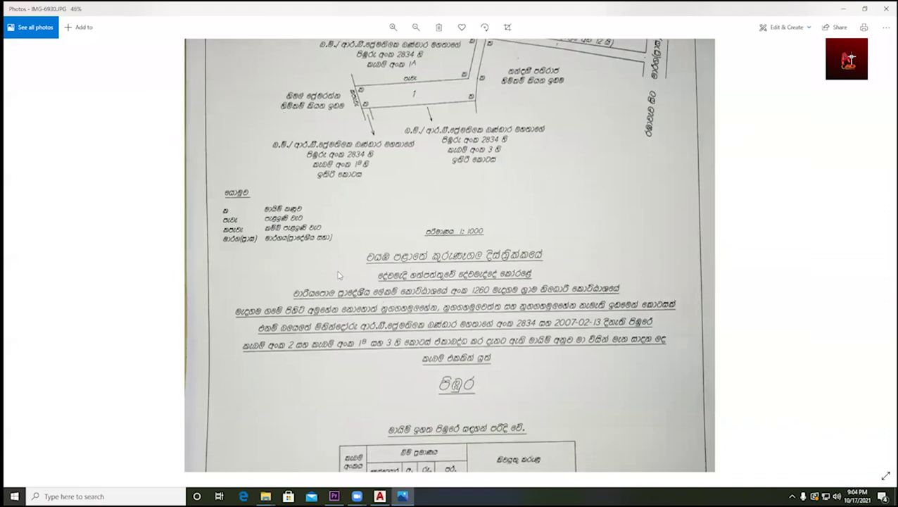
{"action": "scroll", "coordinate": [407, 196], "scroll_direction": "up", "scroll_amount": 8}
{"action": "scroll", "coordinate": [428, 199], "scroll_direction": "up", "scroll_amount": 1}
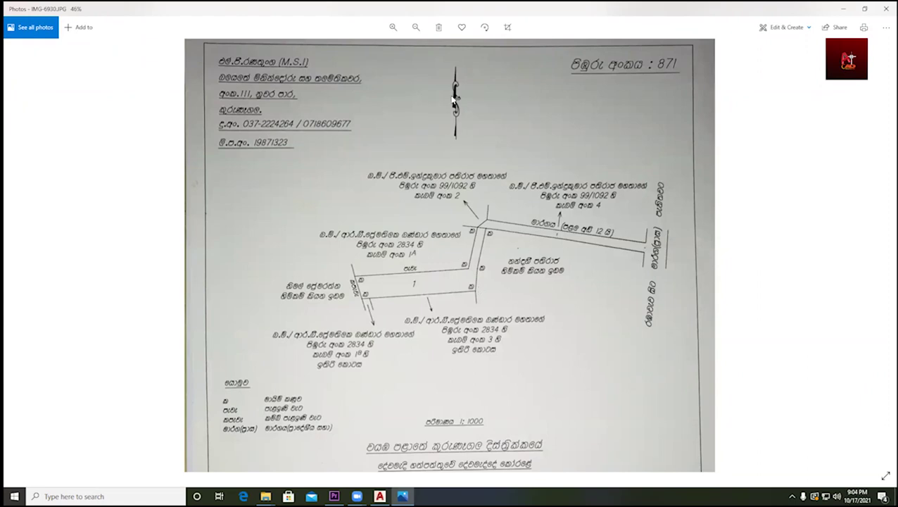
{"action": "left_click_drag", "start_coordinate": [461, 409], "coordinate": [437, 297]}
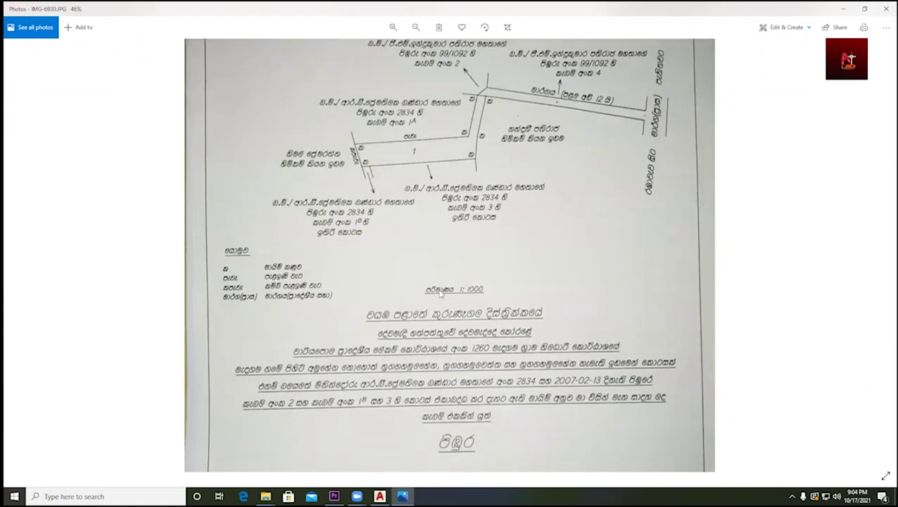
{"action": "scroll", "coordinate": [447, 369], "scroll_direction": "down", "scroll_amount": 2}
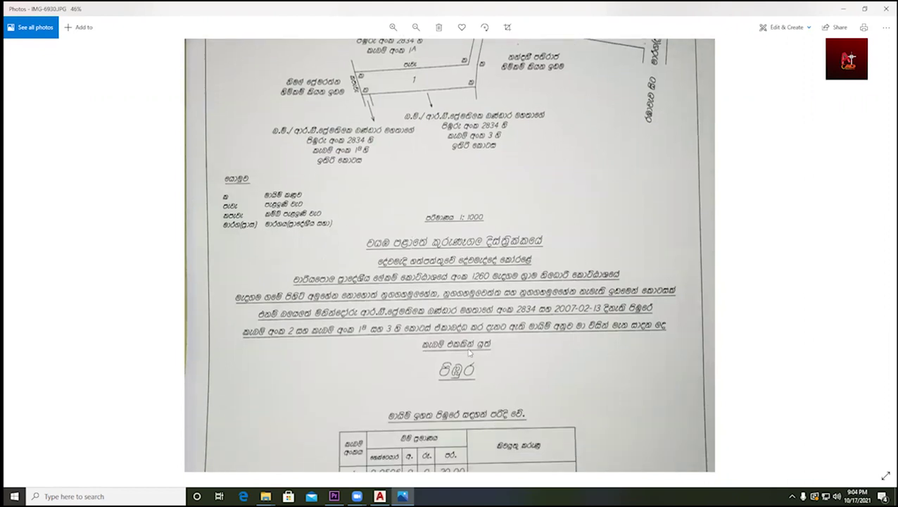
{"action": "left_click_drag", "start_coordinate": [469, 352], "coordinate": [471, 328]}
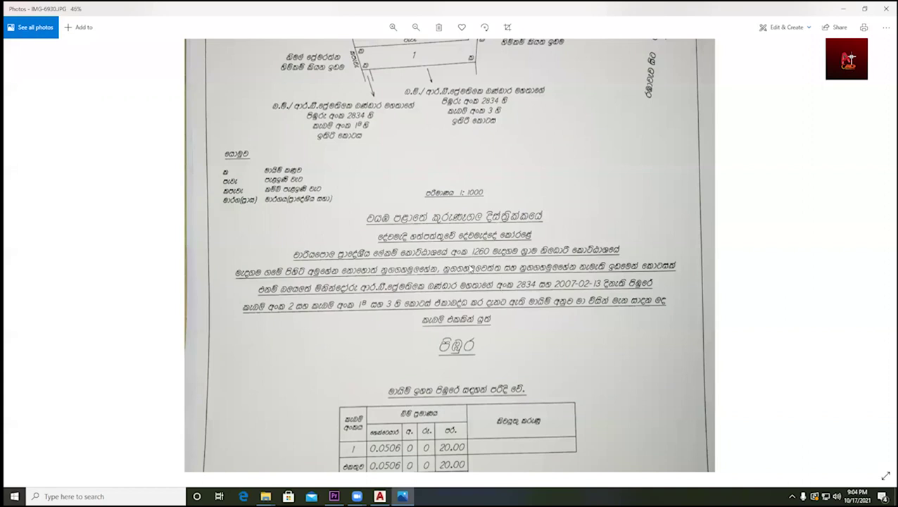
{"action": "left_click_drag", "start_coordinate": [512, 318], "coordinate": [521, 241]}
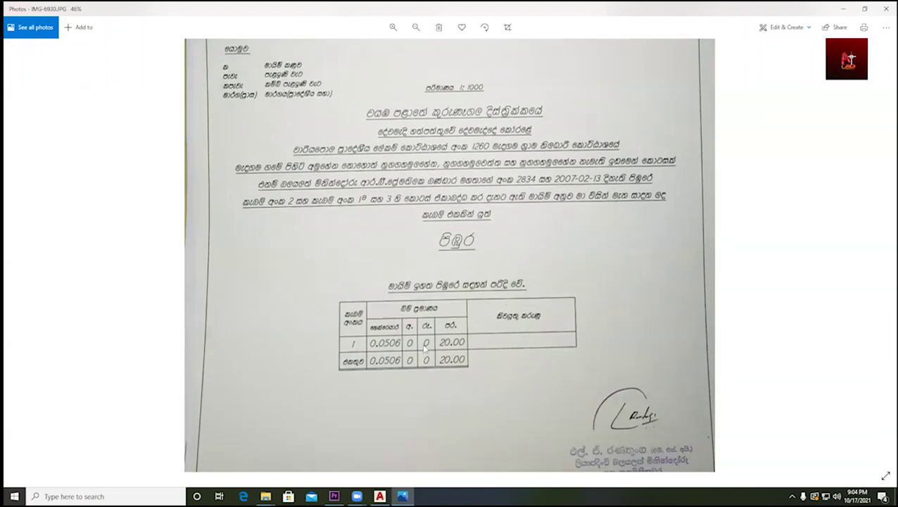
{"action": "scroll", "coordinate": [394, 307], "scroll_direction": "down", "scroll_amount": 1}
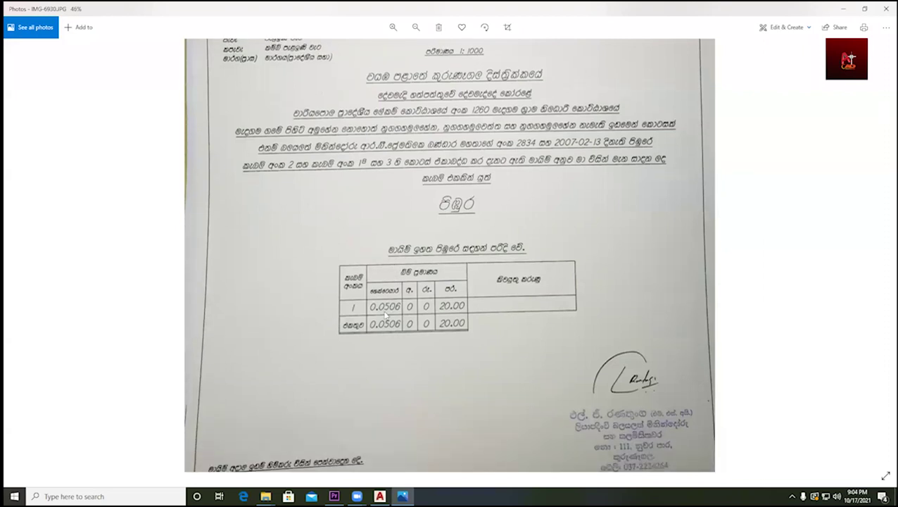
{"action": "scroll", "coordinate": [388, 313], "scroll_direction": "up", "scroll_amount": 2}
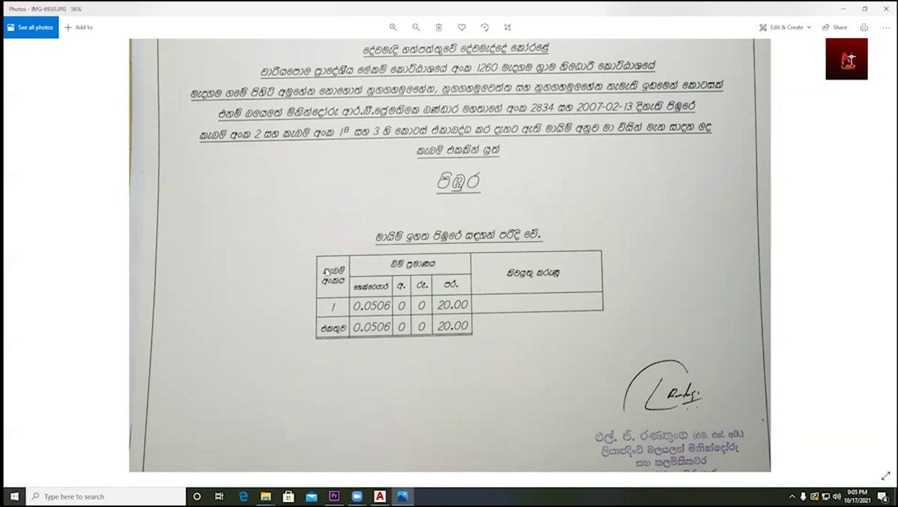
- Zoom out until the whole survey plan 871 page fits the window
{"action": "scroll", "coordinate": [403, 185], "scroll_direction": "down", "scroll_amount": 3, "text": "ctrl"}
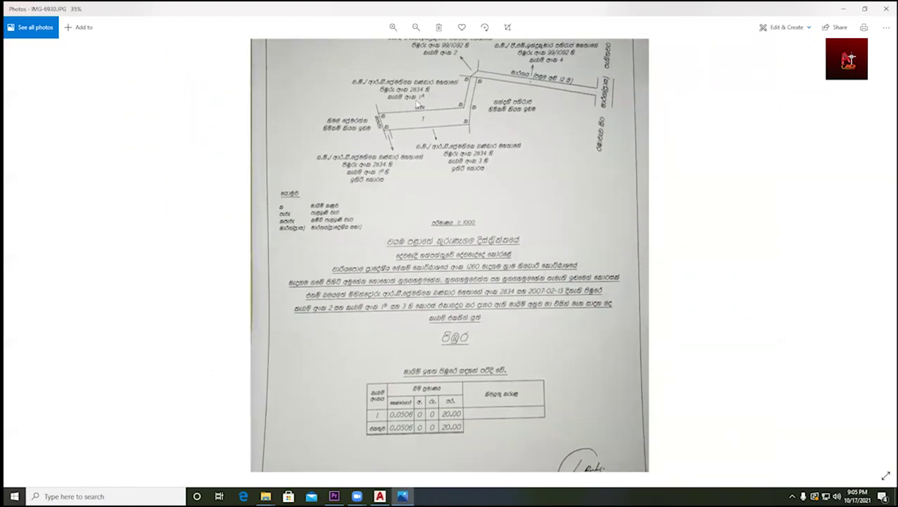
{"action": "scroll", "coordinate": [386, 394], "scroll_direction": "up", "scroll_amount": 1, "text": "ctrl"}
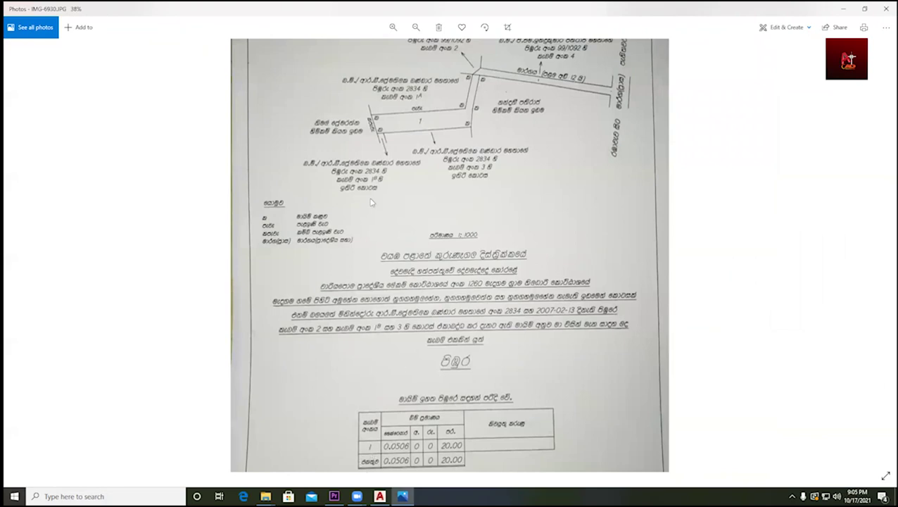
{"action": "scroll", "coordinate": [429, 125], "scroll_direction": "up", "scroll_amount": 2, "text": "ctrl"}
{"action": "scroll", "coordinate": [431, 125], "scroll_direction": "up", "scroll_amount": 1, "text": "ctrl"}
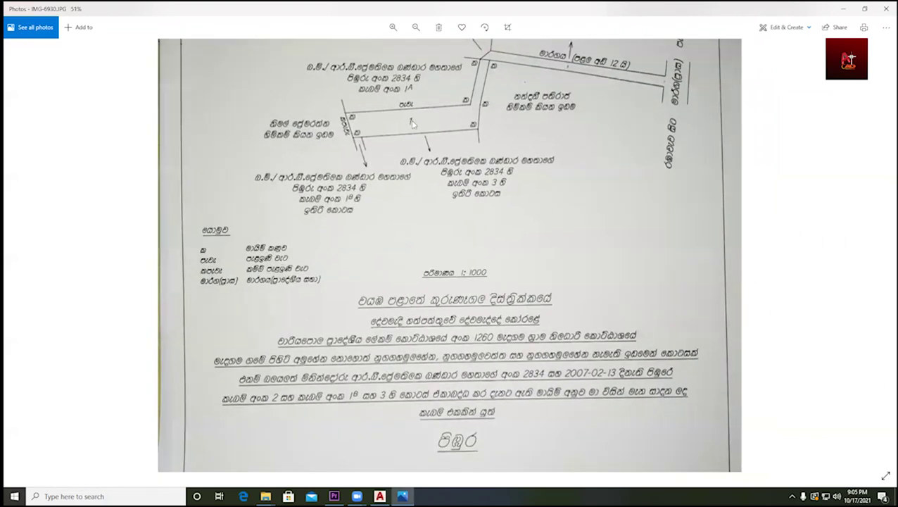
{"action": "scroll", "coordinate": [415, 124], "scroll_direction": "down", "scroll_amount": 2, "text": "ctrl"}
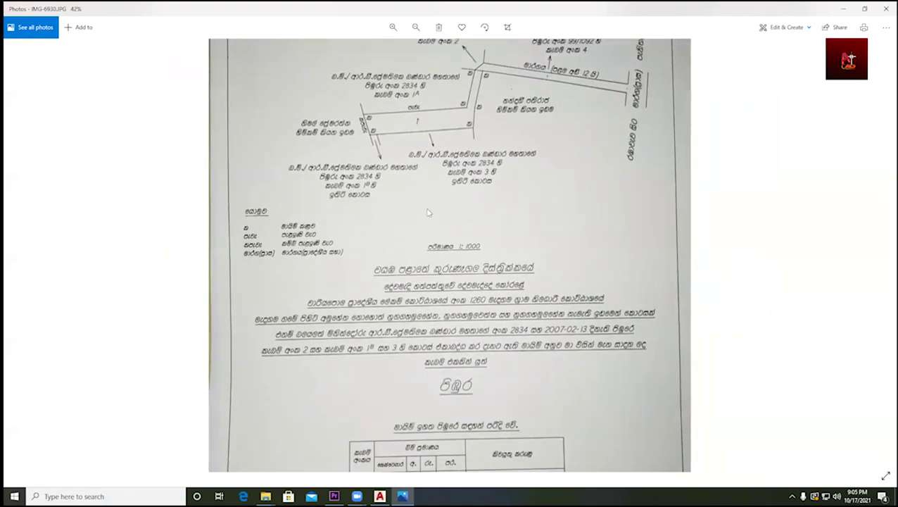
{"action": "scroll", "coordinate": [434, 305], "scroll_direction": "down", "scroll_amount": 1}
{"action": "scroll", "coordinate": [380, 406], "scroll_direction": "up", "scroll_amount": 3, "text": "ctrl"}
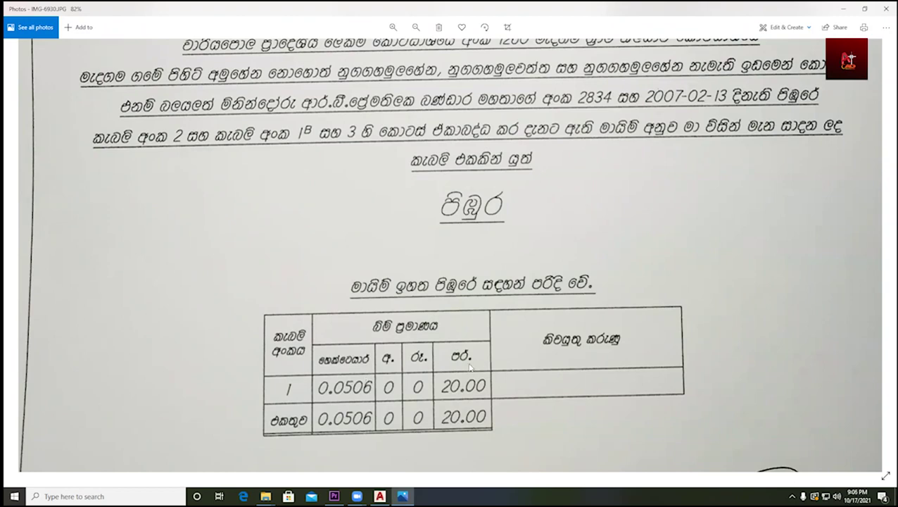
{"action": "scroll", "coordinate": [419, 264], "scroll_direction": "down", "scroll_amount": 2}
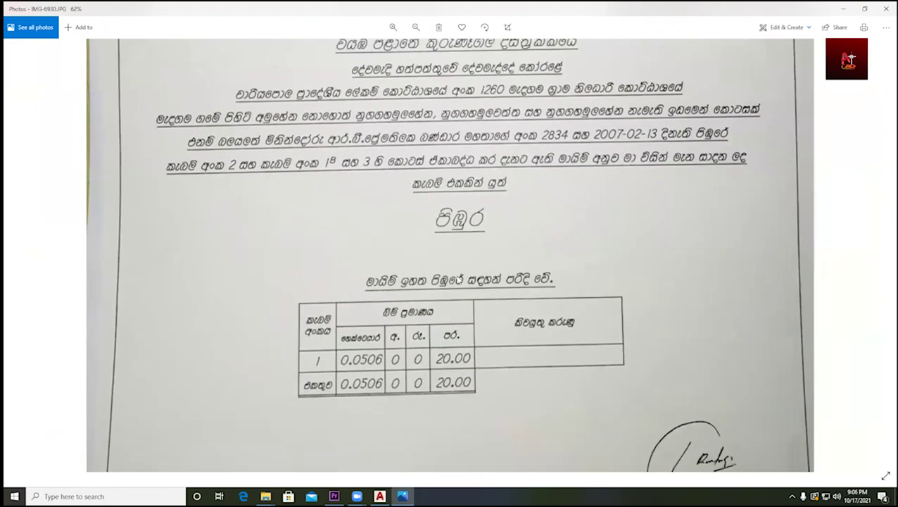
{"action": "scroll", "coordinate": [464, 263], "scroll_direction": "down", "scroll_amount": 2}
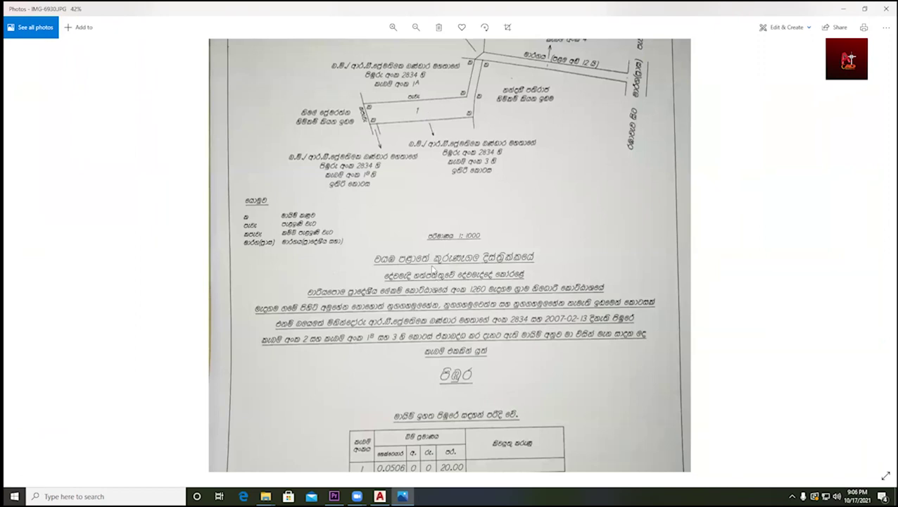
{"action": "scroll", "coordinate": [523, 384], "scroll_direction": "up", "scroll_amount": 1}
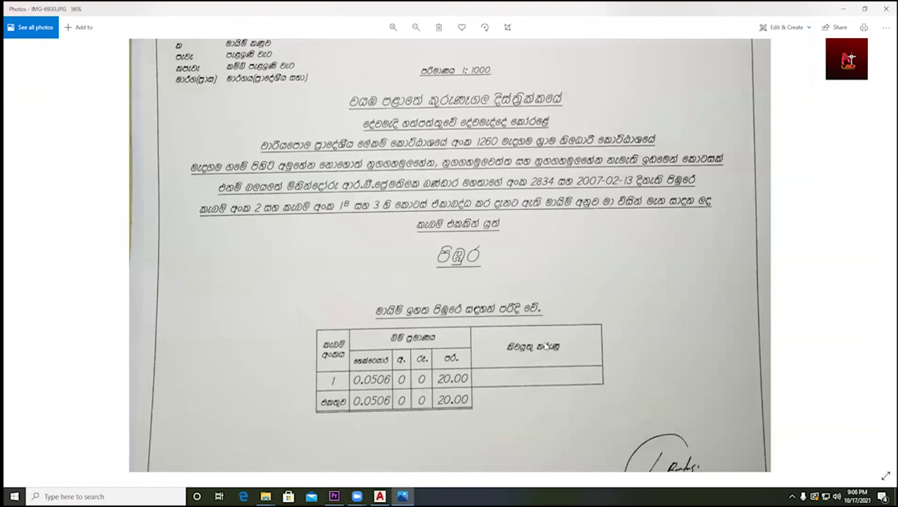
{"action": "scroll", "coordinate": [546, 345], "scroll_direction": "down", "scroll_amount": 1}
{"action": "scroll", "coordinate": [530, 365], "scroll_direction": "down", "scroll_amount": 1}
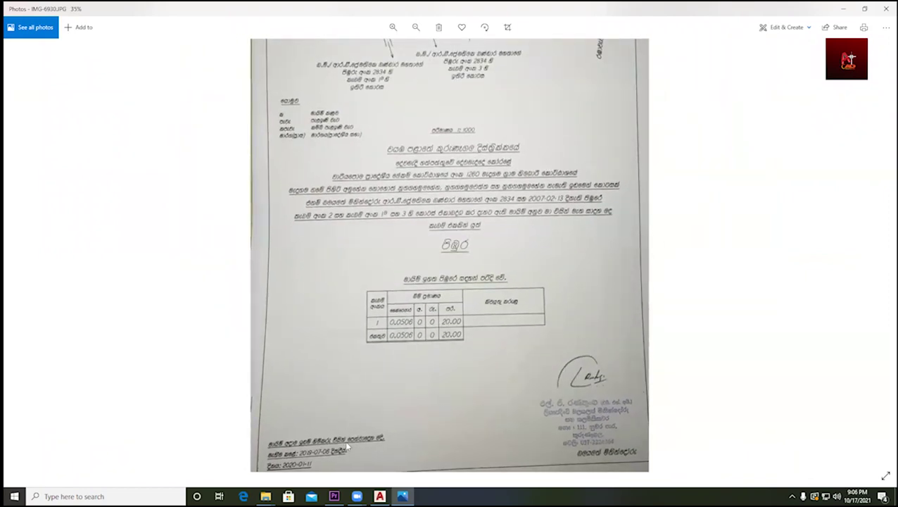
{"action": "scroll", "coordinate": [344, 447], "scroll_direction": "up", "scroll_amount": 2}
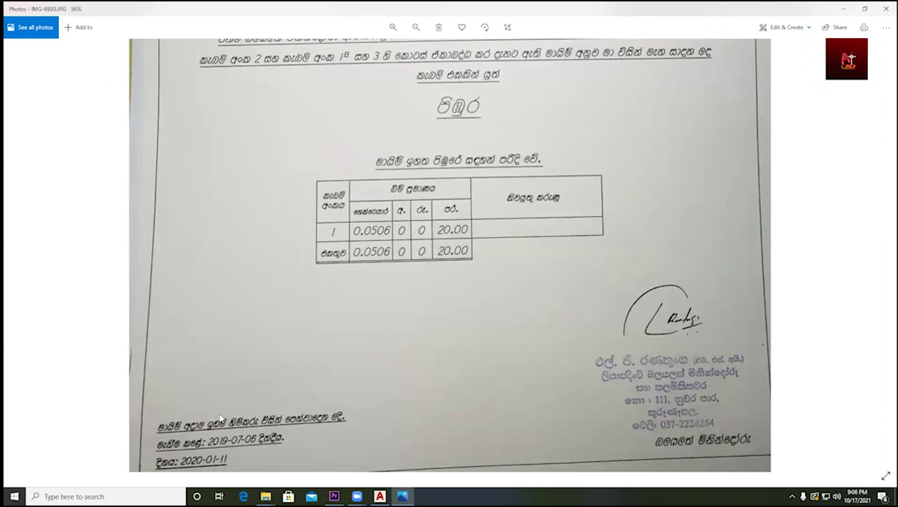
{"action": "scroll", "coordinate": [502, 350], "scroll_direction": "down", "scroll_amount": 1}
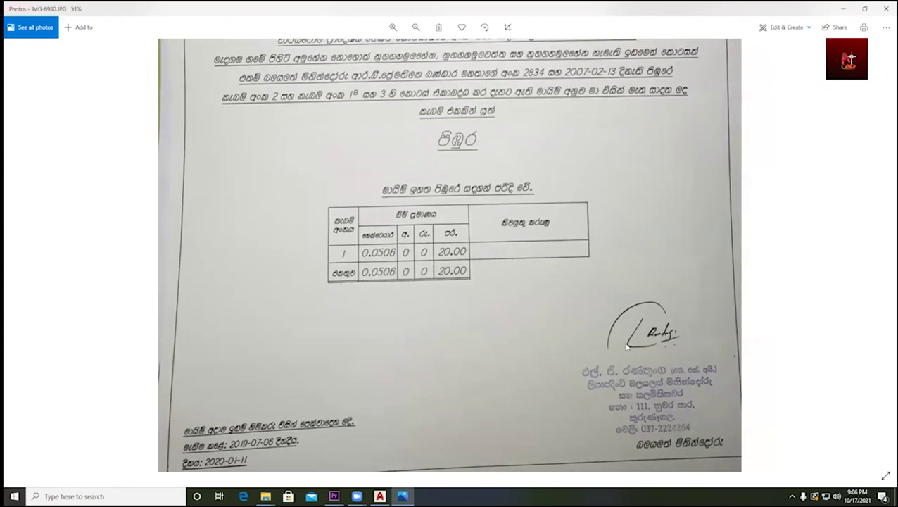
{"action": "scroll", "coordinate": [637, 380], "scroll_direction": "down", "scroll_amount": 2}
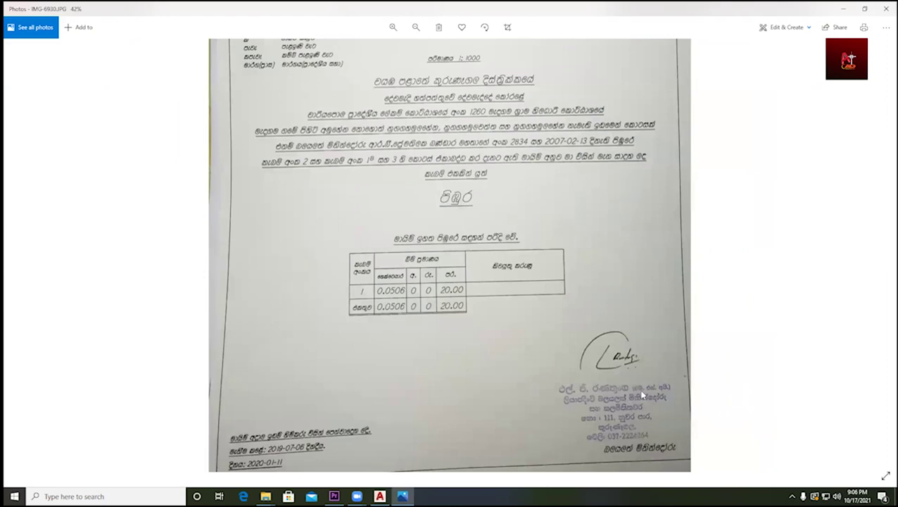
{"action": "scroll", "coordinate": [624, 377], "scroll_direction": "down", "scroll_amount": 4}
{"action": "scroll", "coordinate": [510, 224], "scroll_direction": "down", "scroll_amount": 1}
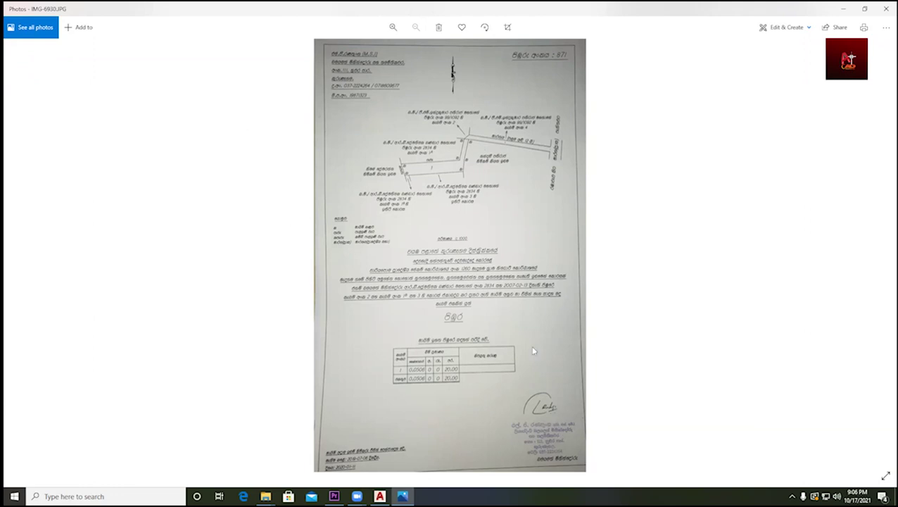
{"action": "scroll", "coordinate": [408, 137], "scroll_direction": "up", "scroll_amount": 2}
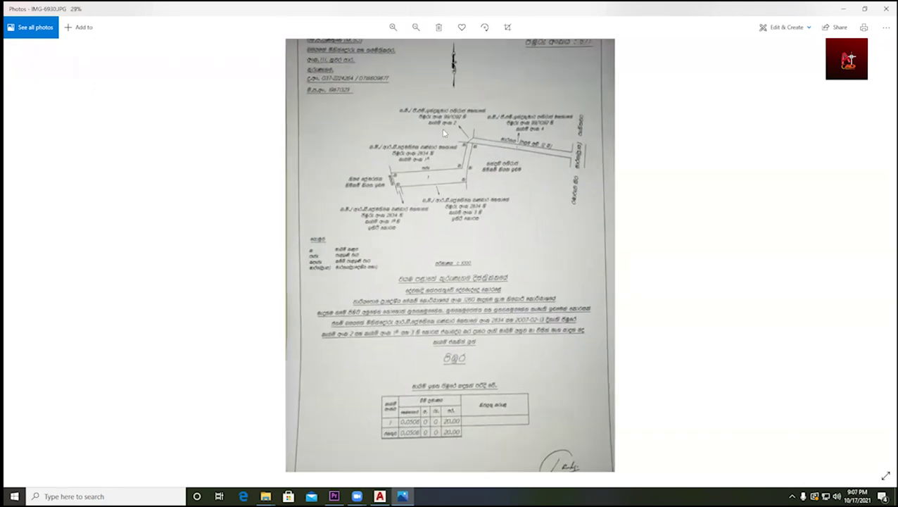
{"action": "left_click_drag", "start_coordinate": [462, 159], "coordinate": [425, 190]}
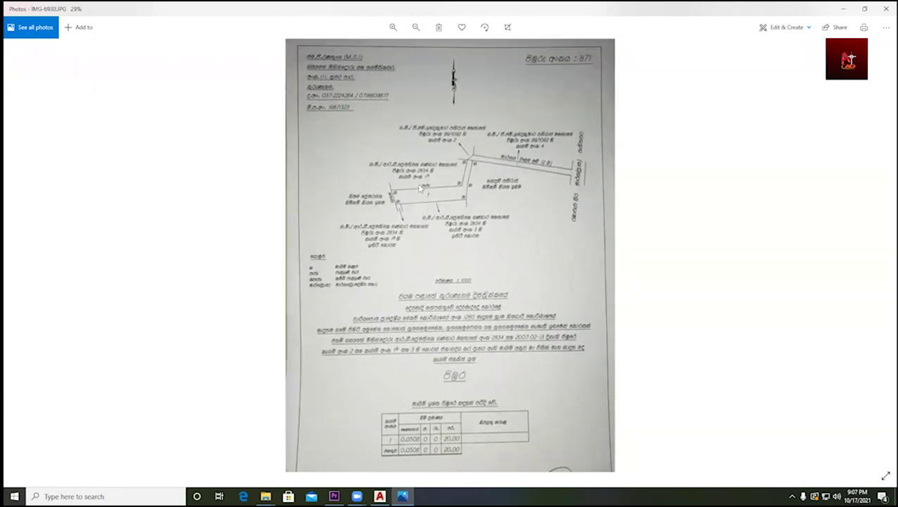
{"action": "scroll", "coordinate": [423, 194], "scroll_direction": "down", "scroll_amount": 2}
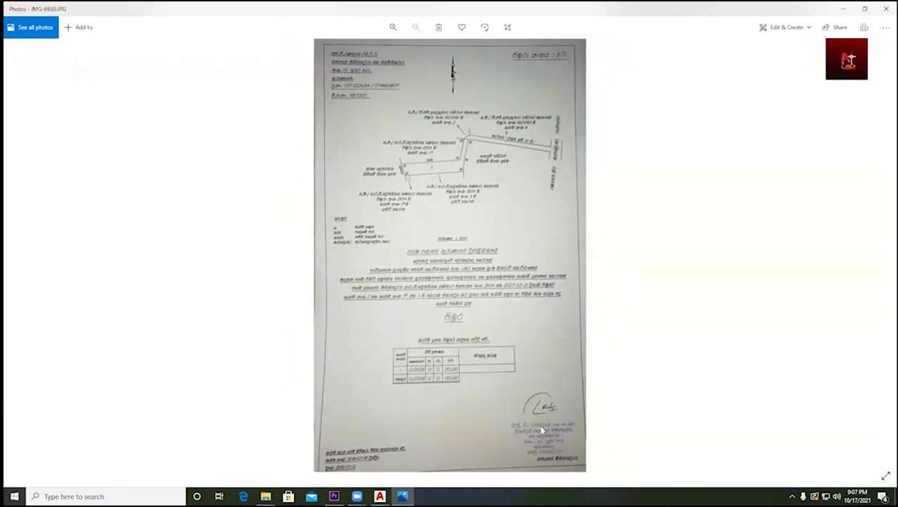
{"action": "scroll", "coordinate": [541, 434], "scroll_direction": "up", "scroll_amount": 2}
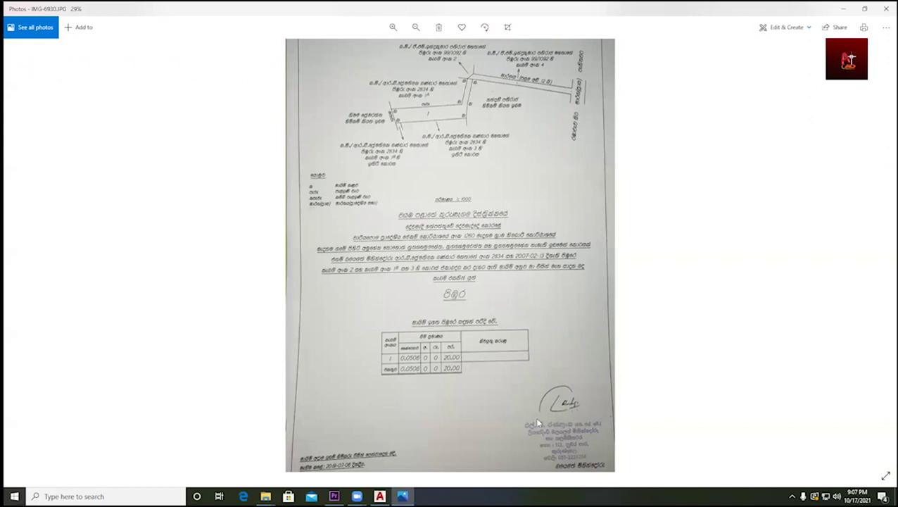
{"action": "scroll", "coordinate": [389, 118], "scroll_direction": "up", "scroll_amount": 3}
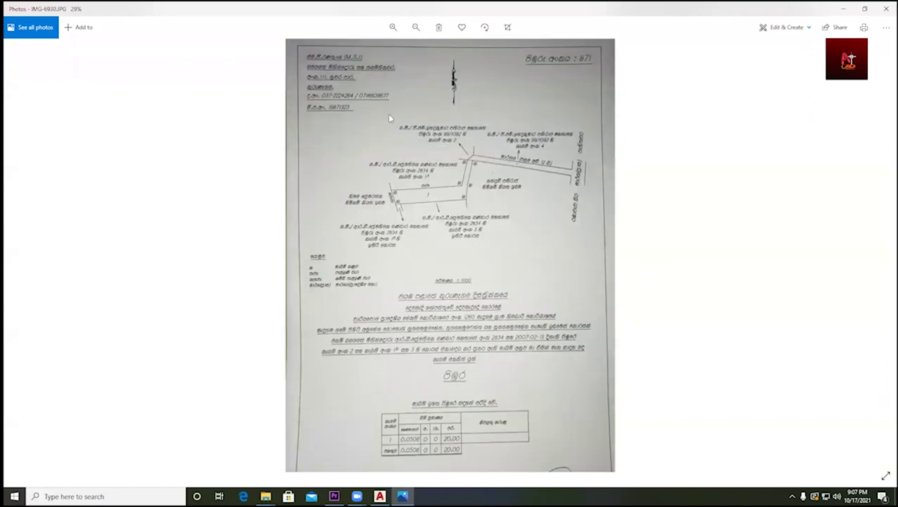
{"action": "scroll", "coordinate": [452, 127], "scroll_direction": "down", "scroll_amount": 2}
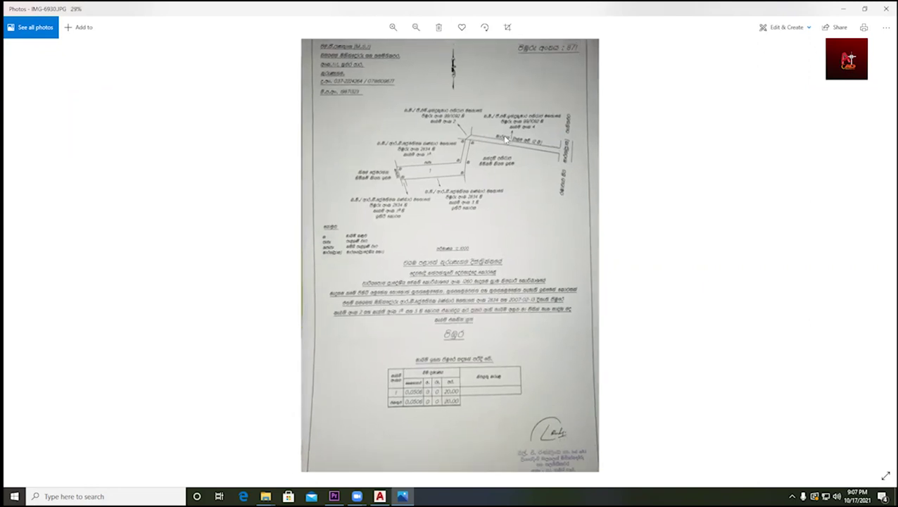
{"action": "scroll", "coordinate": [434, 127], "scroll_direction": "up", "scroll_amount": 2, "text": "ctrl"}
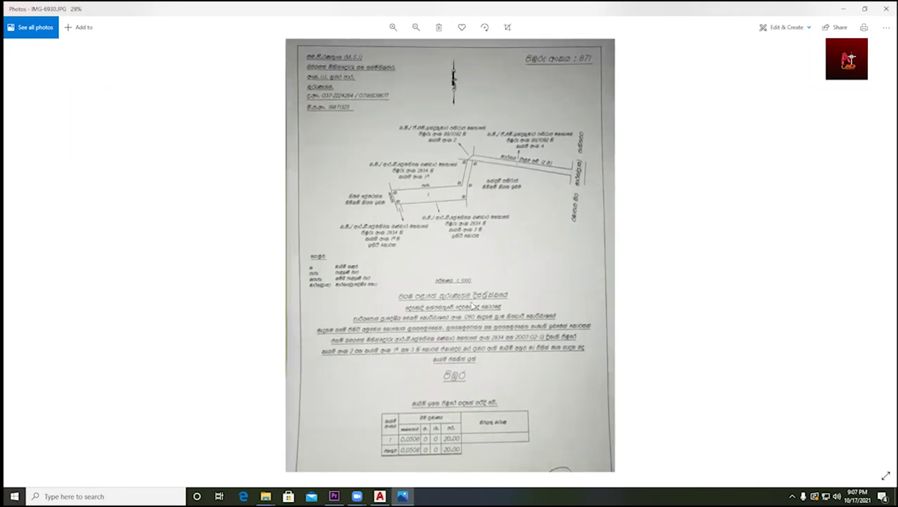
{"action": "scroll", "coordinate": [455, 289], "scroll_direction": "down", "scroll_amount": 2, "text": "ctrl"}
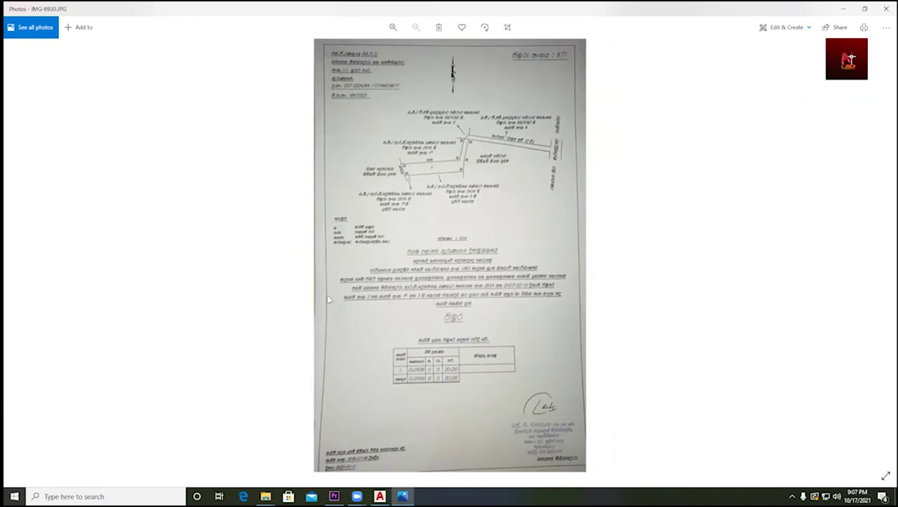
{"action": "scroll", "coordinate": [340, 459], "scroll_direction": "up", "scroll_amount": 1, "text": "ctrl"}
{"action": "scroll", "coordinate": [340, 459], "scroll_direction": "down", "scroll_amount": 1, "text": "ctrl"}
- Zoom IMG-6930.JPG to about 51% to inspect the surveyor's header, north arrow and lot 1
{"action": "scroll", "coordinate": [437, 174], "scroll_direction": "up", "scroll_amount": 4}
{"action": "scroll", "coordinate": [427, 176], "scroll_direction": "up", "scroll_amount": 5}
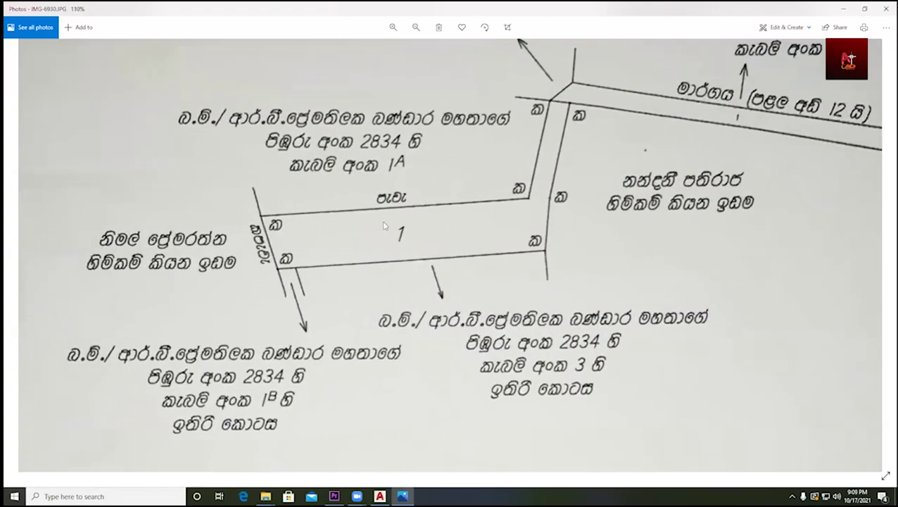
{"action": "scroll", "coordinate": [423, 239], "scroll_direction": "down", "scroll_amount": 5}
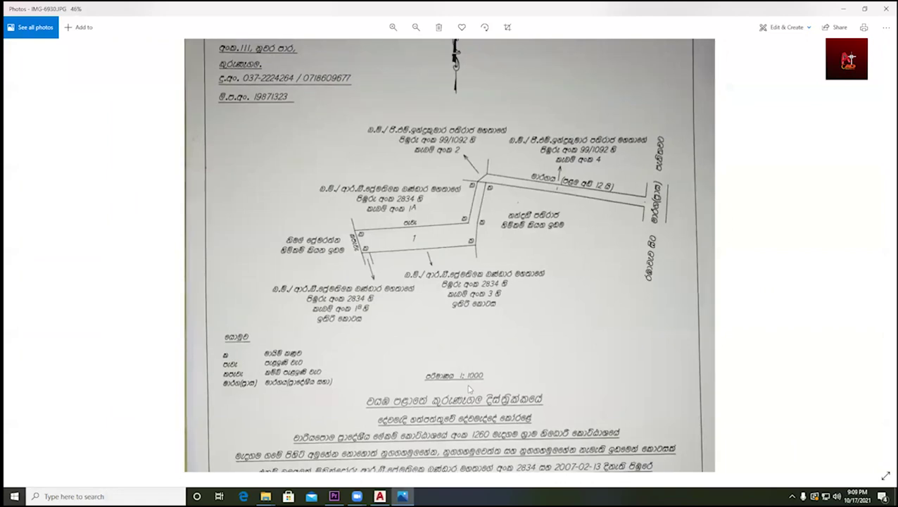
{"action": "scroll", "coordinate": [449, 365], "scroll_direction": "up", "scroll_amount": 3}
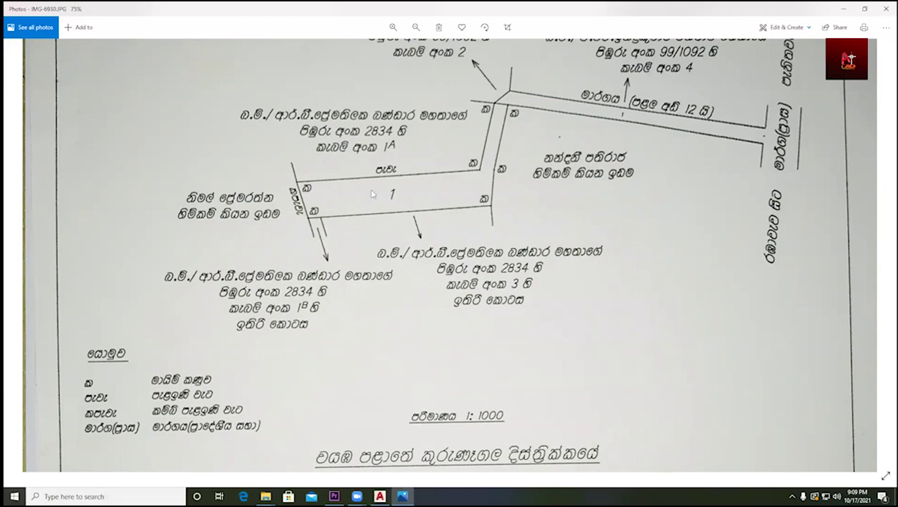
{"action": "scroll", "coordinate": [422, 207], "scroll_direction": "down", "scroll_amount": 1}
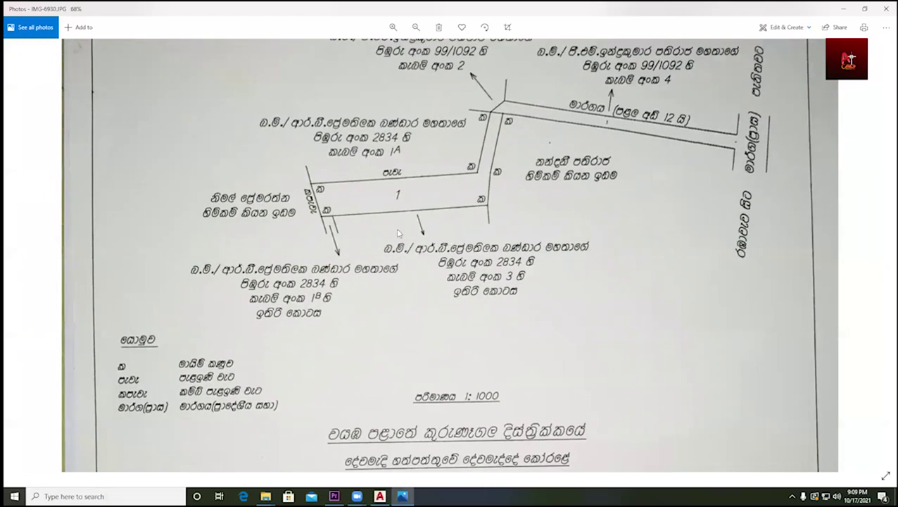
{"action": "scroll", "coordinate": [399, 232], "scroll_direction": "up", "scroll_amount": 1}
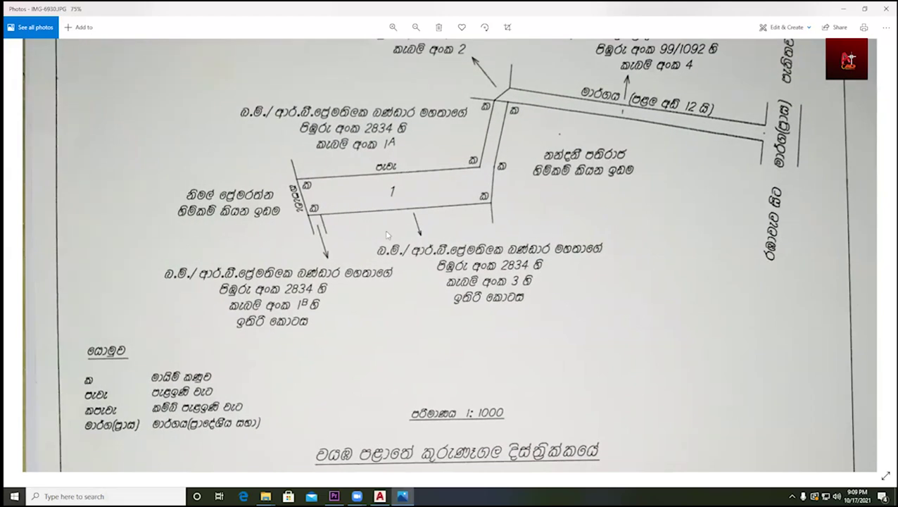
{"action": "scroll", "coordinate": [458, 215], "scroll_direction": "down", "scroll_amount": 2}
{"action": "scroll", "coordinate": [475, 225], "scroll_direction": "down", "scroll_amount": 1}
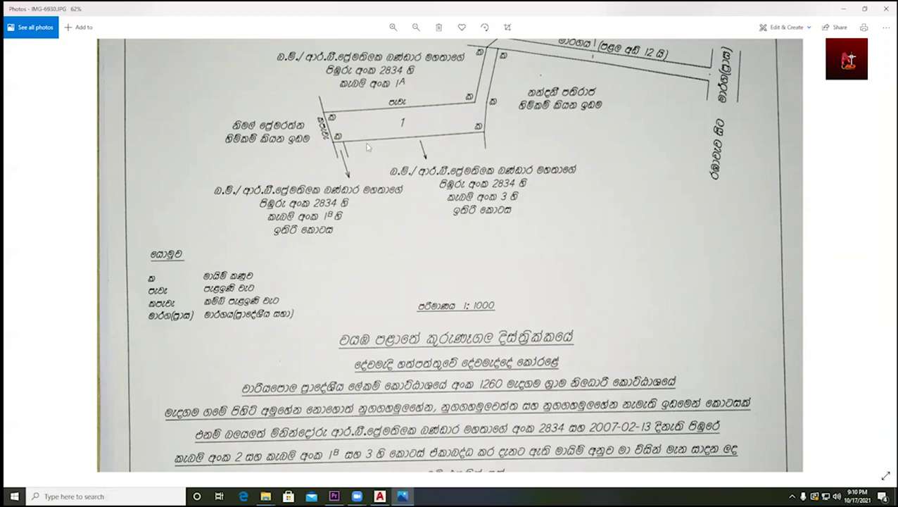
{"action": "scroll", "coordinate": [357, 138], "scroll_direction": "up", "scroll_amount": 2}
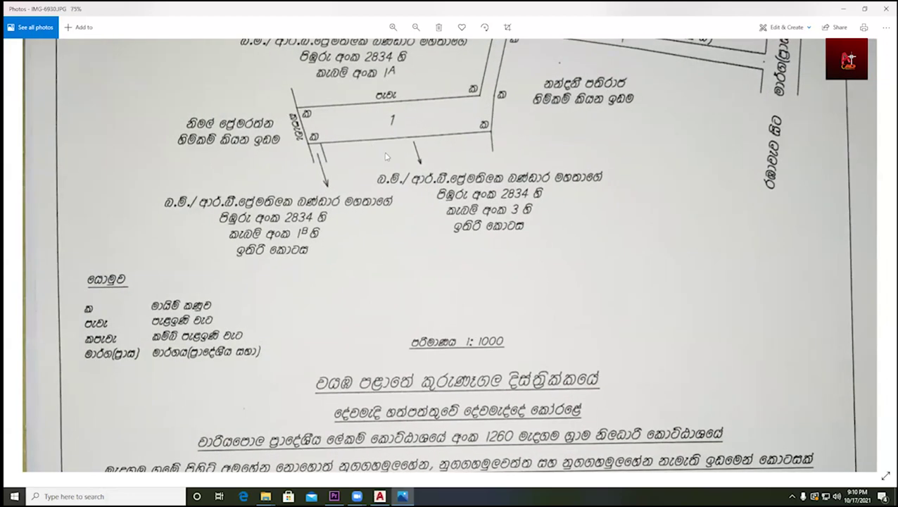
{"action": "scroll", "coordinate": [386, 156], "scroll_direction": "down", "scroll_amount": 2}
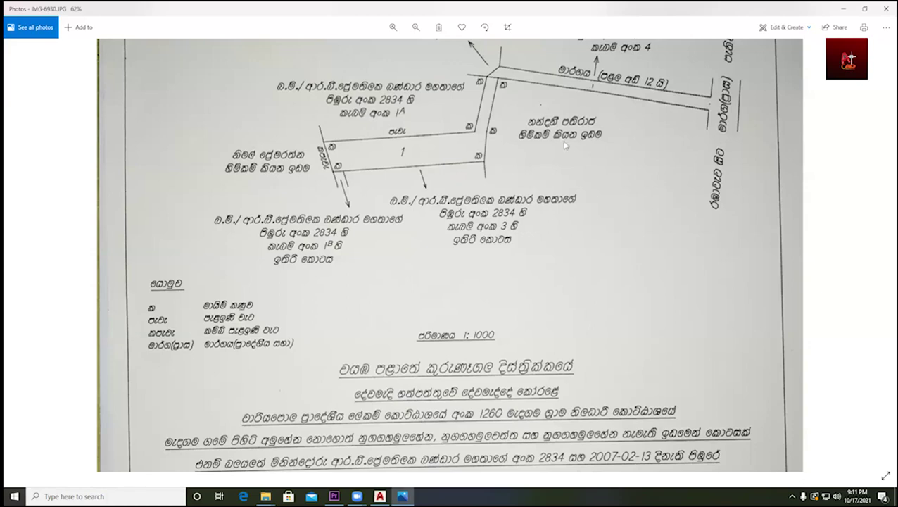
{"action": "scroll", "coordinate": [427, 134], "scroll_direction": "down", "scroll_amount": 2}
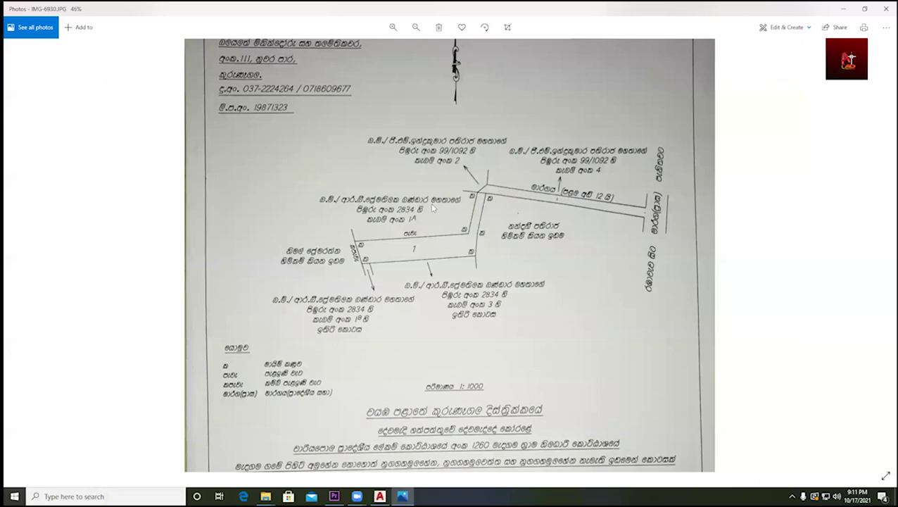
{"action": "scroll", "coordinate": [430, 203], "scroll_direction": "up", "scroll_amount": 1}
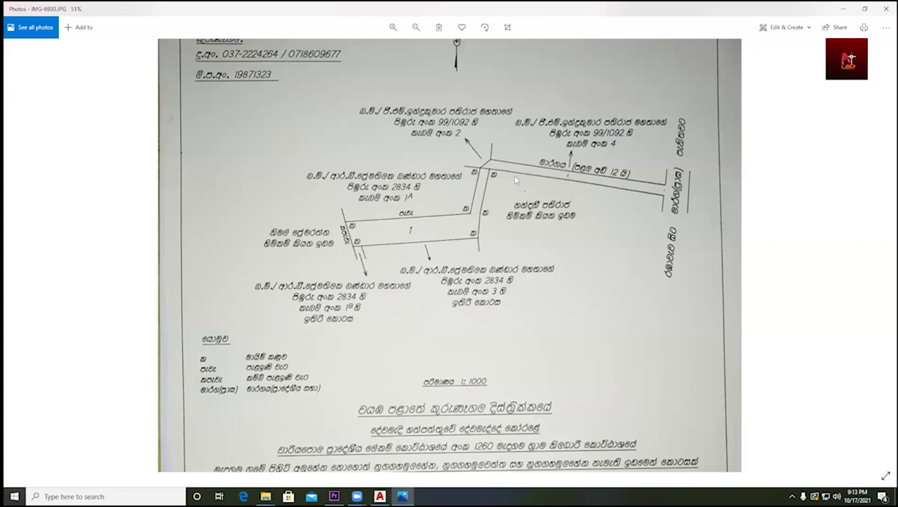
- Zoom in and out on the scanned survey plan to find a readable scale
{"action": "scroll", "coordinate": [450, 150], "scroll_direction": "up", "scroll_amount": 2}
{"action": "scroll", "coordinate": [459, 147], "scroll_direction": "down", "scroll_amount": 4}
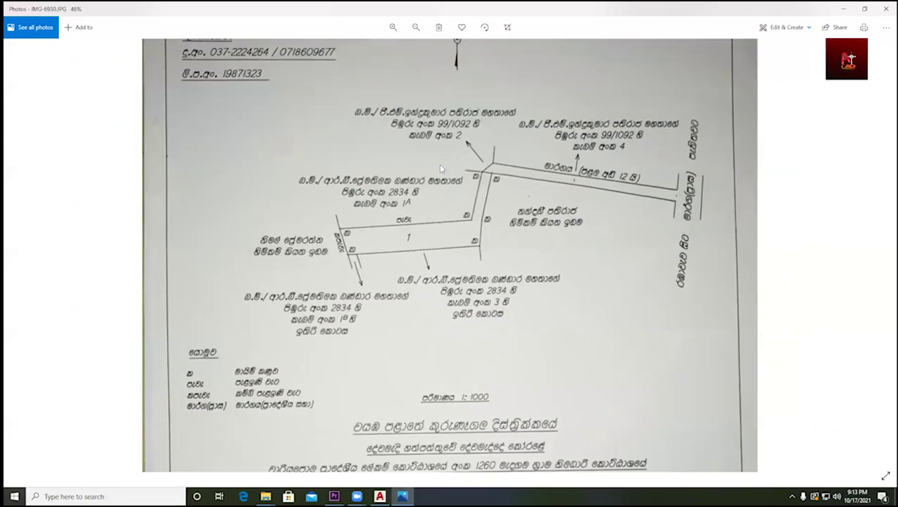
{"action": "scroll", "coordinate": [459, 148], "scroll_direction": "down", "scroll_amount": 1}
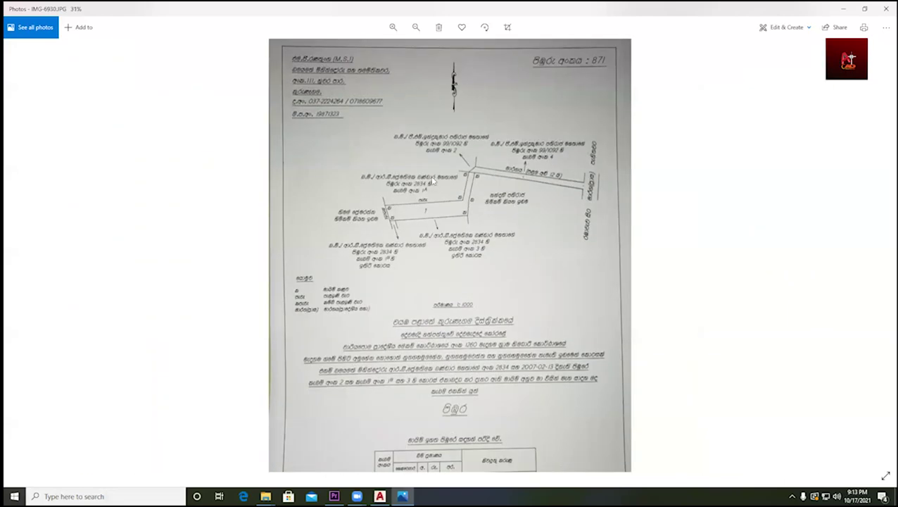
{"action": "scroll", "coordinate": [433, 226], "scroll_direction": "up", "scroll_amount": 2}
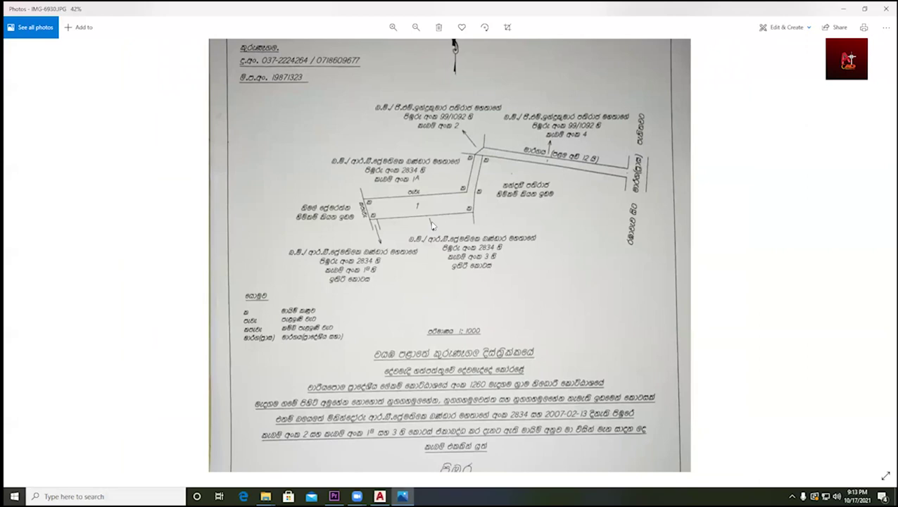
{"action": "scroll", "coordinate": [396, 202], "scroll_direction": "up", "scroll_amount": 1}
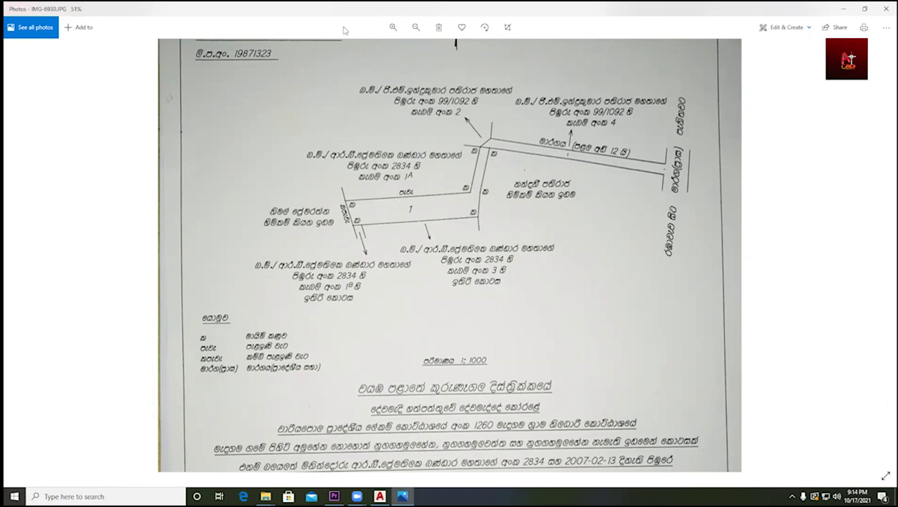
- Zoom the plan to 62% and shift it down to reveal the owner labels above lot 1
{"action": "scroll", "coordinate": [391, 198], "scroll_direction": "down", "scroll_amount": 2}
{"action": "scroll", "coordinate": [387, 197], "scroll_direction": "up", "scroll_amount": 2}
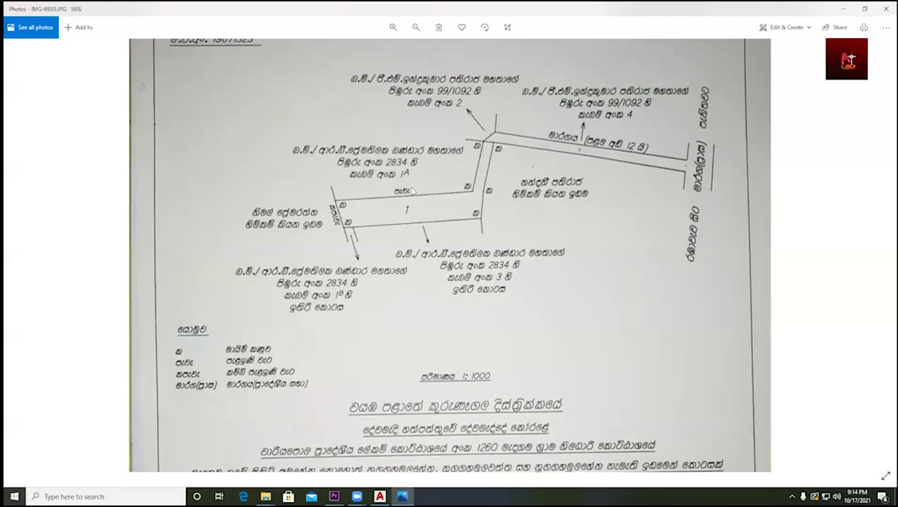
{"action": "scroll", "coordinate": [412, 191], "scroll_direction": "down", "scroll_amount": 3}
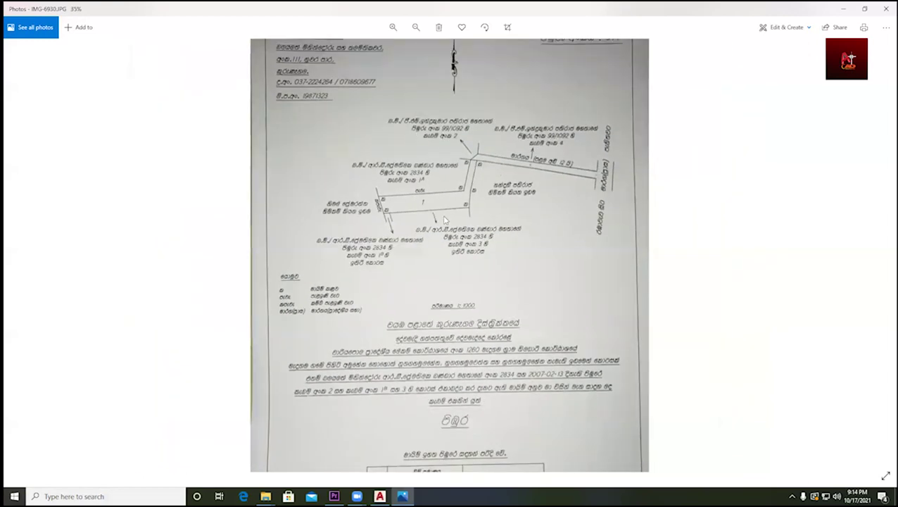
{"action": "scroll", "coordinate": [442, 206], "scroll_direction": "up", "scroll_amount": 1}
{"action": "scroll", "coordinate": [406, 199], "scroll_direction": "up", "scroll_amount": 1}
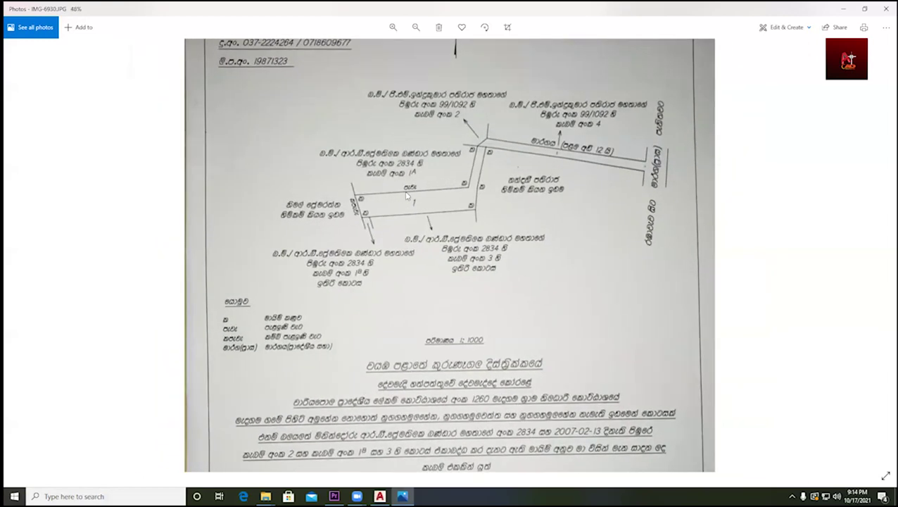
{"action": "scroll", "coordinate": [430, 213], "scroll_direction": "down", "scroll_amount": 2}
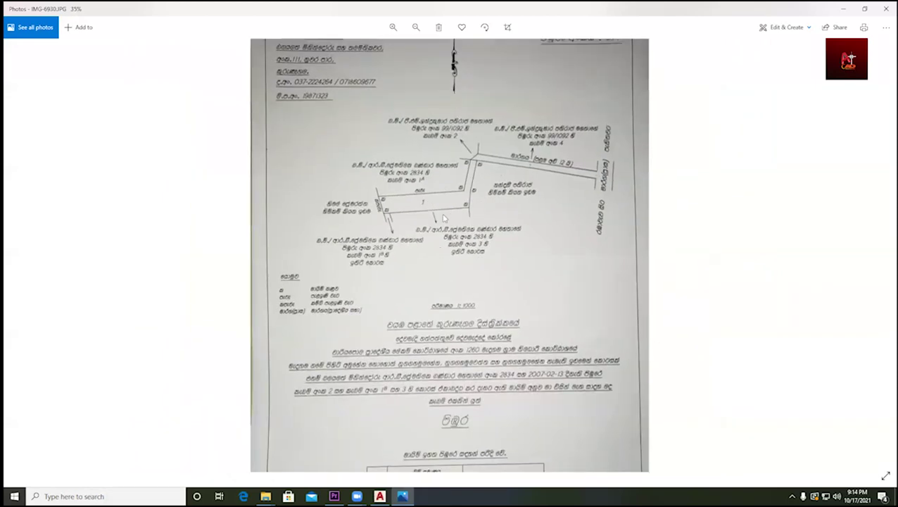
{"action": "scroll", "coordinate": [426, 221], "scroll_direction": "up", "scroll_amount": 2}
{"action": "scroll", "coordinate": [425, 224], "scroll_direction": "up", "scroll_amount": 2}
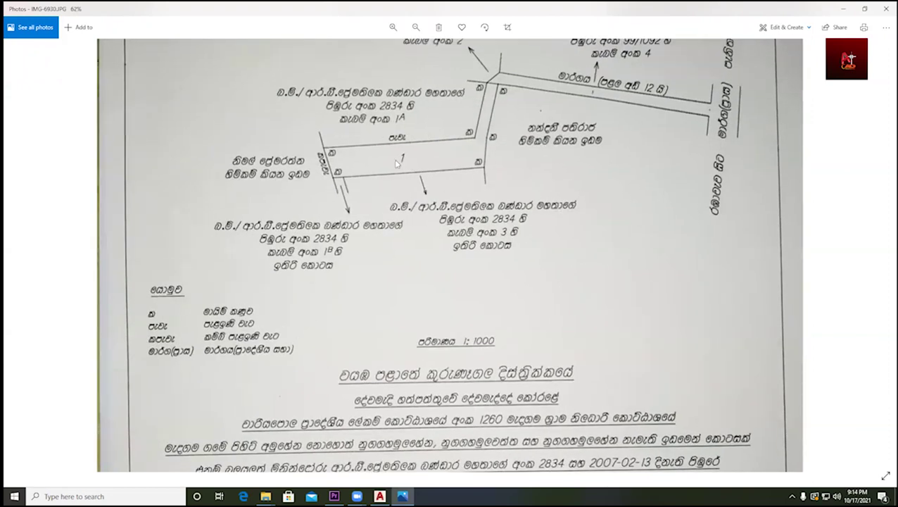
{"action": "left_click_drag", "start_coordinate": [411, 95], "coordinate": [388, 147]}
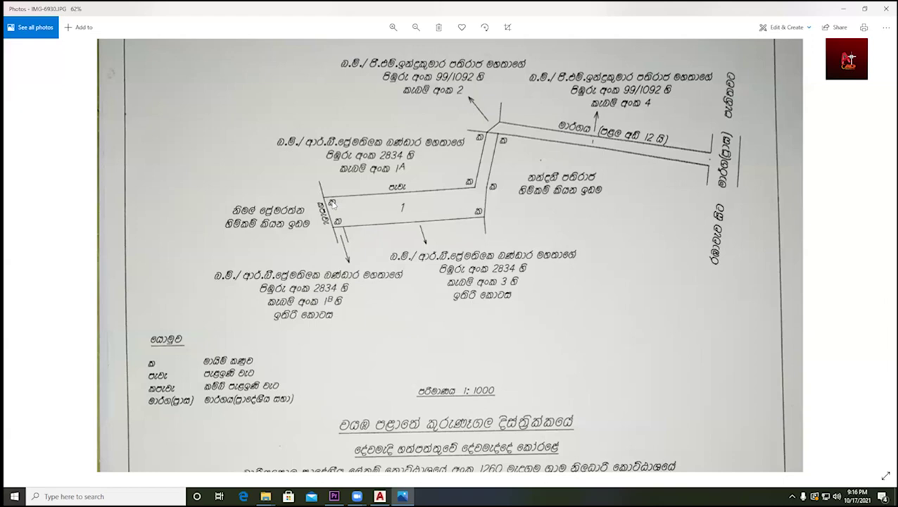
- Zoom out to 28% so the full page, including extent table and signature, fits
{"action": "scroll", "coordinate": [360, 199], "scroll_direction": "down", "scroll_amount": 3}
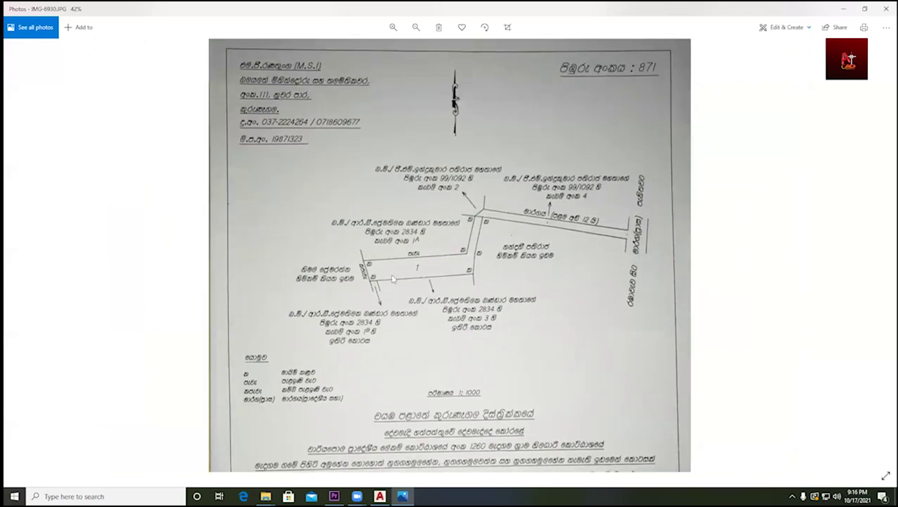
{"action": "scroll", "coordinate": [409, 274], "scroll_direction": "up", "scroll_amount": 1}
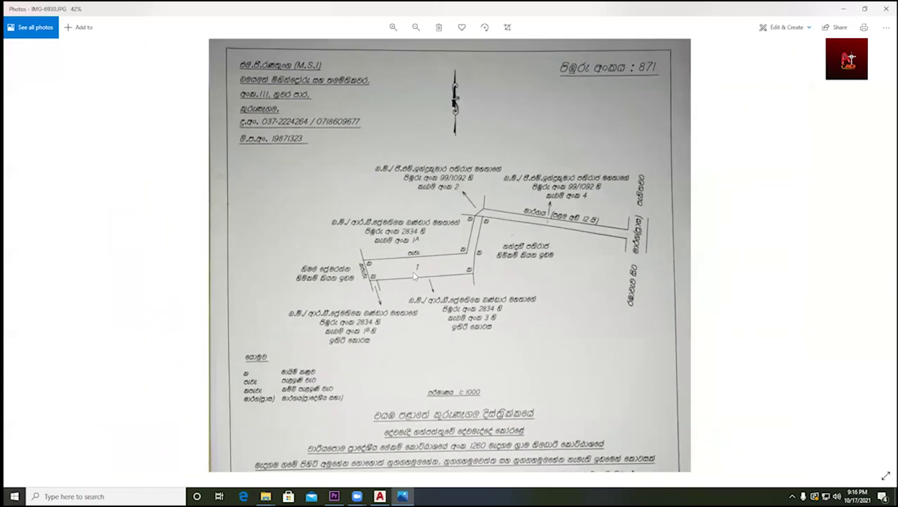
{"action": "scroll", "coordinate": [407, 273], "scroll_direction": "up", "scroll_amount": 1}
{"action": "scroll", "coordinate": [422, 245], "scroll_direction": "down", "scroll_amount": 1}
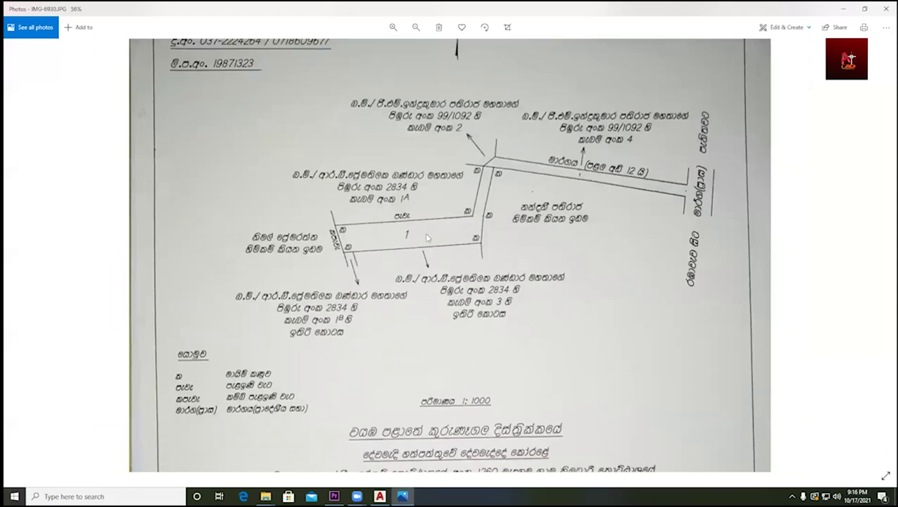
{"action": "scroll", "coordinate": [410, 234], "scroll_direction": "down", "scroll_amount": 3}
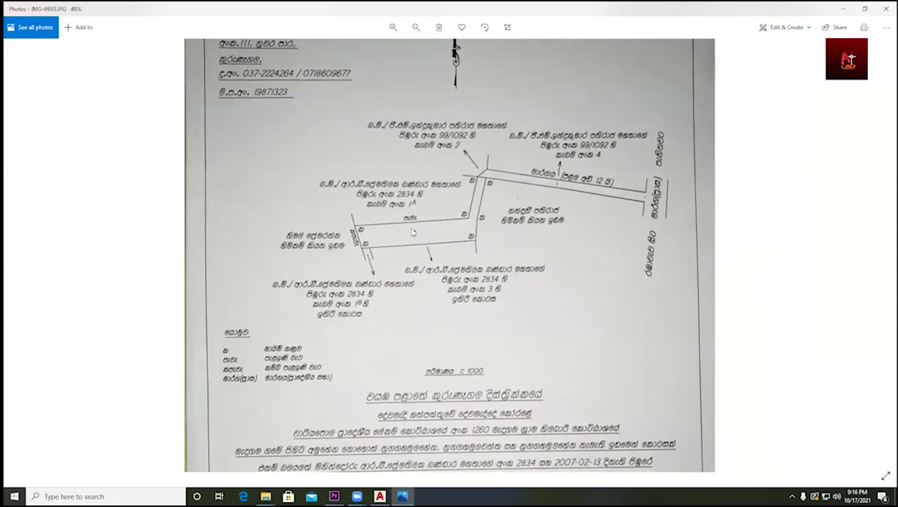
{"action": "left_click_drag", "start_coordinate": [399, 183], "coordinate": [400, 192]}
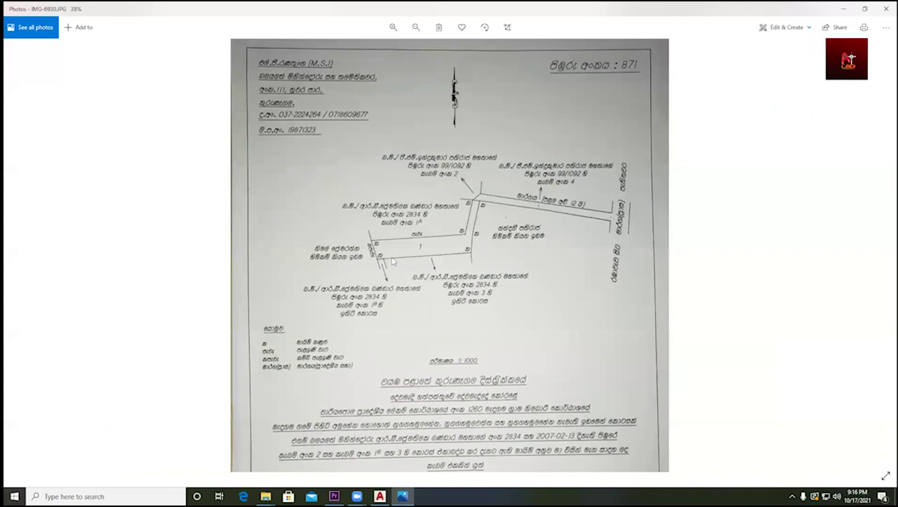
{"action": "scroll", "coordinate": [339, 226], "scroll_direction": "up", "scroll_amount": 1, "text": "ctrl"}
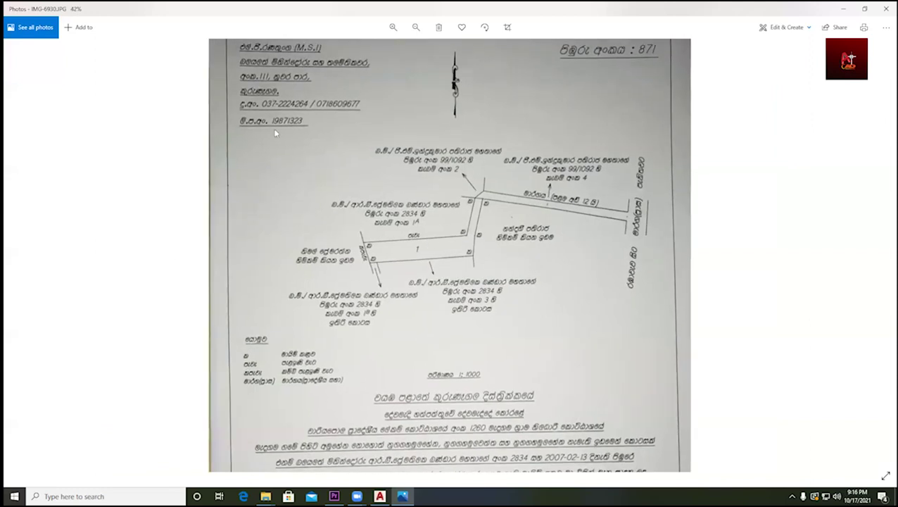
{"action": "scroll", "coordinate": [458, 247], "scroll_direction": "down", "scroll_amount": 1, "text": "ctrl"}
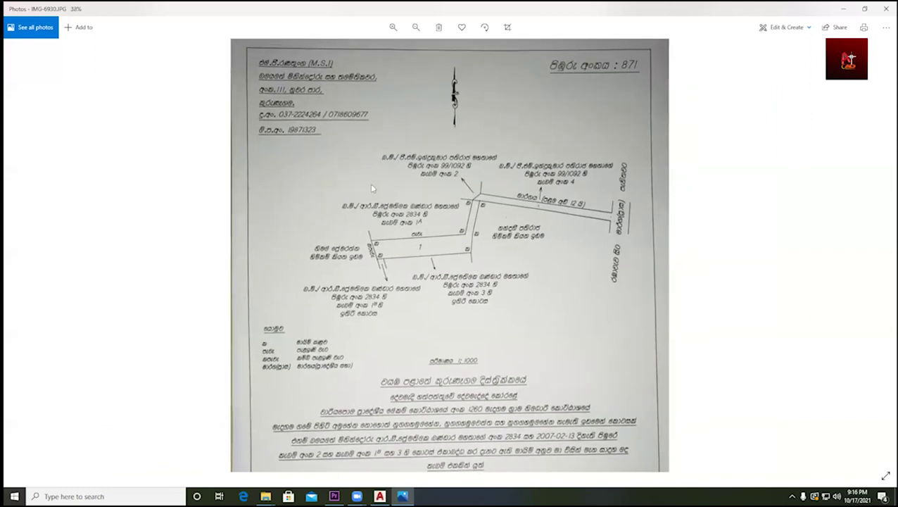
{"action": "scroll", "coordinate": [434, 227], "scroll_direction": "down", "scroll_amount": 1, "text": "ctrl"}
{"action": "scroll", "coordinate": [433, 226], "scroll_direction": "down", "scroll_amount": 1, "text": "ctrl"}
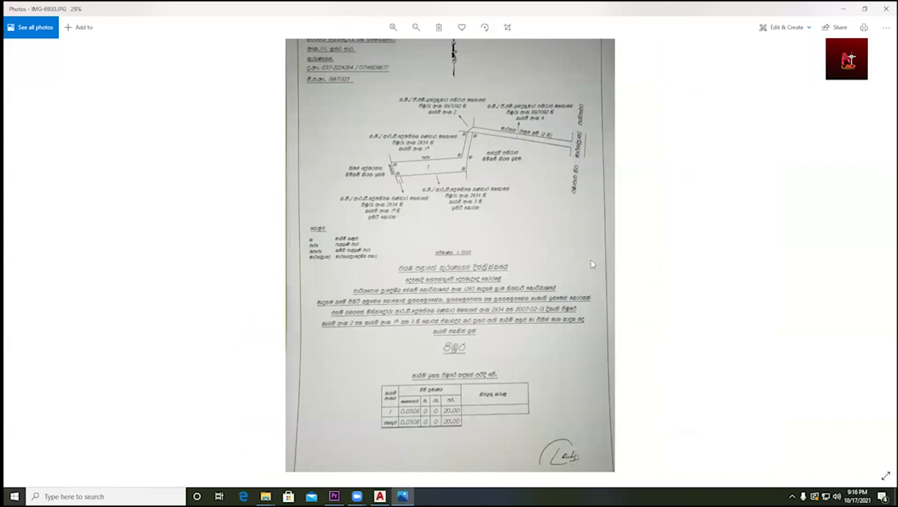
{"action": "scroll", "coordinate": [422, 172], "scroll_direction": "up", "scroll_amount": 2, "text": "ctrl"}
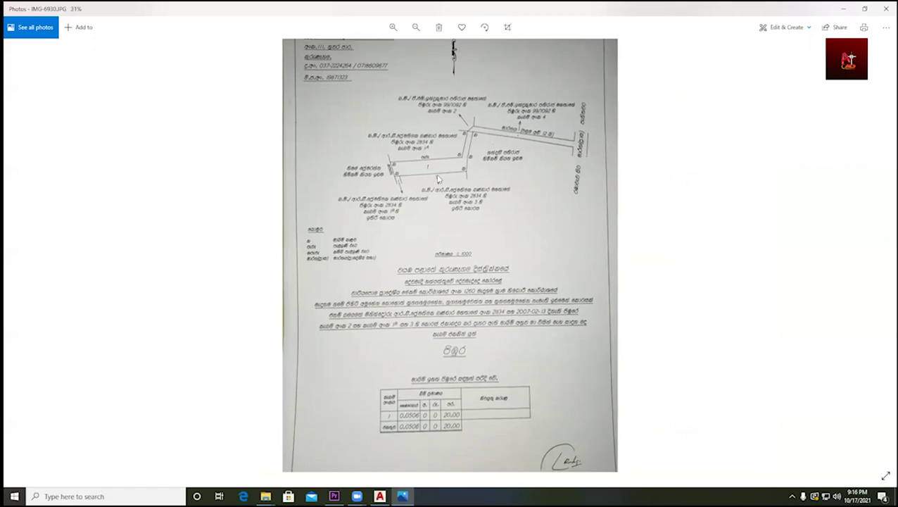
{"action": "scroll", "coordinate": [445, 164], "scroll_direction": "up", "scroll_amount": 1, "text": "ctrl"}
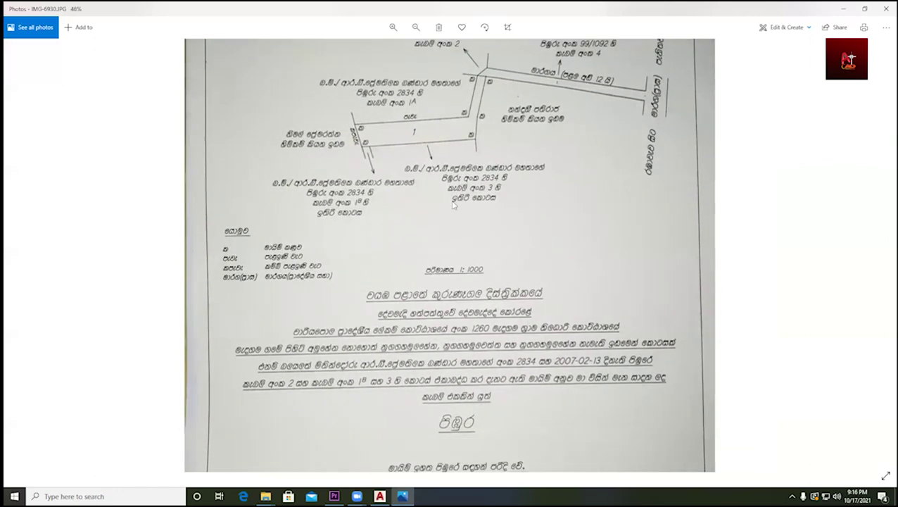
{"action": "scroll", "coordinate": [451, 205], "scroll_direction": "down", "scroll_amount": 2, "text": "ctrl"}
{"action": "scroll", "coordinate": [416, 411], "scroll_direction": "up", "scroll_amount": 3, "text": "ctrl"}
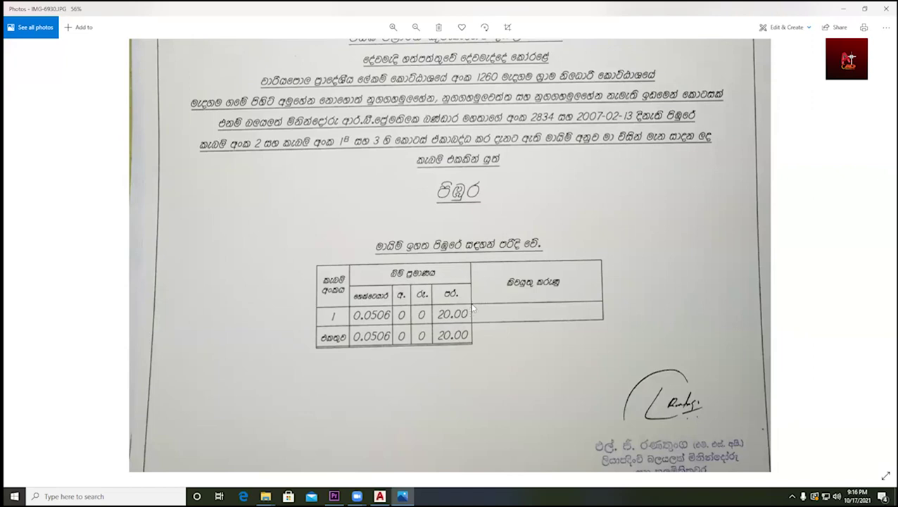
{"action": "scroll", "coordinate": [470, 305], "scroll_direction": "down", "scroll_amount": 2, "text": "ctrl"}
{"action": "scroll", "coordinate": [470, 206], "scroll_direction": "down", "scroll_amount": 1, "text": "ctrl"}
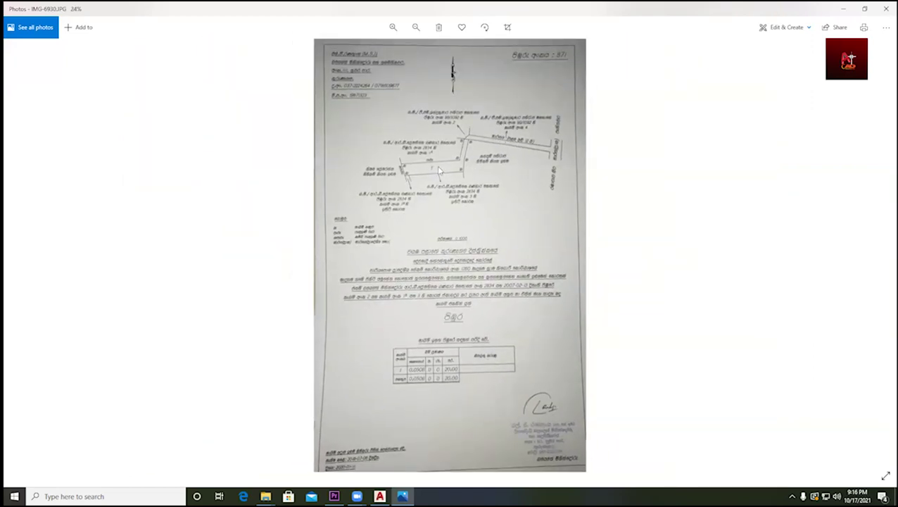
{"action": "scroll", "coordinate": [437, 184], "scroll_direction": "up", "scroll_amount": 2, "text": "ctrl"}
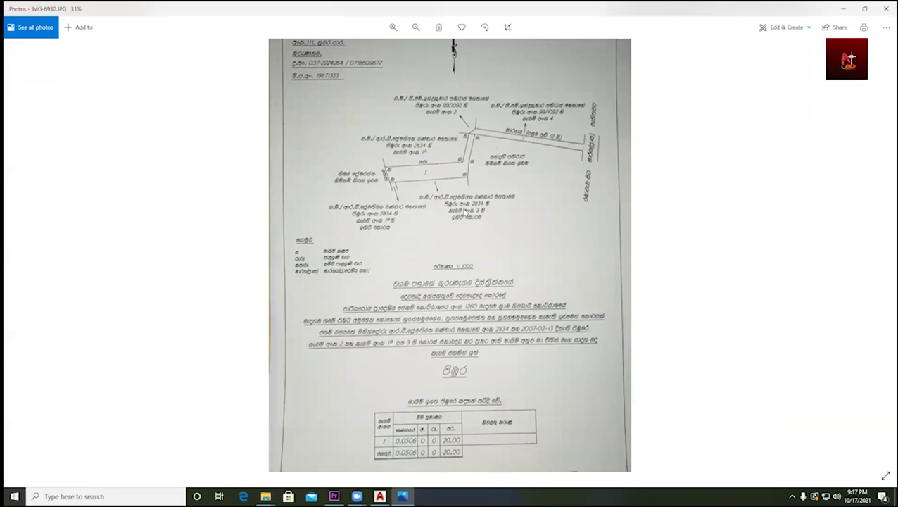
{"action": "scroll", "coordinate": [421, 394], "scroll_direction": "down", "scroll_amount": 1}
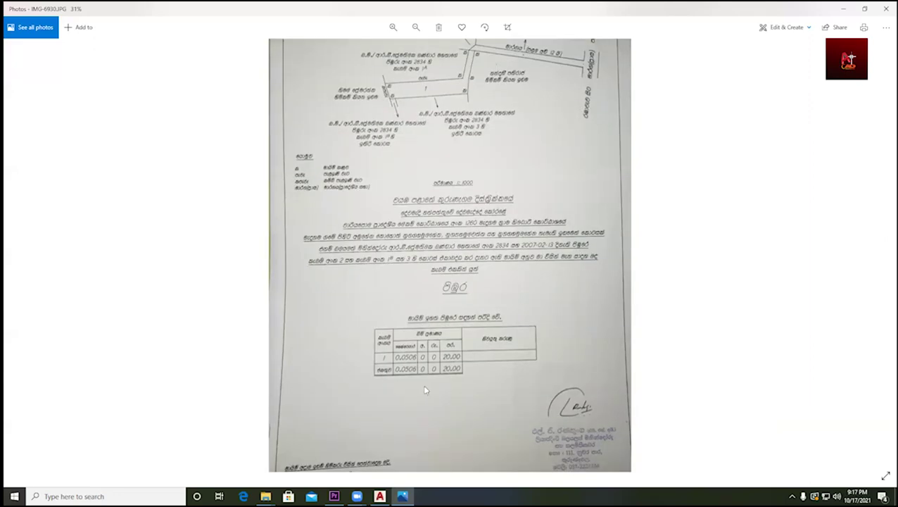
{"action": "scroll", "coordinate": [424, 366], "scroll_direction": "up", "scroll_amount": 4, "text": "ctrl"}
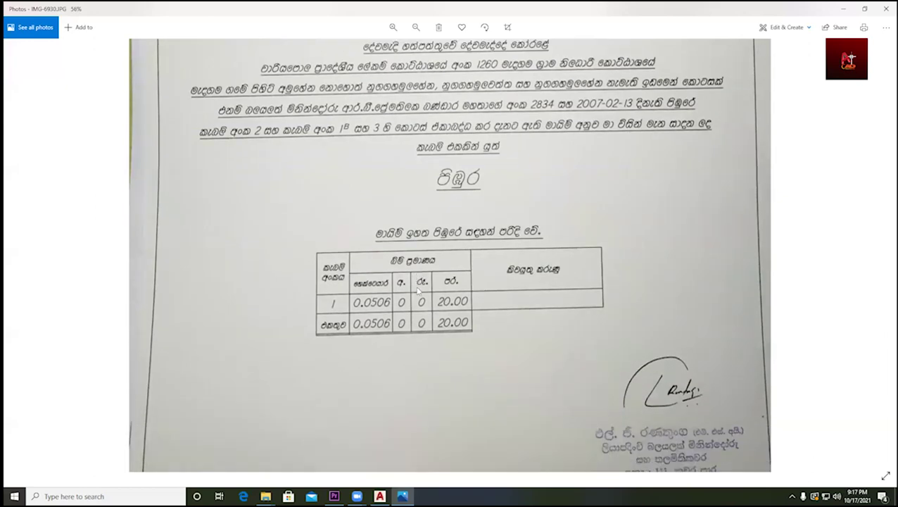
{"action": "scroll", "coordinate": [432, 235], "scroll_direction": "down", "scroll_amount": 4, "text": "ctrl"}
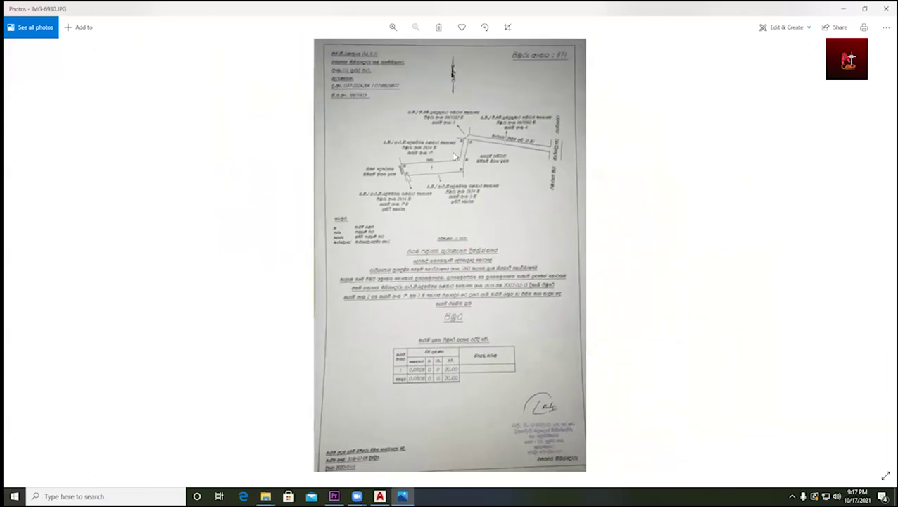
{"action": "scroll", "coordinate": [458, 212], "scroll_direction": "up", "scroll_amount": 2, "text": "ctrl"}
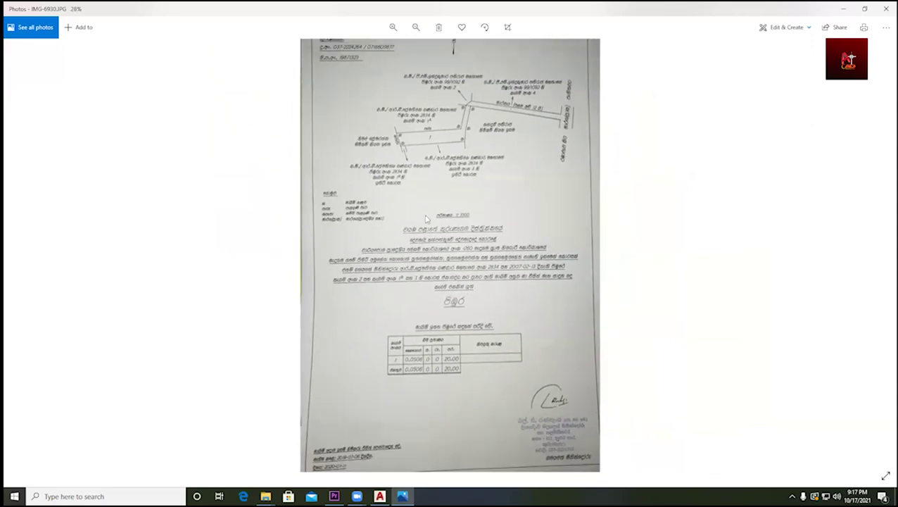
{"action": "scroll", "coordinate": [451, 140], "scroll_direction": "up", "scroll_amount": 1, "text": "ctrl"}
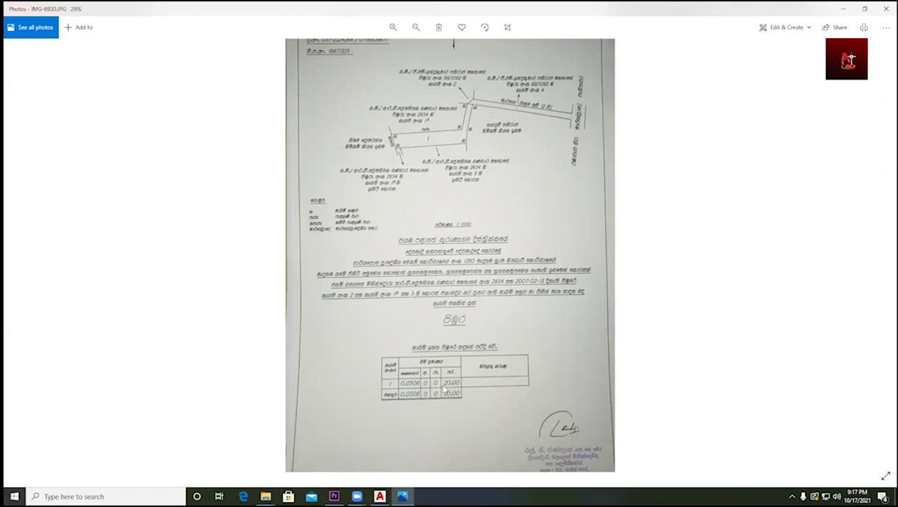
- Zoom in on the lot 1 extent table and shift up to show the surveyor's signature block
{"action": "scroll", "coordinate": [424, 346], "scroll_direction": "up", "scroll_amount": 5}
{"action": "scroll", "coordinate": [424, 347], "scroll_direction": "up", "scroll_amount": 1}
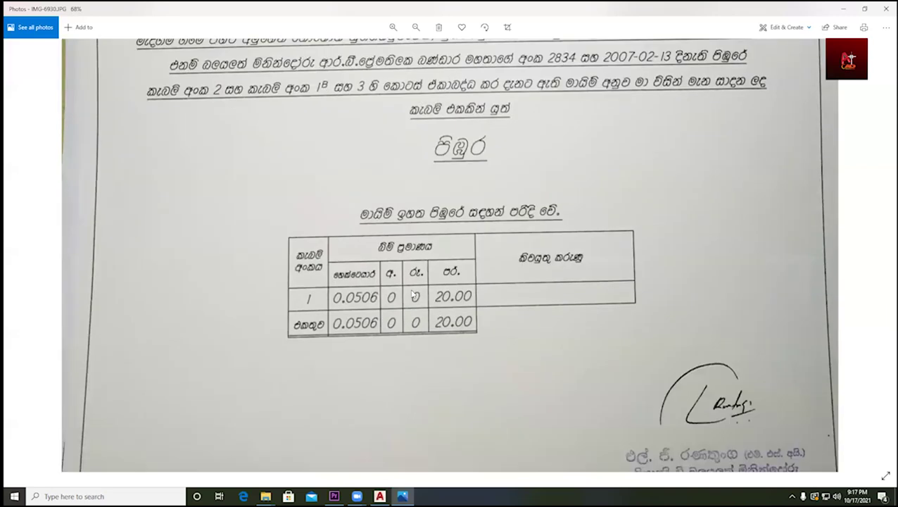
{"action": "left_click_drag", "start_coordinate": [412, 292], "coordinate": [315, 250]}
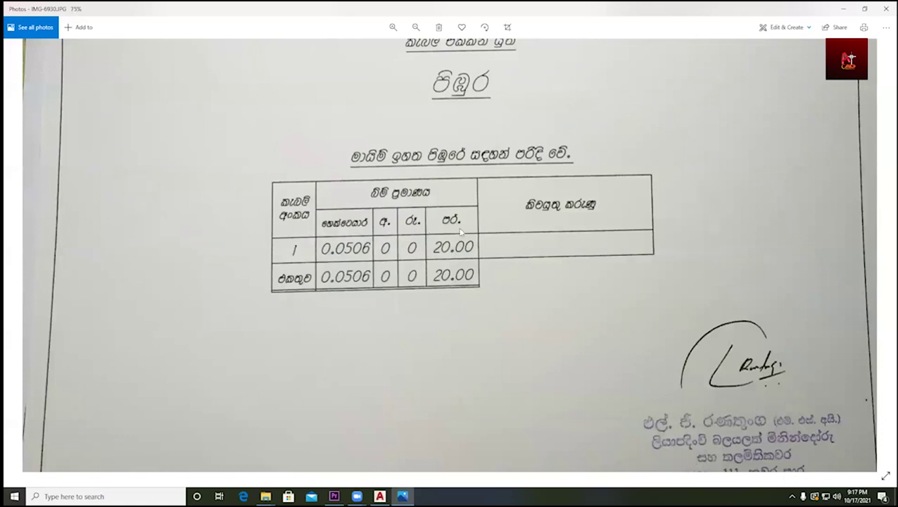
{"action": "scroll", "coordinate": [461, 232], "scroll_direction": "down", "scroll_amount": 2}
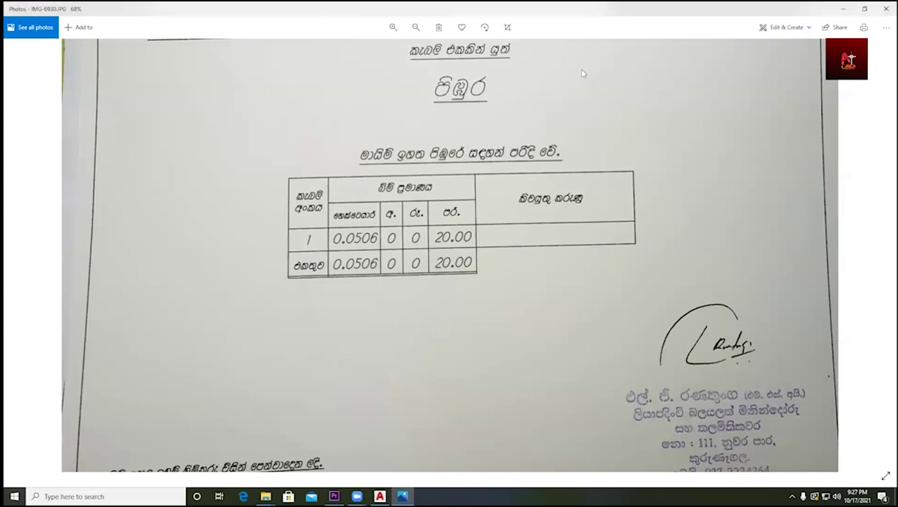
- Close the IMG-6930.JPG survey plan in Photos to reveal AutoCAD's Drawing1.dwg
{"action": "left_click", "coordinate": [886, 8]}
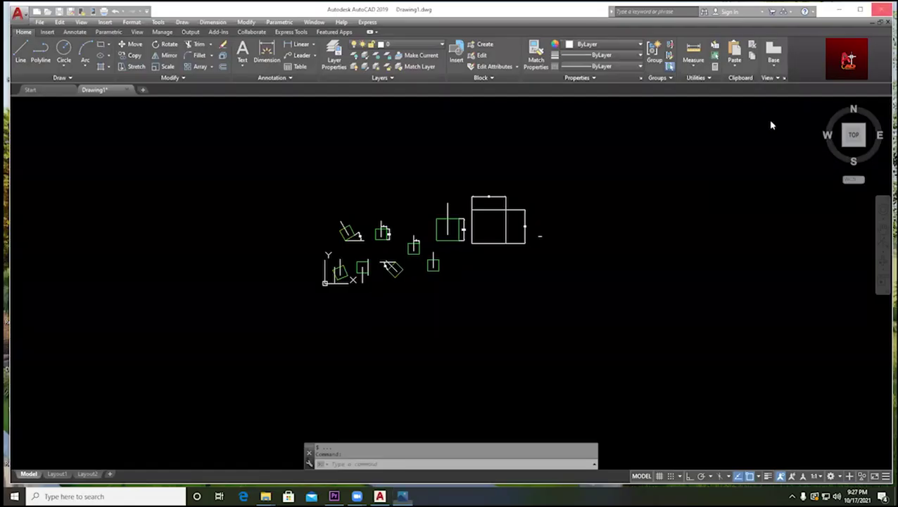
- Zoom in until the green squares, rotated 30° and 45° and dimensioned, fill model space
{"action": "scroll", "coordinate": [305, 257], "scroll_direction": "down", "scroll_amount": 4}
{"action": "scroll", "coordinate": [357, 255], "scroll_direction": "up", "scroll_amount": 8}
{"action": "scroll", "coordinate": [528, 297], "scroll_direction": "up", "scroll_amount": 3}
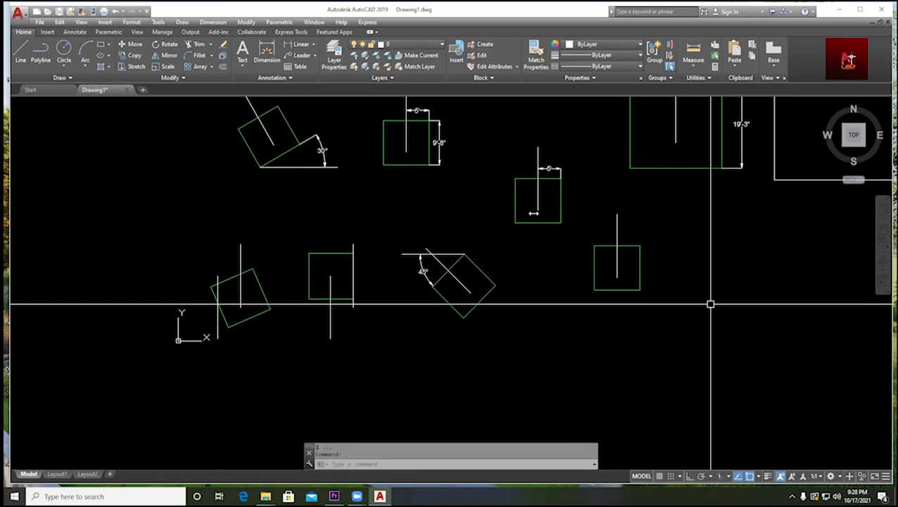
{"action": "left_click", "coordinate": [691, 478]}
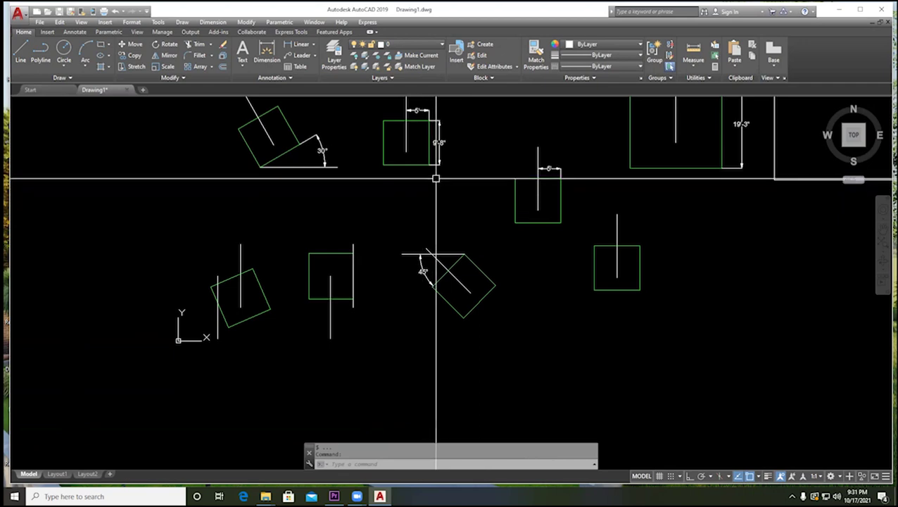
{"action": "middle_click_drag", "start_coordinate": [434, 175], "coordinate": [379, 194]}
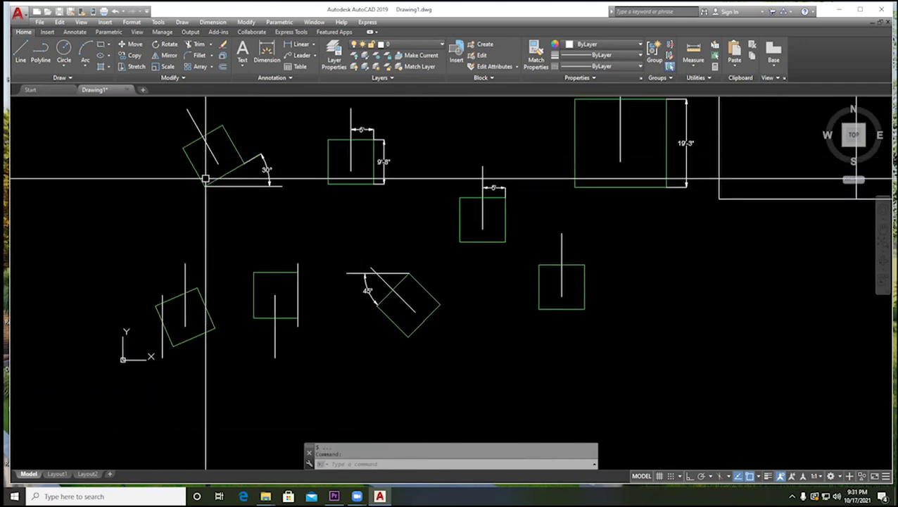